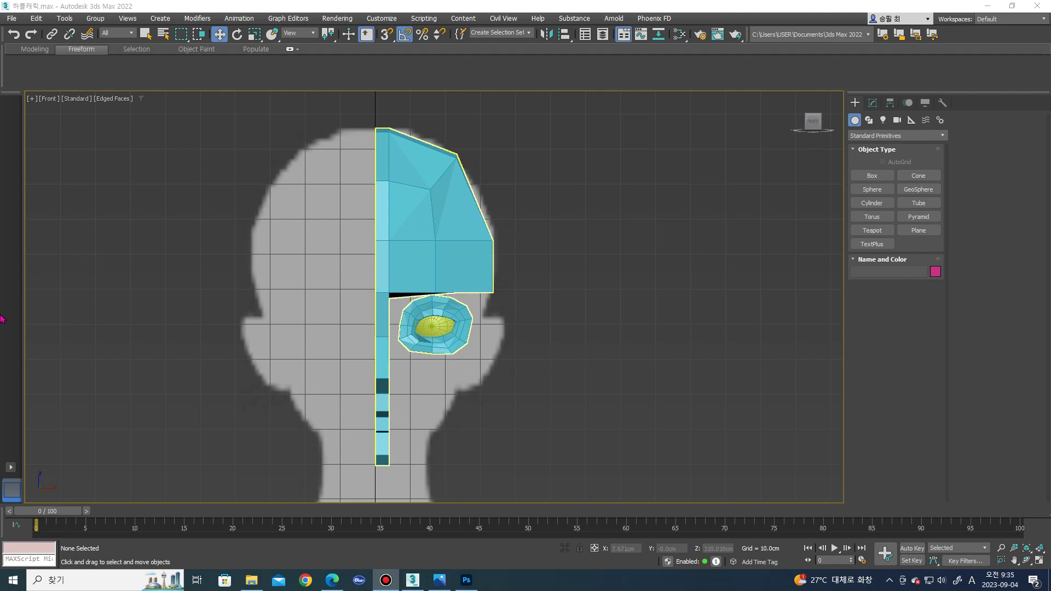
- Ring-select a cap edge and Connect it to add the first vertical edge loop
click(540, 258)
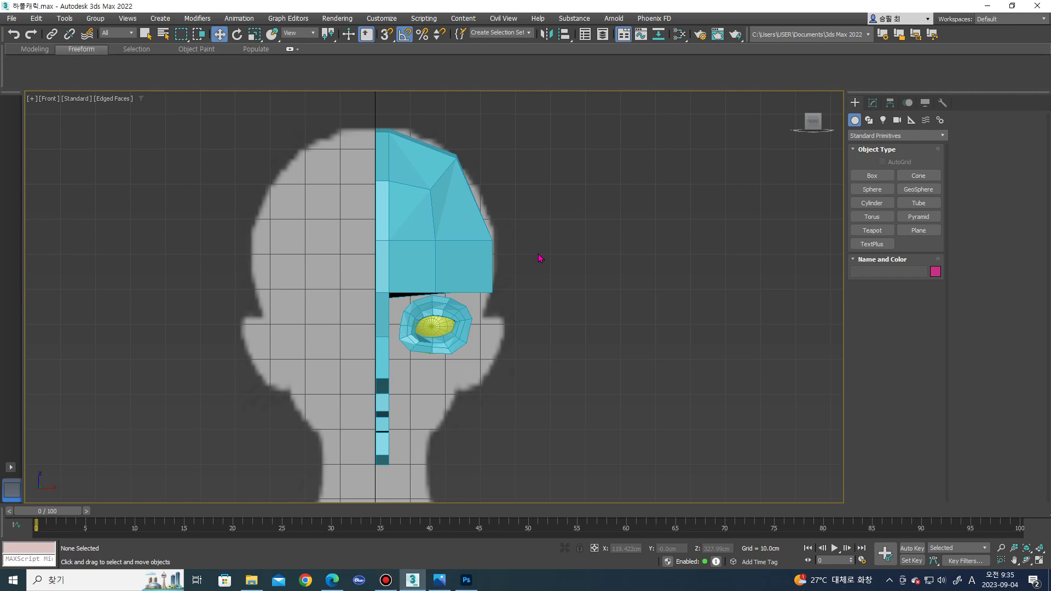
click(435, 256)
scroll(419, 274, up, 3)
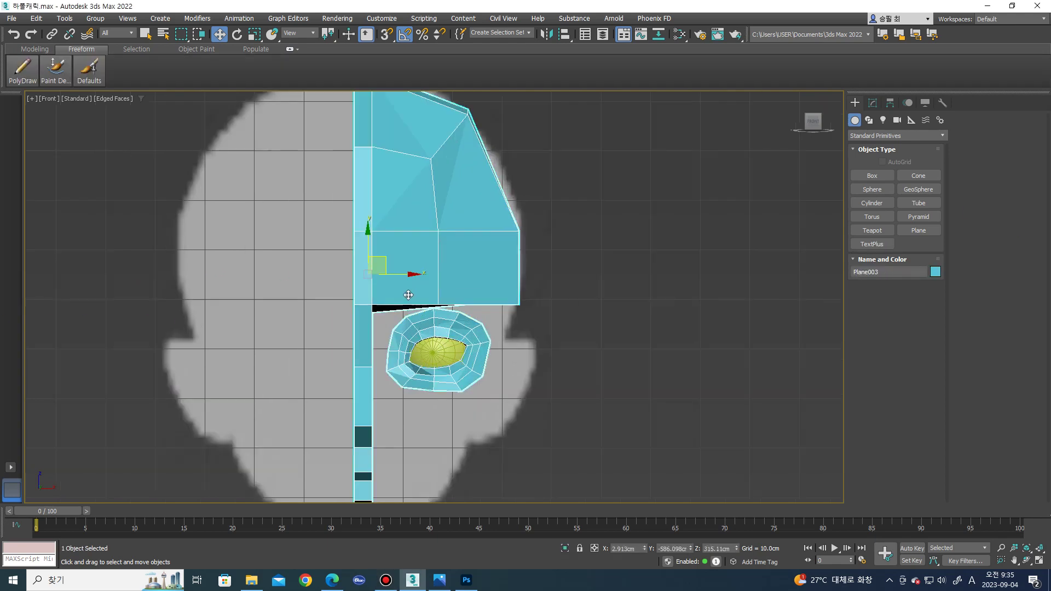
scroll(419, 274, up, 3)
key(2)
click(862, 330)
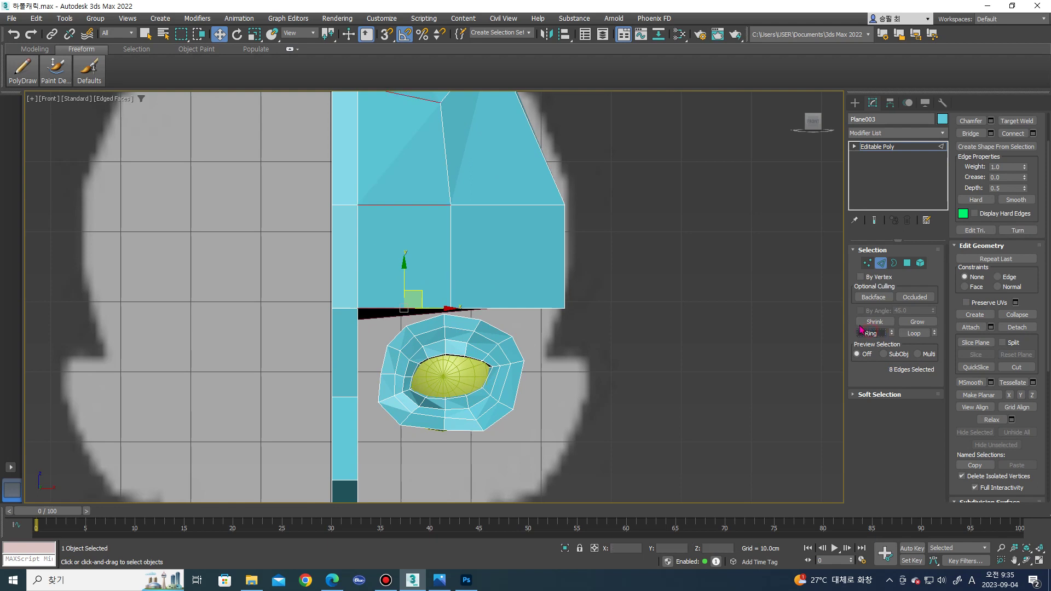
click(1032, 134)
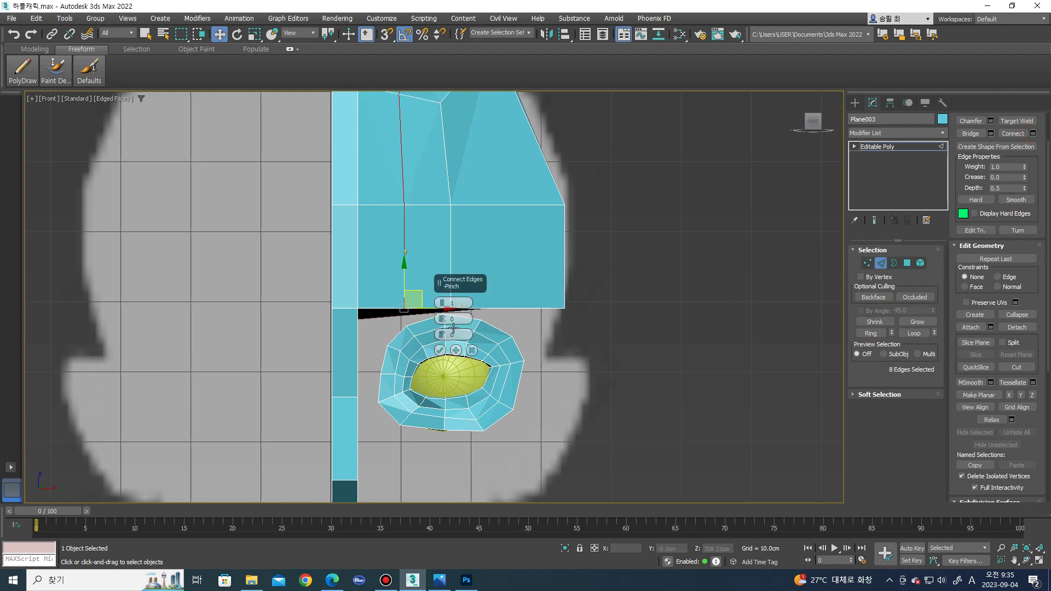
click(440, 350)
- Add a second vertical edge loop across the cap with Ring and Connect
click(506, 309)
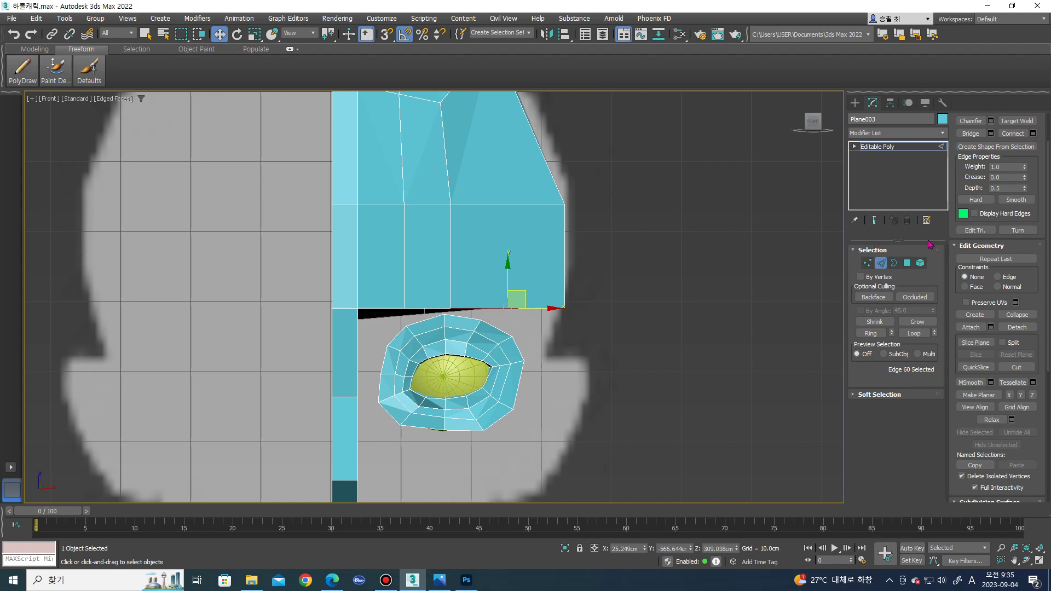
click(876, 335)
scroll(530, 275, down, 4)
scroll(419, 145, up, 3)
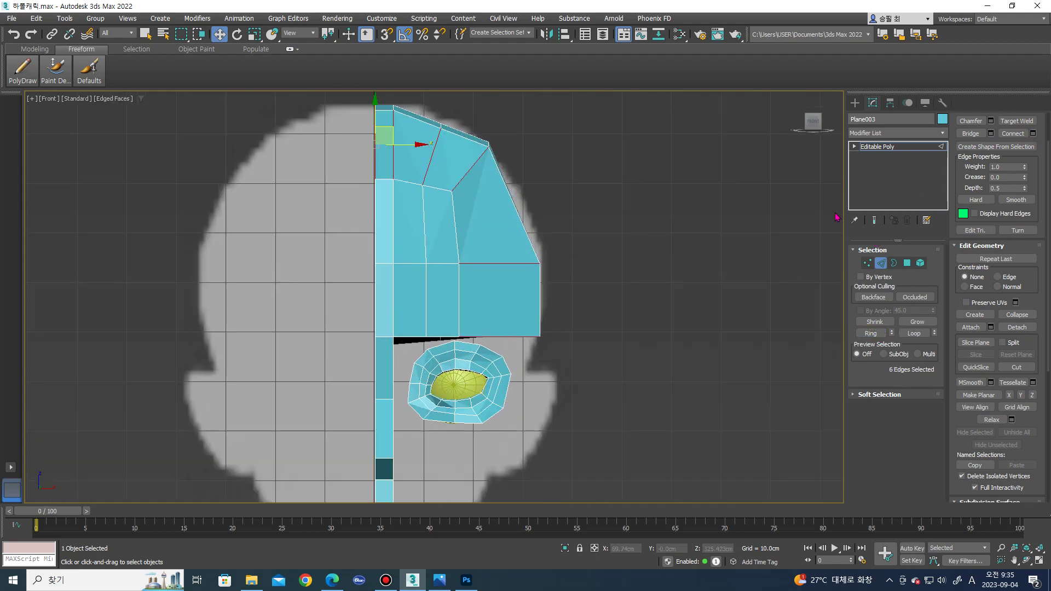
click(1034, 134)
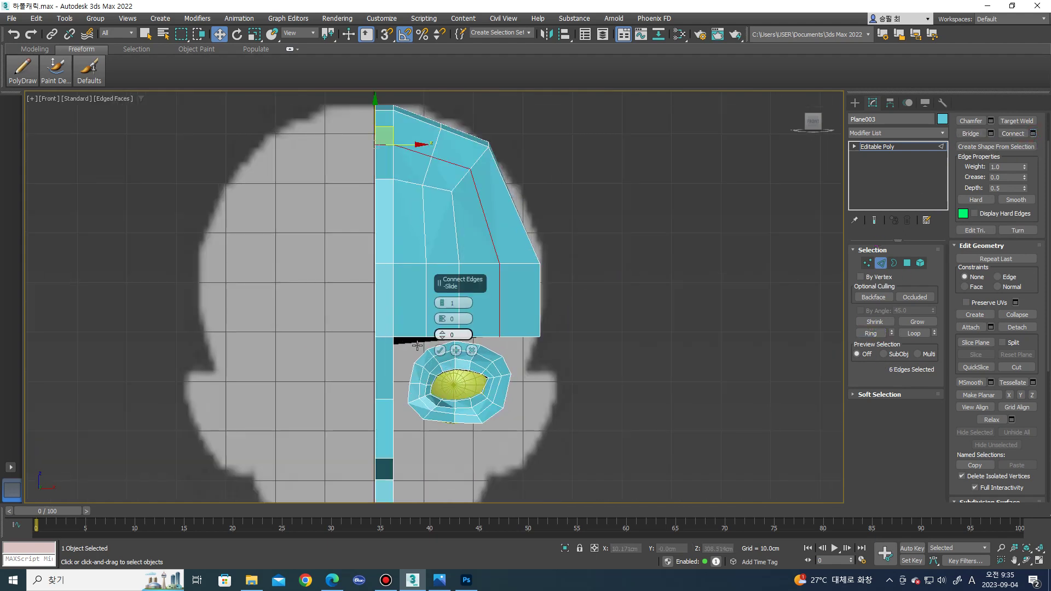
click(441, 351)
- Bridge two border edges to fill the gap between the cap and eye socket
scroll(451, 340, up, 2)
scroll(459, 337, up, 2)
key(1)
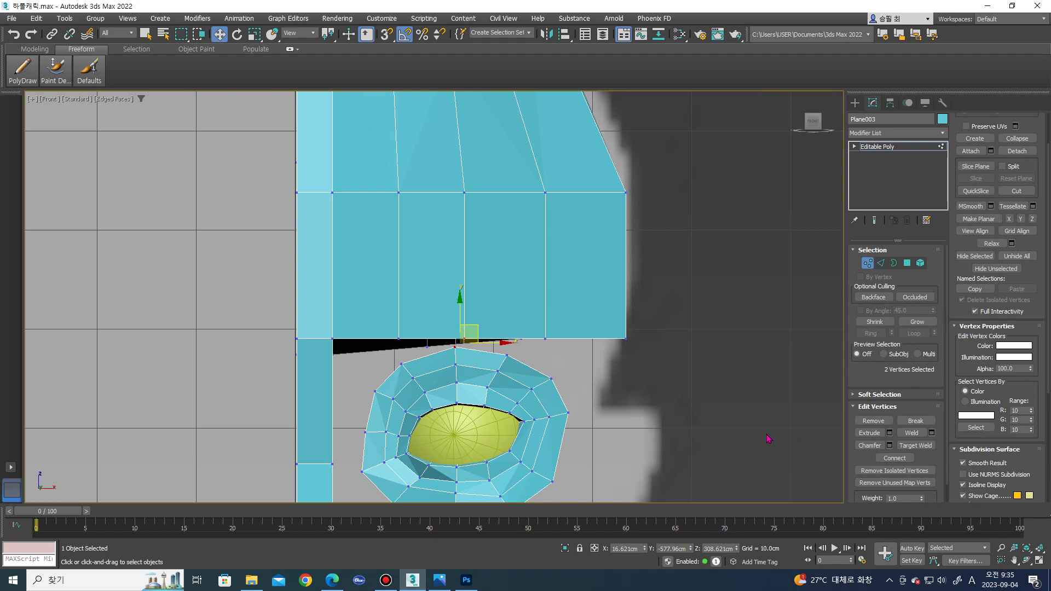
scroll(769, 438, up, 2)
key(2)
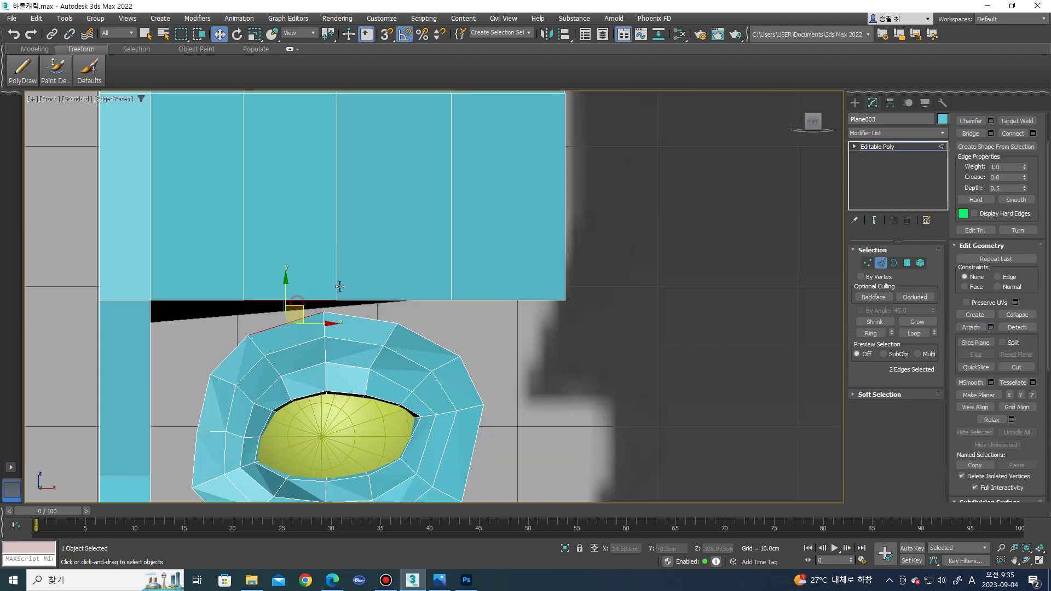
click(971, 134)
key(1)
click(331, 313)
- Switch to Polygon mode and begin box-selecting the eye-socket faces
scroll(351, 311, down, 3)
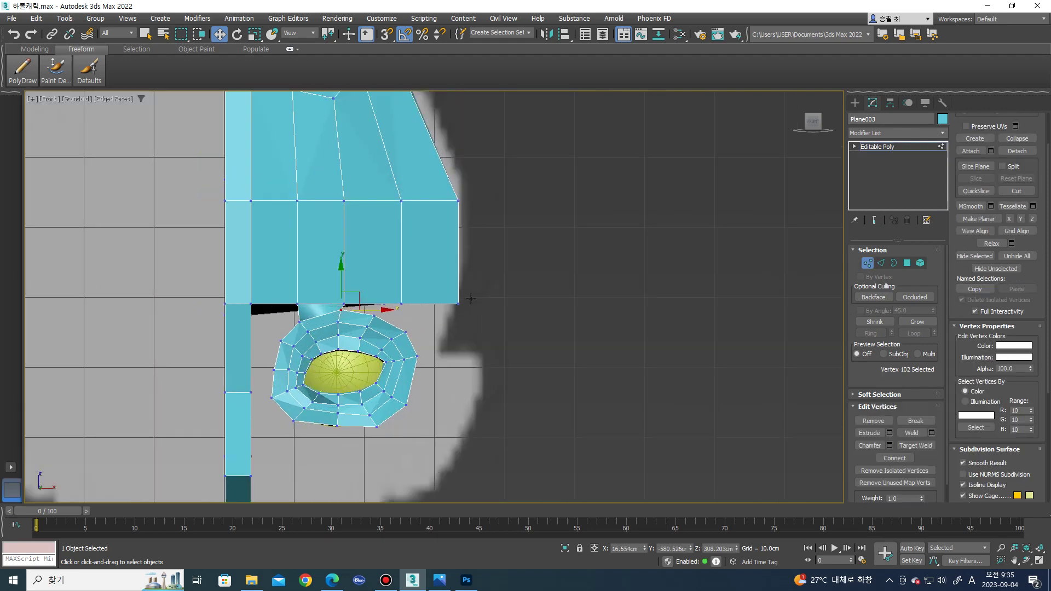
middle_drag(429, 324, 439, 313)
click(853, 105)
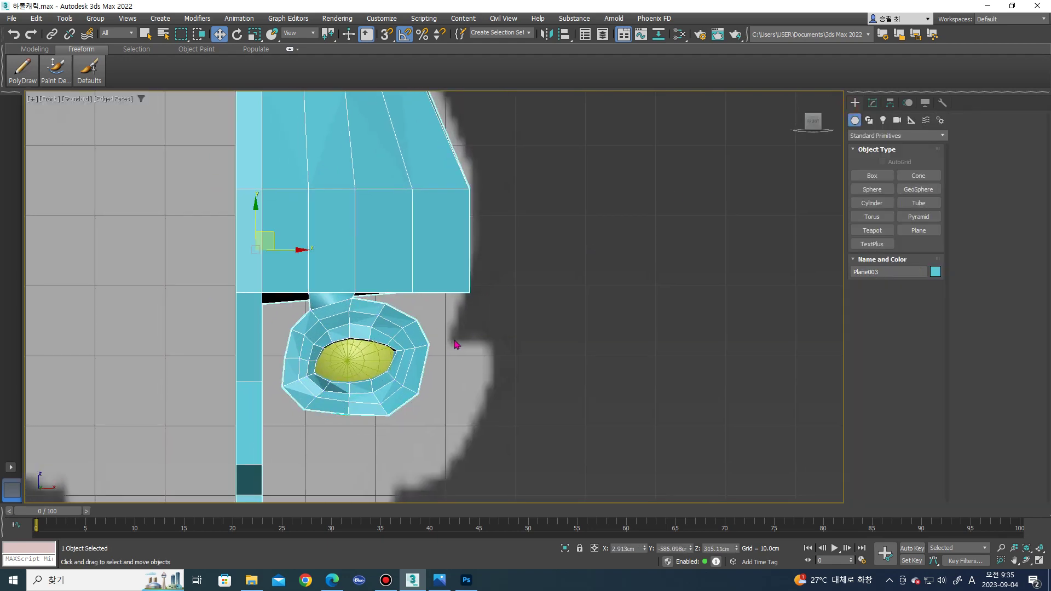
key(4)
mouse_move(446, 441)
mouse_down()
mouse_move(305, 316)
mouse_move(280, 309)
mouse_up()
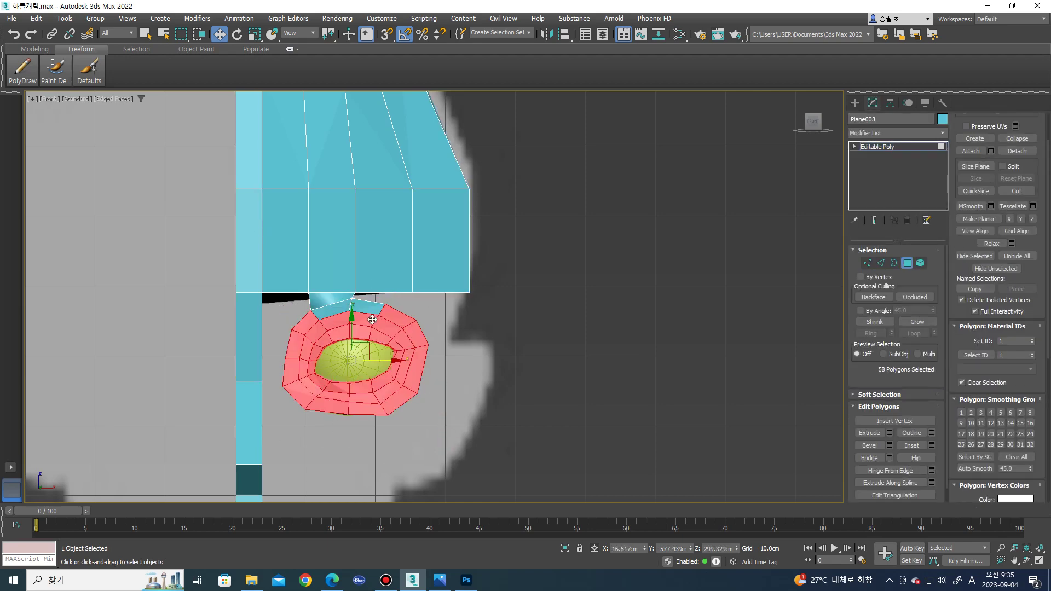
- Select the eye-socket polygons plus the bridge polygon, checking them from the Right view
alt+middle_drag(280, 309, 349, 307)
ctrl+click(328, 309)
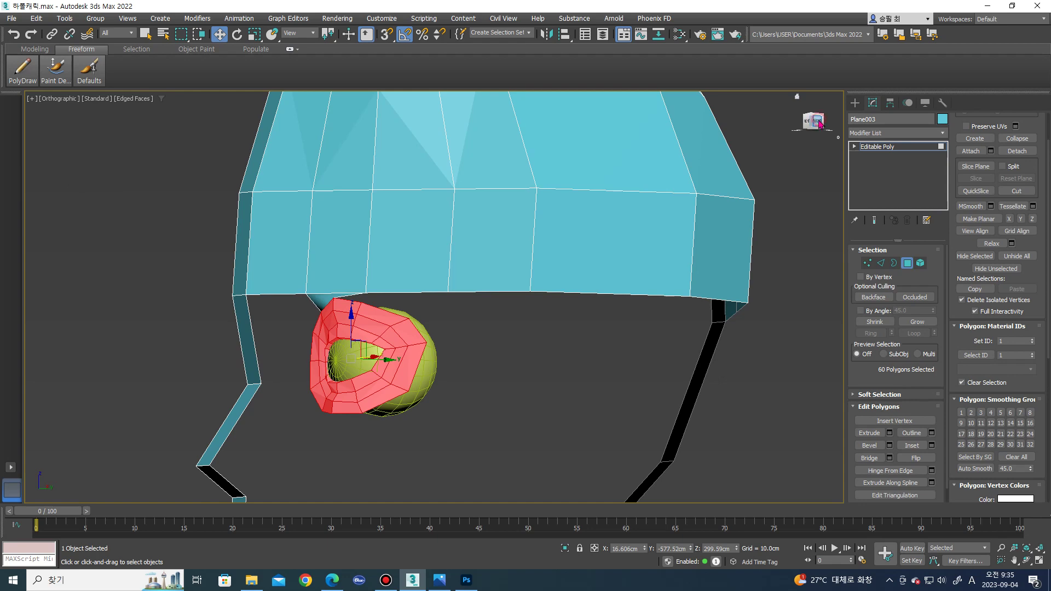
click(820, 123)
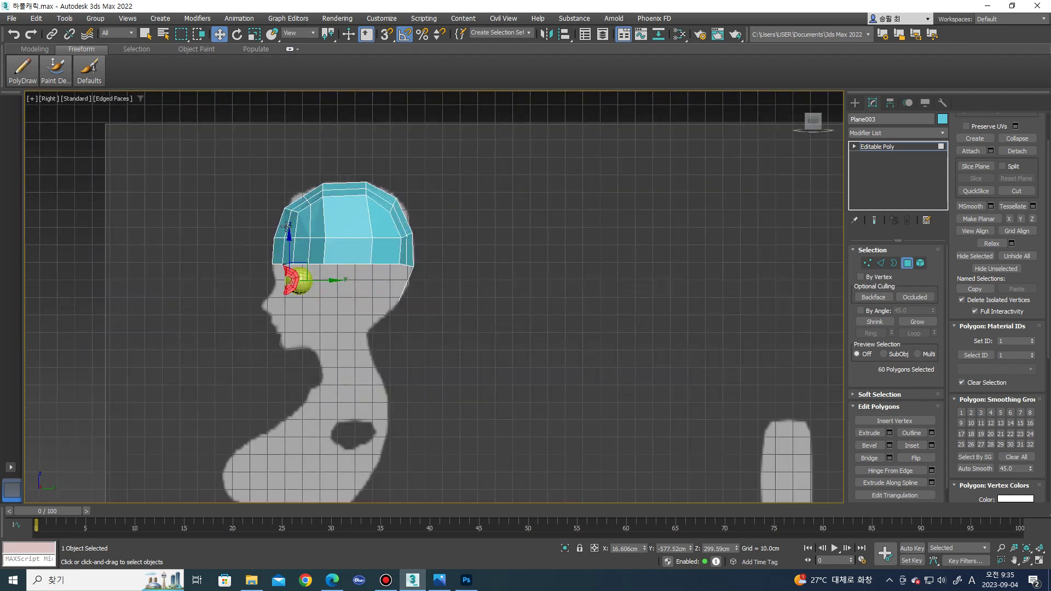
scroll(288, 267, up, 3)
scroll(290, 274, up, 5)
scroll(294, 305, up, 2)
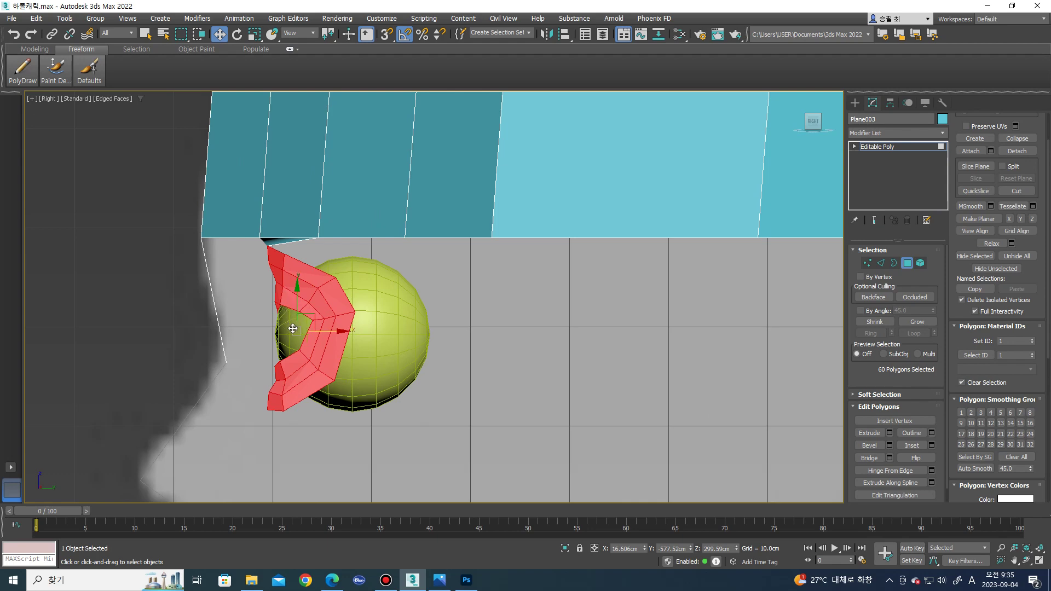
alt+middle_drag(293, 329, 300, 344)
- Rotate and nudge the socket polygons so they wrap around the yellow eyeball
key(e)
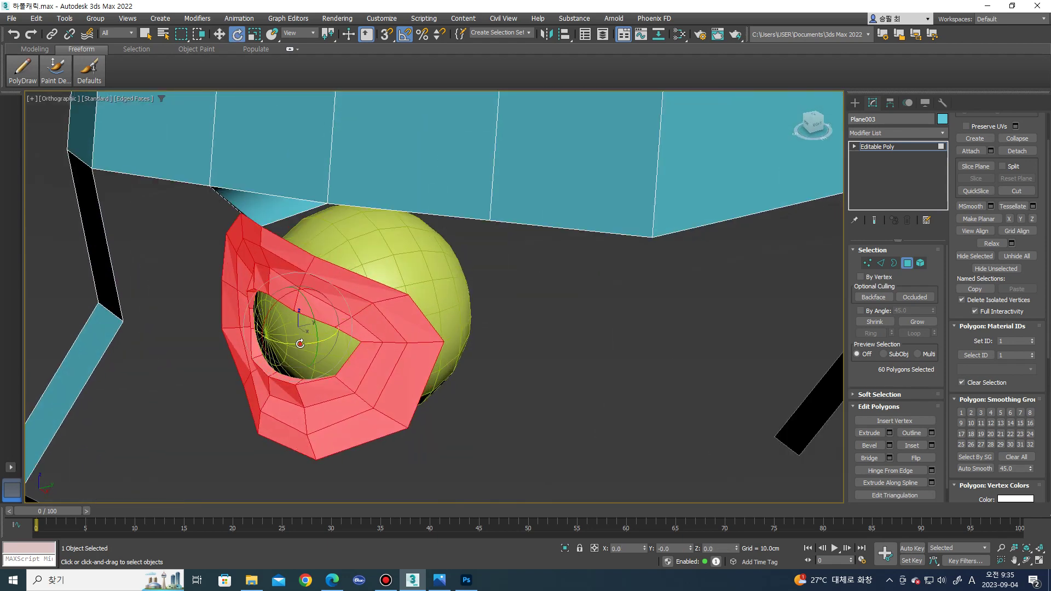
drag(300, 344, 307, 344)
key(w)
mouse_move(306, 344)
alt+middle_down()
mouse_move(325, 332)
mouse_move(317, 323)
alt+middle_up()
drag(326, 323, 321, 325)
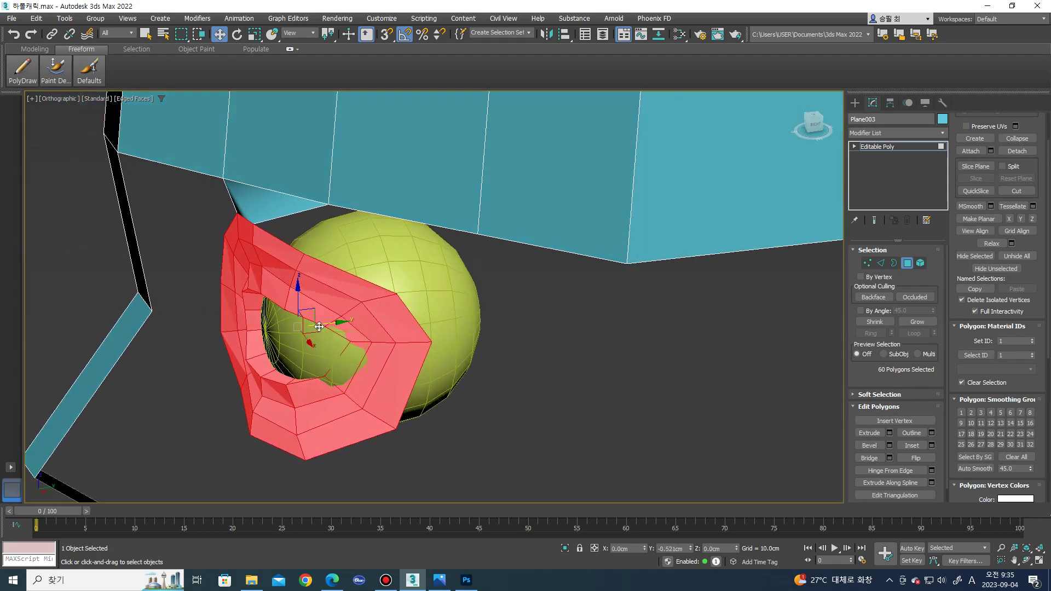
key(2)
click(375, 341)
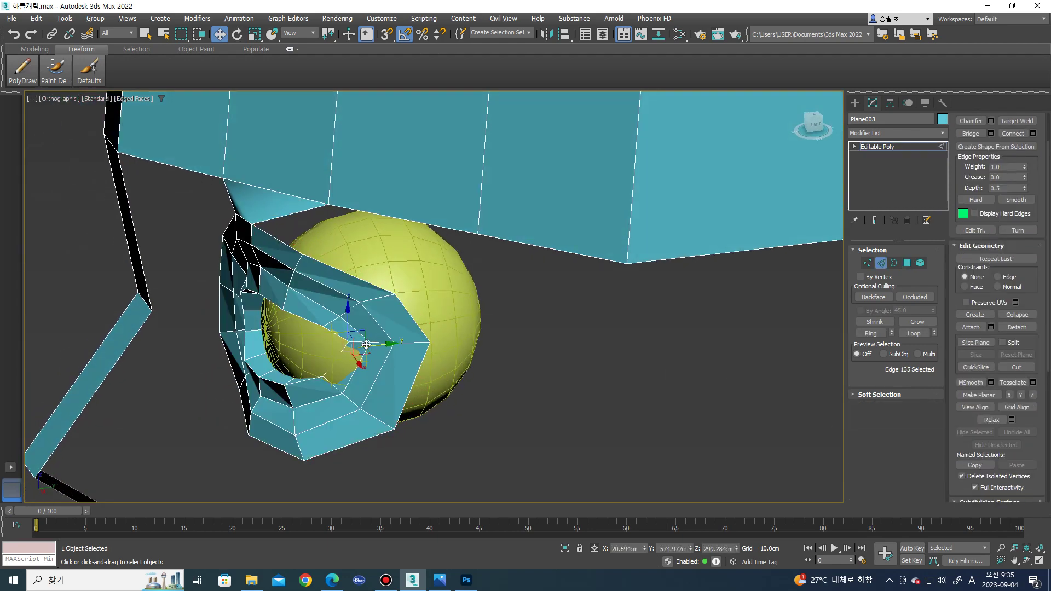
- Select two inner socket edges and orbit to view them from the side
click(359, 338)
drag(357, 339, 352, 341)
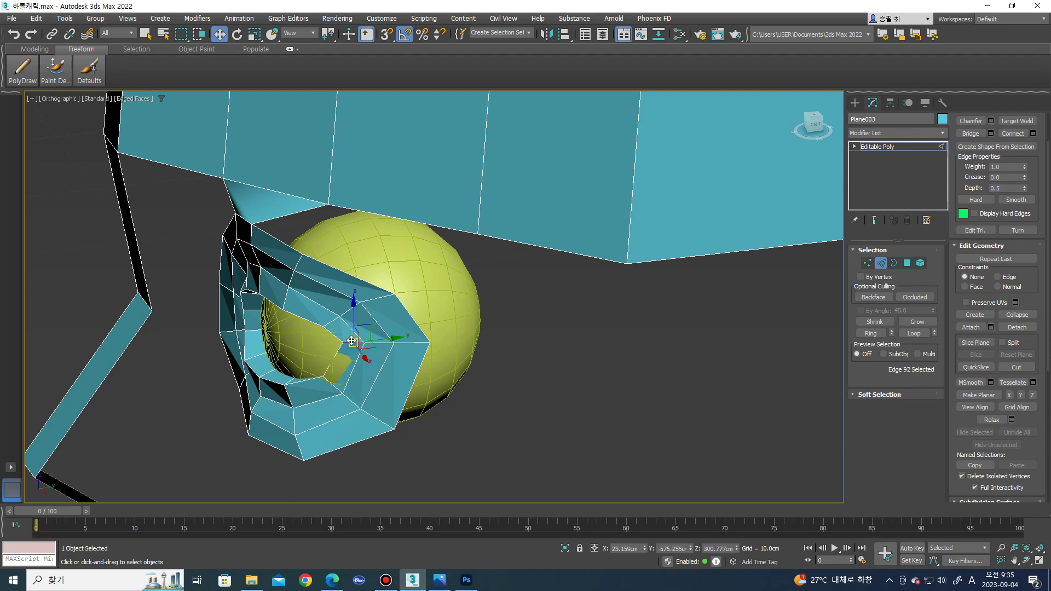
scroll(352, 340, up, 2)
click(340, 356)
click(330, 337)
scroll(335, 339, up, 2)
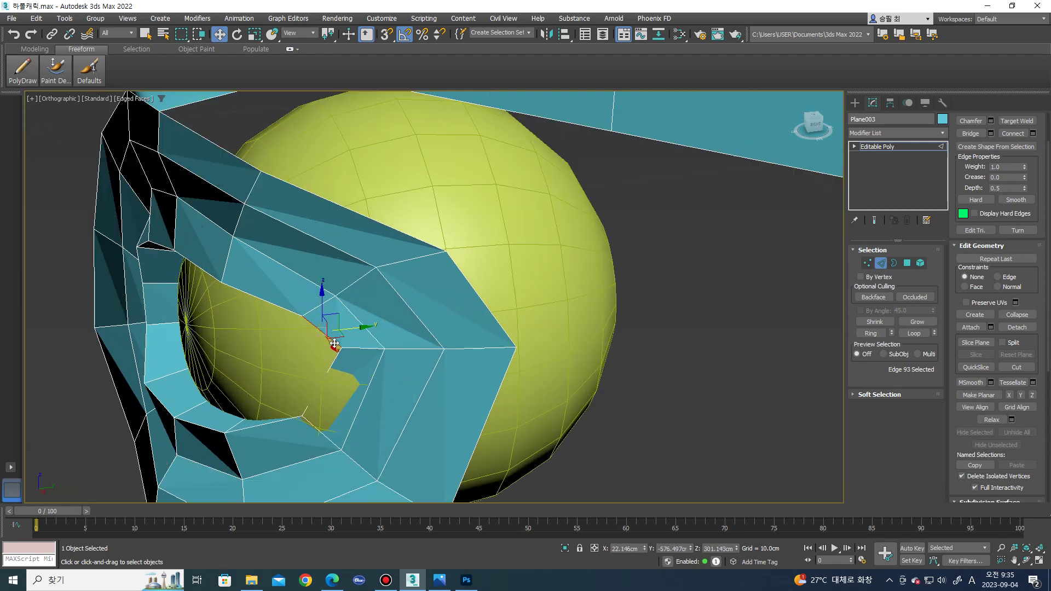
ctrl+click(330, 369)
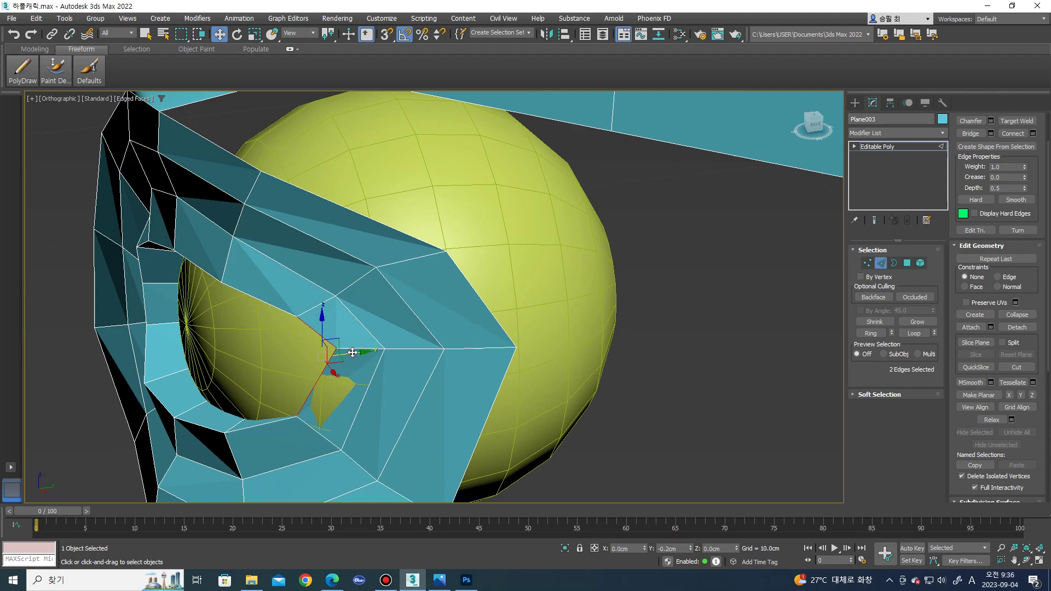
key(e)
mouse_move(350, 361)
alt+middle_down()
mouse_move(376, 375)
mouse_move(360, 389)
alt+middle_up()
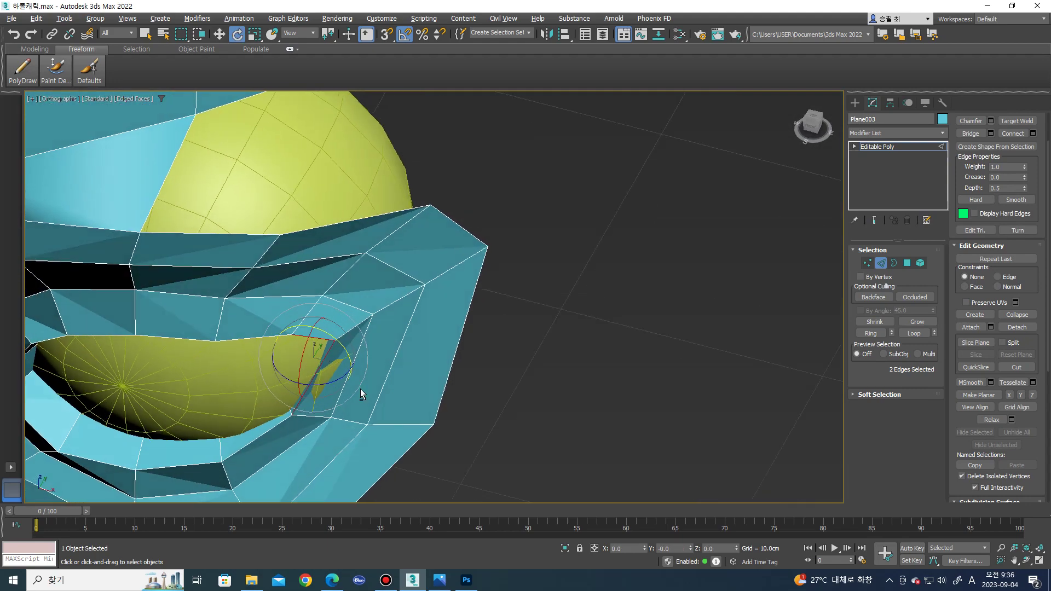
mouse_move(316, 418)
alt+middle_down()
mouse_move(294, 357)
mouse_move(252, 383)
mouse_move(341, 357)
mouse_move(328, 366)
alt+middle_up()
- Pull a single inner socket edge slightly down
key(2)
key(2)
key(w)
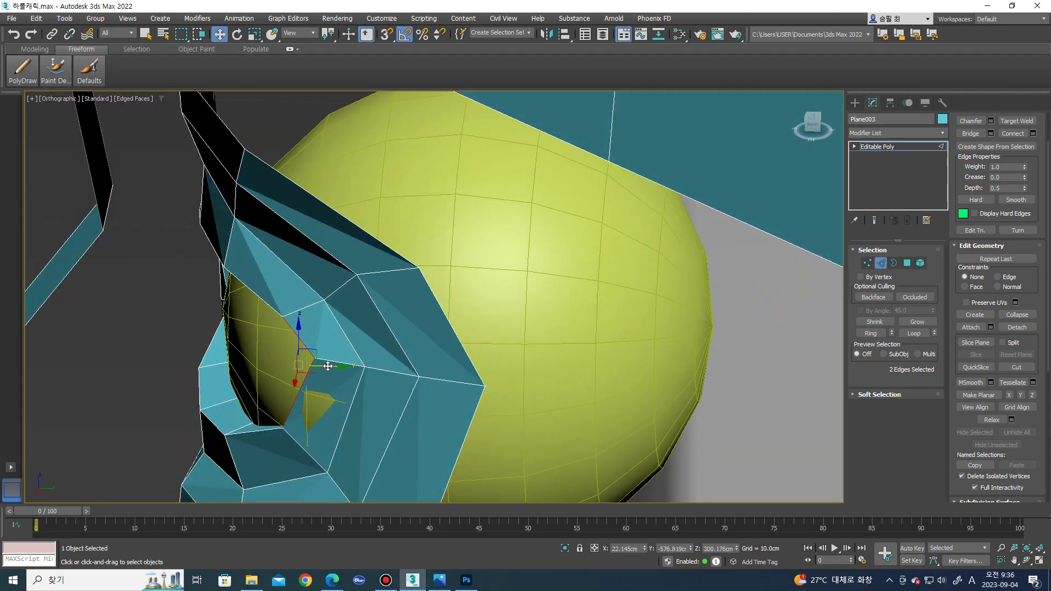
click(332, 371)
drag(335, 349, 336, 352)
mouse_move(335, 352)
alt+middle_down()
mouse_move(348, 329)
mouse_move(349, 365)
alt+middle_up()
- Nudge the socket rim vertices and top corner vertex to hug the eyeball
key(1)
click(357, 364)
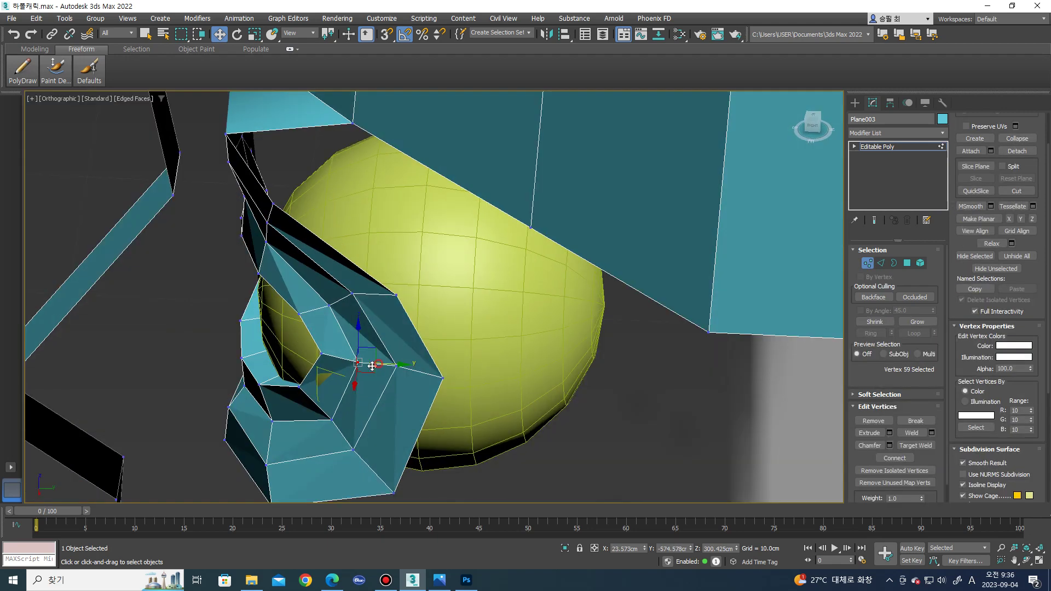
drag(378, 364, 372, 363)
click(333, 417)
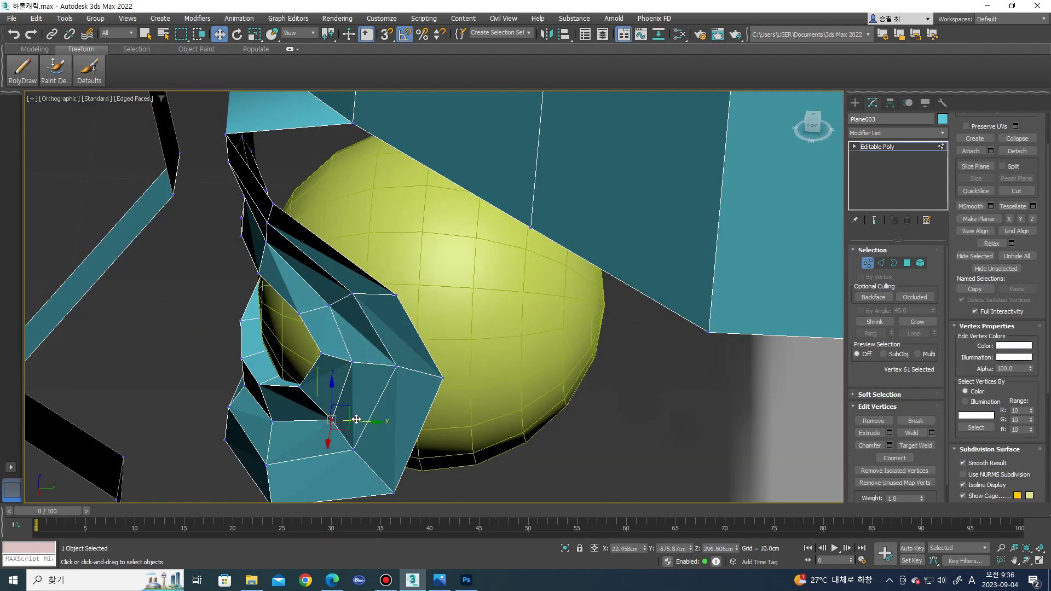
drag(356, 419, 349, 419)
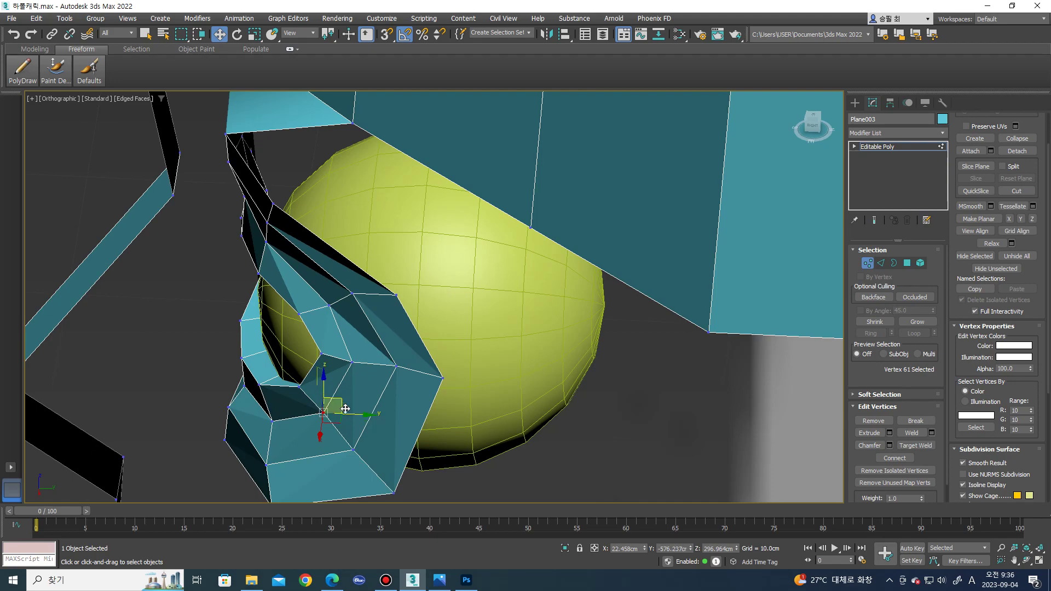
drag(322, 397, 324, 400)
mouse_move(324, 400)
alt+middle_down()
mouse_move(403, 380)
mouse_move(295, 230)
mouse_move(255, 226)
mouse_move(326, 247)
alt+middle_up()
click(294, 228)
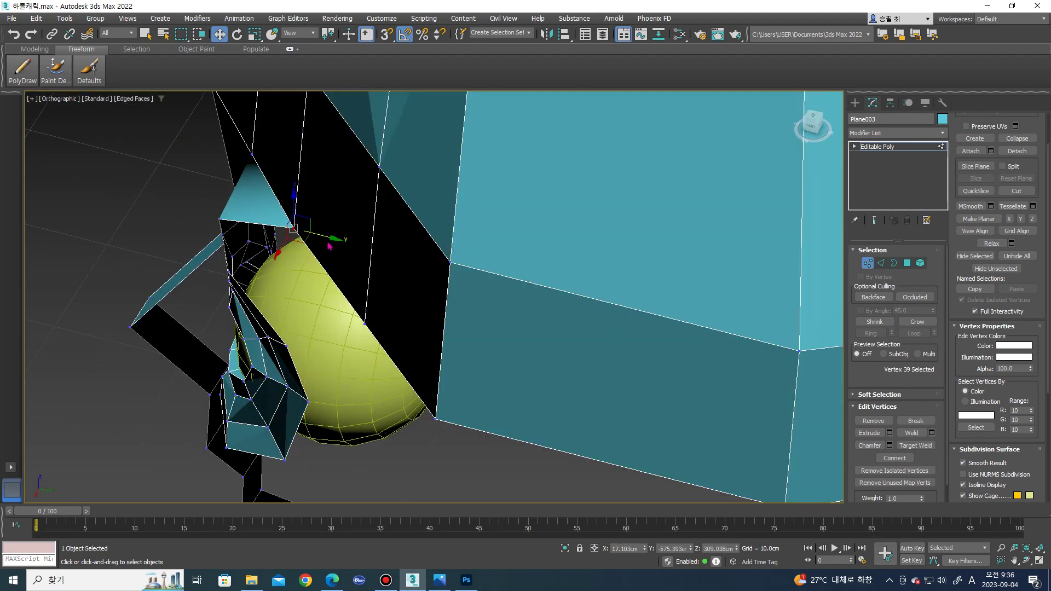
drag(323, 237, 257, 225)
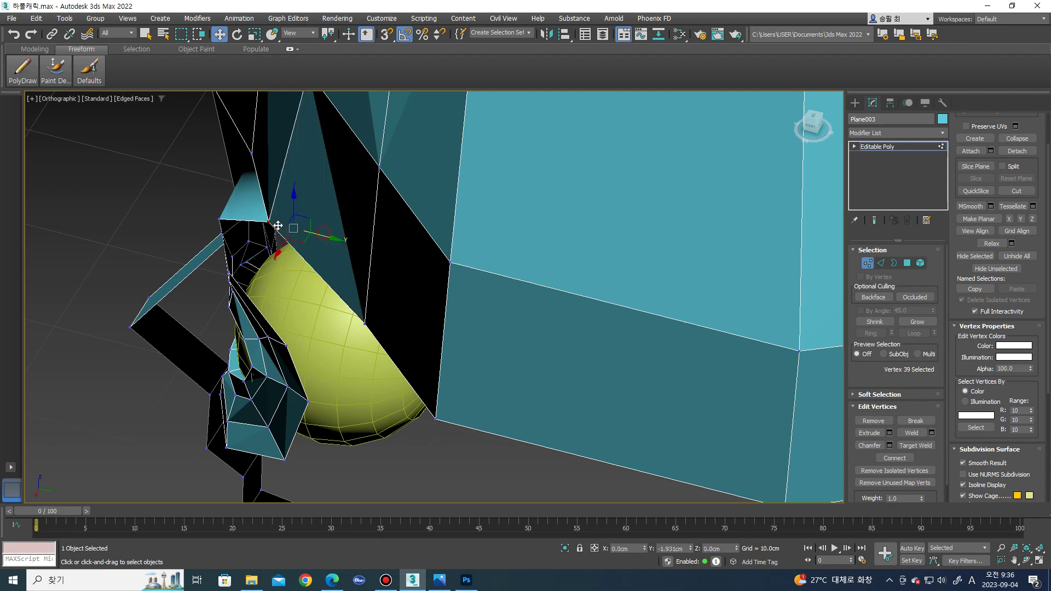
- Zoom in on the socket from the Right view and rotate its polygons about 10°
alt+middle_drag(257, 225, 771, 133)
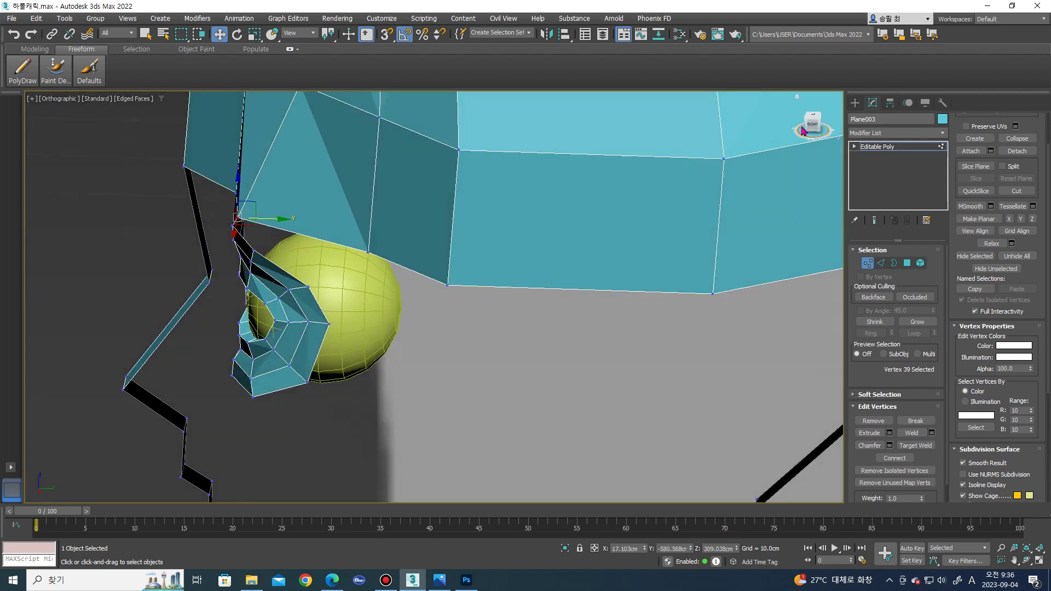
click(814, 124)
scroll(448, 186, down, 5)
scroll(448, 178, up, 3)
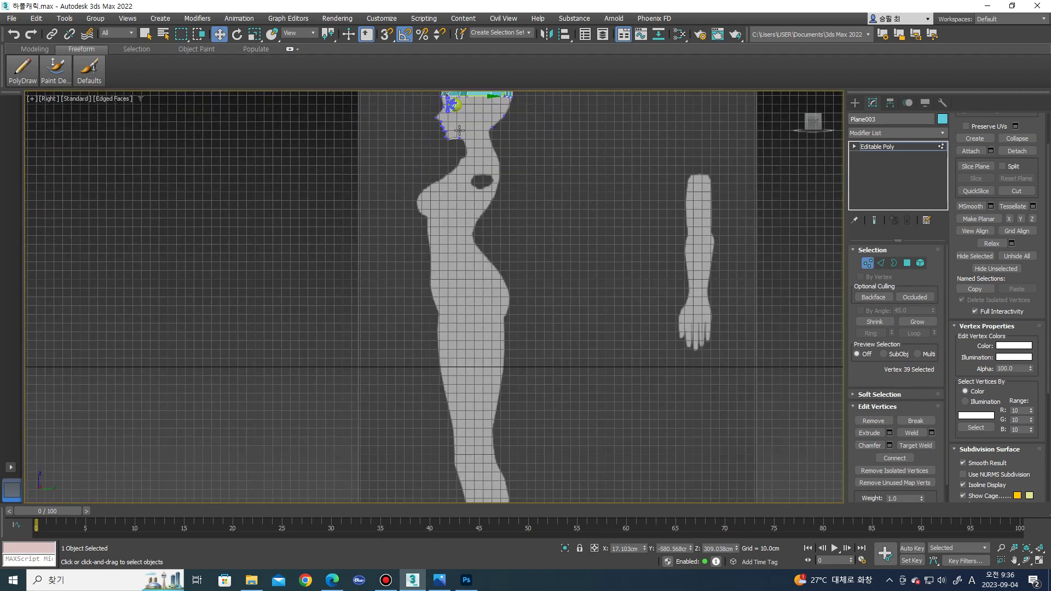
scroll(433, 219, up, 3)
scroll(426, 233, up, 8)
scroll(426, 242, up, 3)
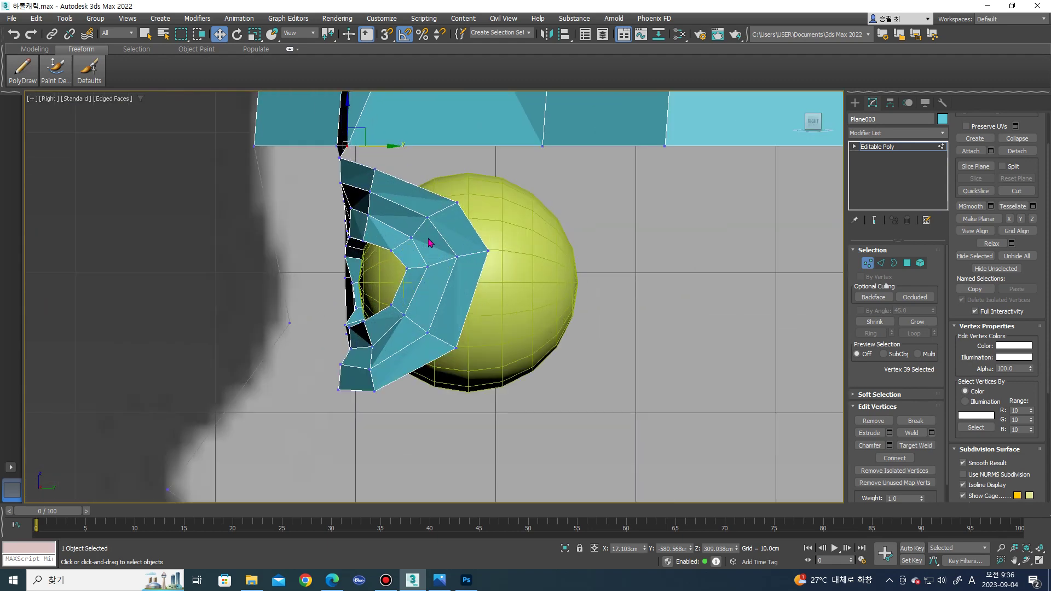
key(4)
key(e)
drag(408, 258, 409, 276)
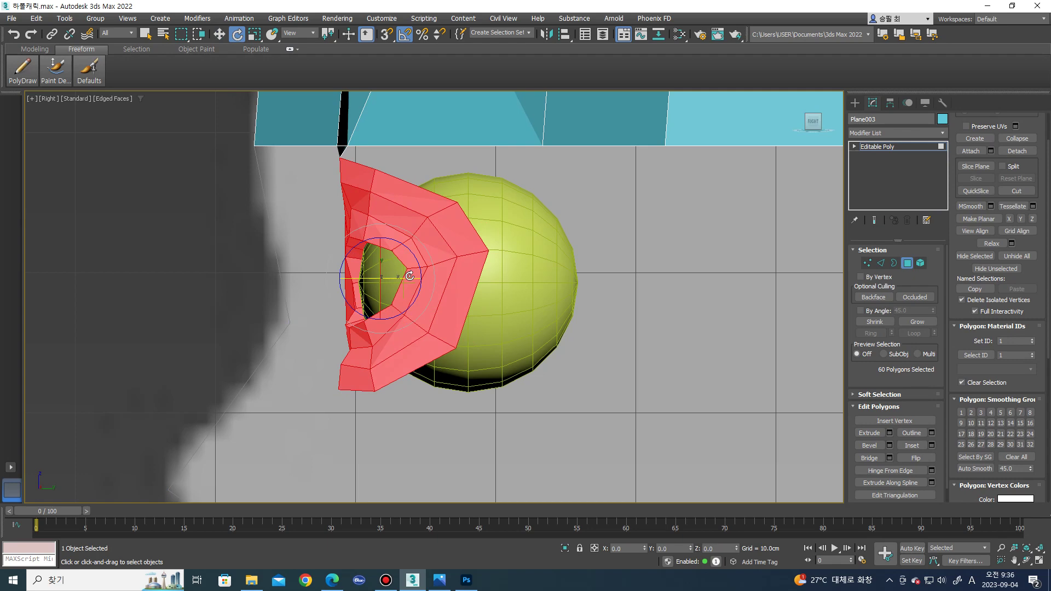
- Select six rim polygons around the eye opening
alt+middle_drag(409, 275, 405, 282)
key(4)
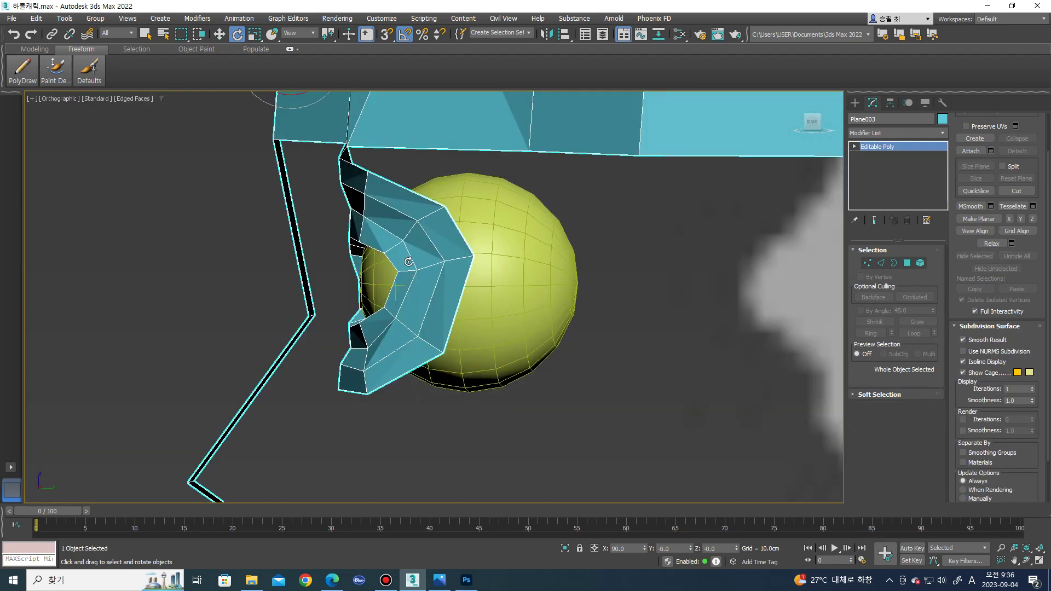
key(4)
click(402, 255)
ctrl+click(397, 290)
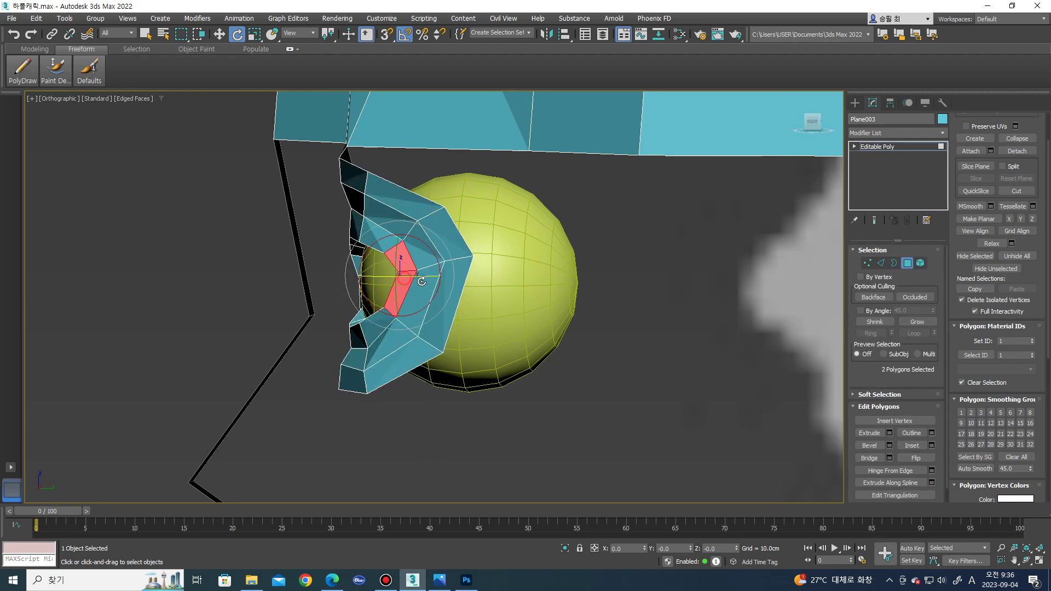
ctrl+click(423, 260)
ctrl+click(416, 235)
ctrl+click(449, 249)
ctrl+click(428, 328)
mouse_move(433, 274)
alt+middle_down()
mouse_move(452, 272)
mouse_move(439, 258)
alt+middle_up()
- Adjust the six rim polygons with Move and Rotate from the side view
key(w)
click(812, 125)
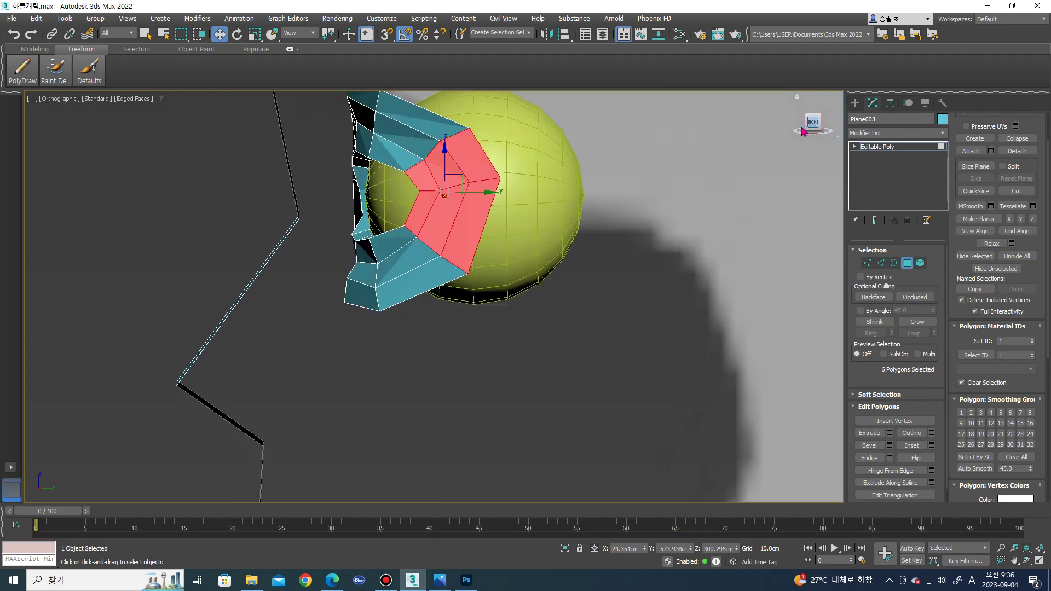
mouse_move(610, 235)
middle_down()
mouse_move(559, 293)
mouse_move(474, 260)
mouse_move(510, 265)
mouse_move(503, 403)
middle_up()
scroll(503, 404, up, 3)
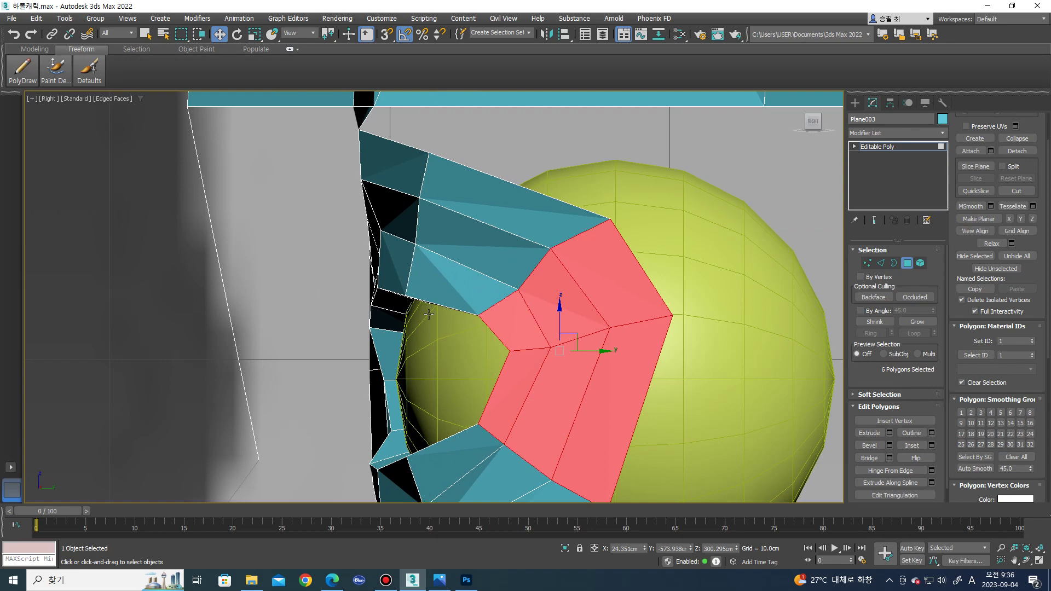
key(e)
key(w)
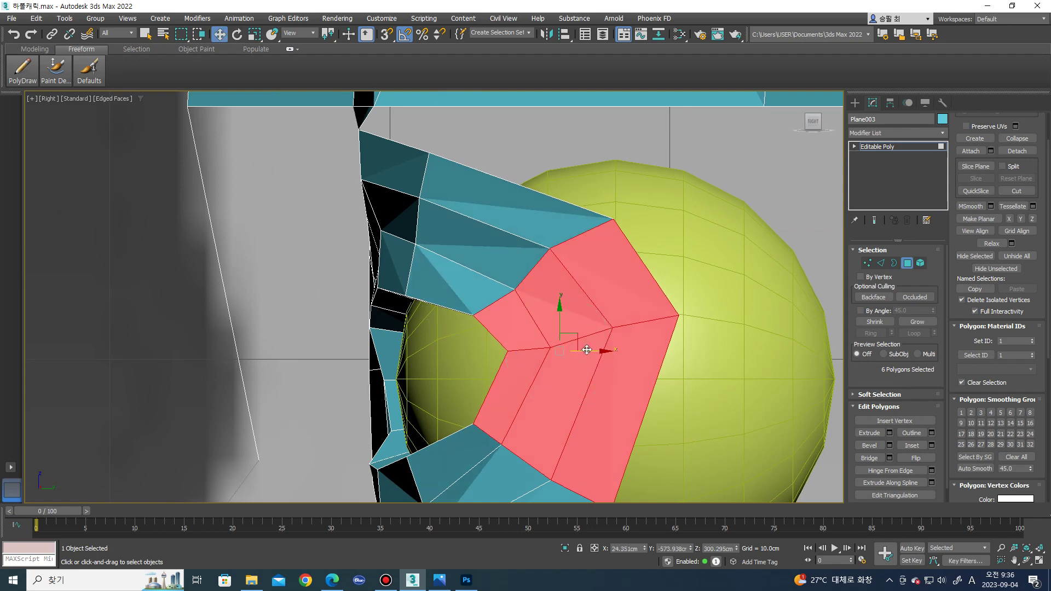
mouse_move(603, 348)
alt+middle_down()
mouse_move(664, 363)
mouse_move(587, 358)
mouse_move(561, 343)
mouse_move(549, 313)
alt+middle_up()
- Tweak the upper socket rim vertices while orbiting around the eye
key(1)
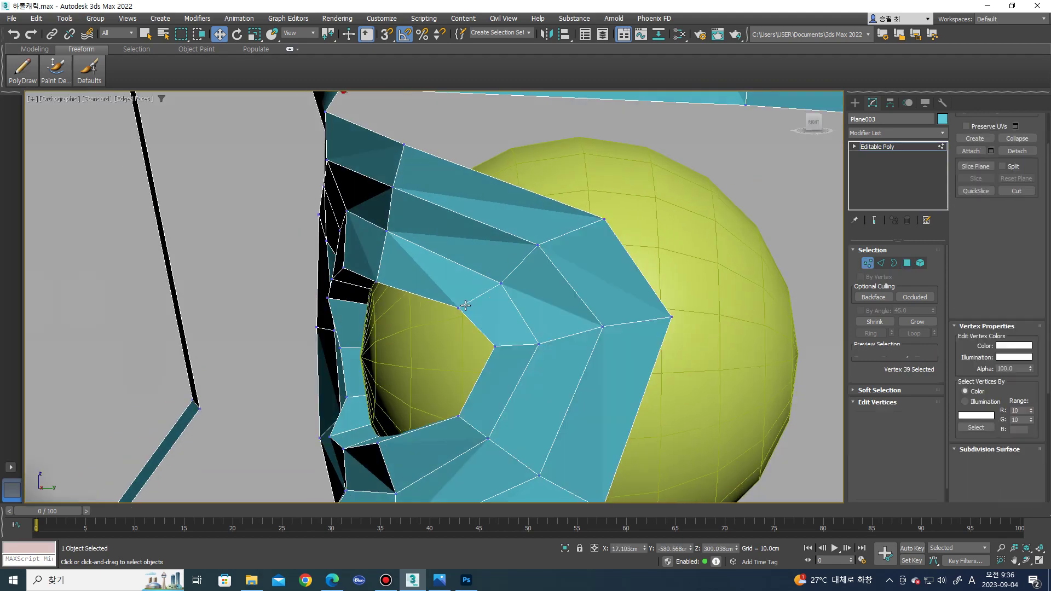
click(455, 308)
mouse_move(456, 308)
alt+middle_down()
mouse_move(481, 305)
mouse_move(468, 305)
mouse_move(480, 296)
alt+middle_up()
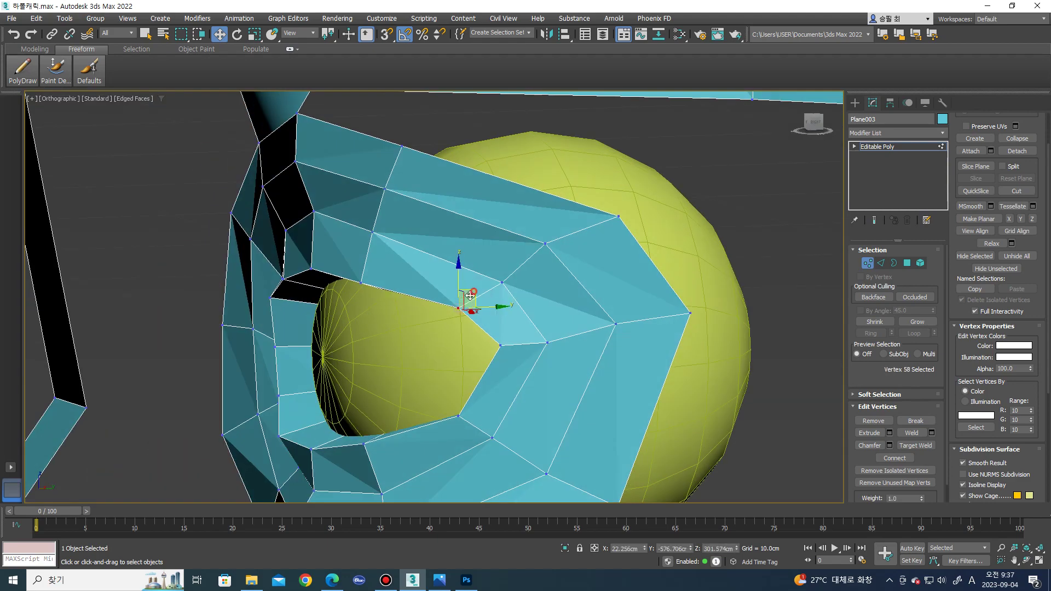
scroll(461, 296, down, 3)
alt+middle_drag(461, 296, 548, 295)
scroll(548, 295, down, 2)
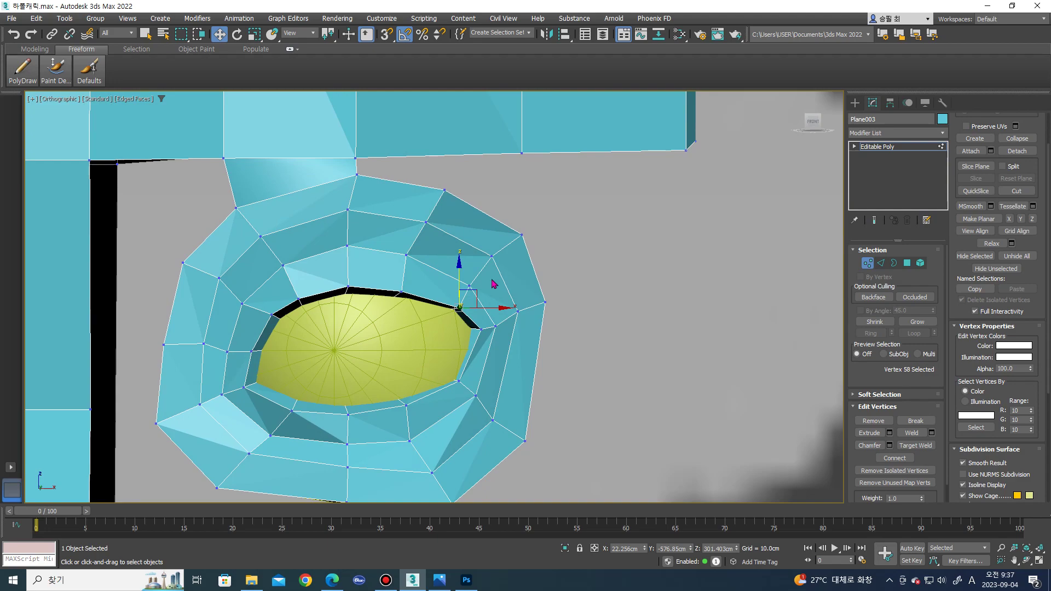
scroll(457, 271, down, 2)
scroll(438, 210, up, 5)
click(373, 212)
mouse_move(372, 212)
alt+middle_down()
mouse_move(346, 210)
mouse_move(306, 174)
mouse_move(318, 199)
mouse_move(293, 240)
alt+middle_up()
click(310, 186)
- Bridge the socket border edge and nose-strip edge with a new face
key(2)
ctrl+click(274, 201)
click(974, 135)
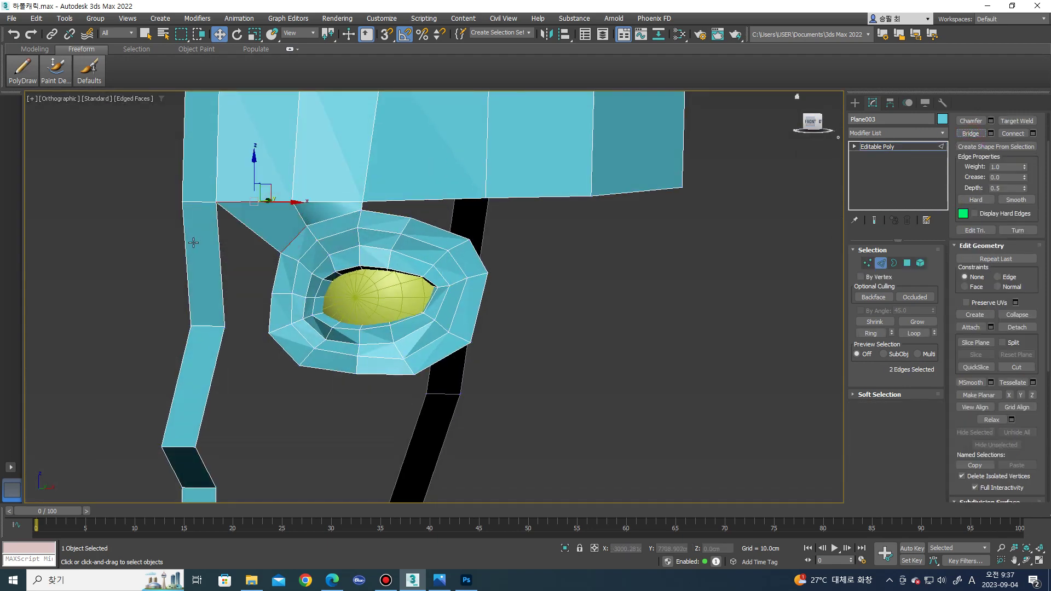
alt+middle_drag(230, 257, 224, 269)
- Connect the nose-bridge strip's two edges with 2 segments
click(224, 269)
ctrl+click(201, 275)
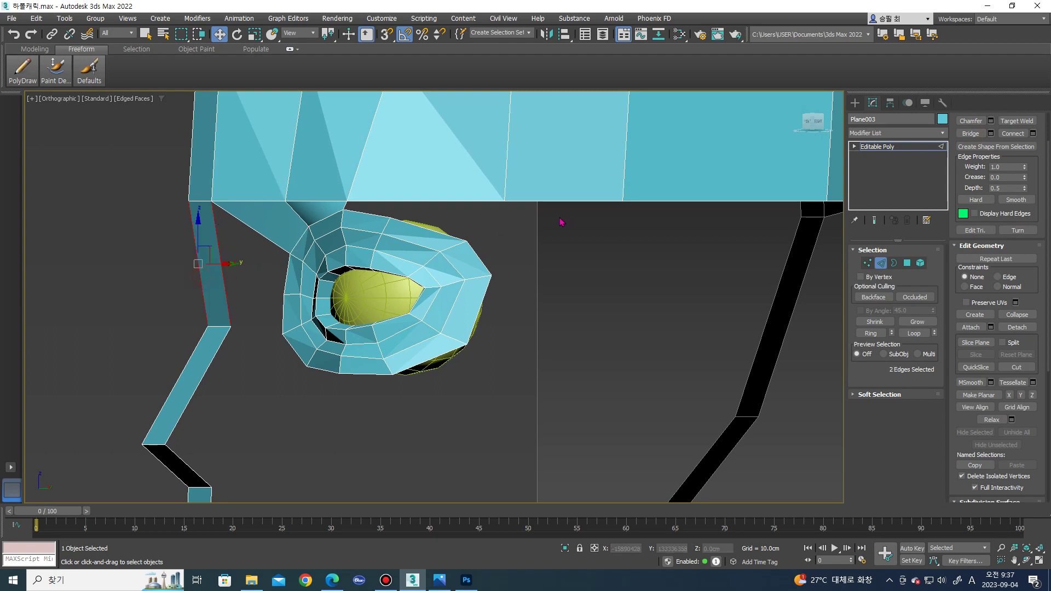
key(ctrl+shift+e)
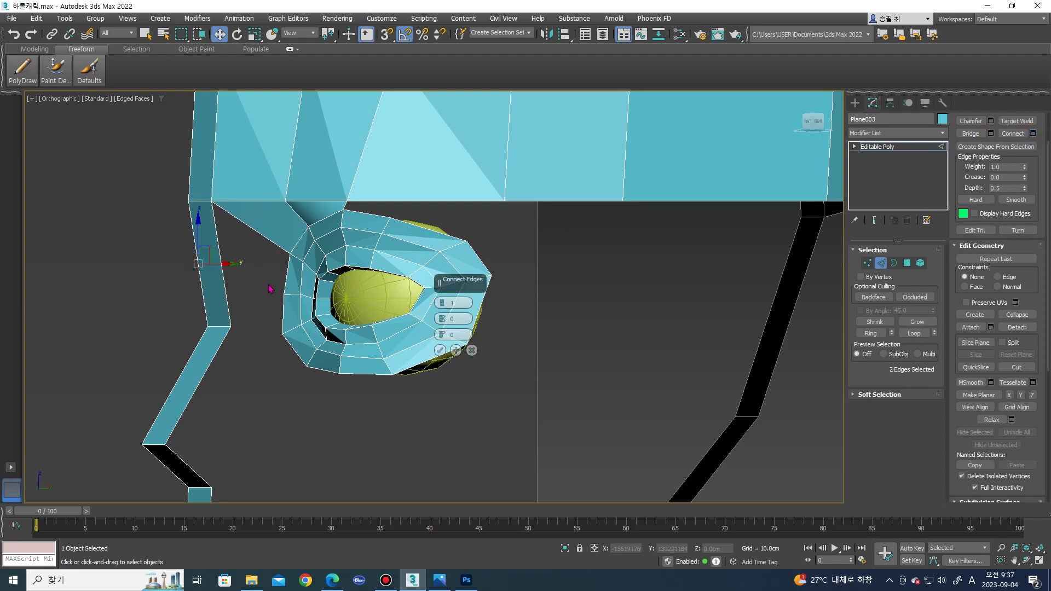
drag(444, 304, 434, 363)
click(431, 355)
key(ctrl+z)
click(440, 351)
- Move the bridge's top corner vertices lower in the front view
key(1)
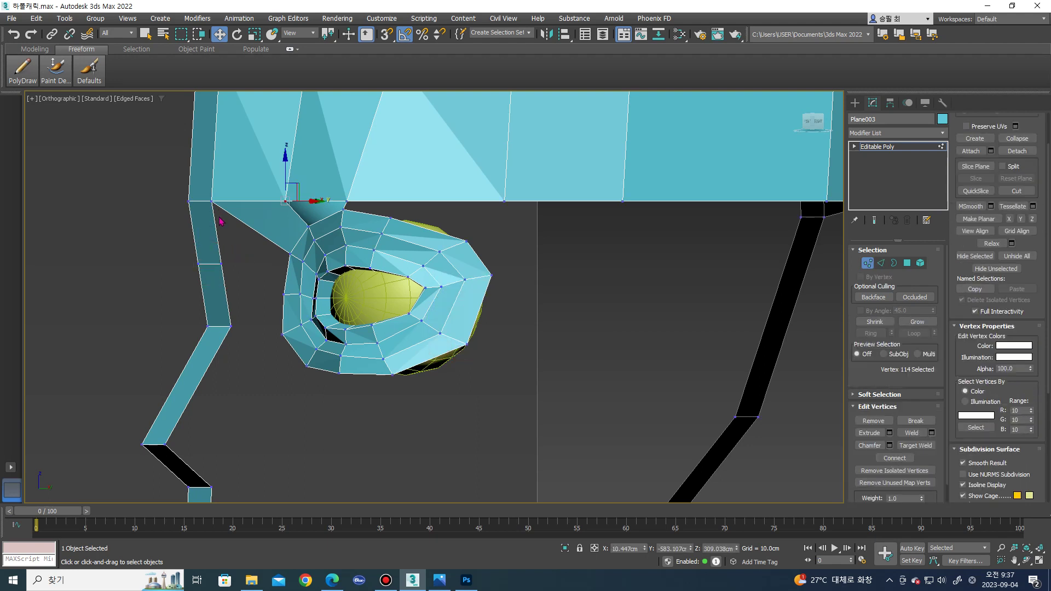
key(f)
scroll(386, 204, up, 2)
click(396, 201)
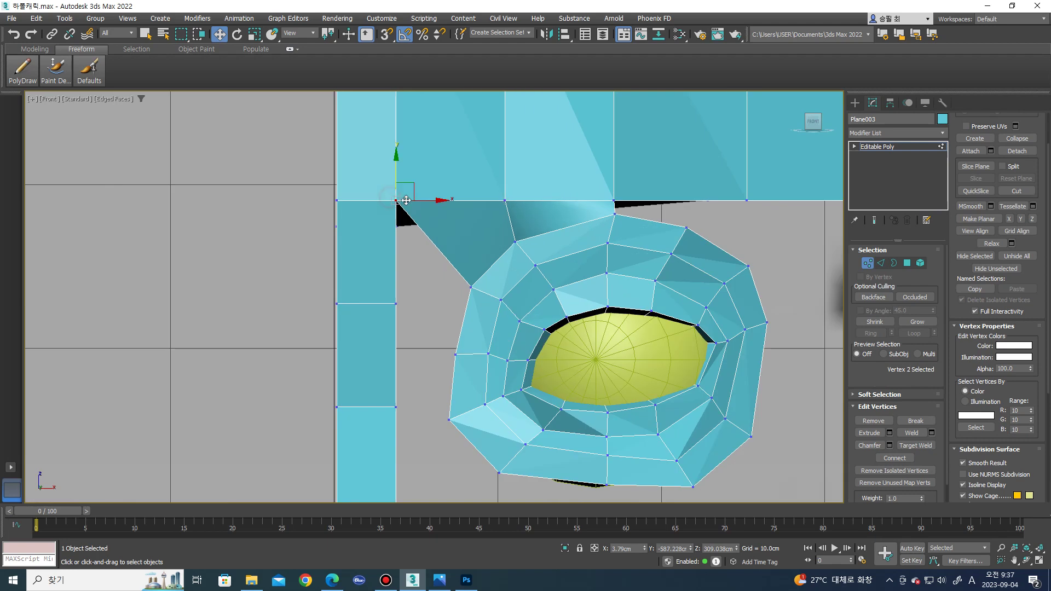
mouse_move(414, 192)
mouse_down()
mouse_move(453, 217)
mouse_move(430, 181)
mouse_up()
key(2)
click(415, 261)
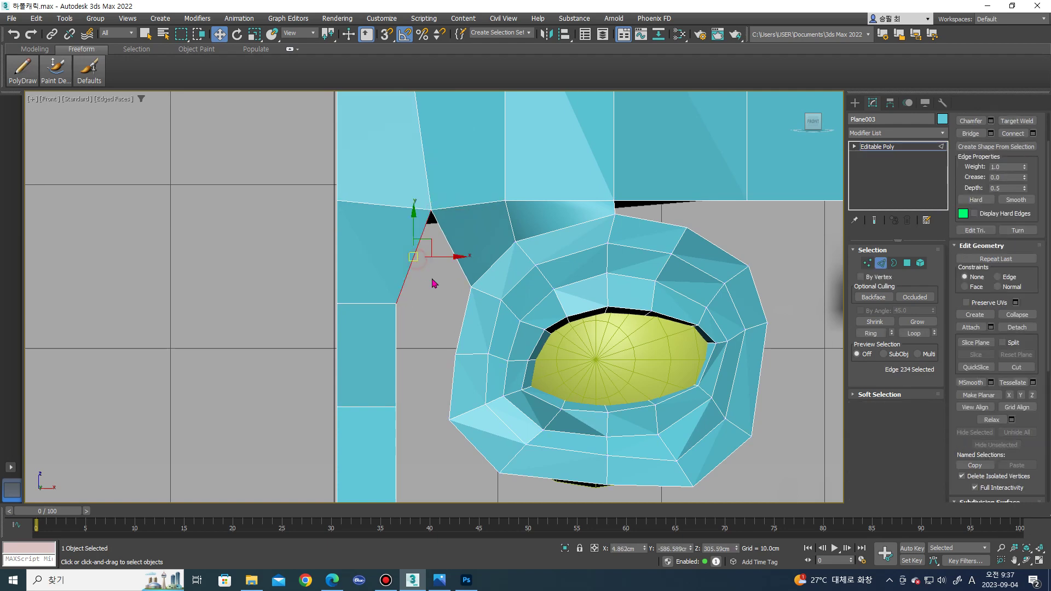
- Bridge the neighbouring open edge with a polygon, then undo the attempt
ctrl+click(465, 314)
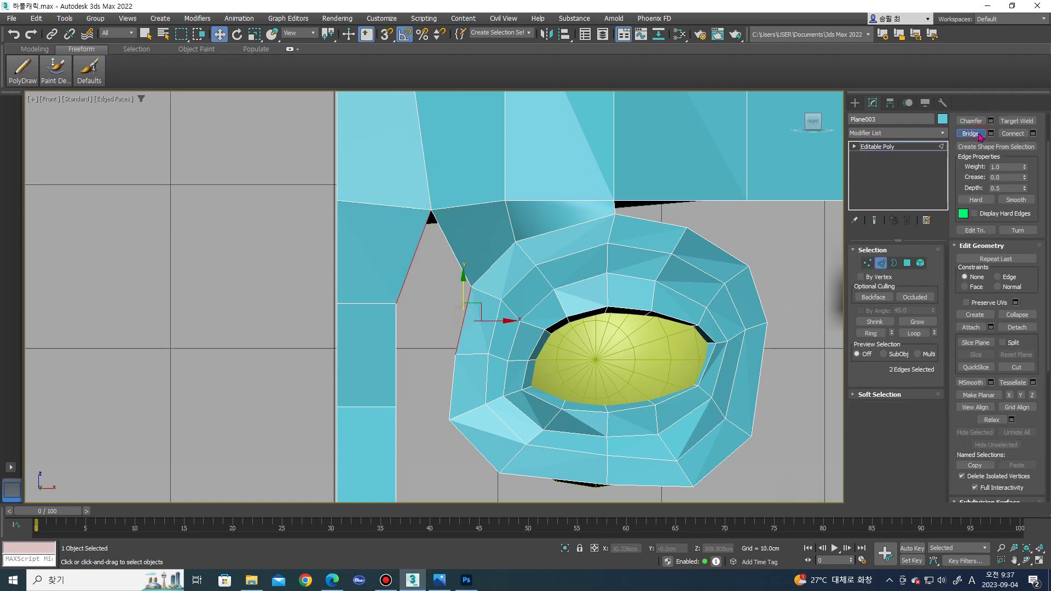
click(971, 134)
alt+middle_drag(548, 329, 428, 396)
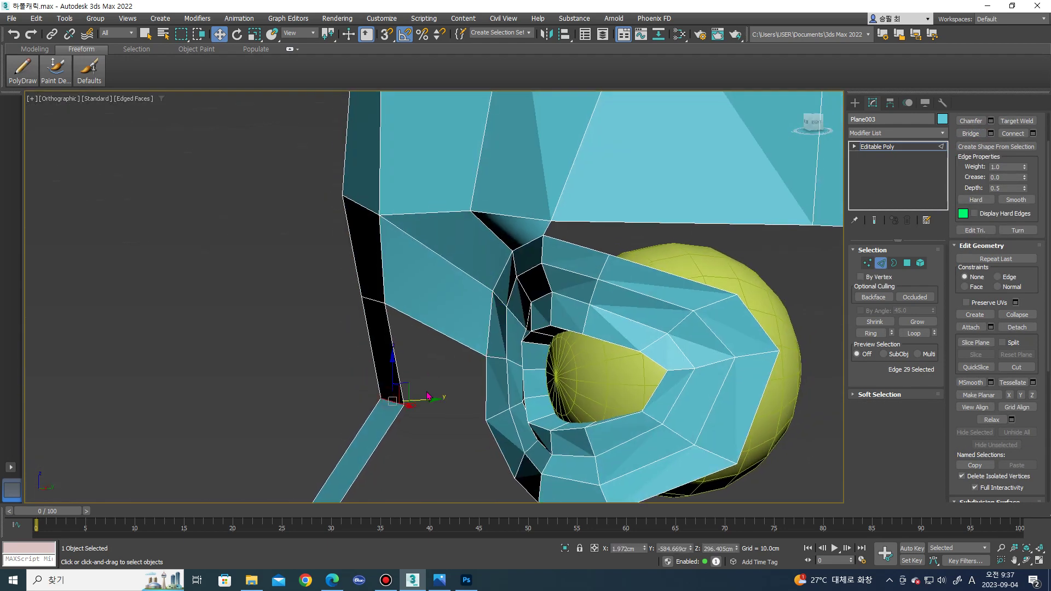
key(ctrl+z)
mouse_move(416, 329)
alt+middle_down()
mouse_move(403, 265)
mouse_move(494, 279)
mouse_move(471, 291)
mouse_move(487, 294)
mouse_move(447, 283)
mouse_move(477, 298)
alt+middle_up()
- Select a pair of open socket edges to bridge the remaining gap
click(471, 290)
click(487, 309)
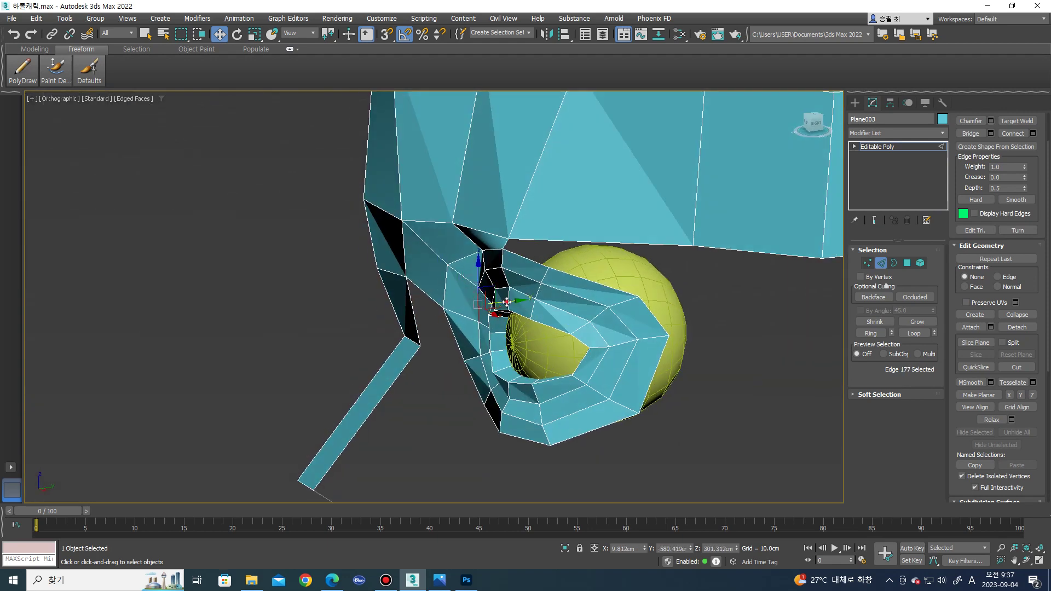
mouse_move(506, 301)
alt+middle_down()
mouse_move(481, 247)
mouse_move(420, 340)
alt+middle_up()
key(1)
key(2)
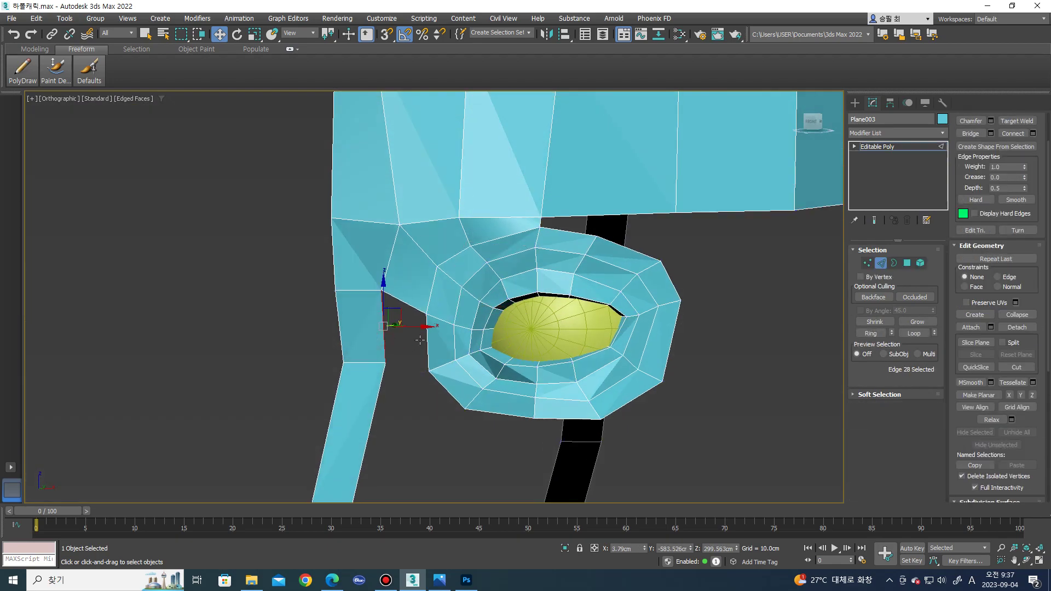
ctrl+click(429, 338)
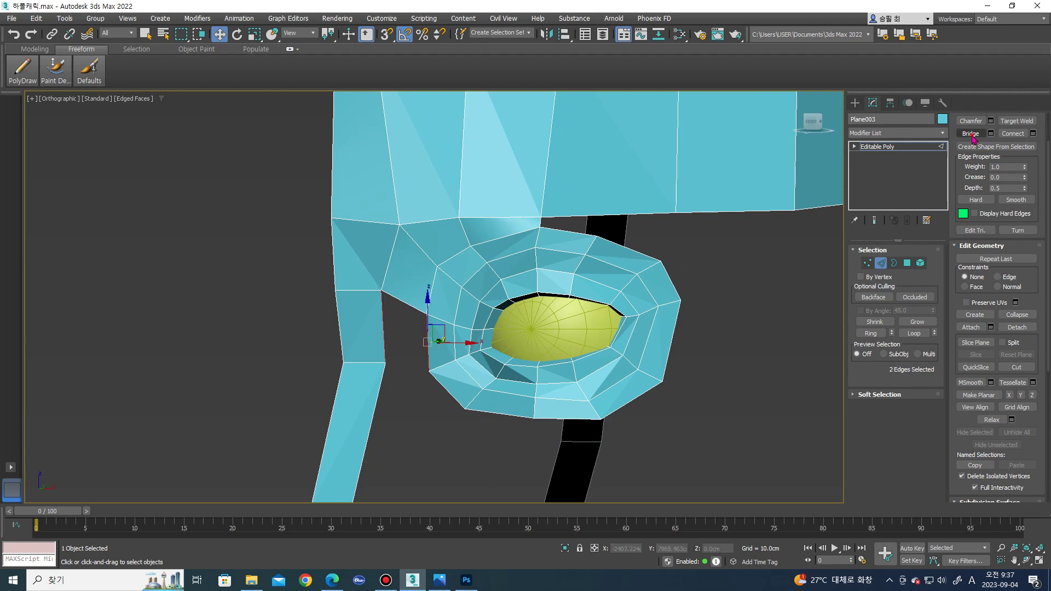
- Orbit between side and front views to inspect the bridged socket area
alt+middle_drag(416, 295, 496, 281)
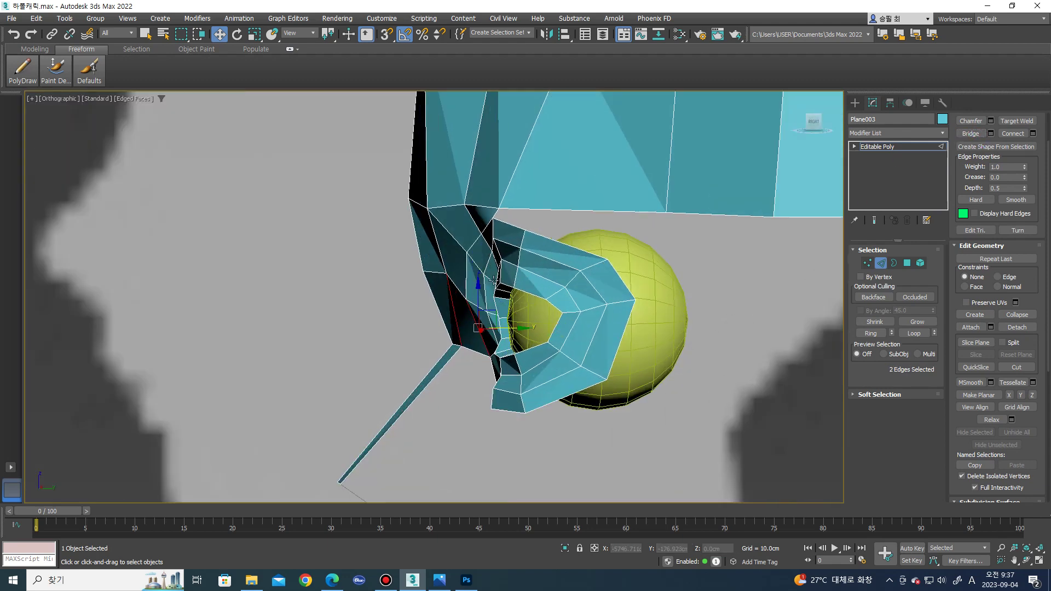
scroll(495, 281, up, 3)
key(1)
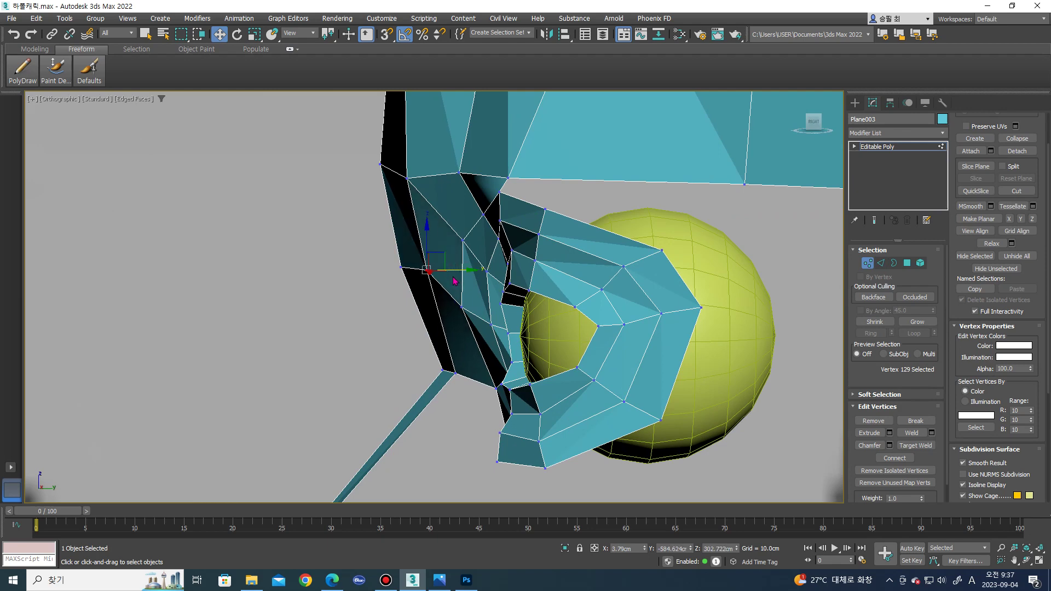
mouse_move(433, 243)
alt+middle_down()
mouse_move(520, 261)
mouse_move(497, 232)
alt+middle_up()
scroll(491, 228, up, 2)
key(2)
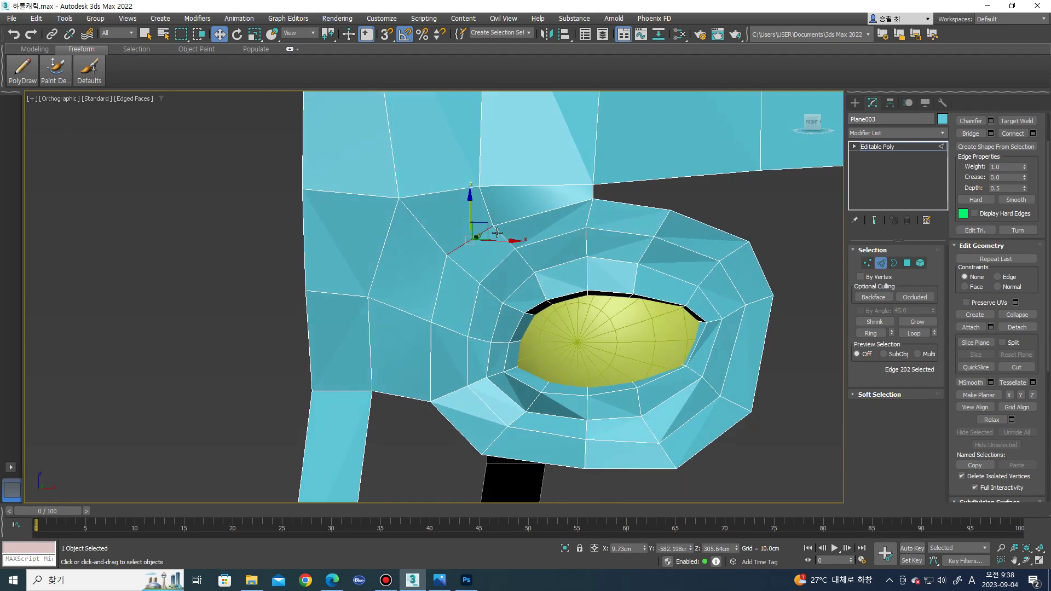
- Select an edge above the eye socket and zoom in on it from an angled view
mouse_move(496, 240)
alt+middle_down()
mouse_move(545, 201)
mouse_move(530, 196)
alt+middle_up()
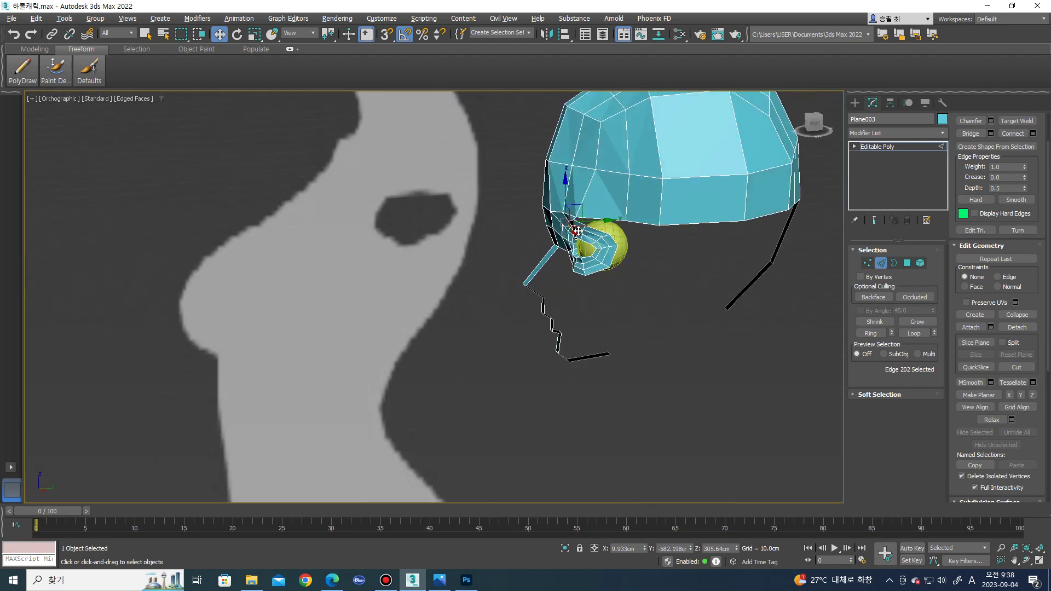
key(1)
alt+middle_drag(526, 189, 507, 264)
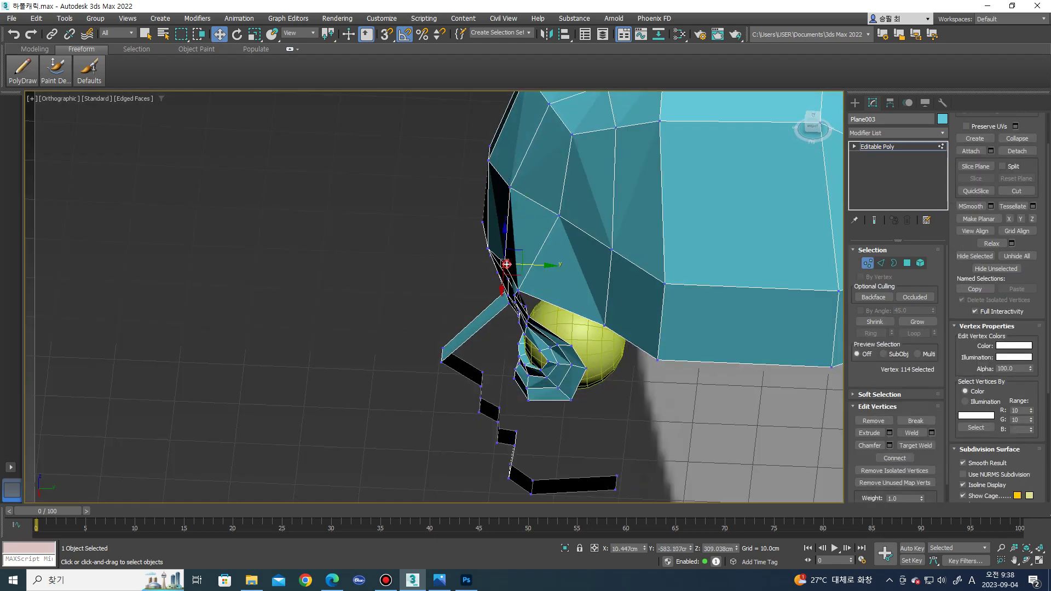
alt+middle_drag(531, 268, 556, 270)
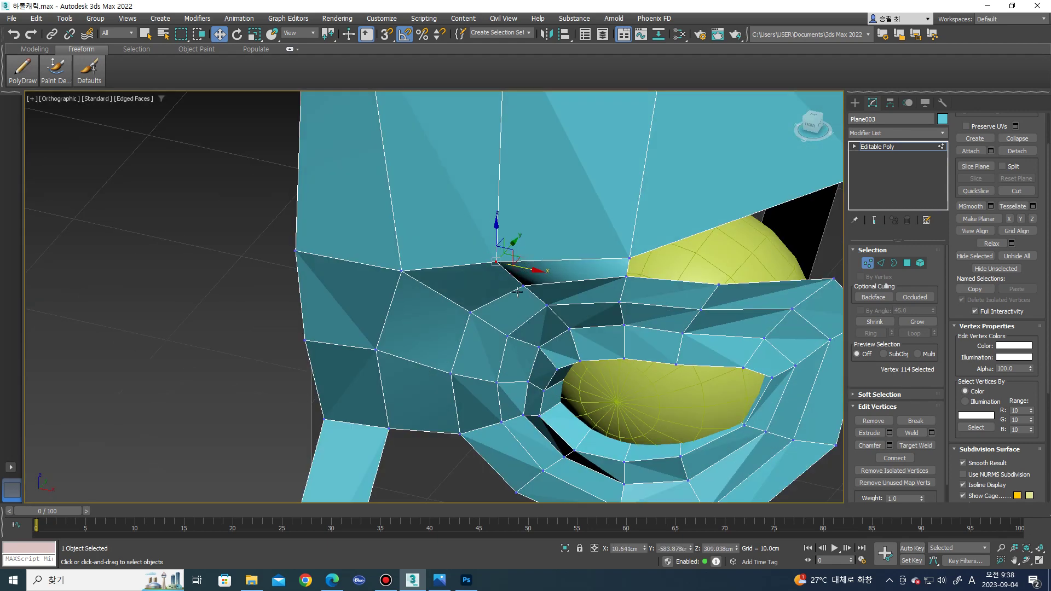
key(2)
alt+middle_drag(521, 280, 521, 296)
click(452, 289)
key(shift+z)
mouse_move(514, 282)
alt+middle_down()
mouse_move(528, 311)
mouse_move(598, 317)
alt+middle_up()
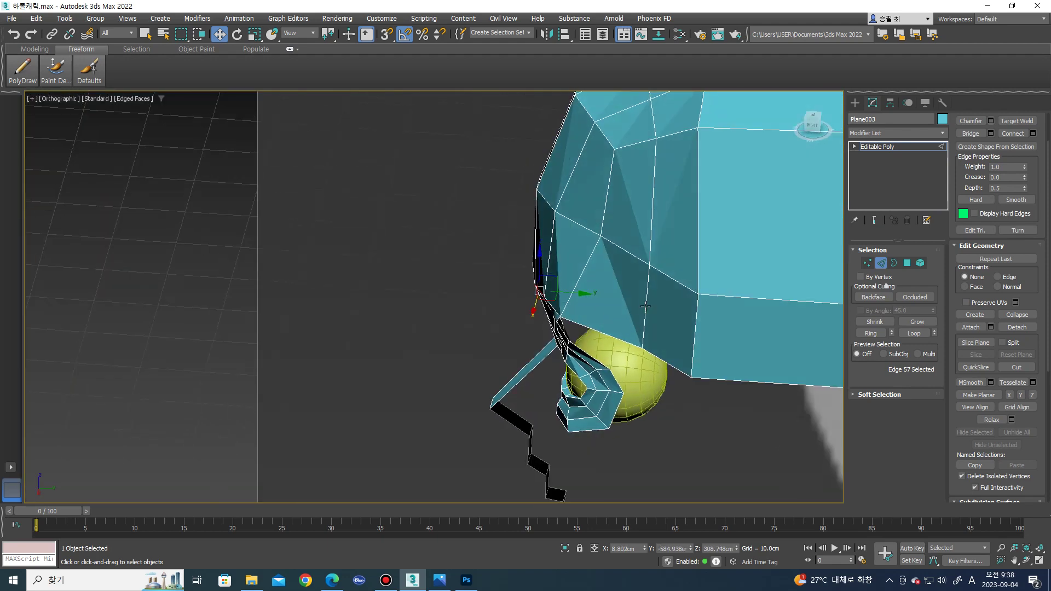
- Switch to the front reference view and zoom in on the eye area
key(1)
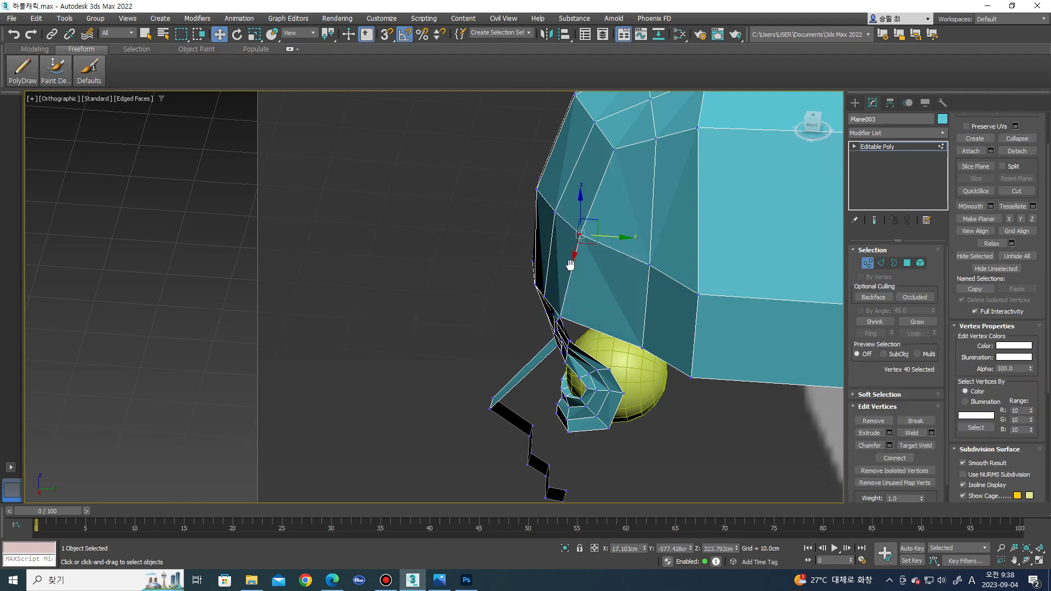
scroll(567, 250, down, 3)
key(2)
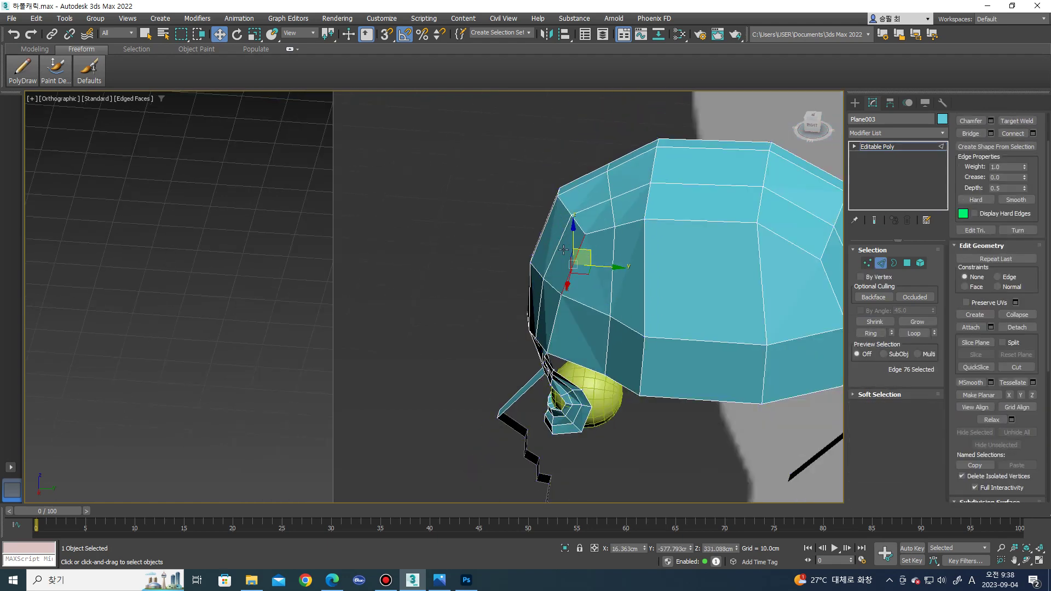
alt+middle_drag(590, 250, 565, 245)
key(f)
scroll(515, 263, up, 3)
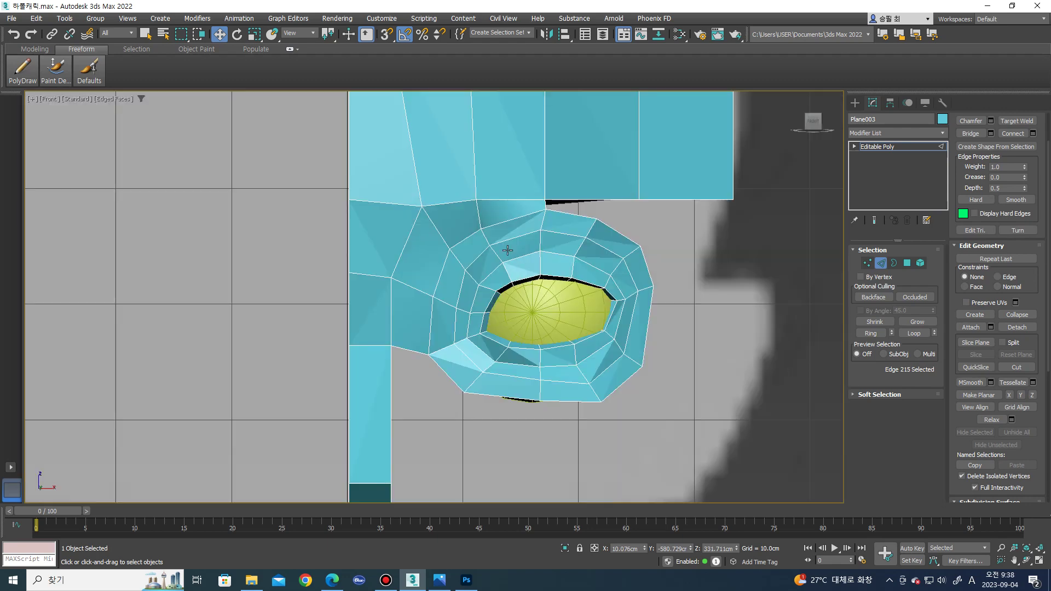
scroll(482, 334, down, 5)
scroll(454, 278, up, 2)
scroll(453, 278, up, 2)
- Select three faces above the eye socket and shift them to the right
key(4)
click(455, 225)
ctrl+click(496, 235)
ctrl+click(544, 235)
drag(542, 235, 562, 239)
- Nudge the edges at the socket's upper corner and select the socket-brow vertex
scroll(514, 401, up, 2)
key(2)
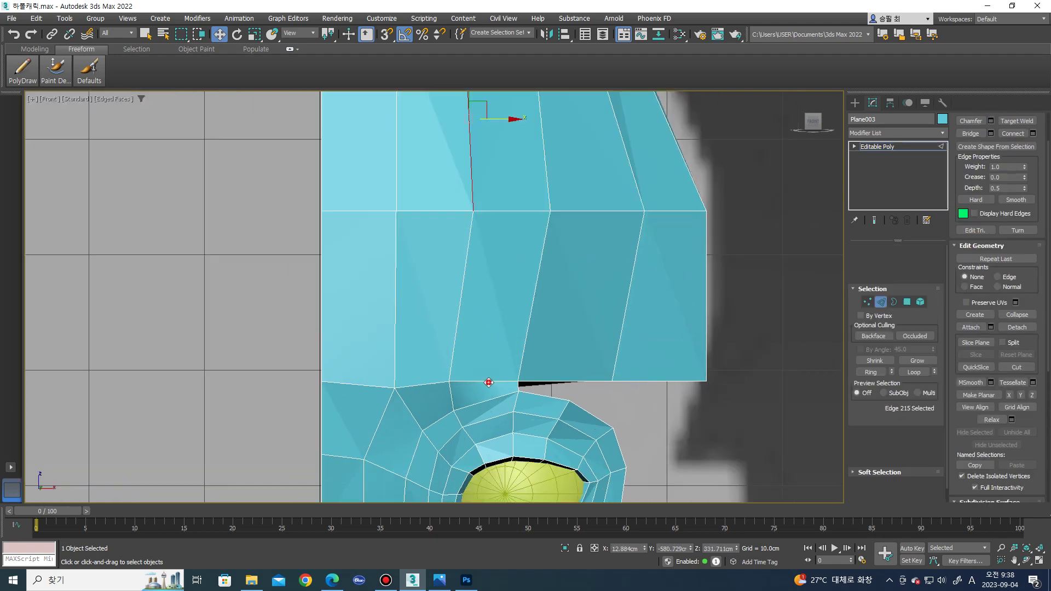
scroll(491, 380, up, 2)
drag(510, 366, 520, 361)
click(449, 432)
mouse_move(460, 421)
mouse_down()
mouse_move(475, 416)
mouse_move(460, 419)
mouse_up()
key(1)
click(450, 417)
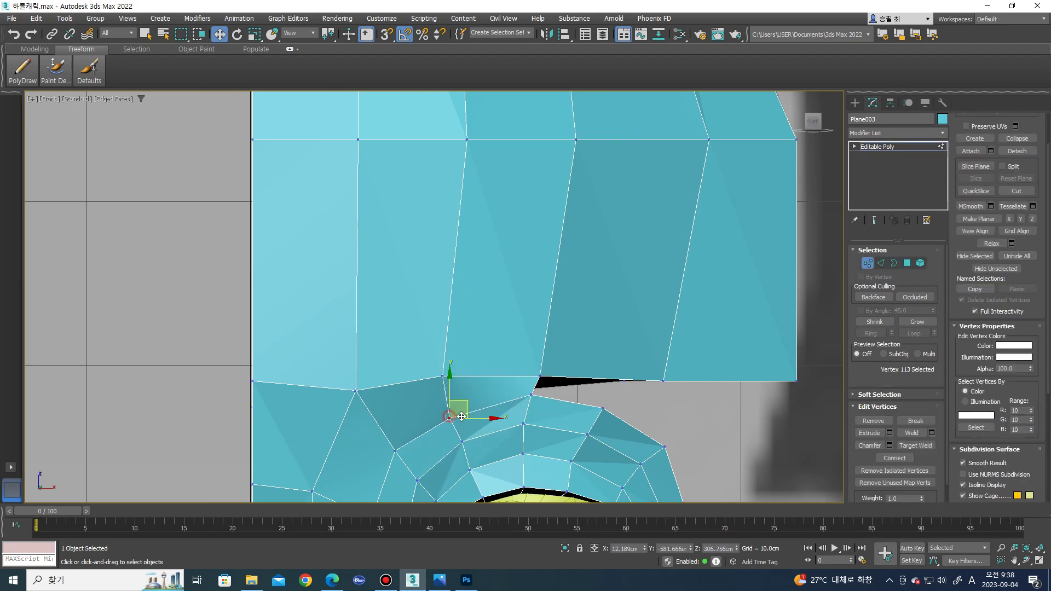
mouse_move(493, 421)
alt+middle_down()
mouse_move(507, 419)
mouse_move(491, 386)
alt+middle_up()
- Inspect the socket gap and nose bridge, selecting nearby edges and a vertex
key(2)
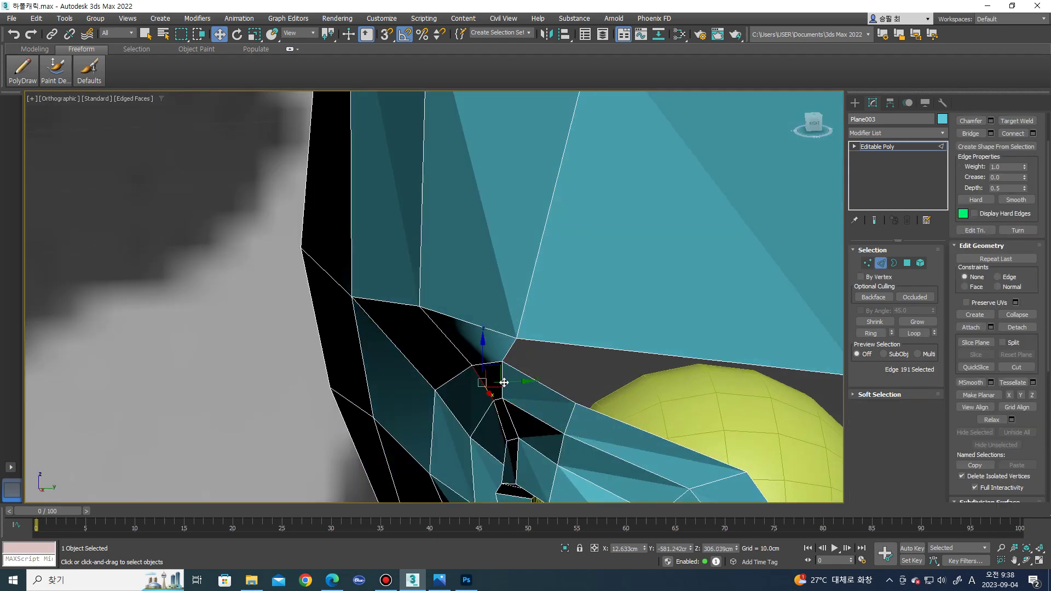
click(482, 370)
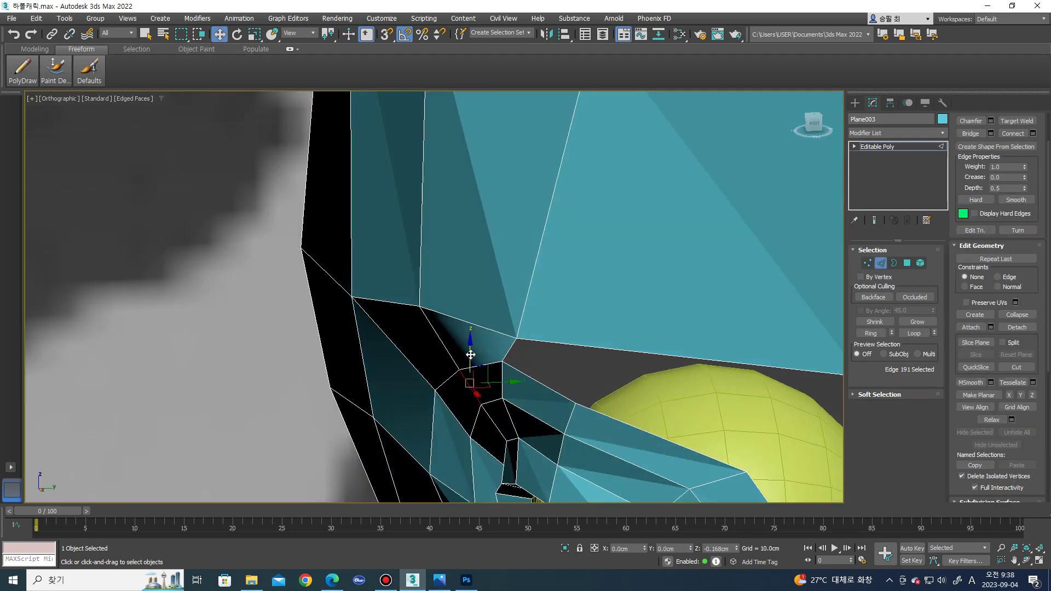
alt+middle_drag(481, 370, 629, 325)
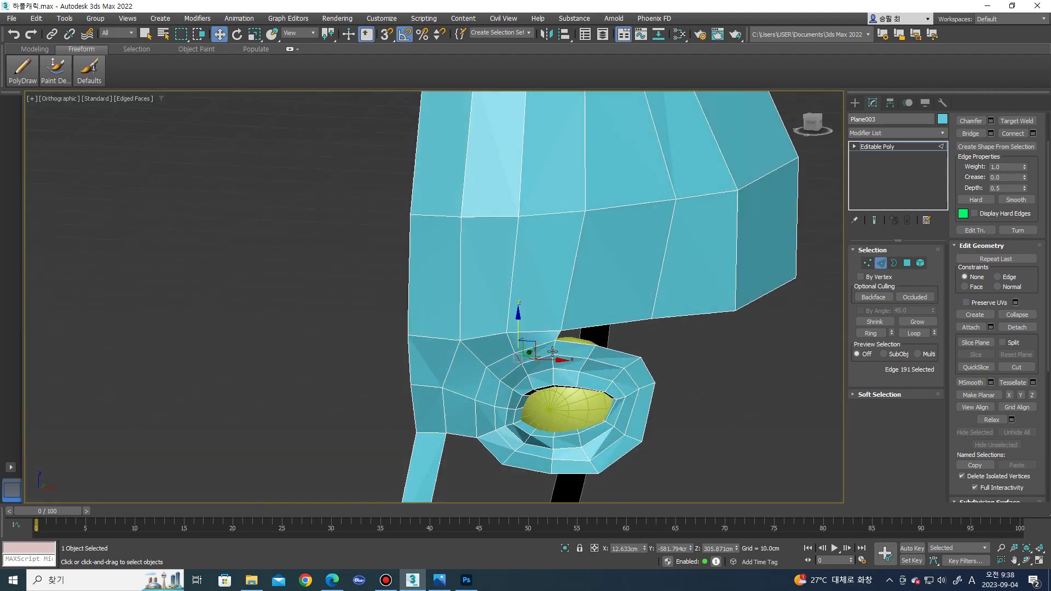
click(629, 326)
mouse_move(629, 326)
alt+middle_down()
mouse_move(538, 339)
mouse_move(554, 224)
alt+middle_up()
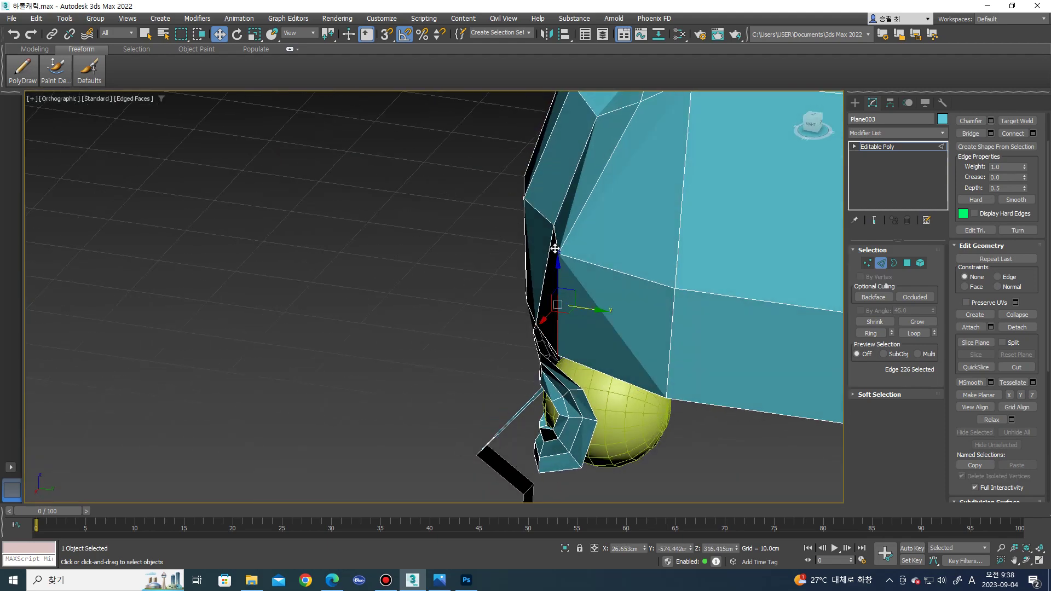
key(1)
click(555, 225)
mouse_move(579, 231)
alt+middle_down()
mouse_move(561, 331)
mouse_move(541, 349)
alt+middle_up()
- Bridge the two edges bordering the gap between brow and eye socket
key(2)
click(581, 356)
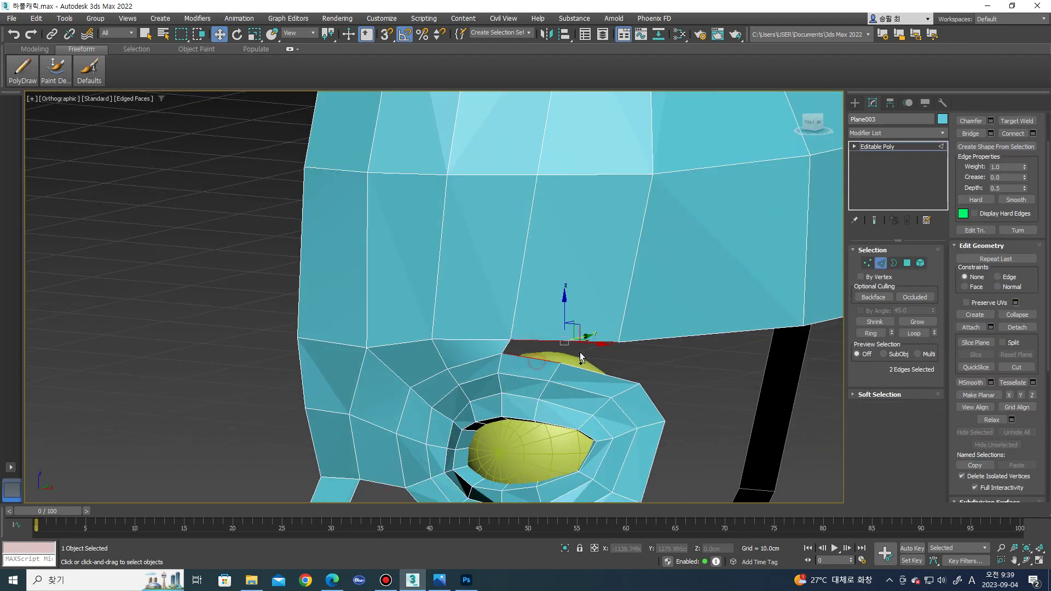
click(967, 135)
alt+middle_drag(695, 273, 528, 341)
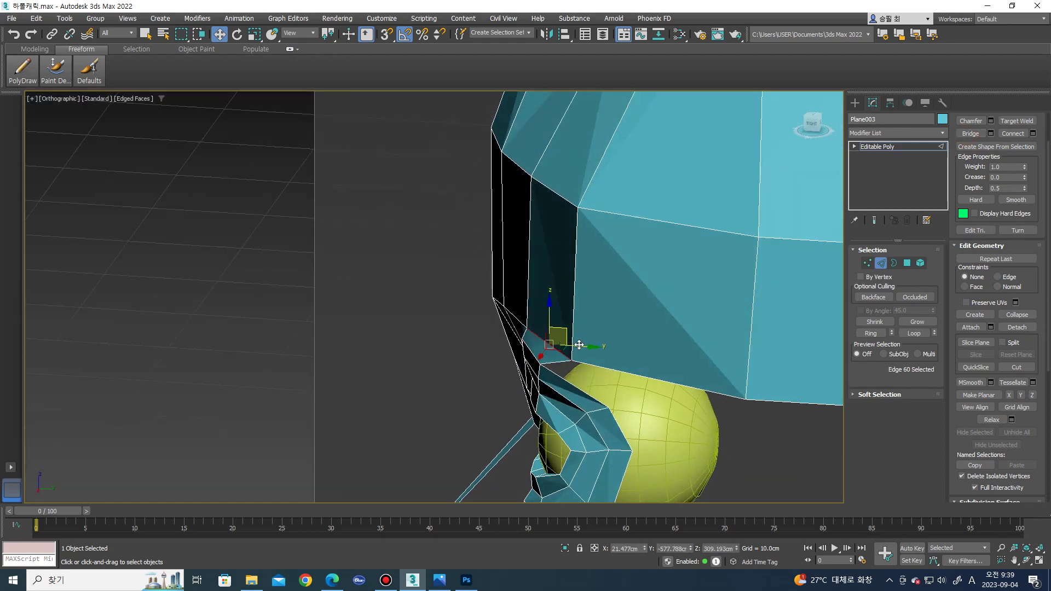
click(542, 350)
key(1)
click(493, 299)
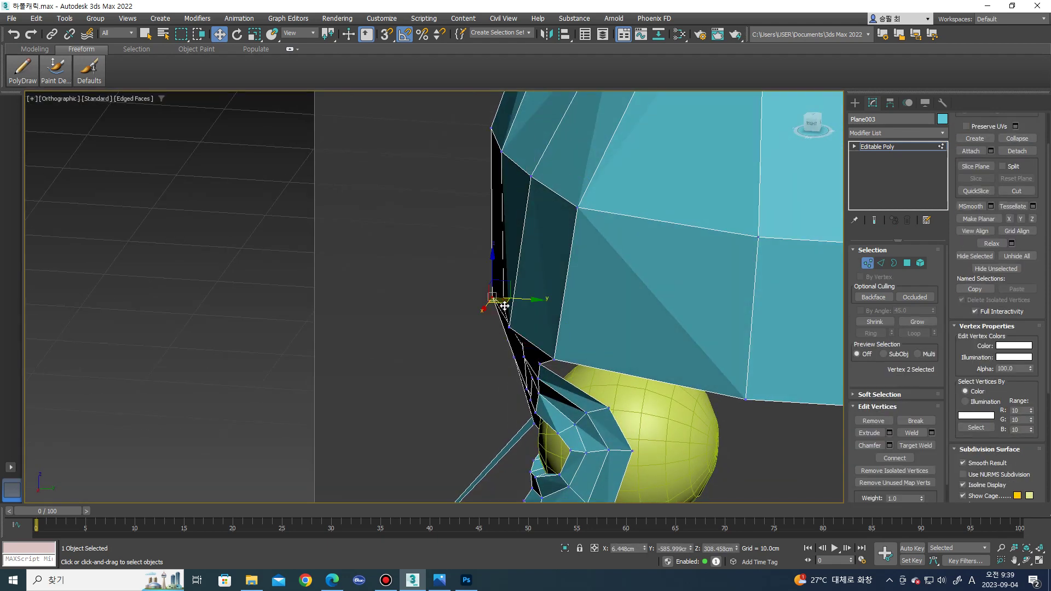
- Nudge the vertical edge beside the nose bridge right and down
alt+middle_drag(522, 308, 557, 309)
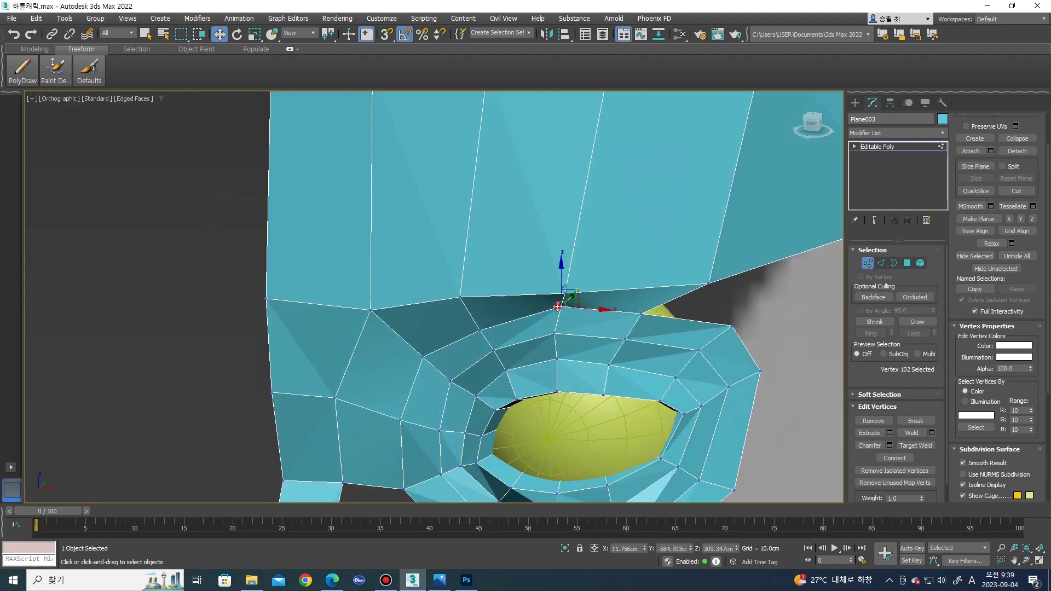
mouse_move(558, 307)
alt+middle_down()
mouse_move(584, 305)
mouse_move(569, 304)
alt+middle_up()
scroll(567, 306, up, 3)
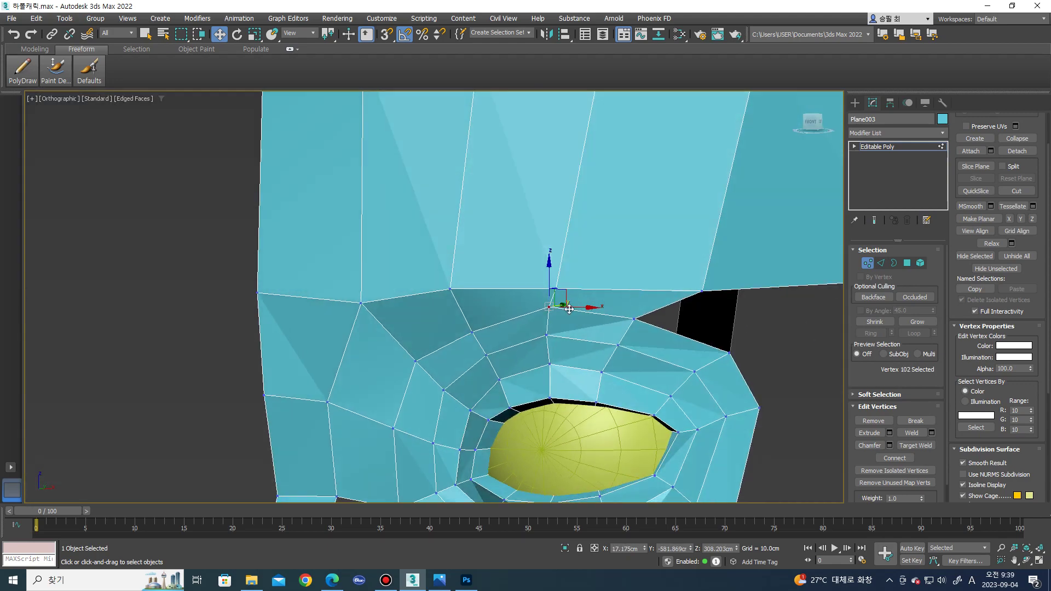
scroll(564, 315, up, 3)
key(2)
drag(559, 313, 568, 320)
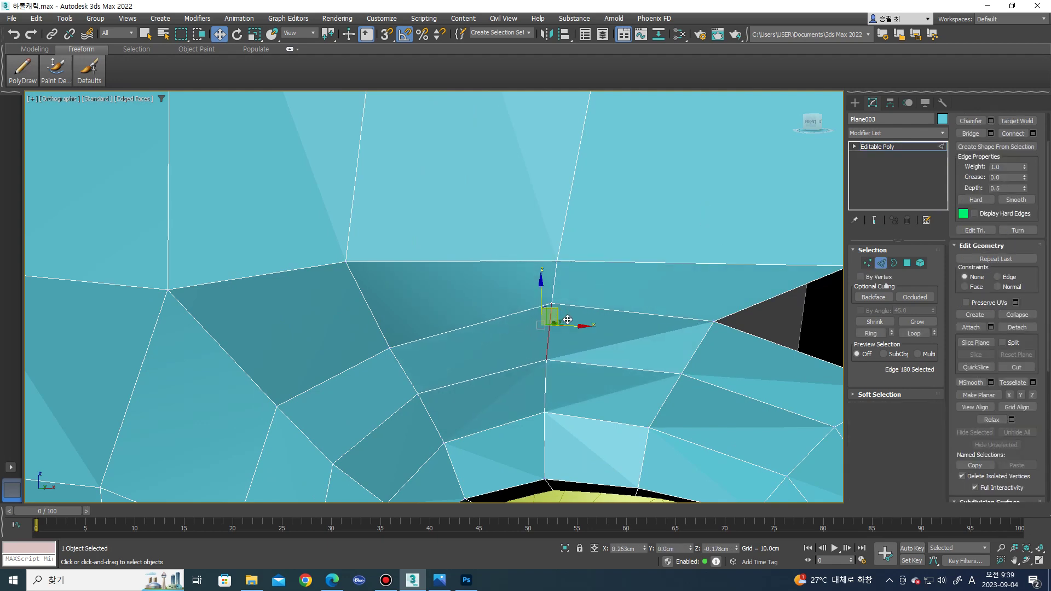
scroll(589, 316, down, 3)
alt+middle_drag(590, 316, 581, 307)
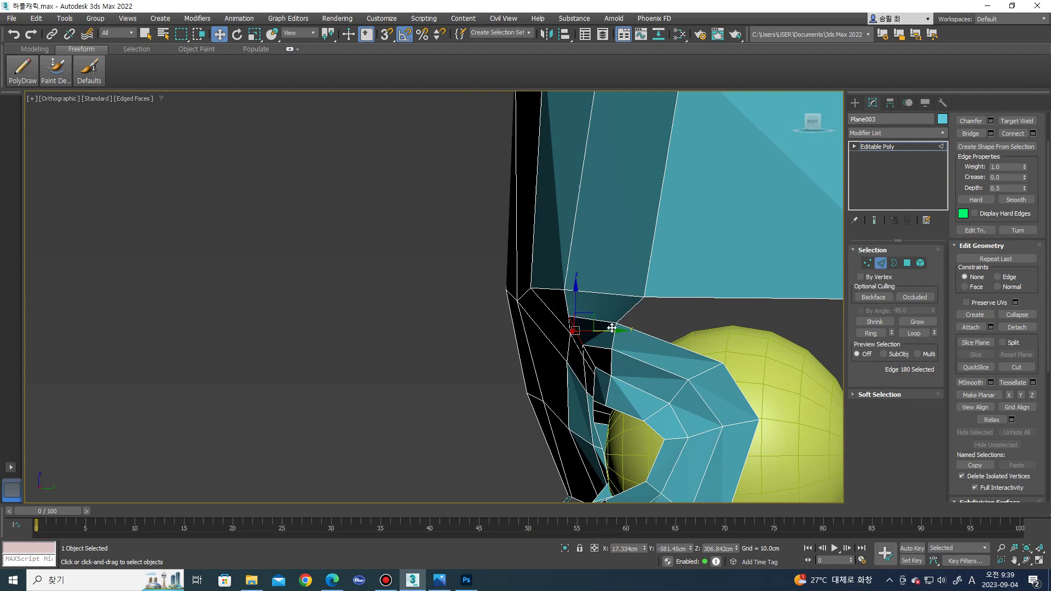
scroll(597, 357, up, 3)
- Check the head's front in vertex mode, then select an edge on the strip below the socket
key(1)
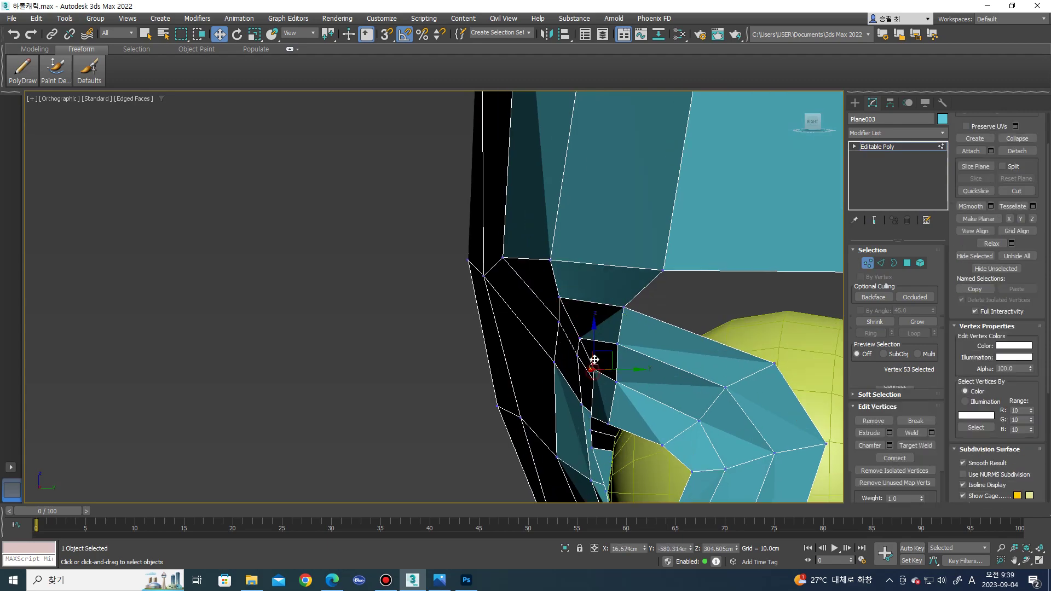
mouse_move(601, 371)
alt+middle_down()
mouse_move(624, 362)
mouse_move(571, 372)
mouse_move(526, 324)
mouse_move(515, 334)
alt+middle_up()
scroll(626, 361, down, 3)
scroll(526, 323, up, 2)
scroll(524, 316, up, 2)
scroll(509, 352, down, 2)
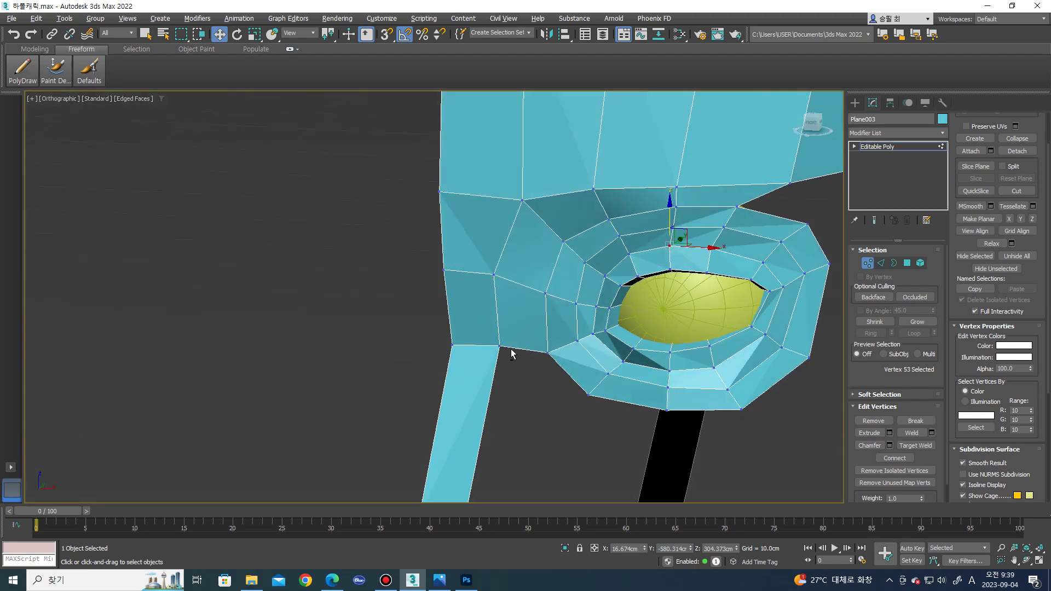
key(2)
click(518, 402)
alt+middle_drag(518, 402, 553, 400)
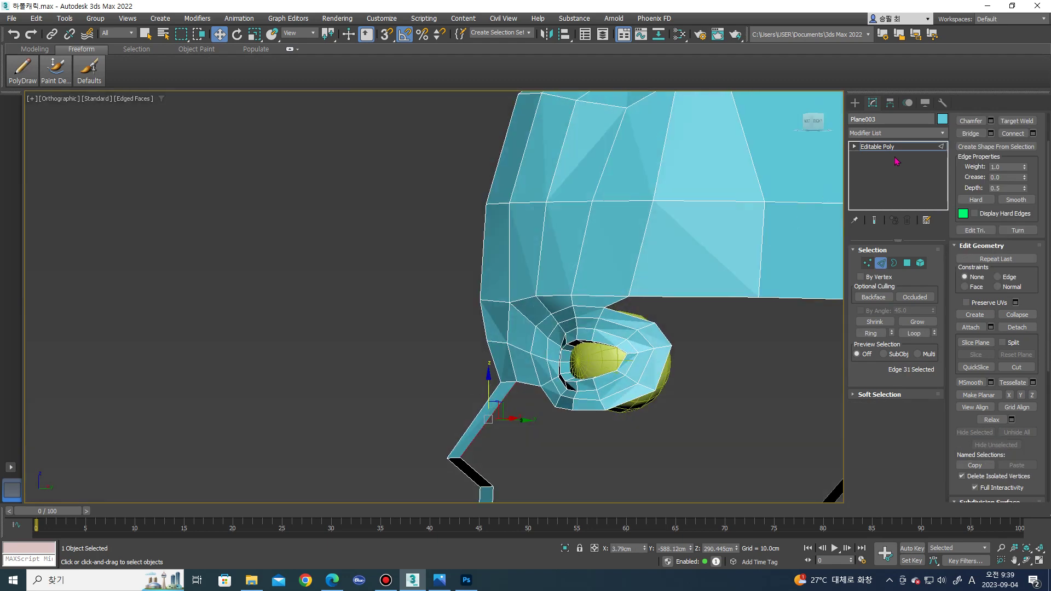
- Ring-select the strip below the socket and Connect it with three new edges, checking in Front view
scroll(743, 348, down, 3)
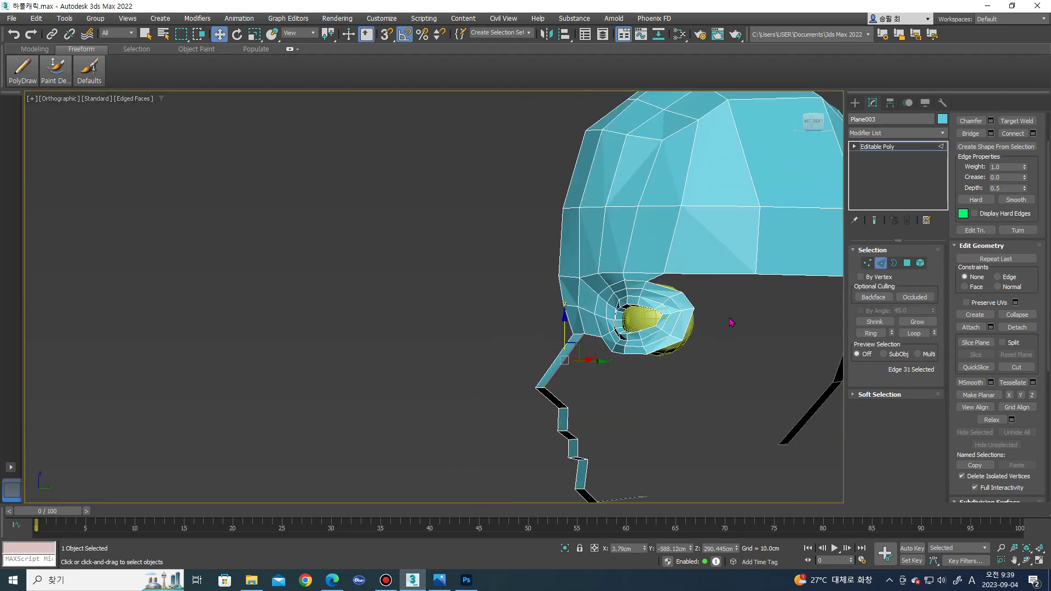
click(870, 333)
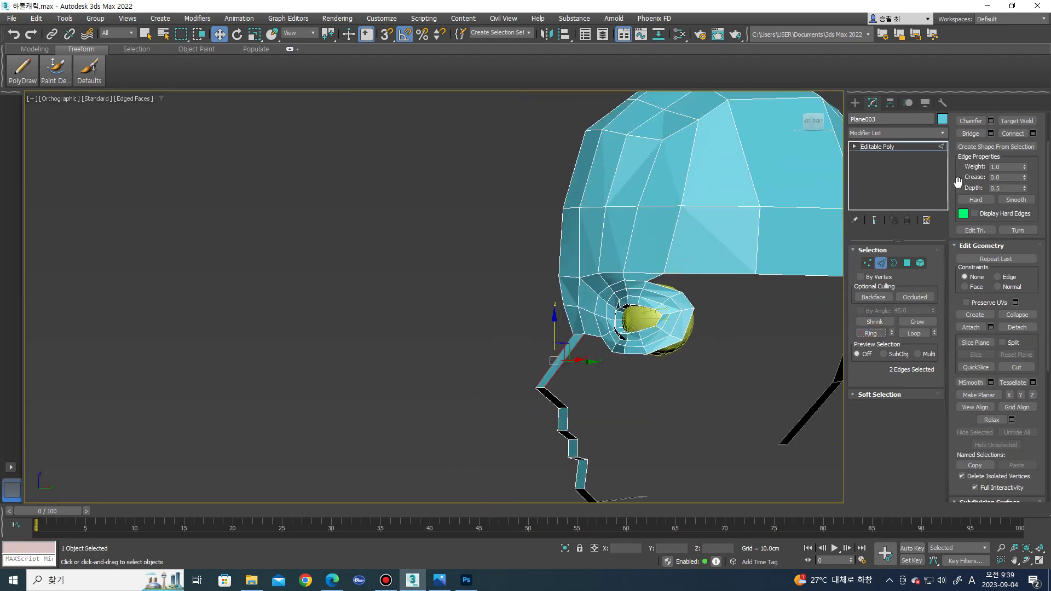
click(1034, 134)
scroll(449, 307, up, 1)
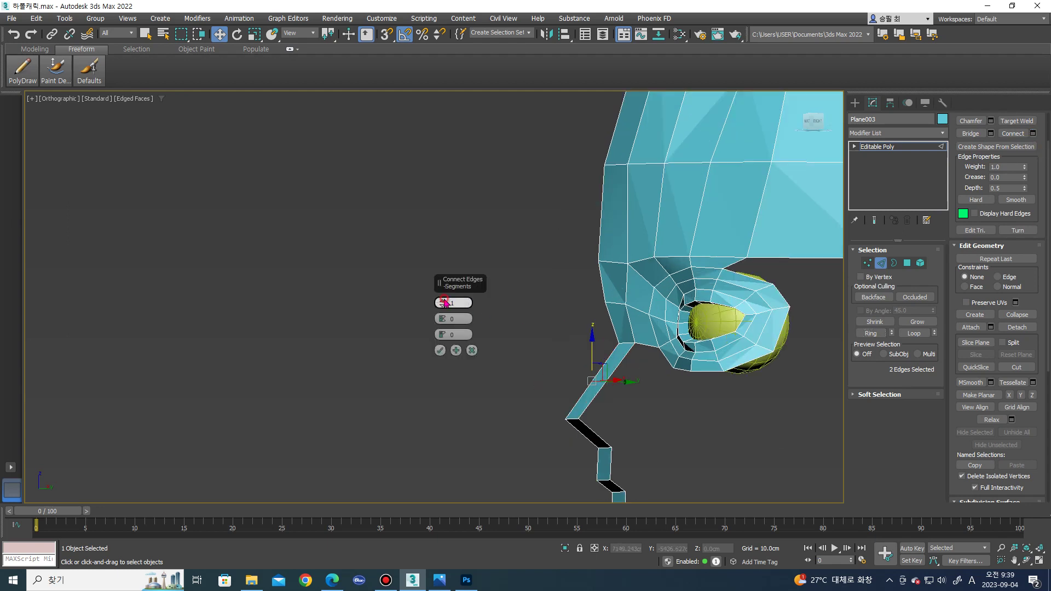
click(441, 351)
alt+middle_drag(441, 351, 575, 333)
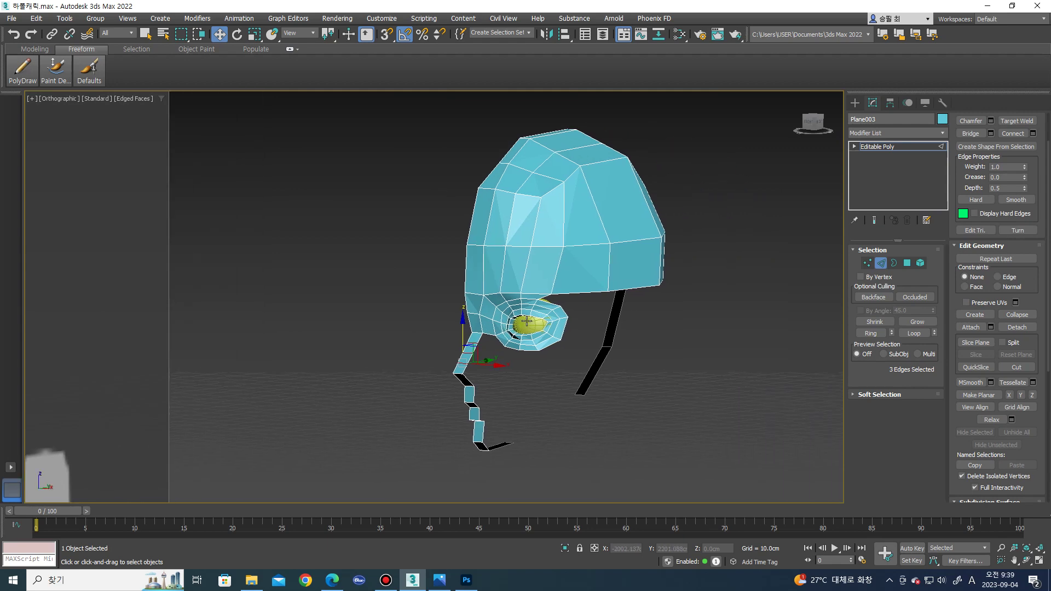
key(f)
scroll(575, 301, up, 5)
scroll(631, 359, down, 4)
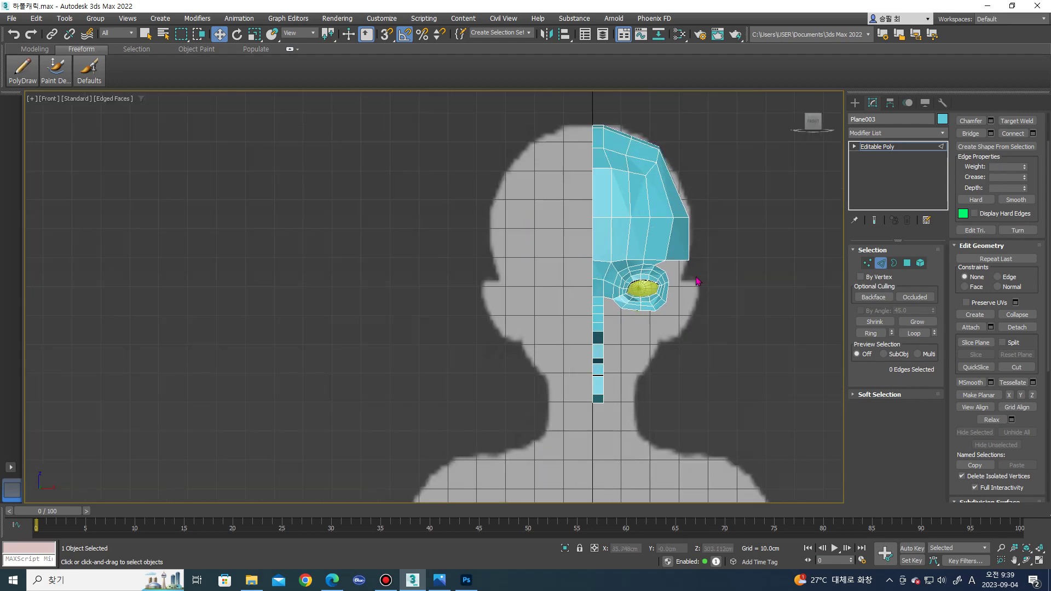
- Move only the pivot to the head's centre line
scroll(632, 350, up, 2)
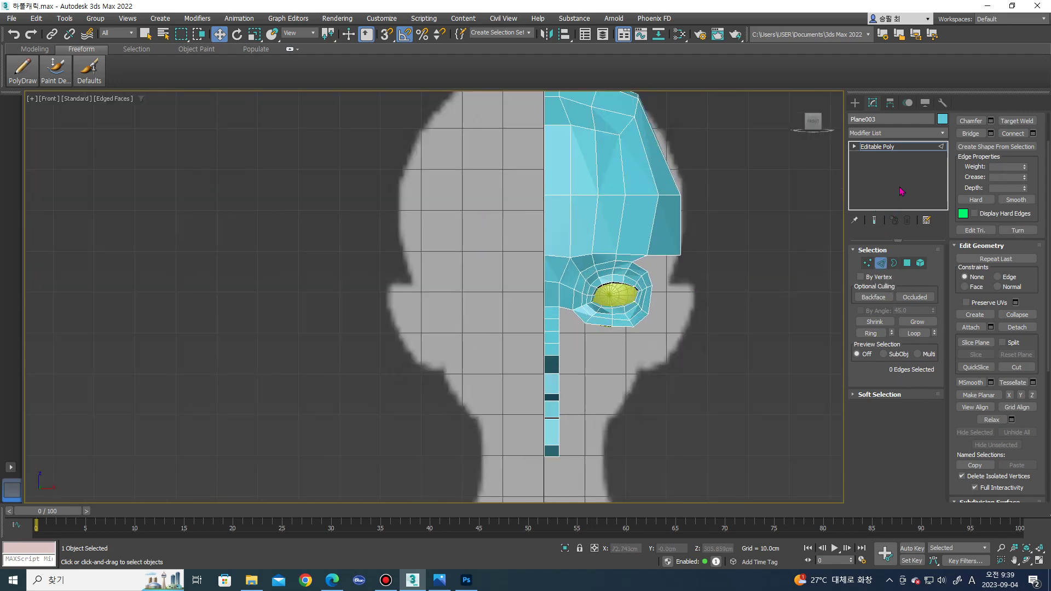
click(913, 133)
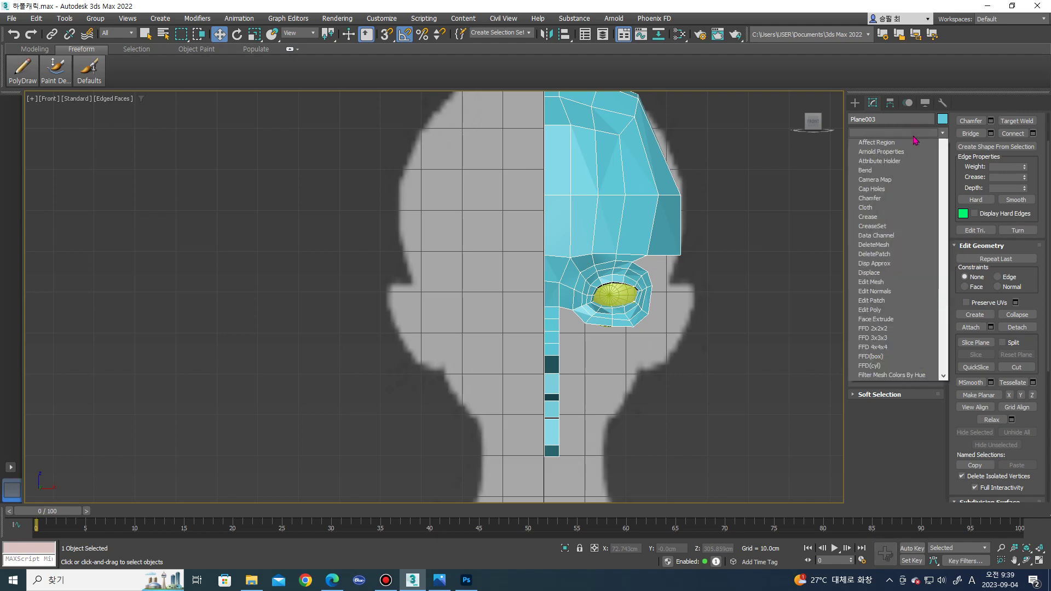
click(890, 103)
click(896, 179)
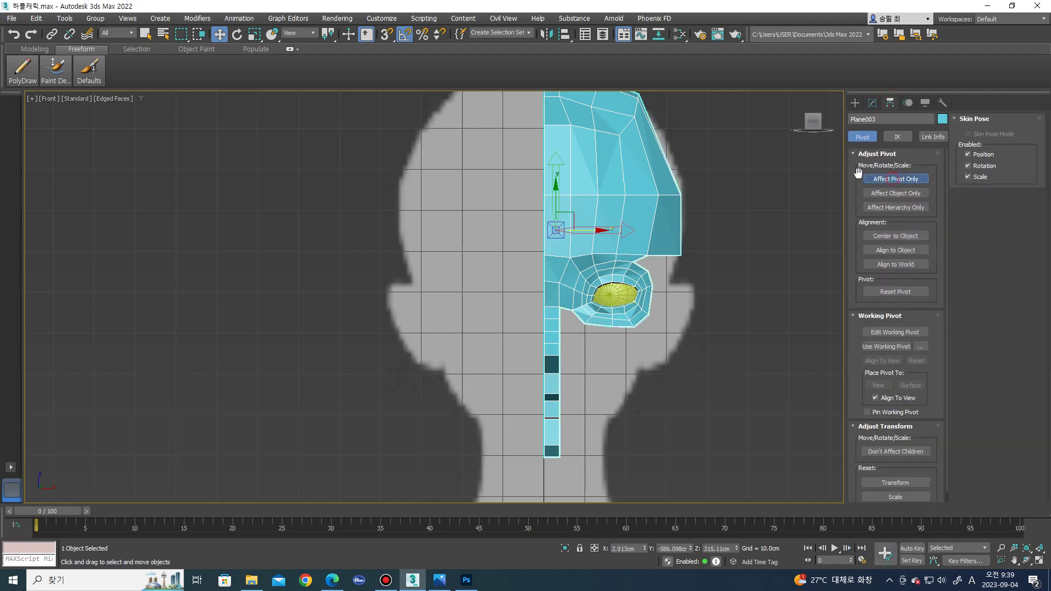
scroll(661, 201, up, 2)
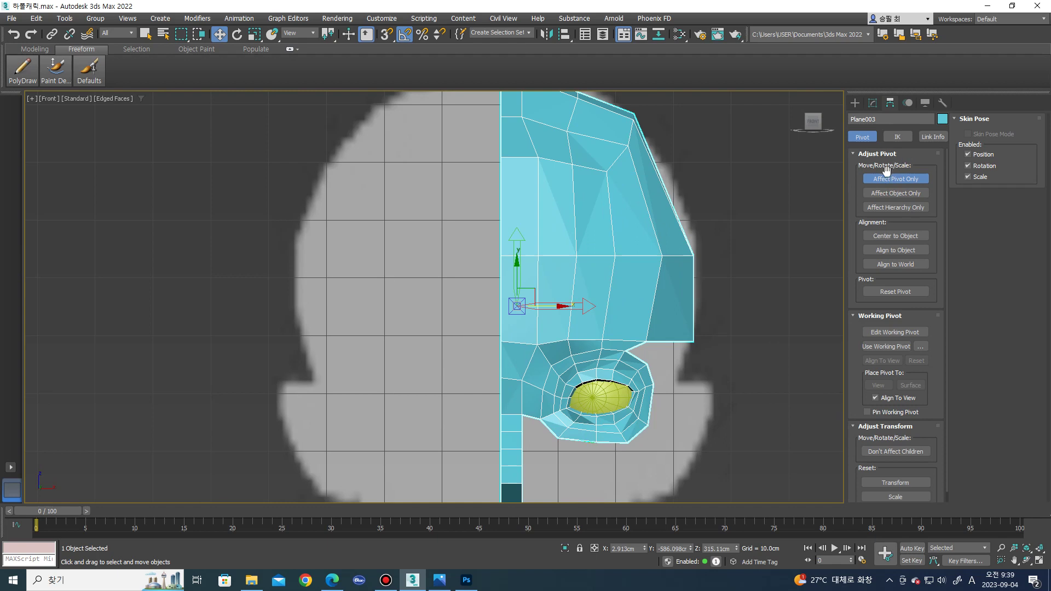
scroll(519, 304, up, 2)
drag(541, 315, 507, 311)
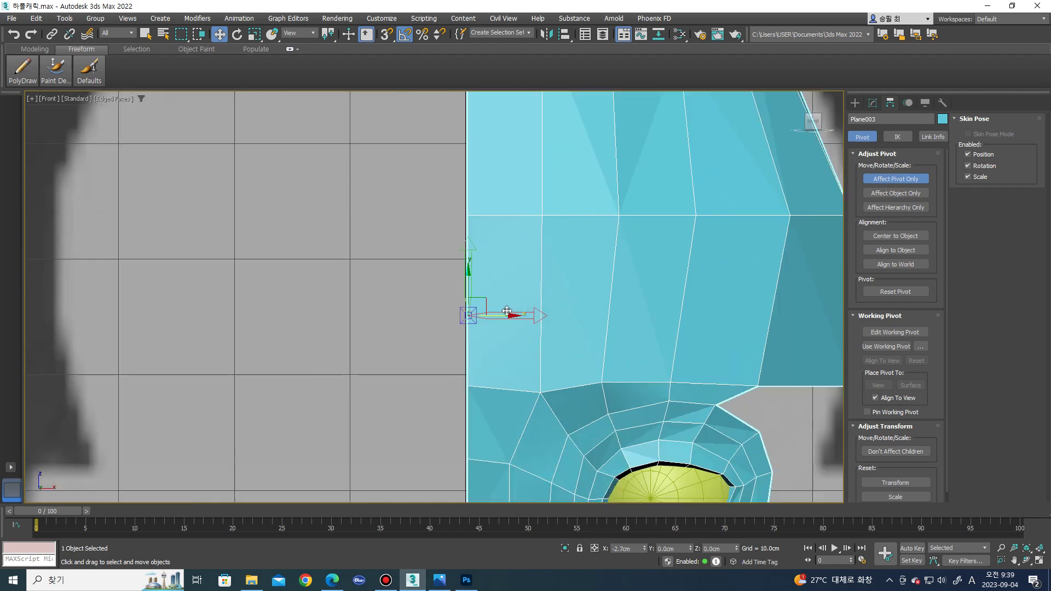
click(883, 179)
click(872, 103)
- Add a Symmetry modifier on the X axis, Flip off, with Show End Result on
click(895, 133)
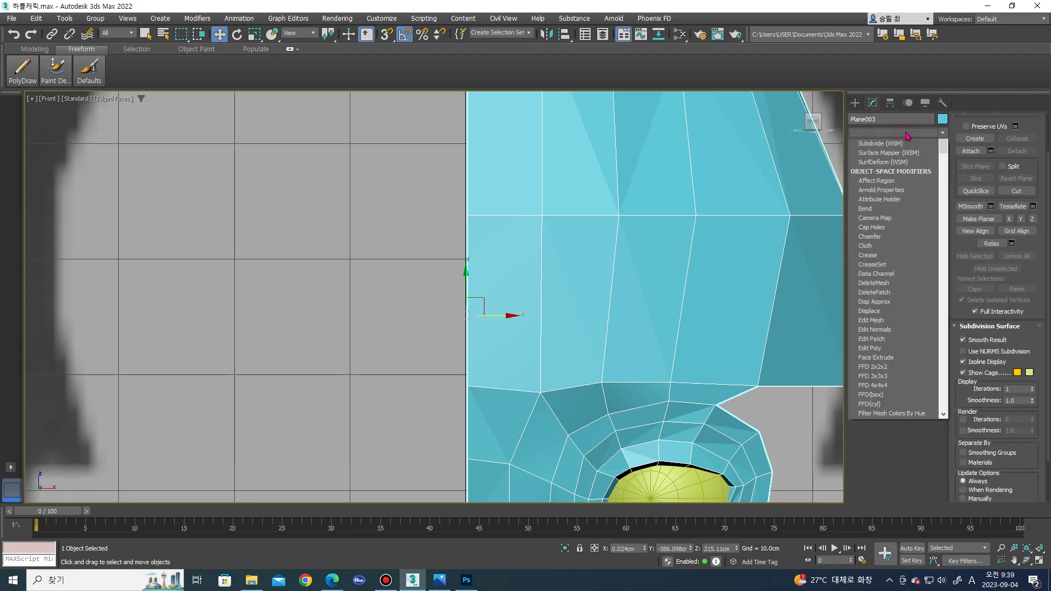
scroll(885, 231, down, 10)
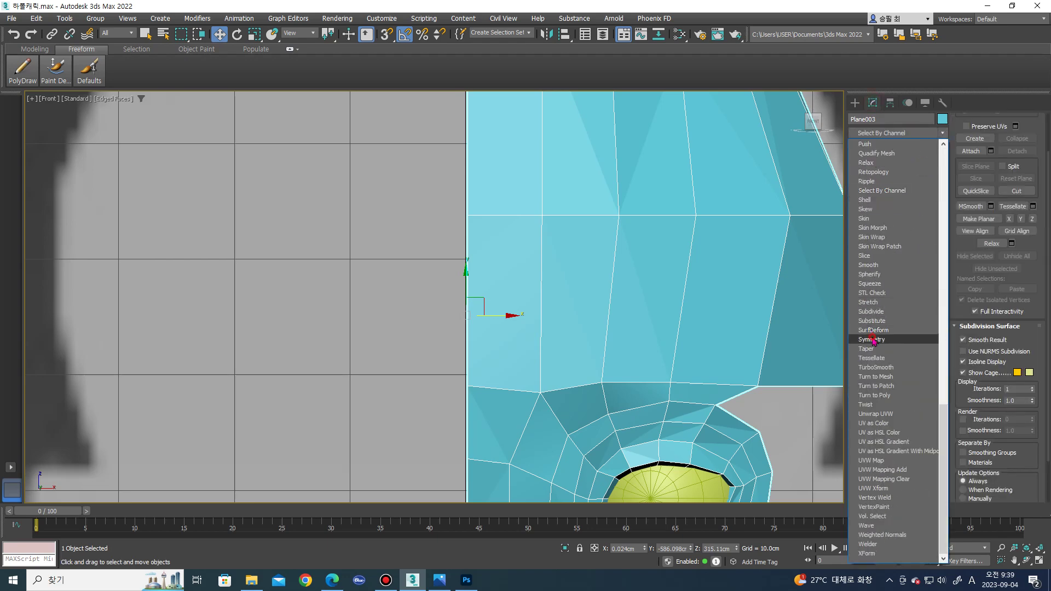
click(874, 338)
click(885, 285)
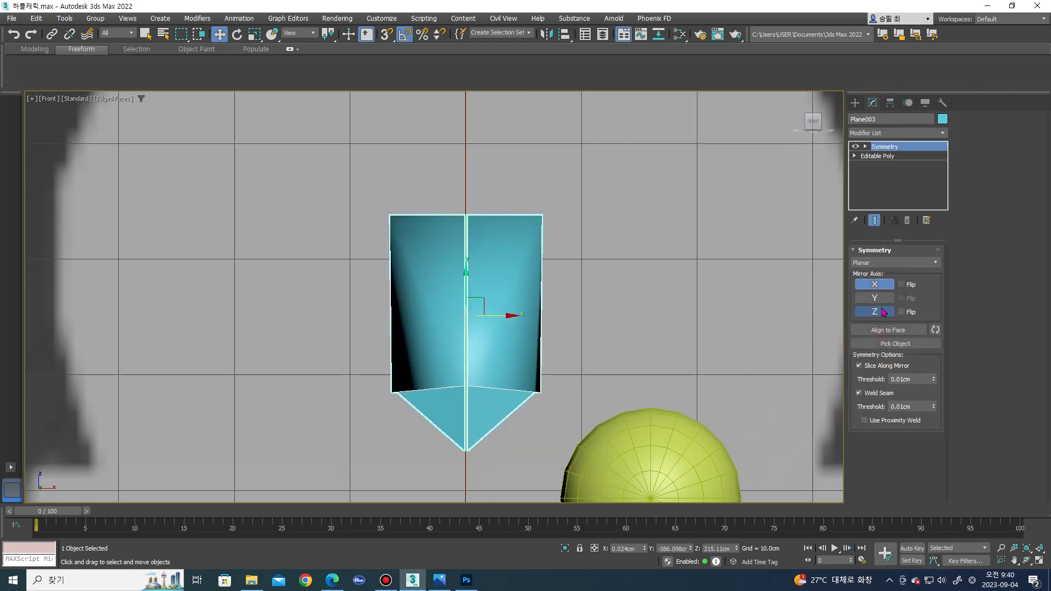
click(901, 284)
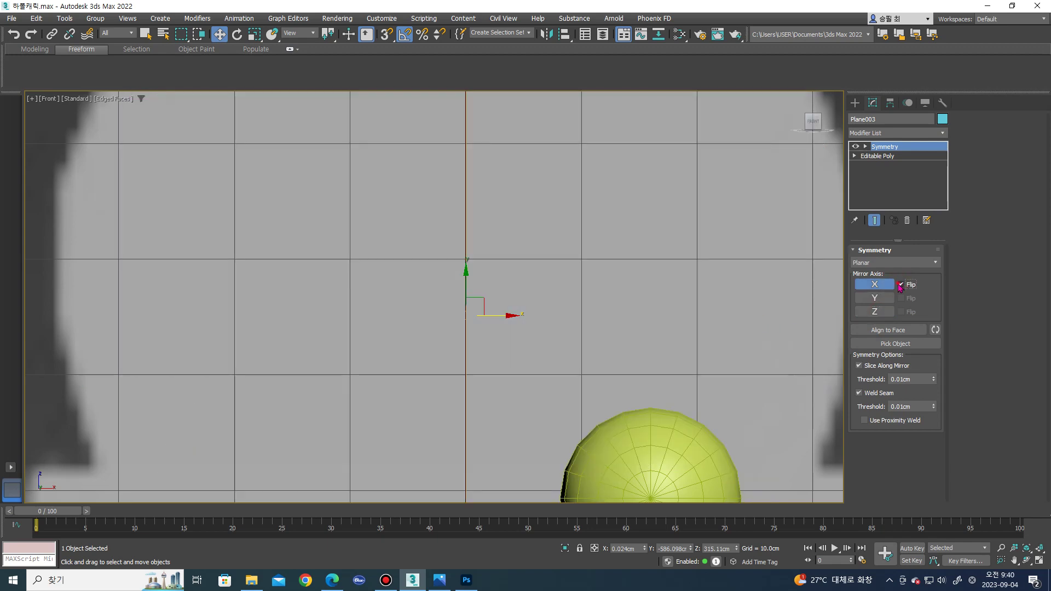
click(901, 285)
click(880, 155)
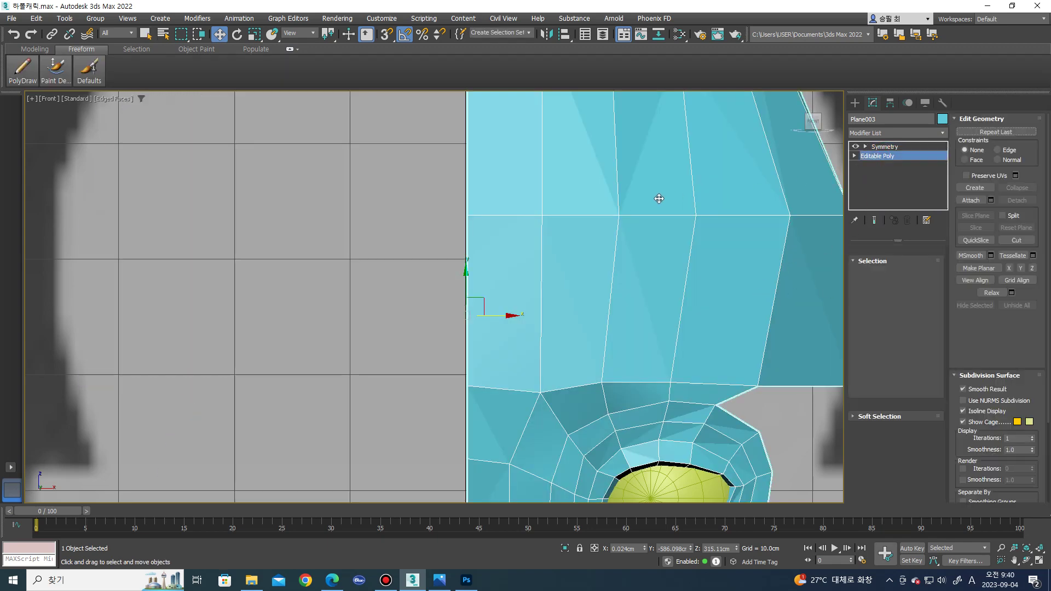
scroll(669, 198, down, 5)
click(875, 219)
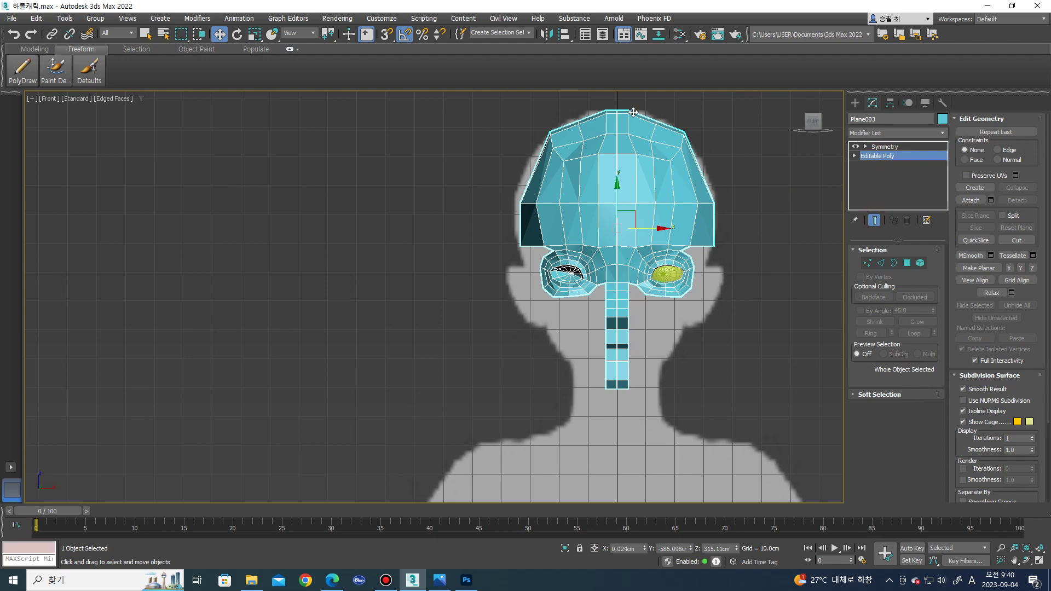
- Shift the vertices around the right eye slightly left
key(1)
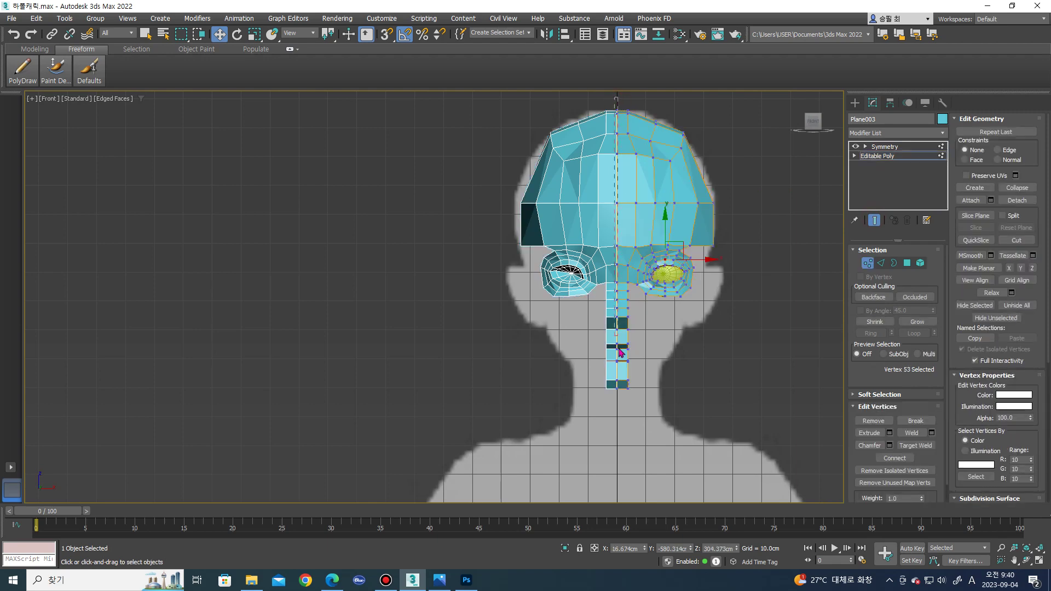
drag(624, 403, 612, 243)
scroll(629, 281, up, 5)
drag(637, 283, 634, 283)
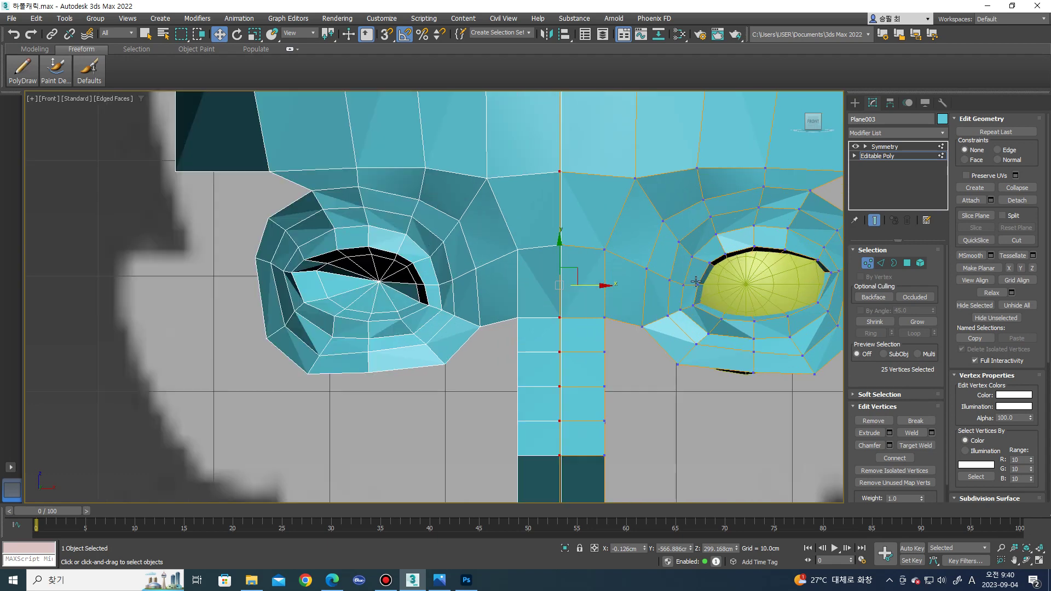
scroll(674, 285, up, 2)
scroll(626, 328, down, 2)
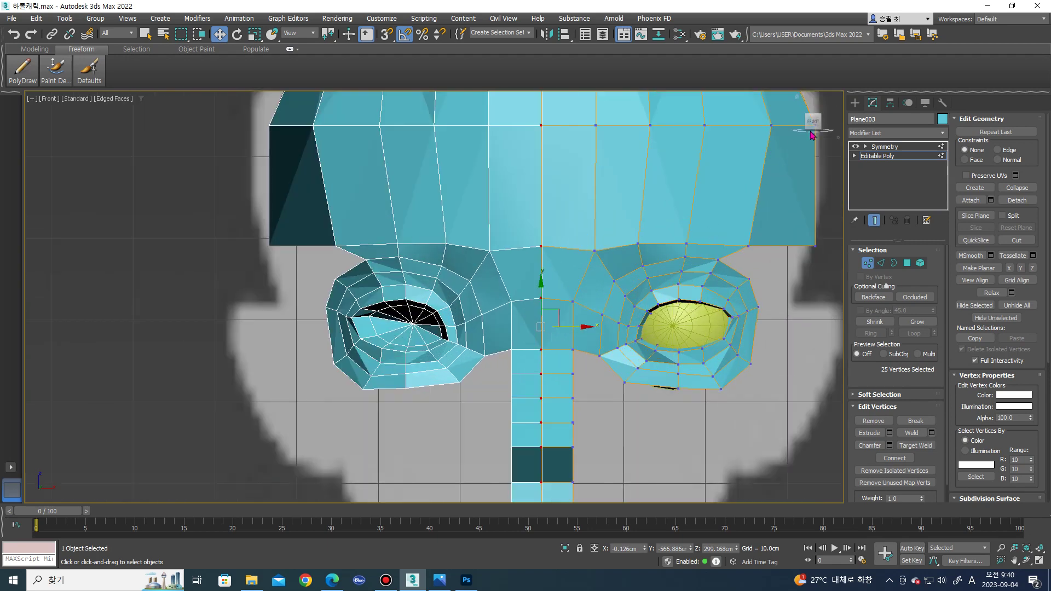
- Nudge the yellow eyeball Sphere001 slightly left, then reselect Plane003's base mesh
click(856, 104)
click(710, 312)
middle_drag(710, 312, 704, 309)
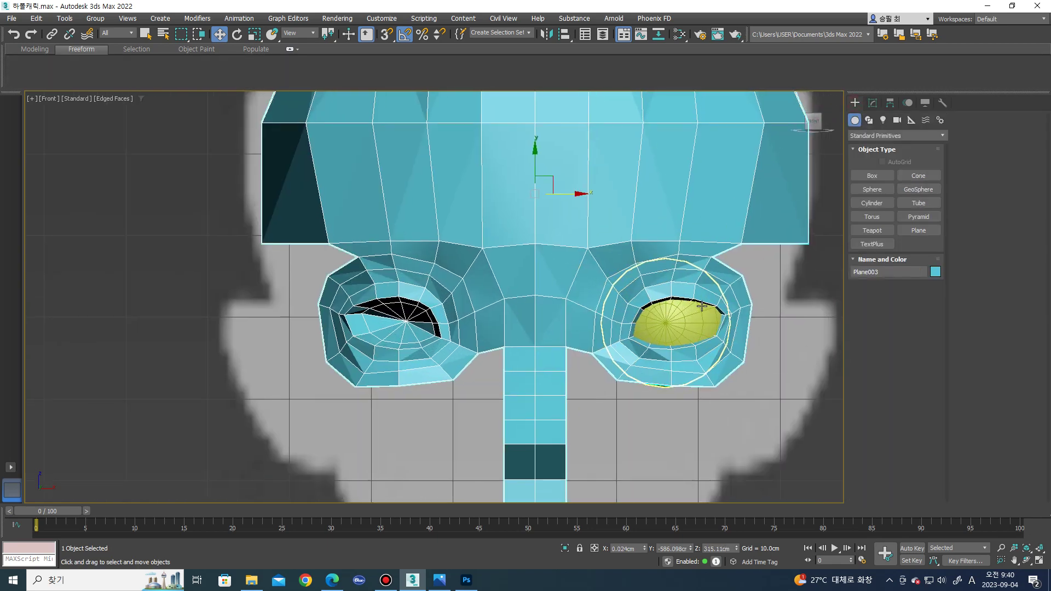
drag(709, 302, 707, 303)
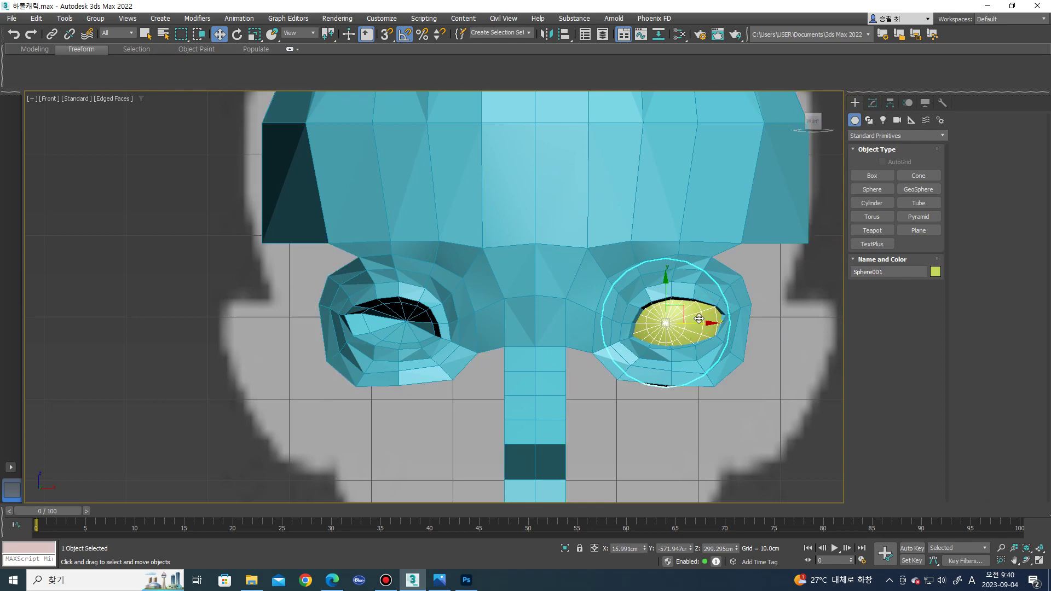
click(717, 288)
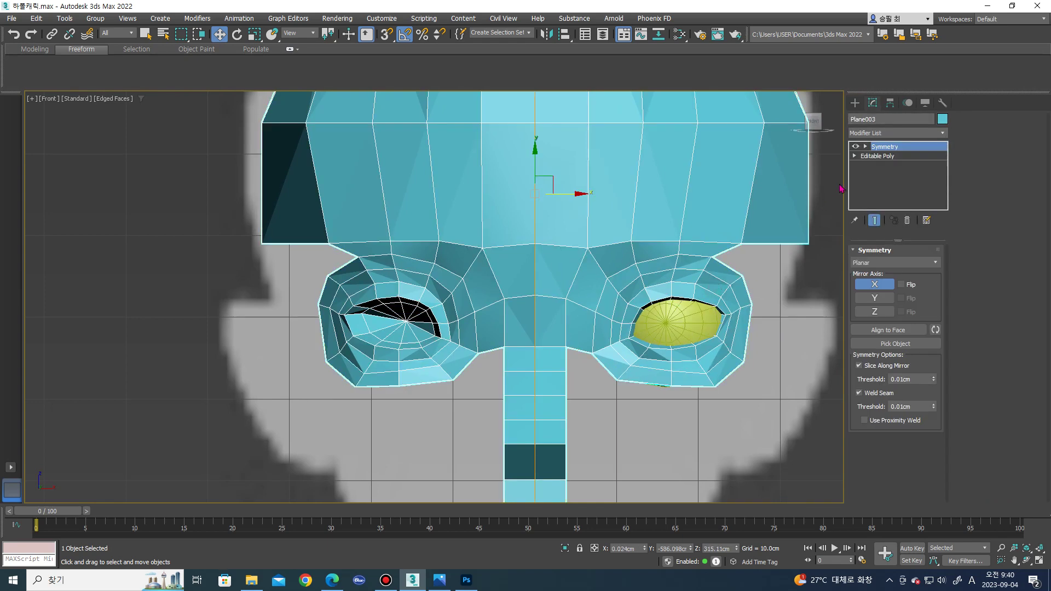
click(878, 156)
- Select the eye-socket polygons, scale them up, and move them toward the nose
key(4)
drag(778, 406, 640, 300)
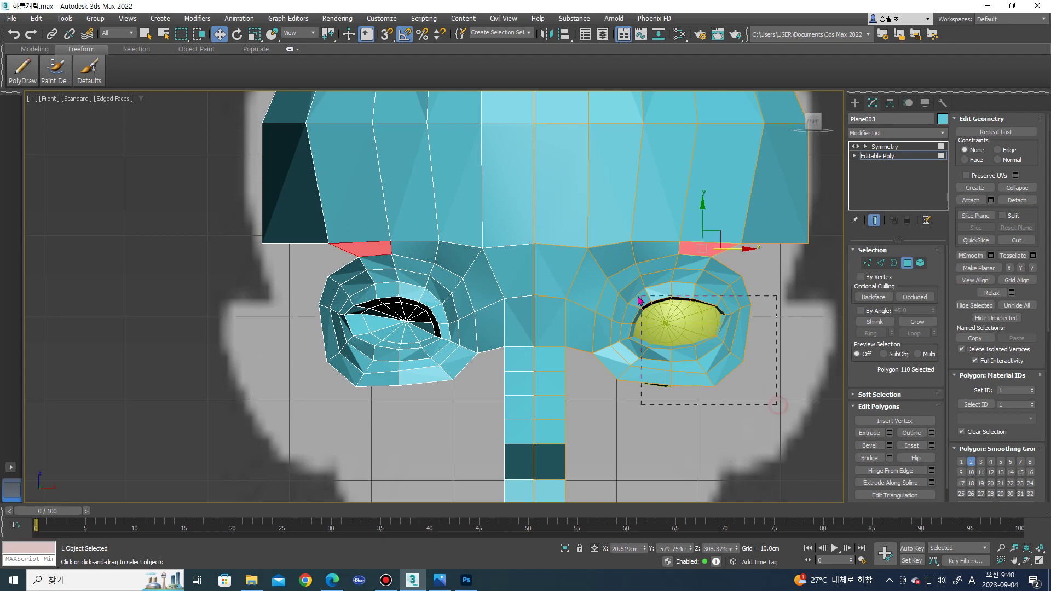
drag(602, 267, 600, 264)
scroll(666, 282, up, 2)
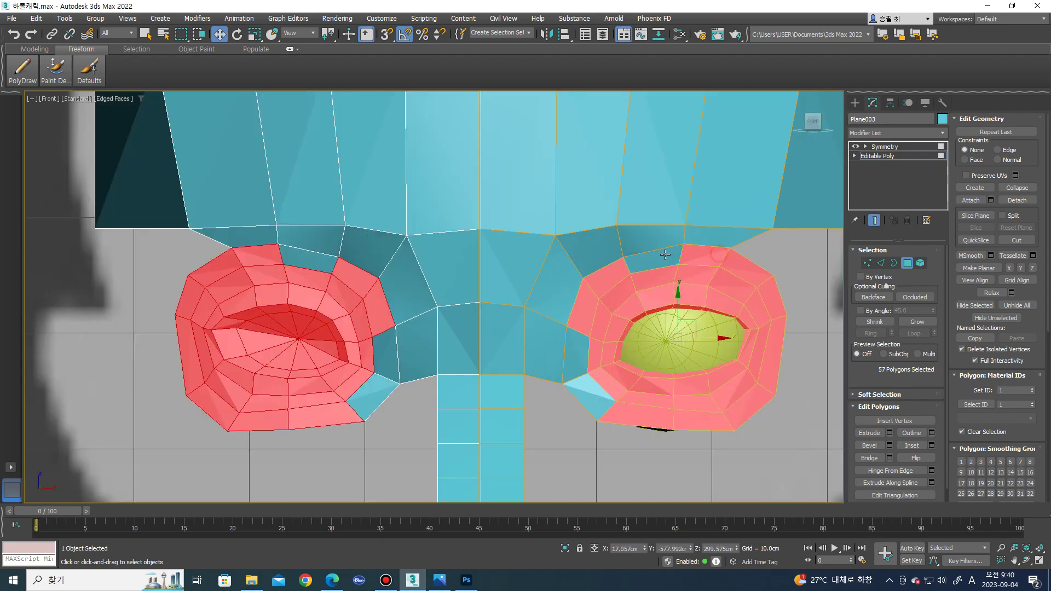
ctrl+click(582, 348)
ctrl+click(589, 385)
key(r)
drag(681, 329, 676, 338)
key(w)
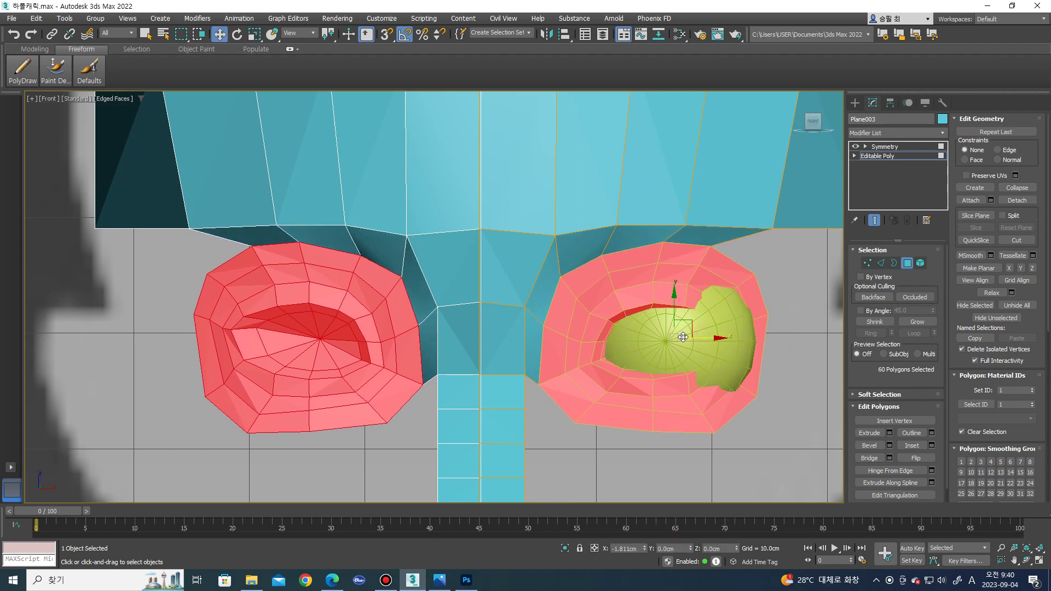
drag(677, 338, 672, 340)
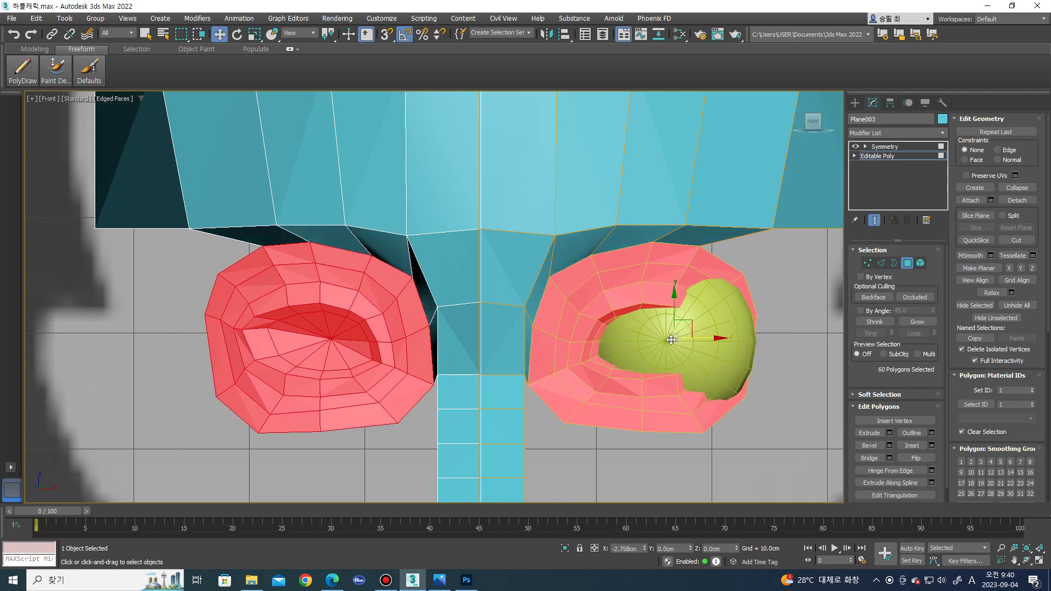
- Check the eyeball, then adjust the eye-socket polygons slightly on the face mesh
click(858, 104)
click(737, 322)
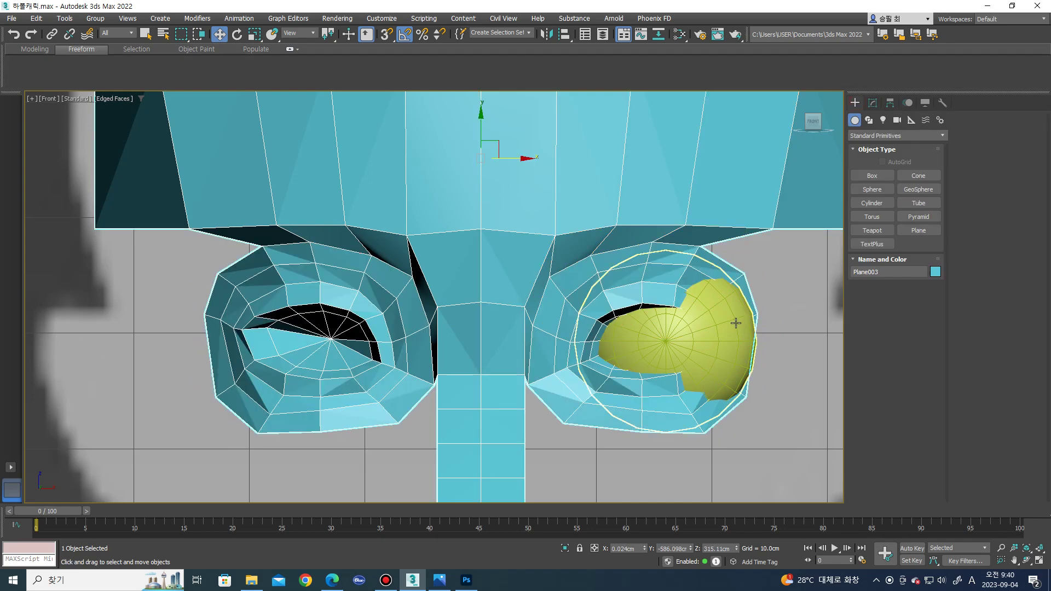
click(723, 325)
click(877, 157)
key(4)
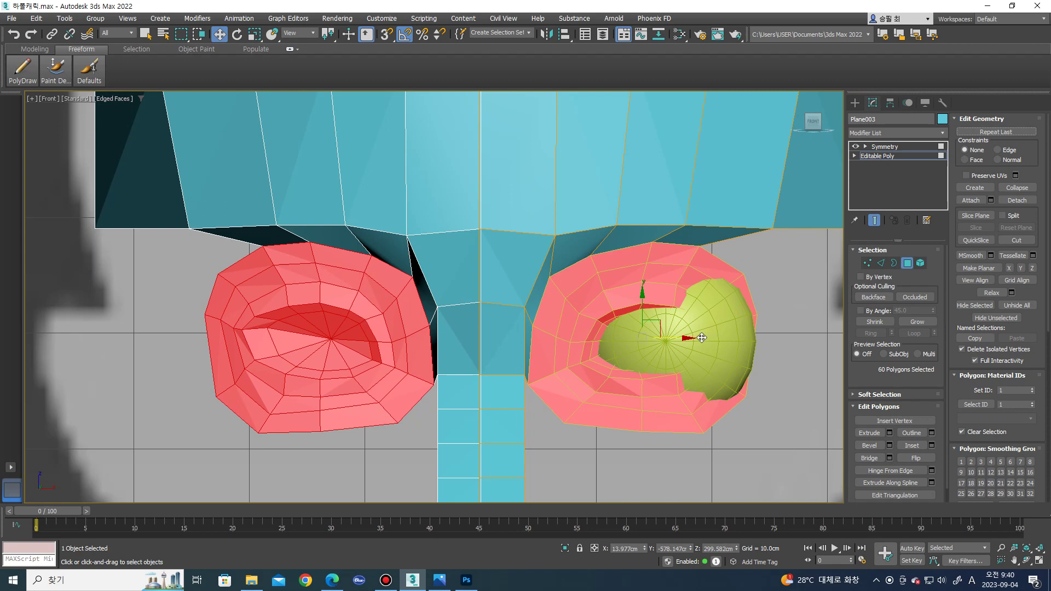
drag(679, 335, 682, 337)
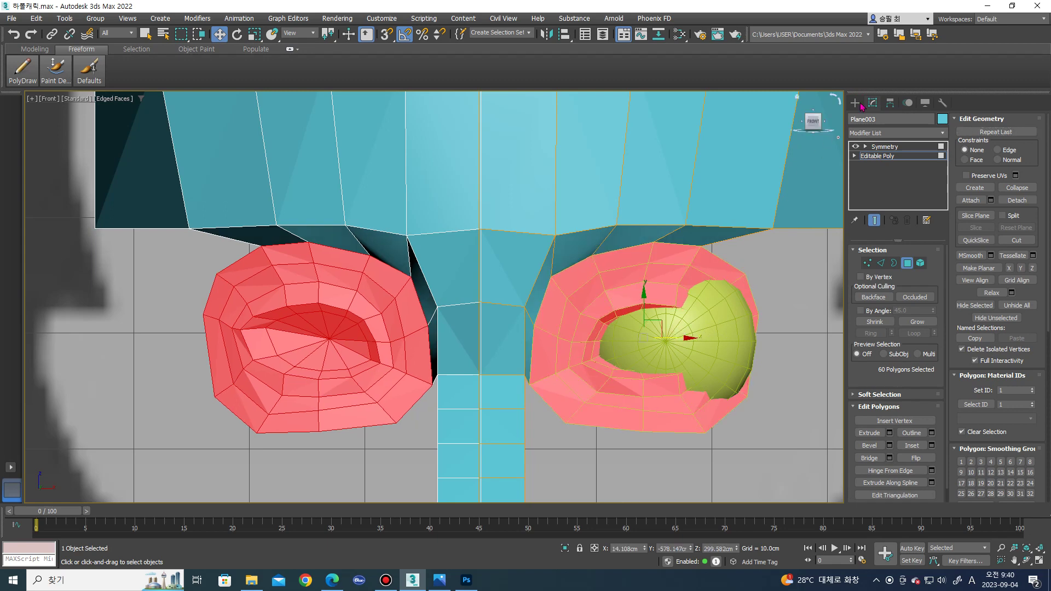
- Move the yellow eyeball left into the eye socket and reselect the head mesh
click(861, 104)
click(703, 333)
drag(700, 341, 668, 345)
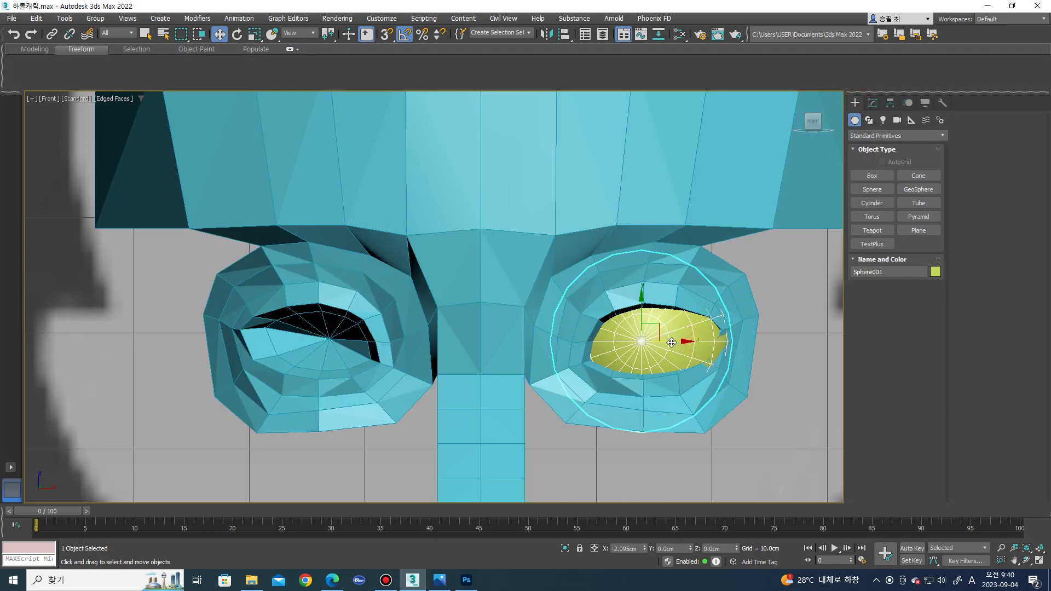
scroll(668, 345, down, 2)
alt+middle_drag(668, 345, 526, 340)
click(531, 339)
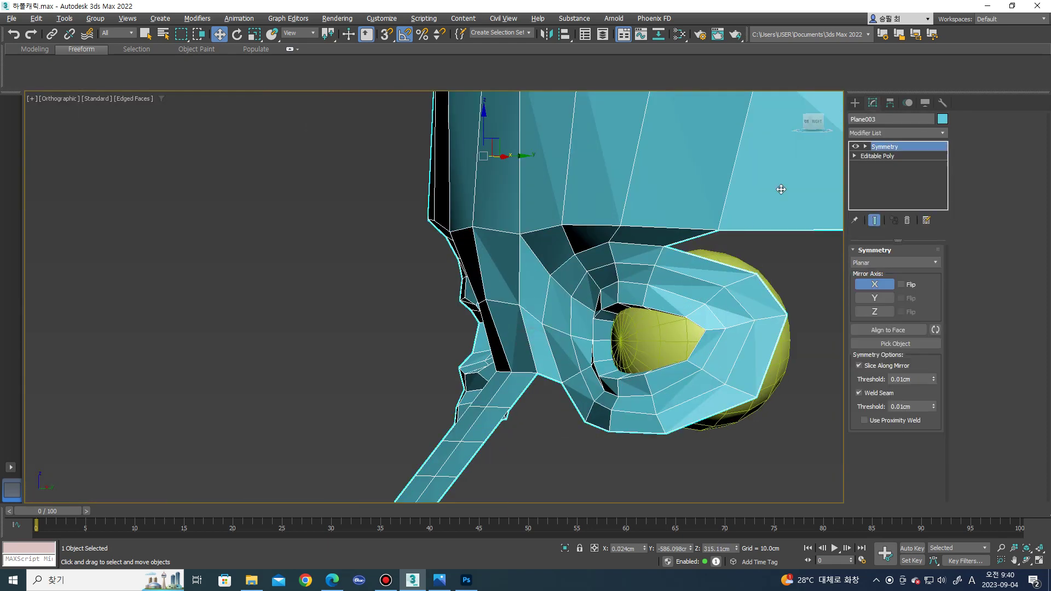
- On the base mesh, shift an edge beside the right eye slightly
click(898, 156)
key(2)
click(532, 340)
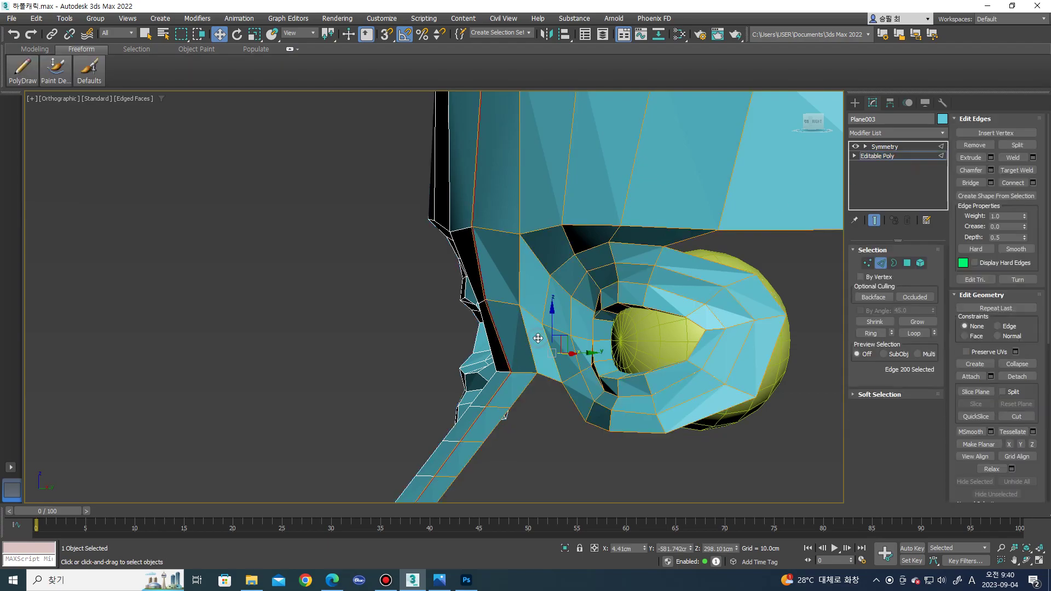
mouse_move(531, 341)
alt+middle_down()
mouse_move(555, 237)
mouse_move(540, 329)
mouse_move(535, 301)
mouse_move(540, 371)
alt+middle_up()
drag(540, 371, 553, 369)
mouse_move(533, 375)
alt+middle_down()
mouse_move(552, 355)
mouse_move(532, 364)
mouse_move(454, 355)
mouse_move(529, 357)
mouse_move(538, 341)
alt+middle_up()
- Raise a vertex just above the eye socket slightly, then view the face from the front
key(1)
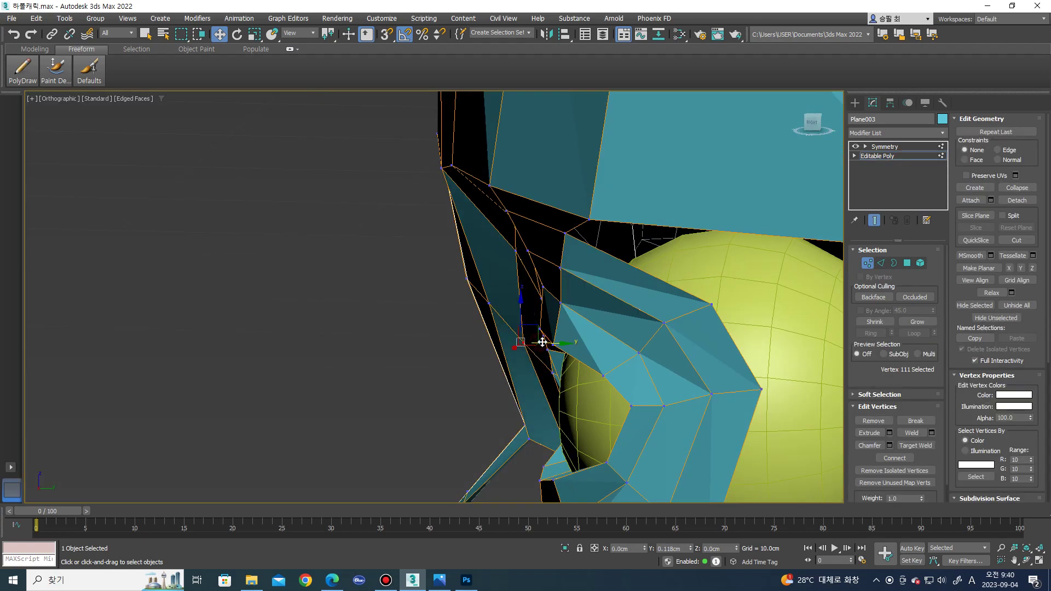
drag(526, 312, 525, 306)
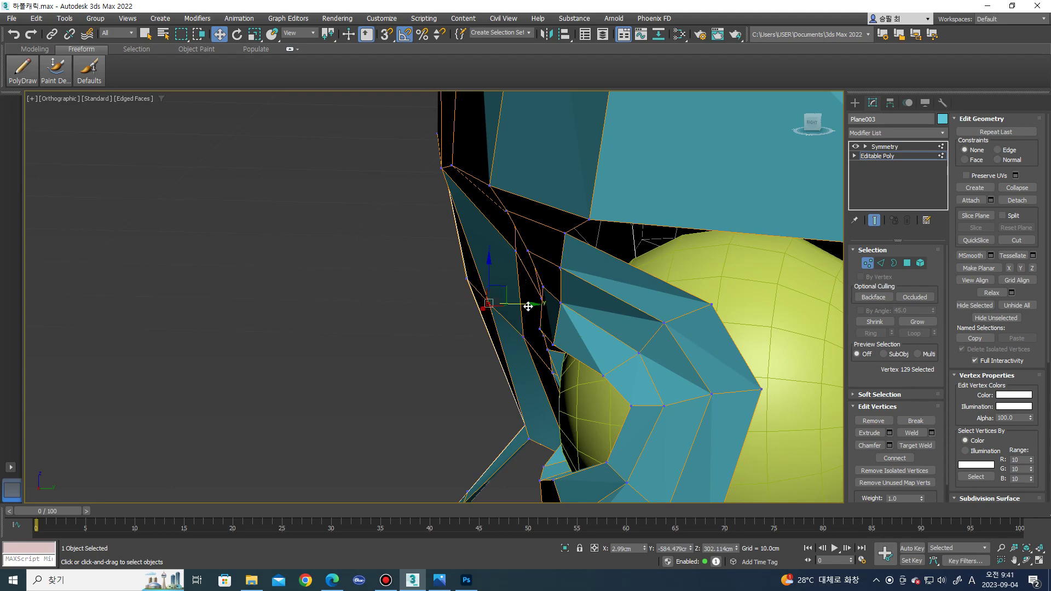
scroll(528, 307, down, 3)
alt+middle_drag(527, 307, 626, 305)
scroll(626, 305, up, 3)
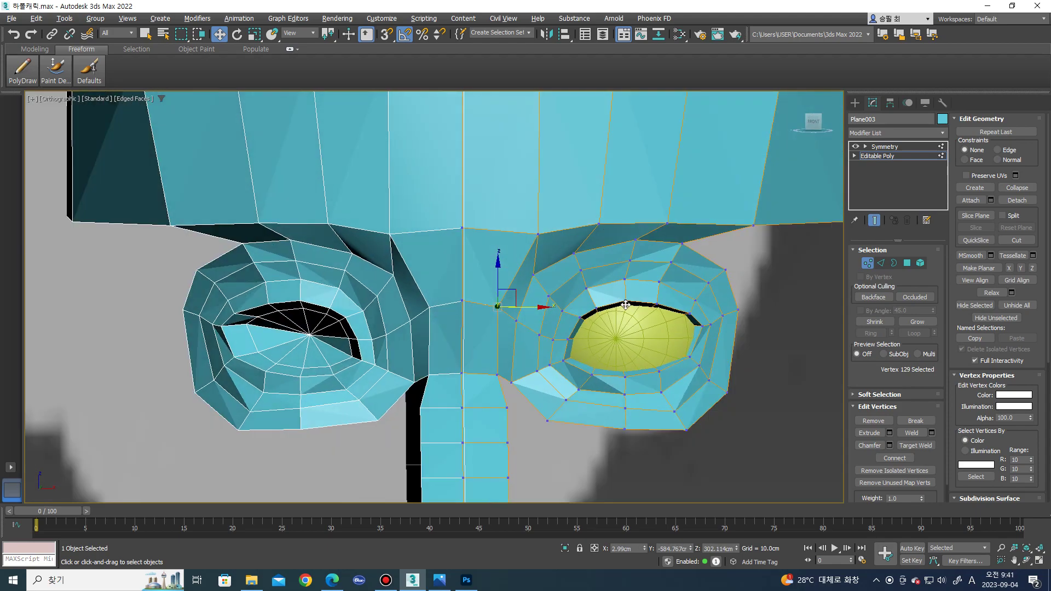
scroll(602, 299, up, 1)
scroll(552, 287, up, 2)
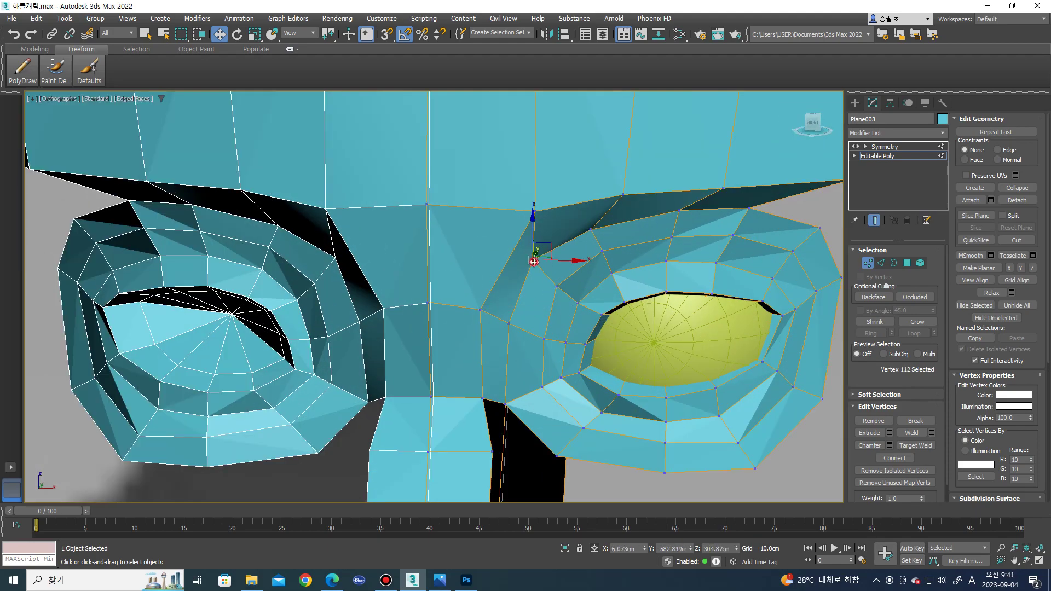
scroll(550, 245, down, 1)
scroll(553, 244, up, 1)
- Move the vertices above the eye's inner corner toward the nose bridge
click(528, 211)
scroll(529, 211, down, 1)
drag(529, 211, 495, 215)
scroll(545, 287, up, 1)
key(2)
click(547, 312)
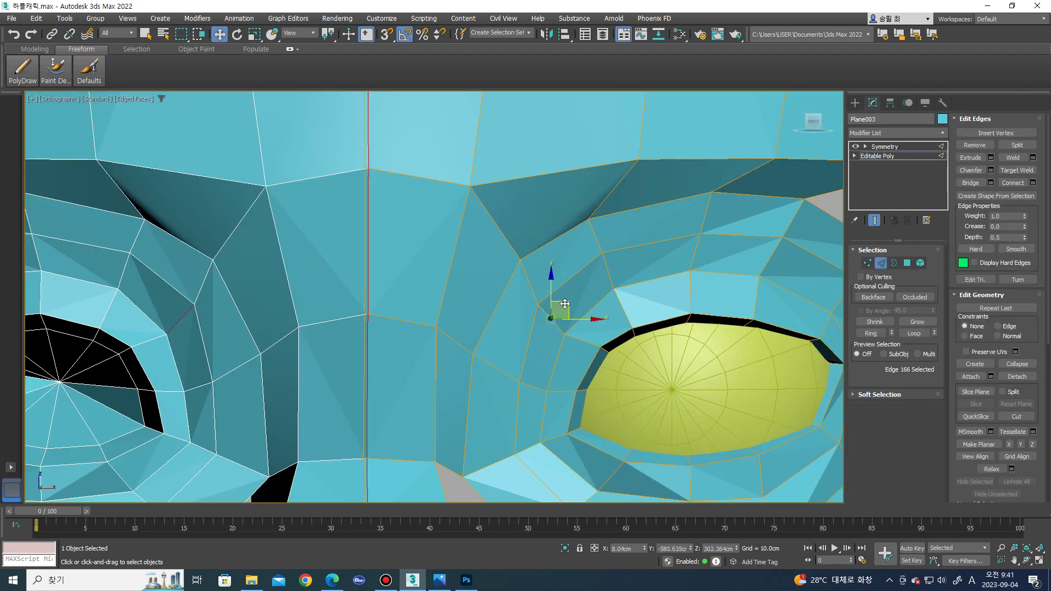
key(1)
click(521, 256)
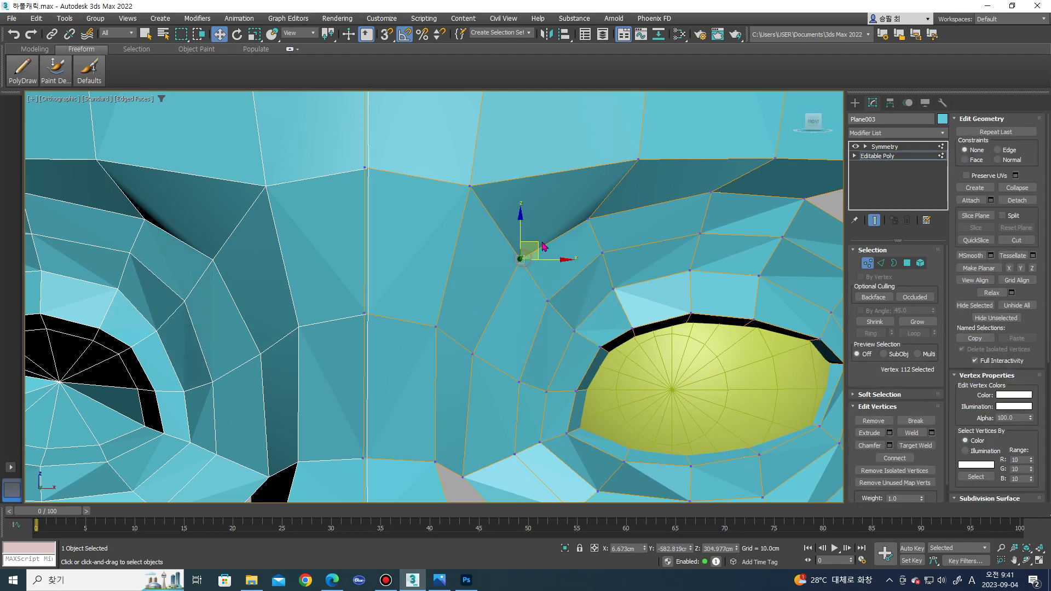
scroll(536, 244, down, 3)
scroll(568, 319, up, 3)
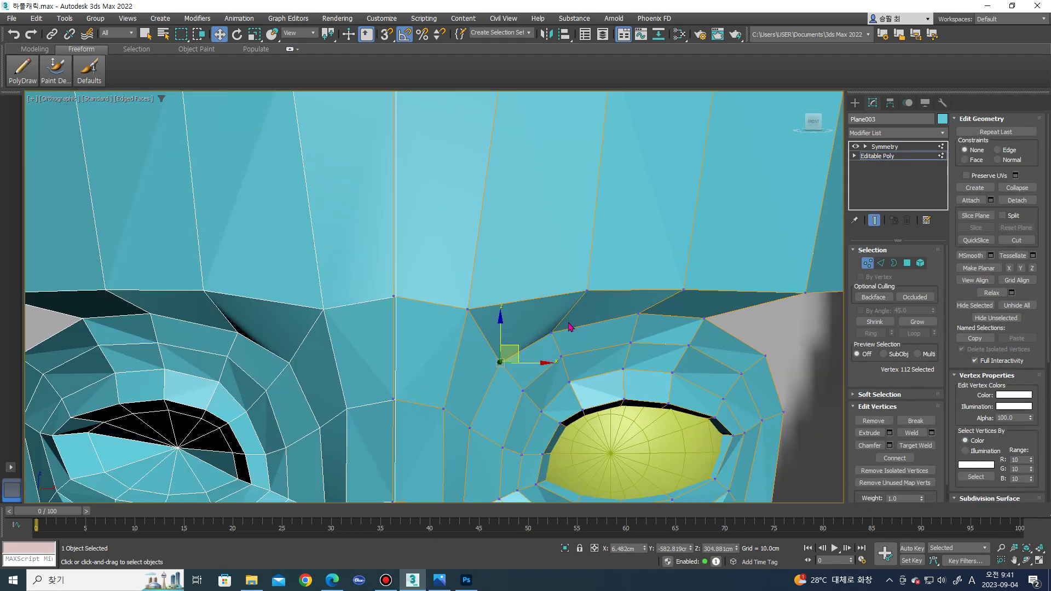
drag(569, 319, 580, 315)
- Select a vertex on the brow line and inspect it, ending in a straight front view
click(586, 289)
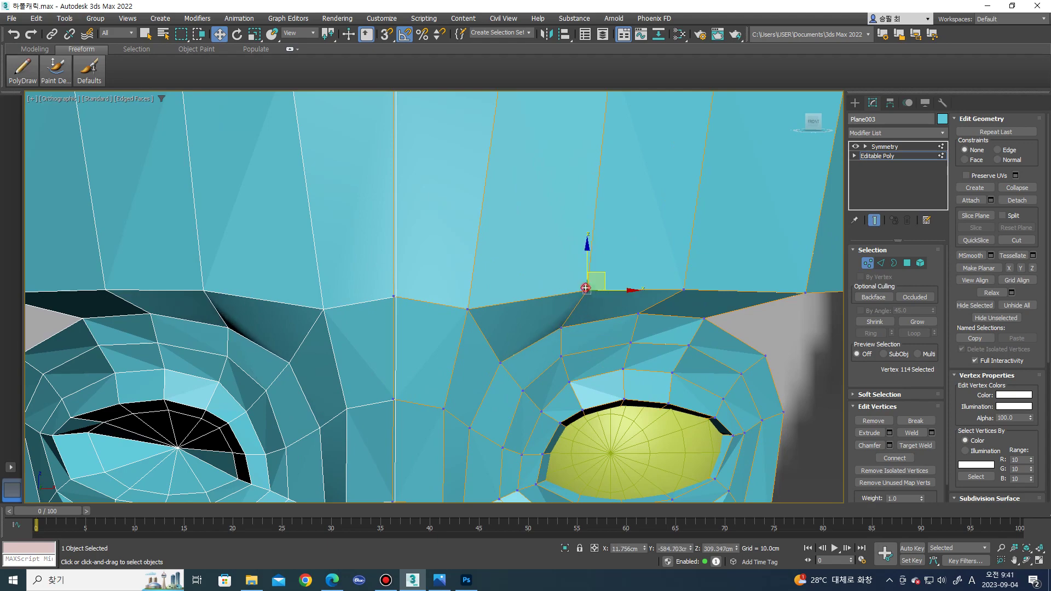
scroll(612, 289, down, 2)
scroll(612, 289, down, 3)
alt+middle_drag(612, 289, 522, 296)
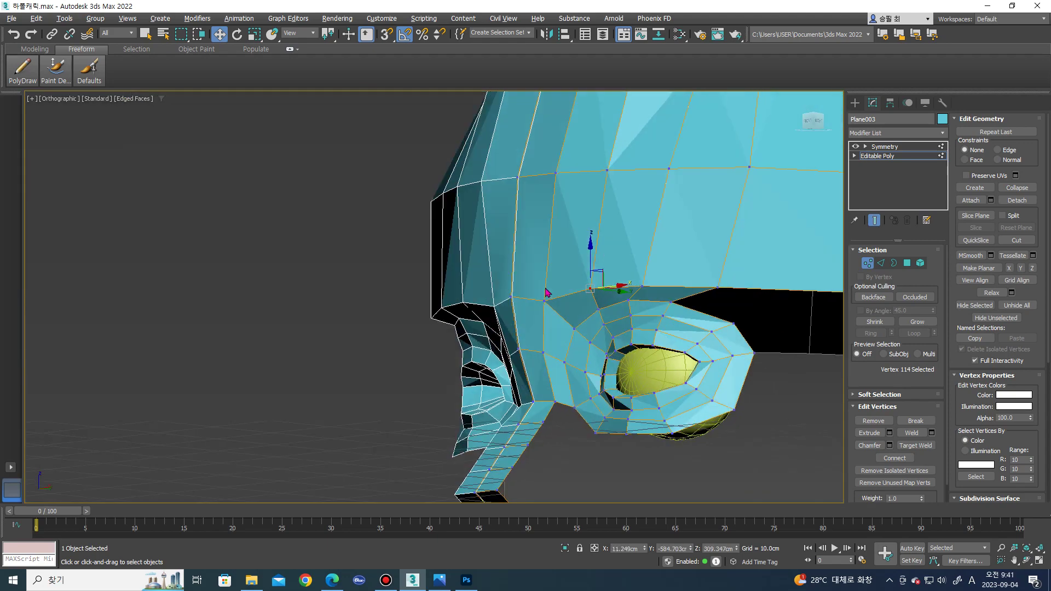
scroll(522, 296, up, 2)
key(2)
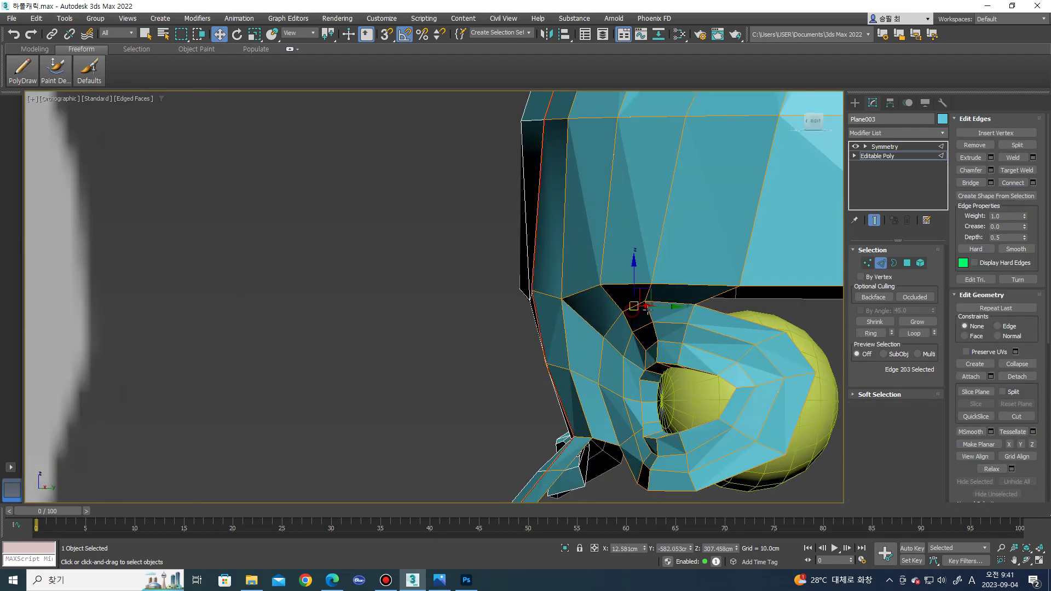
scroll(651, 309, up, 2)
alt+middle_drag(650, 309, 692, 313)
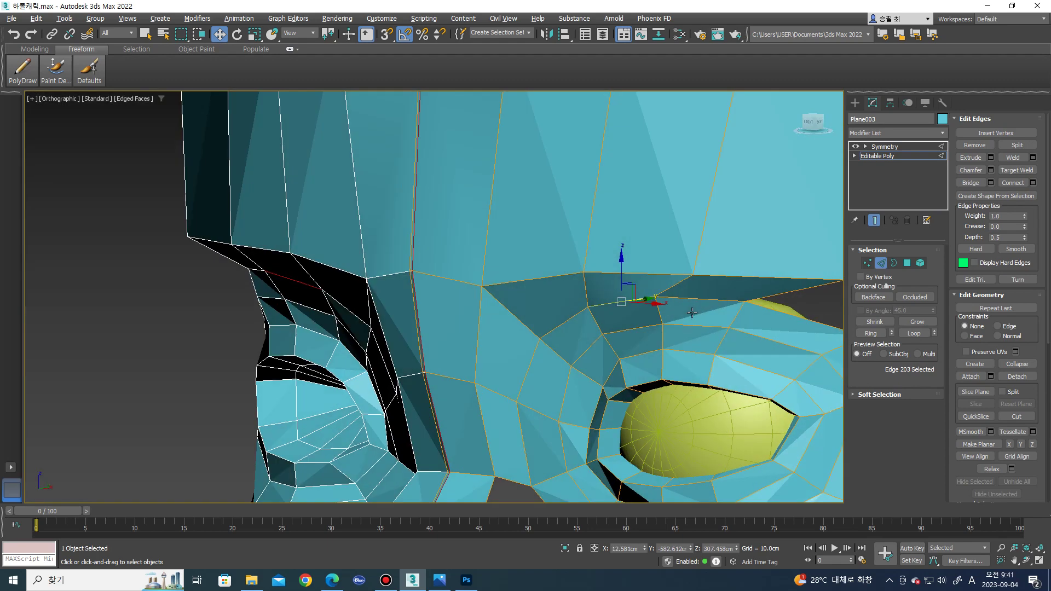
scroll(654, 320, down, 3)
key(f)
scroll(570, 301, up, 3)
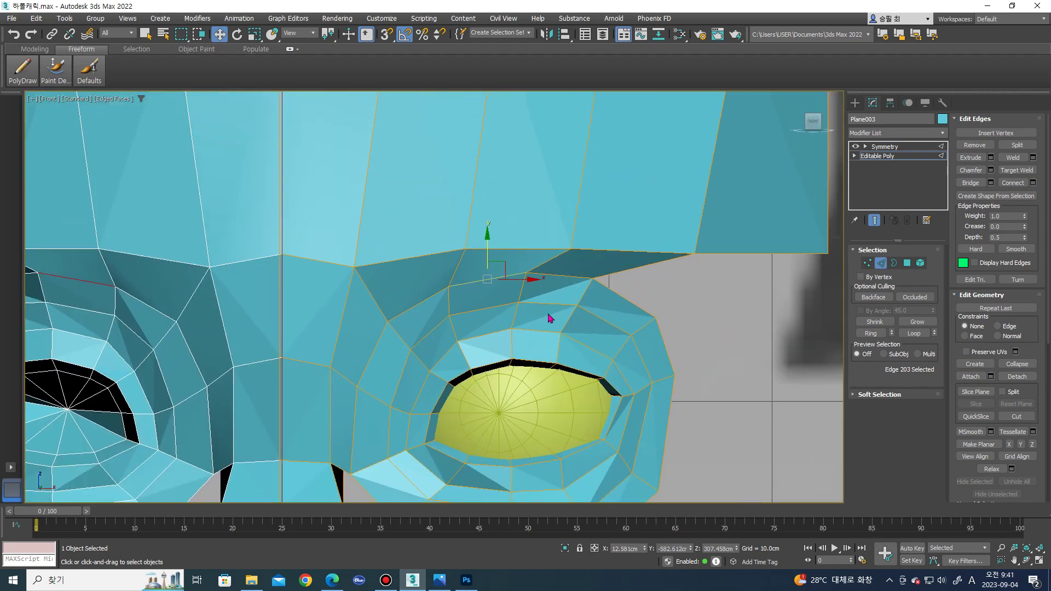
scroll(551, 315, up, 2)
- Check the edge and vertex above the eye socket, then select the whole 113-polygon mesh
click(520, 287)
click(582, 230)
key(1)
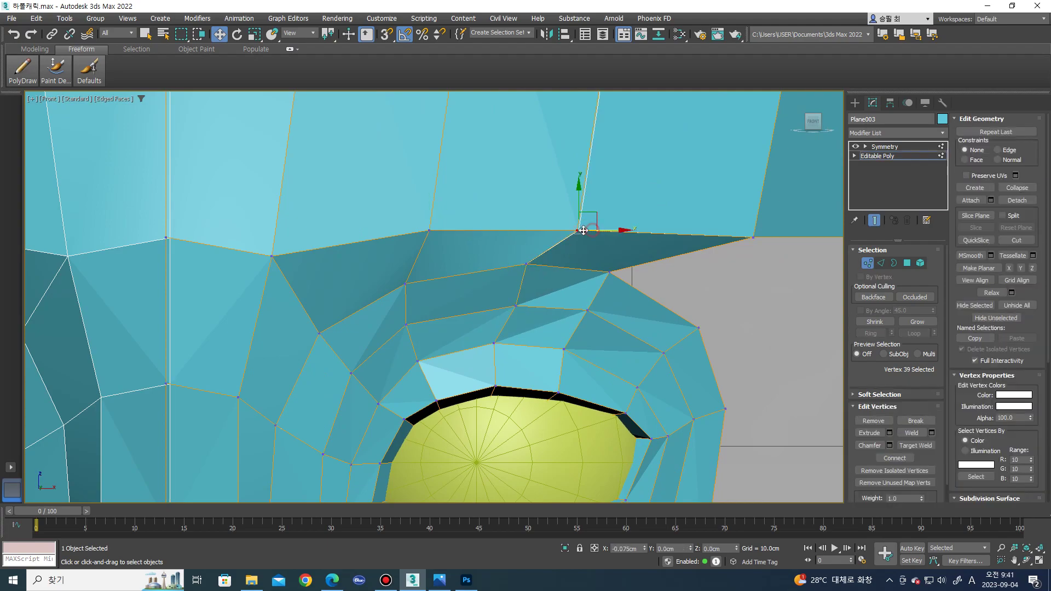
scroll(588, 230, down, 3)
scroll(548, 258, up, 1)
mouse_move(548, 257)
alt+middle_down()
mouse_move(517, 263)
mouse_move(534, 310)
alt+middle_up()
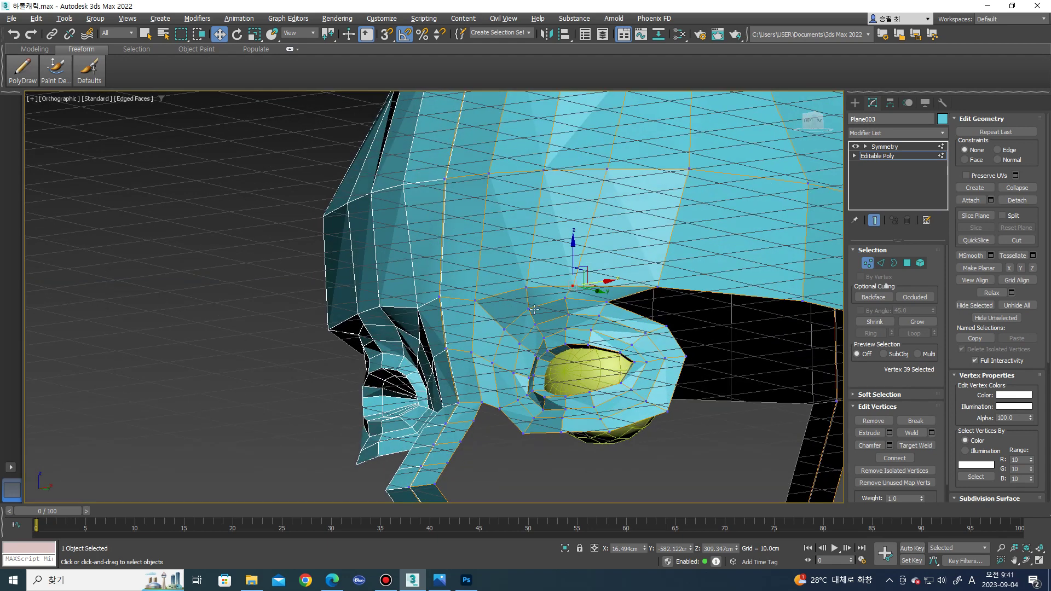
key(5)
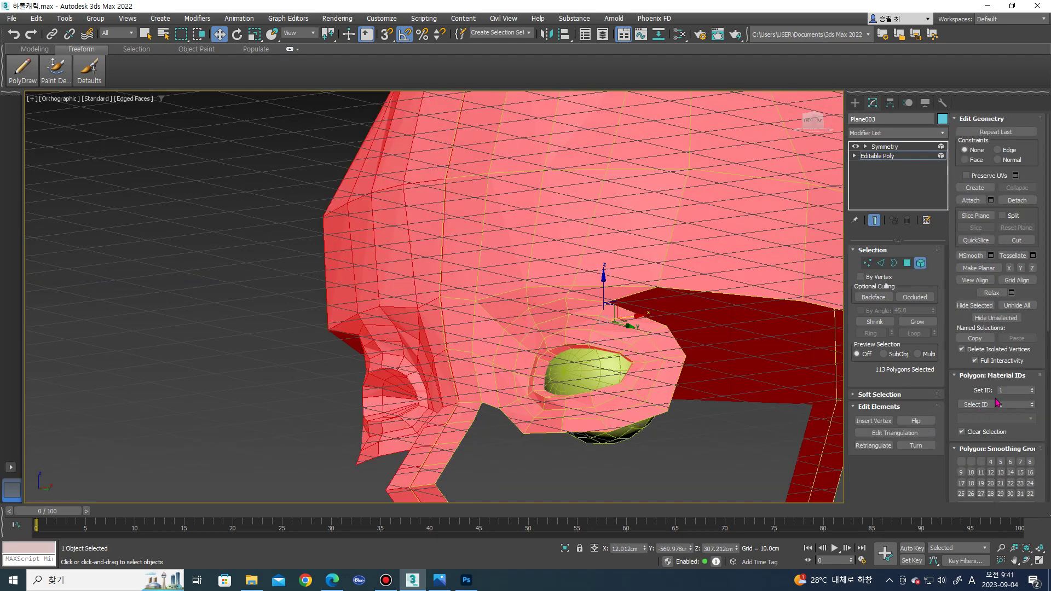
scroll(1016, 426, down, 5)
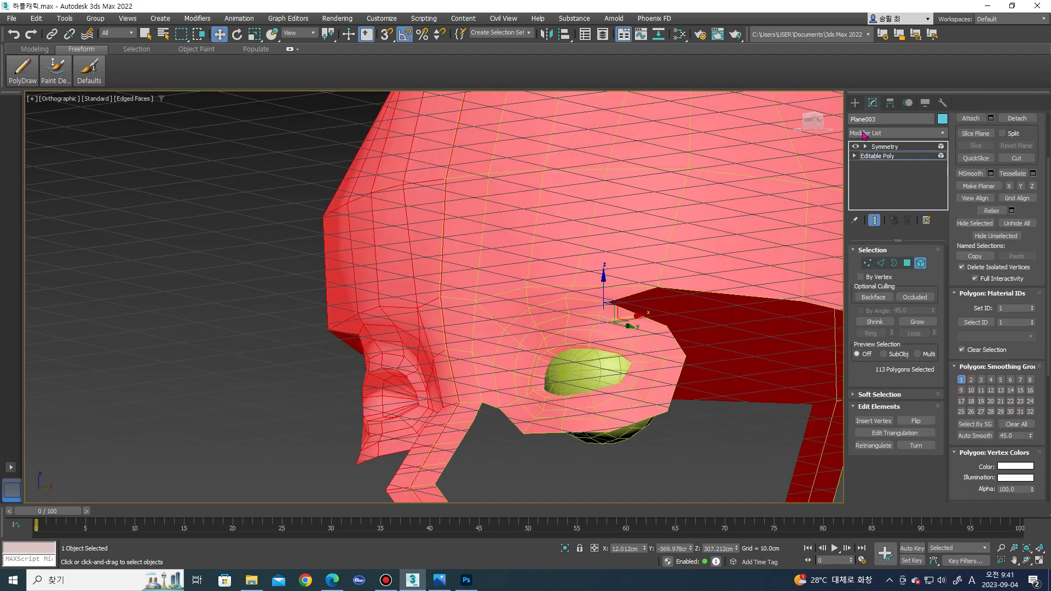
click(855, 103)
scroll(689, 354, down, 3)
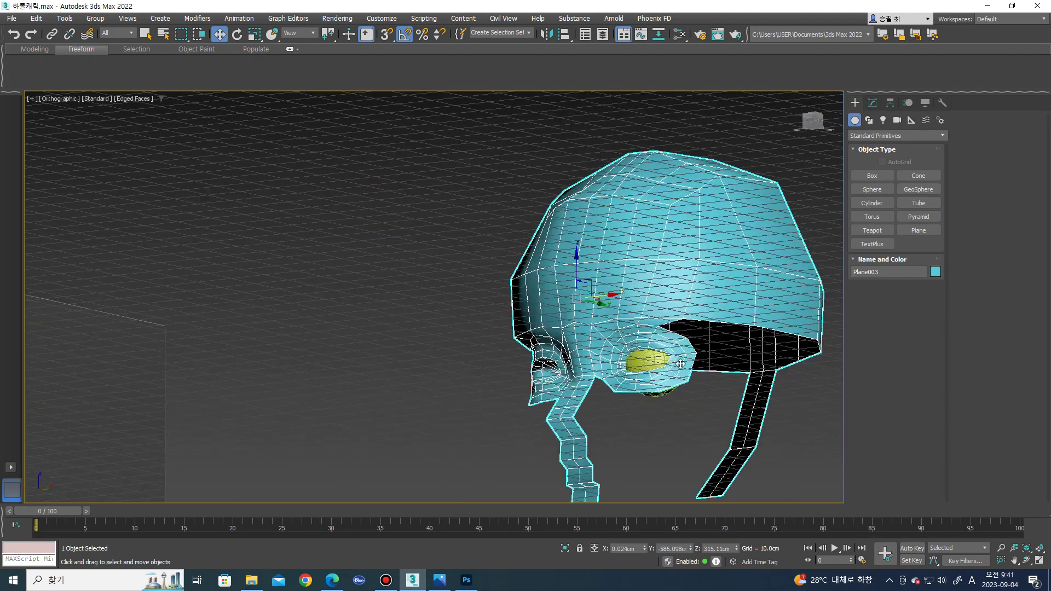
alt+middle_drag(689, 354, 692, 447)
key(f)
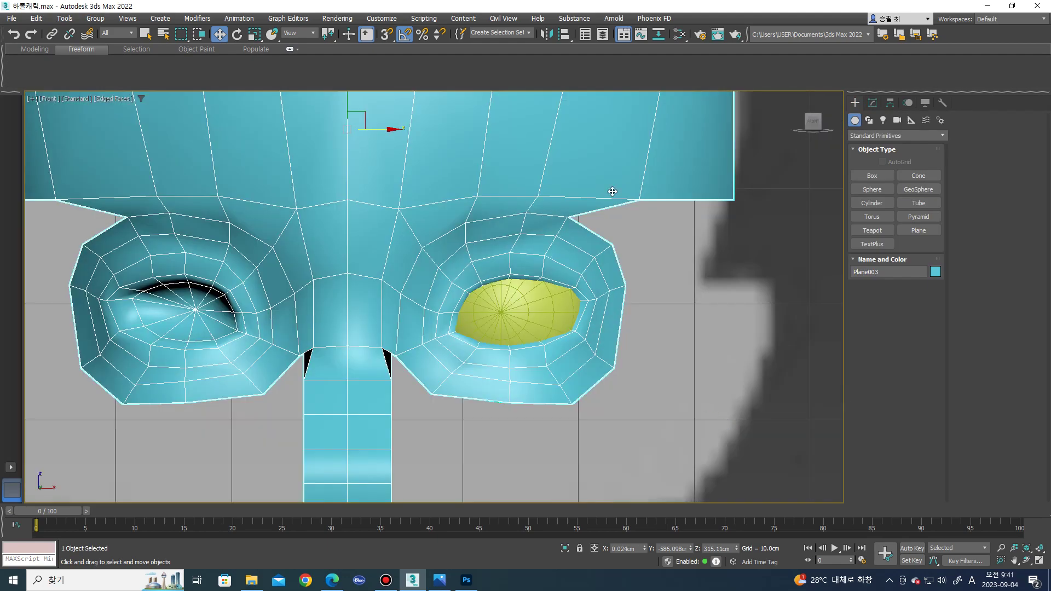
scroll(678, 251, down, 3)
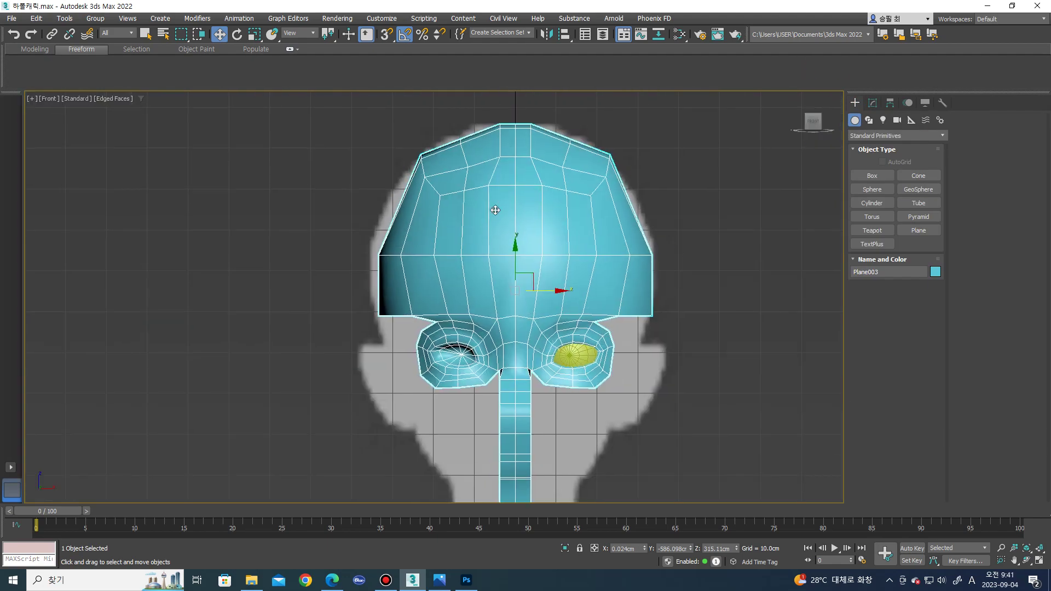
scroll(591, 132, up, 4)
click(865, 158)
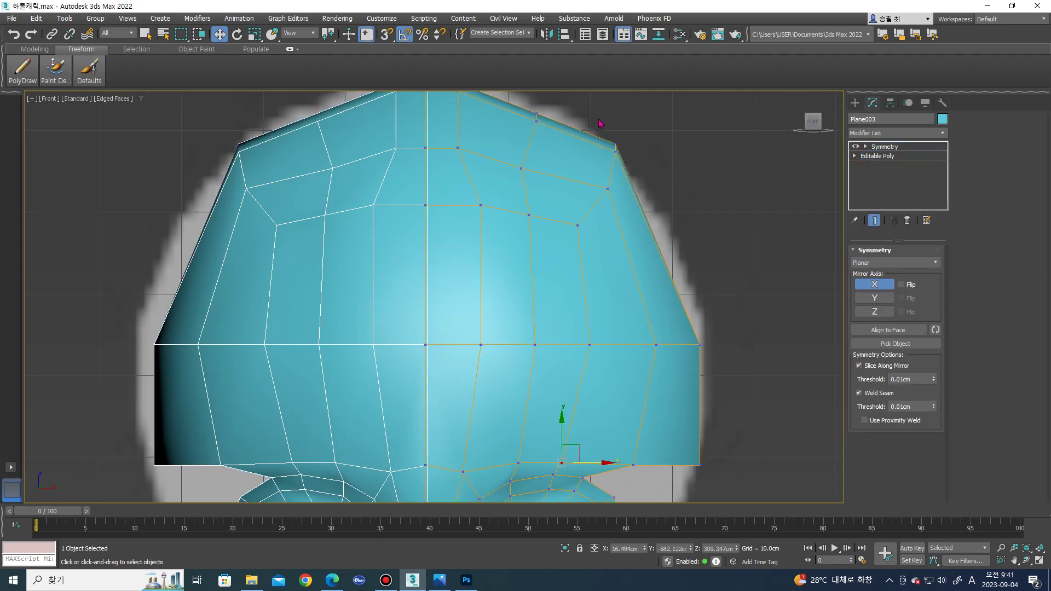
- Move the skull's upper-right corner vertices down and rotate them to round the top
key(1)
click(616, 145)
drag(625, 147, 650, 171)
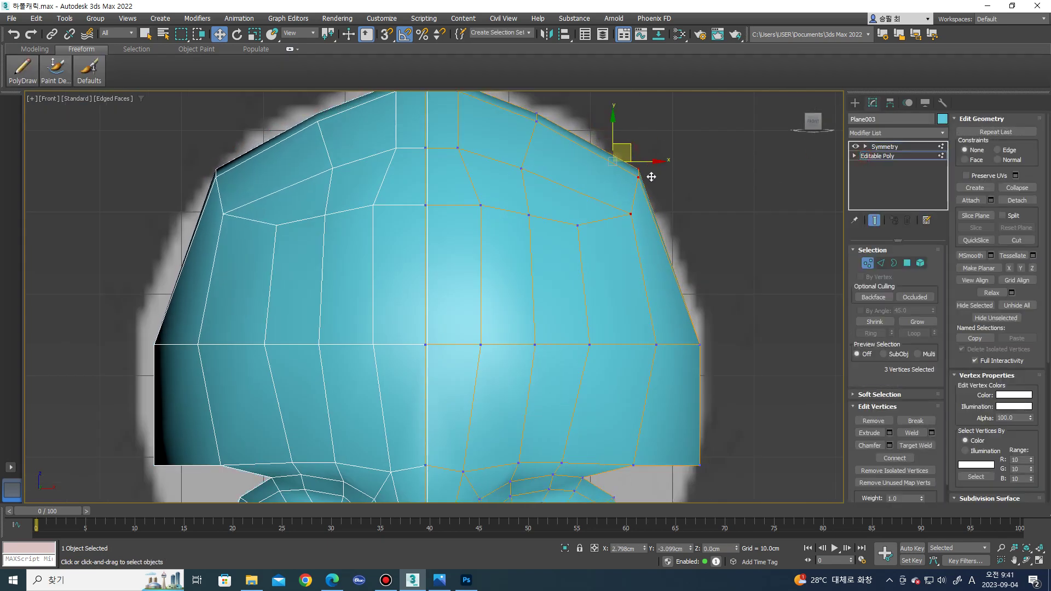
key(e)
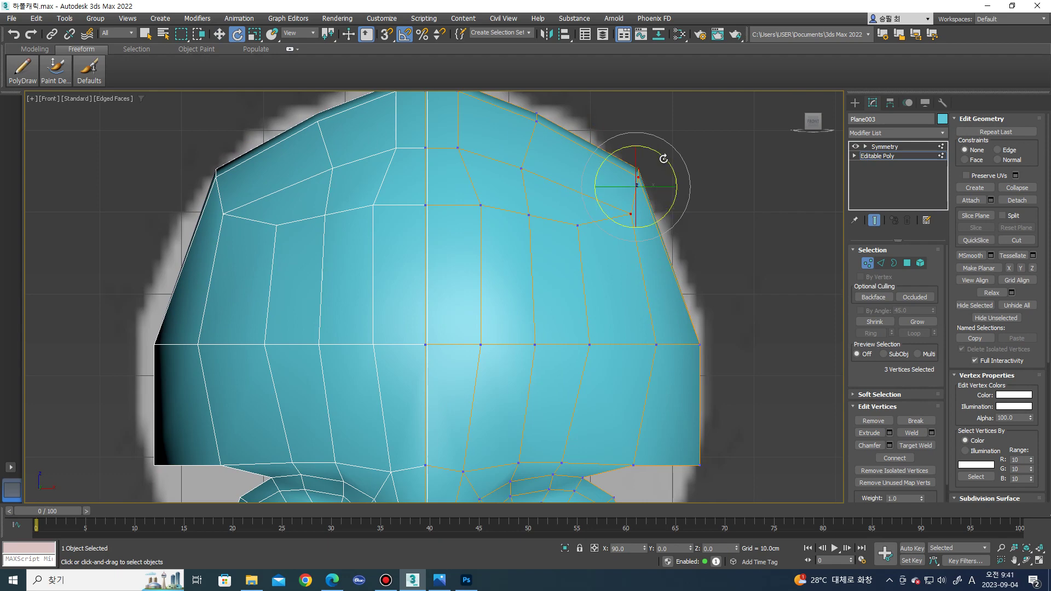
drag(664, 158, 676, 184)
scroll(645, 178, up, 2)
- Push a single side corner vertex right, then select a vertical edge on the upper head
click(555, 243)
key(w)
drag(589, 234, 610, 242)
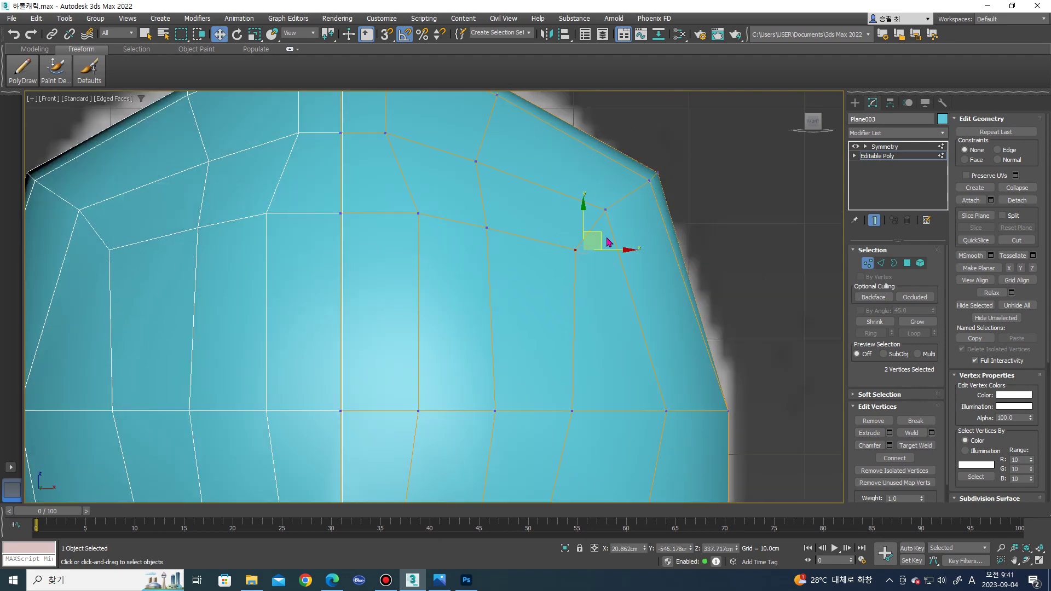
scroll(609, 243, down, 4)
key(2)
click(660, 280)
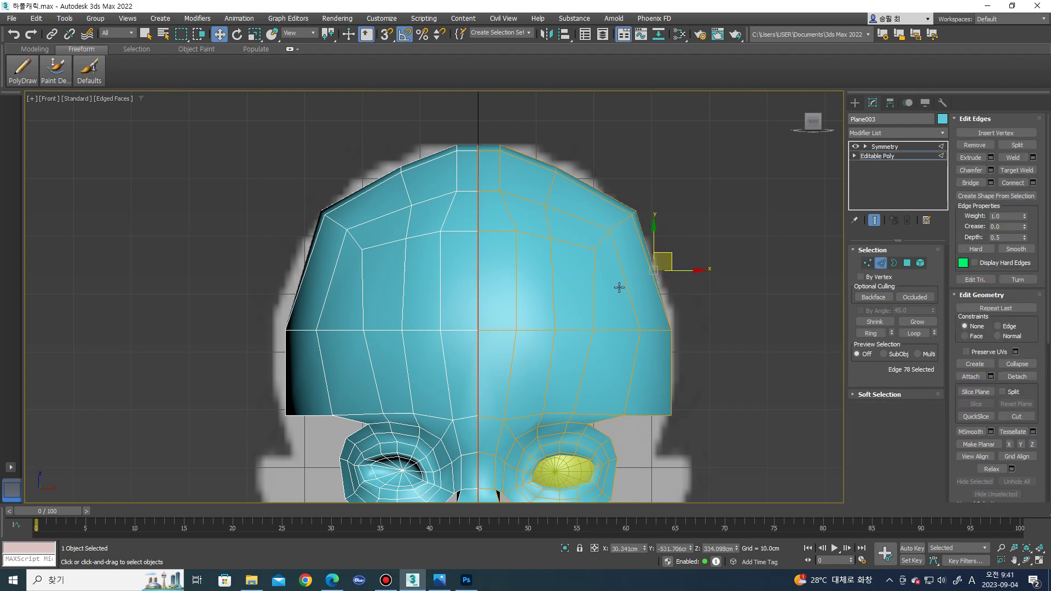
click(624, 288)
- Connect the upper-head edge ring with three new horizontal edge loops
click(868, 332)
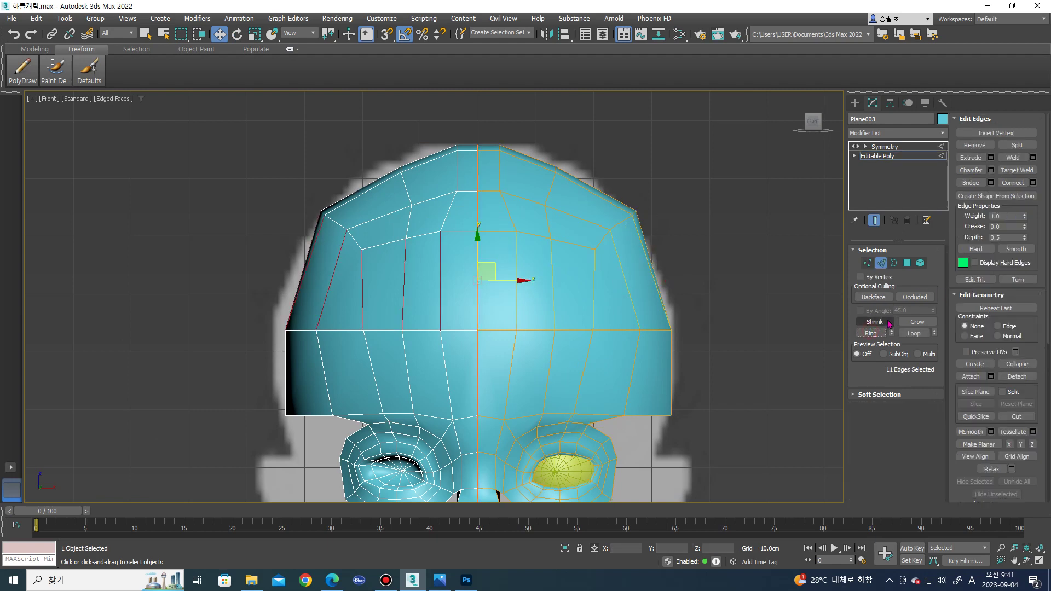
click(1034, 186)
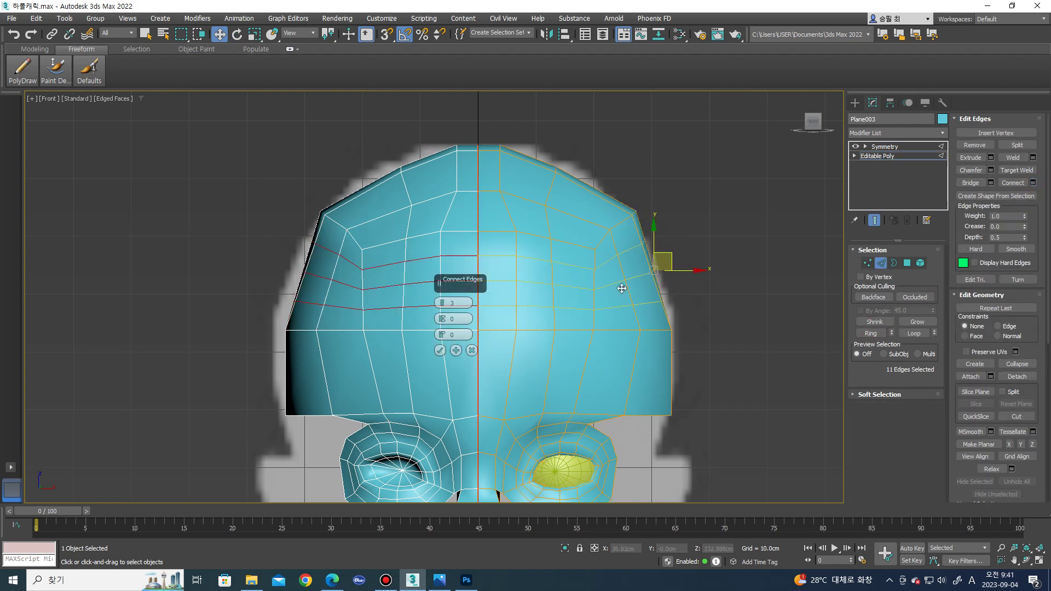
click(439, 351)
scroll(648, 255, up, 2)
- Push a vertex on the head's side outline outward
key(1)
click(653, 281)
drag(672, 266, 683, 264)
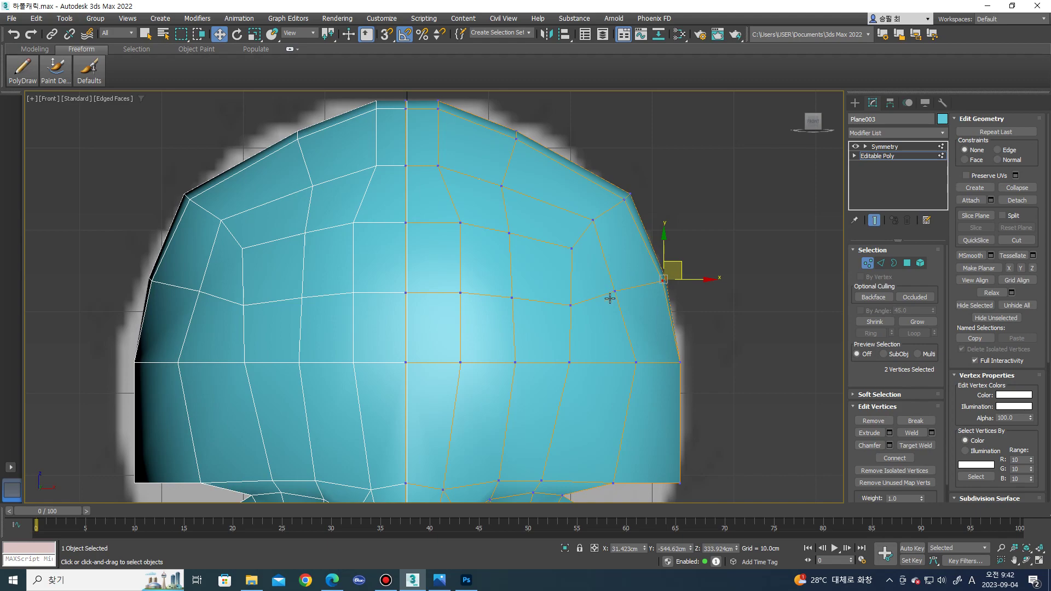
scroll(657, 285, down, 2)
scroll(679, 323, up, 2)
scroll(690, 305, down, 4)
- Orbit around the head to check it and select a vertex on the eye socket rim
alt+middle_drag(690, 305, 625, 315)
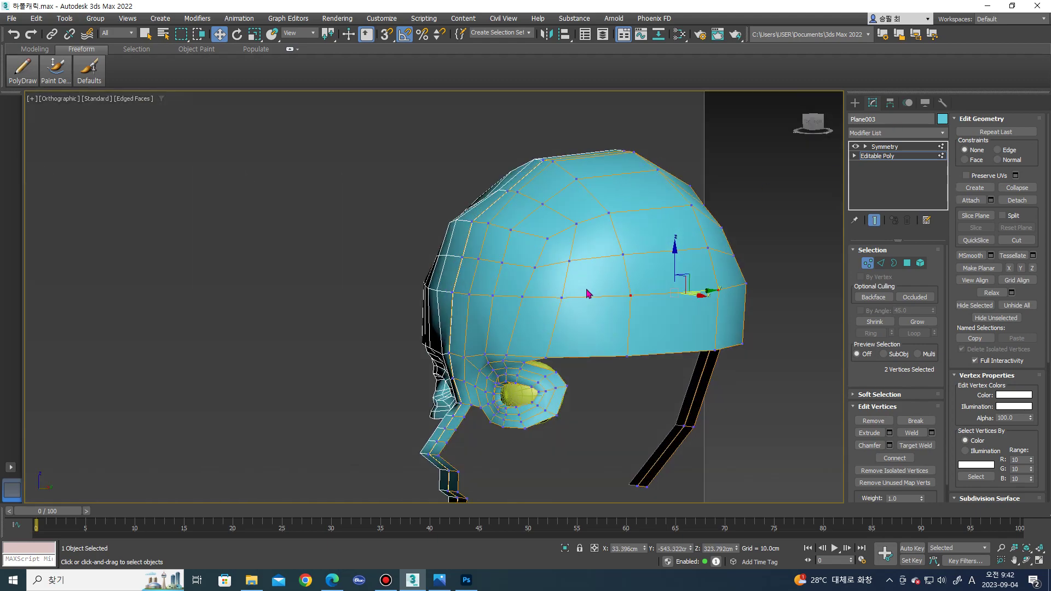
mouse_move(563, 334)
alt+middle_down()
mouse_move(610, 356)
mouse_move(631, 324)
mouse_move(556, 329)
alt+middle_up()
scroll(582, 352, up, 2)
scroll(602, 340, down, 2)
scroll(631, 325, up, 4)
click(495, 253)
alt+middle_drag(495, 252, 618, 232)
alt+middle_drag(522, 247, 526, 241)
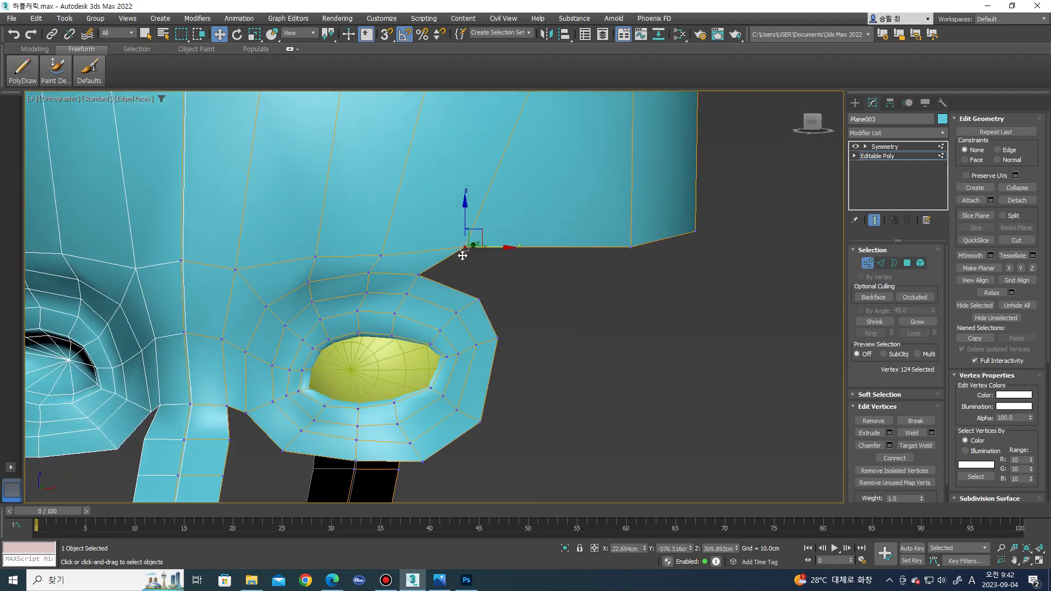
- Nudge the brow vertex above the eye slightly sideways from a right-side view
key(f)
scroll(495, 278, up, 2)
click(485, 288)
alt+middle_drag(485, 289, 461, 284)
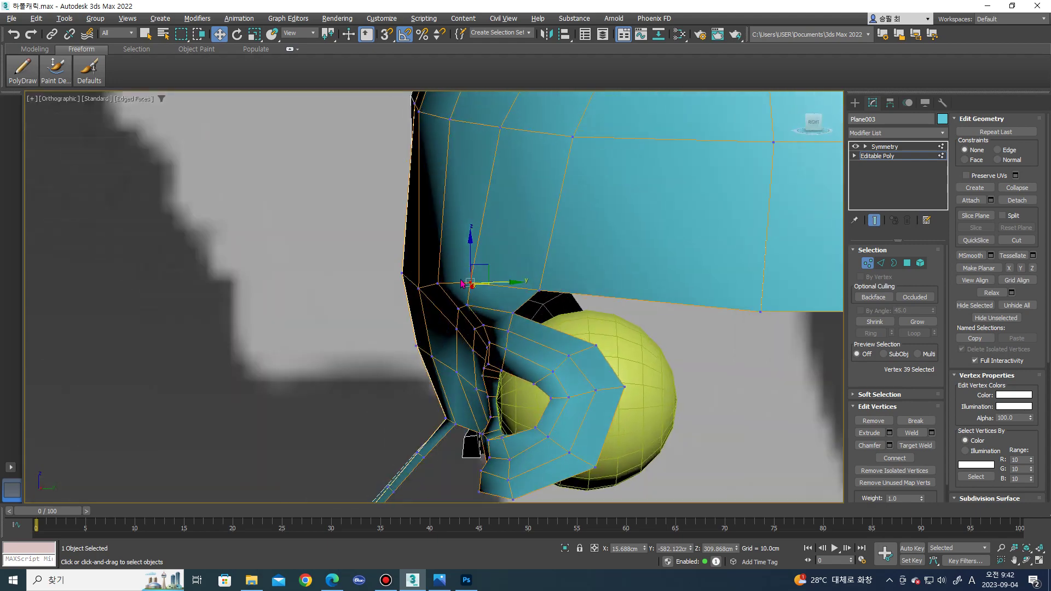
drag(493, 279, 469, 300)
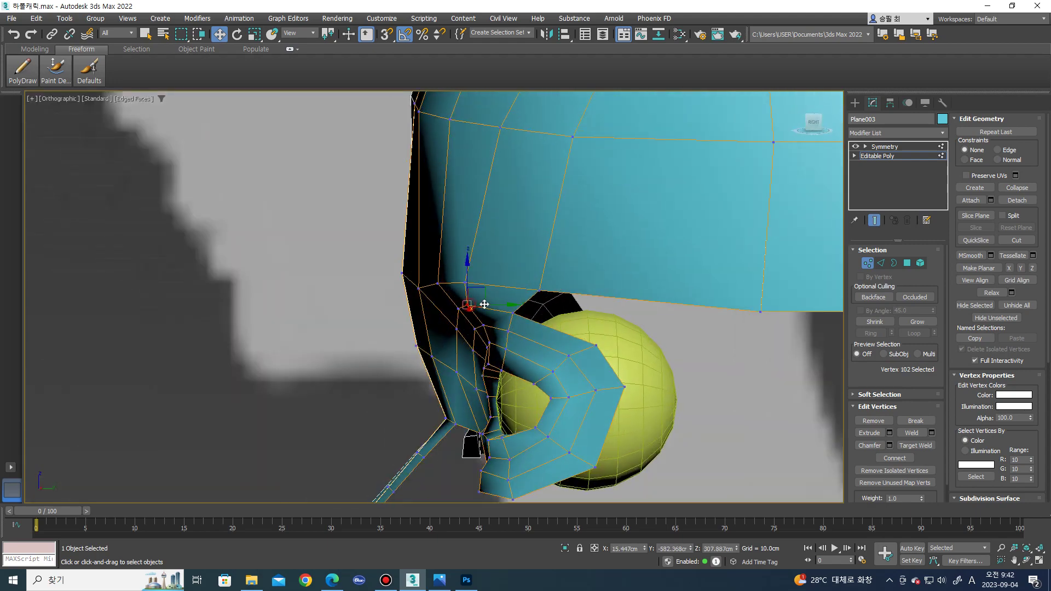
alt+middle_drag(500, 304, 566, 275)
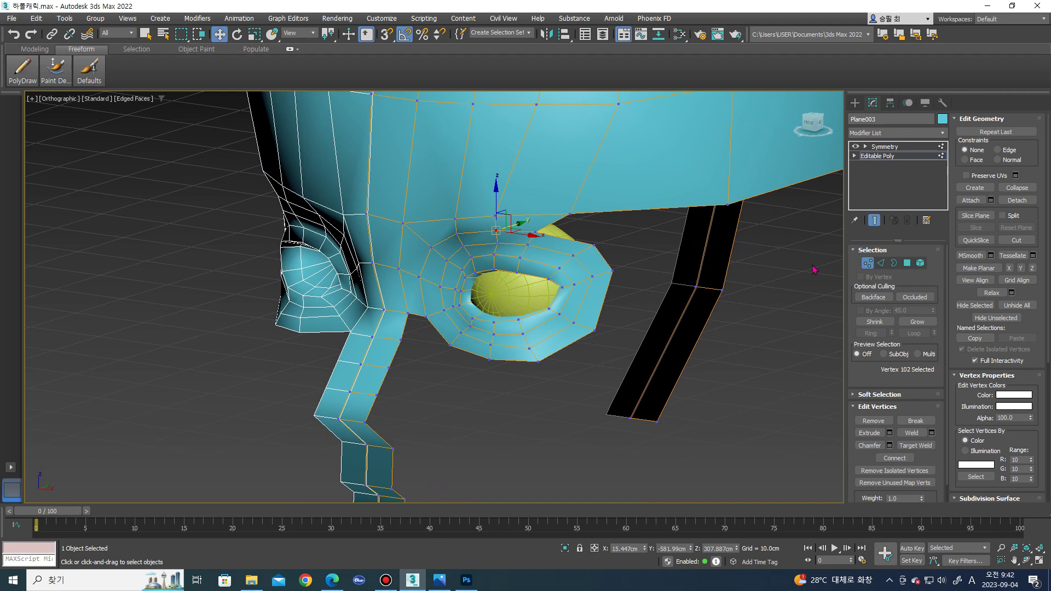
alt+middle_drag(435, 387, 425, 411)
key(2)
click(412, 397)
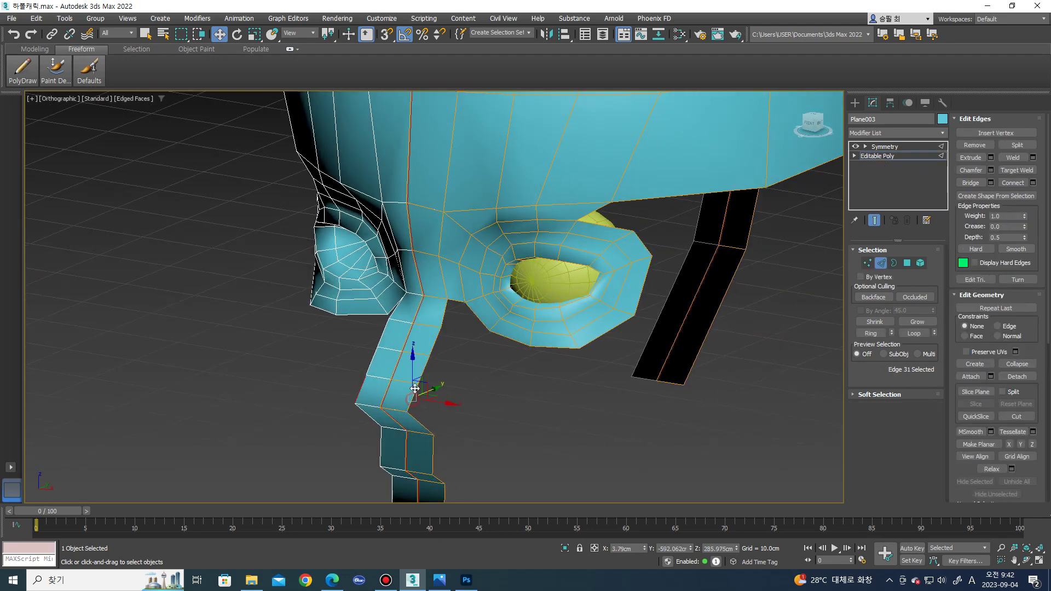
- Narrow the nose-bridge strip by moving two of its edges inward
ctrl+click(422, 373)
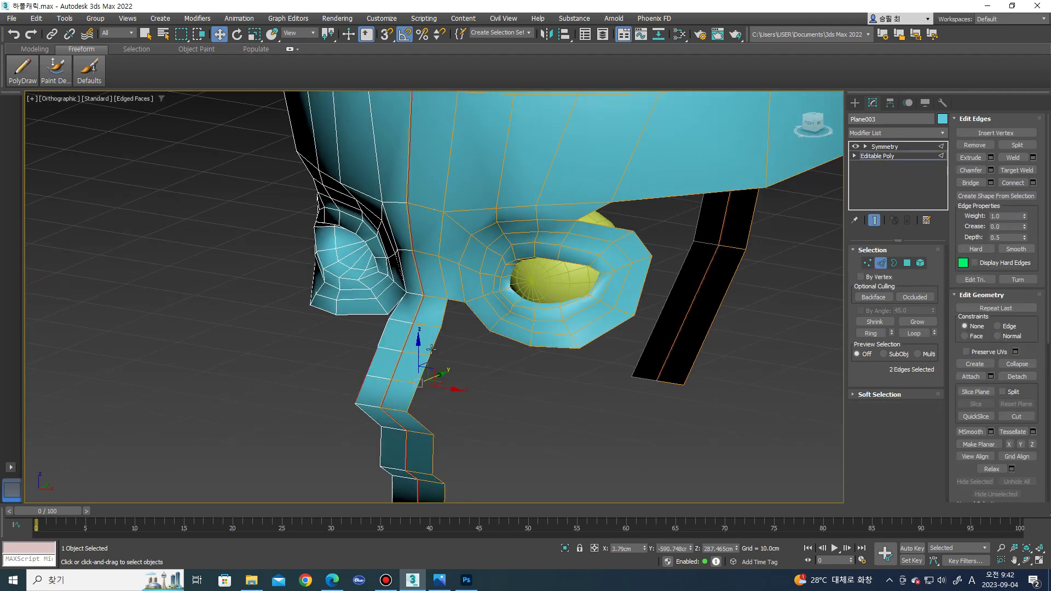
alt+middle_drag(435, 339, 457, 364)
drag(447, 371, 427, 371)
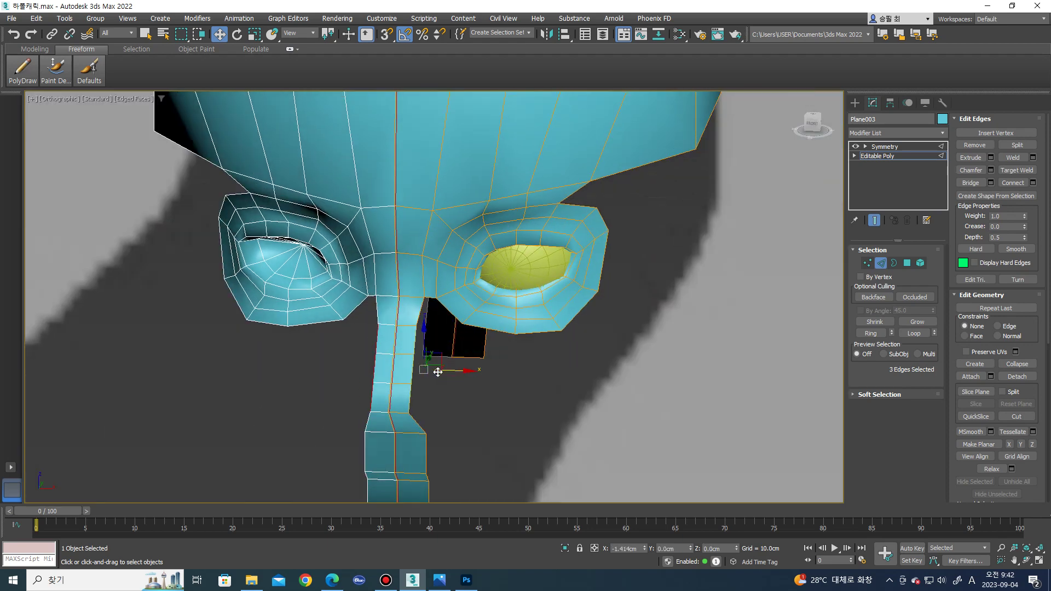
key(1)
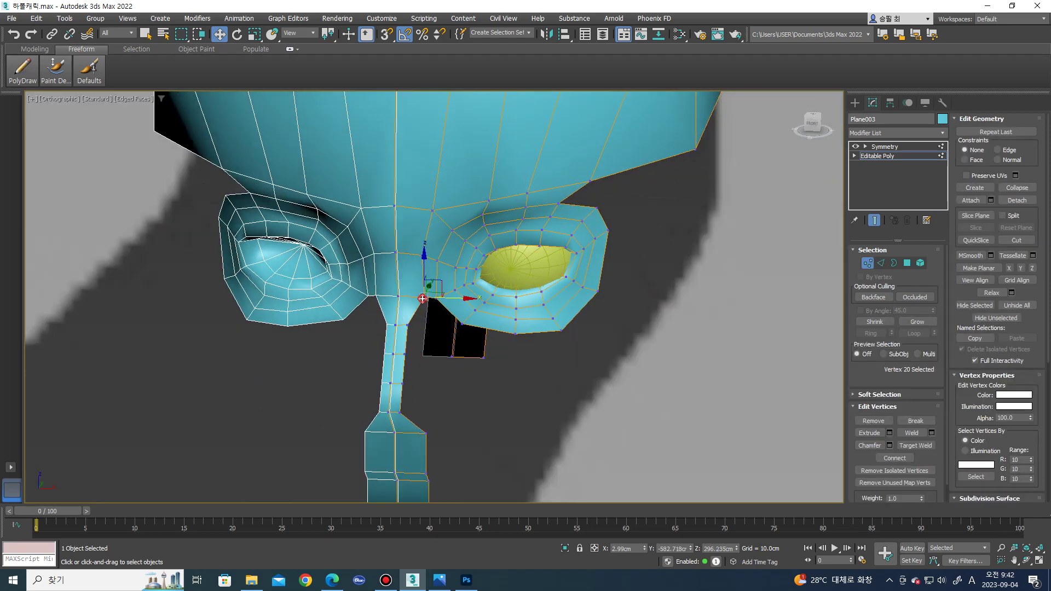
mouse_move(441, 303)
alt+middle_down()
mouse_move(433, 372)
mouse_move(480, 359)
alt+middle_up()
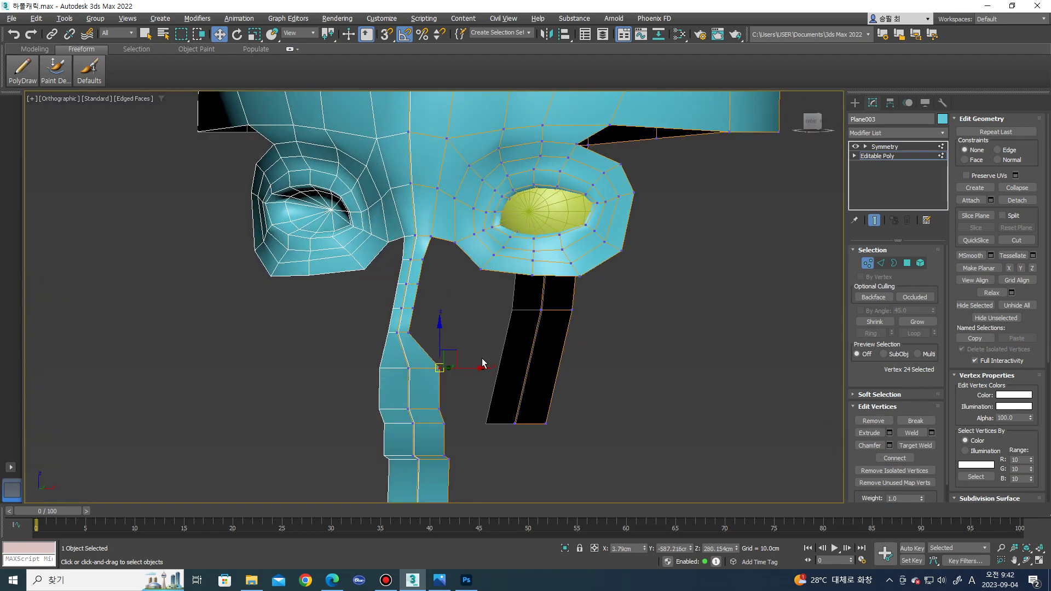
ctrl+drag(441, 408, 379, 334)
- Connect the two nose-strip edges with a new edge and restore the four-viewport layout
key(2)
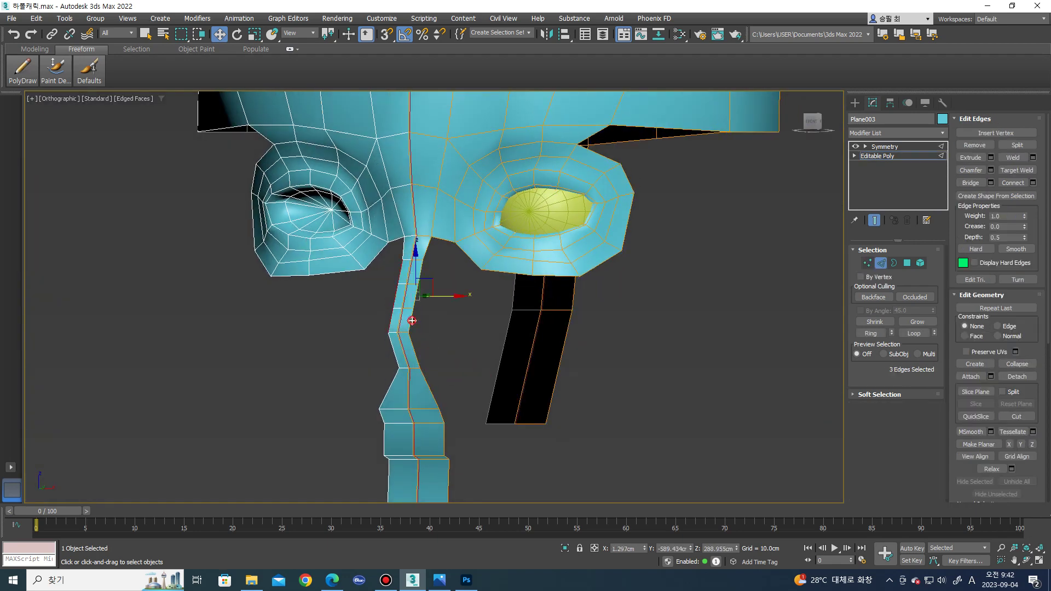
scroll(416, 331, up, 2)
ctrl+click(399, 351)
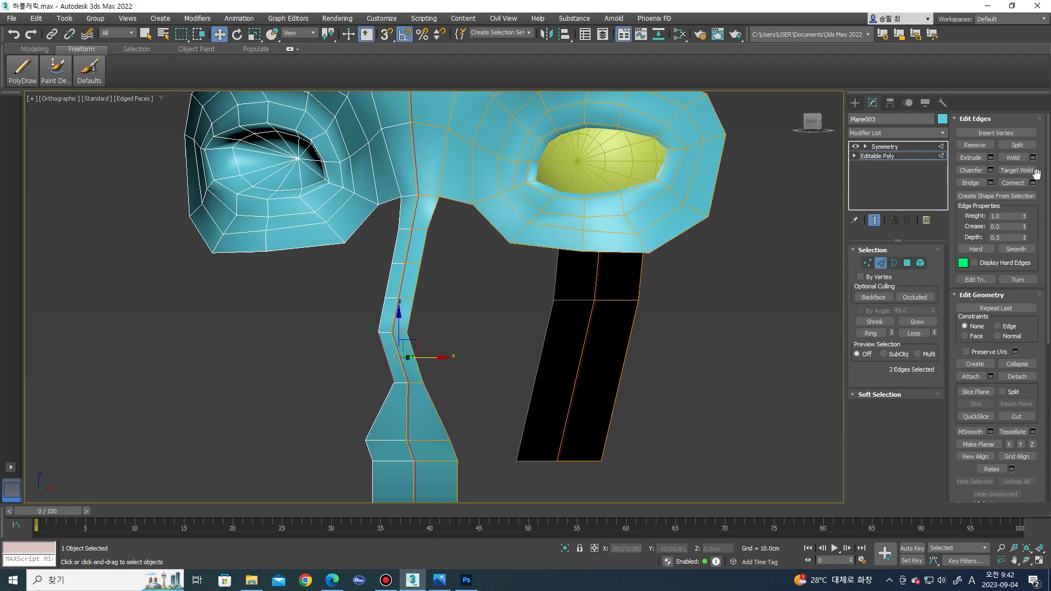
click(1033, 185)
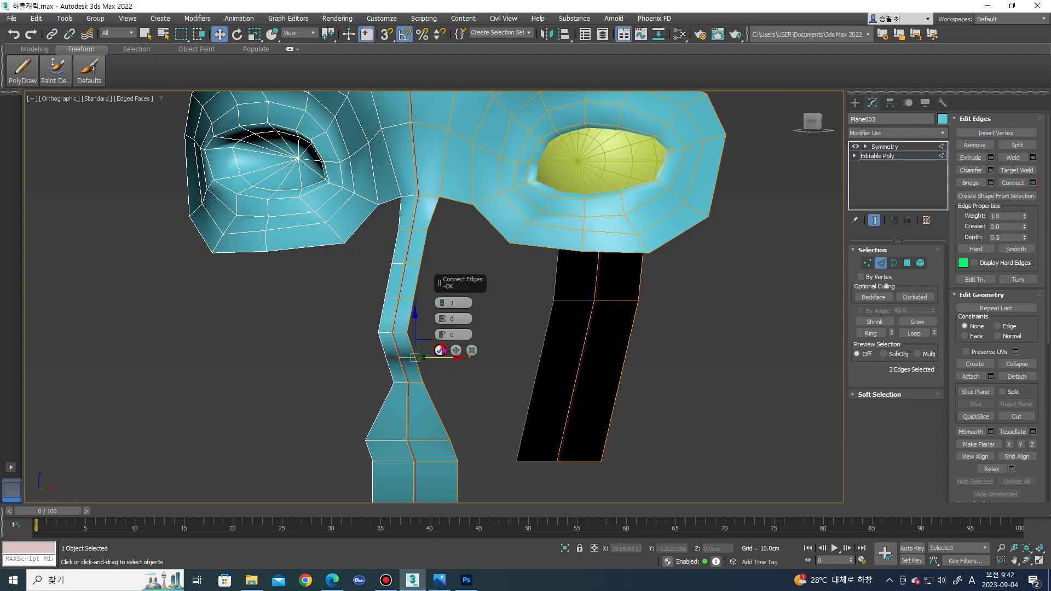
click(441, 350)
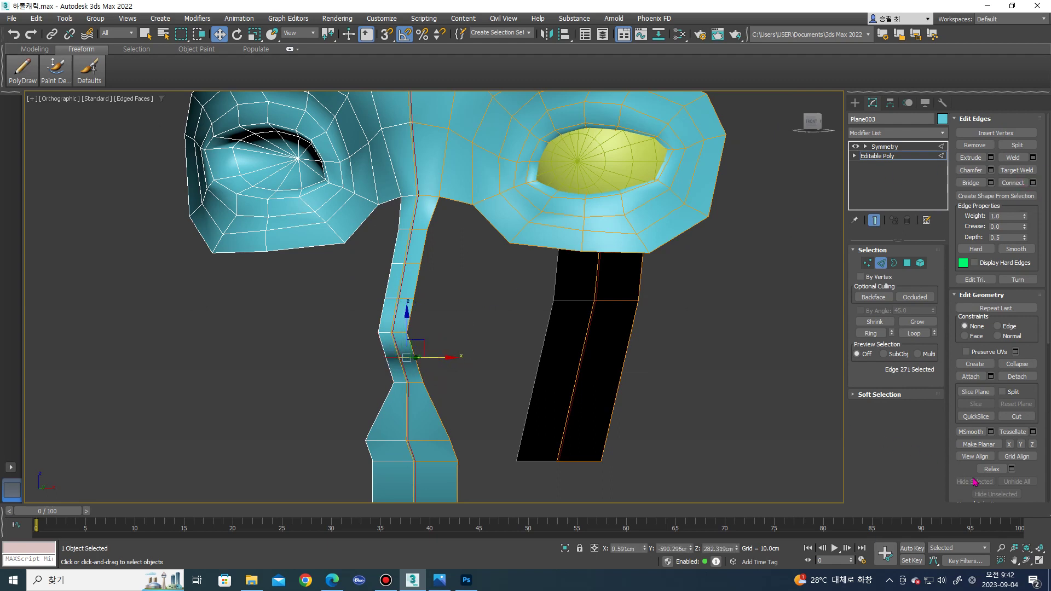
click(1039, 562)
scroll(209, 424, up, 2)
scroll(209, 435, up, 2)
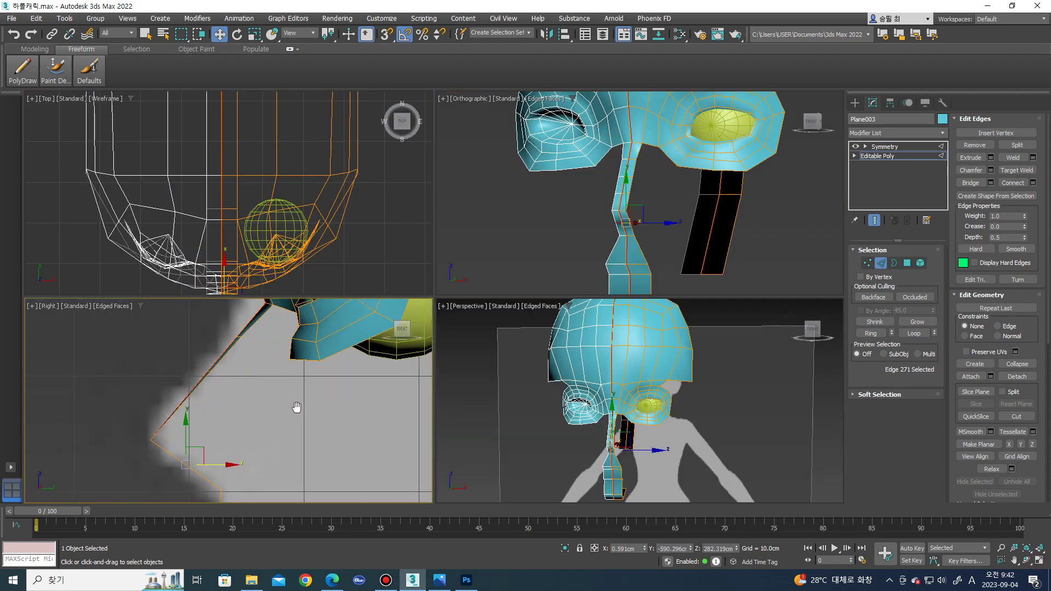
- In the Right view, move the strip's corner vertices onto the reference outline
scroll(290, 411, up, 2)
key(1)
mouse_move(194, 416)
mouse_down()
mouse_move(241, 429)
mouse_move(225, 425)
mouse_up()
middle_drag(224, 424, 243, 481)
mouse_move(242, 480)
mouse_down()
mouse_move(245, 457)
mouse_move(281, 408)
mouse_up()
middle_drag(319, 329, 310, 367)
- Select the jaw-corner vertices in side view, then maximize the Perspective viewport
drag(351, 391, 328, 366)
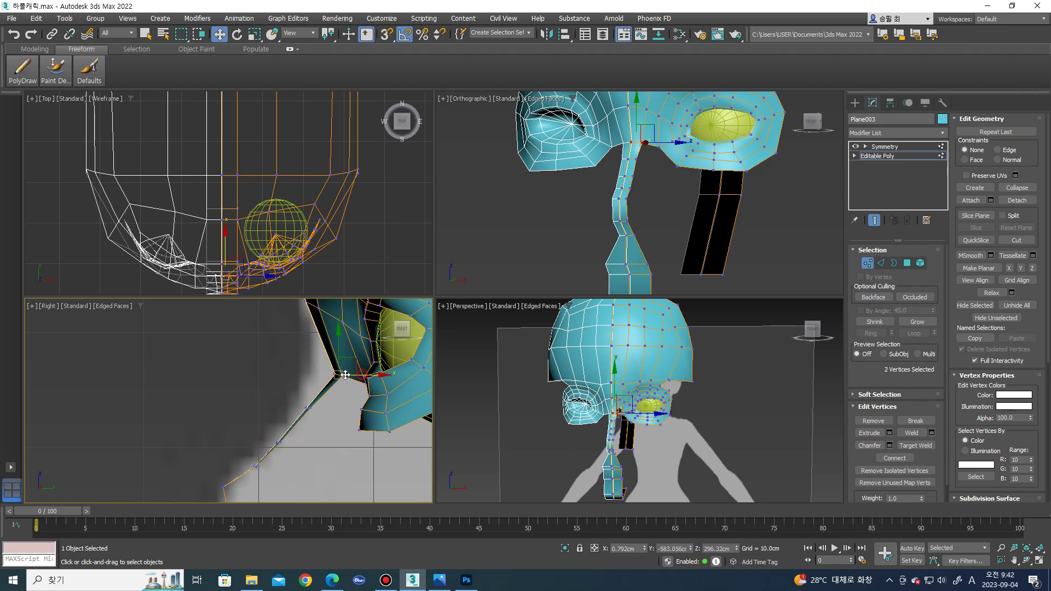
middle_drag(337, 376, 362, 403)
scroll(351, 416, up, 3)
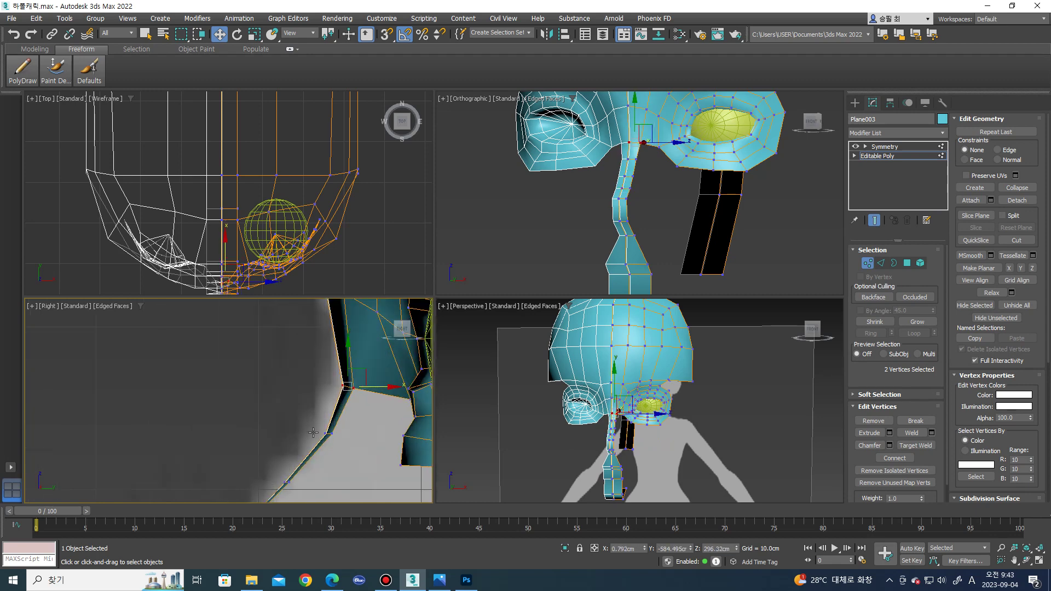
drag(341, 435, 340, 434)
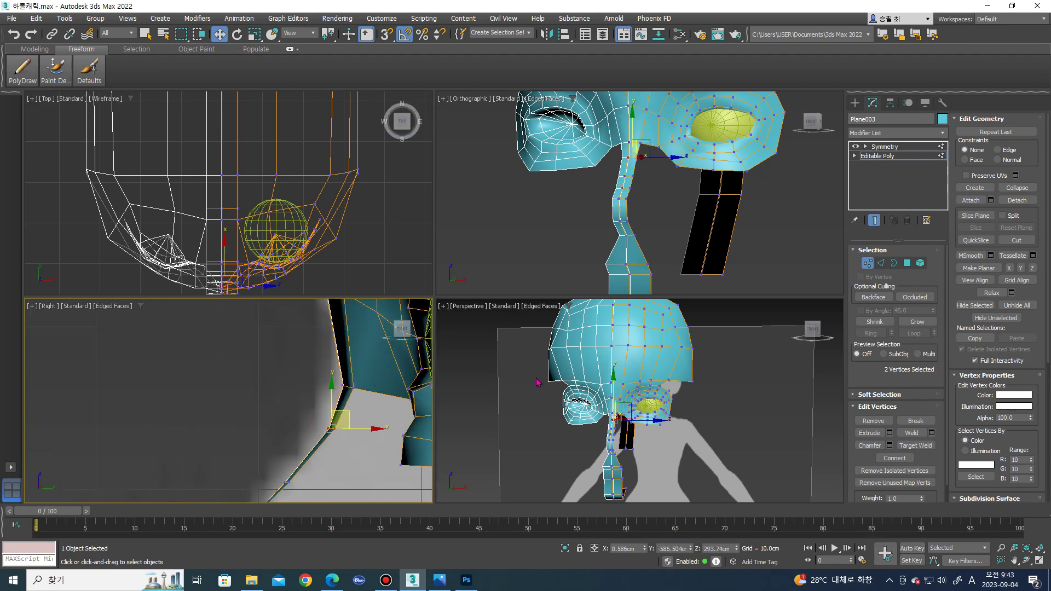
alt+middle_drag(540, 385, 566, 415)
scroll(565, 414, up, 5)
scroll(755, 465, up, 3)
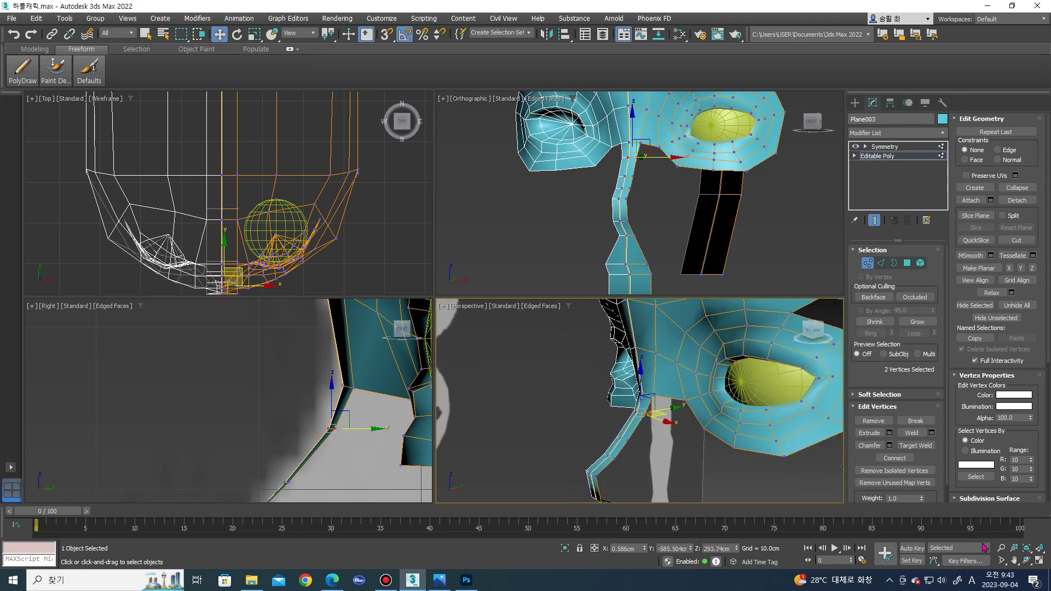
key(alt+w)
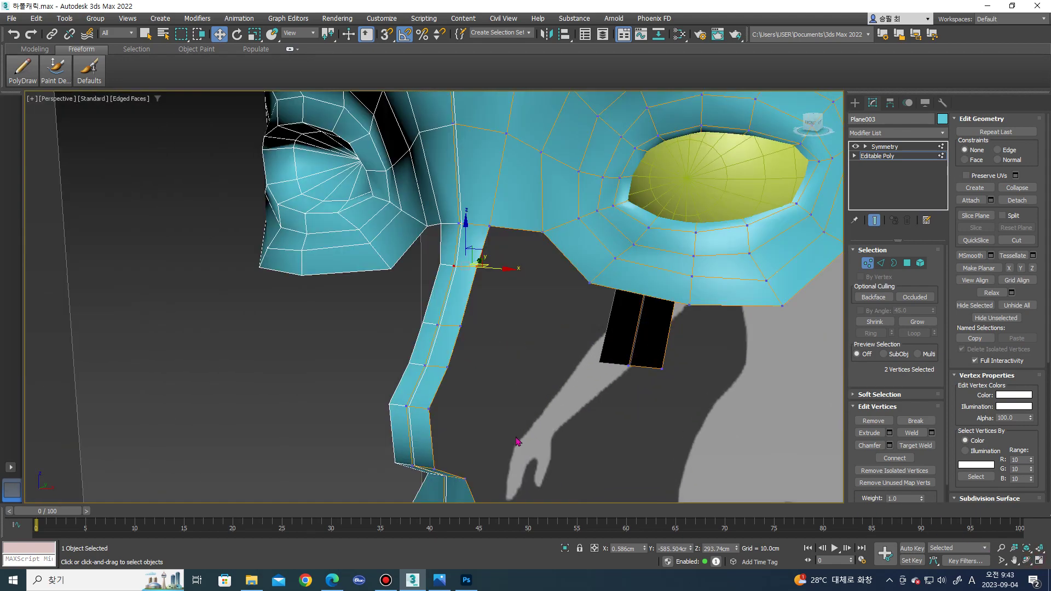
key(2)
click(434, 441)
alt+middle_drag(432, 437, 484, 437)
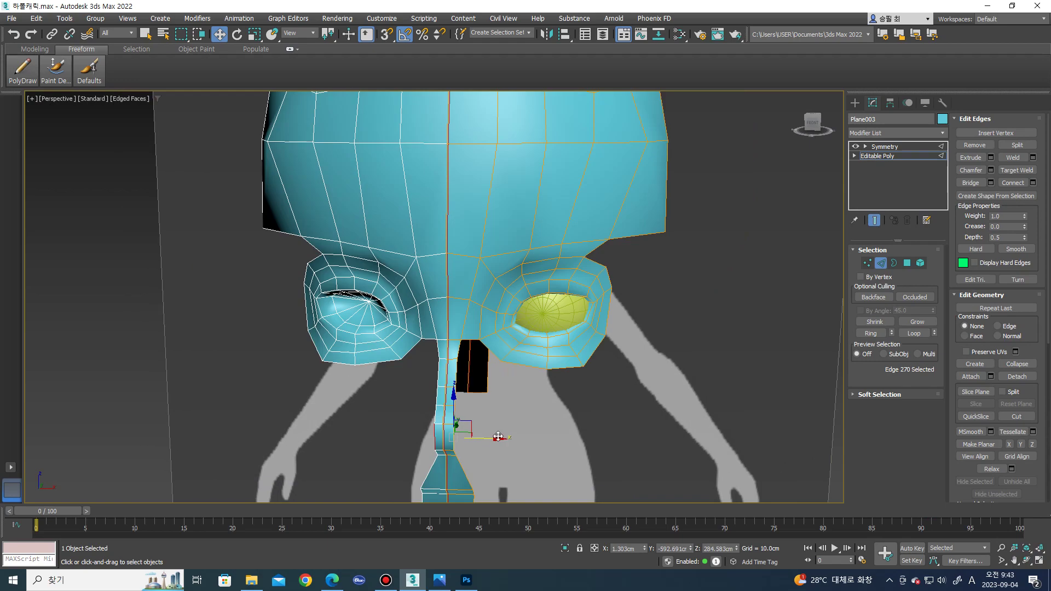
- Bring the nose strip back into view from the side and restore the four-viewport layout
key(f)
scroll(475, 310, down, 3)
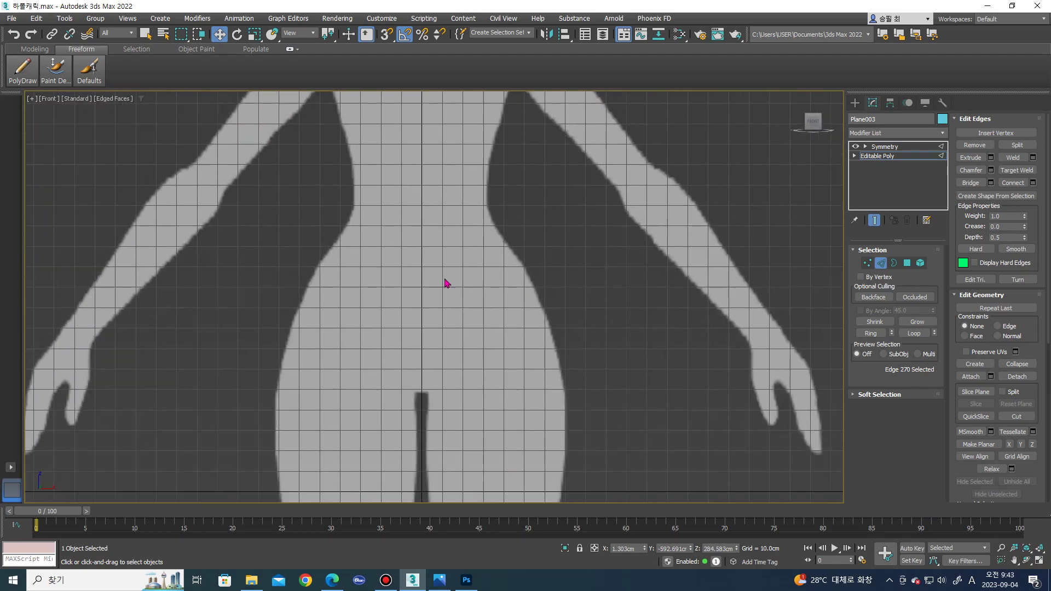
middle_drag(474, 310, 377, 328)
scroll(376, 311, up, 4)
scroll(376, 311, up, 2)
scroll(378, 312, up, 2)
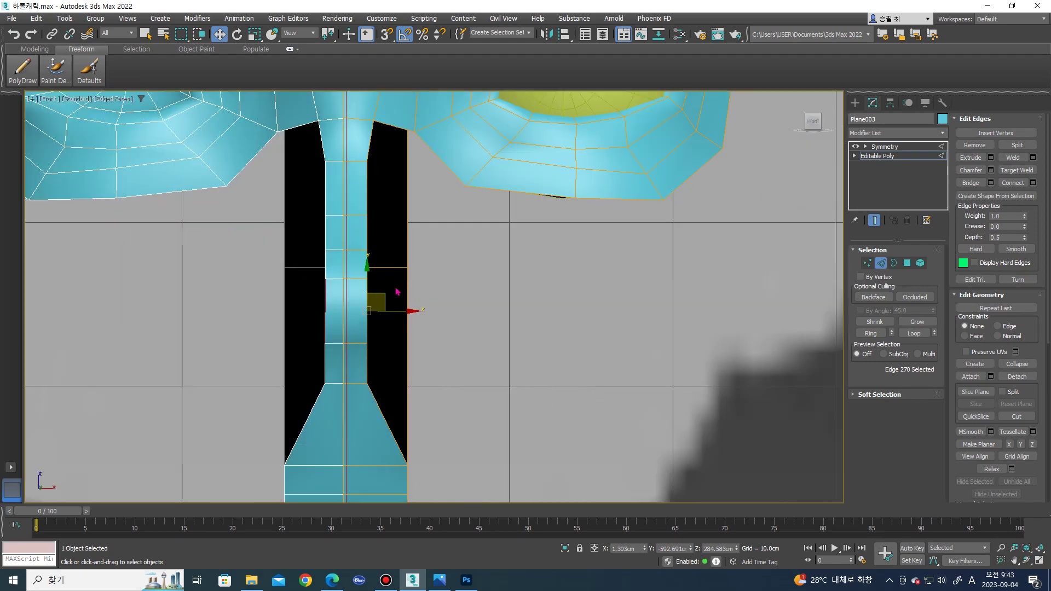
scroll(383, 328, down, 3)
alt+middle_drag(383, 338, 378, 332)
scroll(379, 329, up, 2)
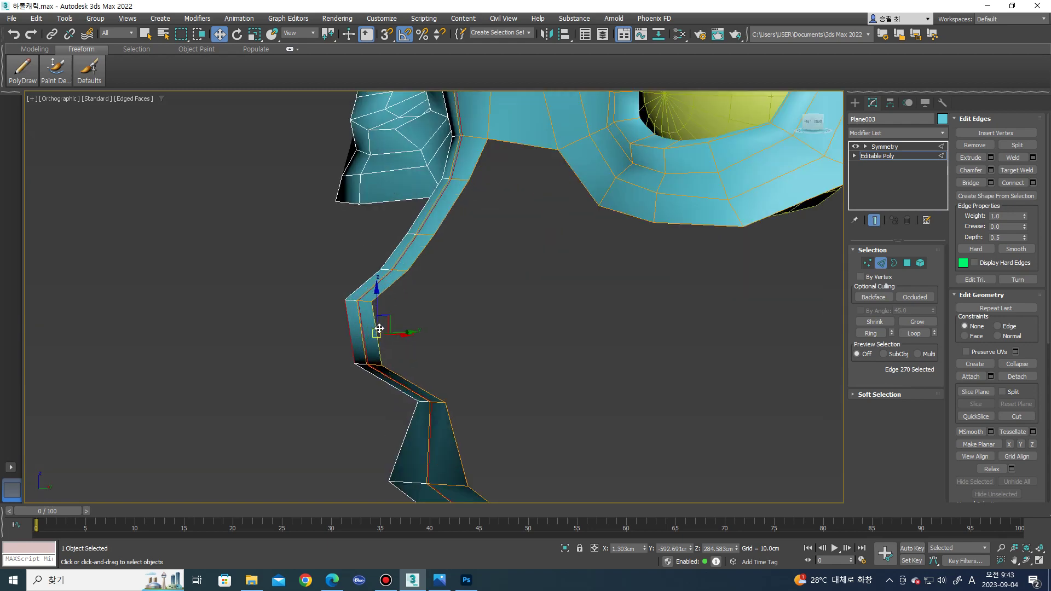
click(1039, 560)
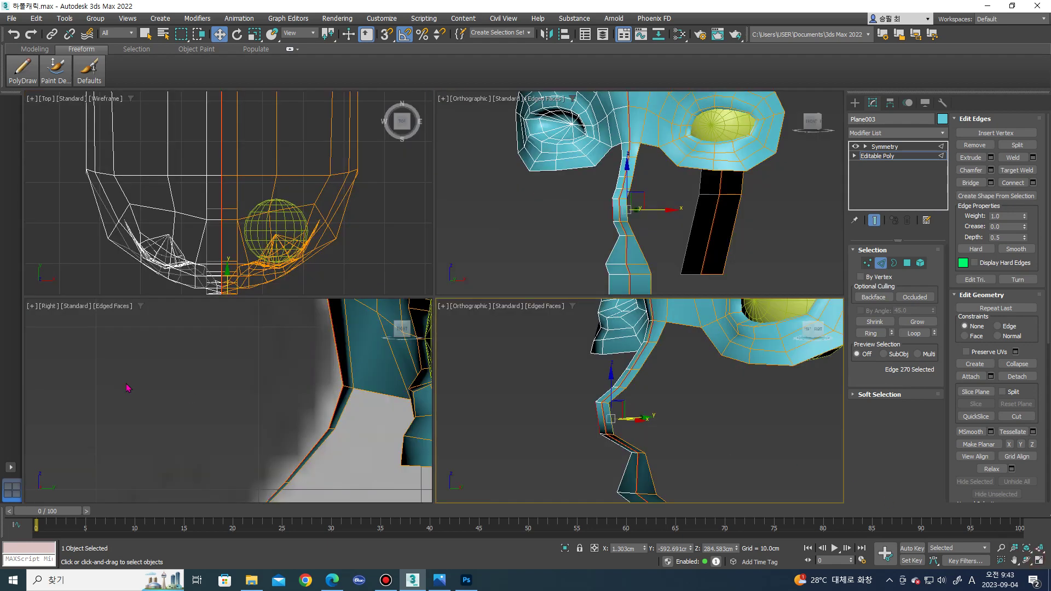
scroll(277, 345, up, 3)
scroll(203, 428, up, 3)
- Connect the two parallel edges at the nose strip's bend with a new edge
key(1)
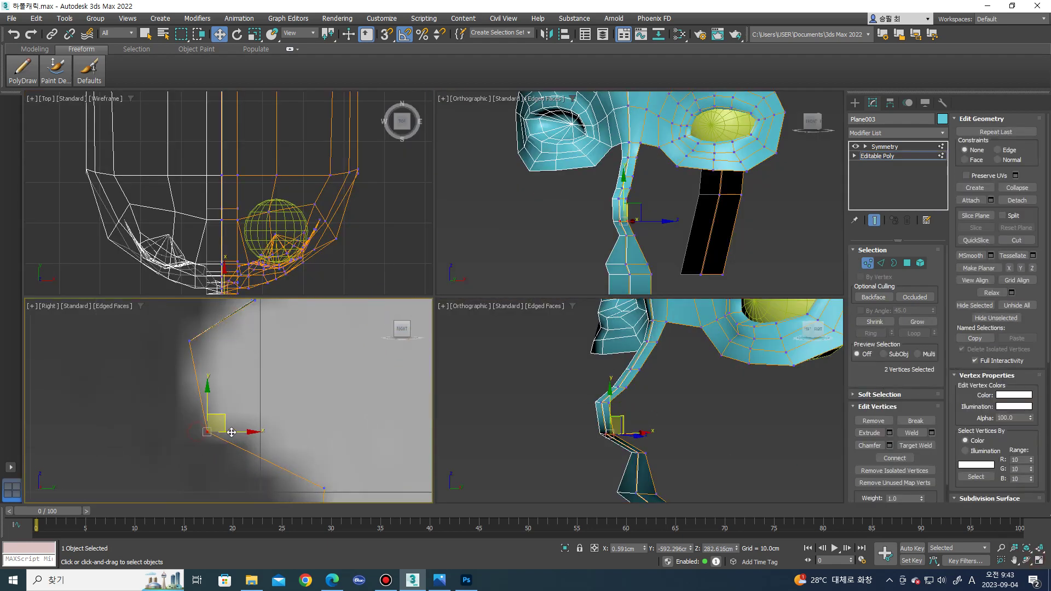
scroll(268, 421, up, 2)
key(2)
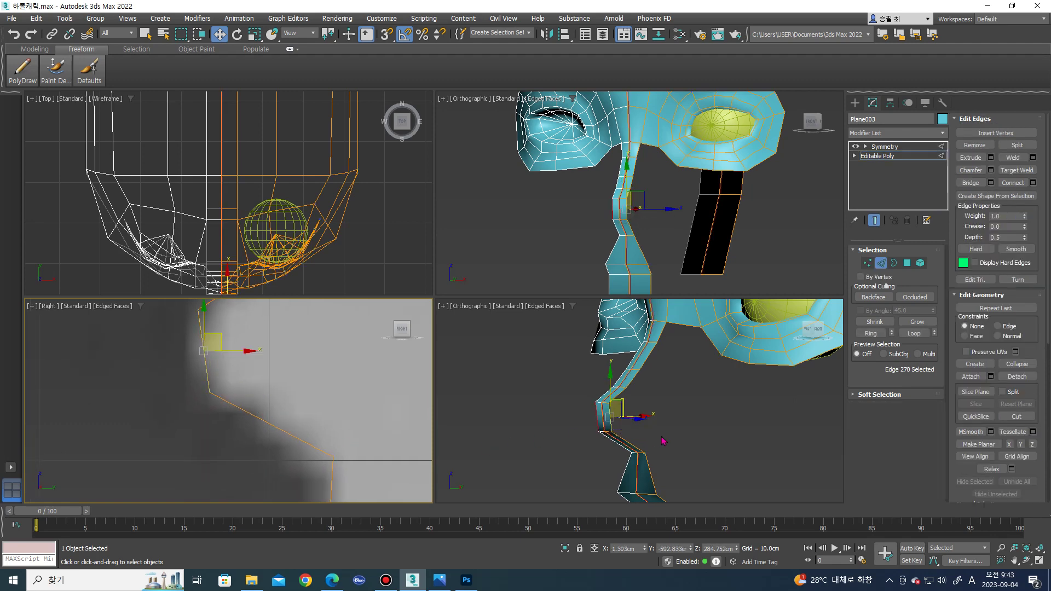
scroll(607, 452, up, 2)
click(621, 446)
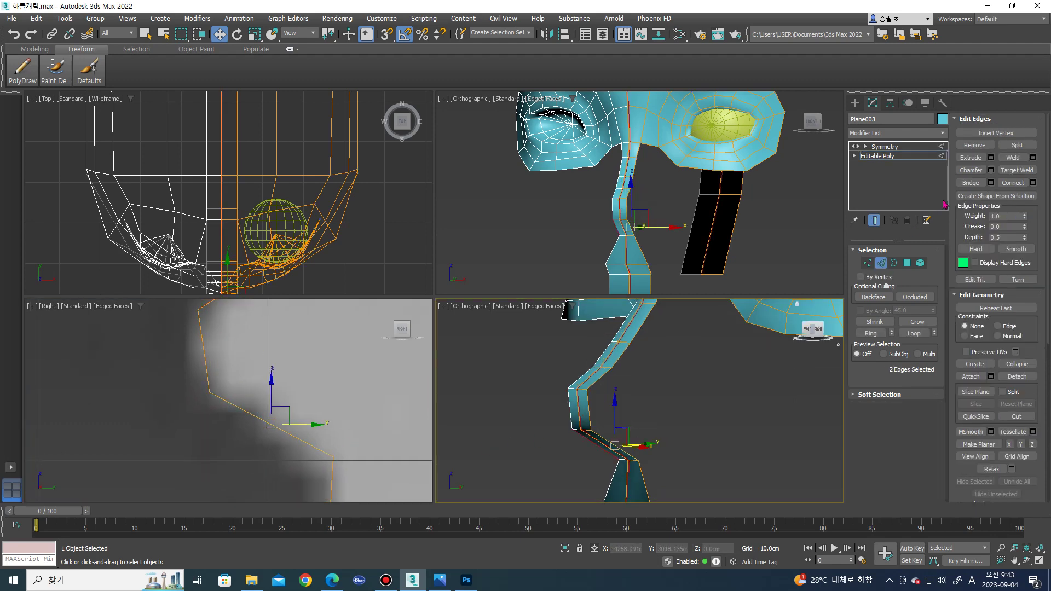
click(1033, 183)
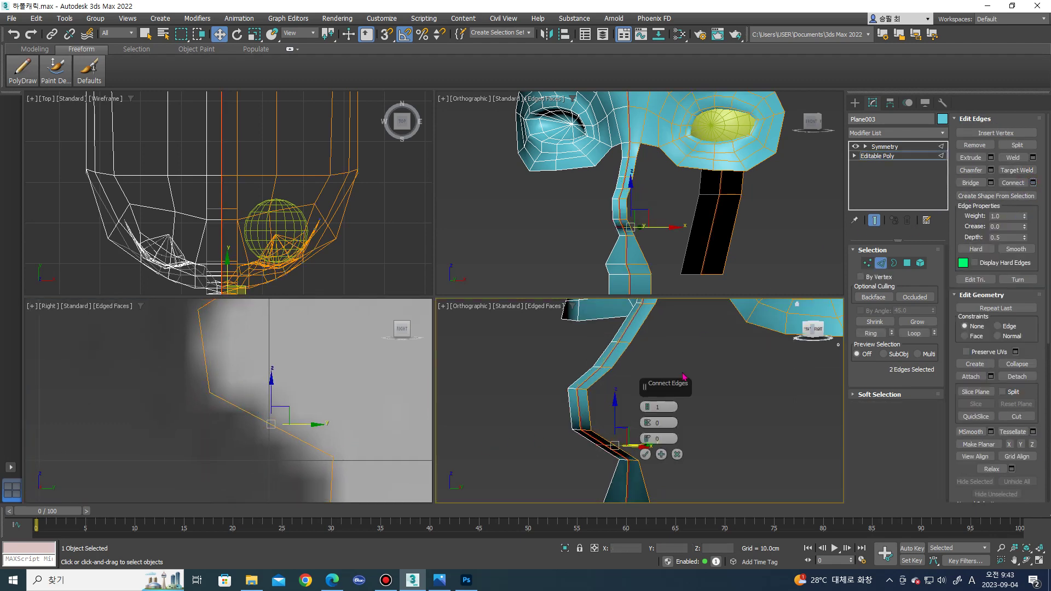
click(652, 442)
- Lower the new bend vertex in the side view to sharpen the nose profile
key(1)
middle_drag(291, 484, 254, 464)
click(295, 434)
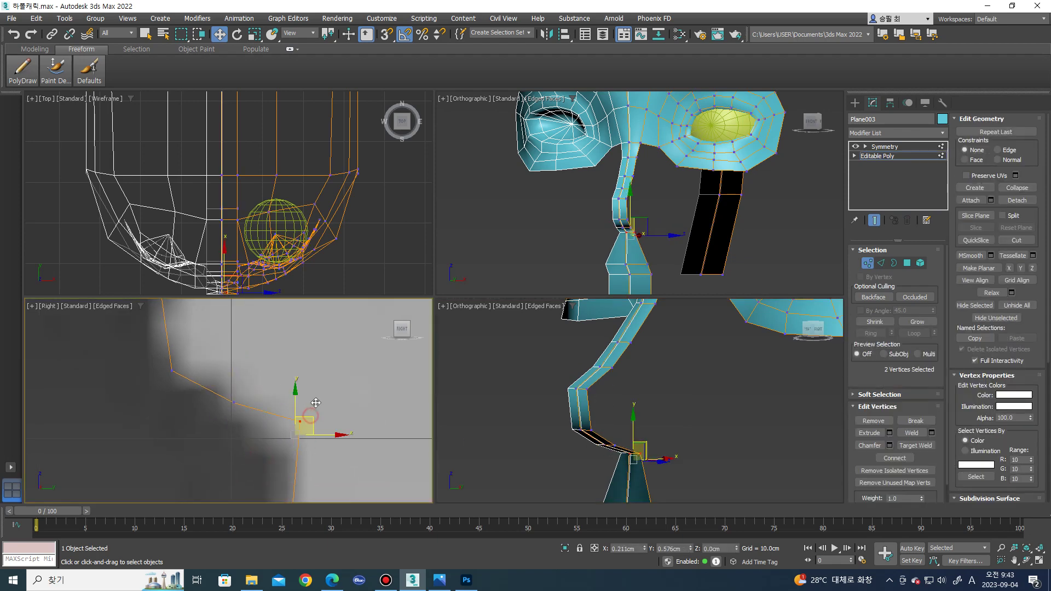
click(233, 403)
drag(253, 391, 252, 402)
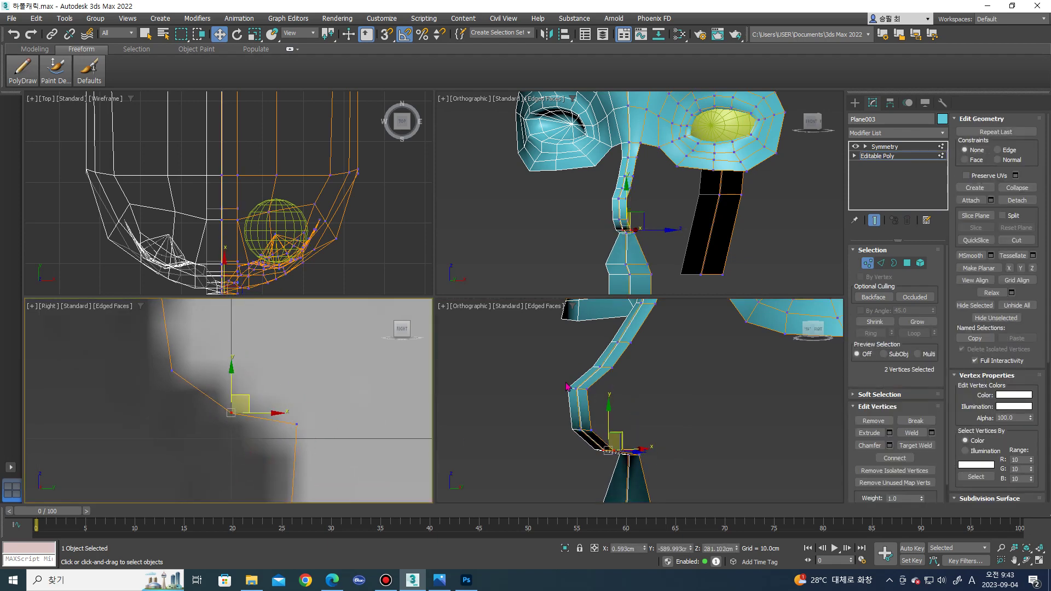
click(592, 410)
key(2)
alt+middle_drag(592, 410, 633, 418)
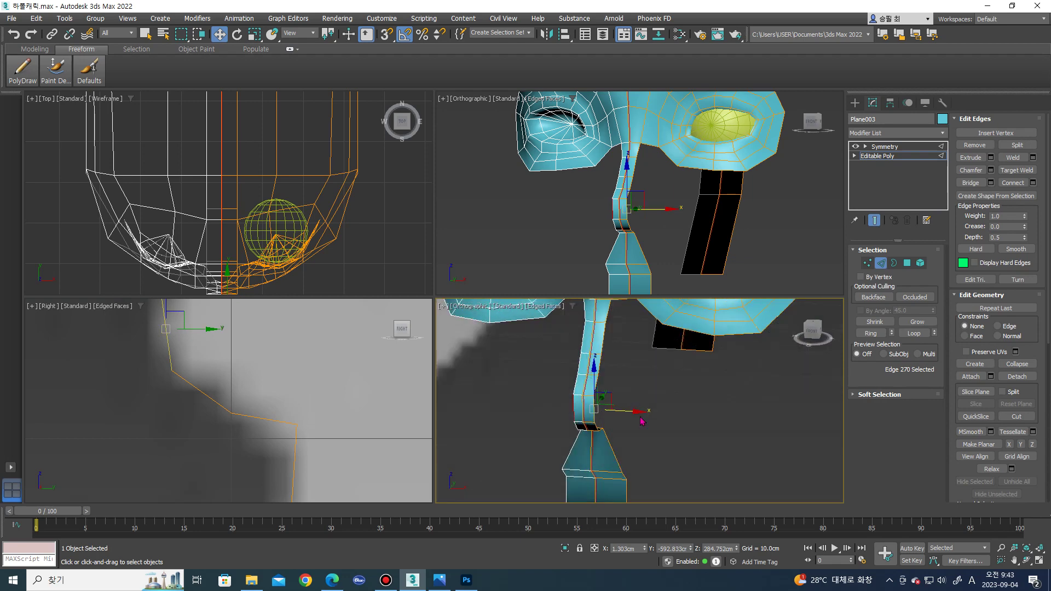
mouse_move(630, 228)
middle_down()
mouse_move(646, 236)
mouse_move(651, 220)
middle_up()
key(f)
scroll(652, 219, up, 3)
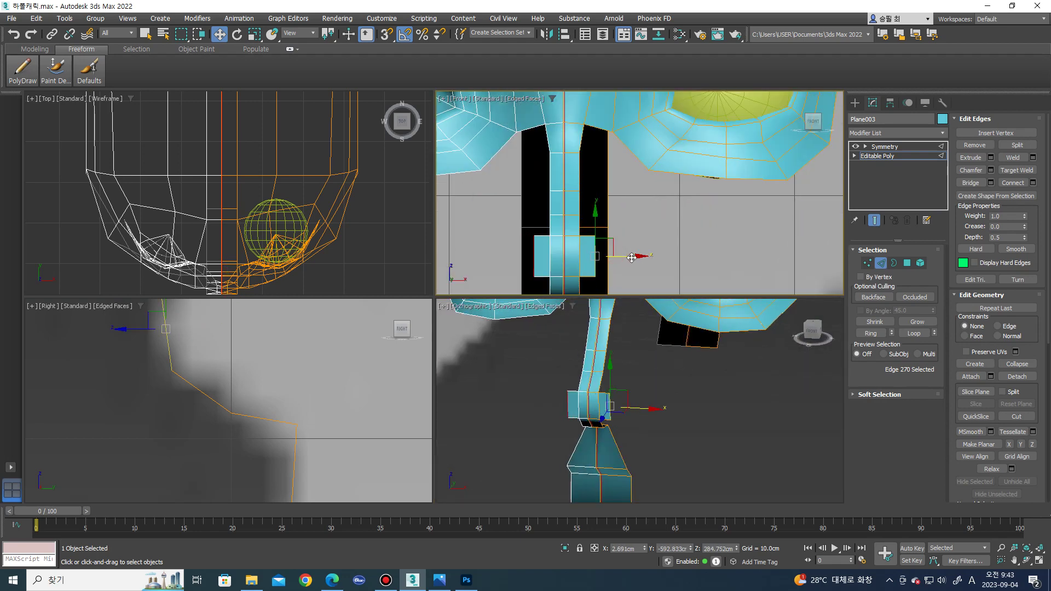
- Extrude two rows of faces sideways from the neck edge to start the jaw strip
alt+middle_drag(632, 257, 600, 251)
shift+drag(623, 256, 679, 255)
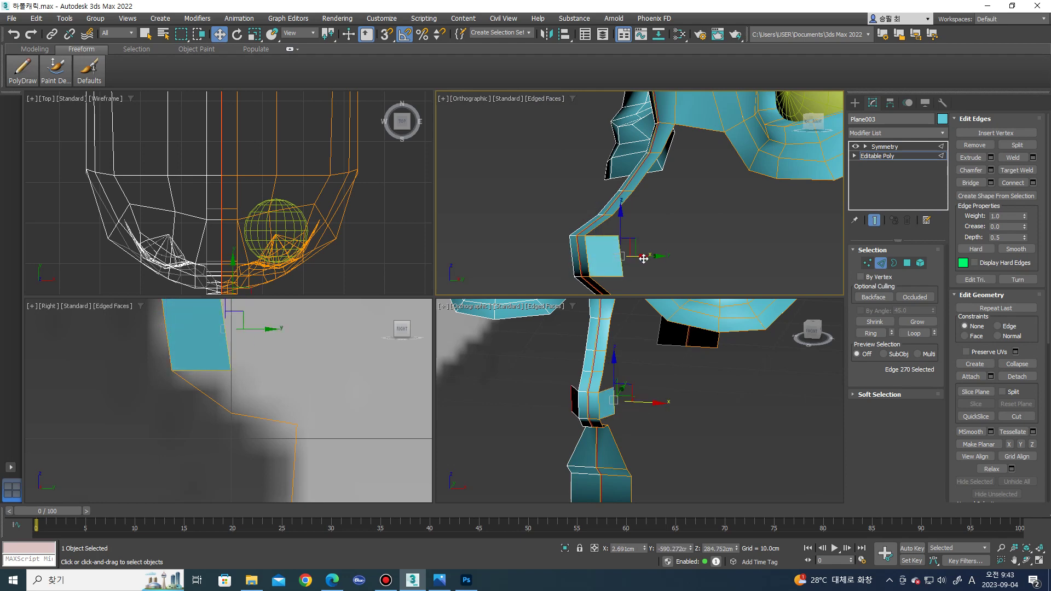
alt+middle_drag(679, 256, 683, 280)
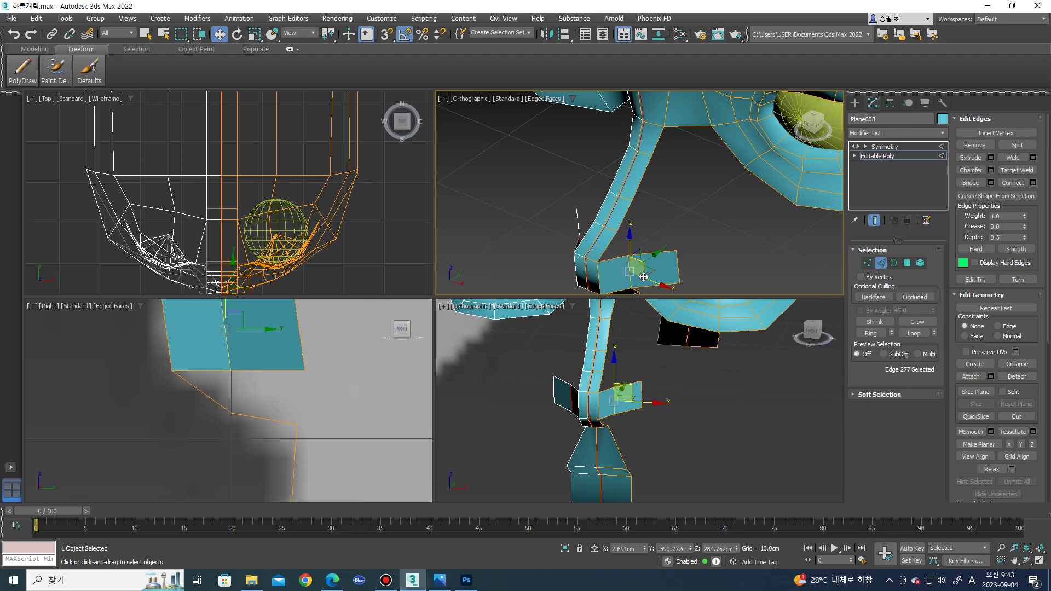
shift+drag(691, 272, 657, 285)
alt+middle_drag(657, 284, 685, 218)
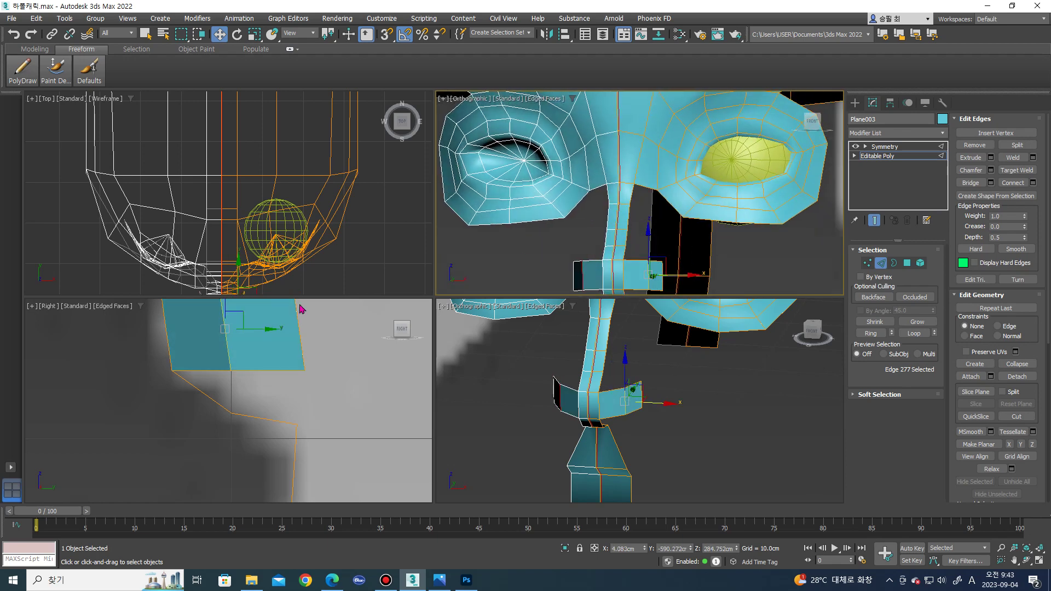
- Stretch the jaw strip by moving its end edge in the side view
scroll(309, 345, down, 3)
scroll(309, 345, up, 2)
middle_drag(679, 263, 675, 262)
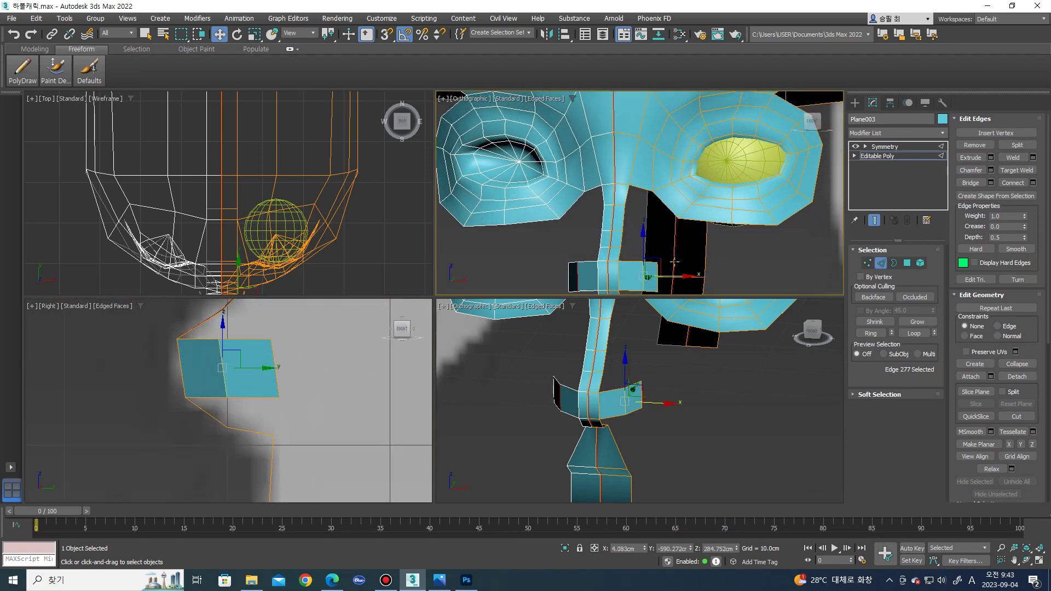
click(660, 278)
middle_drag(295, 360, 296, 359)
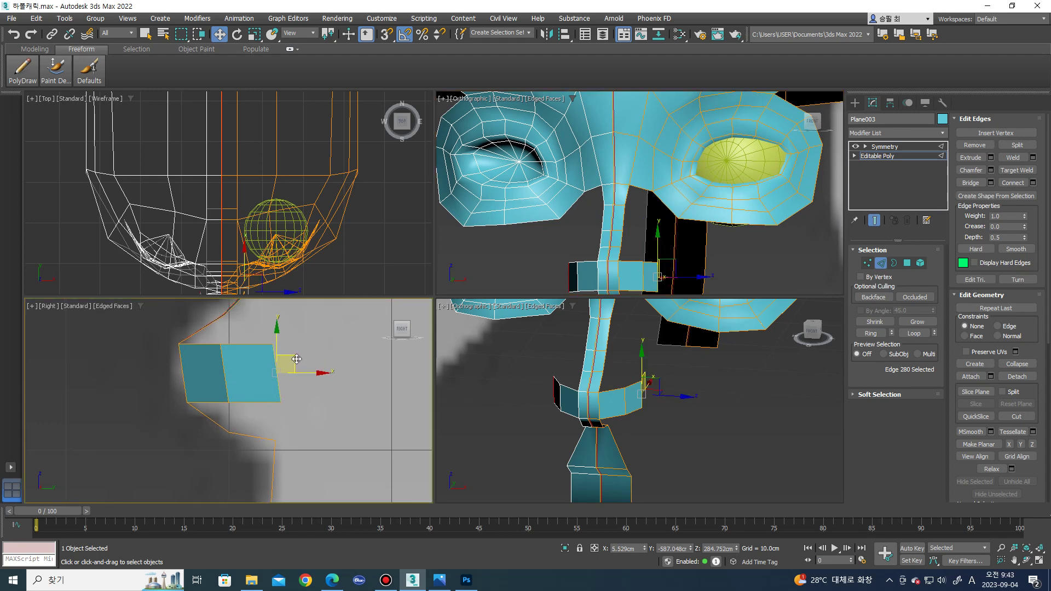
drag(298, 359, 326, 360)
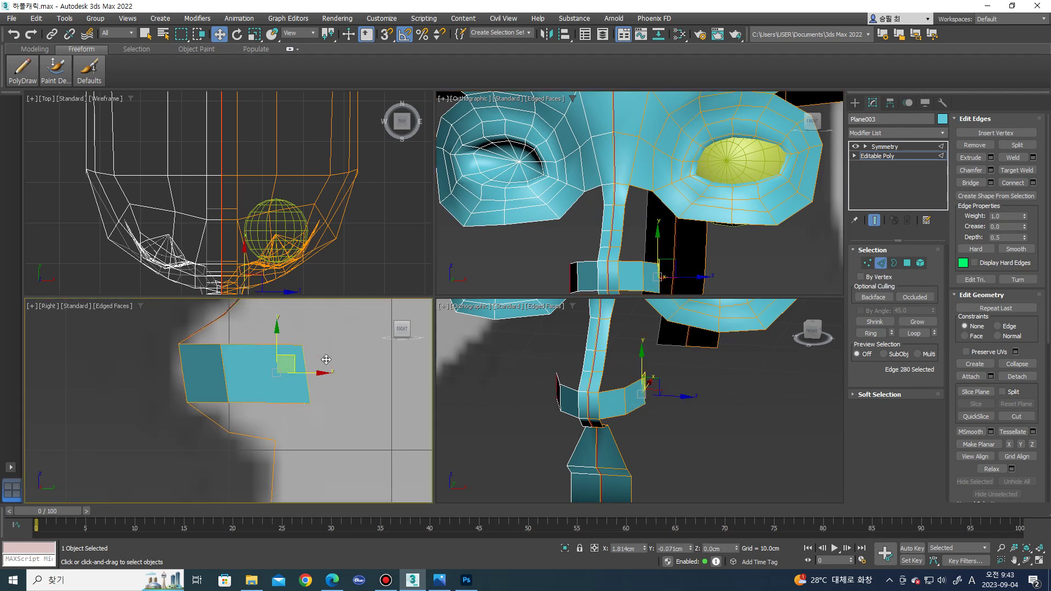
- Move the strip's top corner and lower middle vertices so its inner edge stands vertical
key(1)
click(323, 347)
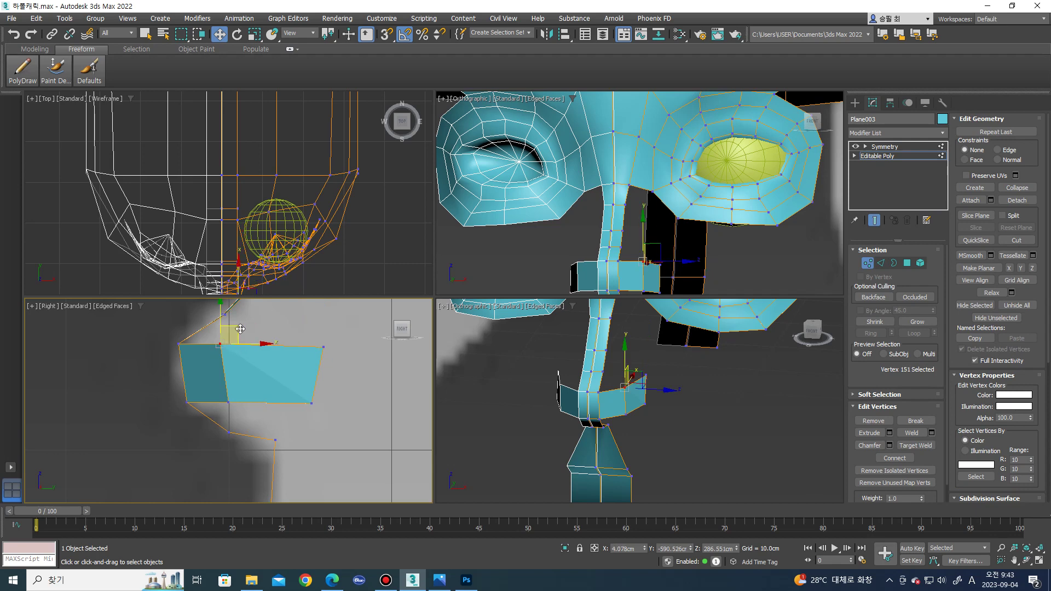
drag(238, 333, 262, 333)
ctrl+click(228, 402)
drag(228, 403, 238, 401)
- Split the jaw strip with a new vertical edge and select its two top edges
alt+middle_drag(772, 411, 712, 394)
scroll(672, 419, up, 3)
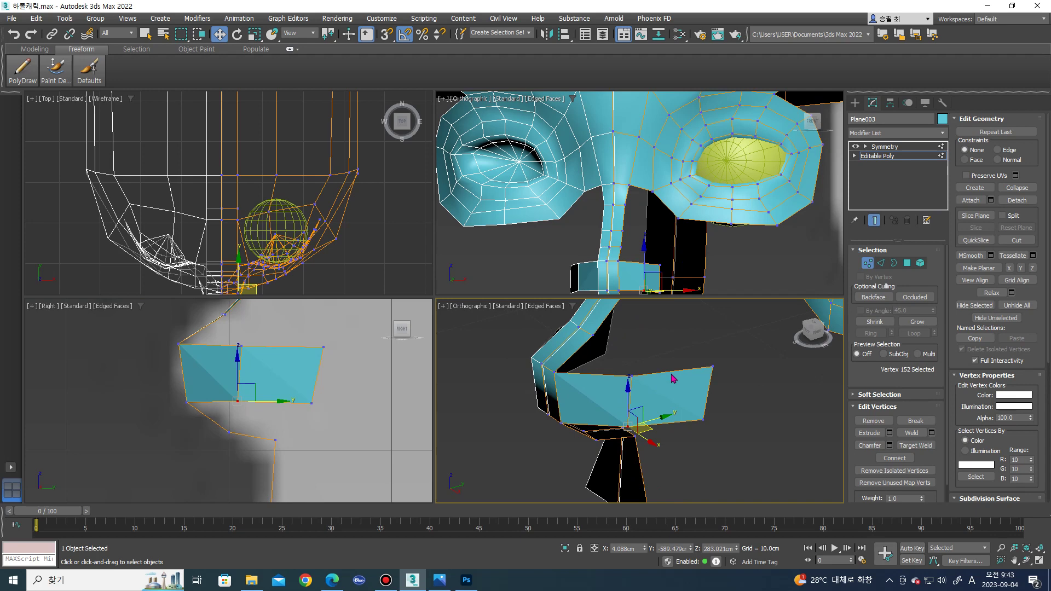
key(2)
click(672, 420)
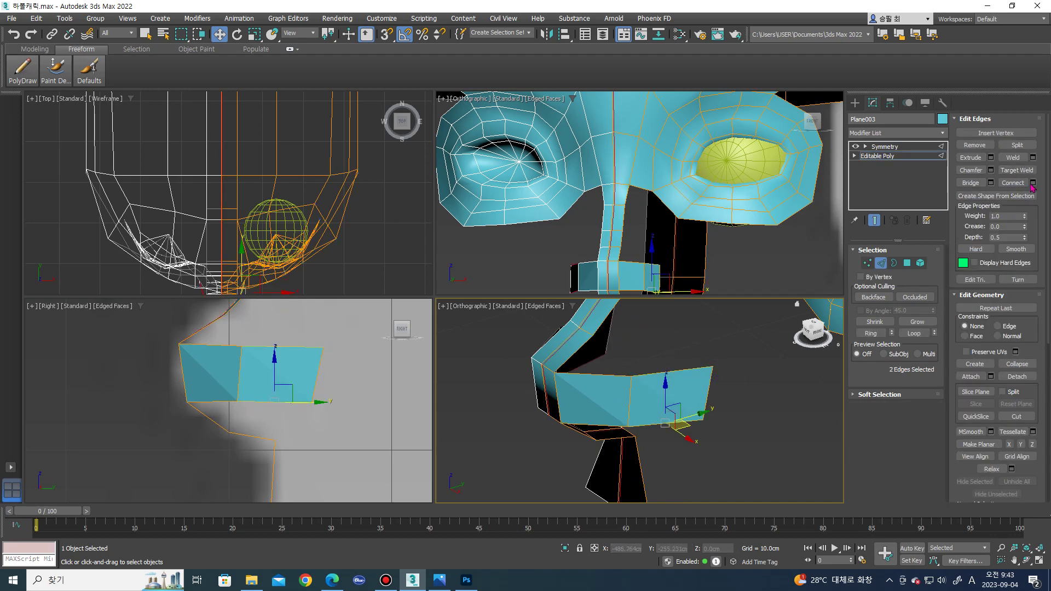
click(646, 438)
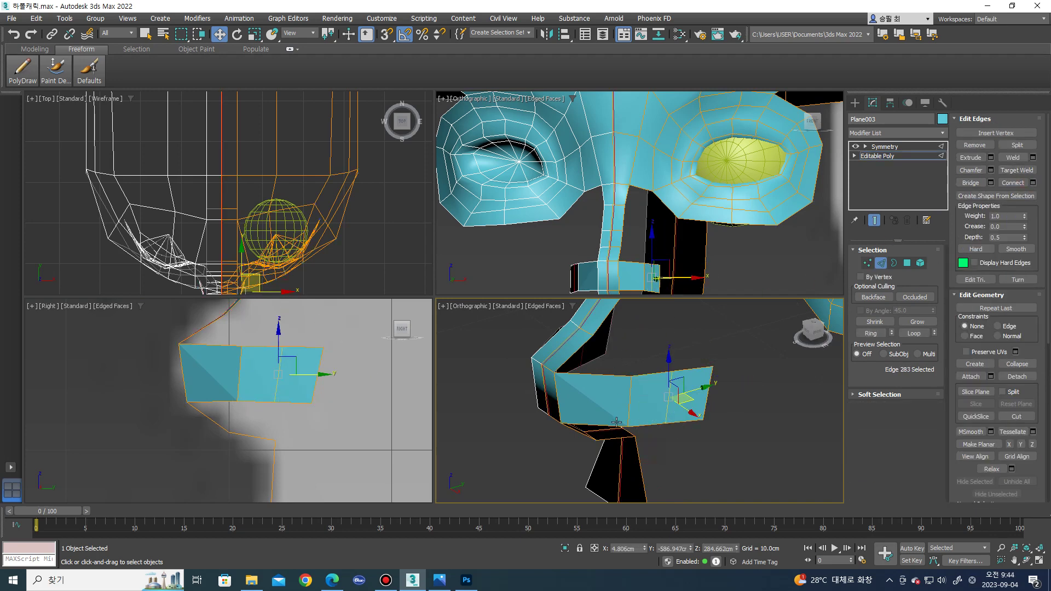
click(605, 379)
alt+middle_drag(646, 353, 858, 256)
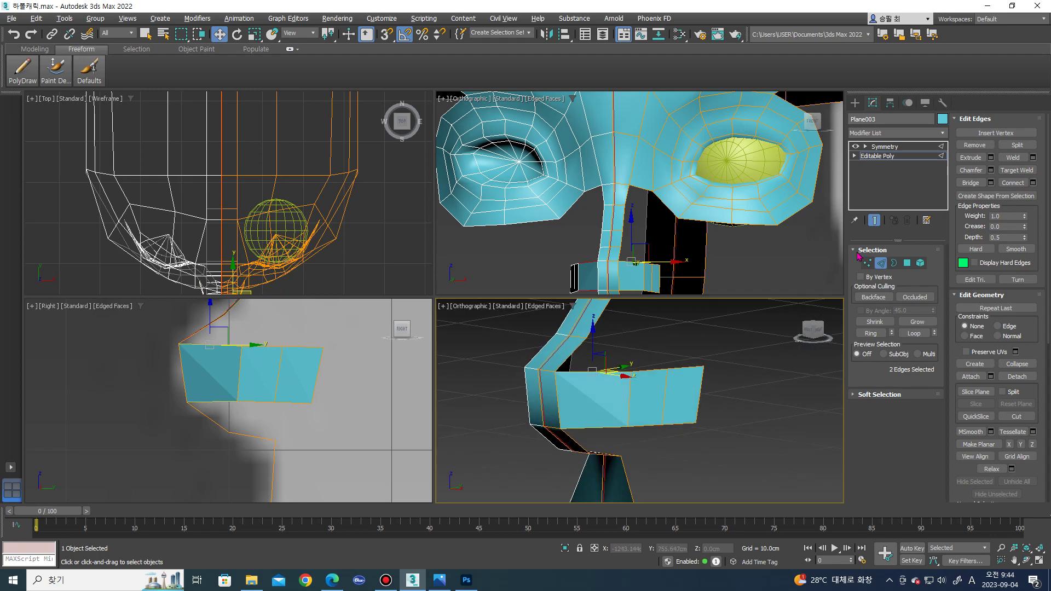
- Connect the selected top edges with a new edge across the jaw strip
click(1032, 182)
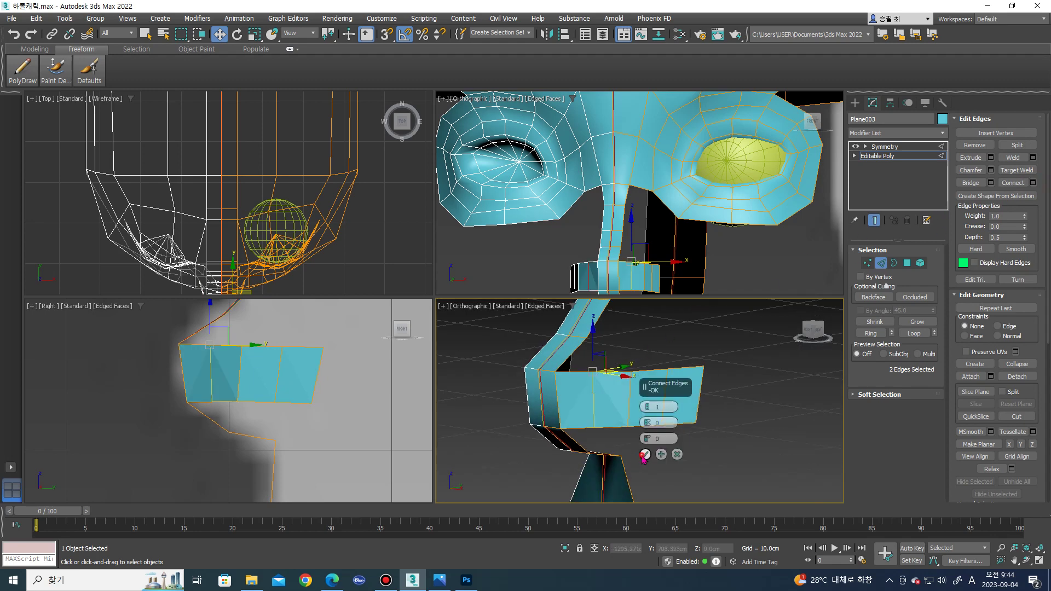
click(645, 454)
mouse_move(646, 438)
alt+middle_down()
mouse_move(662, 406)
mouse_move(630, 384)
alt+middle_up()
scroll(640, 235, up, 2)
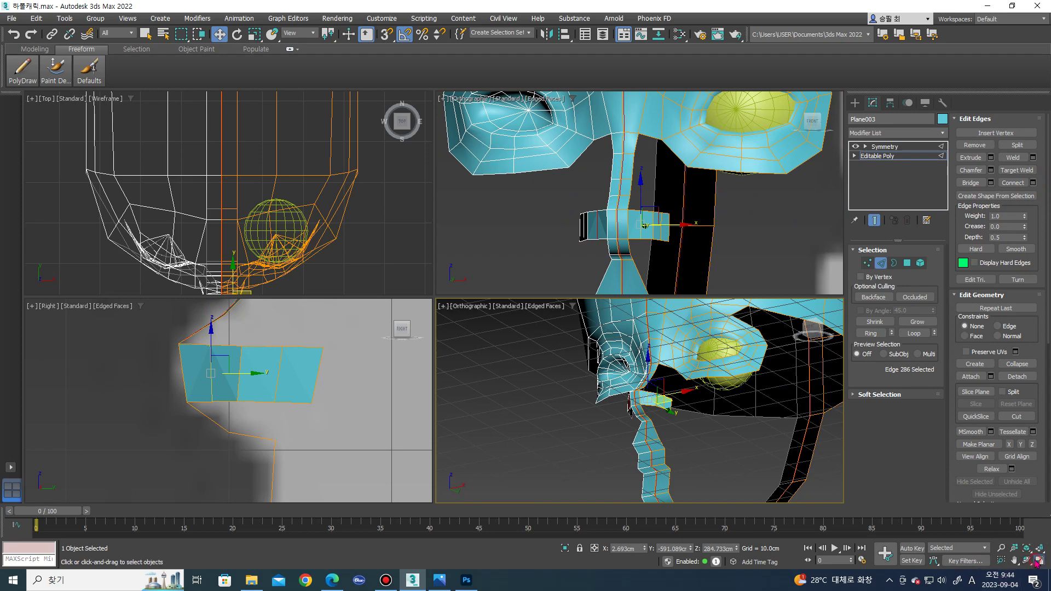
- Maximize the perspective view and orbit around the jaw and lip strip
click(1038, 562)
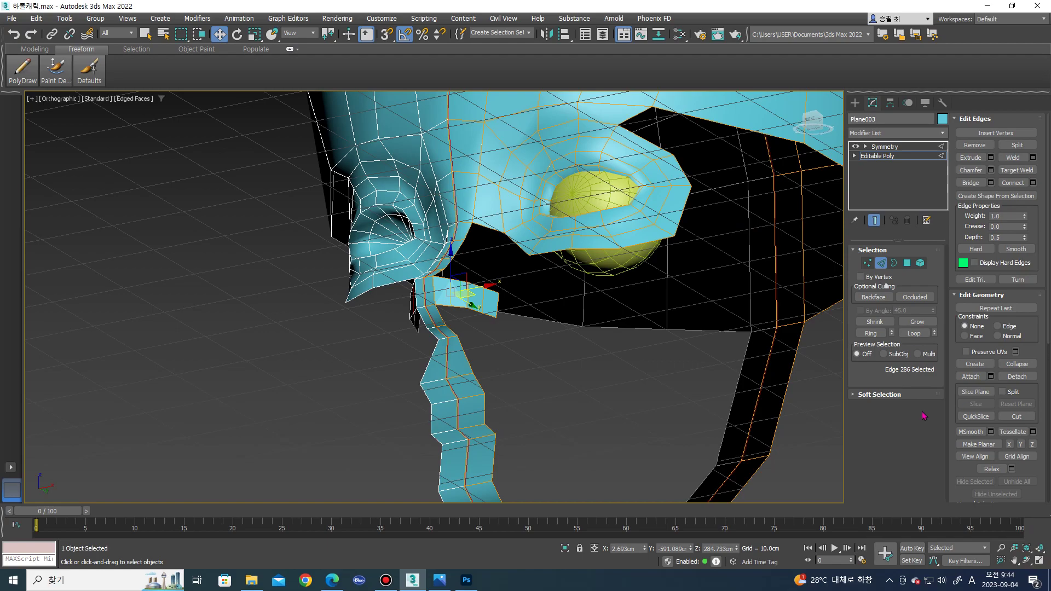
mouse_move(388, 334)
alt+middle_down()
mouse_move(468, 294)
mouse_move(460, 290)
alt+middle_up()
scroll(460, 291, up, 3)
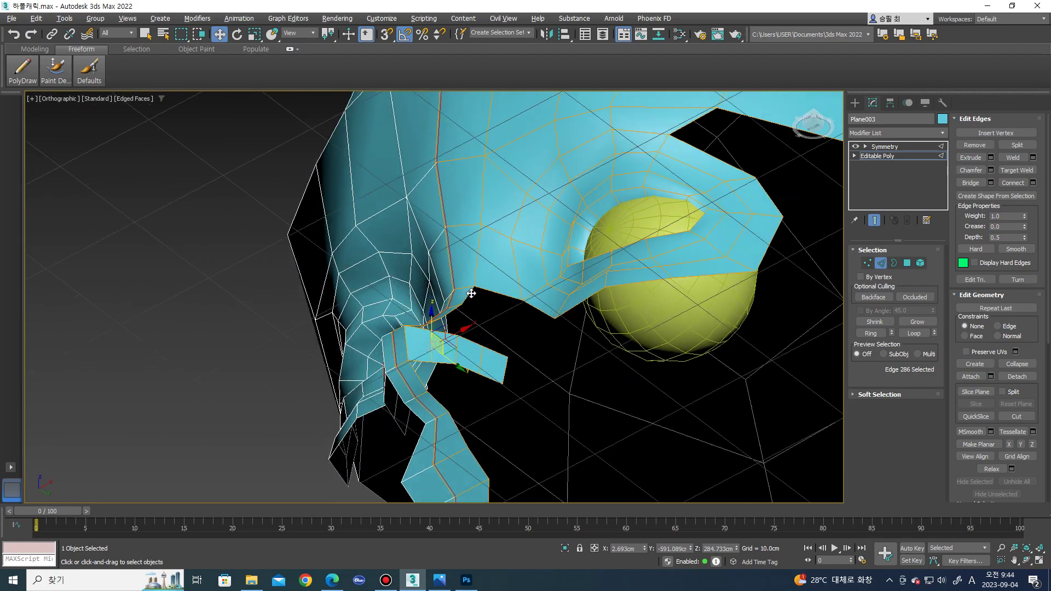
scroll(436, 391, up, 1)
click(430, 386)
scroll(432, 389, up, 2)
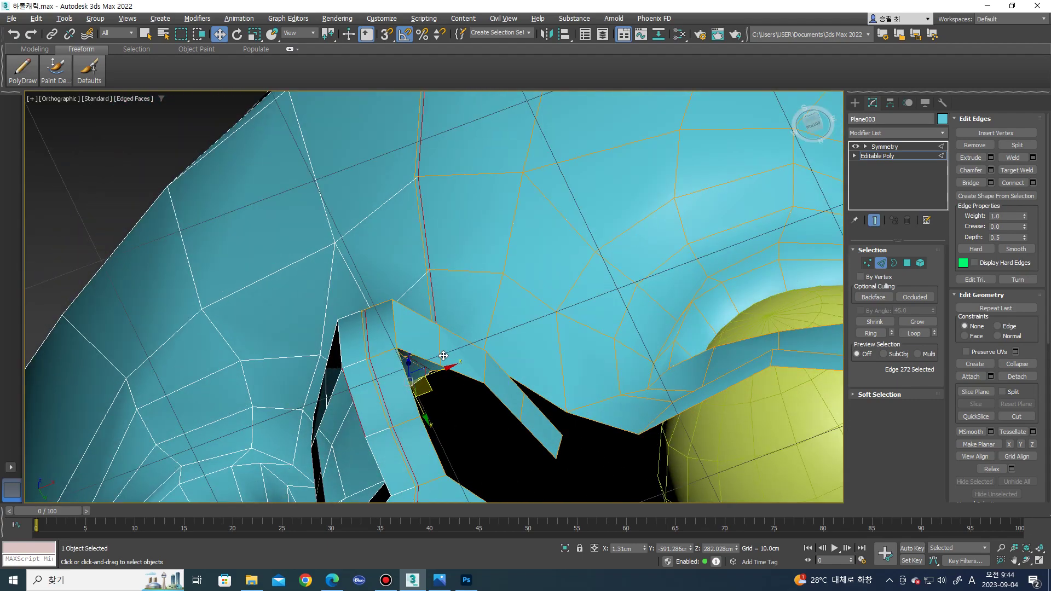
scroll(443, 410, up, 1)
mouse_move(436, 405)
alt+middle_down()
mouse_move(421, 378)
mouse_move(512, 276)
alt+middle_up()
- Shift-drag the descending strip's outer edges out into a new row of faces
click(512, 209)
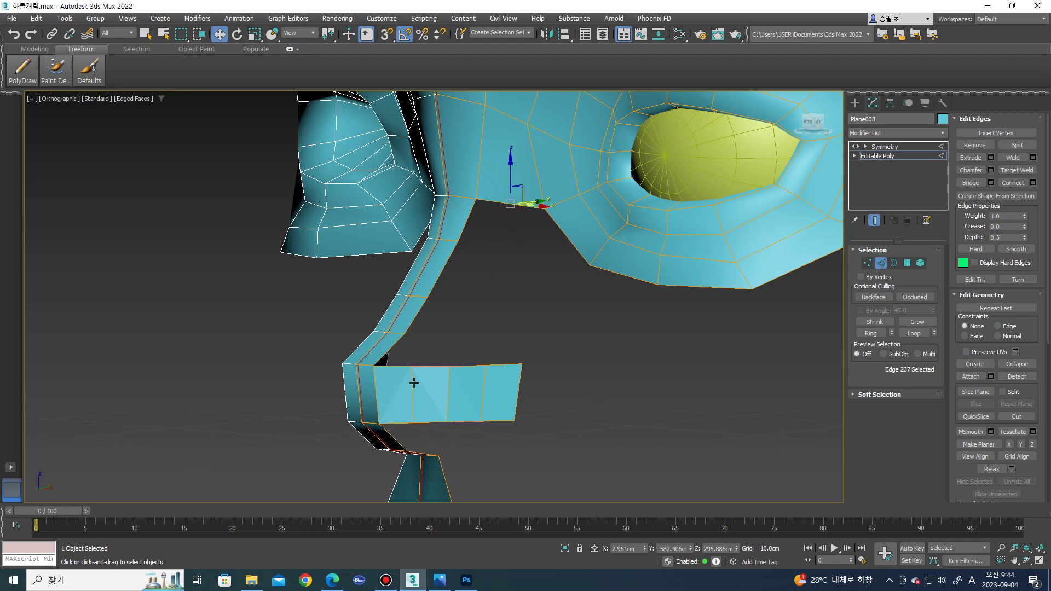
click(449, 261)
ctrl+click(399, 346)
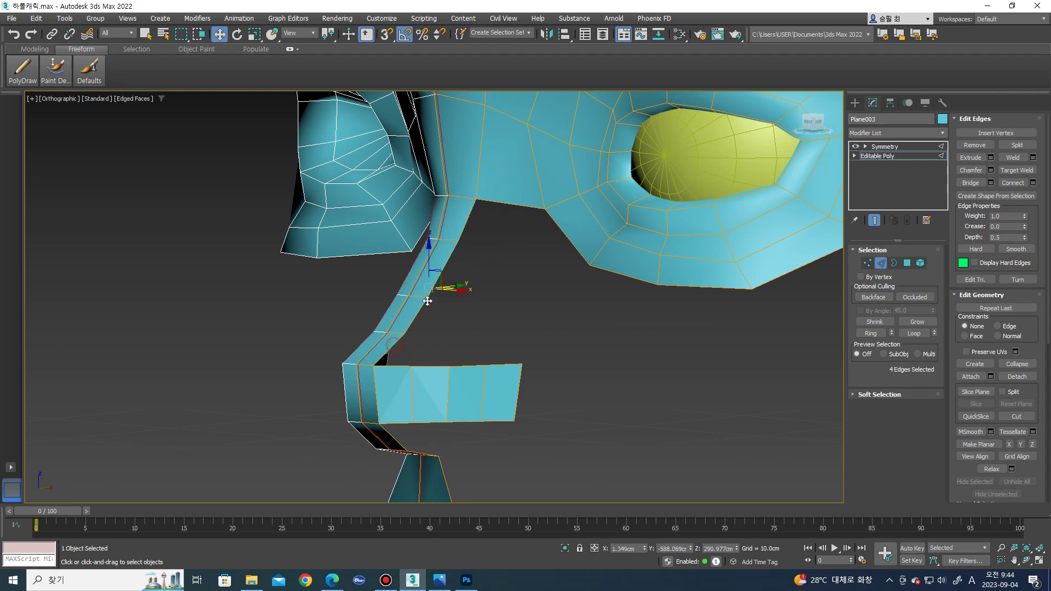
alt+middle_drag(399, 346, 438, 311)
shift+drag(449, 290, 507, 298)
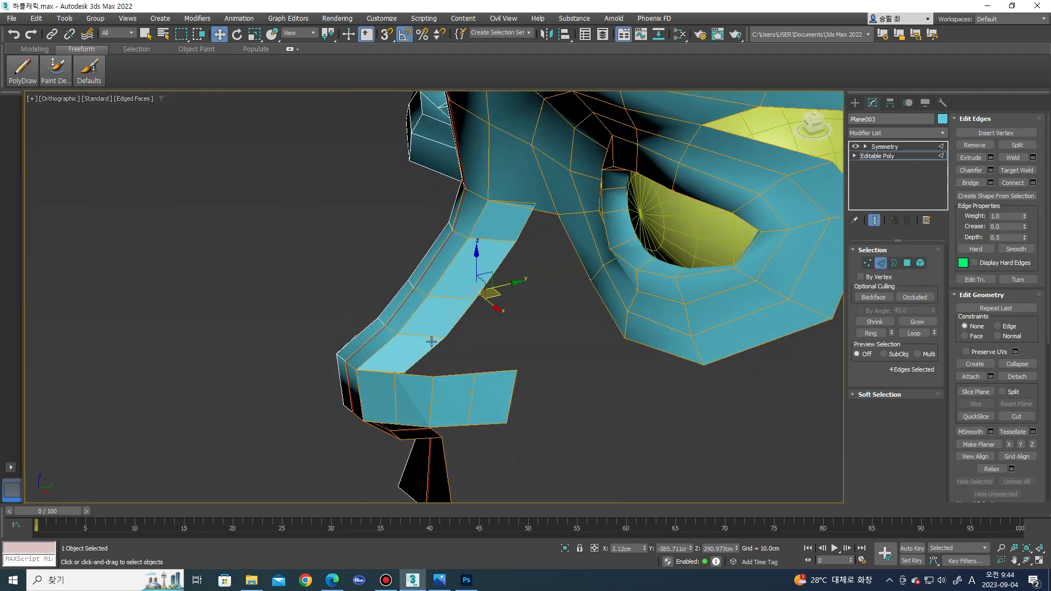
- Inspect the new row, selecting its corner vertices and upper edges of the descending strip
key(1)
click(402, 374)
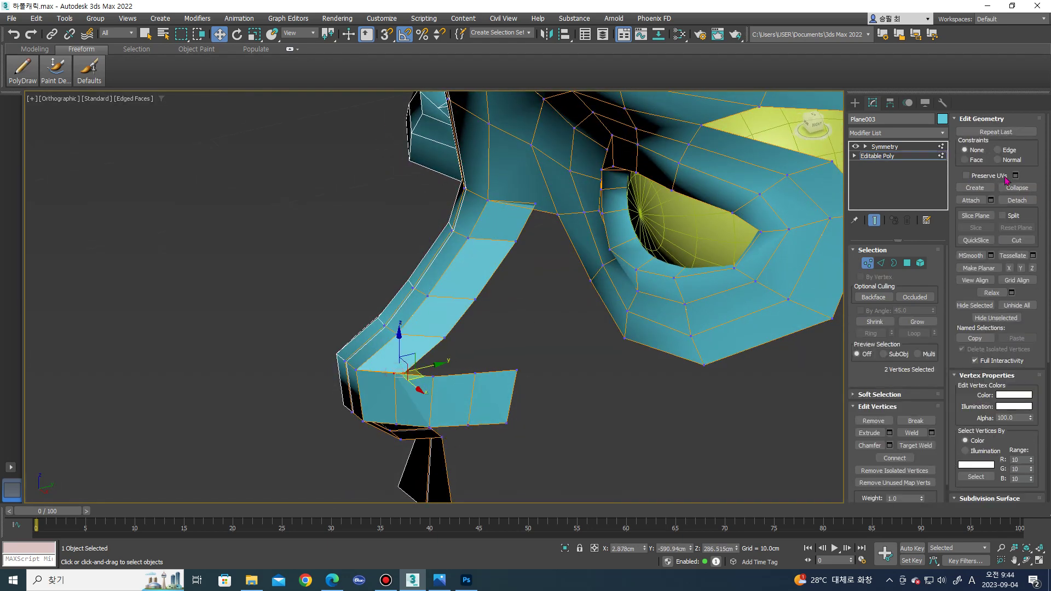
alt+middle_drag(347, 412, 389, 405)
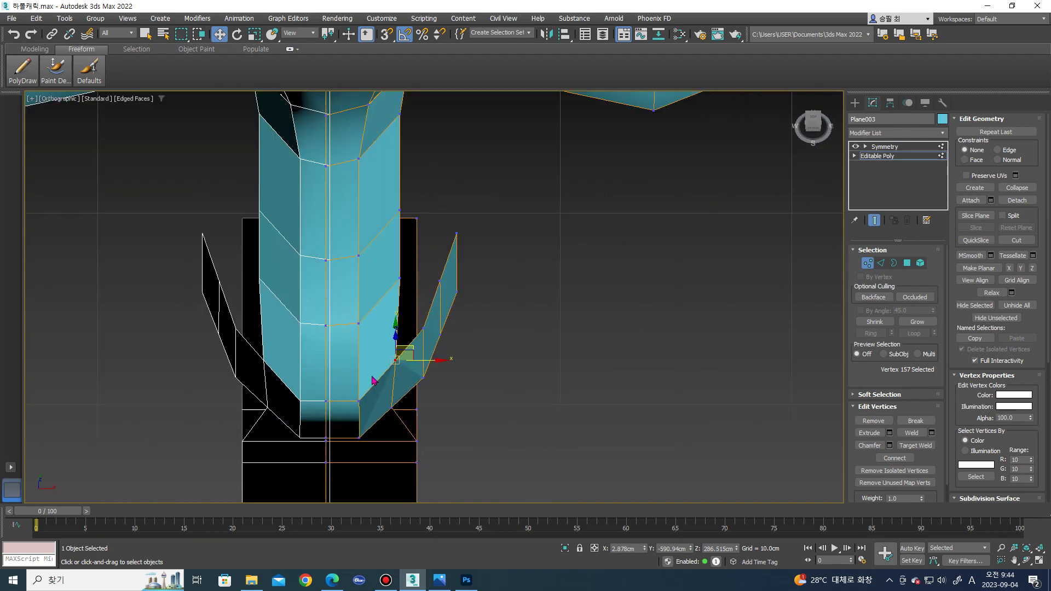
key(2)
click(389, 405)
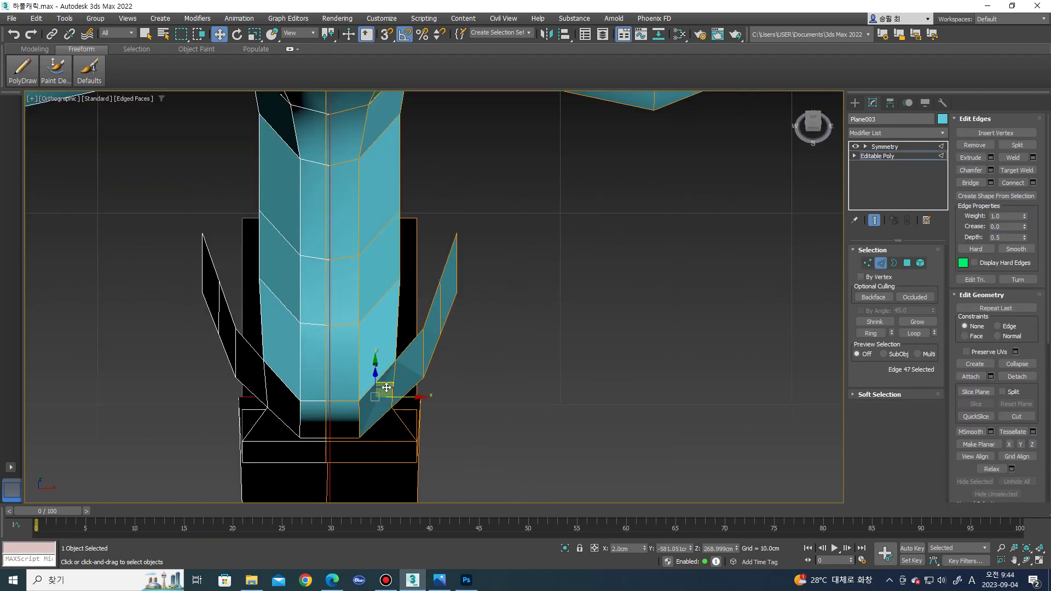
click(351, 410)
mouse_move(350, 410)
alt+middle_down()
mouse_move(404, 410)
mouse_move(414, 318)
mouse_move(433, 285)
mouse_move(430, 300)
alt+middle_up()
click(430, 300)
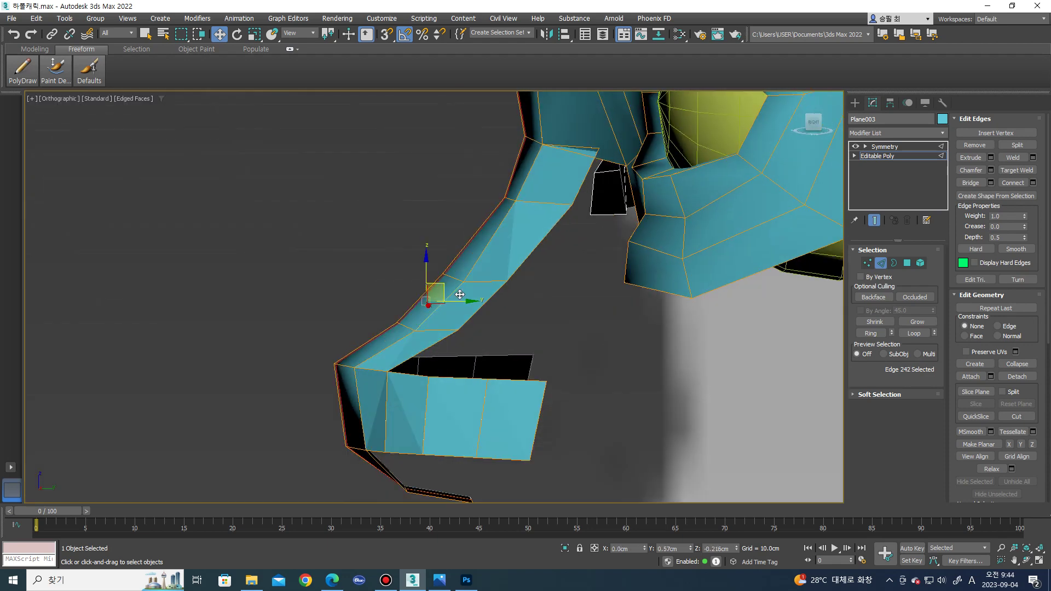
click(550, 188)
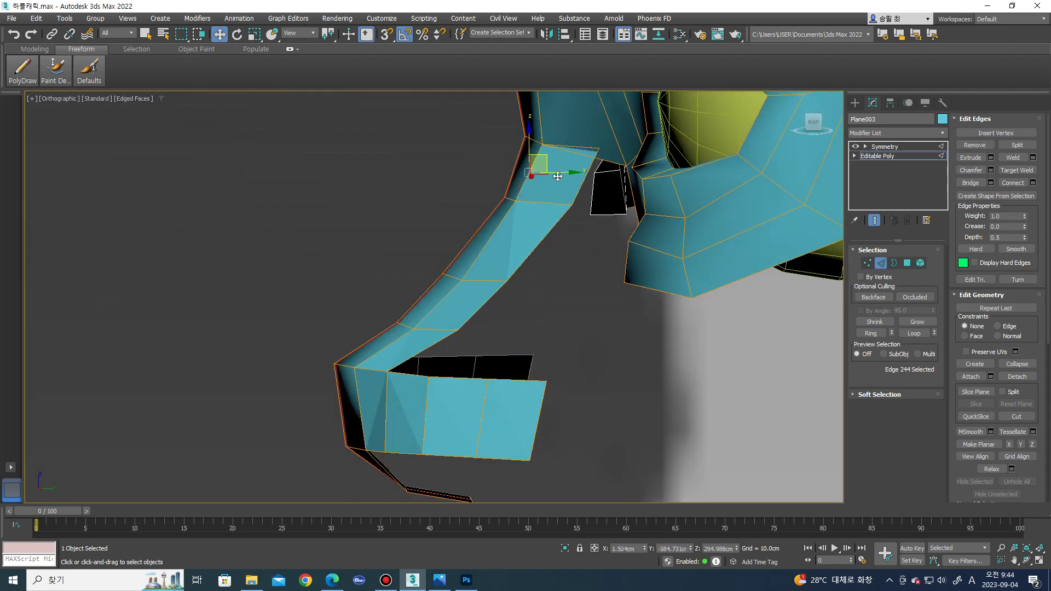
mouse_move(558, 177)
alt+middle_down()
mouse_move(570, 228)
mouse_move(556, 235)
mouse_move(578, 264)
mouse_move(537, 278)
mouse_move(561, 278)
mouse_move(549, 287)
alt+middle_up()
scroll(578, 237, up, 2)
- Orbit between side and front views of the nose bridge and eye socket
key(1)
scroll(577, 264, up, 2)
key(2)
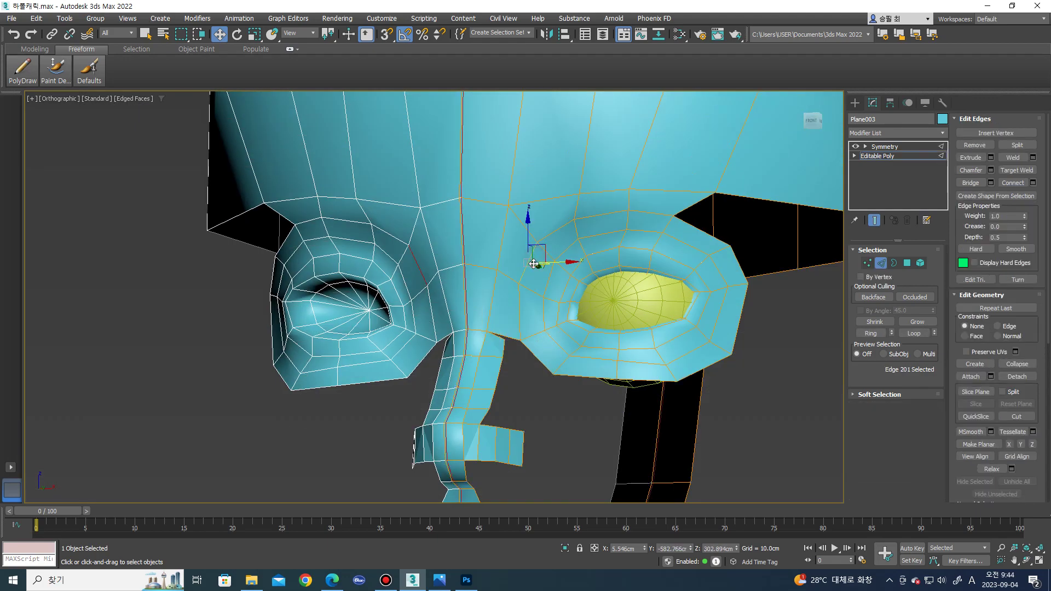
scroll(553, 274, up, 3)
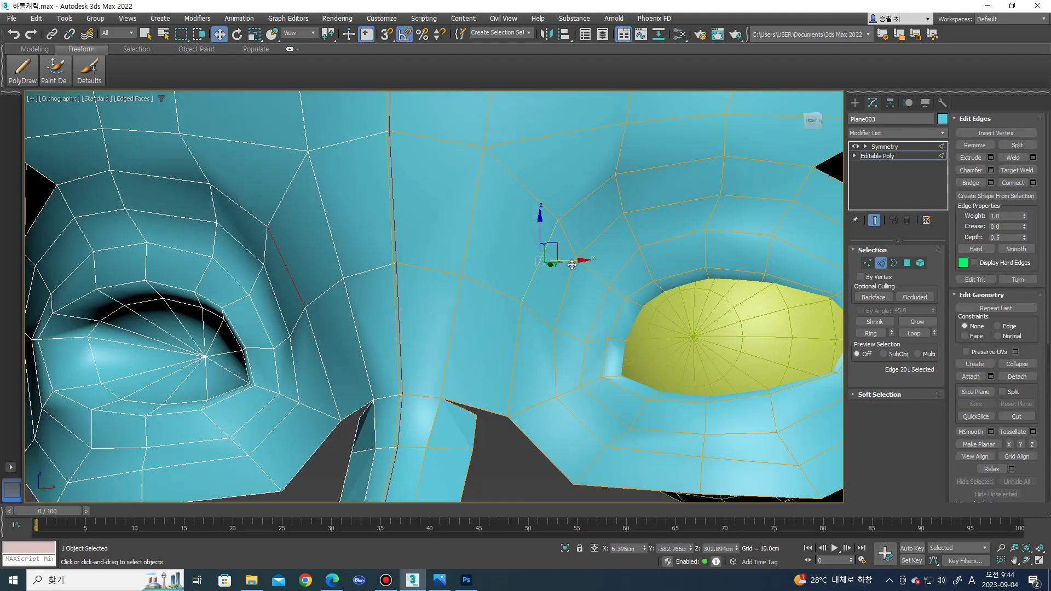
scroll(570, 257, down, 3)
scroll(591, 233, up, 3)
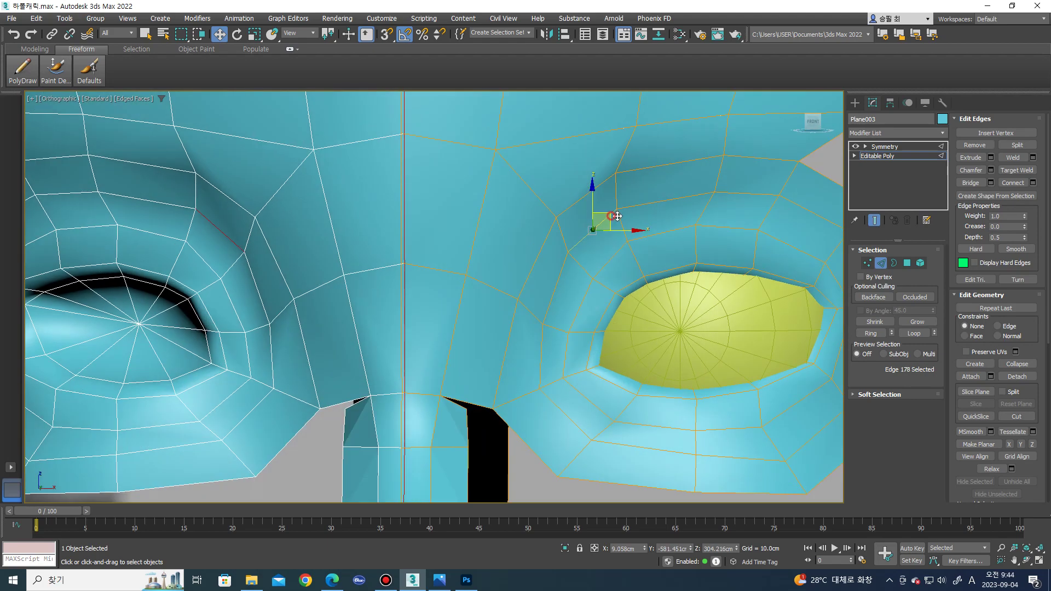
mouse_move(613, 218)
alt+middle_down()
mouse_move(531, 228)
mouse_move(615, 228)
alt+middle_up()
key(1)
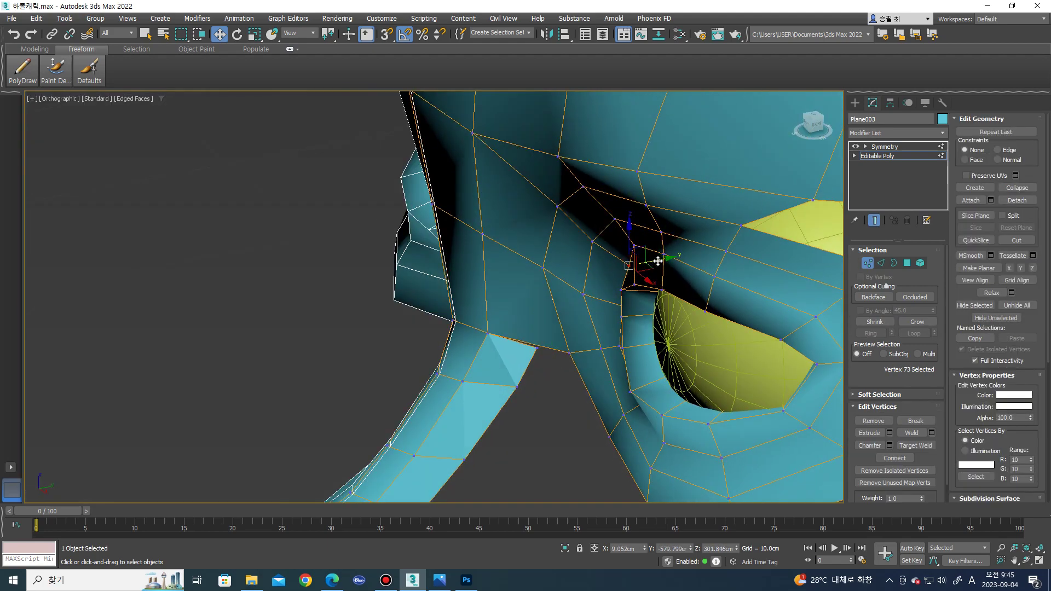
mouse_move(638, 263)
alt+middle_down()
mouse_move(695, 254)
mouse_move(615, 239)
alt+middle_up()
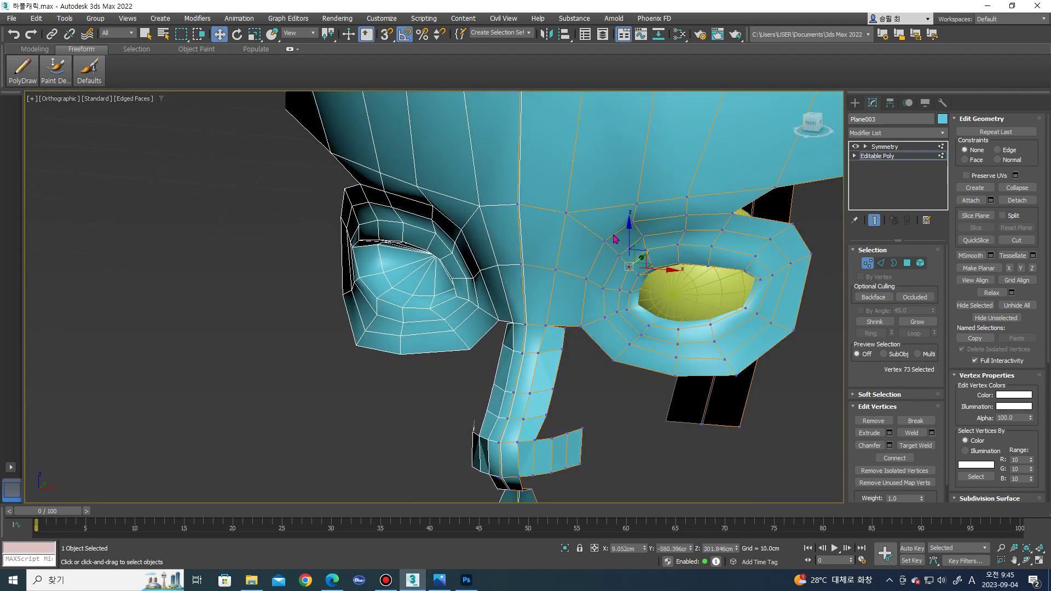
key(2)
- Ring-select the edges beside the nose bridge and connect them with a new edge loop
click(576, 276)
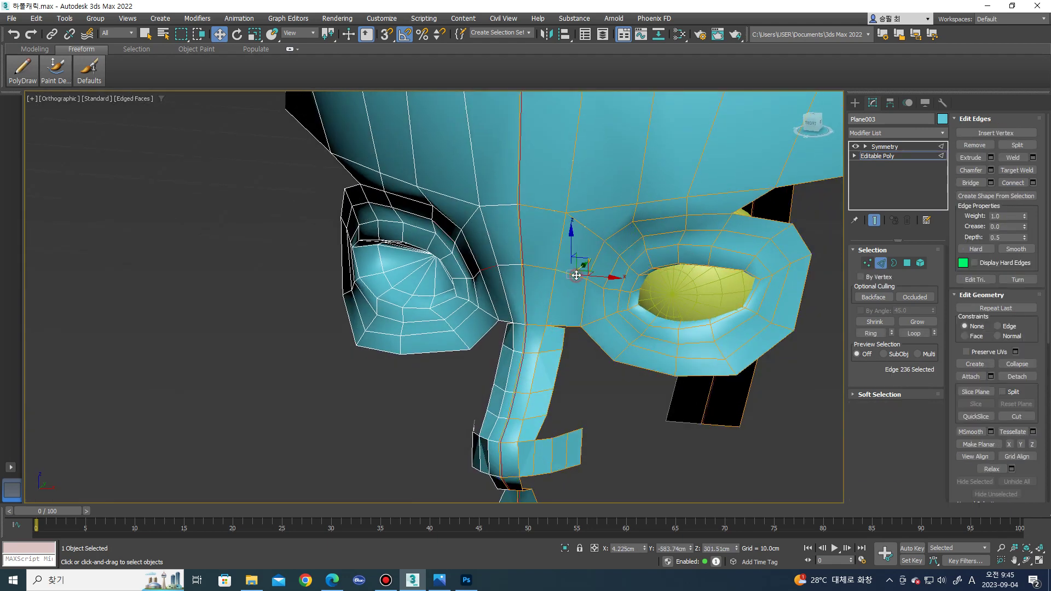
click(881, 333)
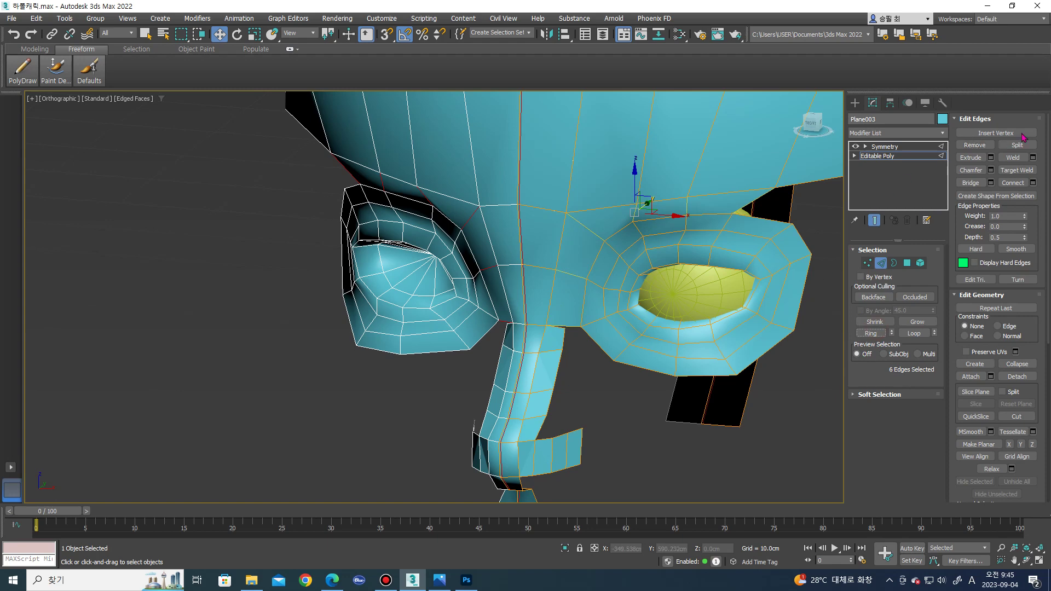
click(1033, 184)
click(441, 351)
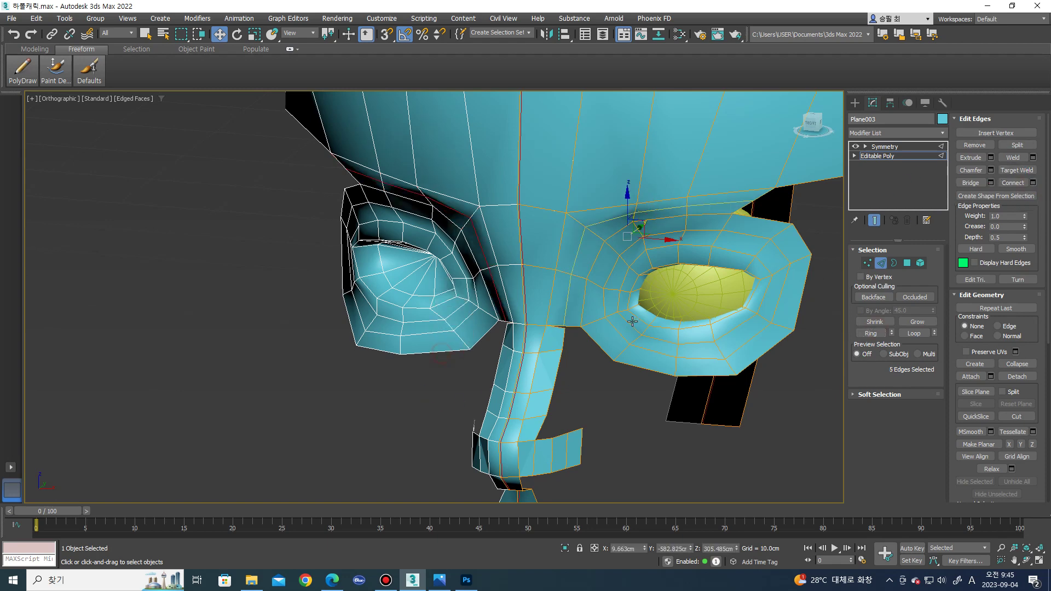
scroll(582, 324, up, 3)
key(1)
scroll(540, 305, up, 2)
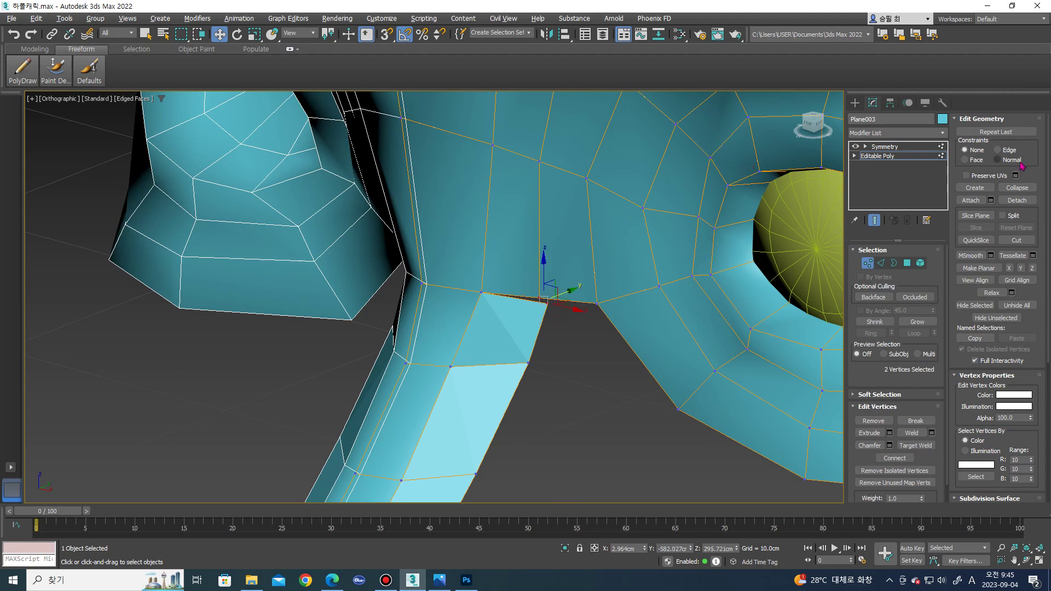
- Move the jaw strip's end edge up and outward beneath the nose
click(543, 301)
scroll(547, 329, down, 2)
scroll(565, 390, down, 2)
alt+middle_drag(565, 390, 460, 456)
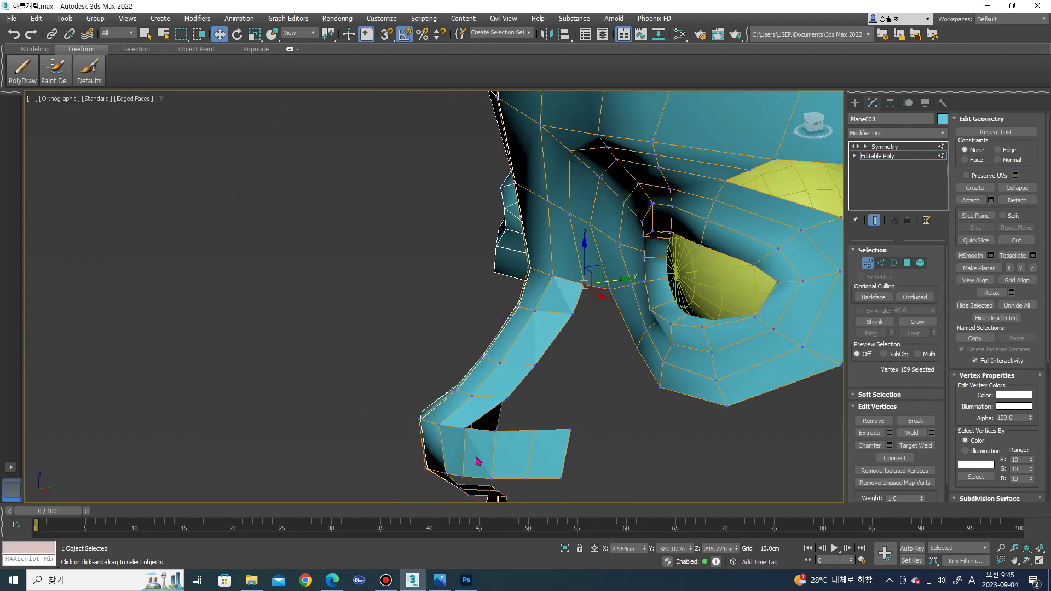
key(2)
click(496, 450)
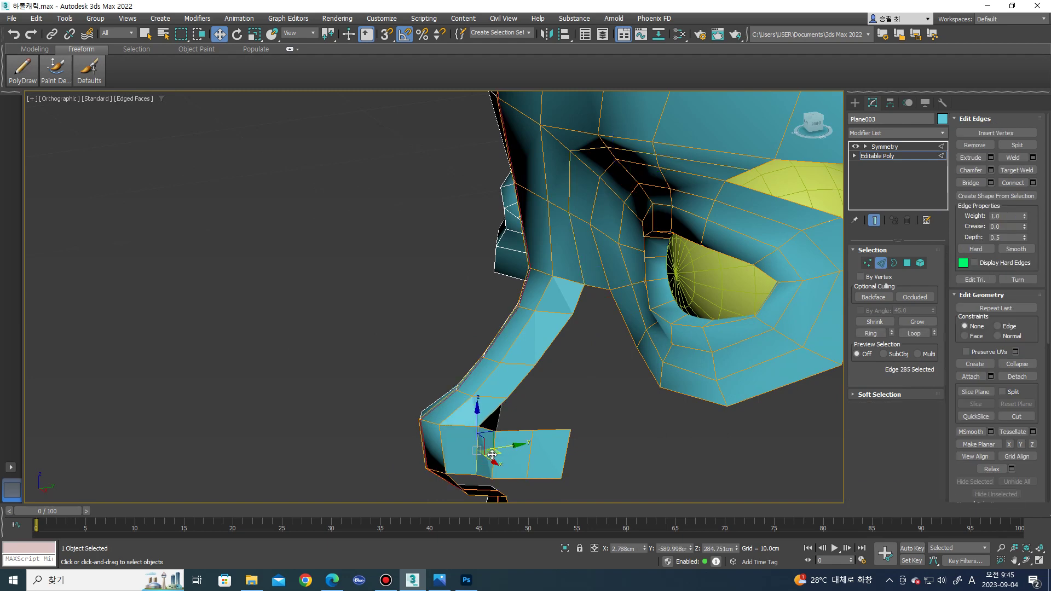
scroll(493, 452, up, 2)
alt+middle_drag(492, 451, 527, 469)
drag(516, 467, 537, 459)
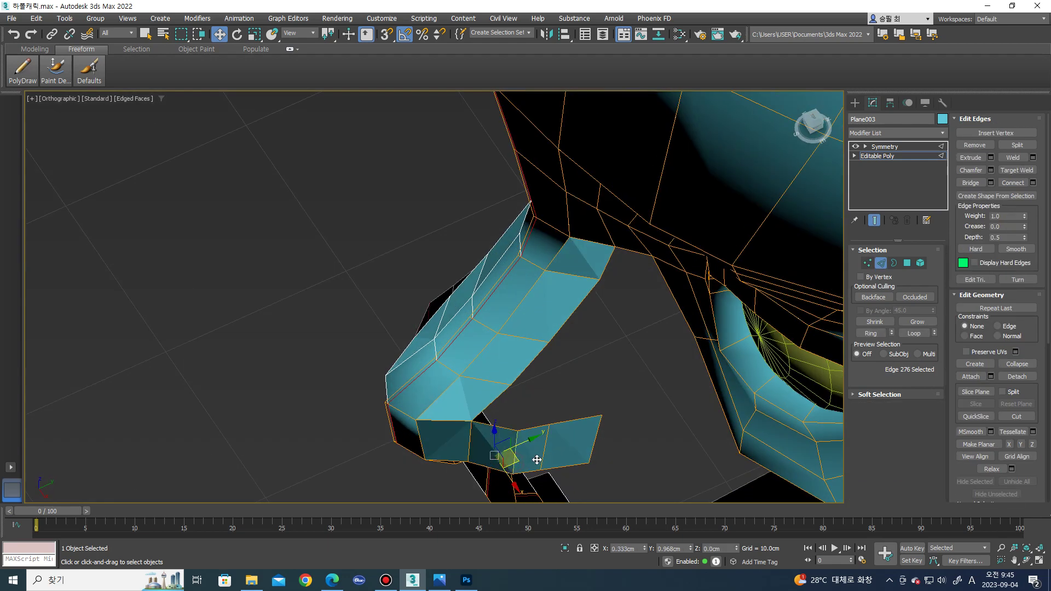
- Move the jaw strip's end polygon up and outward to reshape the flap
key(4)
click(573, 442)
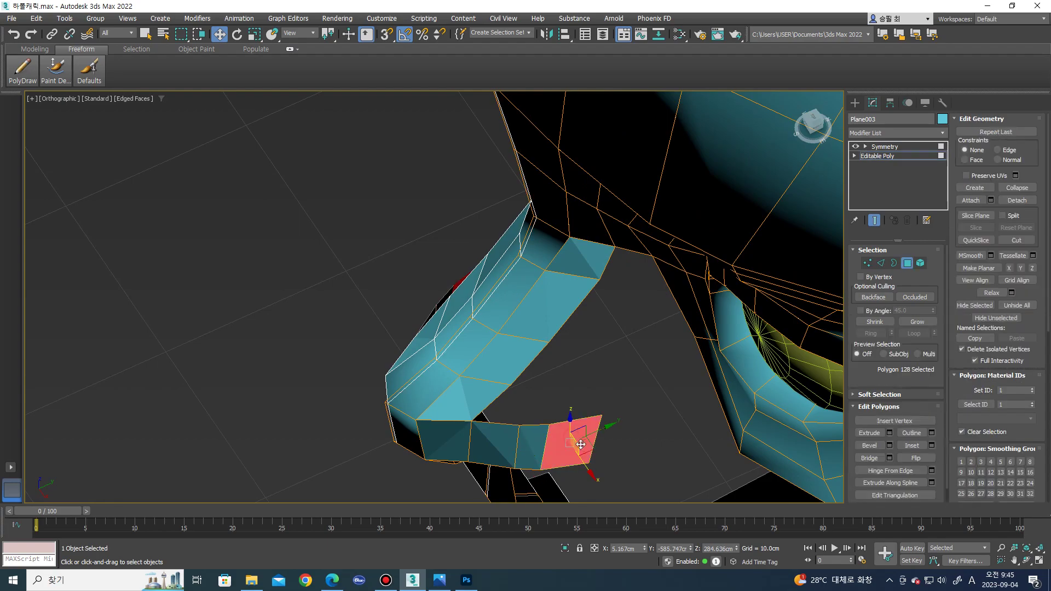
drag(589, 448, 598, 439)
mouse_move(598, 438)
alt+middle_down()
mouse_move(608, 406)
mouse_move(574, 309)
alt+middle_up()
scroll(608, 405, down, 2)
scroll(612, 393, up, 3)
key(2)
ctrl+click(574, 310)
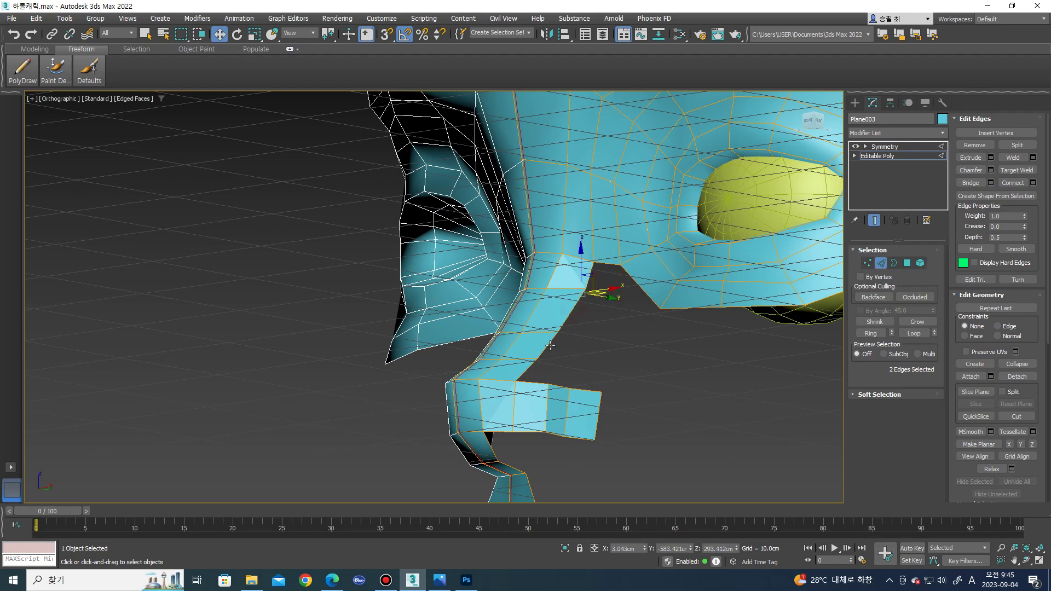
- Add the remaining strip edges to the selection and orbit to where the strip meets the face
ctrl+click(551, 346)
ctrl+click(527, 372)
alt+middle_drag(526, 372, 542, 358)
alt+middle_drag(598, 323, 606, 326)
scroll(606, 326, up, 3)
- Target-weld a nose-bridge vertex onto its neighbour, then undo the weld
key(1)
click(619, 255)
click(916, 446)
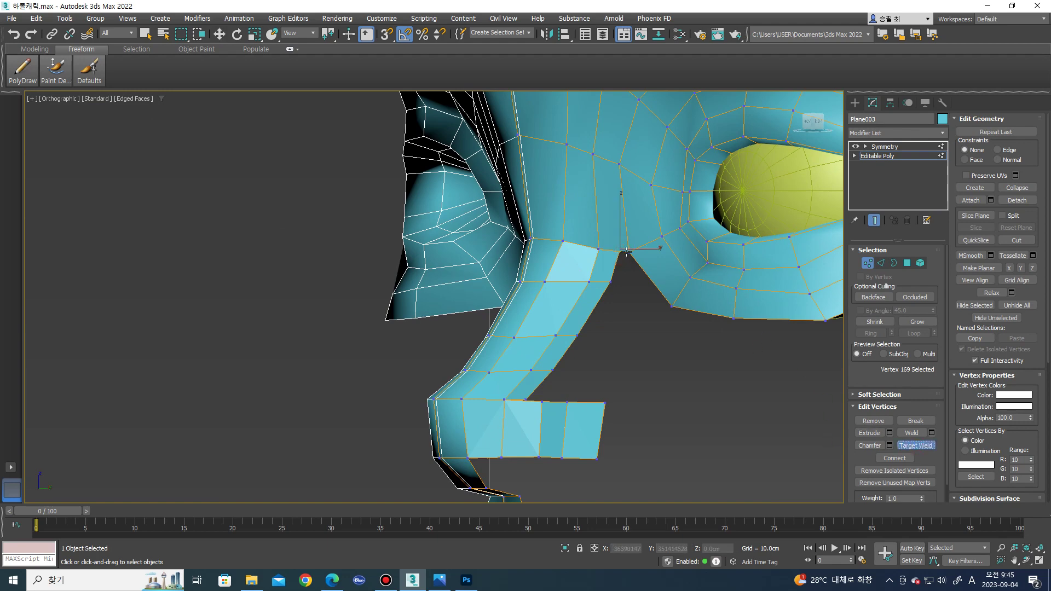
mouse_move(567, 389)
alt+middle_down()
mouse_move(545, 431)
mouse_move(608, 421)
mouse_move(577, 369)
alt+middle_up()
click(545, 430)
key(w)
key(ctrl+z)
scroll(581, 383, up, 3)
scroll(580, 383, up, 2)
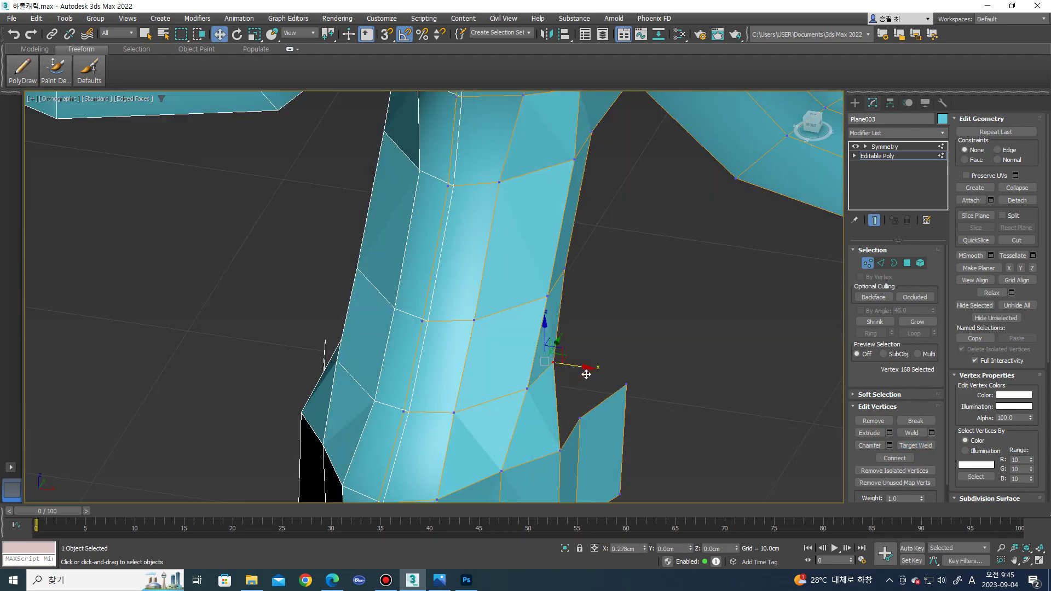
- From a side view, move the nose-bridge edge down and inward
key(2)
alt+middle_drag(568, 348, 553, 342)
scroll(553, 343, down, 3)
scroll(559, 273, up, 3)
key(1)
click(564, 271)
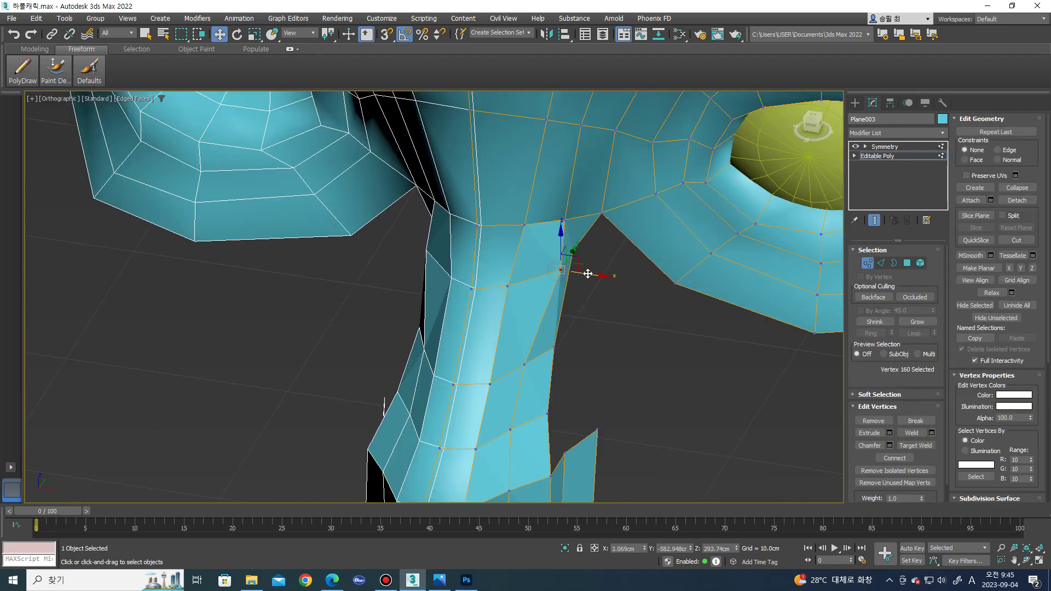
key(2)
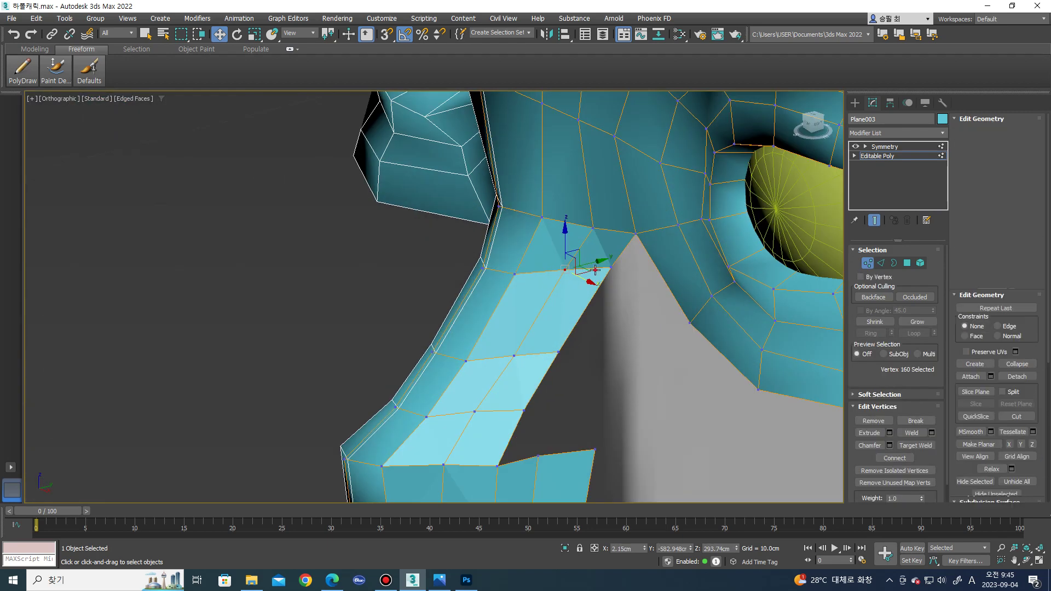
alt+middle_drag(566, 288, 604, 258)
drag(604, 258, 576, 278)
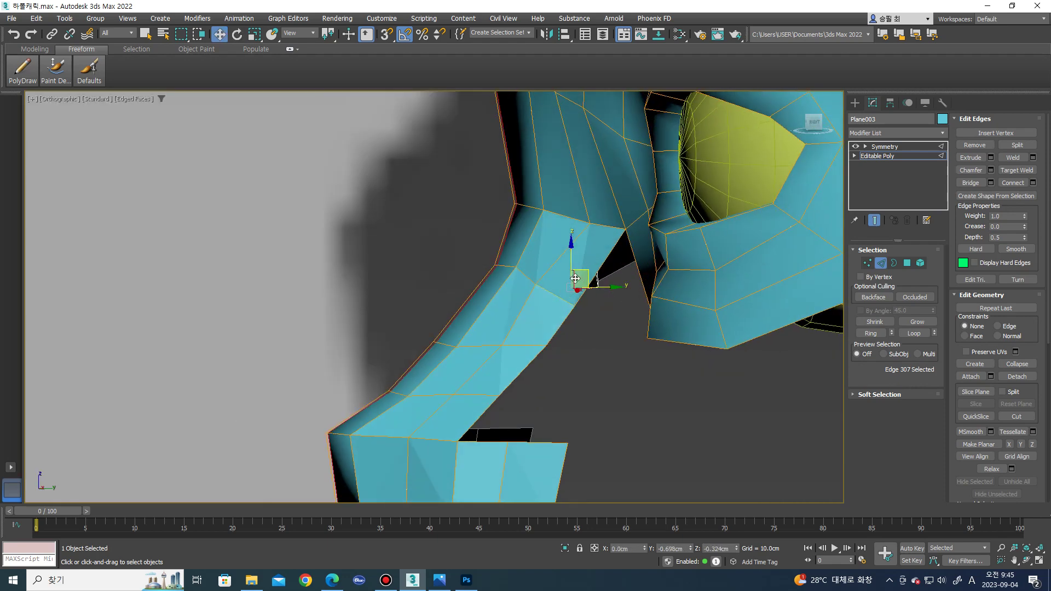
- Adjust the vertex at the nose-bridge junction and check it from the front
key(1)
click(517, 271)
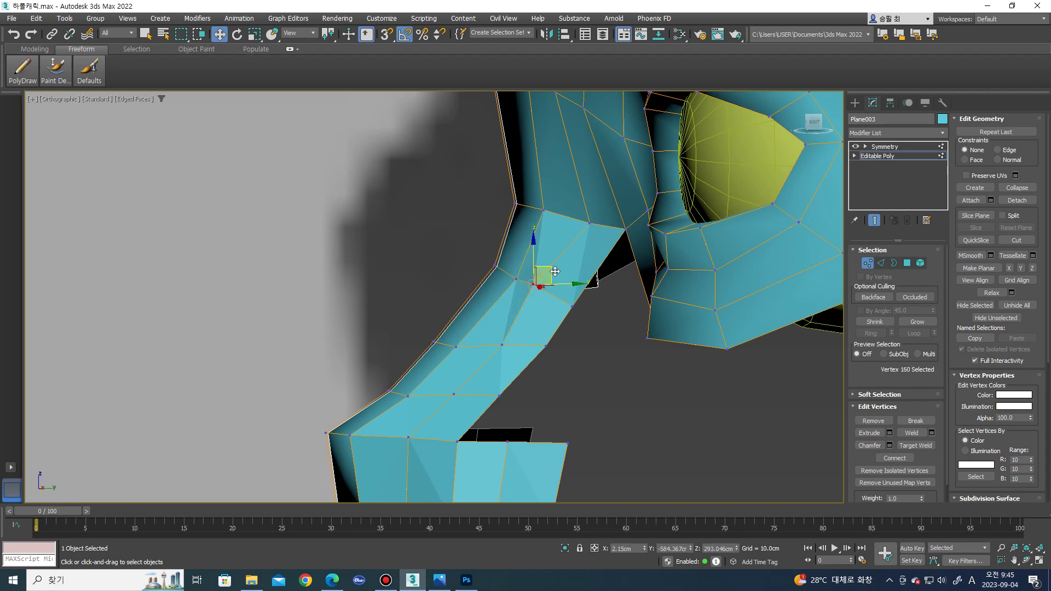
mouse_move(562, 278)
alt+middle_down()
mouse_move(633, 289)
mouse_move(499, 297)
mouse_move(615, 317)
mouse_move(583, 321)
alt+middle_up()
scroll(590, 300, down, 2)
scroll(589, 301, down, 3)
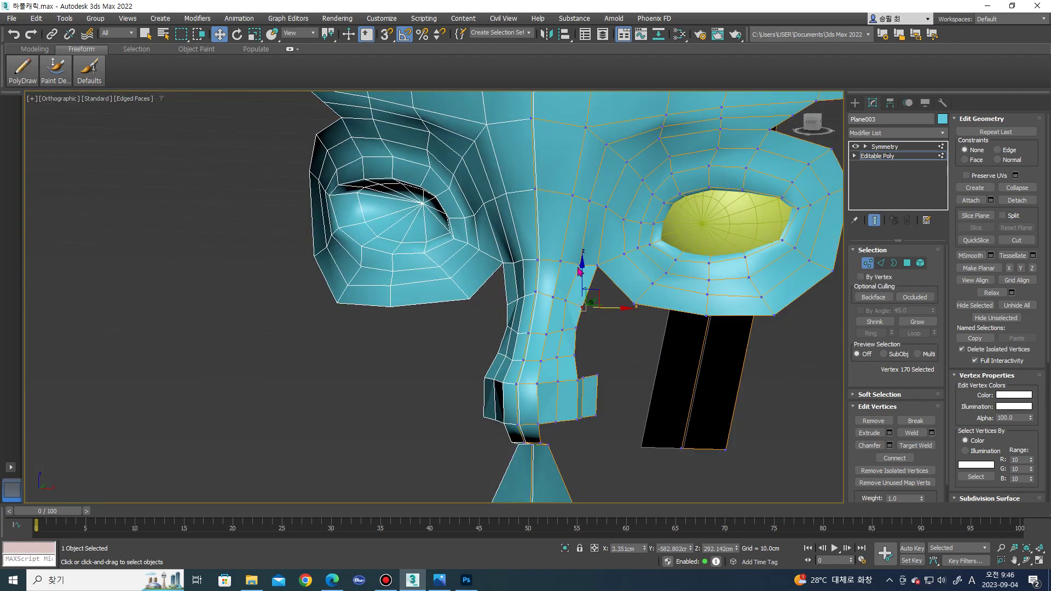
- Clear all smoothing groups on the head element and assign it to smoothing group 1
key(5)
click(578, 267)
scroll(1028, 434, down, 2)
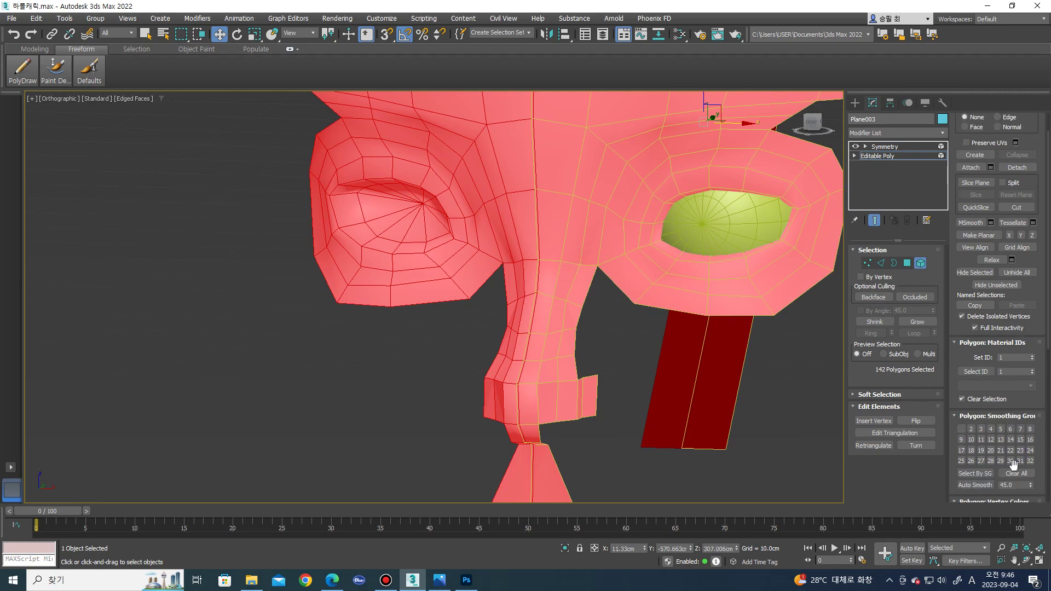
click(1017, 473)
click(961, 429)
mouse_move(603, 364)
alt+middle_down()
mouse_move(679, 369)
mouse_move(625, 393)
mouse_move(686, 378)
mouse_move(653, 395)
alt+middle_up()
scroll(677, 379, down, 2)
scroll(658, 390, down, 1)
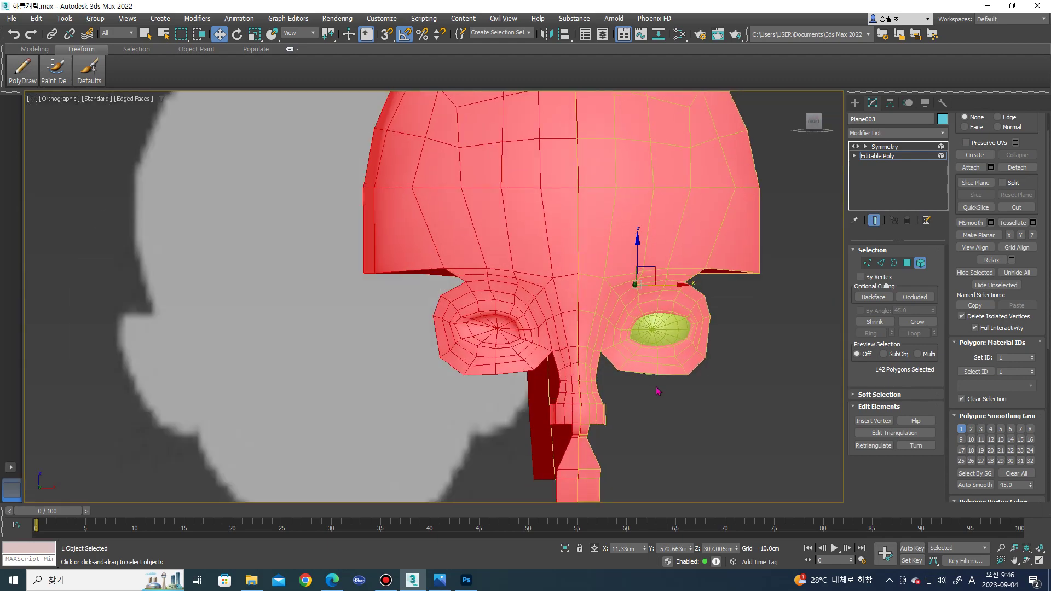
- In Front view, select the yellow eyeball Sphere001 and scale it up slightly
key(f)
key(z)
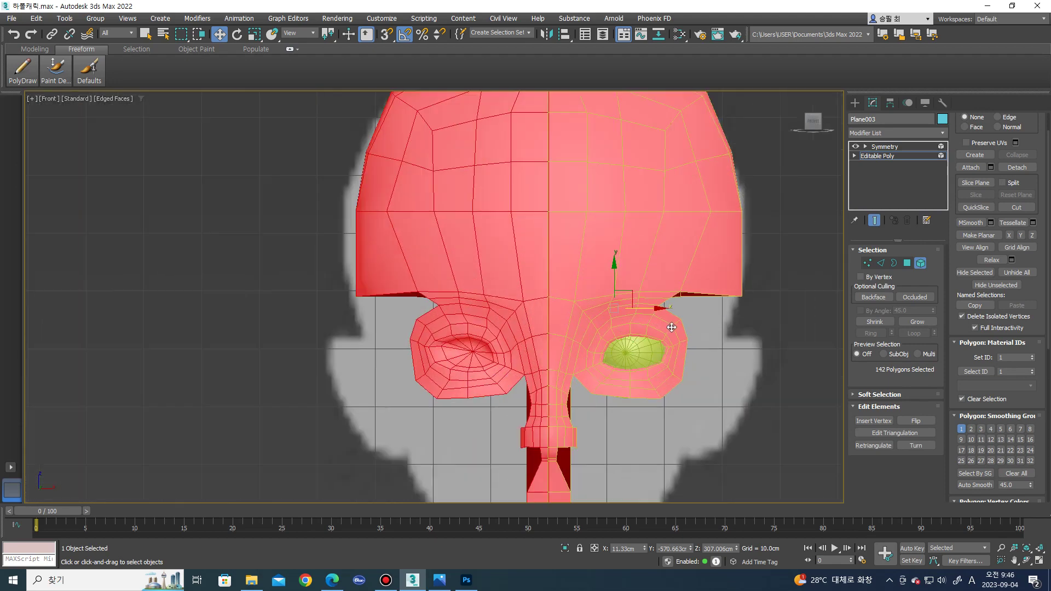
scroll(672, 328, up, 1)
scroll(705, 319, up, 1)
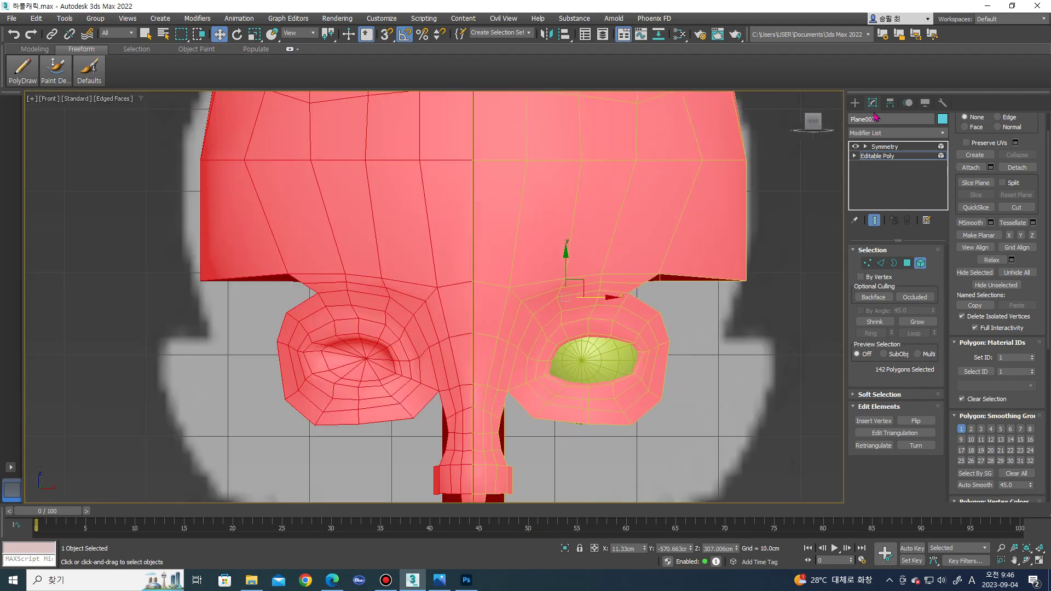
click(855, 103)
click(607, 344)
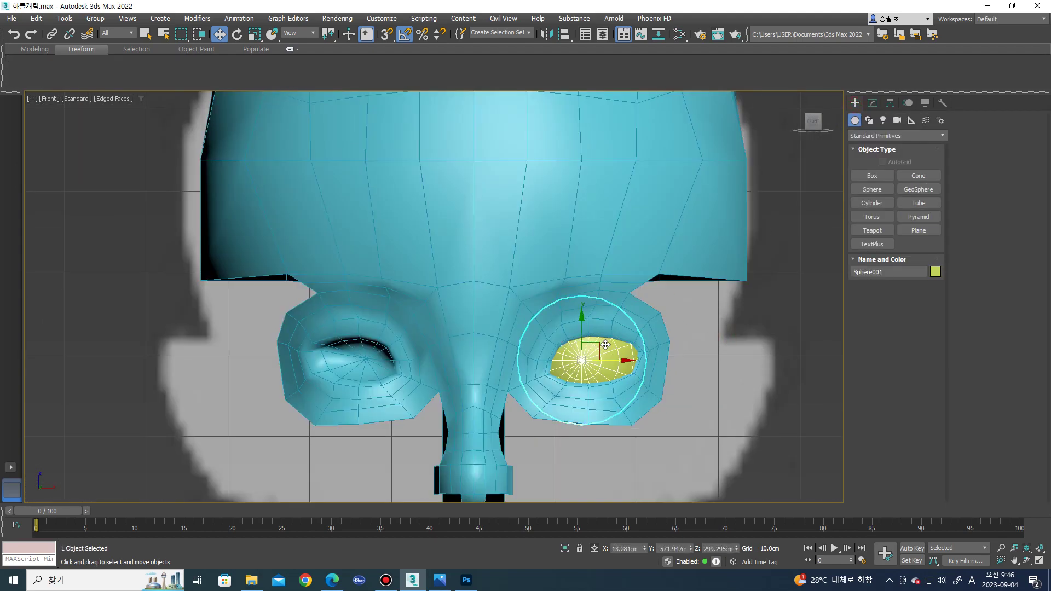
drag(607, 344, 634, 362)
- Reselect the head at Editable Poly polygon level and select the polygons around and below the eye
click(596, 394)
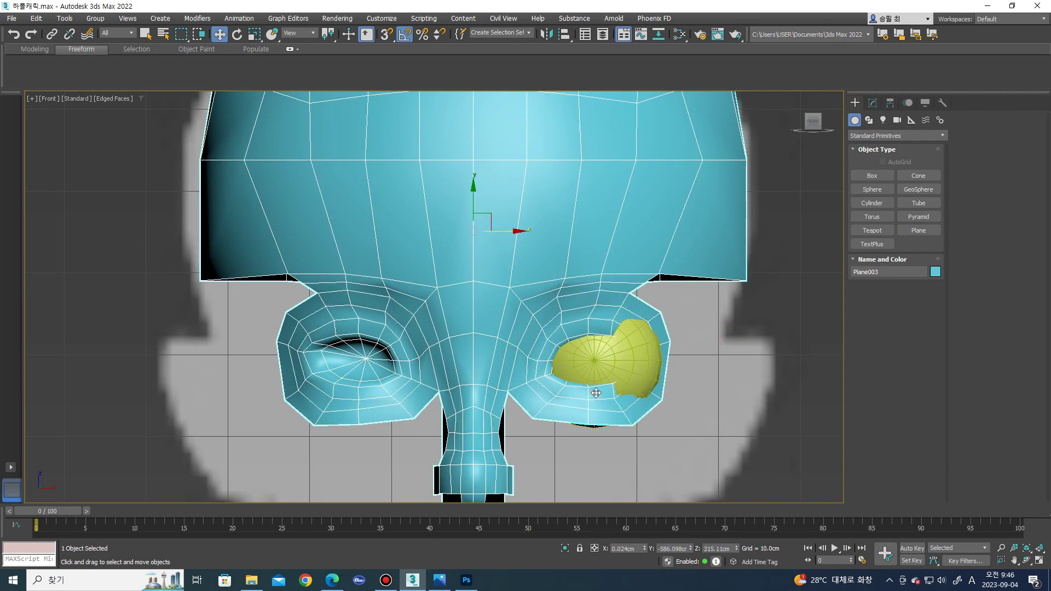
key(ctrl+m)
click(878, 156)
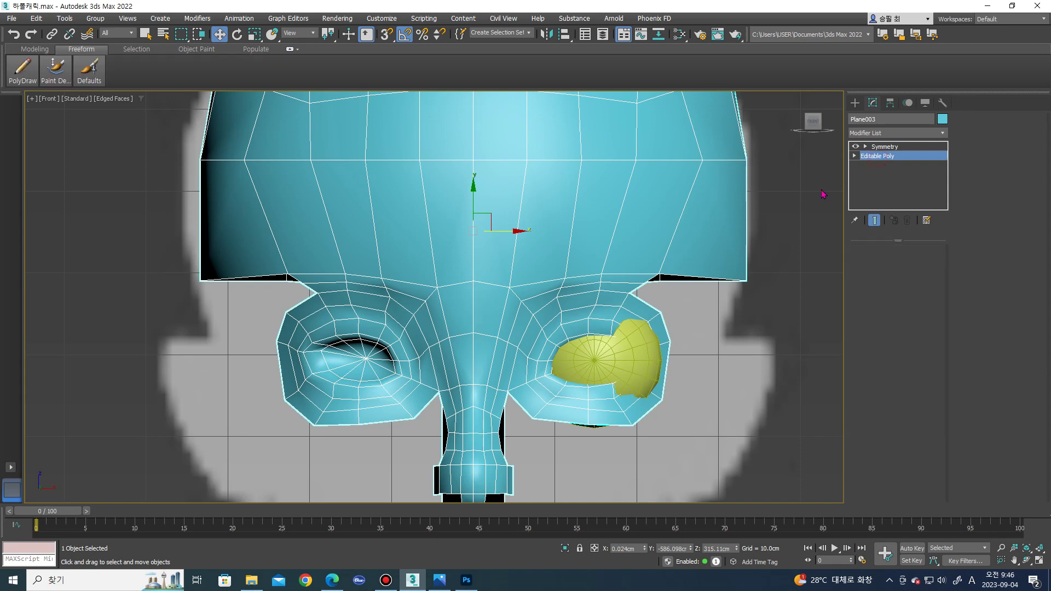
key(4)
key(ctrl+a)
drag(552, 312, 558, 315)
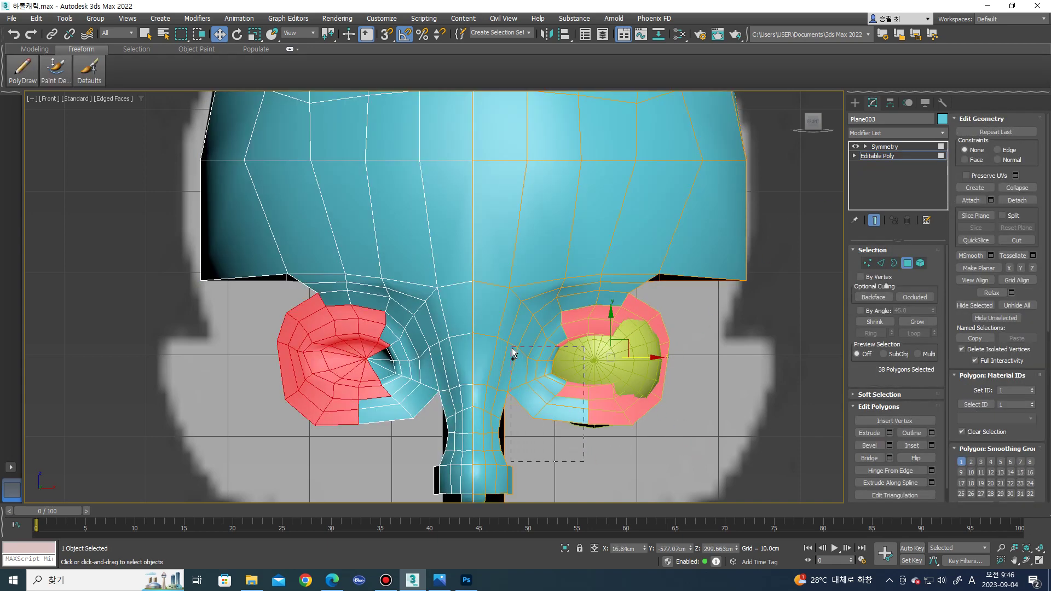
ctrl+drag(585, 462, 513, 352)
- Complete the 60-face ring around the eye socket and move it to fit the eyeball
scroll(539, 349, up, 2)
ctrl+click(580, 427)
ctrl+click(534, 424)
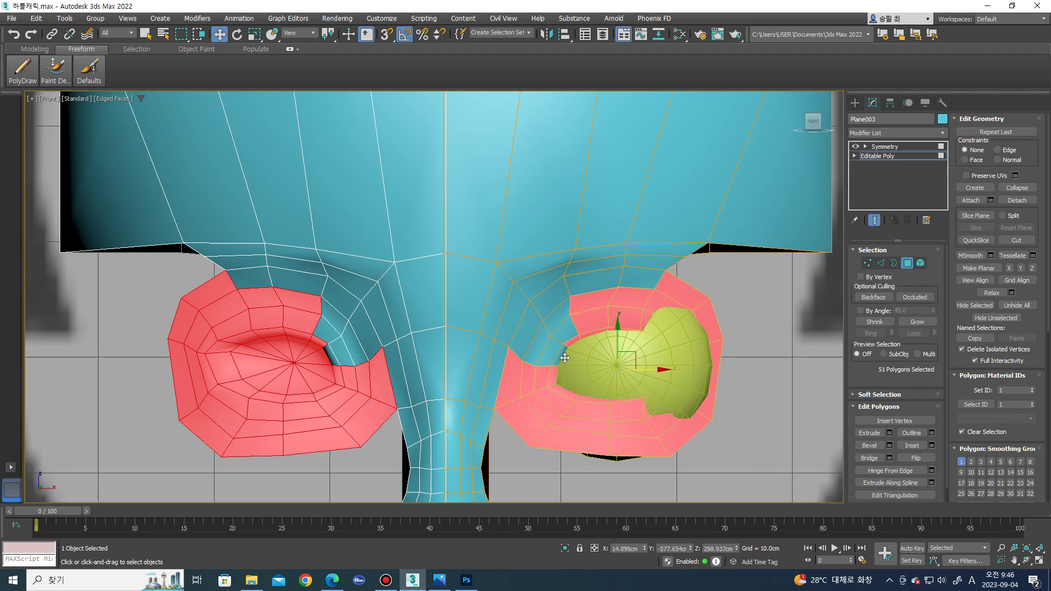
ctrl+click(553, 355)
ctrl+click(543, 349)
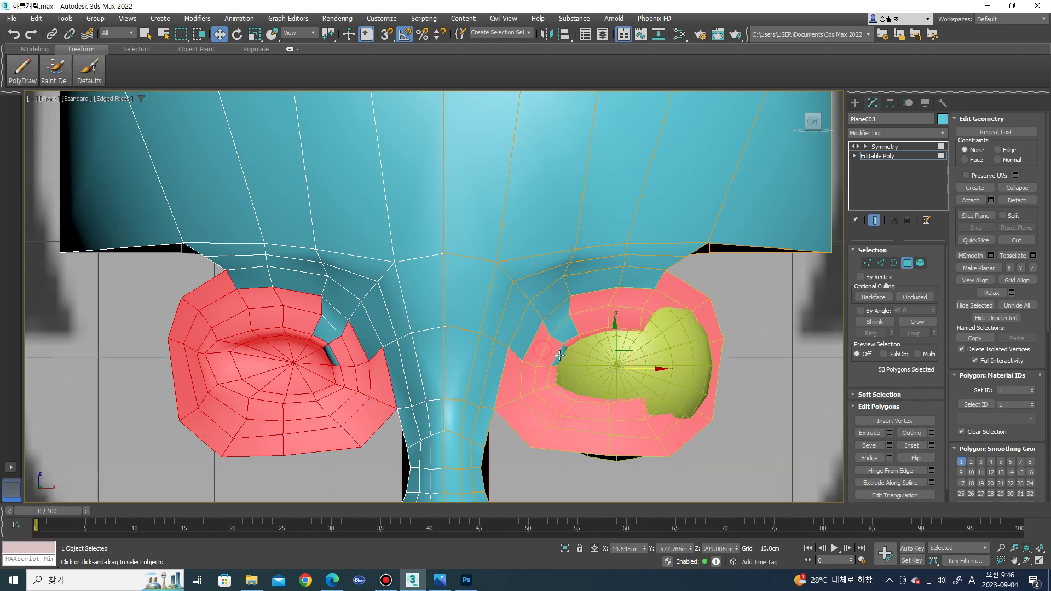
ctrl+click(562, 338)
ctrl+click(525, 329)
ctrl+click(551, 295)
ctrl+click(594, 282)
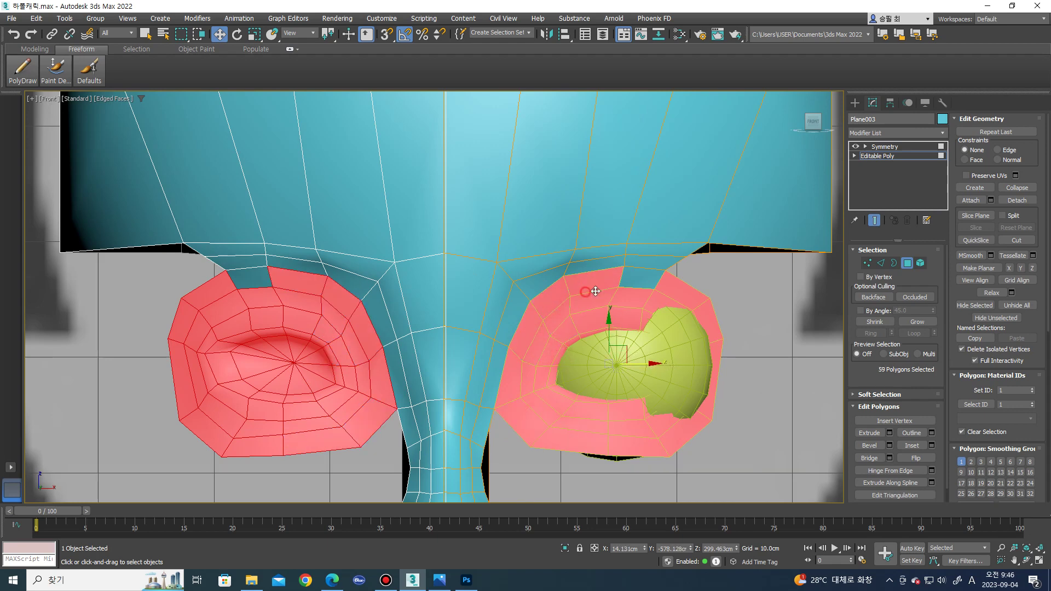
ctrl+click(641, 277)
mouse_move(614, 353)
mouse_down()
mouse_move(611, 345)
mouse_move(652, 366)
mouse_up()
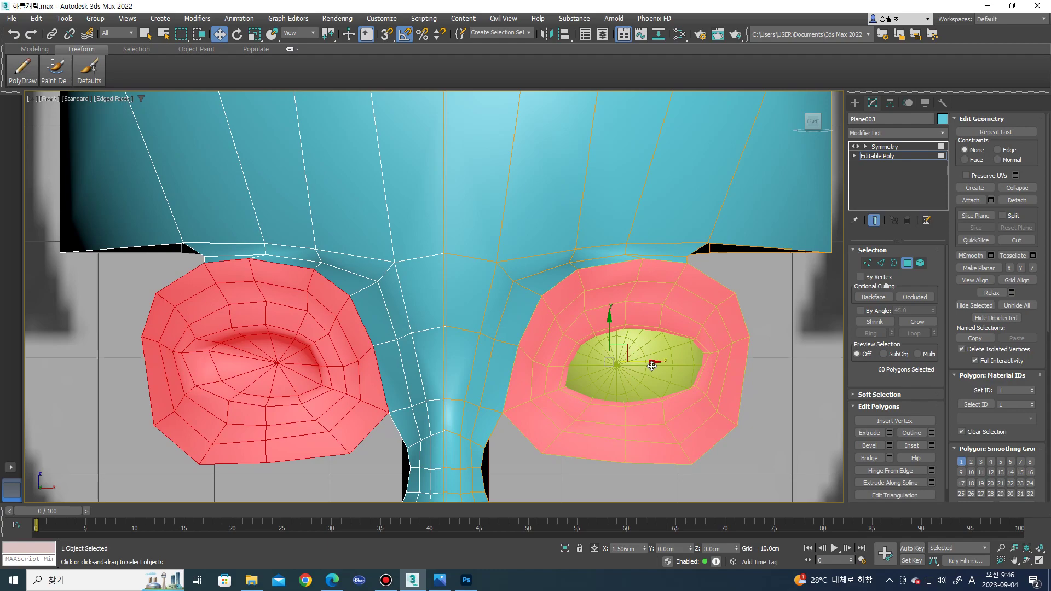
scroll(650, 285, up, 3)
- Select the edges above the eye socket and return to the front view
key(2)
click(575, 322)
click(611, 324)
mouse_move(612, 324)
alt+middle_down()
mouse_move(531, 315)
mouse_move(606, 332)
alt+middle_up()
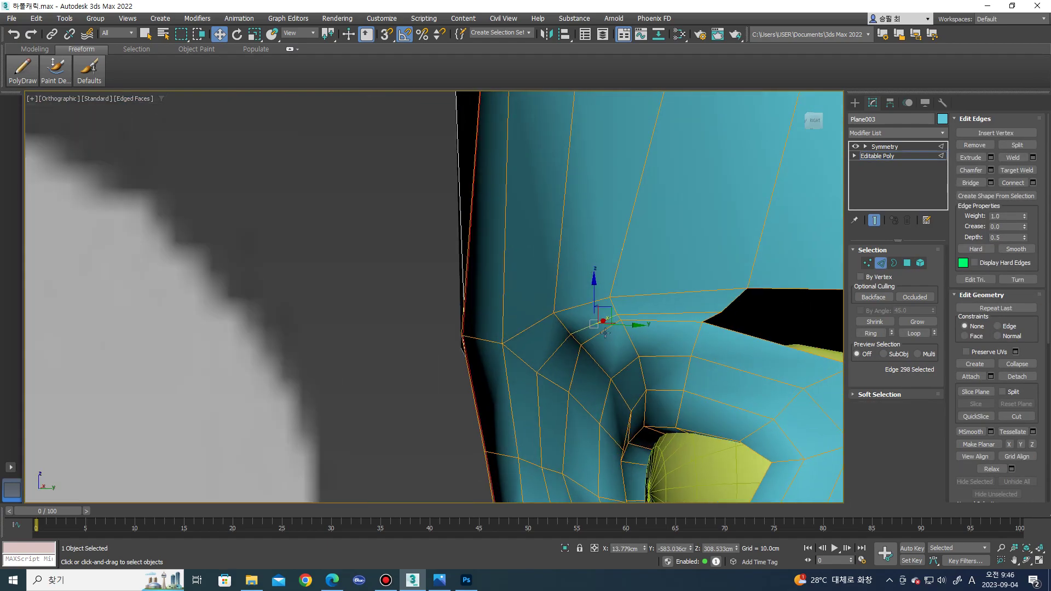
key(f)
scroll(559, 310, down, 10)
scroll(559, 363, down, 3)
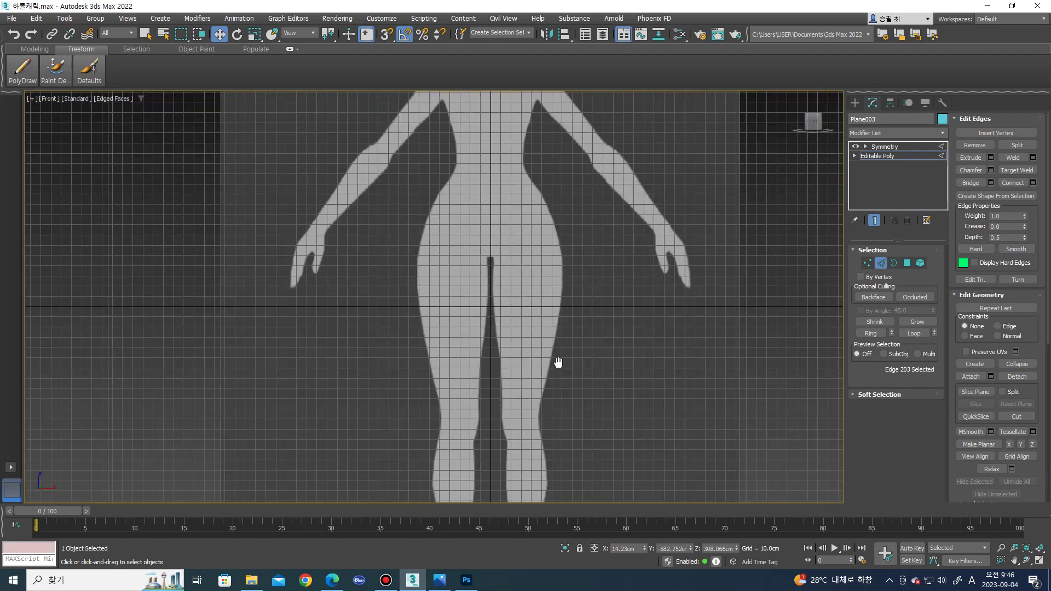
scroll(571, 113, up, 4)
scroll(563, 300, up, 8)
scroll(605, 301, up, 5)
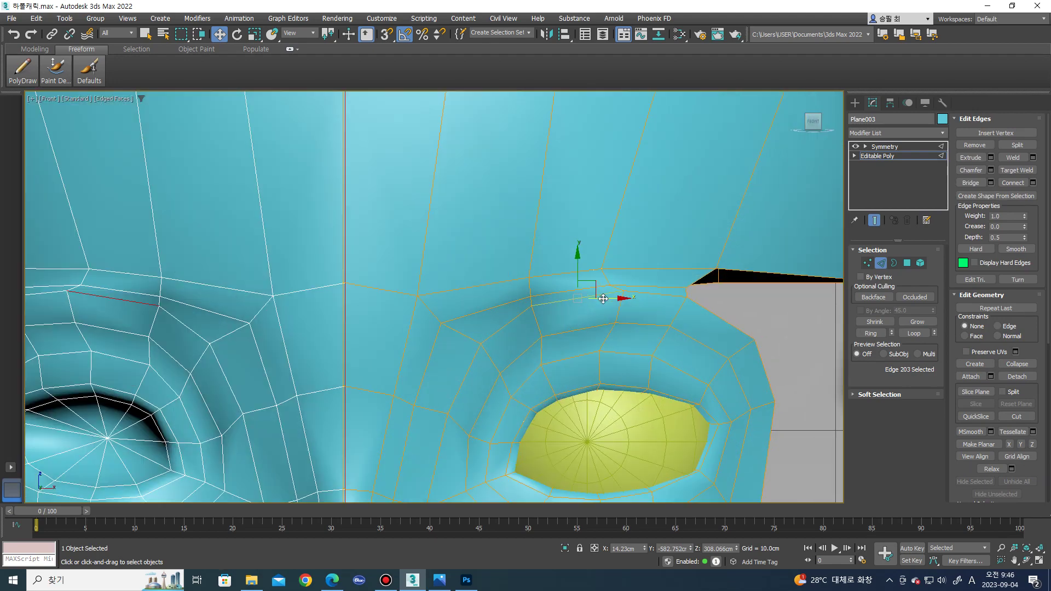
- Move the vertex above the eye to the right and select the vertices below it near the nose bridge
key(1)
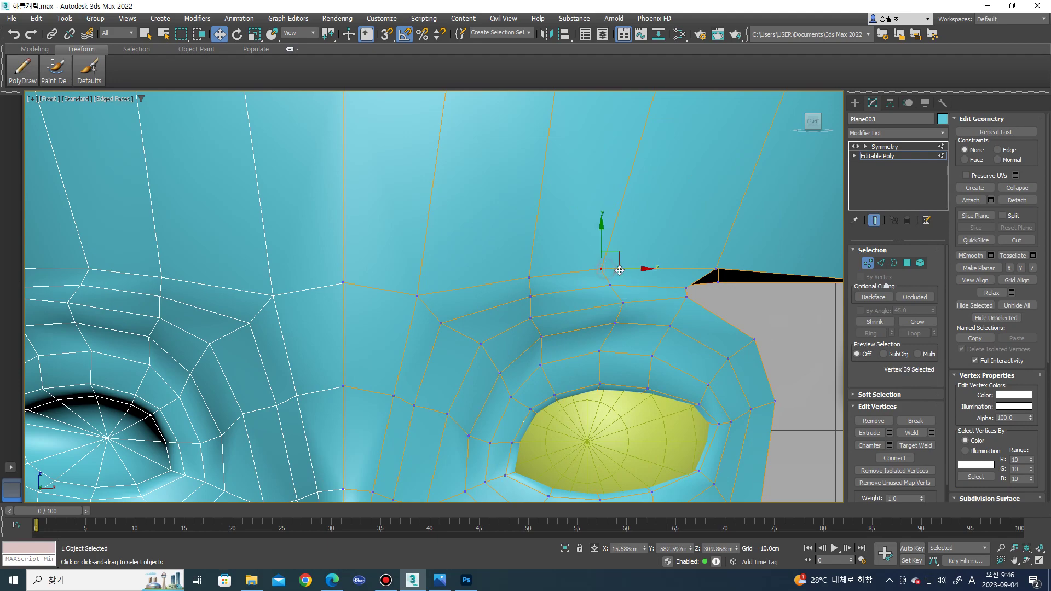
mouse_move(644, 270)
mouse_down()
mouse_move(665, 270)
mouse_move(638, 286)
mouse_up()
click(610, 286)
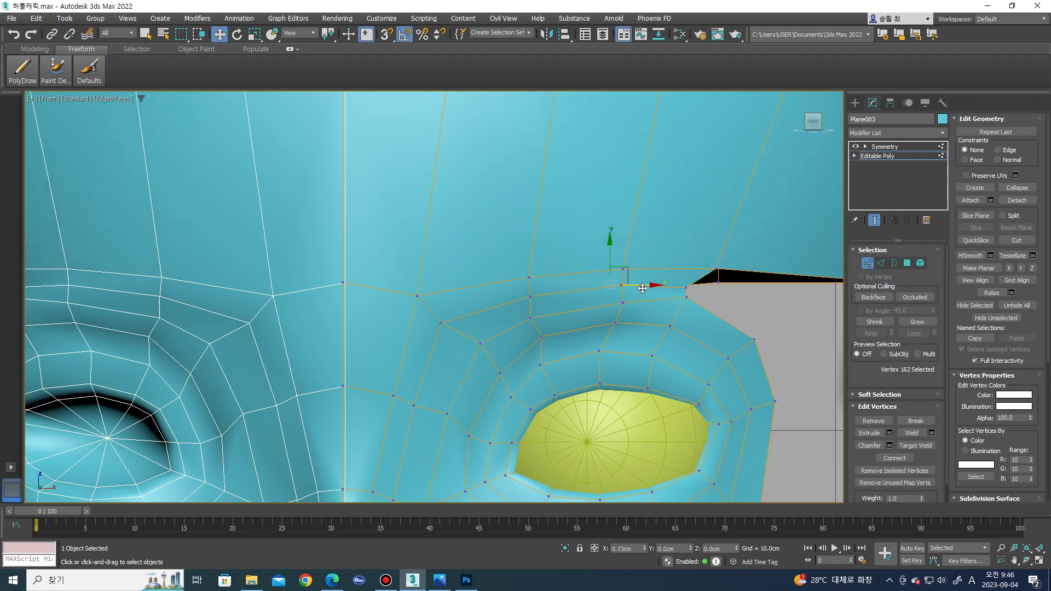
alt+middle_drag(642, 288, 622, 286)
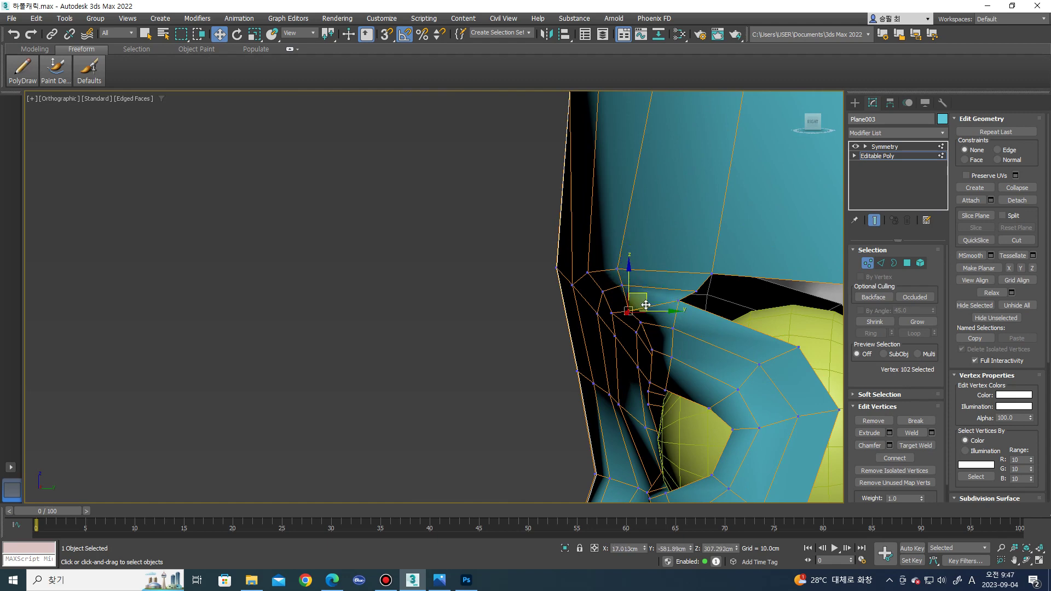
click(623, 284)
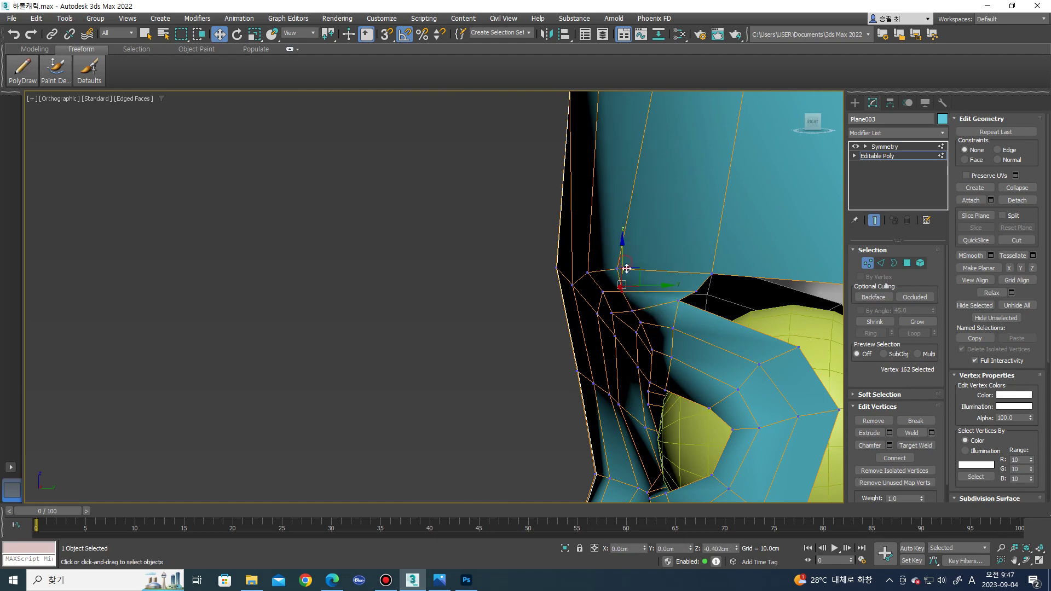
scroll(627, 268, up, 3)
scroll(619, 295, up, 2)
- Select vertices above the eye socket and nudge the one on its left slightly left
key(2)
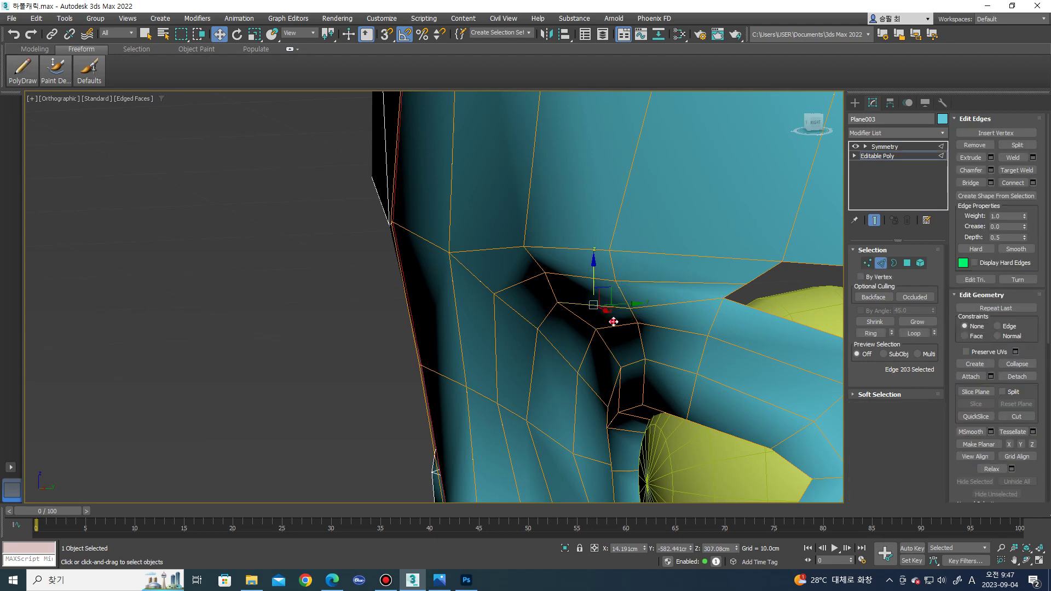
alt+middle_drag(615, 305, 635, 351)
click(638, 364)
key(1)
scroll(625, 326, up, 3)
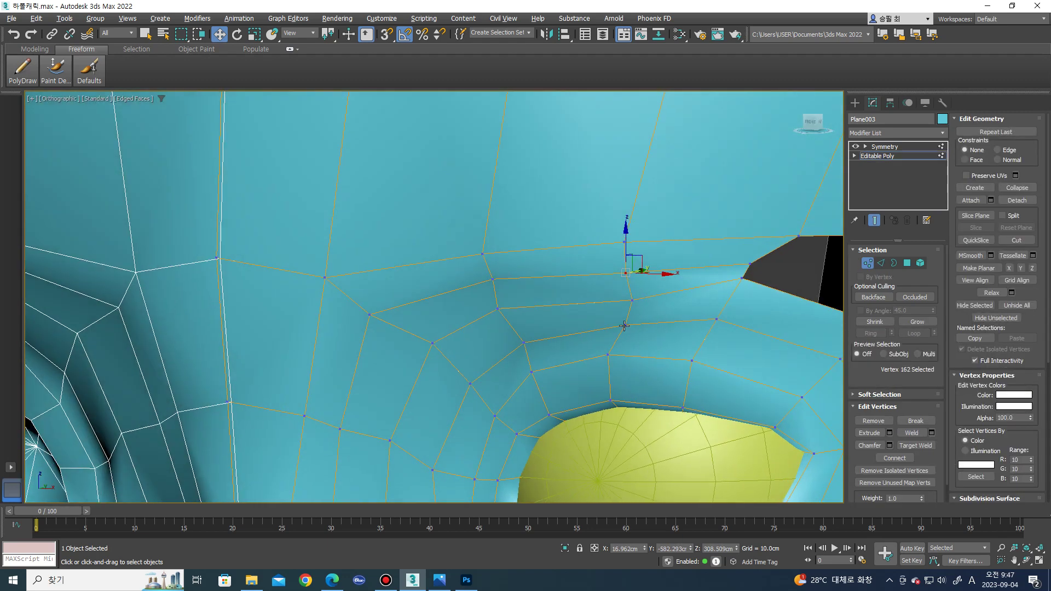
click(624, 325)
scroll(624, 326, up, 1)
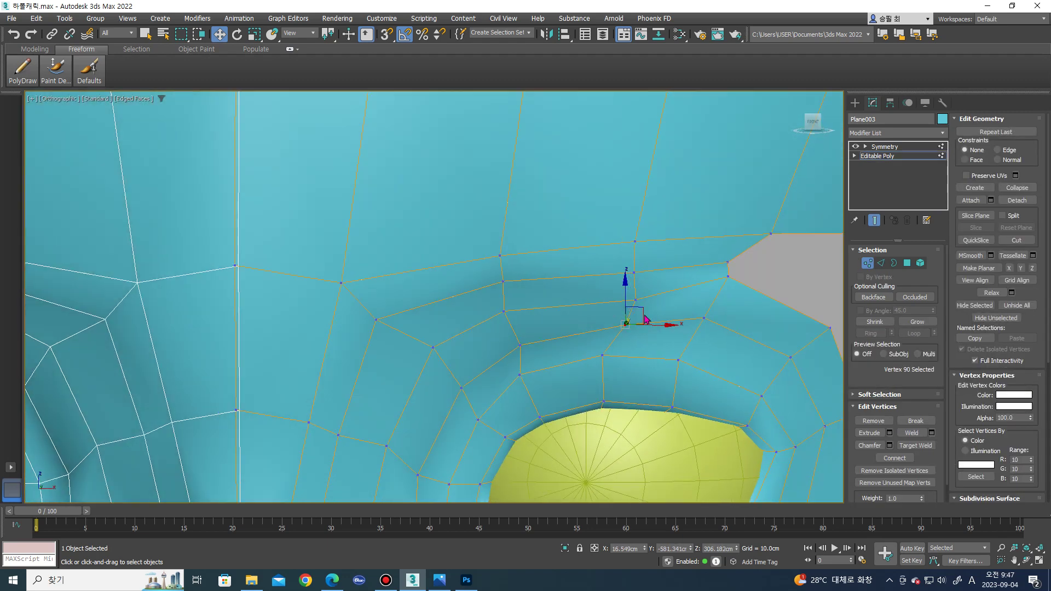
scroll(623, 329, up, 1)
click(585, 372)
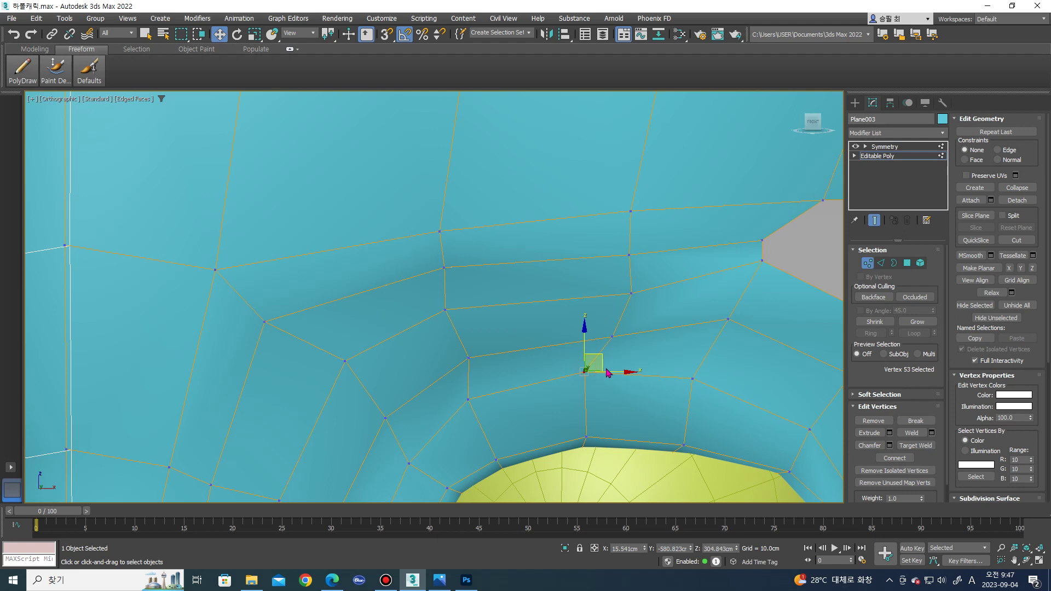
click(582, 376)
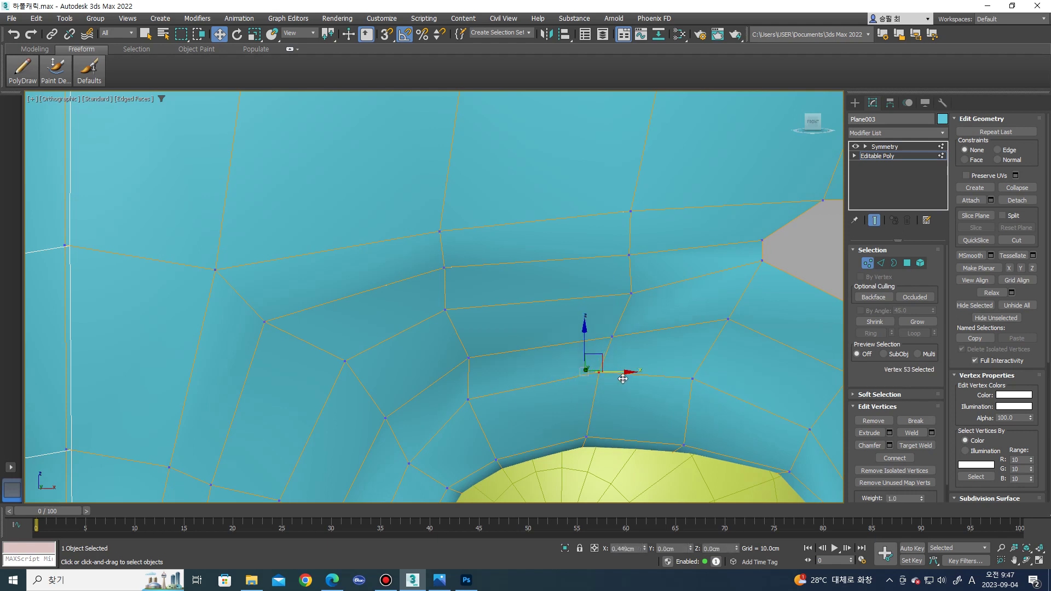
click(469, 356)
drag(495, 358, 484, 357)
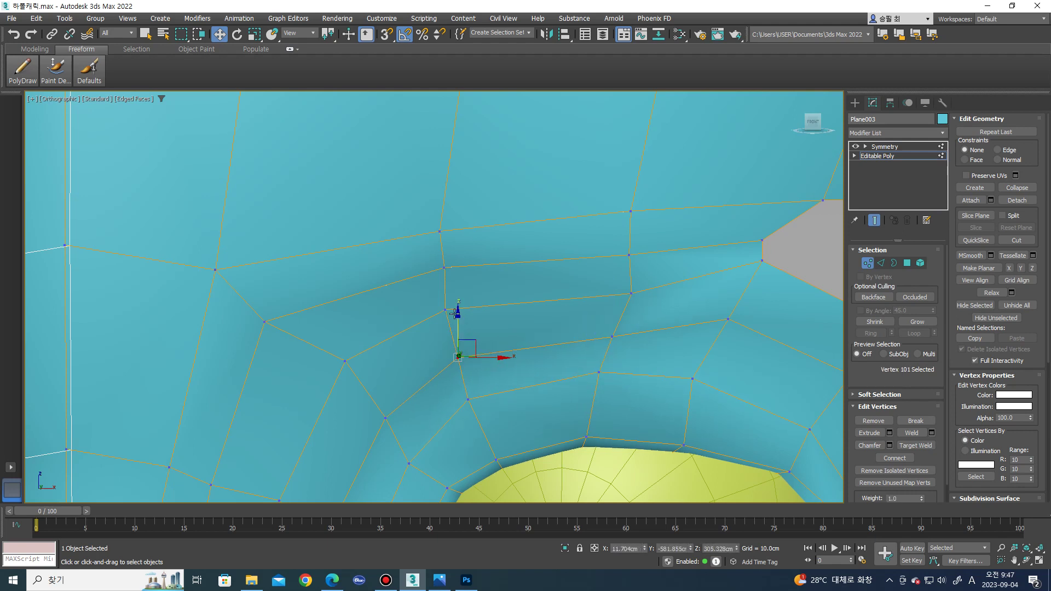
- Nudge a vertex below the eye socket down and left, then select vertices further up the socket
key(2)
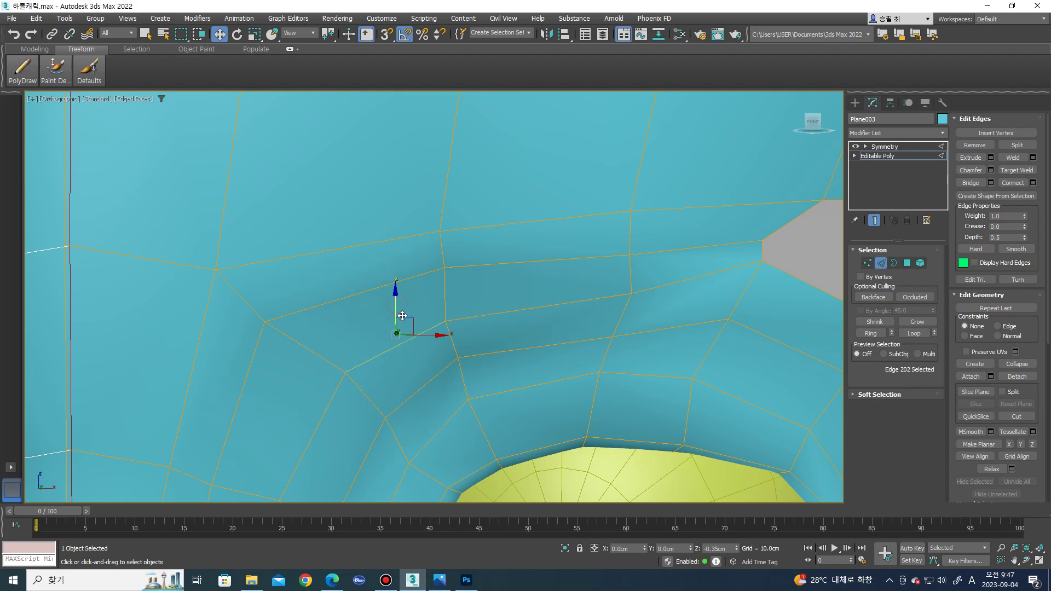
key(1)
click(387, 417)
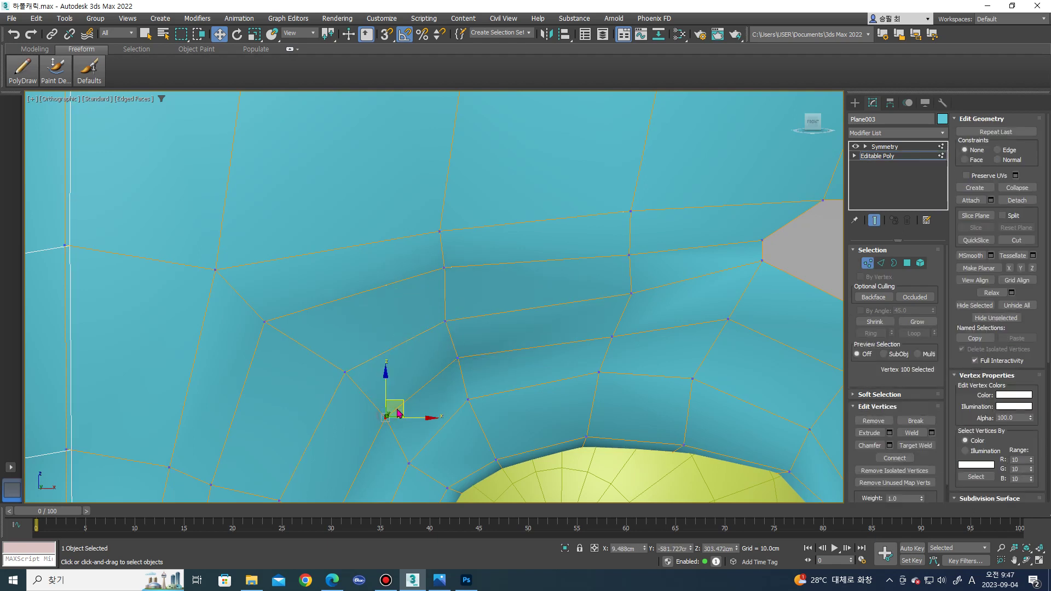
drag(397, 406, 391, 409)
click(346, 371)
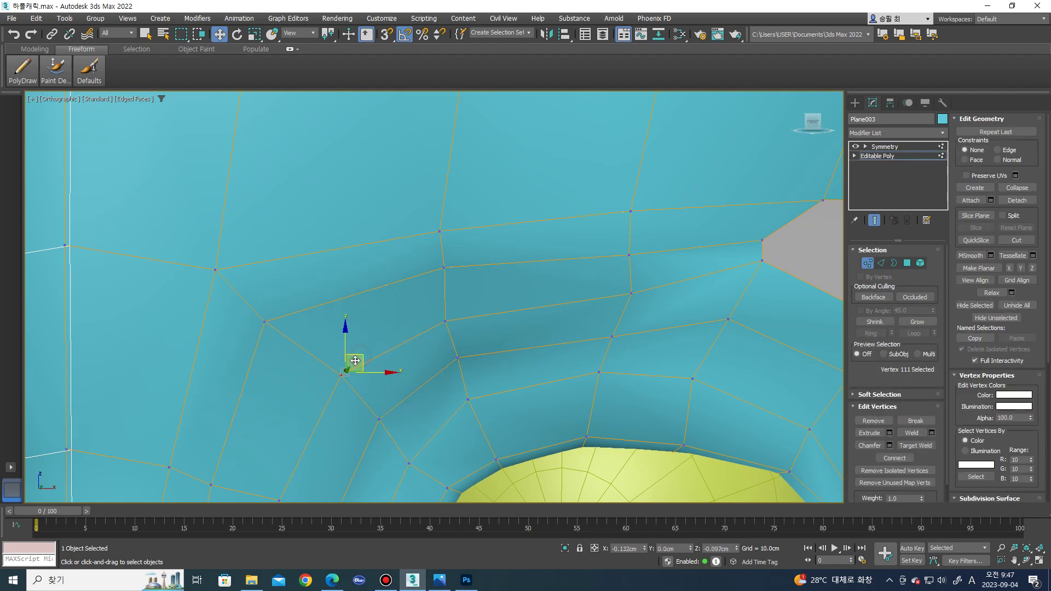
click(266, 322)
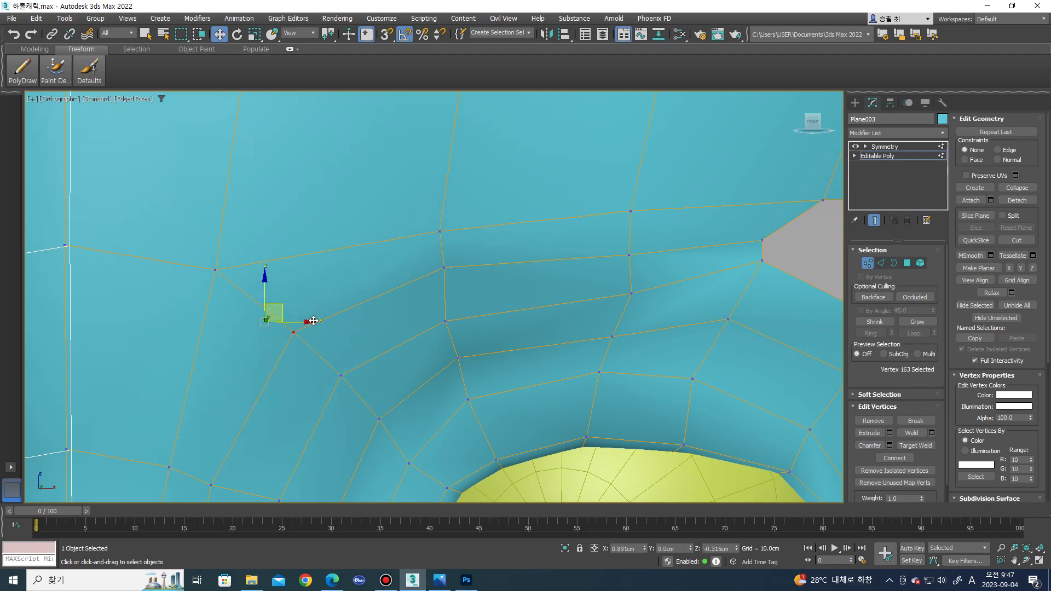
scroll(313, 321, down, 8)
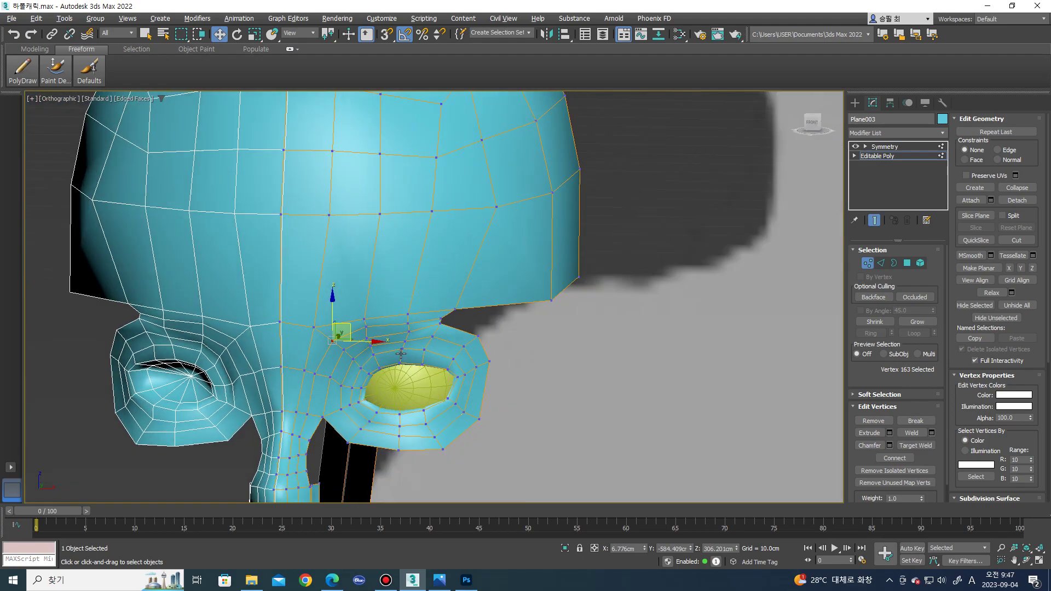
scroll(401, 355, down, 4)
- In Front view, select the polygon beside the inner eye corner
alt+middle_drag(401, 354, 423, 331)
key(f)
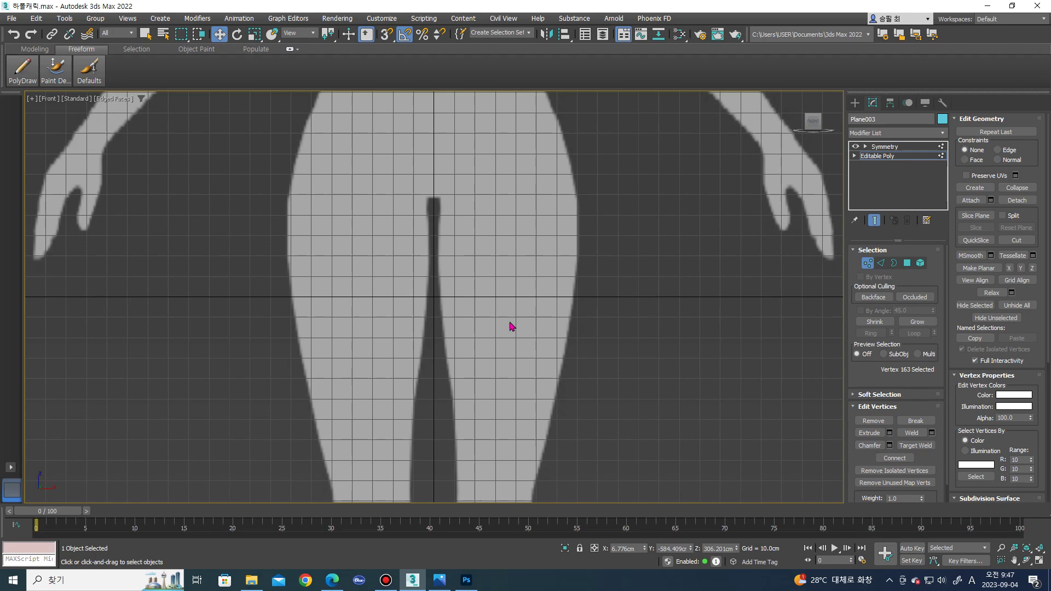
scroll(510, 327, down, 5)
scroll(481, 205, down, 3)
scroll(462, 389, up, 4)
scroll(517, 322, up, 4)
scroll(514, 329, up, 1)
scroll(488, 318, down, 1)
scroll(512, 333, up, 1)
scroll(421, 310, up, 2)
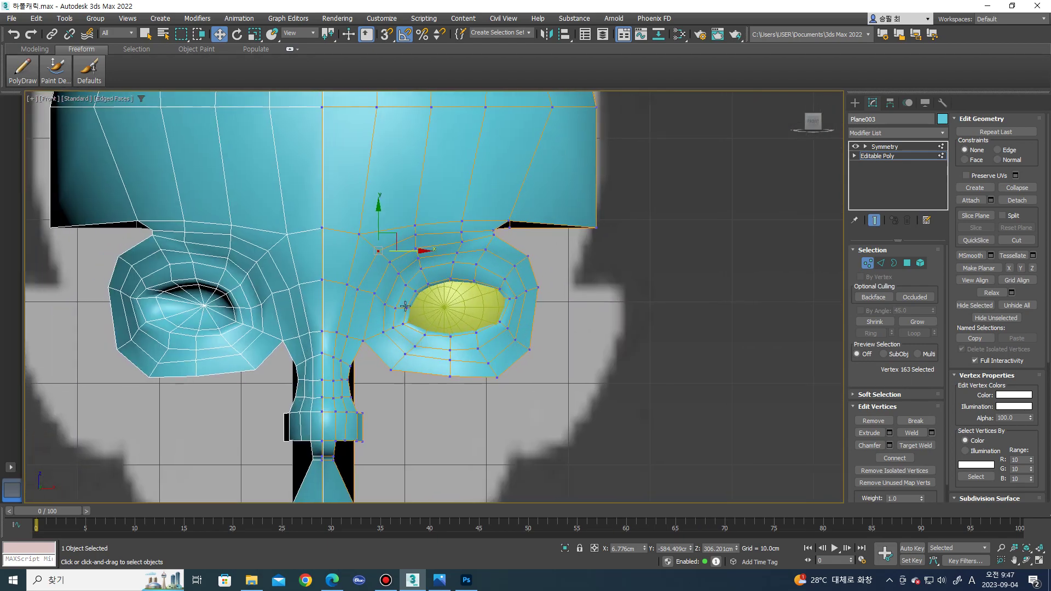
scroll(421, 310, up, 2)
key(4)
click(407, 330)
scroll(411, 333, up, 2)
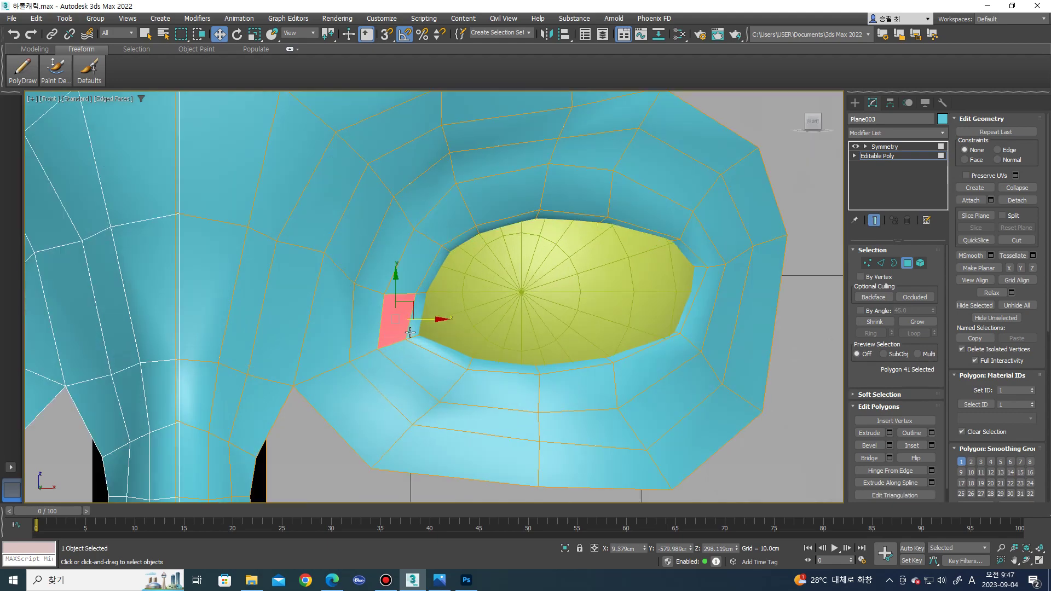
- Move the face beside the eye inward and shift the eye-corner edge slightly
mouse_move(385, 345)
alt+middle_down()
mouse_move(411, 305)
mouse_move(435, 311)
mouse_move(423, 313)
alt+middle_up()
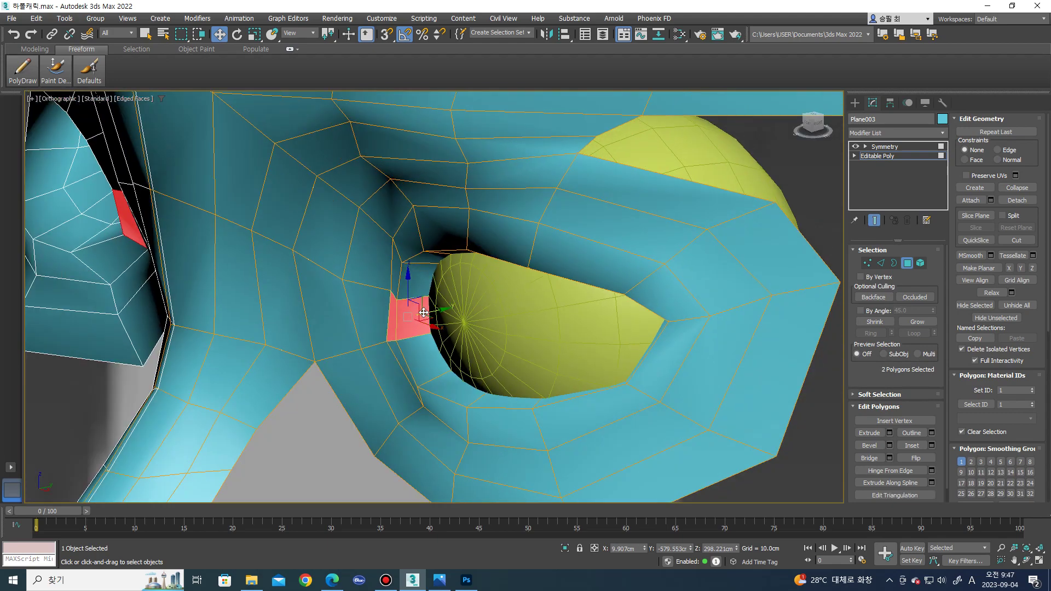
drag(440, 312, 434, 294)
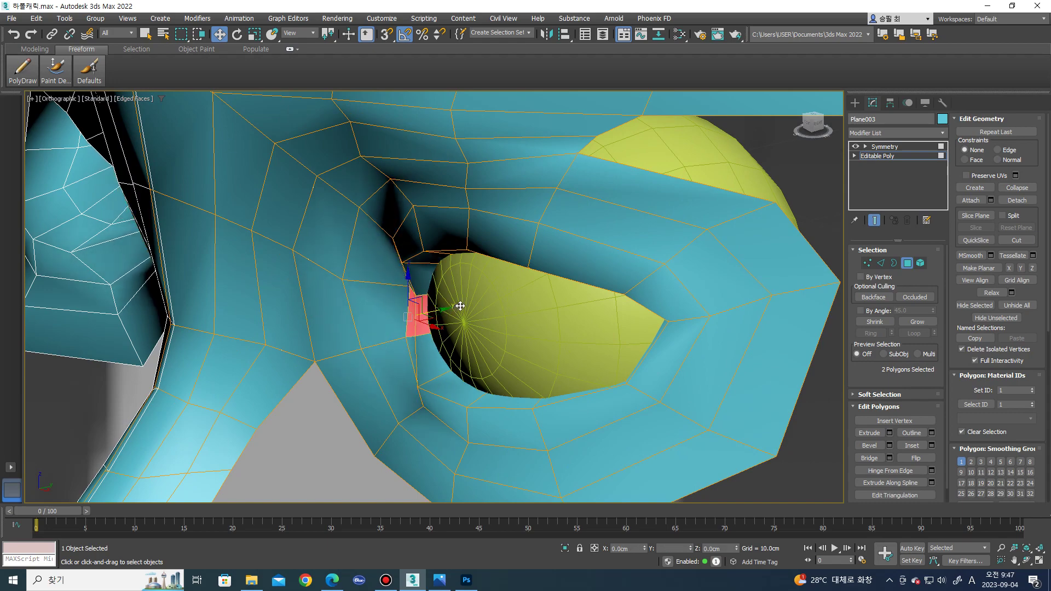
scroll(434, 294, down, 3)
key(2)
alt+middle_drag(438, 230, 471, 235)
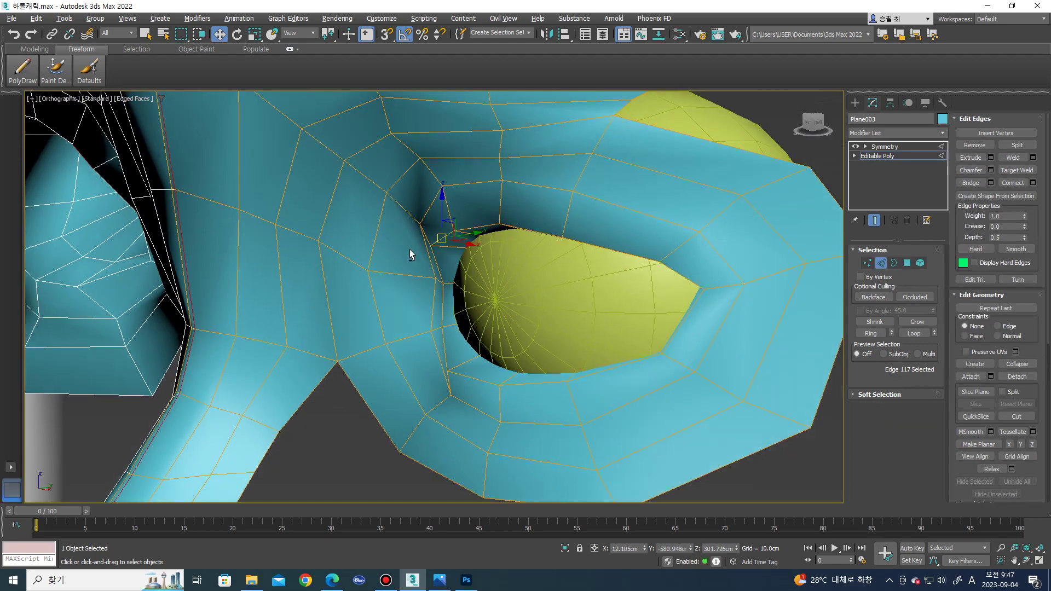
scroll(475, 234, up, 4)
drag(487, 229, 492, 227)
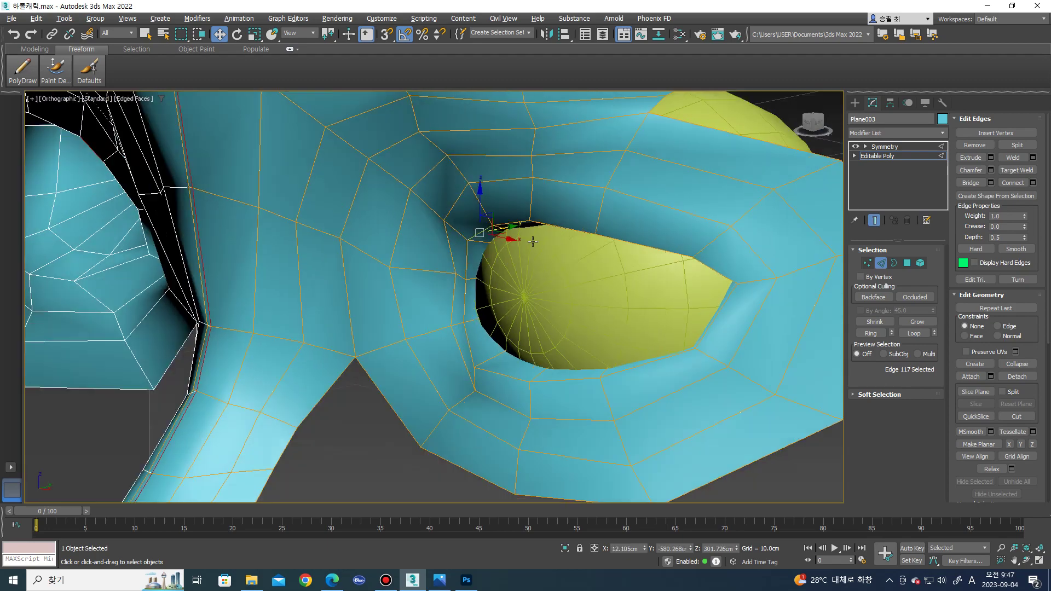
- Move the inner-corner faces toward the eyeball
alt+middle_drag(492, 228, 556, 241)
scroll(556, 241, up, 3)
scroll(476, 305, up, 3)
mouse_move(471, 270)
alt+middle_down()
mouse_move(476, 305)
mouse_move(486, 295)
alt+middle_up()
key(4)
drag(470, 285, 458, 291)
scroll(487, 296, down, 5)
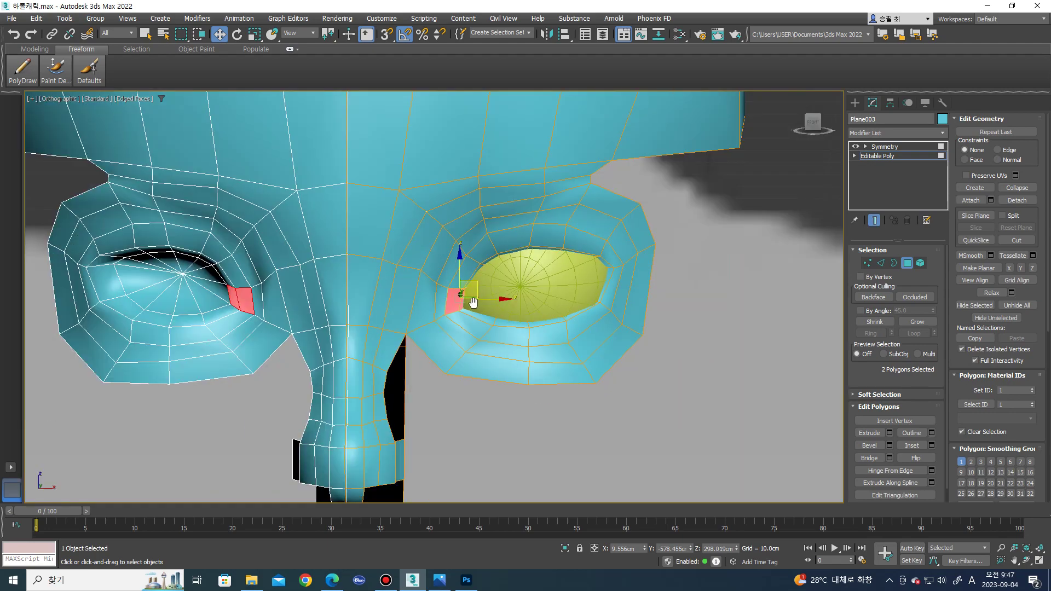
- In Front view, move a nose-side face inward along X to narrow the nose
key(f)
key(z)
scroll(578, 301, up, 4)
scroll(468, 377, up, 2)
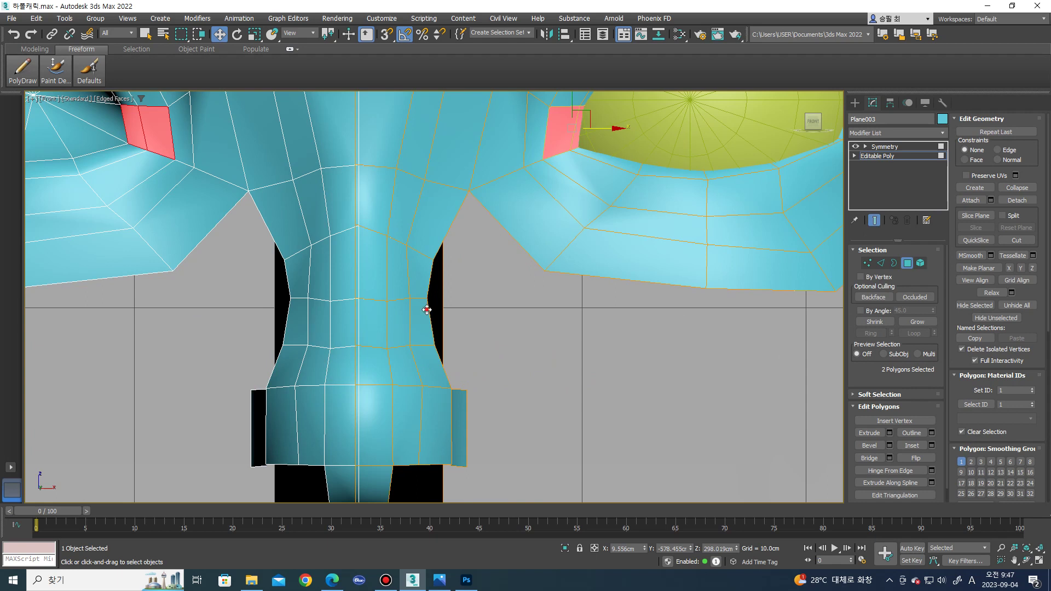
click(427, 310)
drag(454, 322, 445, 317)
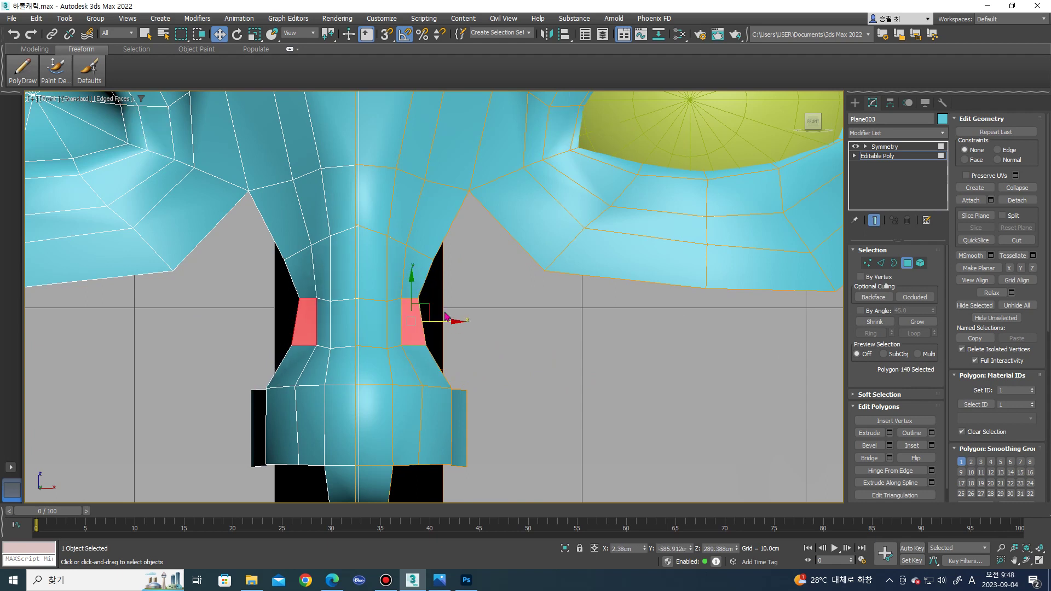
- At Vertex level, move the vertex at the top of the nose up and left
key(2)
key(1)
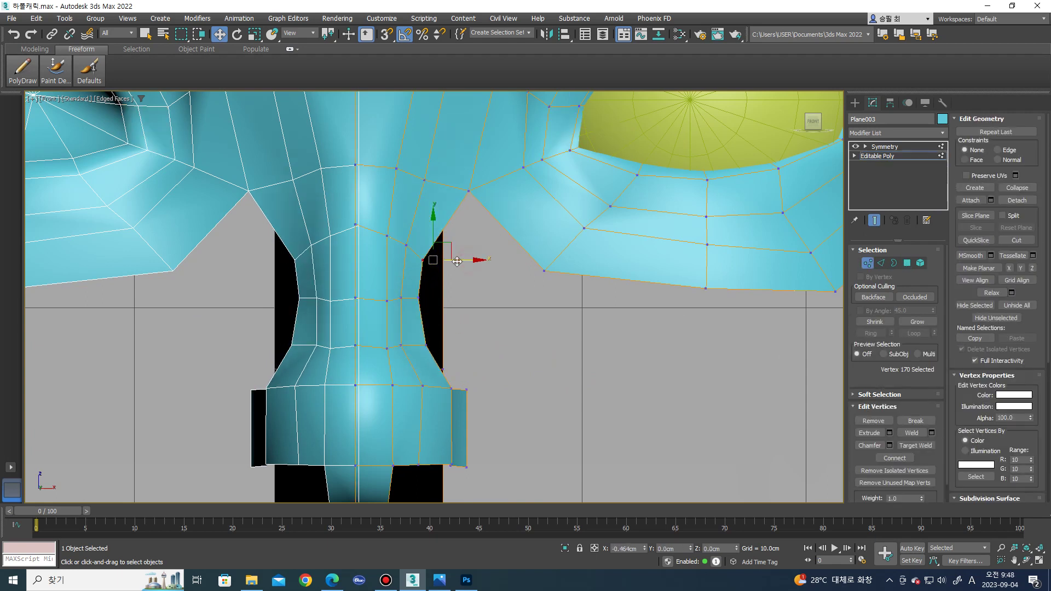
middle_drag(471, 239, 460, 289)
click(458, 241)
drag(477, 226, 464, 216)
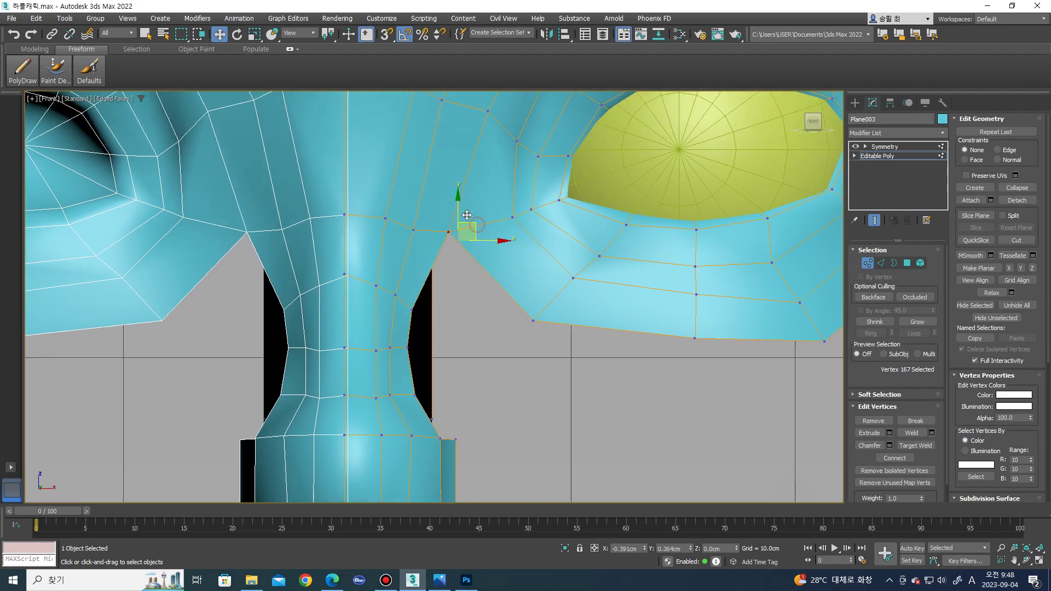
scroll(464, 216, down, 3)
- In a three-quarter view, shift the vertex near the eye corner to the right
mouse_move(465, 307)
alt+middle_down()
mouse_move(443, 228)
mouse_move(452, 229)
alt+middle_up()
key(2)
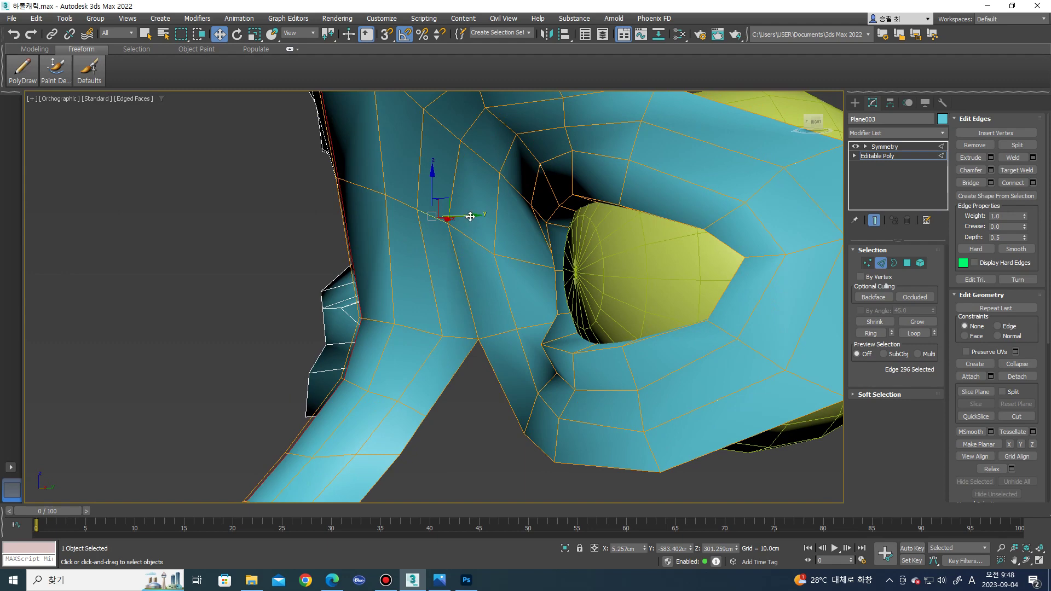
key(1)
click(466, 225)
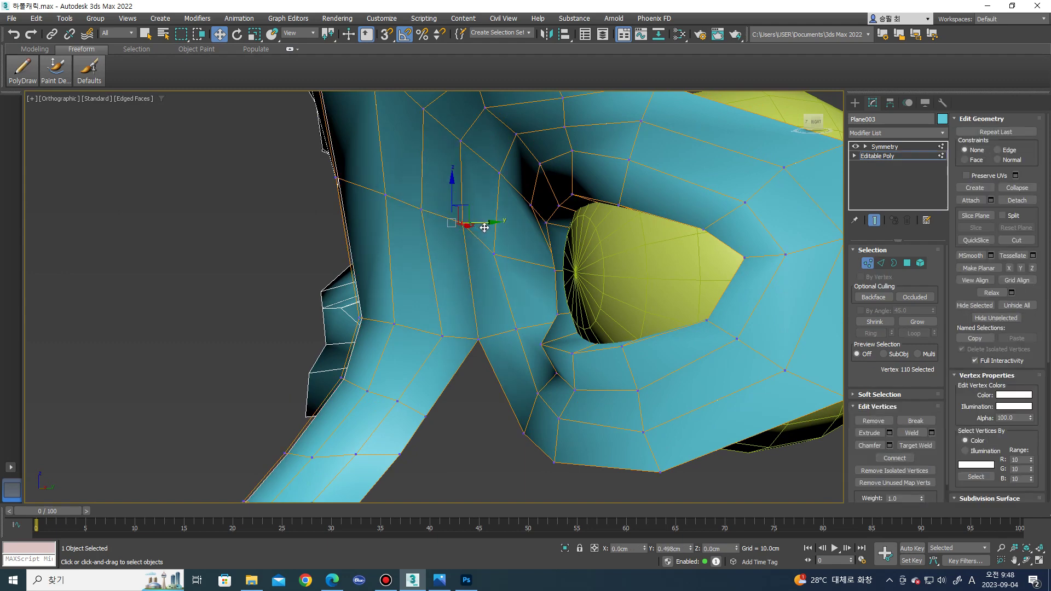
drag(493, 254, 512, 254)
mouse_move(551, 265)
alt+middle_down()
mouse_move(582, 298)
mouse_move(554, 258)
alt+middle_up()
scroll(548, 274, up, 2)
scroll(530, 268, up, 2)
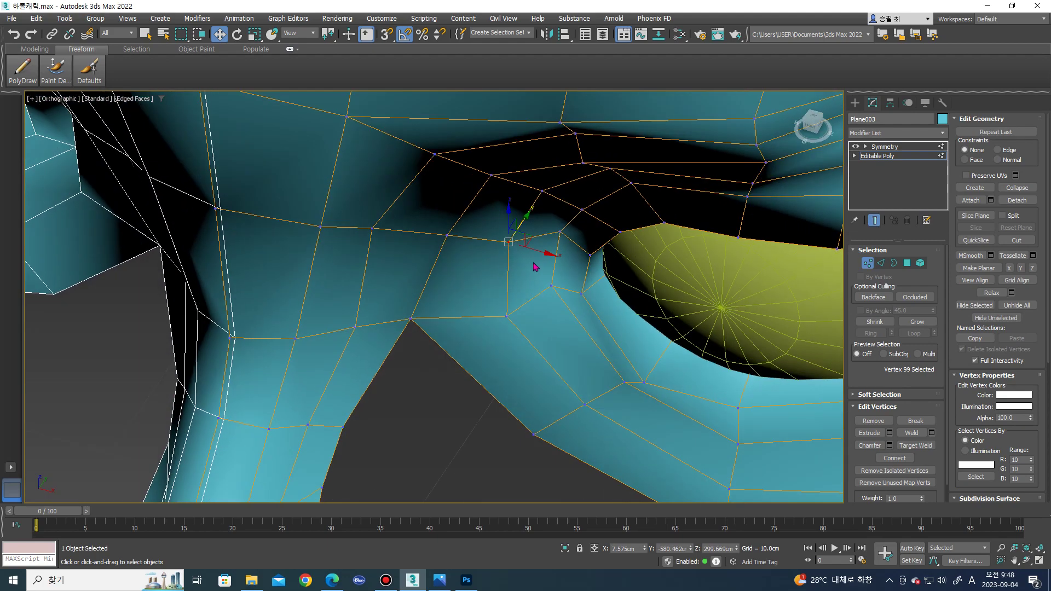
click(542, 262)
- At Edge level, select an edge beside the eye socket near the nose bridge
key(2)
scroll(526, 279, up, 5)
scroll(573, 251, down, 3)
mouse_move(573, 251)
alt+middle_down()
mouse_move(572, 239)
mouse_move(581, 268)
alt+middle_up()
click(579, 261)
scroll(581, 268, down, 2)
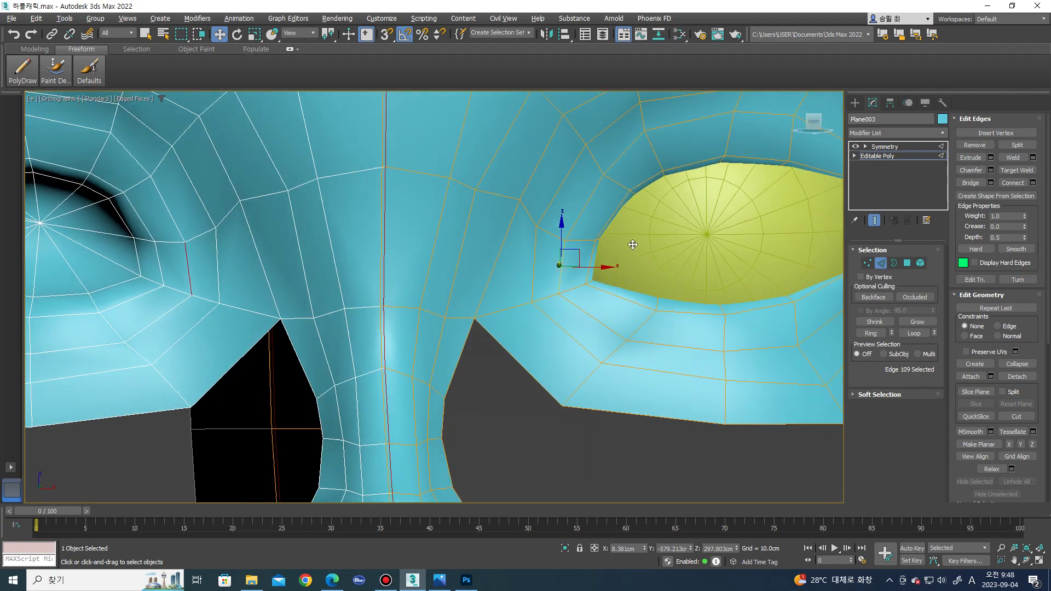
scroll(588, 290, down, 2)
- Select an edge at the nose tip and orbit around the nose to inspect it
mouse_move(539, 362)
alt+middle_down()
mouse_move(460, 364)
mouse_move(509, 328)
mouse_move(509, 312)
mouse_move(504, 324)
alt+middle_up()
scroll(481, 361, up, 2)
click(528, 374)
mouse_move(541, 367)
alt+middle_down()
mouse_move(531, 384)
mouse_move(493, 390)
mouse_move(525, 394)
mouse_move(504, 402)
mouse_move(484, 356)
mouse_move(509, 357)
alt+middle_up()
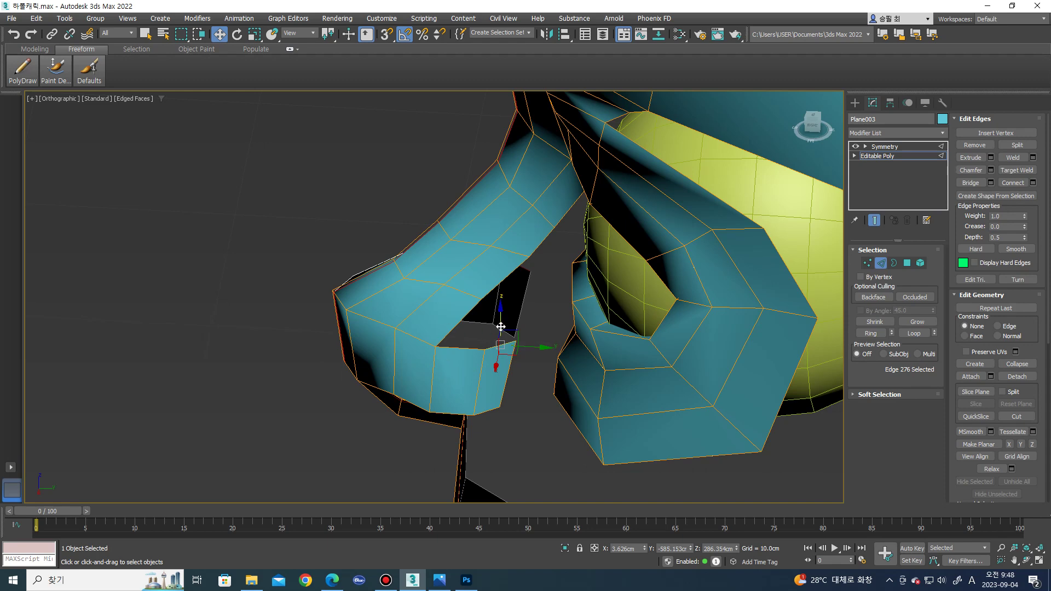
- Add one edge loop across the edge ring running down to the upper lip
alt+middle_drag(472, 341, 542, 390)
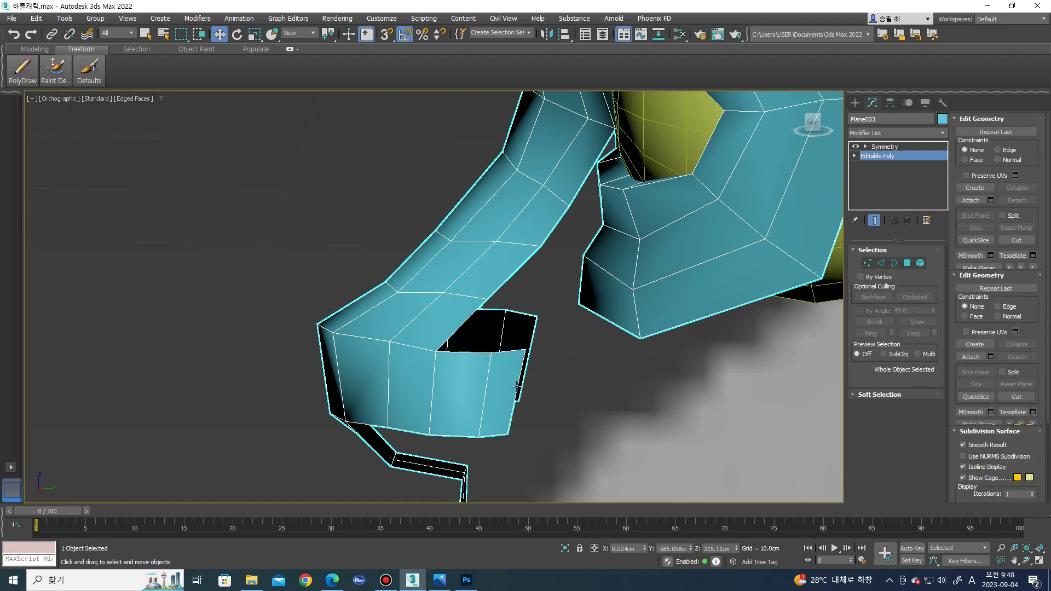
click(871, 334)
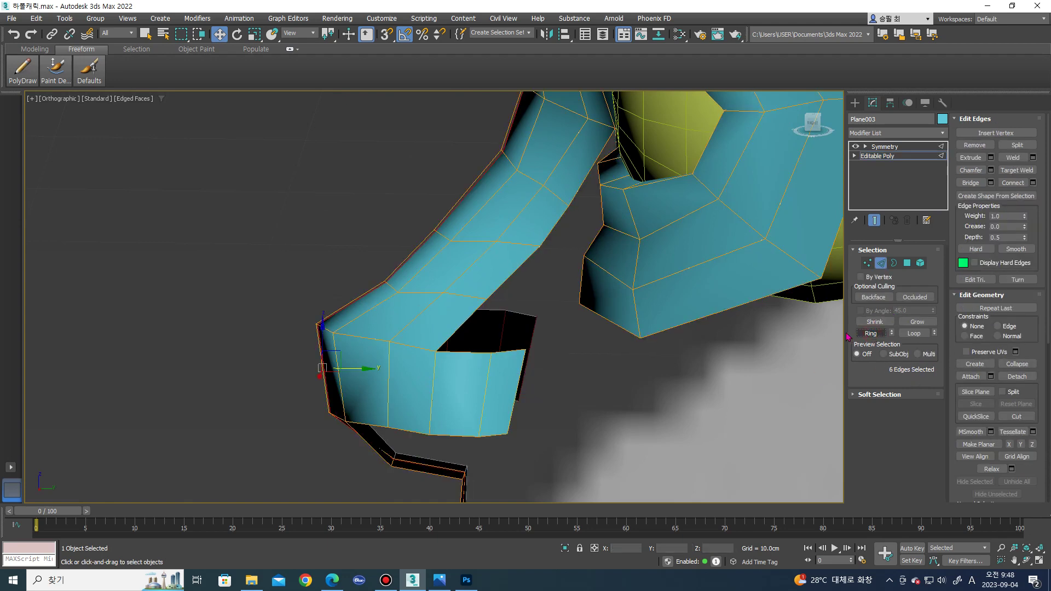
click(1034, 182)
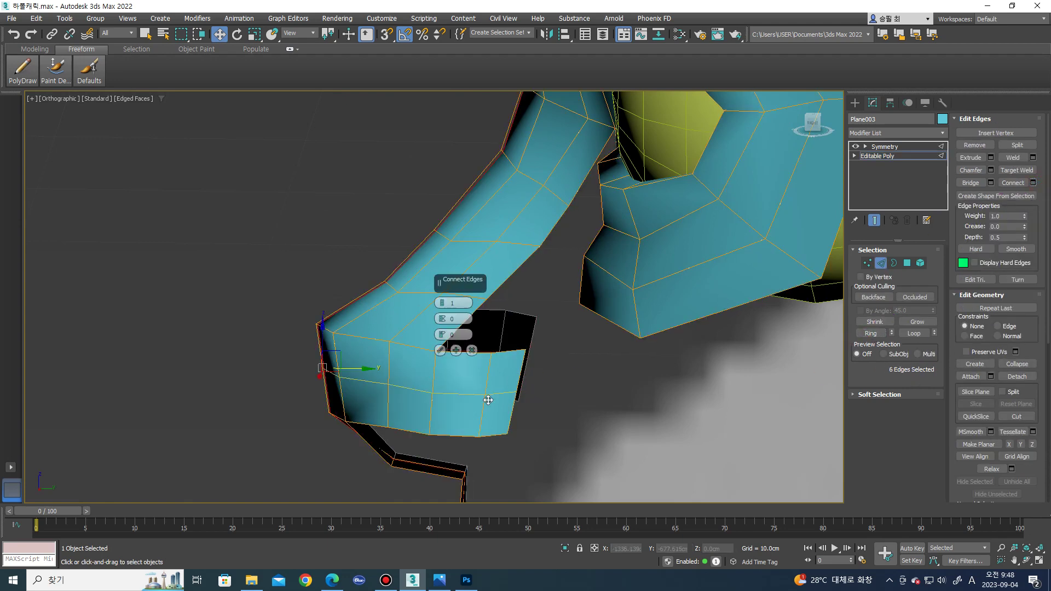
click(440, 350)
alt+middle_drag(441, 355, 354, 369)
- Nudge the new loop's vertices to shape the folded flap at the strip's end
key(1)
mouse_move(287, 373)
mouse_down()
mouse_move(351, 406)
mouse_move(332, 386)
mouse_up()
mouse_move(339, 383)
alt+middle_down()
mouse_move(502, 349)
mouse_move(511, 322)
mouse_move(431, 305)
mouse_move(438, 295)
mouse_move(511, 298)
mouse_move(493, 277)
mouse_move(461, 253)
mouse_move(373, 408)
alt+middle_up()
key(2)
click(503, 343)
key(1)
- Scale the edges under the nose to start reshaping the nostril
key(2)
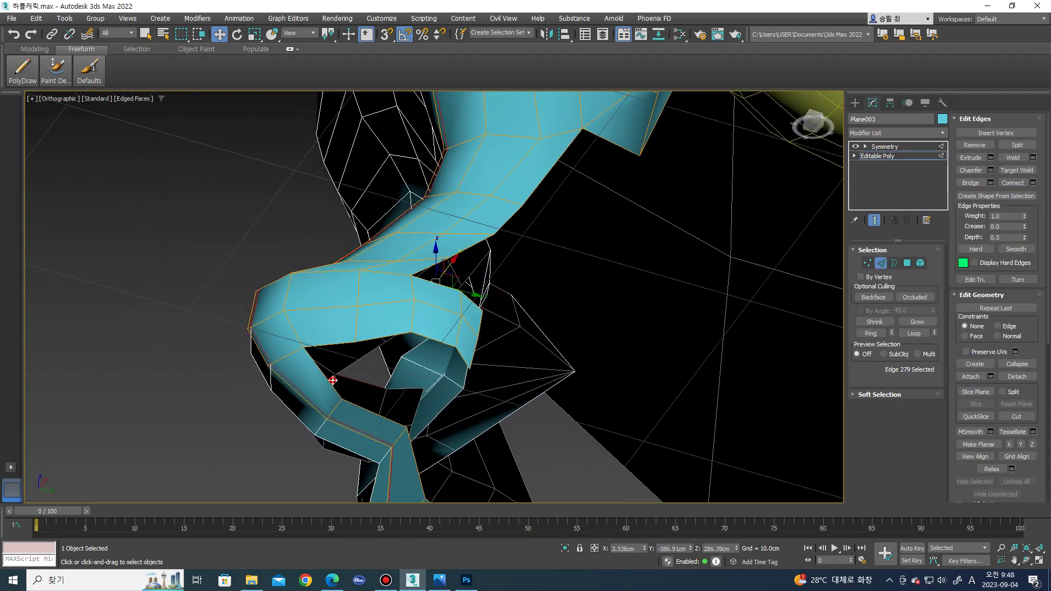
click(371, 409)
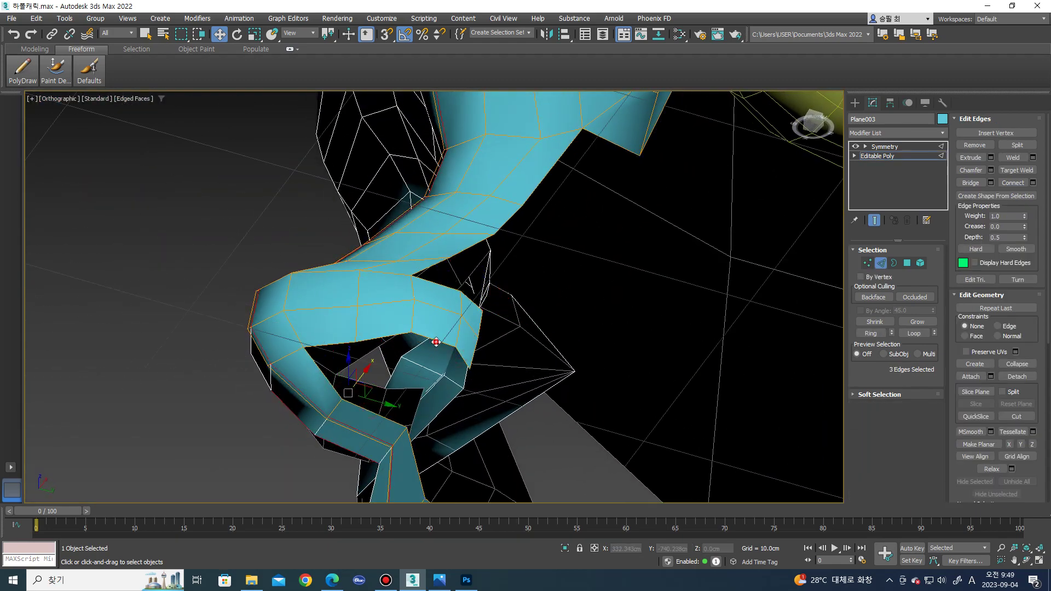
alt+middle_drag(343, 343, 383, 332)
scroll(383, 331, up, 2)
ctrl+click(418, 322)
key(r)
drag(411, 331, 421, 364)
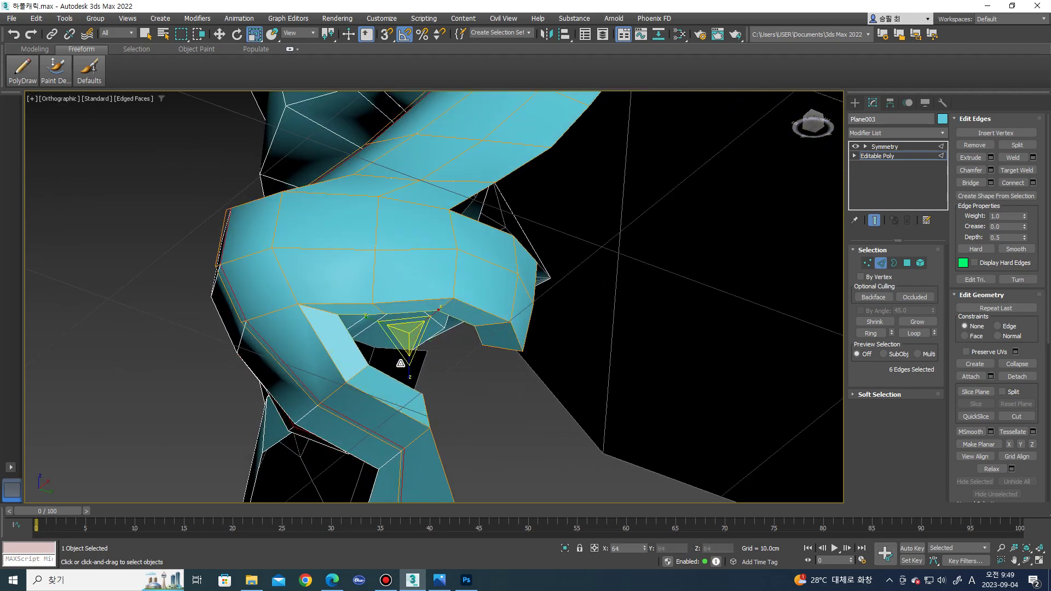
mouse_move(421, 365)
alt+middle_down()
mouse_move(408, 329)
mouse_move(434, 345)
mouse_move(424, 383)
alt+middle_up()
key(w)
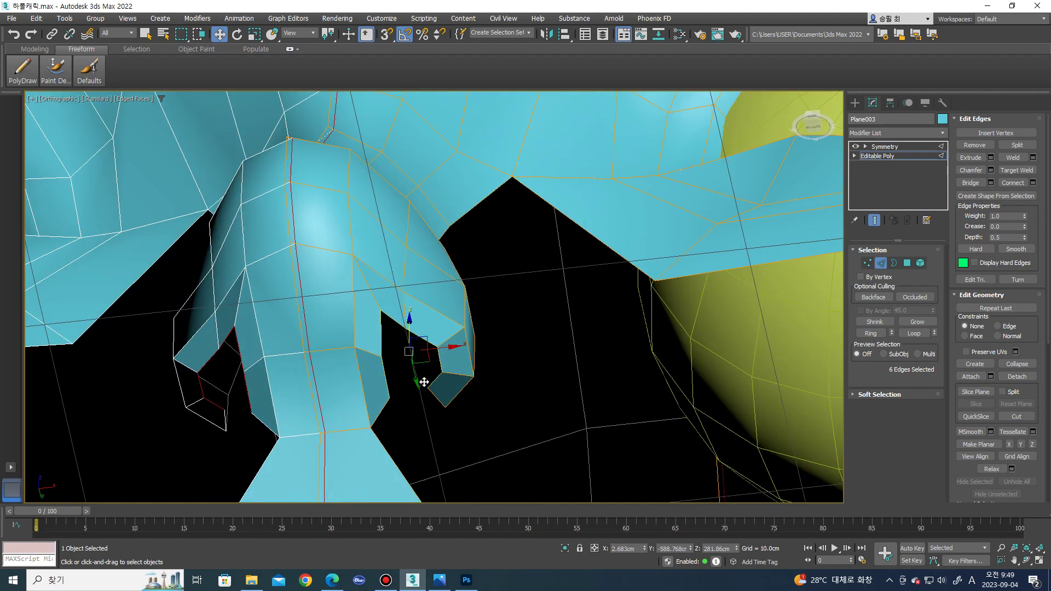
- Bridge the two edges across the nostril gap with a new face
click(388, 400)
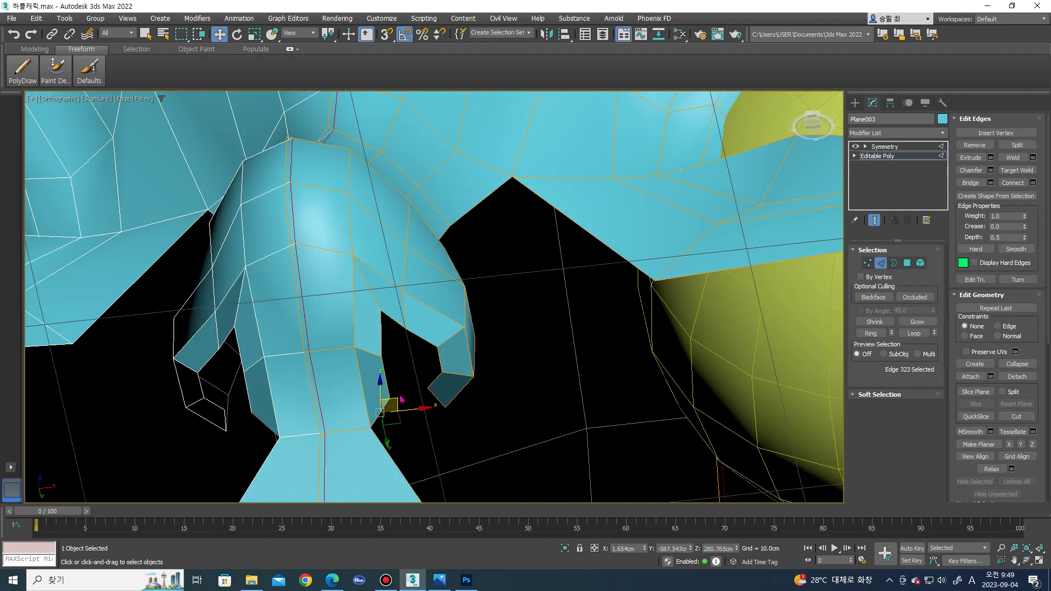
mouse_move(388, 400)
alt+middle_down()
mouse_move(395, 393)
mouse_move(403, 407)
alt+middle_up()
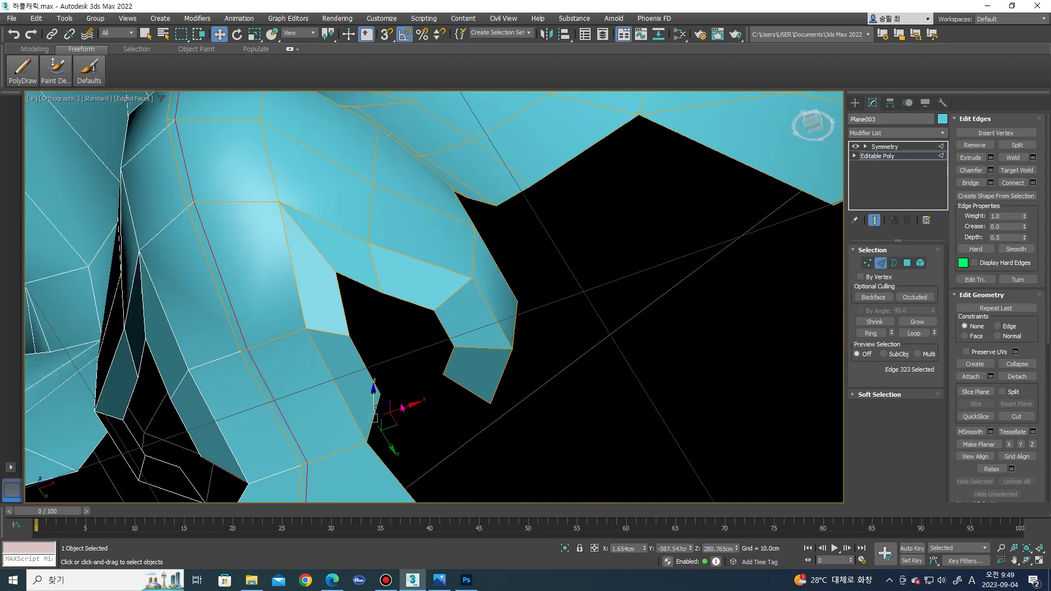
click(462, 388)
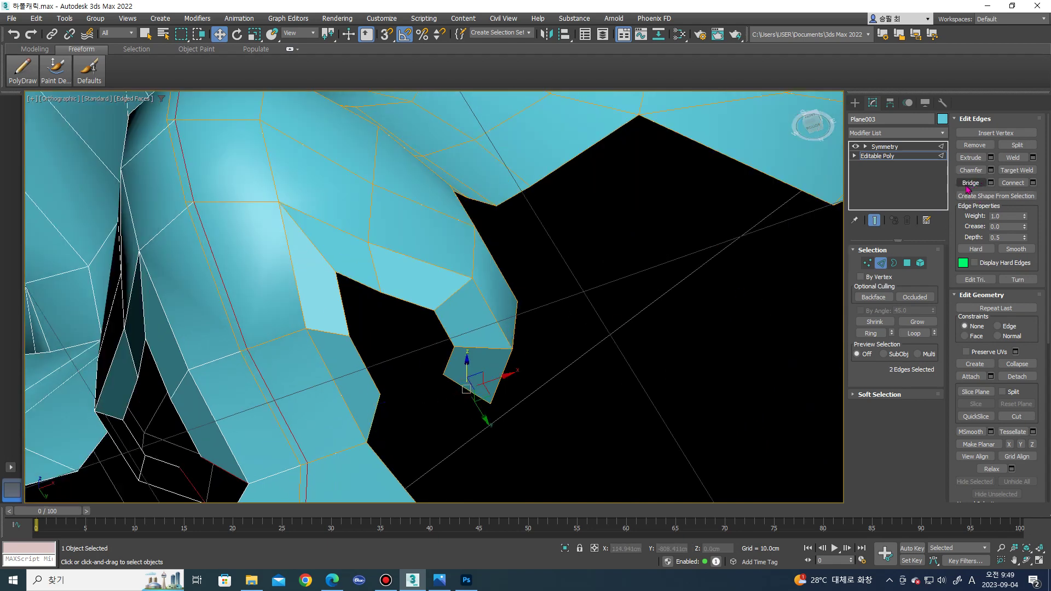
click(966, 183)
- Connect the opposite nostril rim edges with one new edge
click(414, 382)
ctrl+click(432, 427)
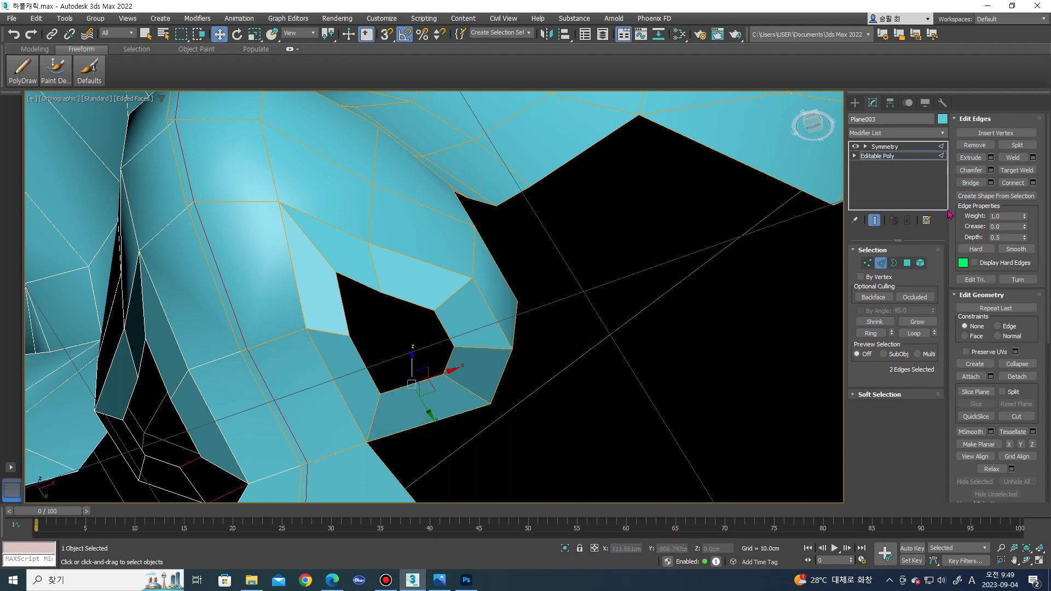
click(1032, 184)
click(441, 351)
- Move the nostril hole border up, shrink it, and nudge it into place
key(3)
click(430, 378)
scroll(430, 377, down, 4)
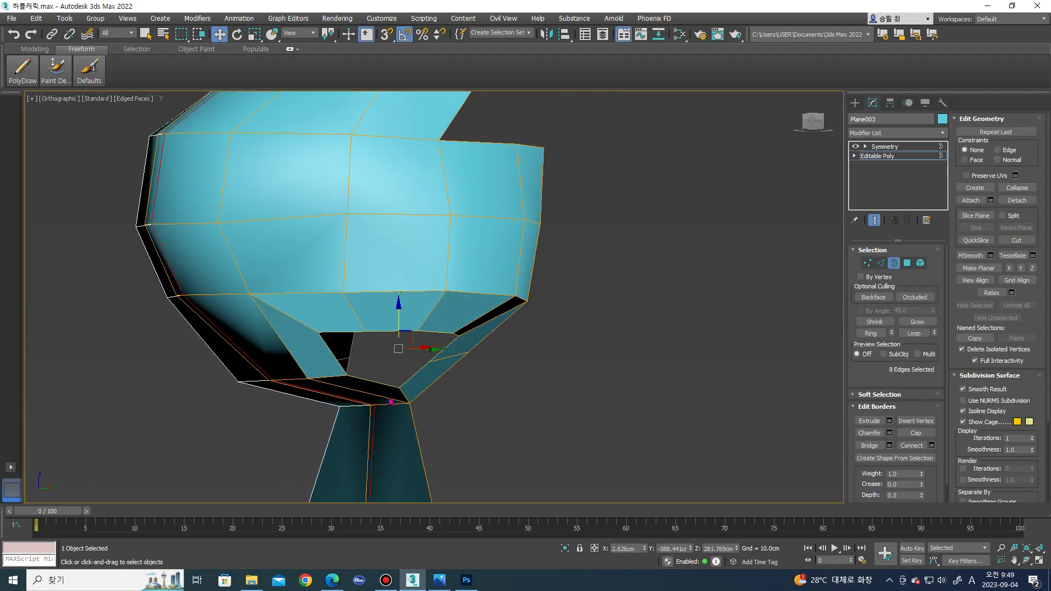
drag(399, 317, 404, 265)
alt+middle_drag(404, 265, 406, 297)
key(r)
drag(405, 297, 405, 315)
mouse_move(405, 299)
alt+middle_down()
mouse_move(405, 280)
mouse_move(412, 286)
alt+middle_up()
key(w)
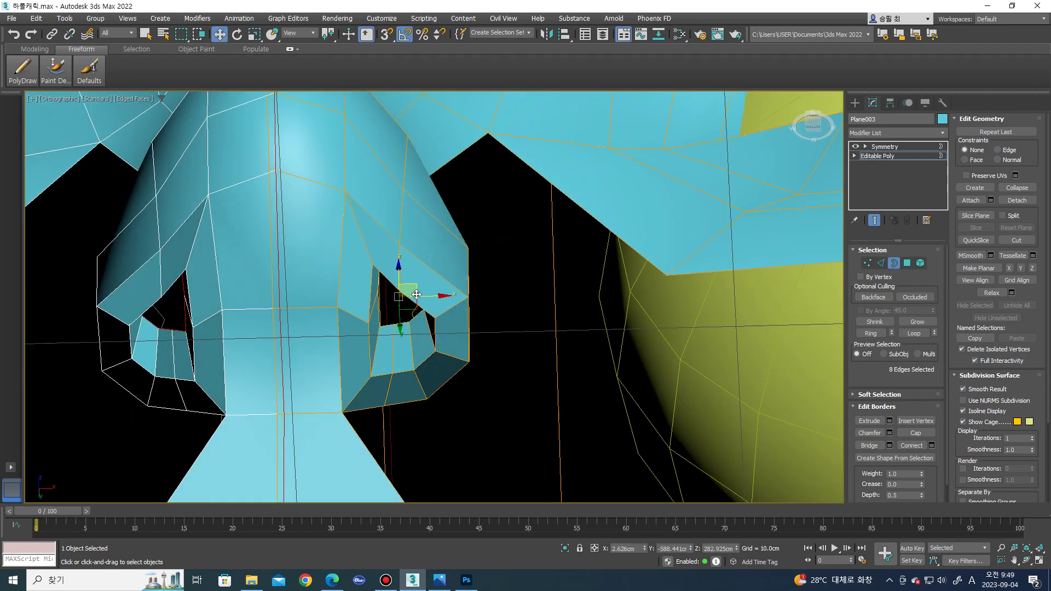
drag(412, 310, 404, 326)
mouse_move(404, 326)
alt+middle_down()
mouse_move(400, 336)
mouse_move(387, 316)
alt+middle_up()
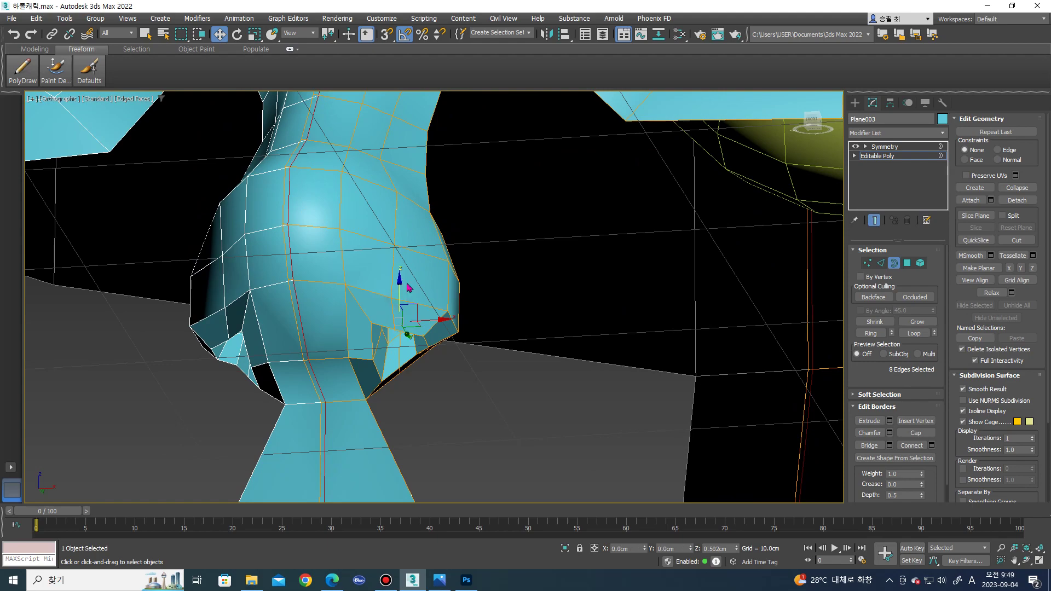
- Clear the border selection and select the whole head mesh as an element
click(301, 376)
scroll(301, 376, down, 5)
scroll(329, 356, up, 3)
scroll(350, 366, up, 3)
key(5)
click(348, 363)
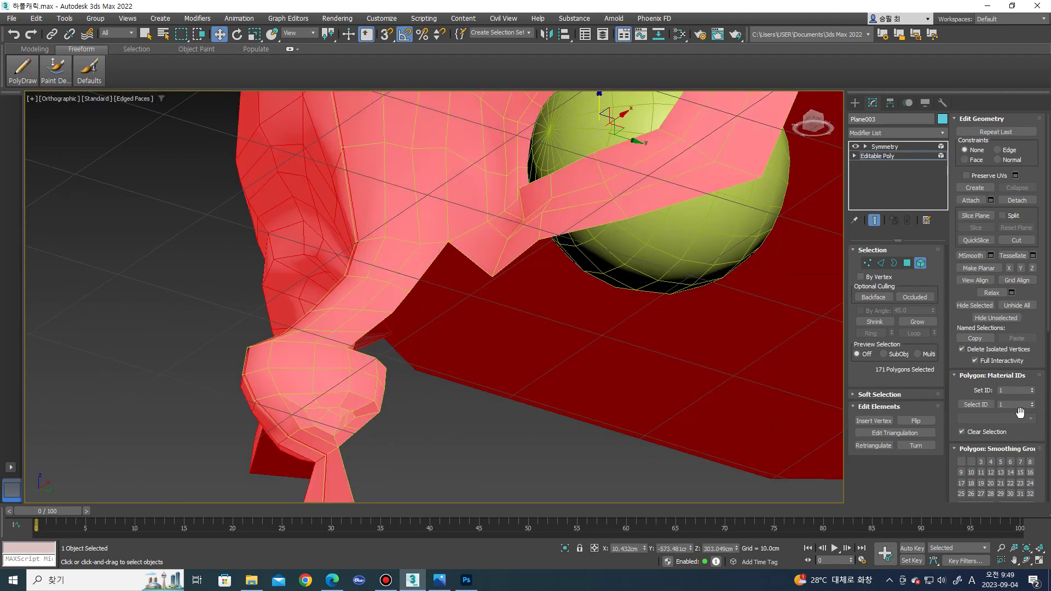
- Clear all smoothing groups on the head and assign smoothing group 1
scroll(1030, 493, down, 2)
click(1017, 474)
click(962, 430)
click(493, 447)
- Bridge the nose underside edge to the upper lip strip edge to fill the gap
scroll(504, 460, down, 3)
mouse_move(504, 460)
alt+middle_down()
mouse_move(516, 469)
mouse_move(482, 471)
mouse_move(460, 427)
alt+middle_up()
scroll(498, 497, up, 3)
scroll(460, 427, up, 2)
scroll(442, 383, up, 2)
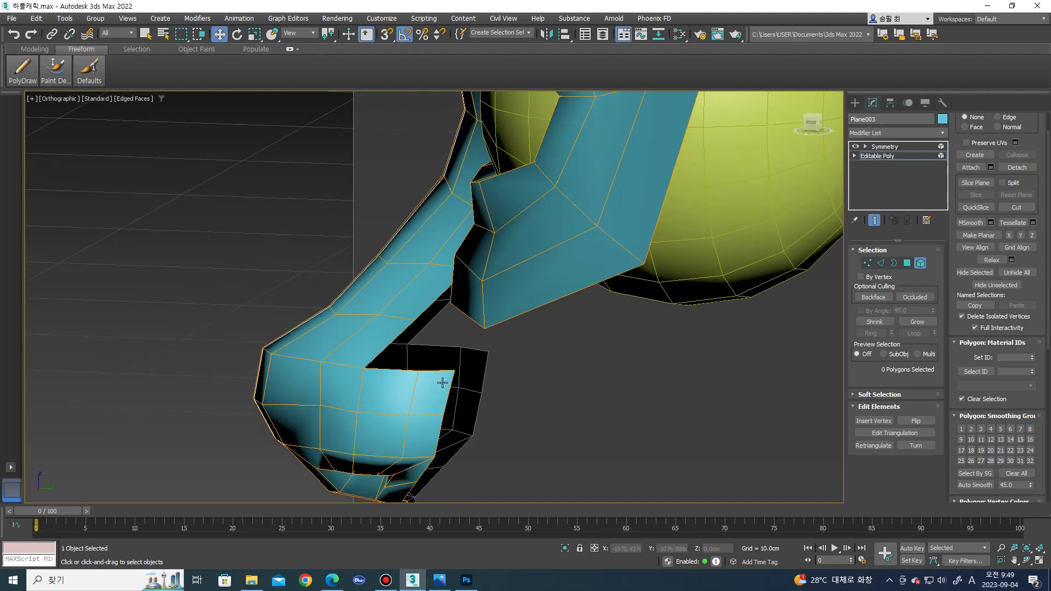
key(1)
click(449, 372)
key(2)
click(448, 370)
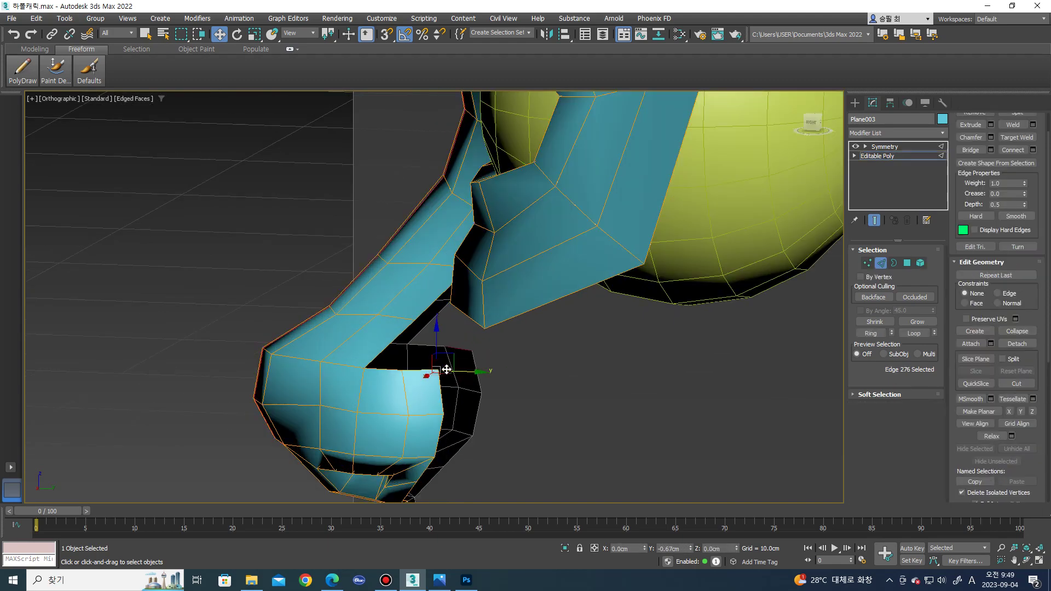
mouse_move(444, 370)
alt+middle_down()
mouse_move(488, 376)
mouse_move(409, 369)
mouse_move(417, 363)
alt+middle_up()
click(400, 352)
ctrl+click(414, 372)
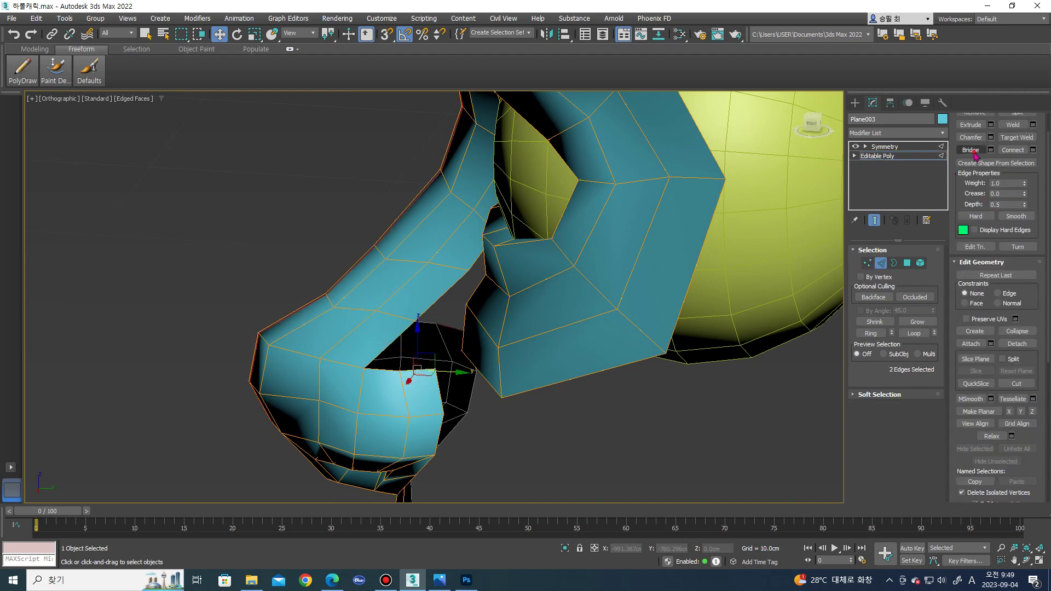
click(971, 150)
- Nudge the newly bridged edge slightly into place
scroll(465, 340, up, 3)
alt+middle_drag(465, 341, 422, 377)
drag(422, 376, 411, 355)
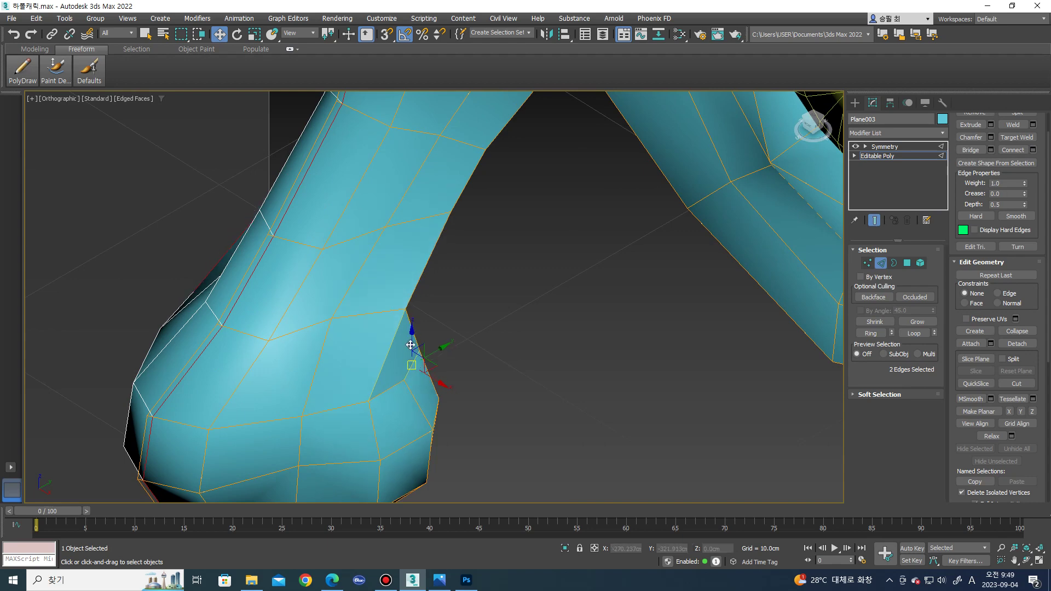
click(401, 320)
alt+middle_drag(401, 320, 440, 308)
- Inspect the nose tip vertices from side and oblique views
key(1)
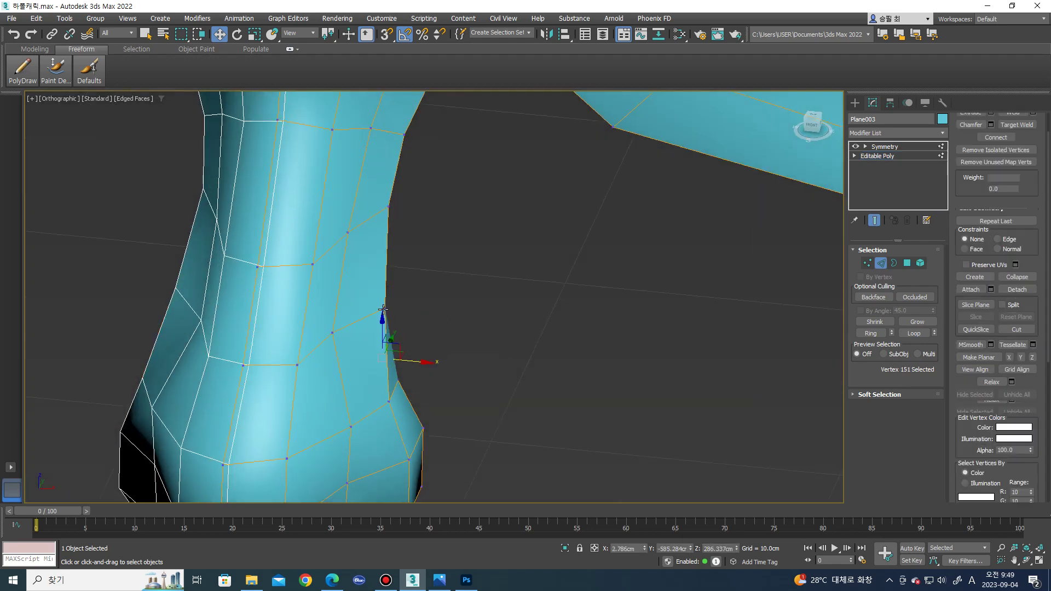
mouse_move(399, 313)
alt+middle_down()
mouse_move(375, 306)
mouse_move(366, 318)
mouse_move(368, 395)
mouse_move(453, 369)
mouse_move(416, 383)
mouse_move(458, 387)
mouse_move(403, 387)
alt+middle_up()
scroll(404, 388, up, 5)
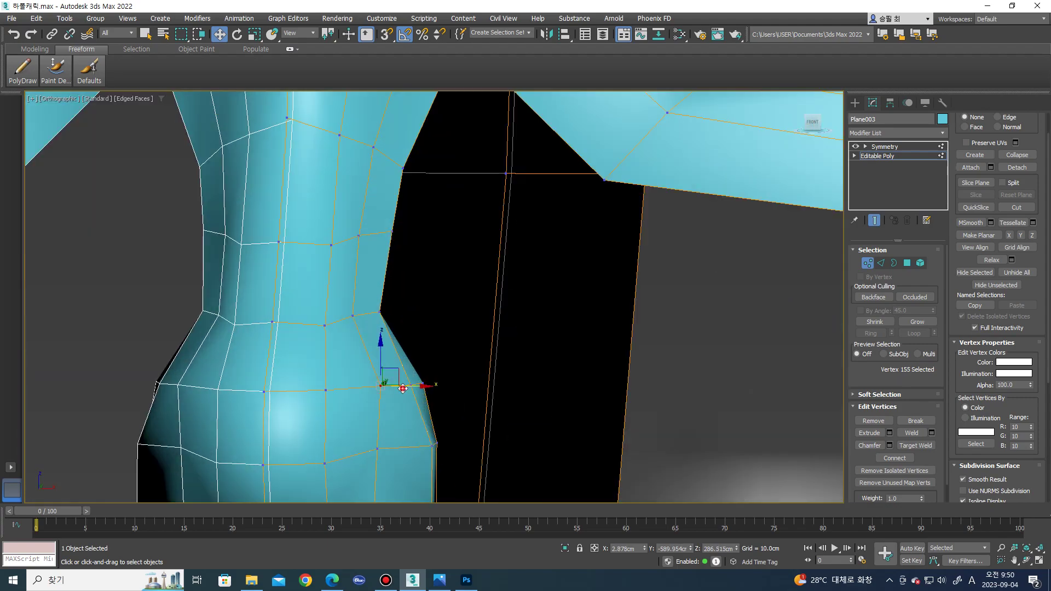
scroll(403, 389, down, 4)
mouse_move(403, 389)
alt+middle_down()
mouse_move(384, 340)
mouse_move(356, 415)
mouse_move(383, 373)
mouse_move(352, 347)
mouse_move(399, 345)
mouse_move(391, 316)
mouse_move(446, 402)
mouse_move(460, 357)
mouse_move(464, 390)
mouse_move(402, 396)
alt+middle_up()
scroll(446, 404, up, 2)
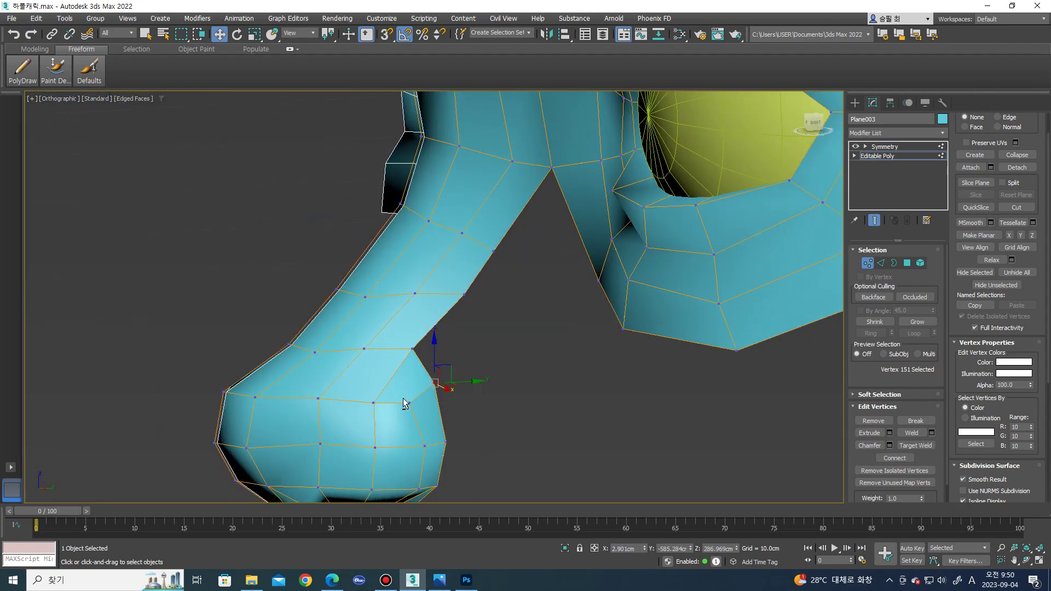
mouse_move(463, 417)
alt+middle_down()
mouse_move(387, 376)
mouse_move(445, 427)
mouse_move(527, 402)
mouse_move(404, 418)
mouse_move(418, 368)
mouse_move(400, 329)
mouse_move(408, 352)
alt+middle_up()
key(2)
mouse_move(422, 294)
alt+middle_down()
mouse_move(375, 311)
mouse_move(475, 392)
alt+middle_up()
scroll(375, 312, up, 2)
click(481, 398)
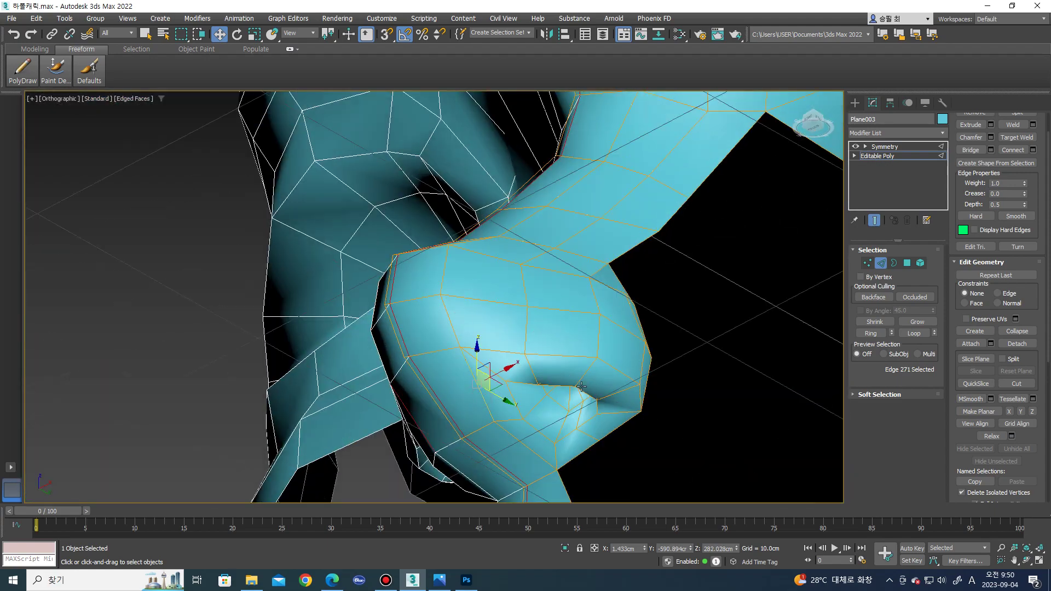
- Add one edge loop across the edge ring around the nose
click(870, 333)
alt+middle_drag(739, 285, 771, 304)
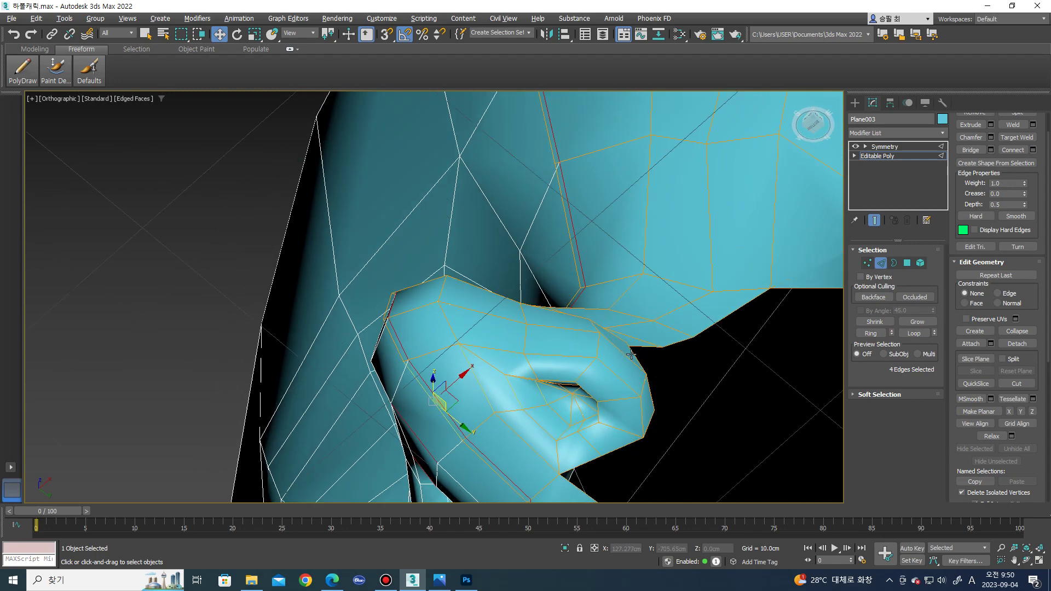
click(1033, 151)
mouse_move(445, 353)
alt+middle_down()
mouse_move(454, 367)
mouse_move(441, 405)
mouse_move(468, 409)
mouse_move(485, 392)
mouse_move(469, 411)
mouse_move(433, 377)
alt+middle_up()
click(440, 351)
- Move edges on the nose underside to round the nostril's lower rim
drag(444, 349, 457, 392)
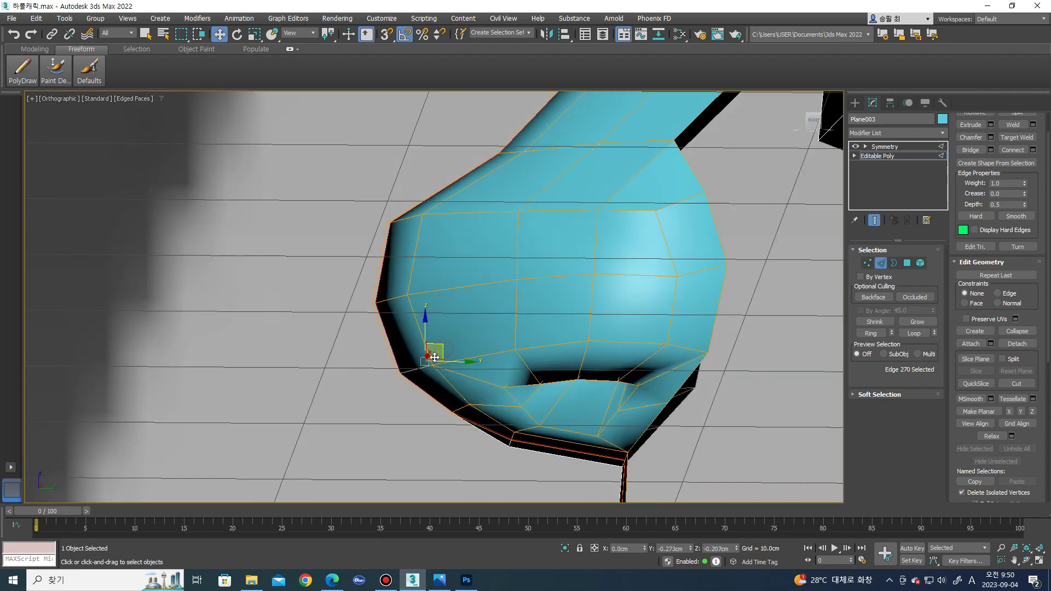
mouse_move(502, 422)
alt+middle_down()
mouse_move(525, 393)
mouse_move(542, 403)
alt+middle_up()
click(515, 405)
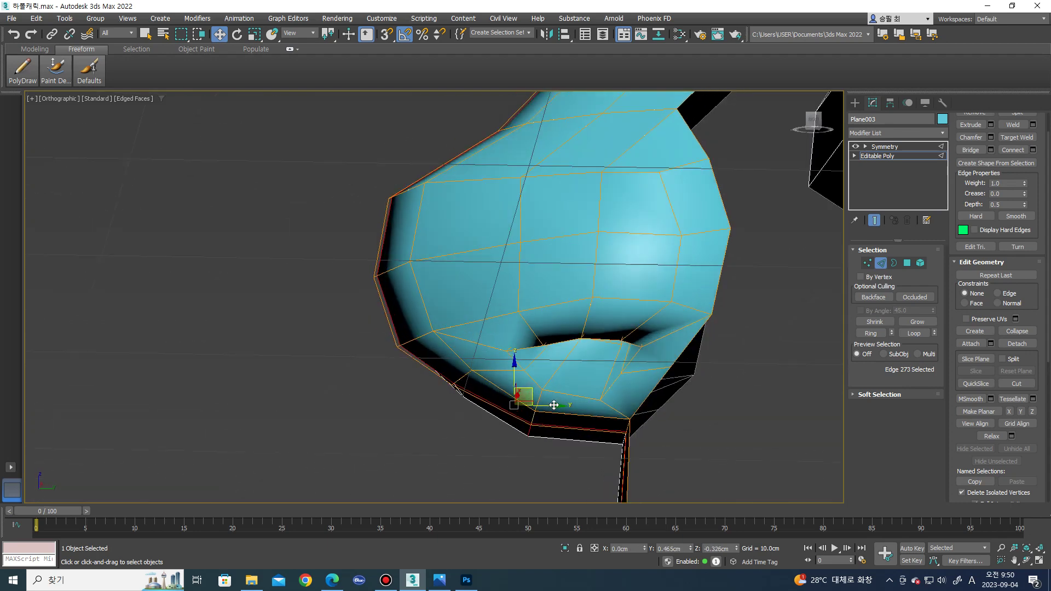
click(543, 397)
drag(559, 383, 557, 379)
mouse_move(557, 379)
alt+middle_down()
mouse_move(650, 349)
mouse_move(575, 378)
alt+middle_up()
scroll(649, 348, down, 2)
scroll(575, 378, up, 4)
scroll(574, 377, up, 3)
mouse_move(571, 366)
mouse_down()
mouse_move(559, 364)
mouse_move(544, 402)
mouse_up()
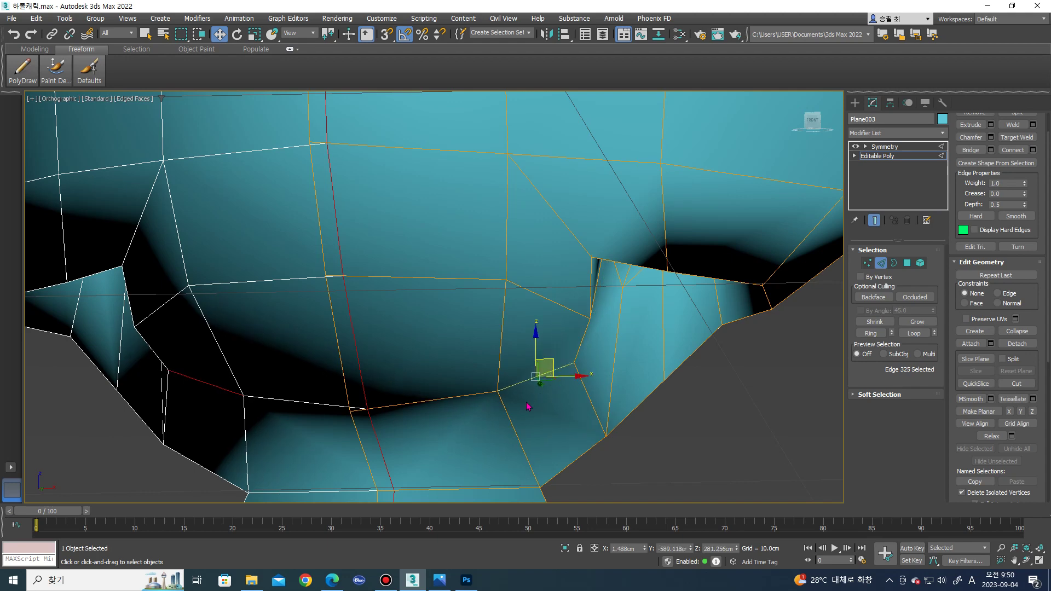
- View the head from below and select a polygon under the nose
scroll(529, 405, down, 3)
scroll(529, 404, down, 3)
alt+middle_drag(529, 405, 526, 329)
key(4)
click(555, 396)
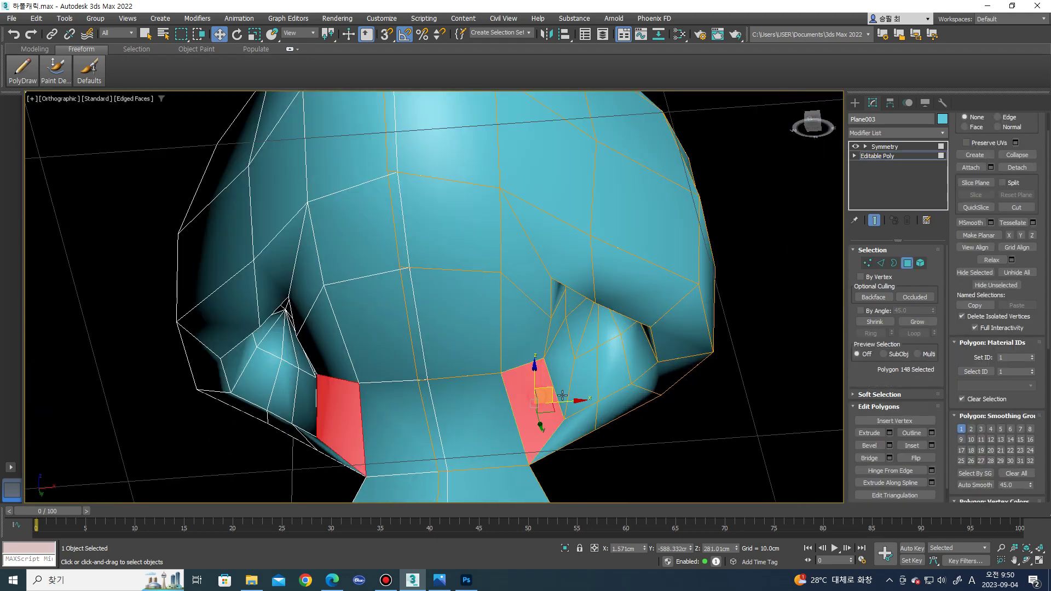
- Shift the polygon sideways and nudge a vertex beside the nostril inward
drag(556, 396, 527, 397)
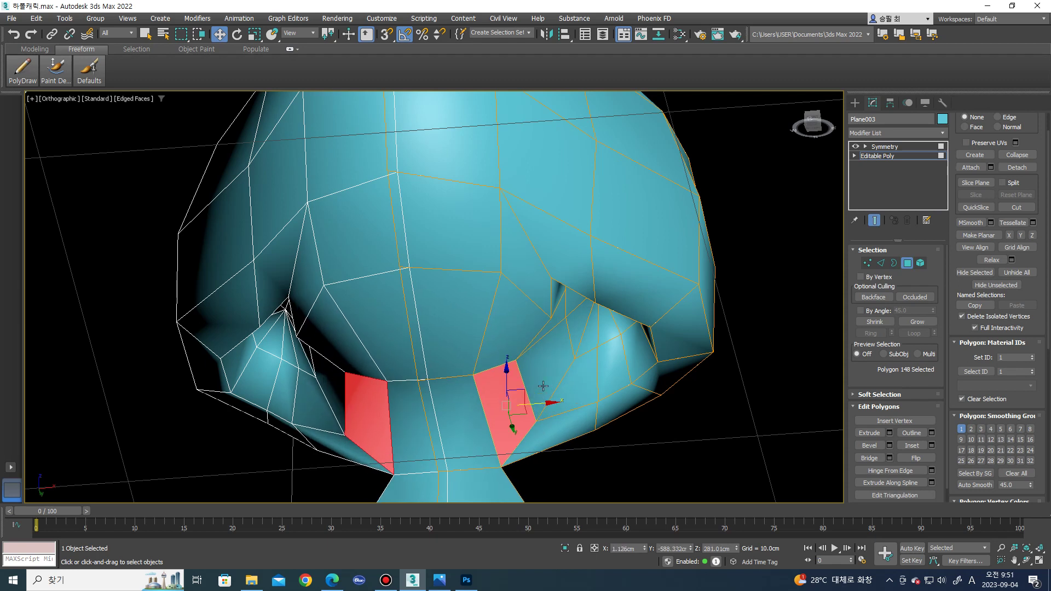
key(1)
click(554, 316)
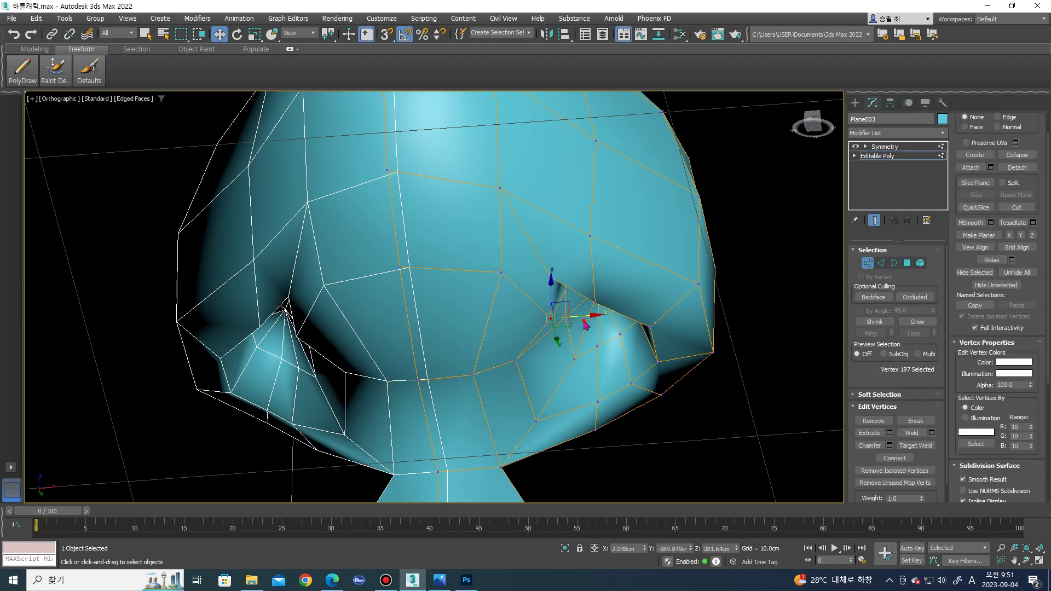
drag(571, 308, 567, 308)
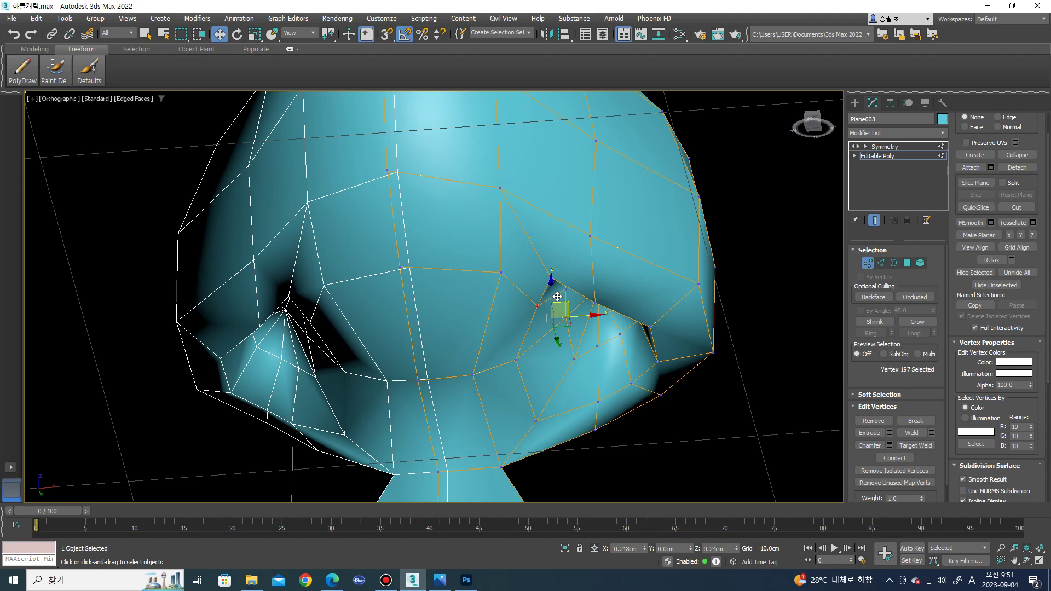
alt+middle_drag(567, 307, 509, 269)
- Pull nostril rim vertices down to deepen and round the opening
click(508, 278)
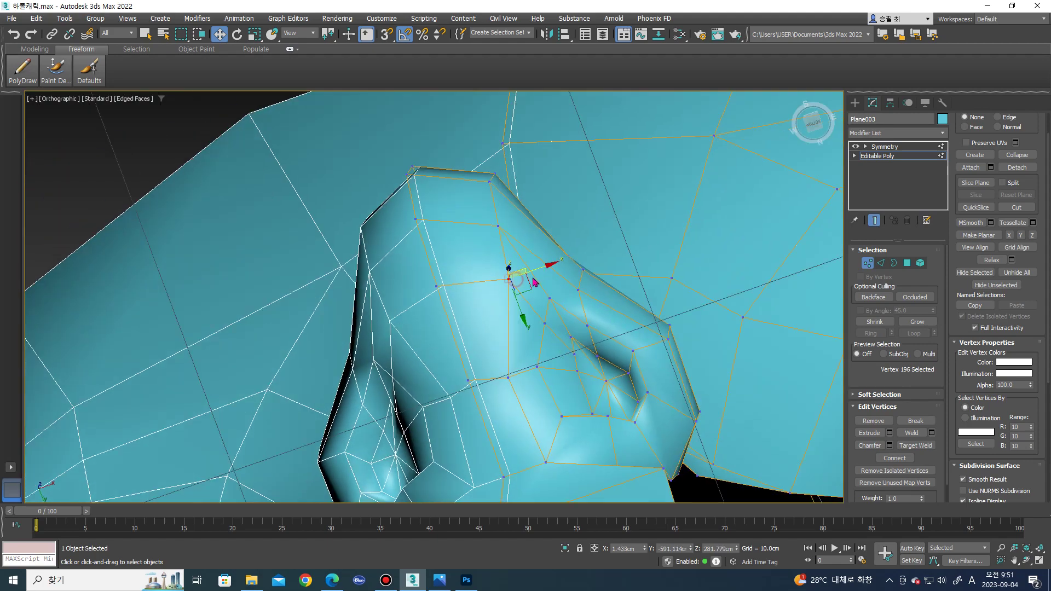
scroll(557, 322, up, 2)
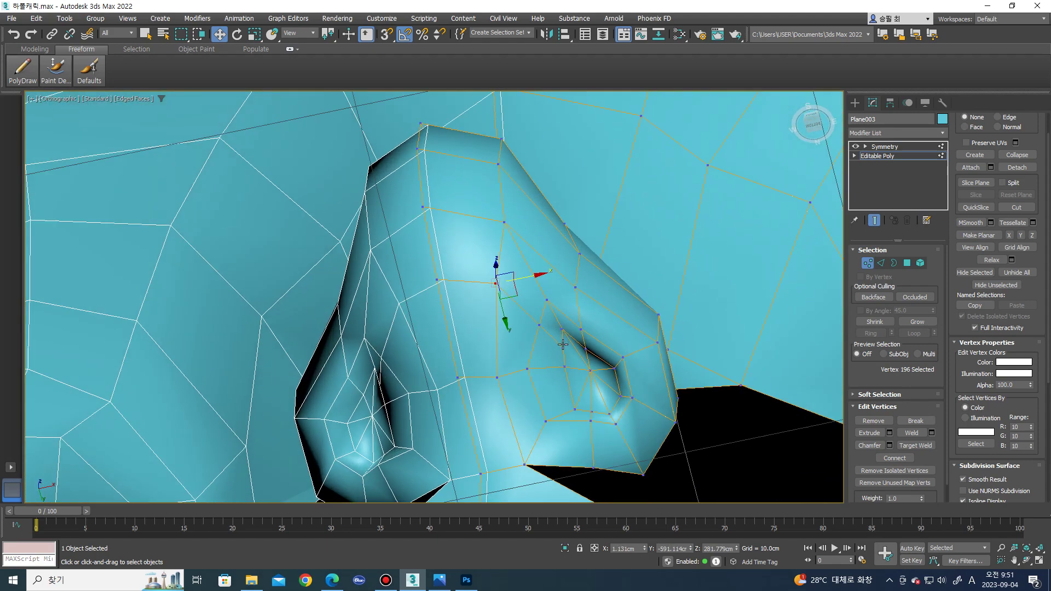
scroll(557, 322, up, 2)
click(566, 347)
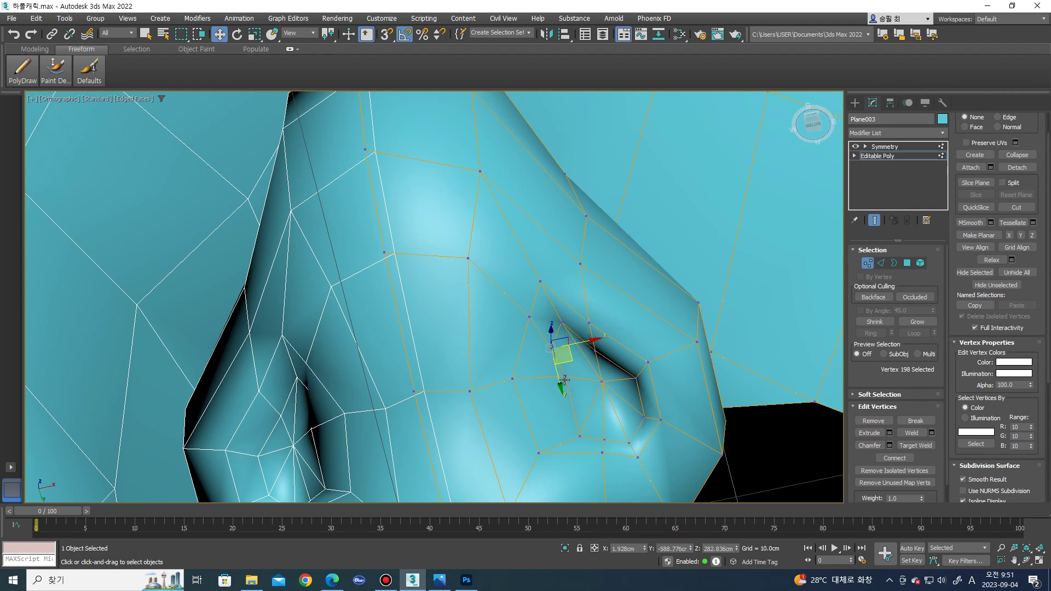
drag(581, 370, 579, 373)
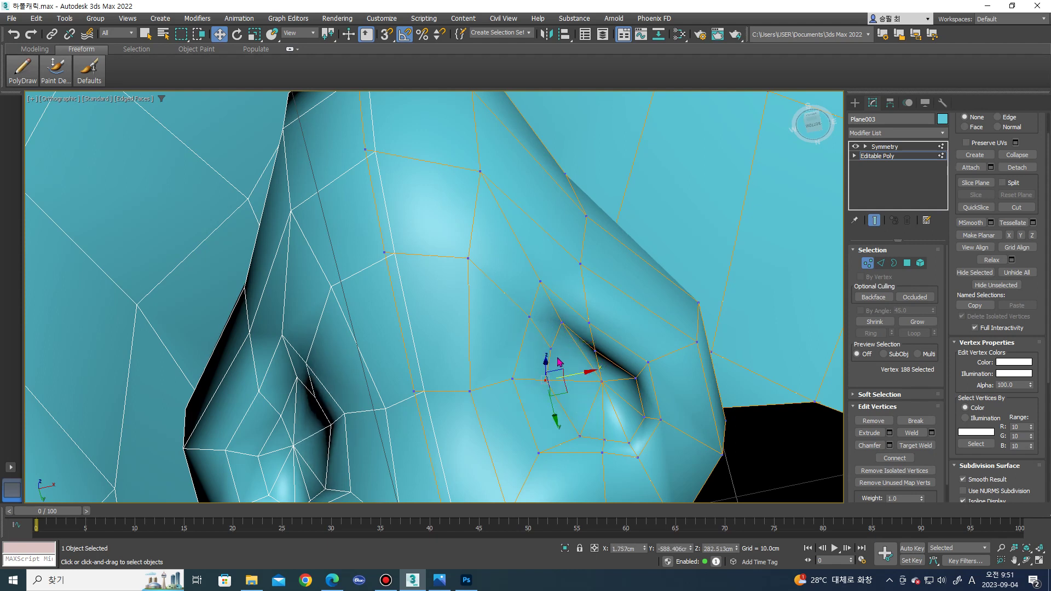
ctrl+click(601, 378)
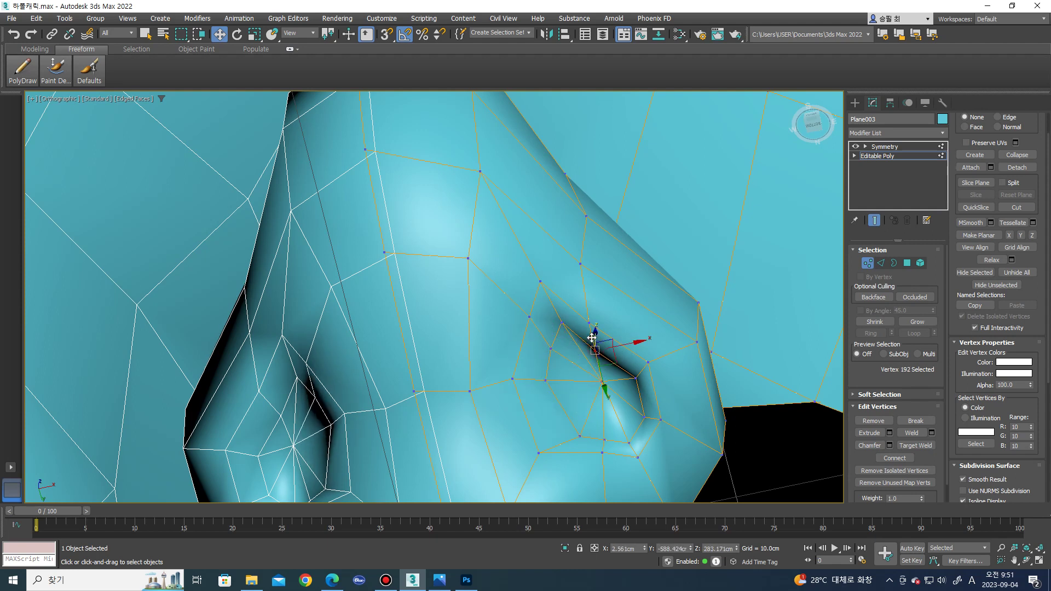
key(2)
key(1)
click(589, 264)
mouse_move(617, 280)
alt+middle_down()
mouse_move(538, 428)
mouse_move(625, 345)
alt+middle_up()
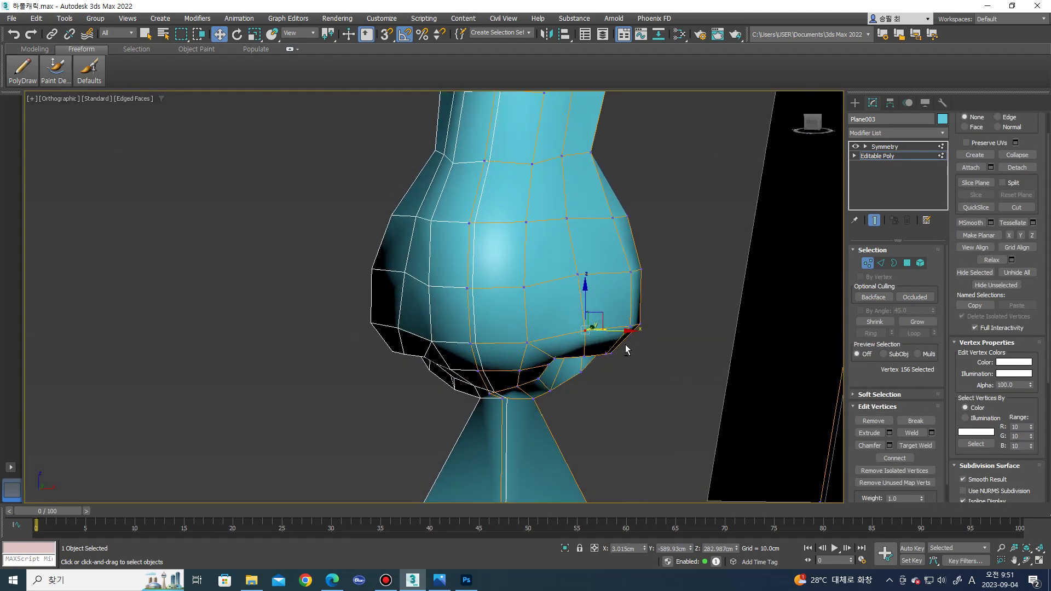
- In front view, shift the edge ring below the nose downward
key(f)
scroll(516, 382, down, 3)
scroll(475, 342, up, 5)
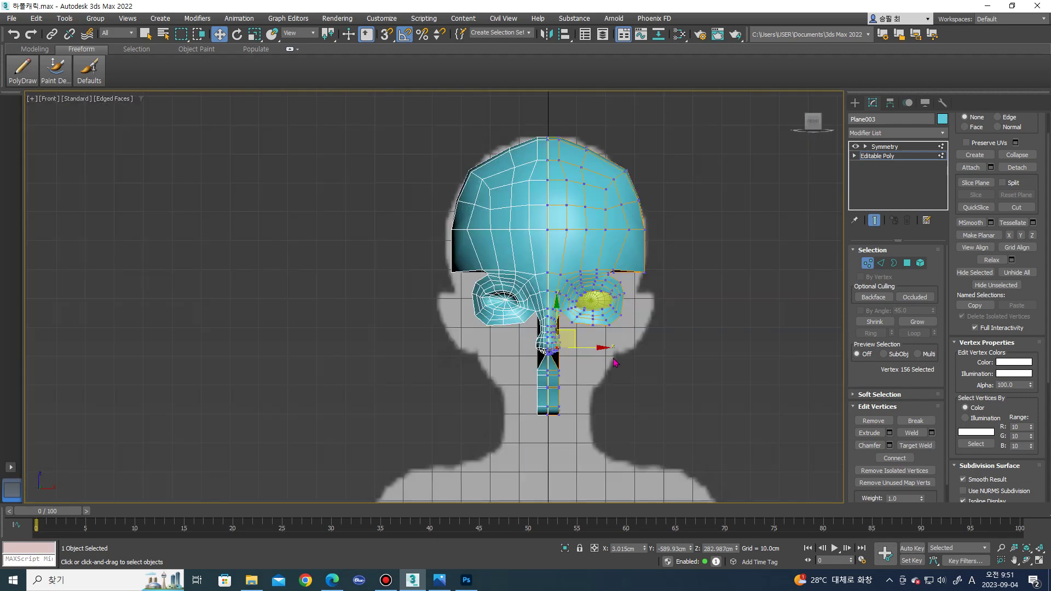
scroll(476, 341, up, 3)
scroll(475, 341, up, 4)
scroll(474, 390, up, 3)
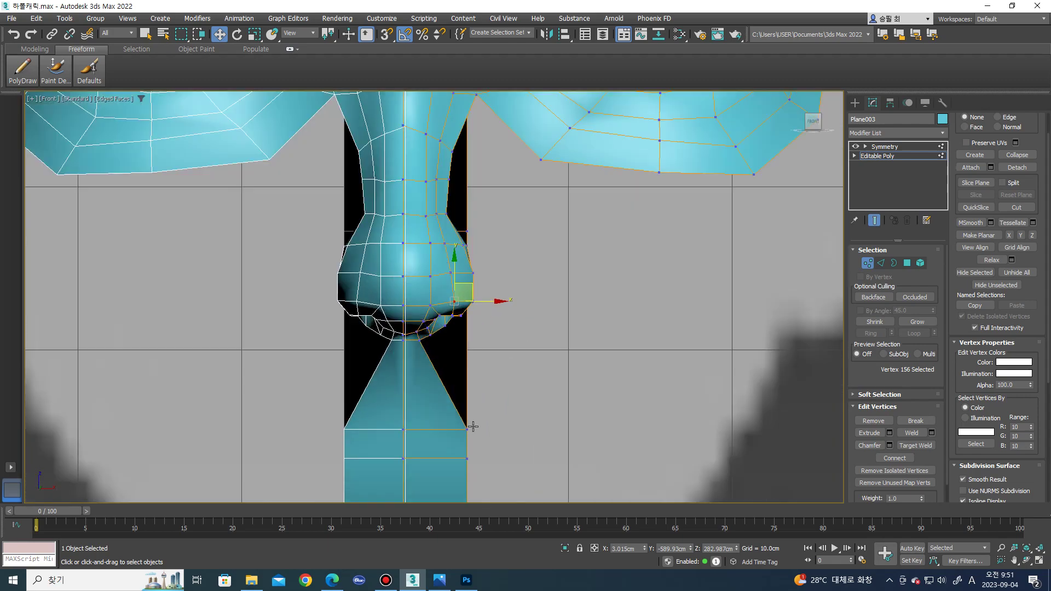
key(2)
click(466, 436)
drag(465, 436, 459, 447)
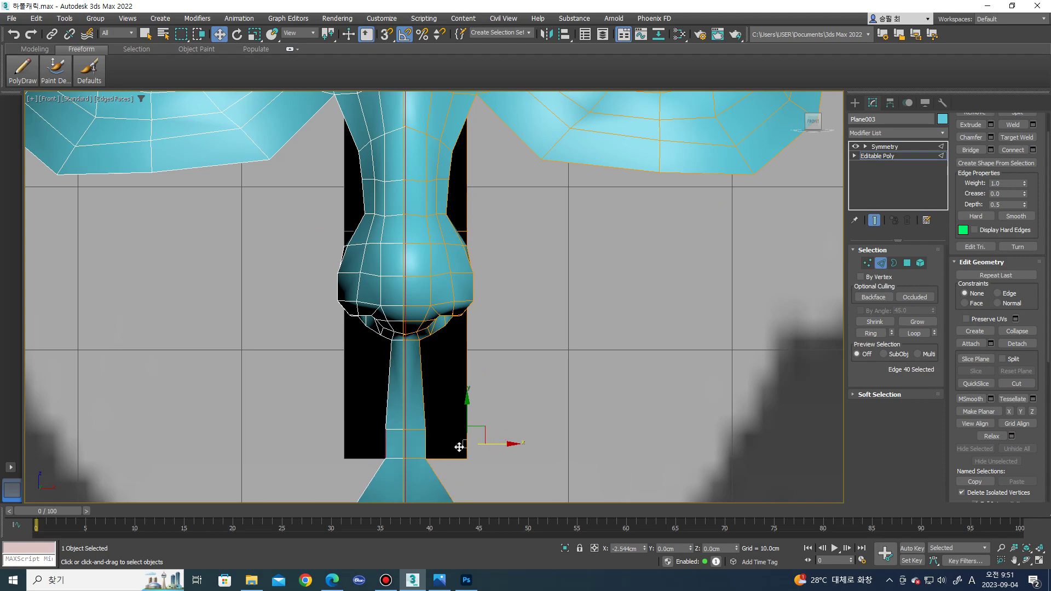
- In Right view, tilt the nose tip vertices about -10° and lift them toward the face
scroll(457, 449, down, 3)
alt+middle_drag(446, 434, 364, 437)
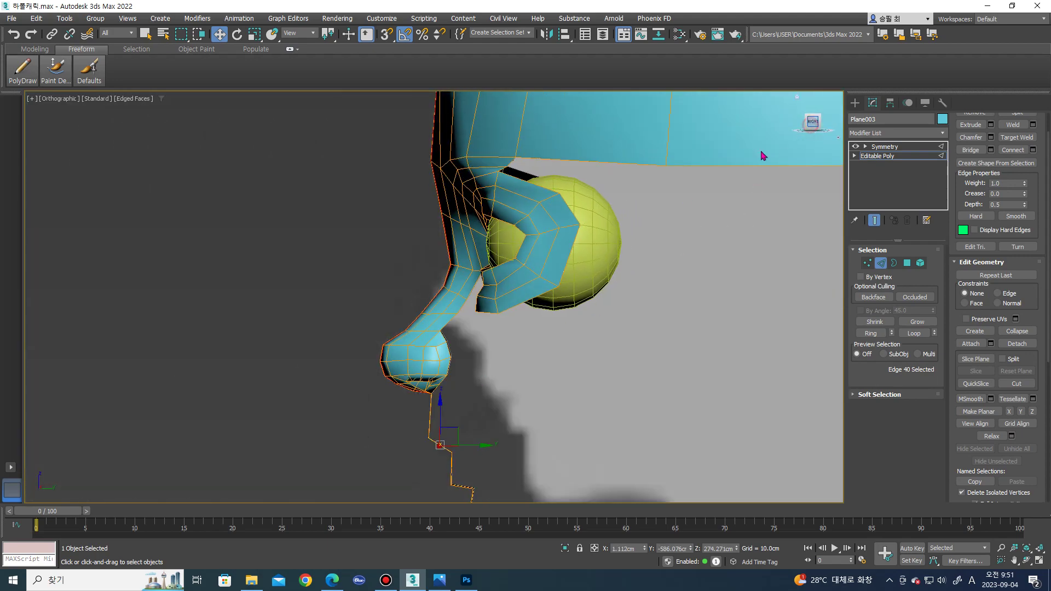
click(813, 122)
scroll(470, 384, up, 2)
scroll(384, 339, up, 2)
scroll(307, 307, up, 2)
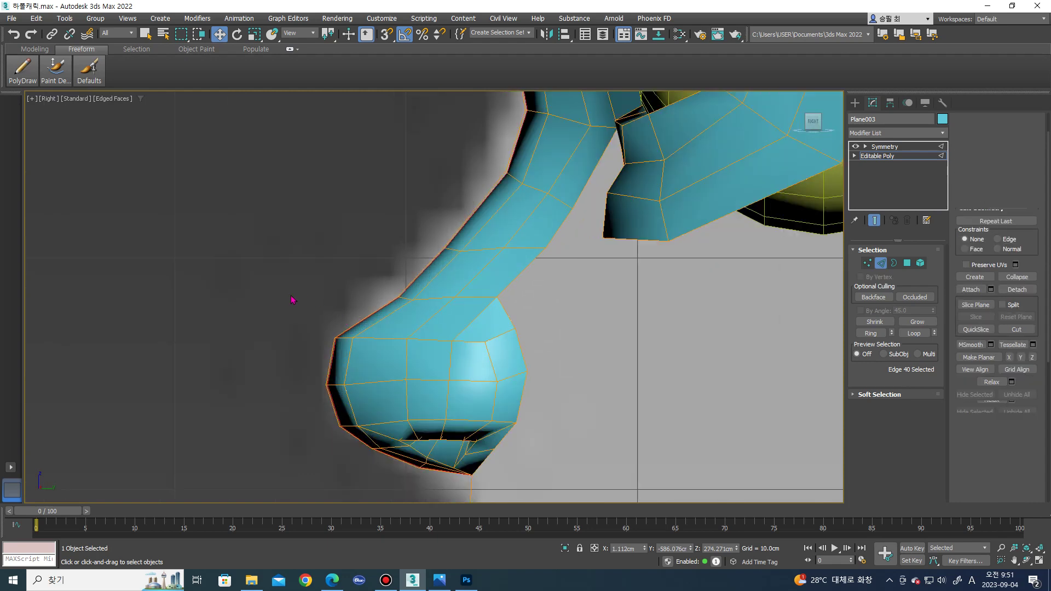
key(1)
drag(259, 294, 471, 403)
key(e)
drag(462, 390, 463, 376)
key(w)
drag(446, 398, 437, 388)
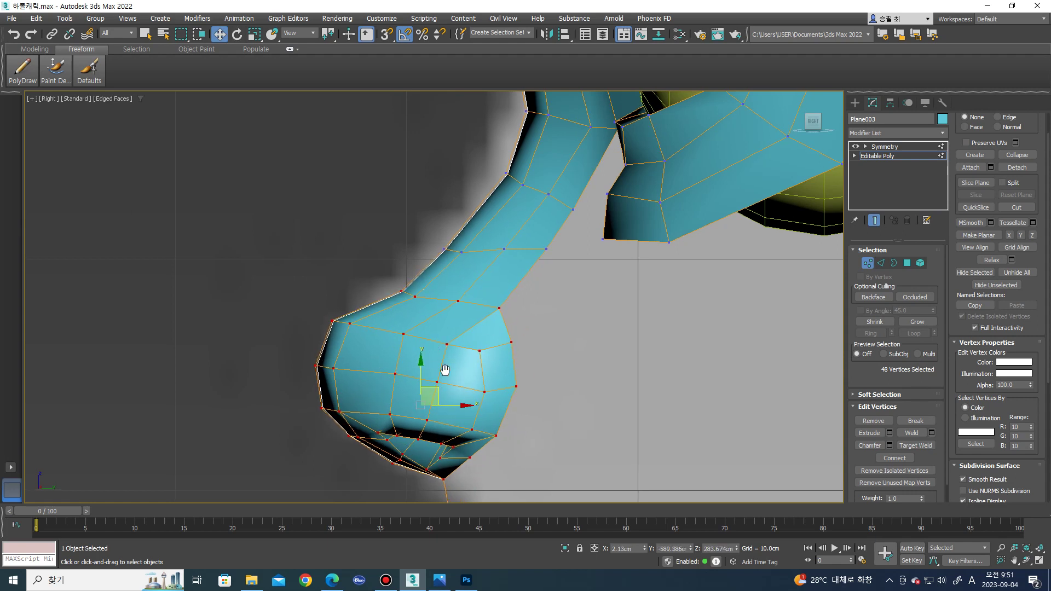
- Push the upper nose bridge vertices outward to straighten the side profile
scroll(399, 255, up, 3)
mouse_move(386, 290)
mouse_down()
mouse_move(419, 311)
mouse_move(493, 214)
mouse_up()
key(e)
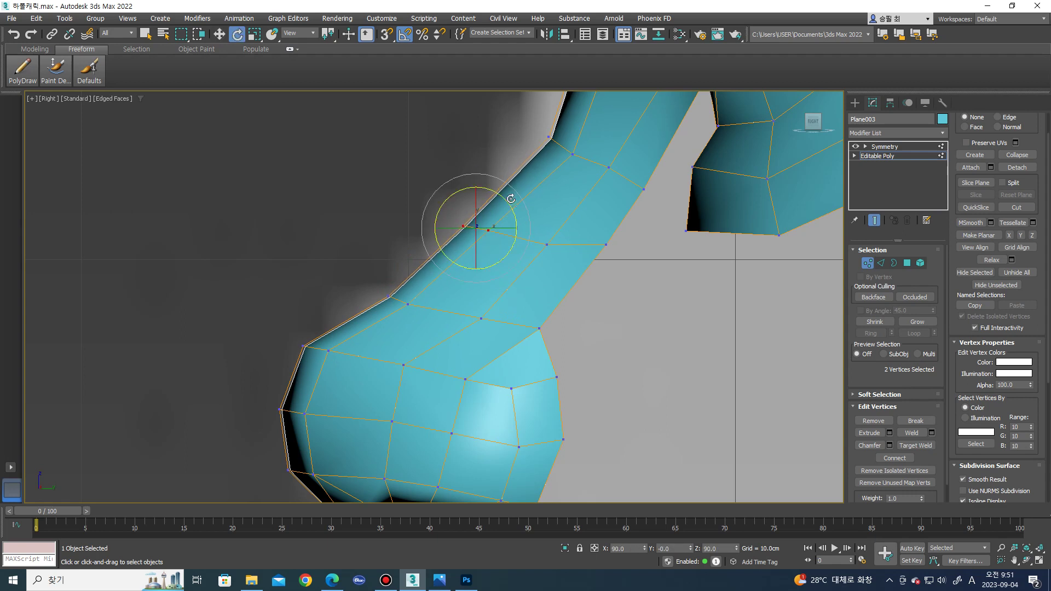
key(ctrl+z)
key(w)
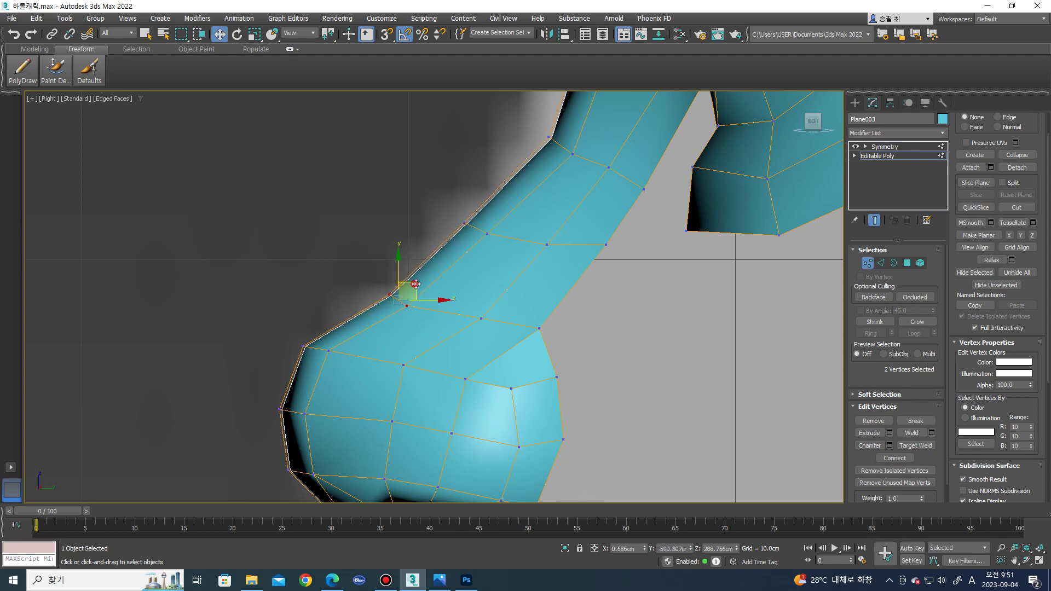
scroll(499, 328, down, 3)
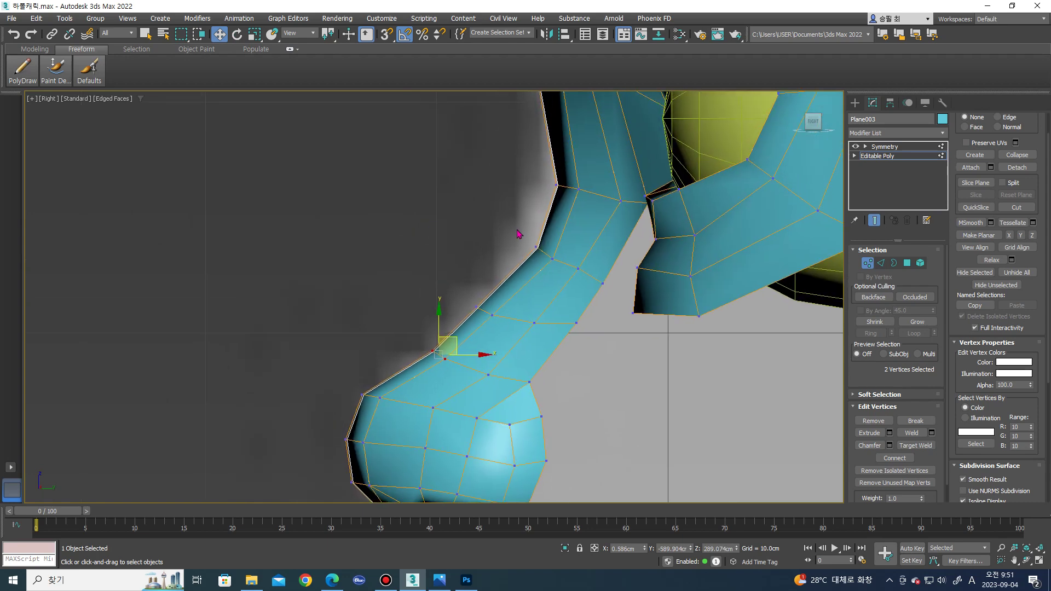
drag(559, 273, 559, 273)
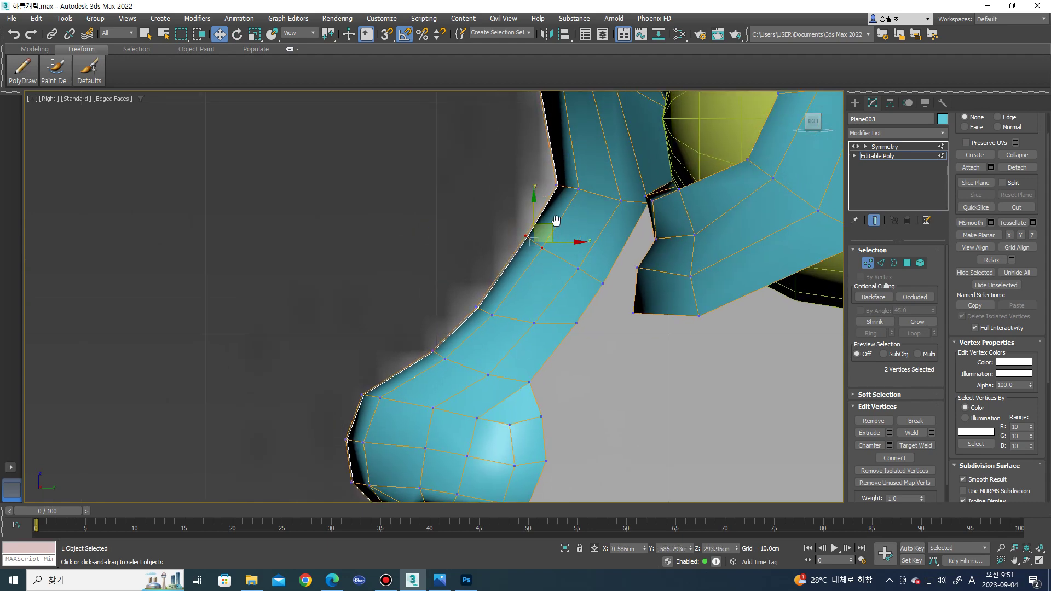
middle_drag(583, 200, 594, 263)
drag(624, 258, 604, 250)
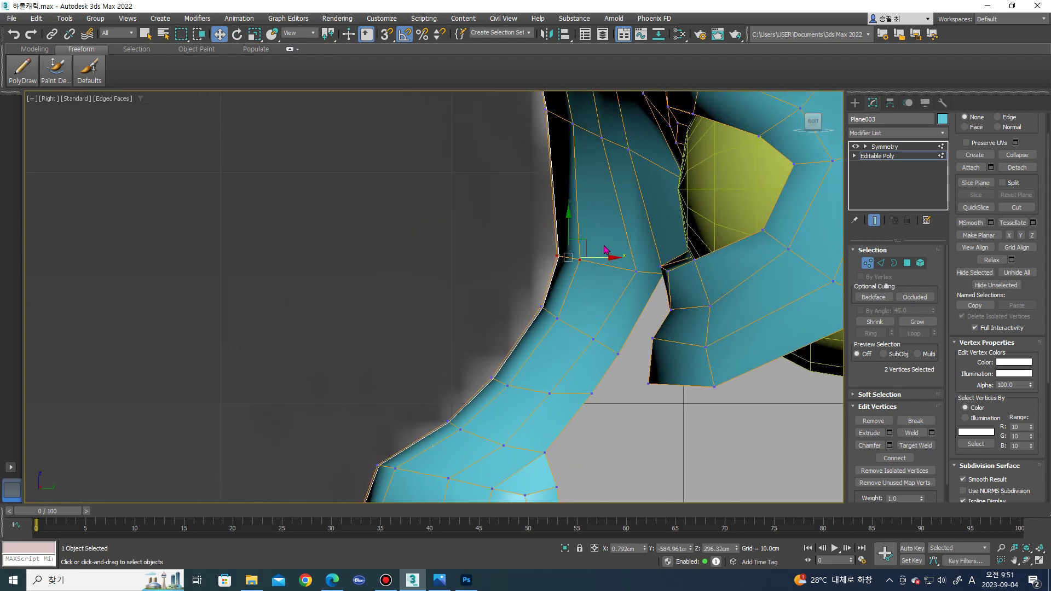
scroll(605, 250, down, 3)
middle_drag(605, 251, 588, 302)
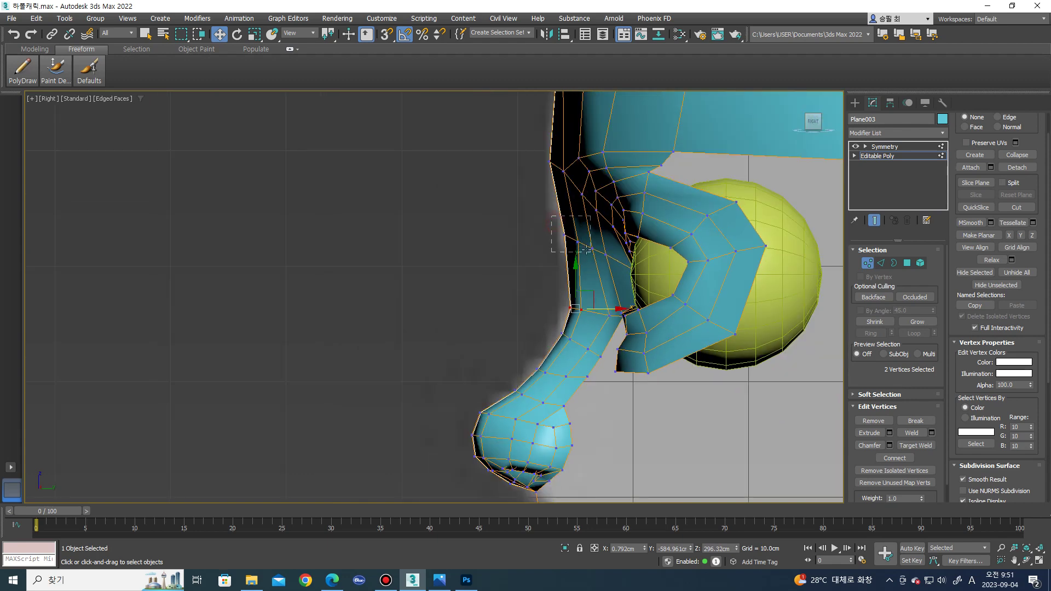
- Select the bridge-to-brow vertices, then pick a single vertex beside the eye socket
drag(586, 250, 587, 251)
scroll(591, 233, up, 2)
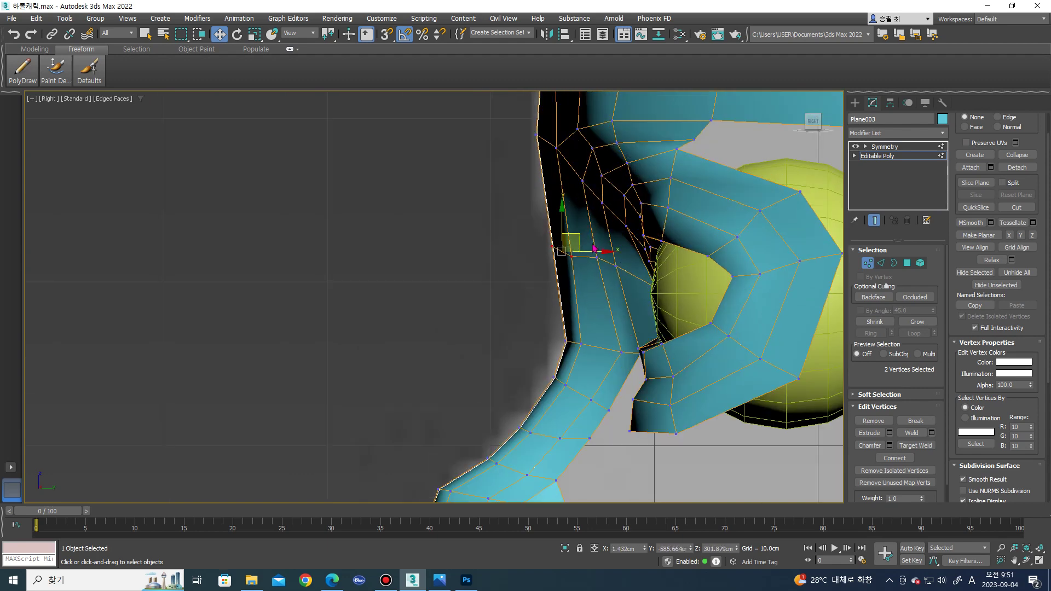
scroll(583, 233, up, 2)
key(e)
mouse_move(578, 229)
alt+middle_down()
mouse_move(695, 266)
mouse_move(634, 279)
mouse_move(618, 272)
mouse_move(627, 280)
mouse_move(669, 216)
mouse_move(665, 249)
mouse_move(638, 289)
mouse_move(582, 286)
mouse_move(586, 263)
mouse_move(575, 305)
mouse_move(623, 321)
mouse_move(638, 303)
alt+middle_up()
click(608, 263)
key(w)
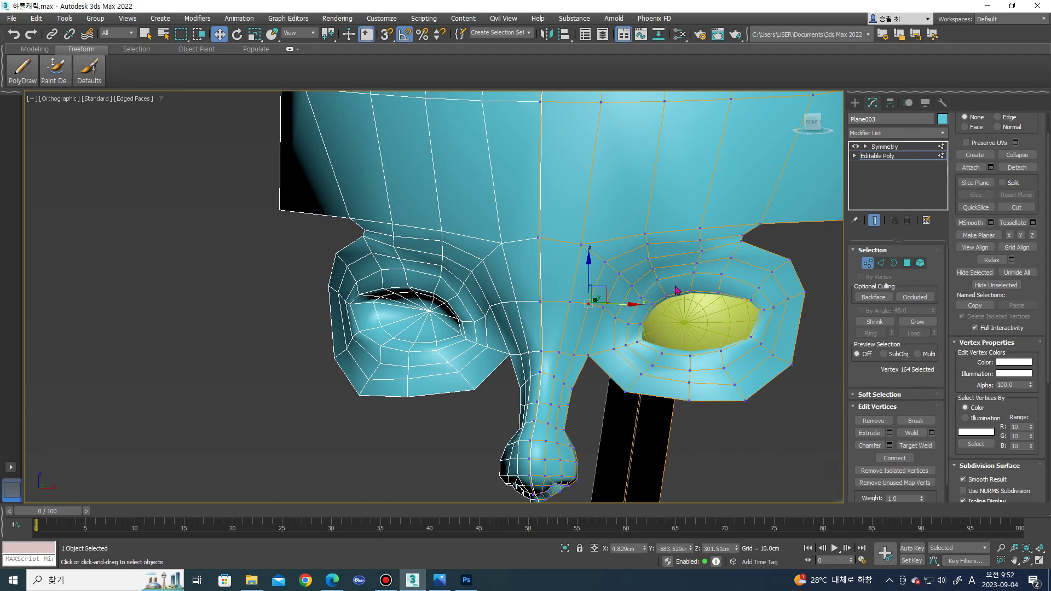
- In Right view, nudge the bridge vertex next to the eyeball slightly up and back
scroll(707, 399, down, 2)
scroll(684, 378, up, 3)
mouse_move(684, 378)
alt+middle_down()
mouse_move(627, 344)
mouse_move(684, 328)
alt+middle_up()
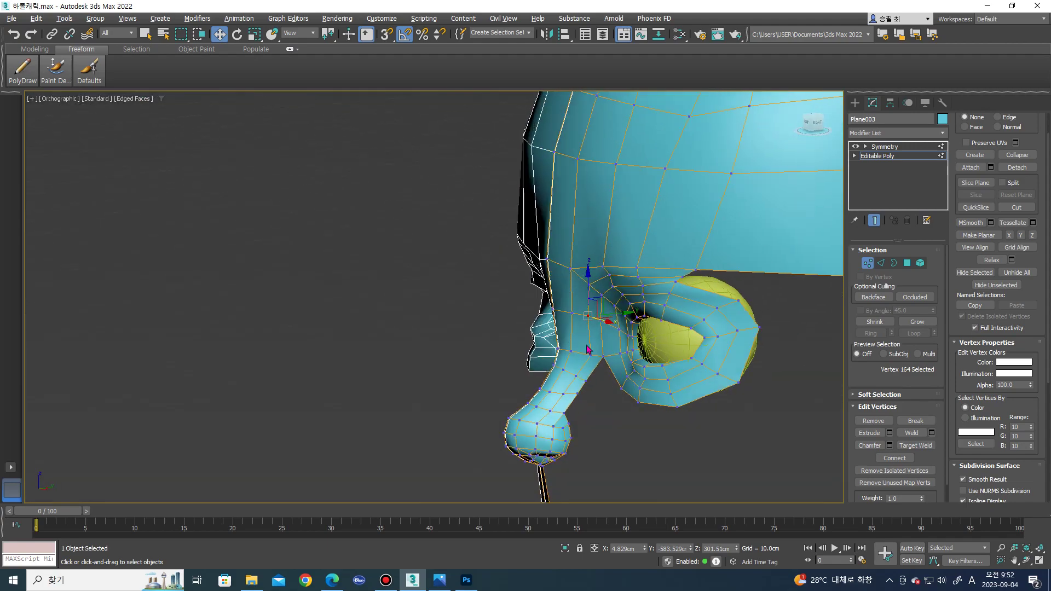
scroll(685, 329, up, 3)
scroll(382, 284, down, 5)
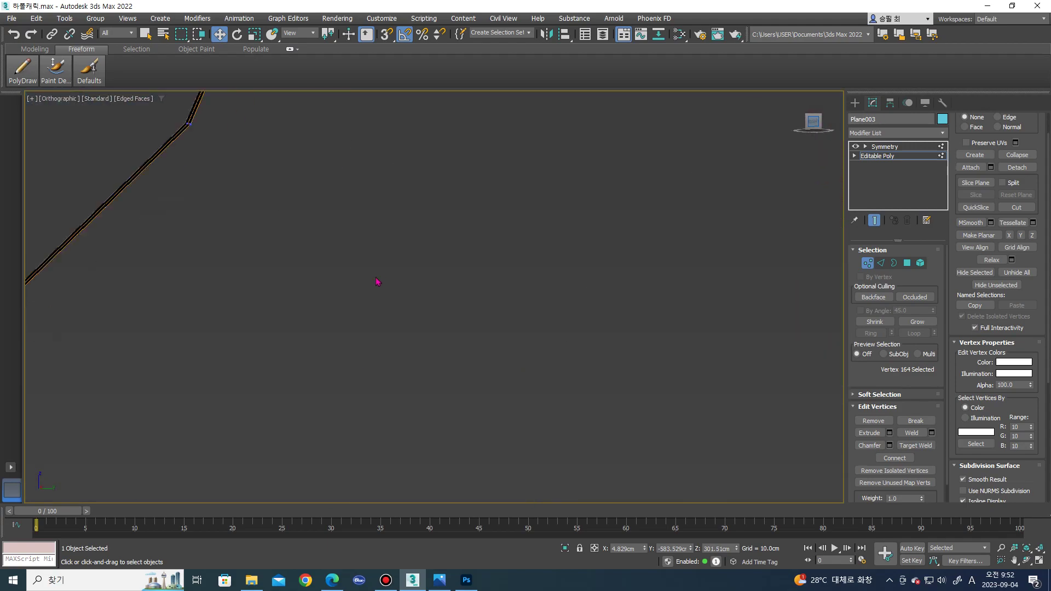
scroll(316, 323, down, 3)
key(shift+z)
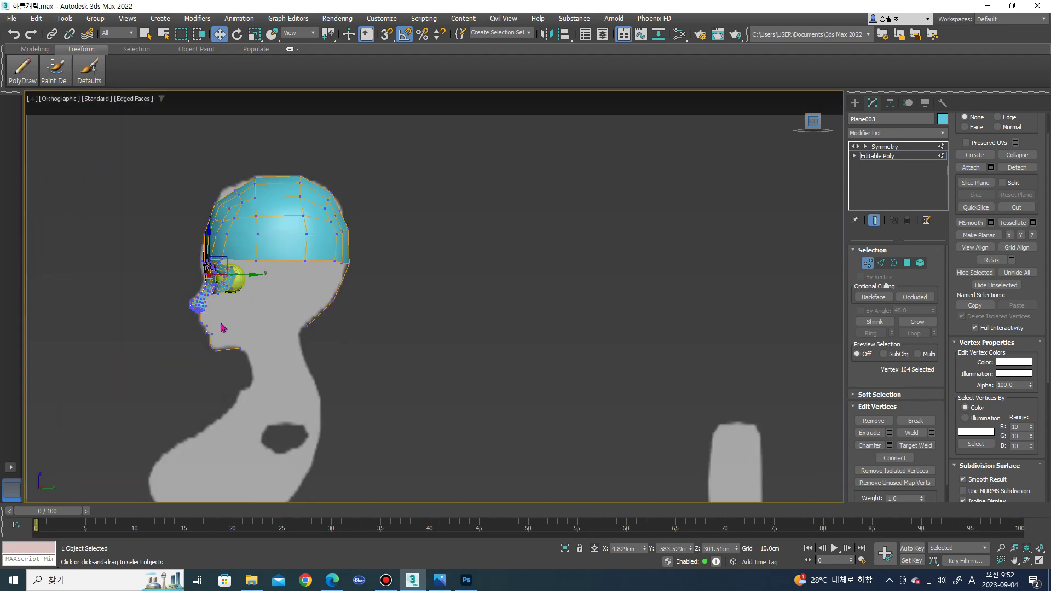
key(shift+z)
key(shift+z)
key(shift+z)
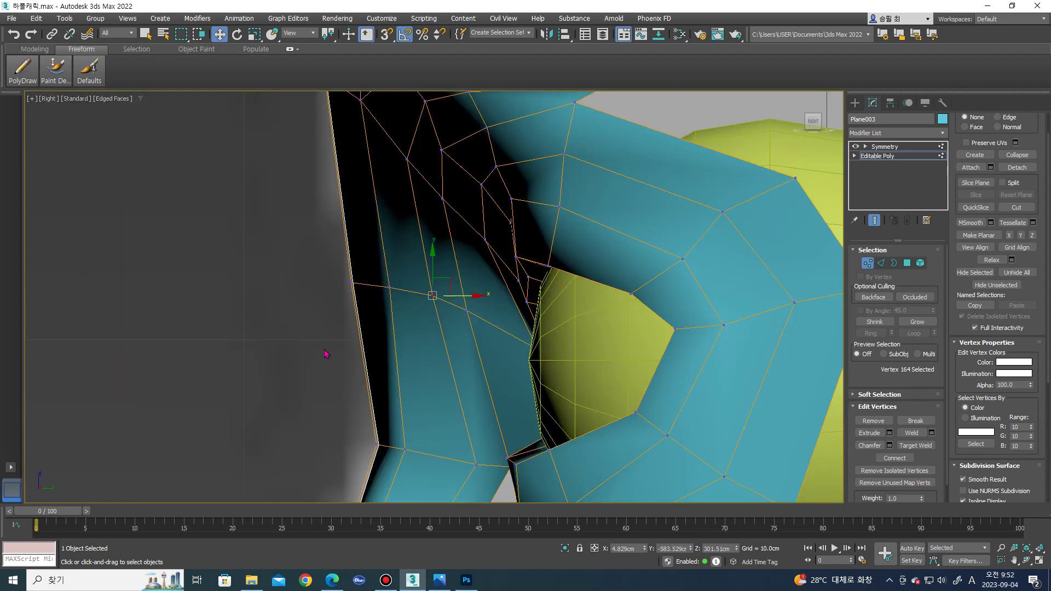
scroll(347, 347, down, 1)
click(374, 308)
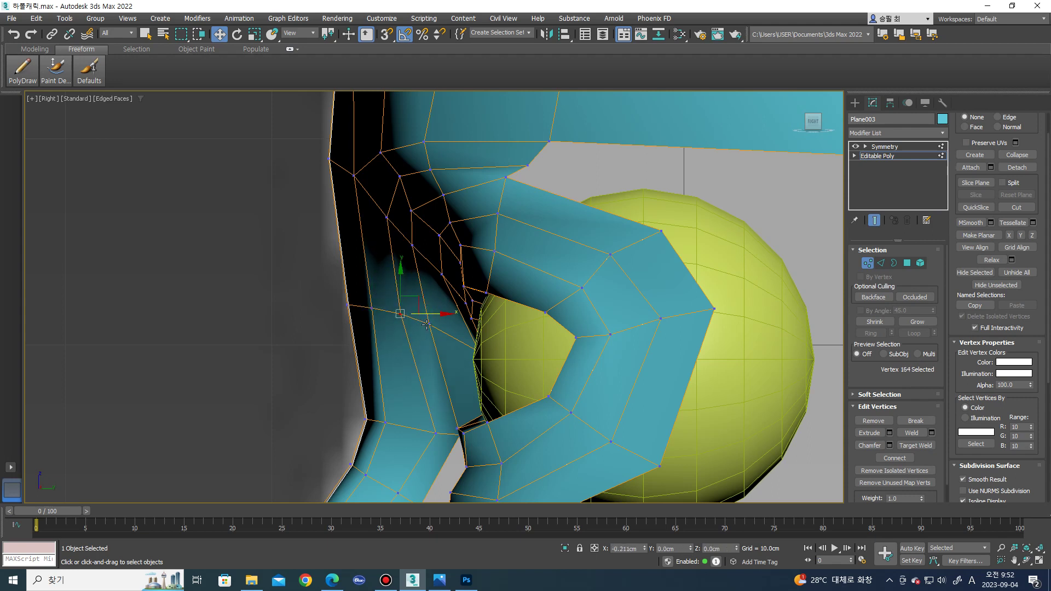
mouse_move(453, 420)
mouse_down()
mouse_move(433, 418)
mouse_move(398, 437)
mouse_move(388, 404)
mouse_up()
- Select lower nose bridge vertices and a nose vertex, orbiting to check the shape
click(350, 465)
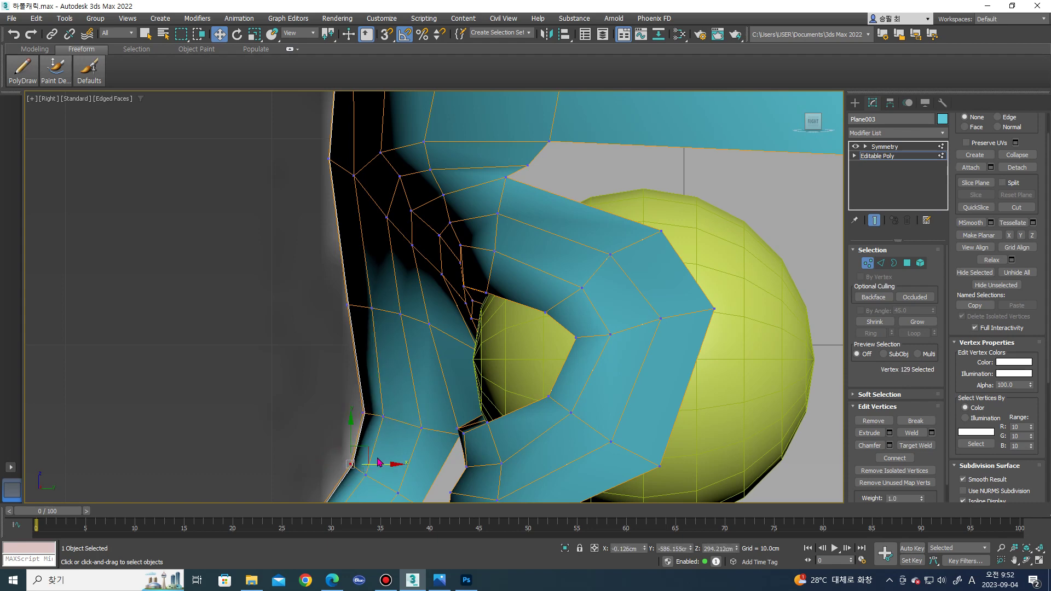
drag(382, 486, 380, 484)
alt+middle_drag(384, 471, 468, 330)
scroll(438, 356, up, 3)
click(436, 368)
mouse_move(434, 341)
alt+middle_down()
mouse_move(373, 351)
mouse_move(416, 351)
mouse_move(383, 356)
mouse_move(394, 356)
alt+middle_up()
- In Right view, lower the four vertices atop the nose tip and shift a nose edge sideways
click(814, 125)
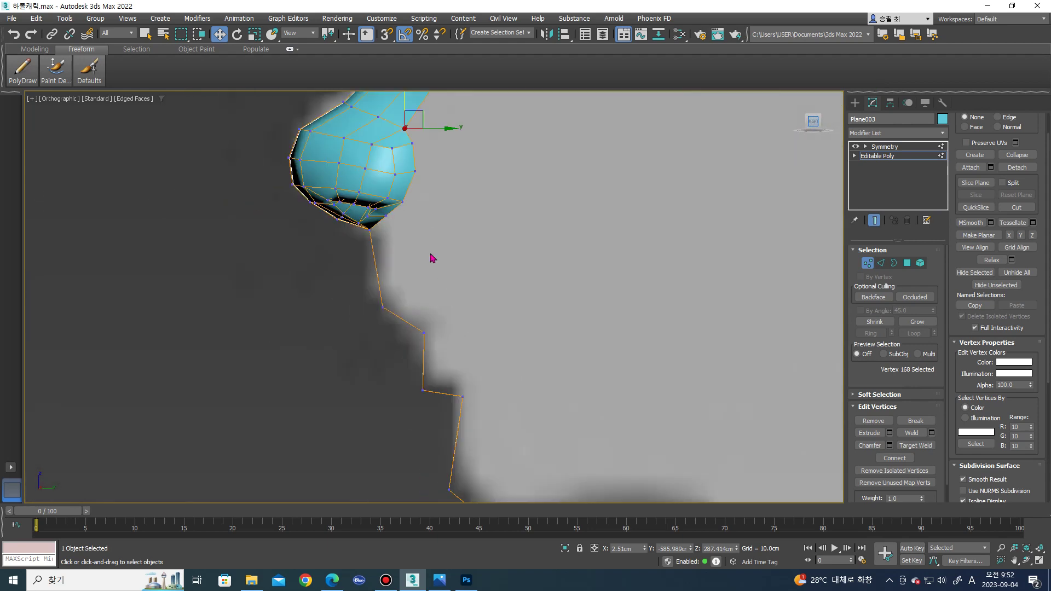
scroll(407, 256, up, 2)
scroll(407, 256, up, 2)
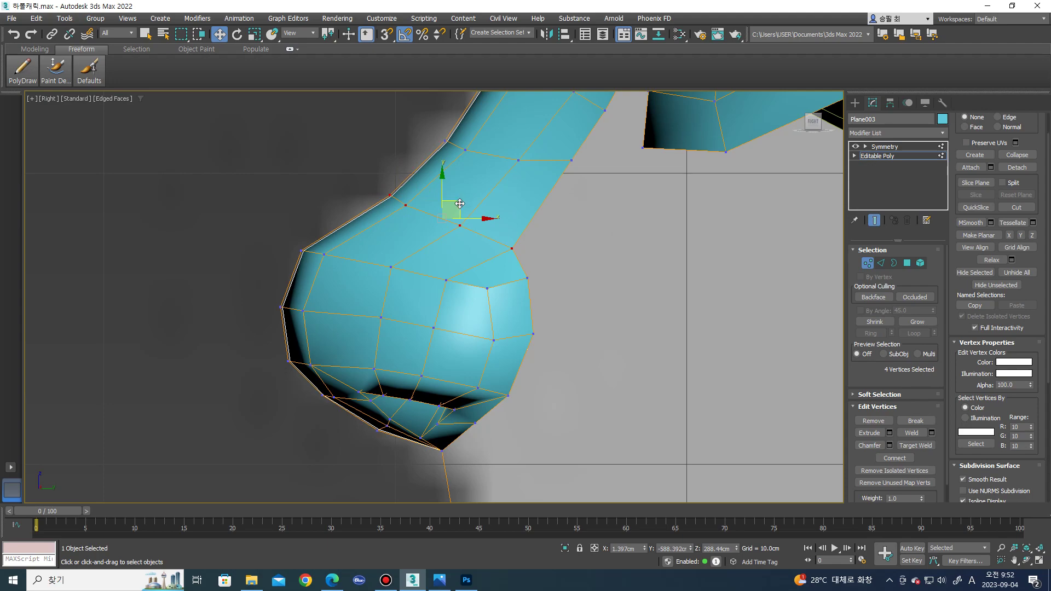
drag(452, 207, 447, 213)
click(529, 276)
mouse_move(531, 275)
alt+middle_down()
mouse_move(585, 306)
mouse_move(612, 305)
alt+middle_up()
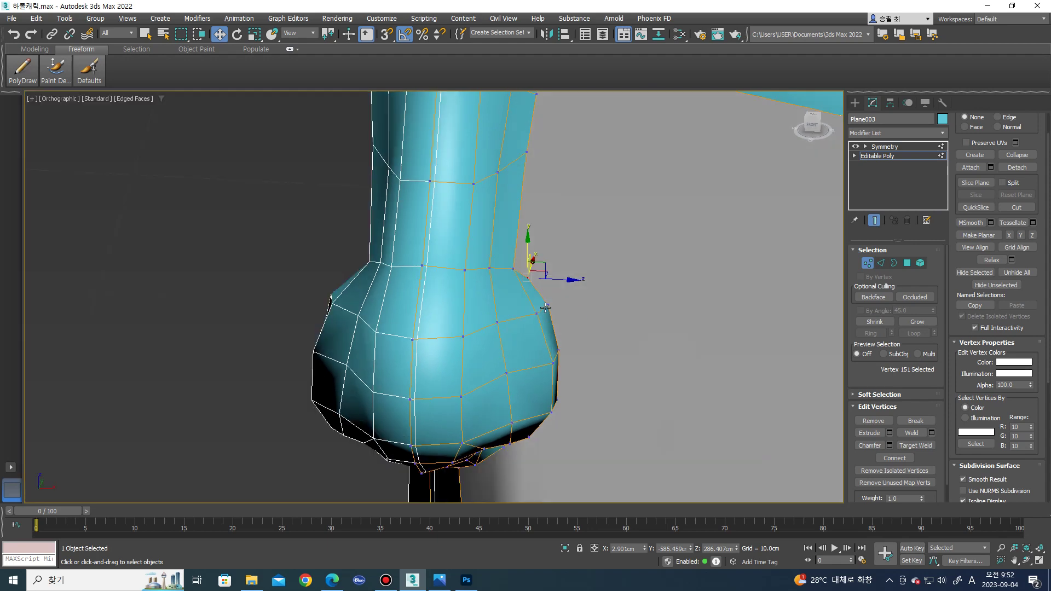
key(2)
drag(564, 310, 562, 310)
mouse_move(561, 311)
alt+middle_down()
mouse_move(564, 301)
mouse_move(552, 329)
mouse_move(584, 312)
mouse_move(595, 279)
alt+middle_up()
key(1)
- Reset and reapply smoothing on the whole head mesh, then frame the strip below the nose
key(5)
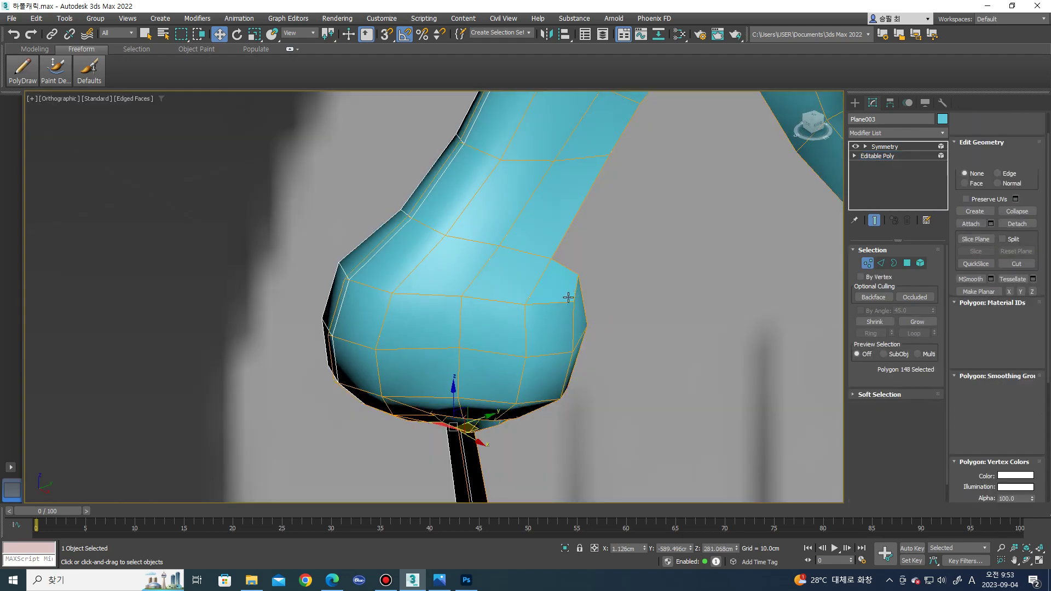
key(ctrl+a)
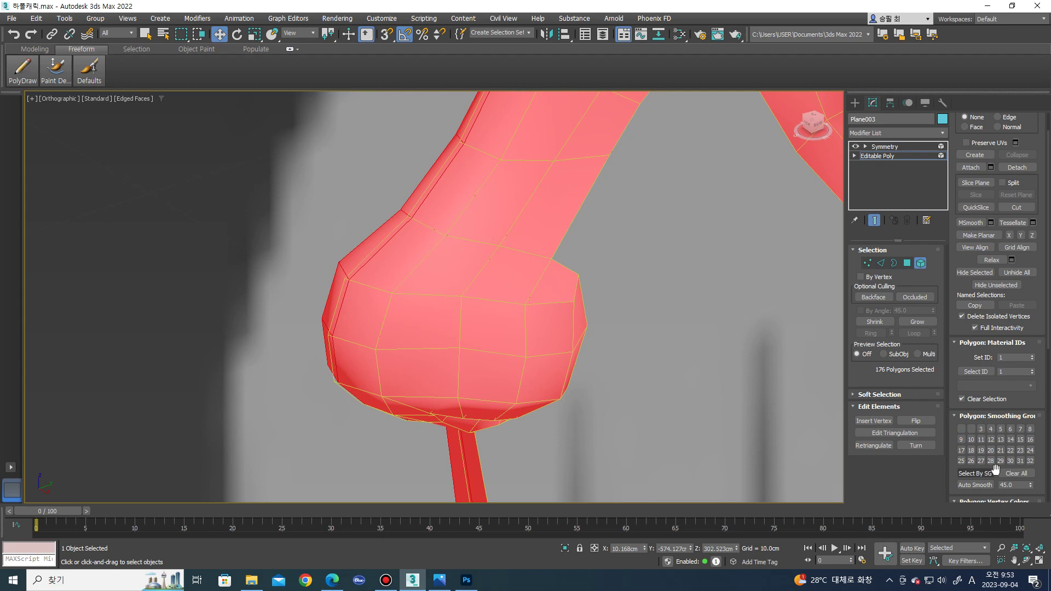
click(1014, 474)
click(962, 429)
click(636, 392)
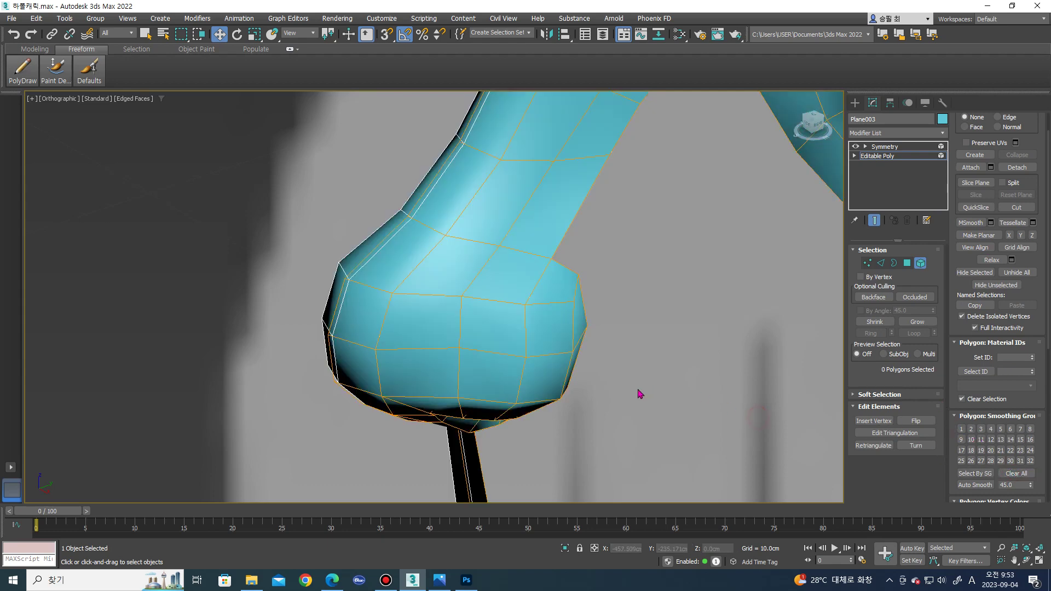
scroll(682, 368, down, 5)
key(f)
scroll(579, 247, down, 5)
scroll(445, 301, up, 5)
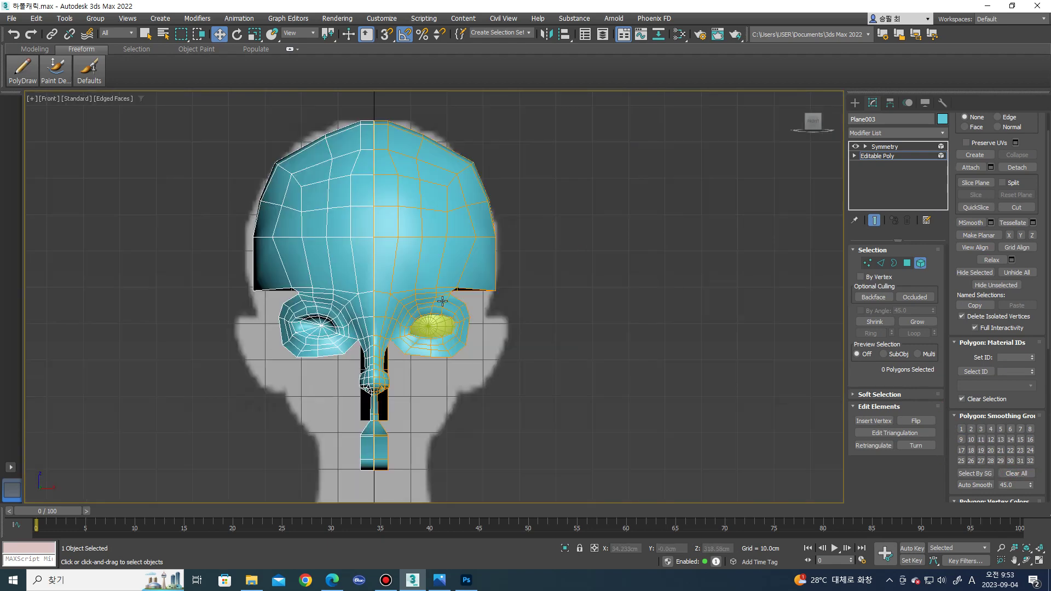
scroll(508, 300, up, 2)
middle_drag(509, 300, 487, 352)
scroll(402, 356, up, 3)
- Connect the two opposite edges on the strip under the nose with a new edge
key(2)
click(403, 361)
ctrl+click(396, 365)
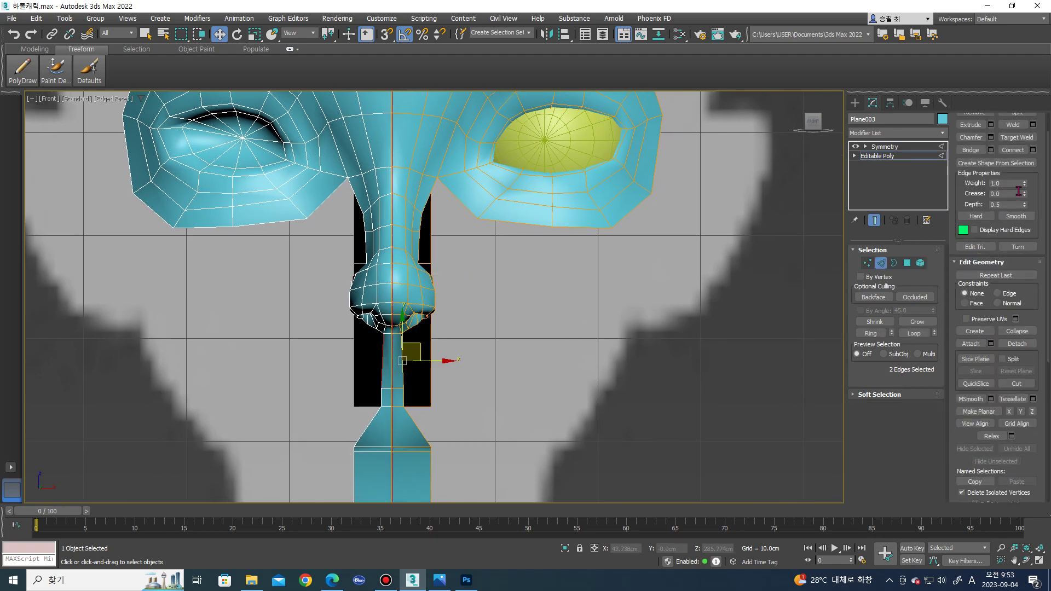
click(1034, 150)
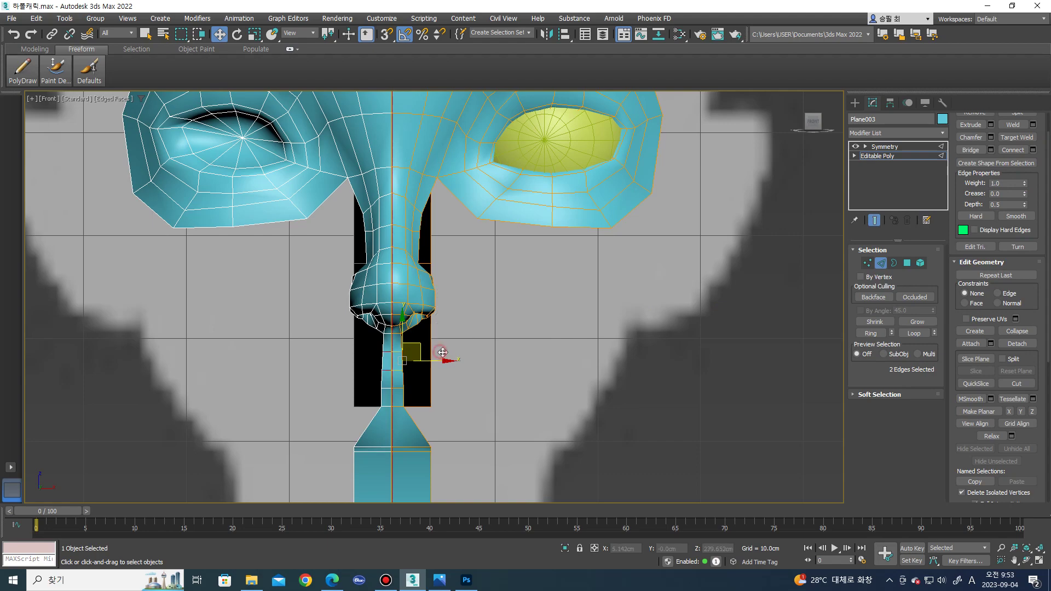
click(440, 351)
alt+middle_drag(441, 352, 521, 274)
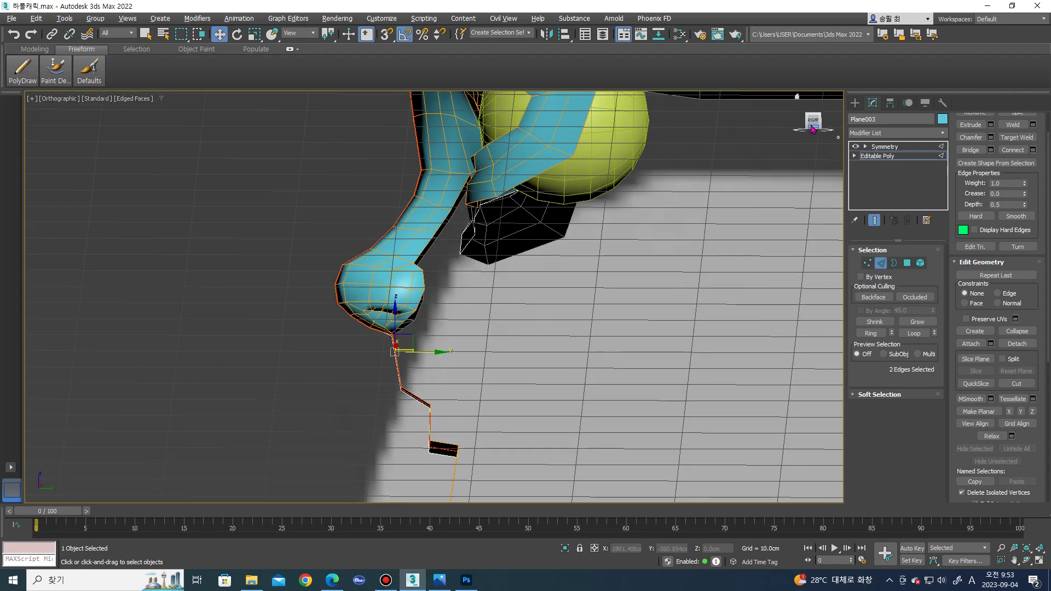
- In side view, pull the strip's two lower vertices further down
click(813, 129)
scroll(370, 340, up, 3)
scroll(369, 340, up, 3)
key(1)
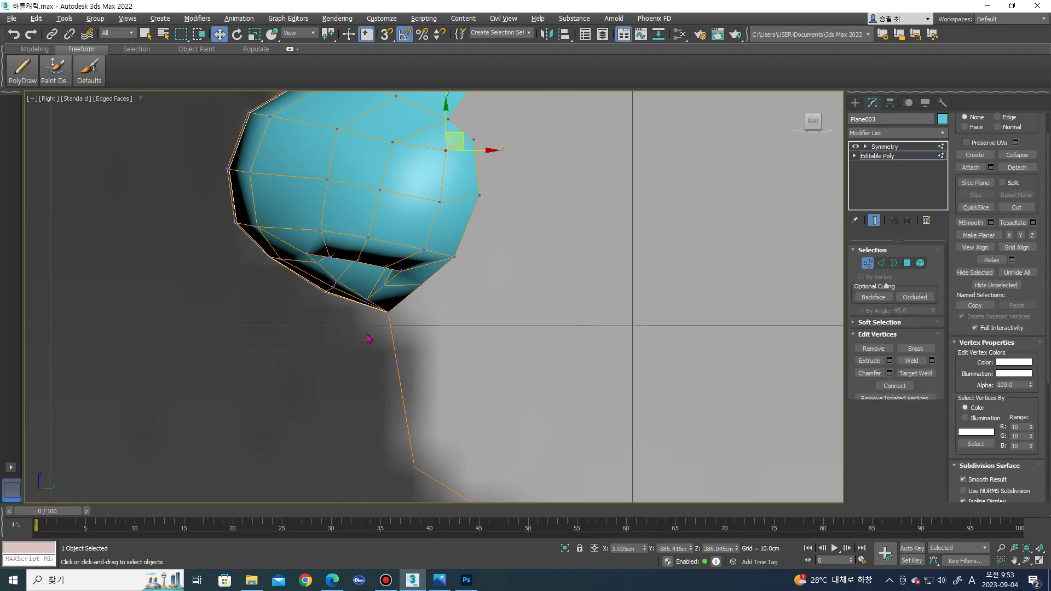
mouse_move(370, 340)
mouse_down()
mouse_move(414, 375)
mouse_move(387, 305)
mouse_move(454, 347)
mouse_up()
scroll(378, 312, up, 2)
scroll(424, 349, down, 2)
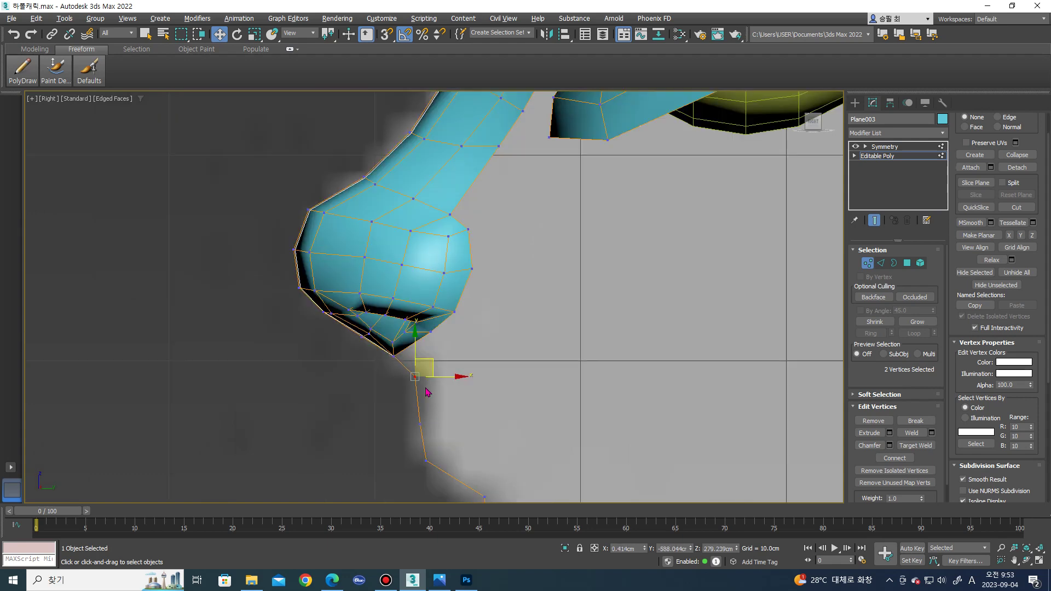
scroll(438, 334, up, 1)
mouse_move(452, 321)
mouse_down()
mouse_move(455, 446)
mouse_move(442, 424)
mouse_up()
alt+middle_drag(448, 386, 472, 403)
- In front view, move the strip's bottom corner vertices inward to narrow its base
key(f)
scroll(449, 318, down, 3)
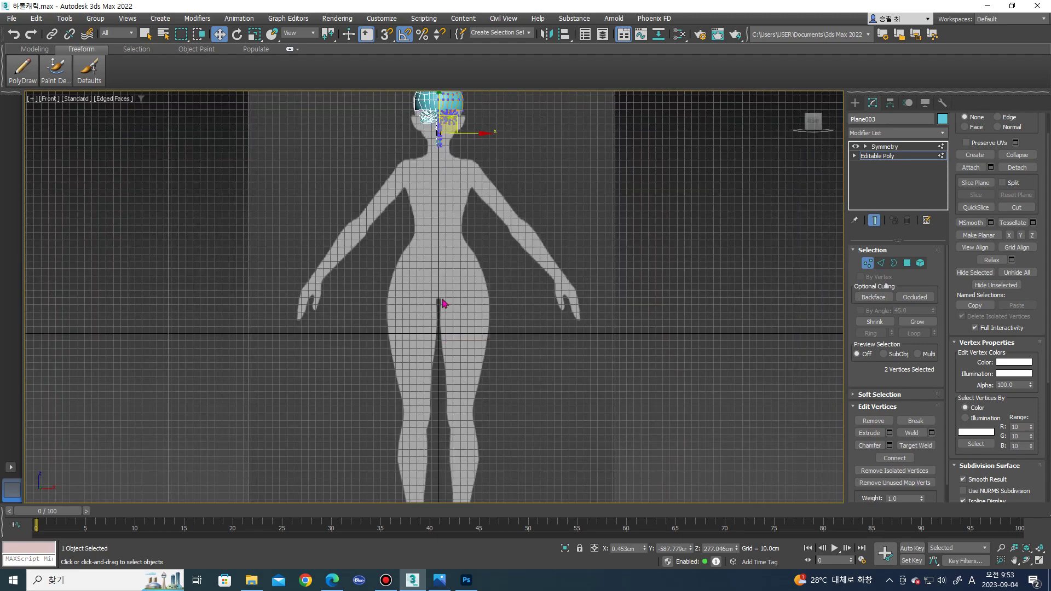
middle_drag(448, 318, 455, 417)
scroll(457, 301, up, 5)
scroll(459, 298, up, 4)
scroll(460, 296, up, 3)
drag(477, 282, 433, 307)
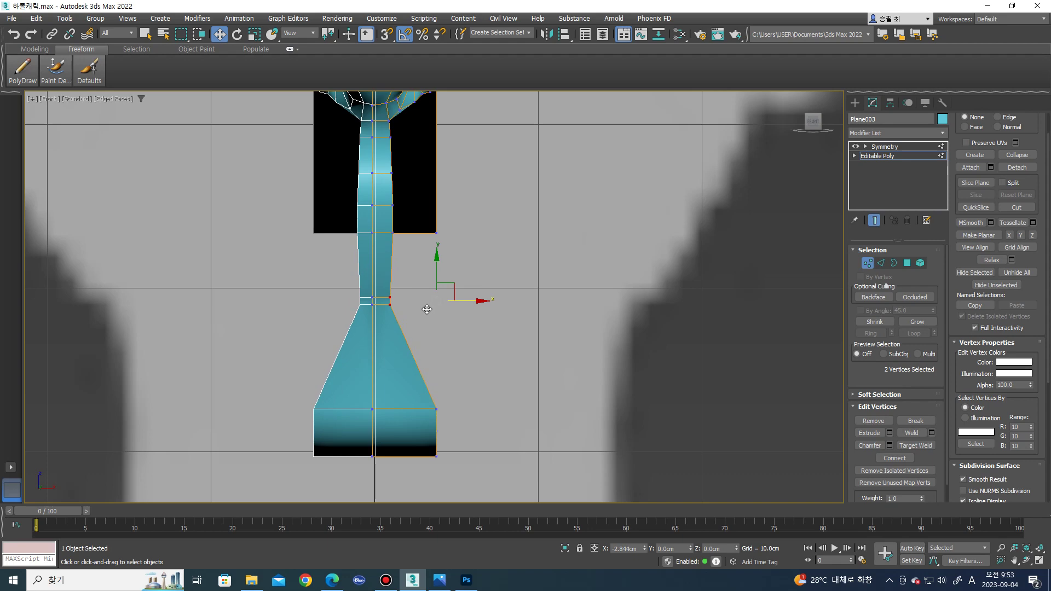
drag(469, 433, 423, 434)
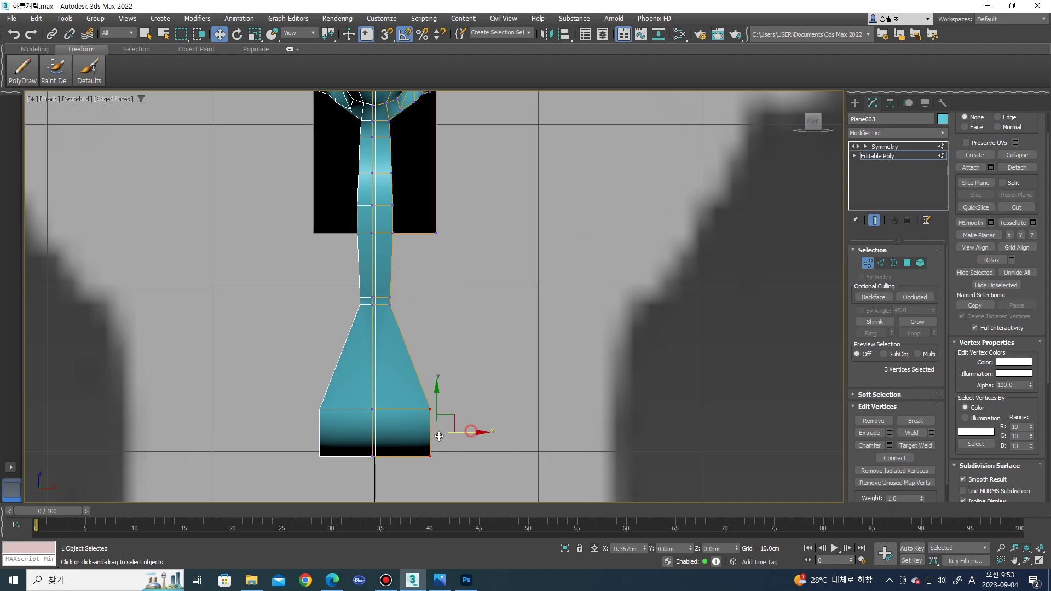
scroll(447, 383, down, 6)
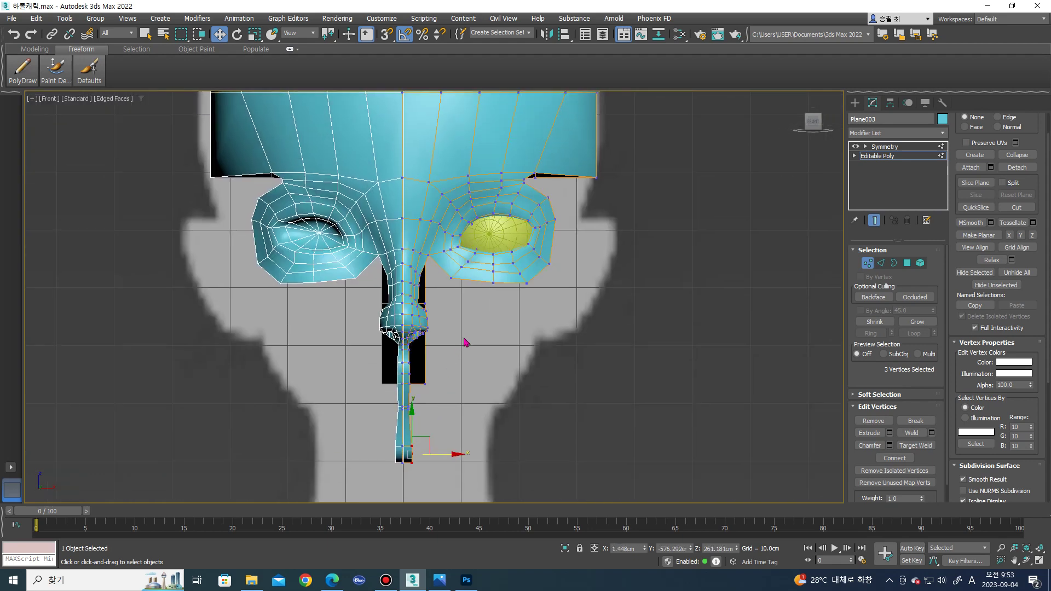
- Nudge the vertex beside the nose and select vertices between nose and eye
scroll(491, 359, up, 2)
scroll(462, 363, up, 4)
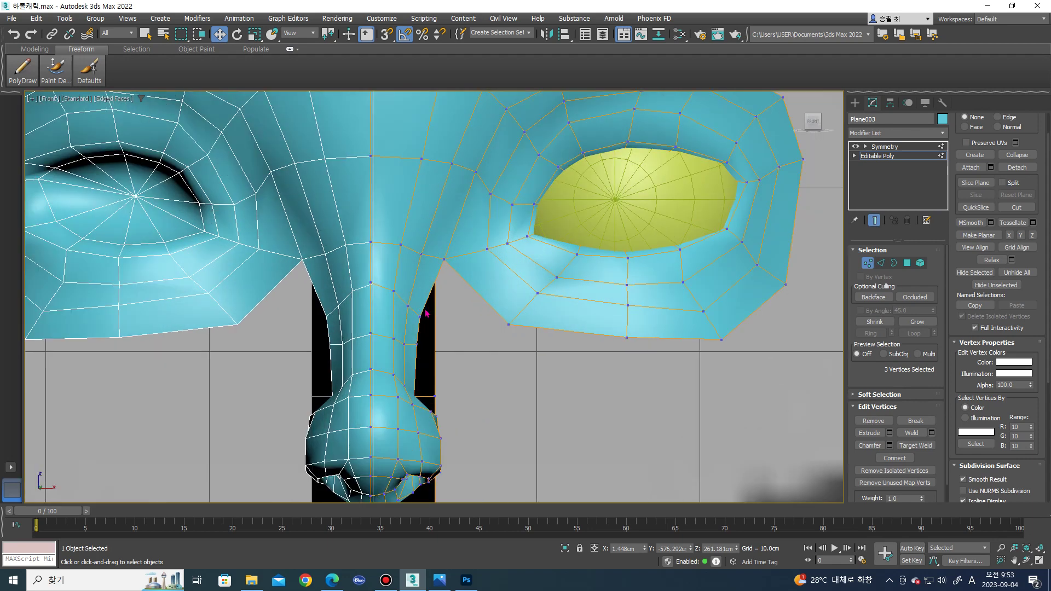
scroll(424, 310, up, 3)
key(2)
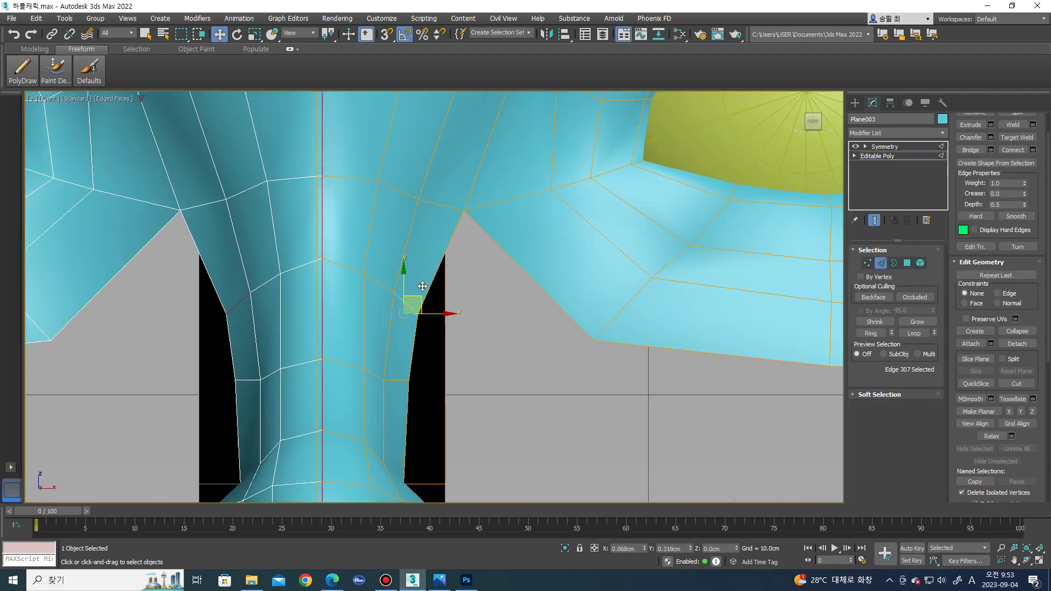
key(1)
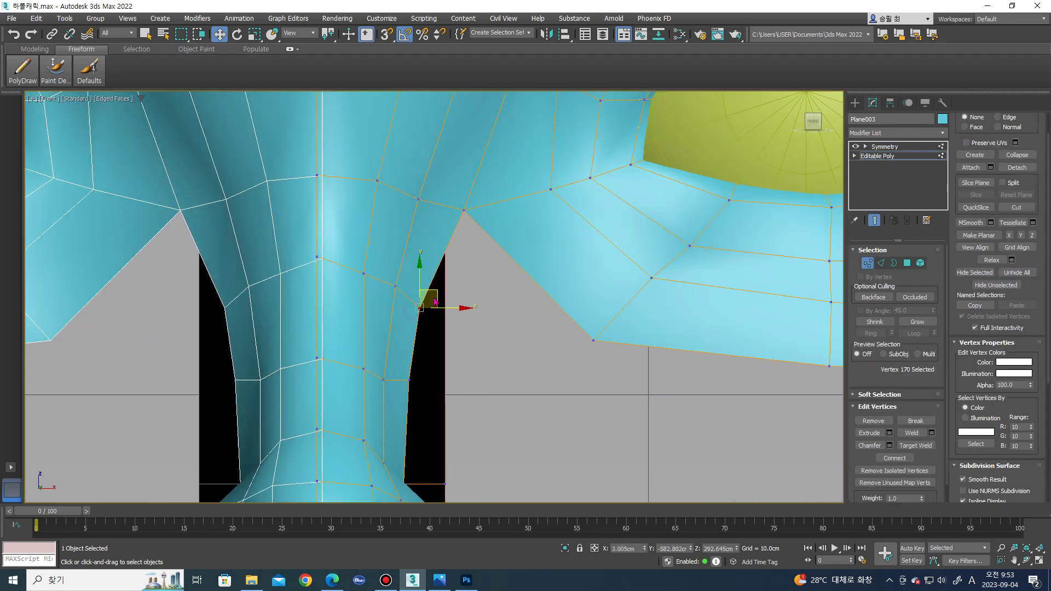
drag(442, 297, 444, 300)
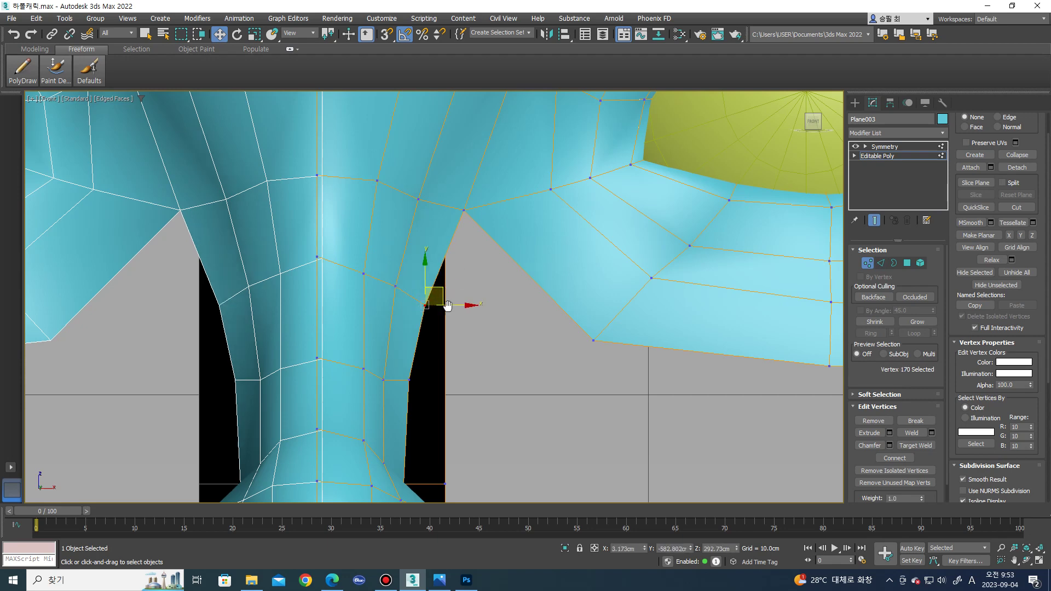
scroll(446, 305, down, 3)
scroll(445, 304, up, 2)
click(459, 303)
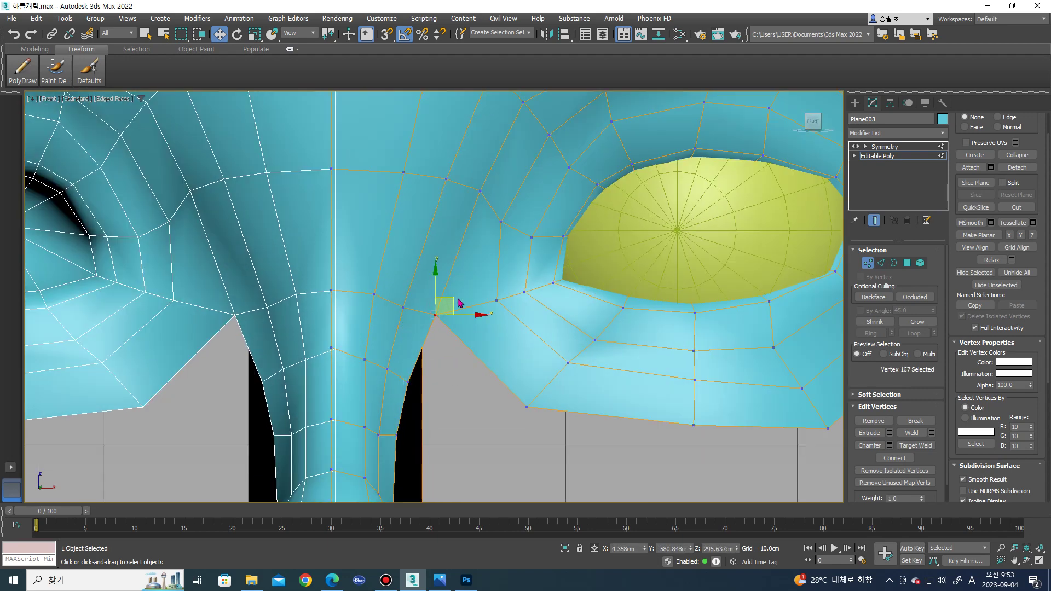
click(481, 191)
middle_drag(488, 187, 477, 238)
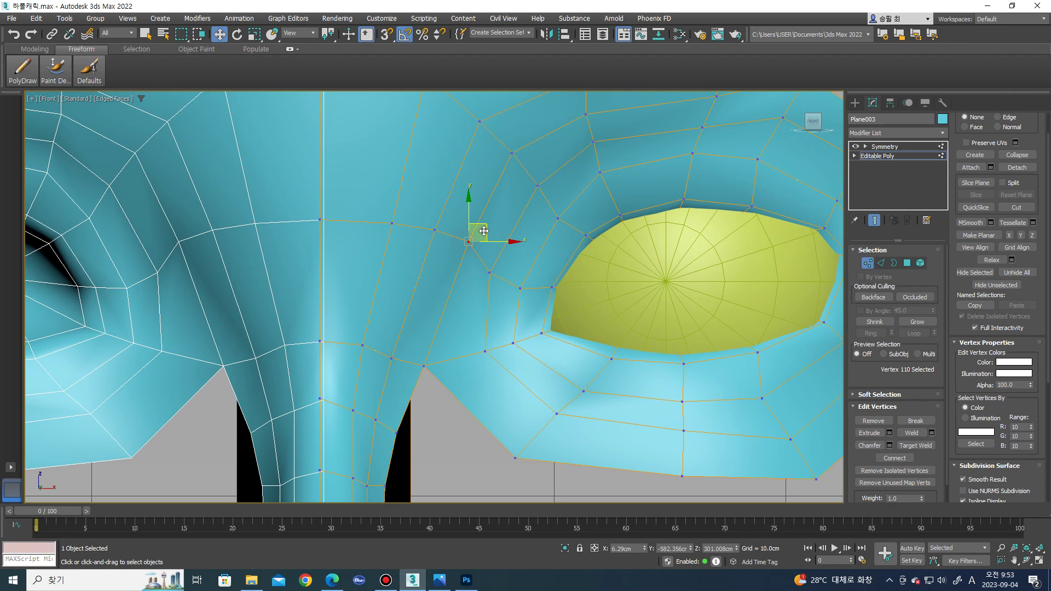
- Shift the nose-to-eye edge up and right, and adjust the eye-corner vertex's depth
scroll(471, 236, up, 2)
key(2)
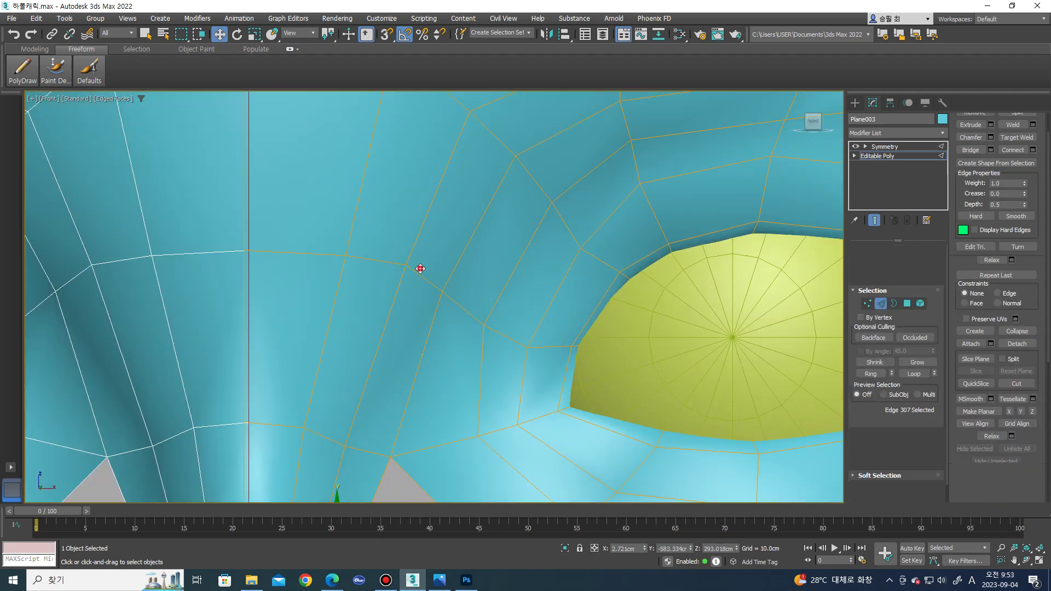
click(427, 271)
drag(429, 271, 436, 268)
key(1)
click(436, 301)
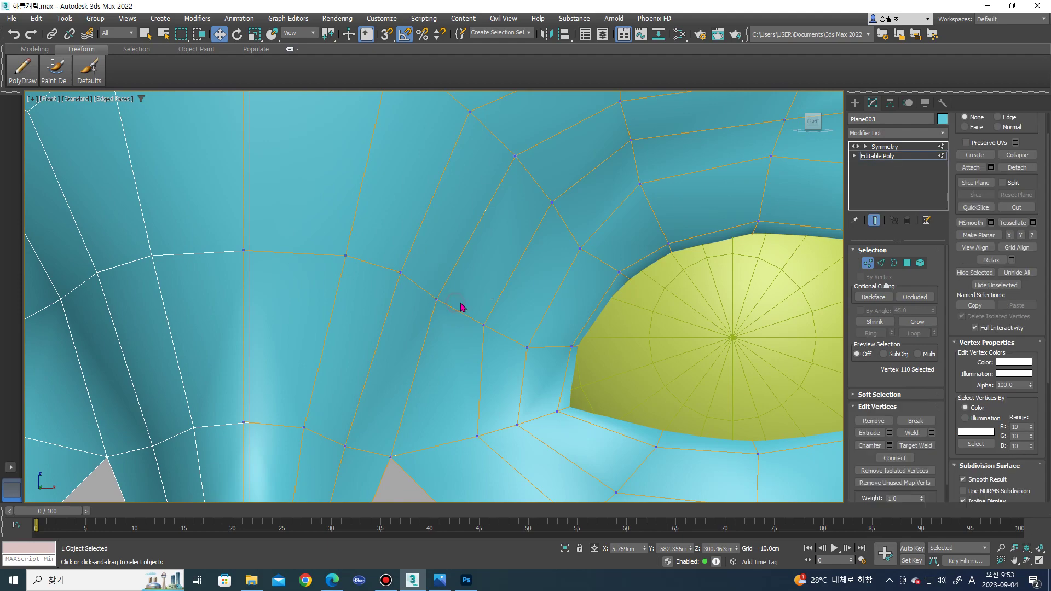
click(438, 301)
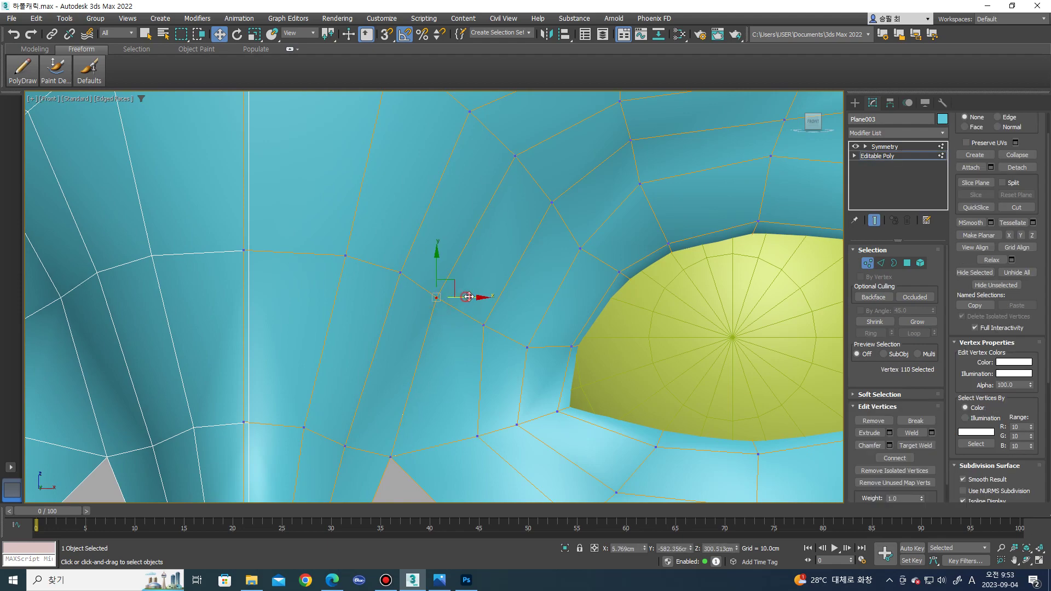
alt+middle_drag(468, 297, 475, 297)
drag(476, 296, 531, 313)
alt+middle_drag(530, 312, 458, 395)
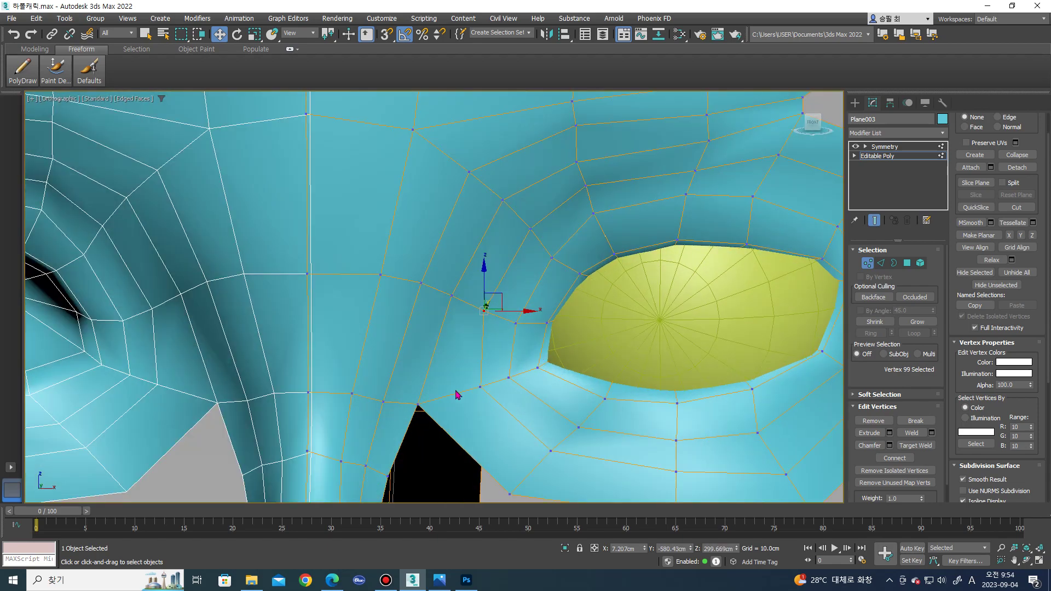
- Move the vertex near the nose bridge up and right, then select eye rim and bridge elements
click(420, 405)
mouse_move(448, 393)
mouse_down()
mouse_move(463, 386)
mouse_move(415, 399)
mouse_up()
click(387, 398)
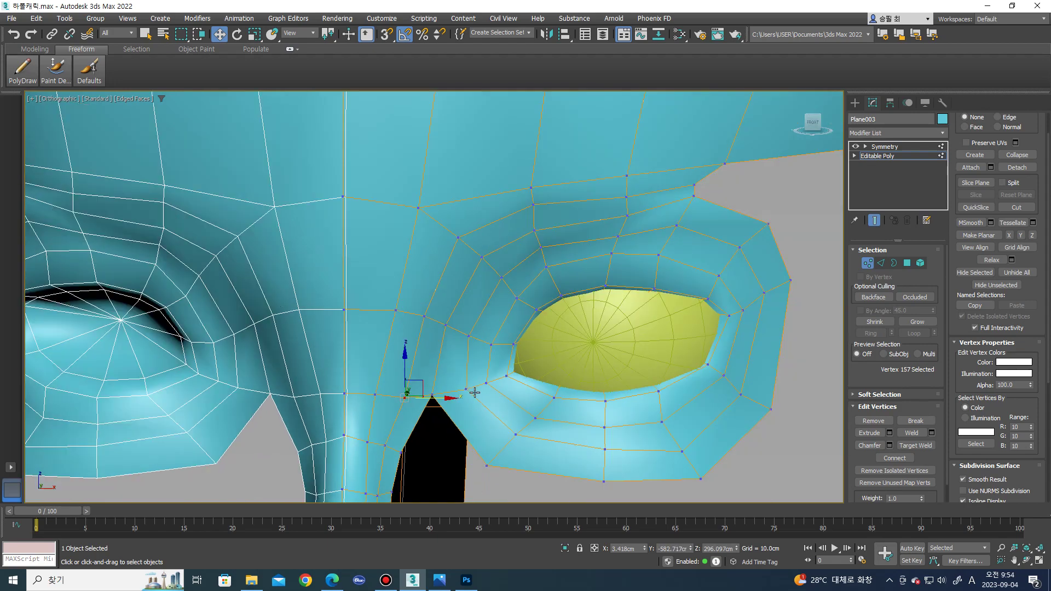
mouse_move(416, 398)
alt+middle_down()
mouse_move(491, 392)
mouse_move(508, 366)
alt+middle_up()
click(462, 386)
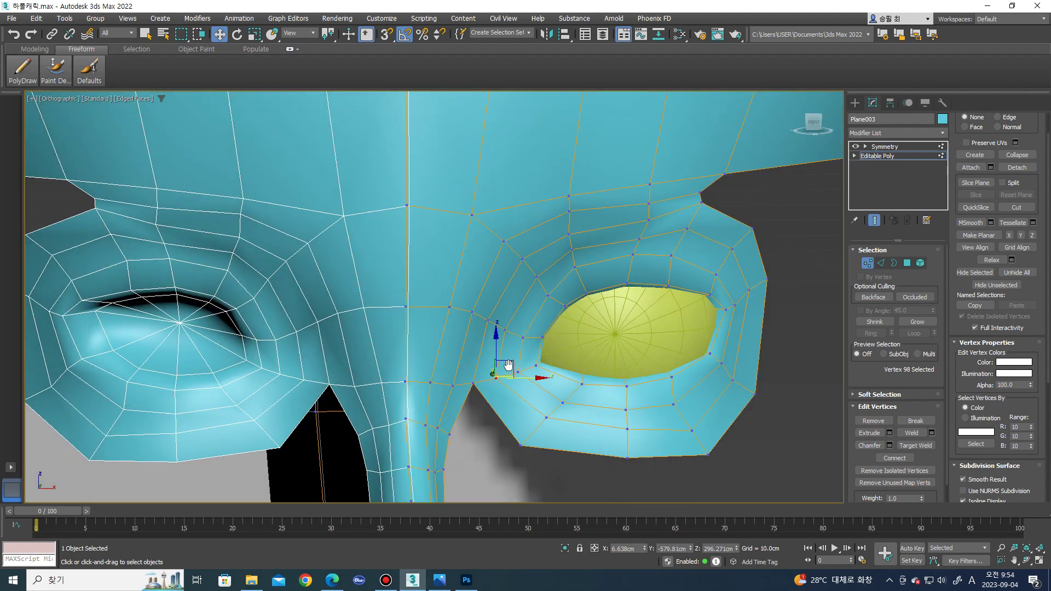
scroll(509, 366, down, 3)
scroll(449, 351, up, 5)
key(2)
click(445, 350)
key(1)
click(397, 341)
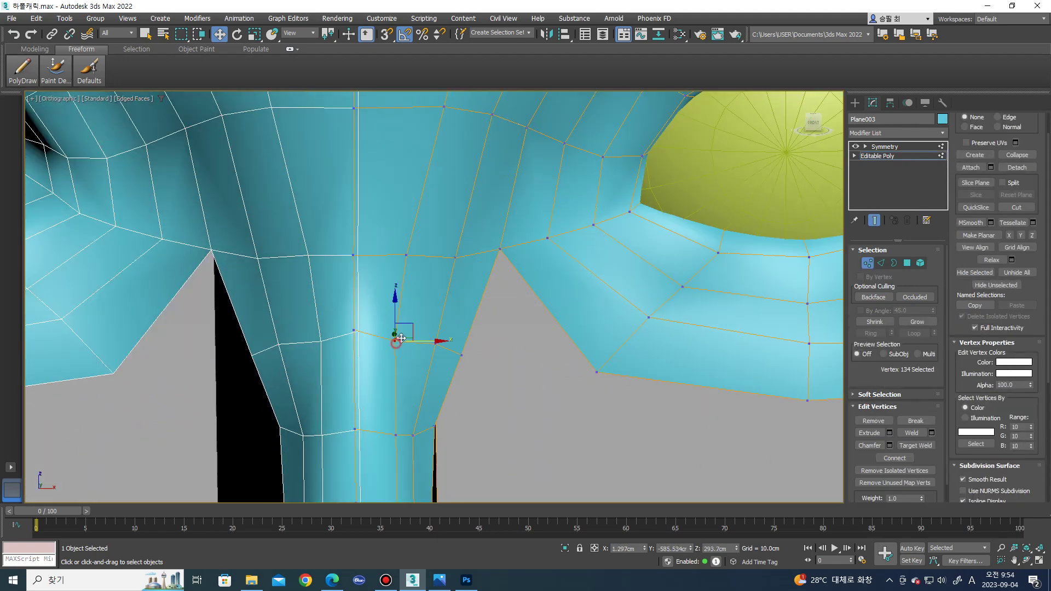
mouse_move(410, 325)
alt+middle_down()
mouse_move(417, 336)
mouse_move(482, 345)
alt+middle_up()
- Shift-drag the strip's bottom edge out into two new jaw sections, sideways then upward
key(f)
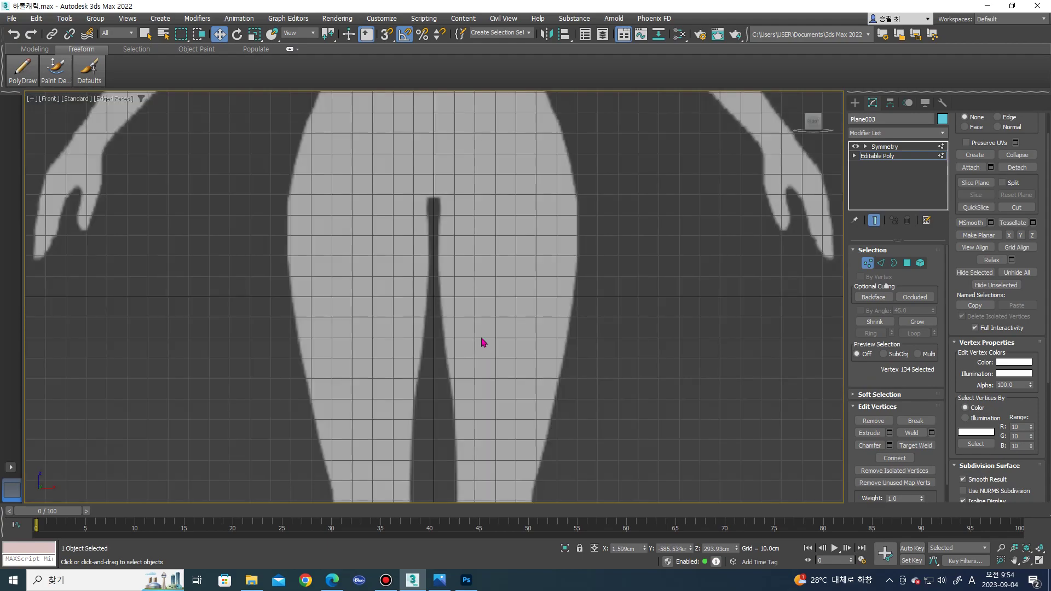
scroll(486, 348, down, 4)
scroll(436, 342, up, 5)
scroll(398, 308, up, 4)
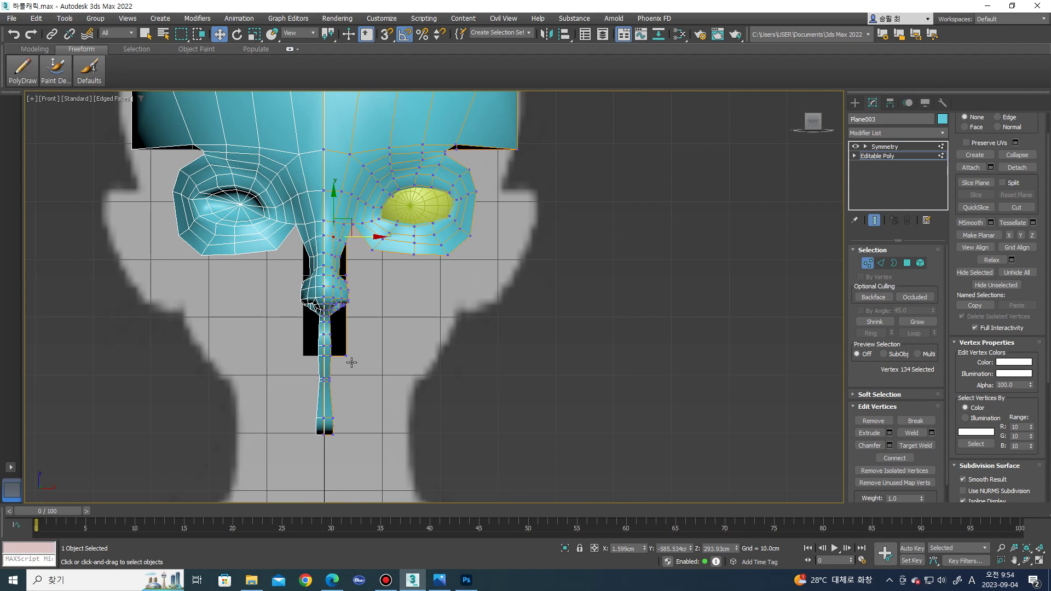
middle_drag(352, 353, 382, 293)
scroll(347, 411, up, 3)
key(2)
click(335, 406)
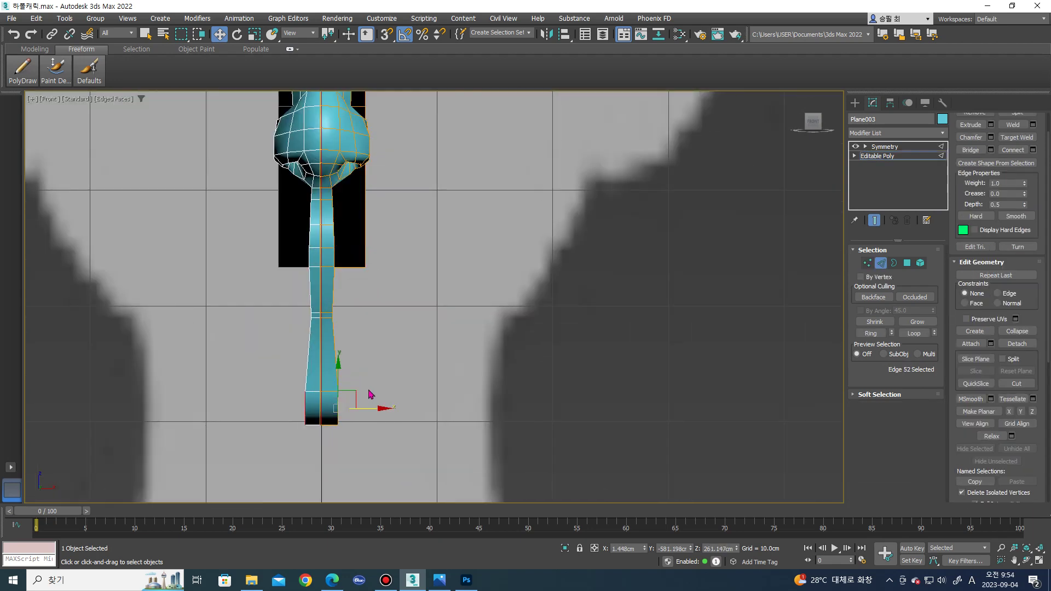
scroll(370, 393, down, 3)
scroll(366, 386, up, 2)
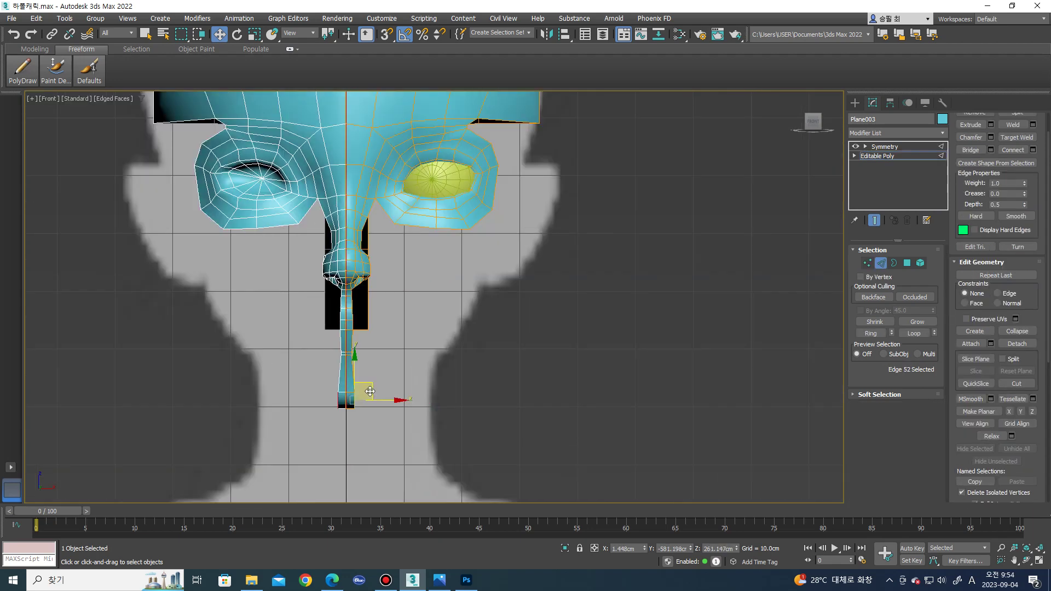
scroll(370, 391, up, 2)
scroll(370, 403, down, 2)
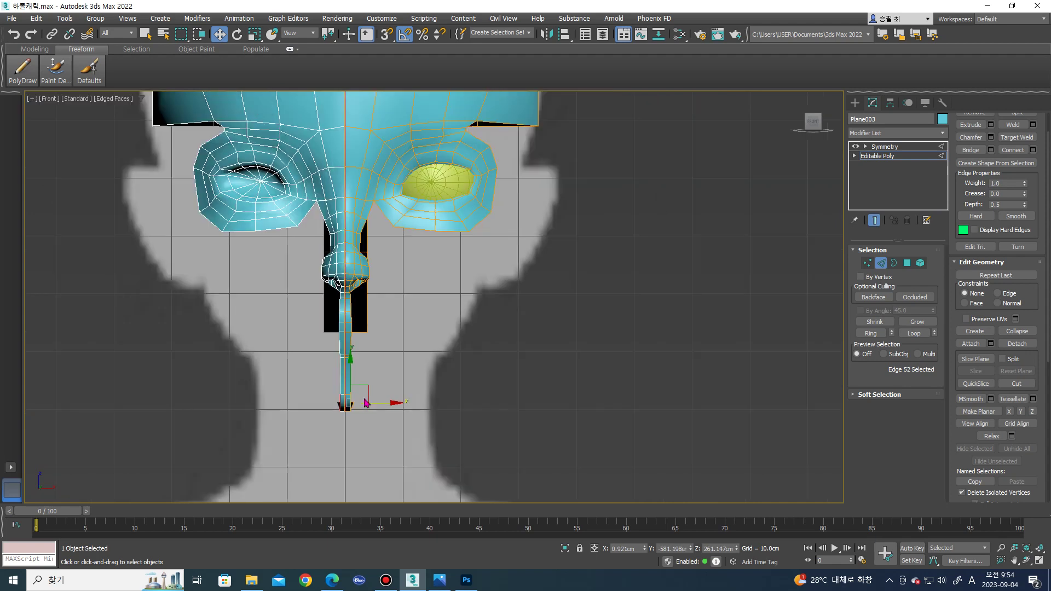
mouse_move(372, 387)
shift+mouse_down()
mouse_move(460, 345)
mouse_move(495, 315)
mouse_move(495, 286)
shift+mouse_up()
alt+middle_drag(494, 285, 470, 294)
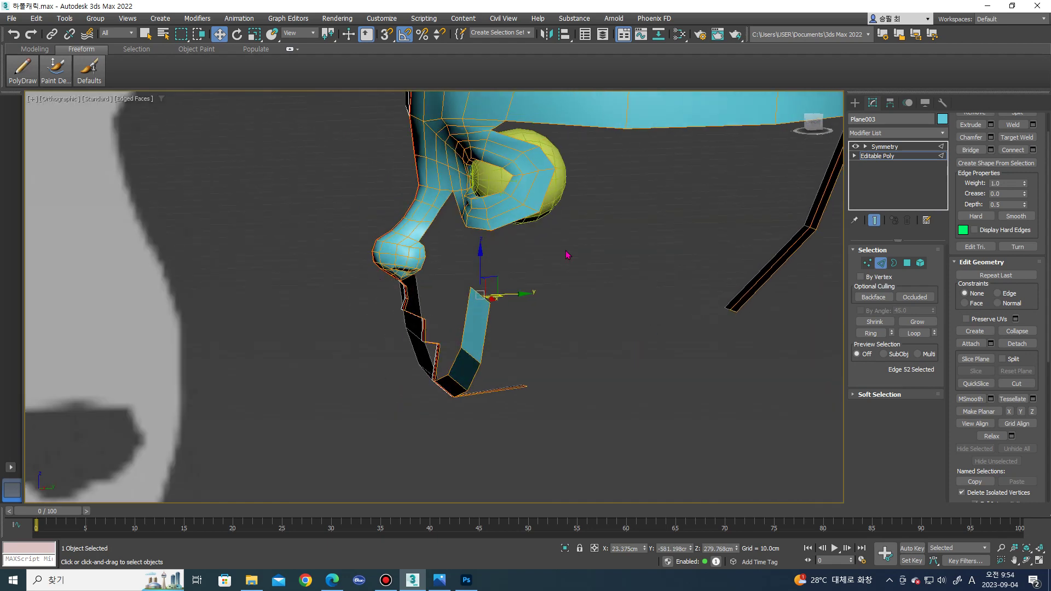
- In the side view, stretch and bend the jaw sections so they angle up toward the cheek
click(816, 120)
scroll(418, 242, up, 3)
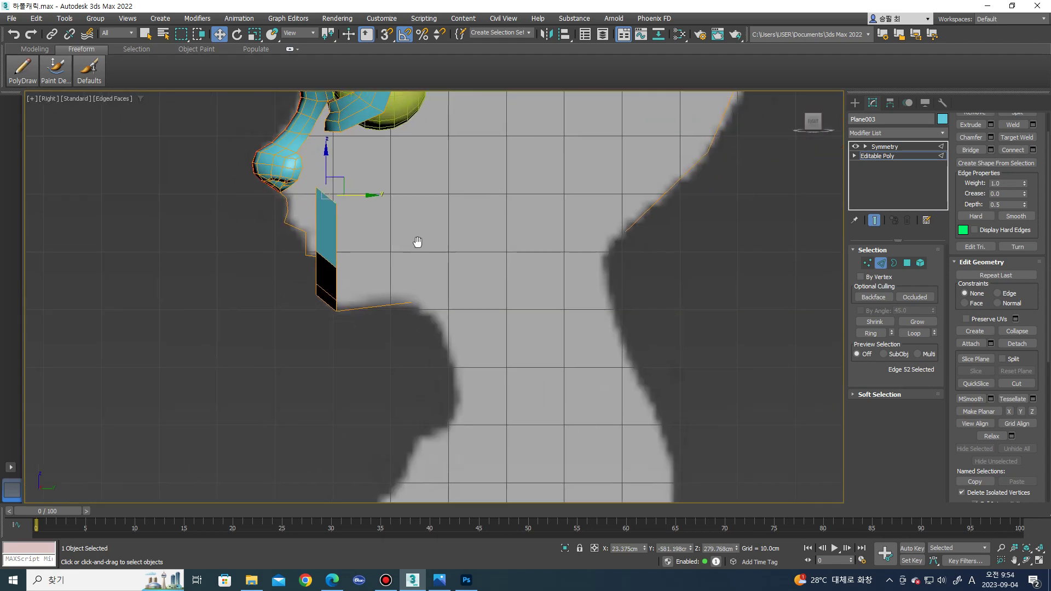
scroll(378, 237, up, 2)
mouse_move(371, 244)
mouse_down()
mouse_move(533, 238)
mouse_move(507, 259)
mouse_up()
click(330, 307)
drag(353, 306, 499, 320)
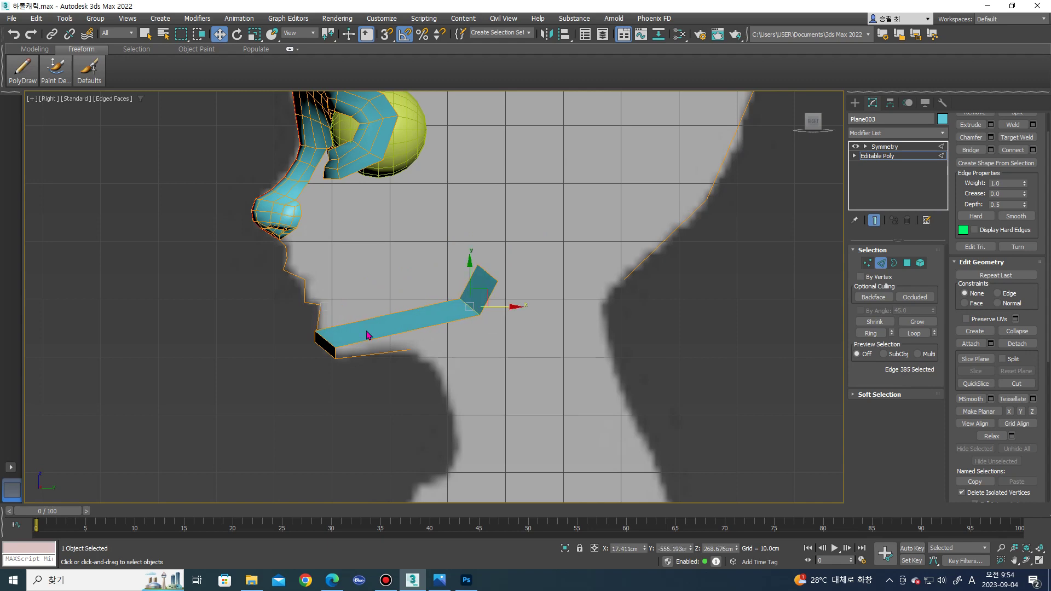
drag(340, 339, 422, 307)
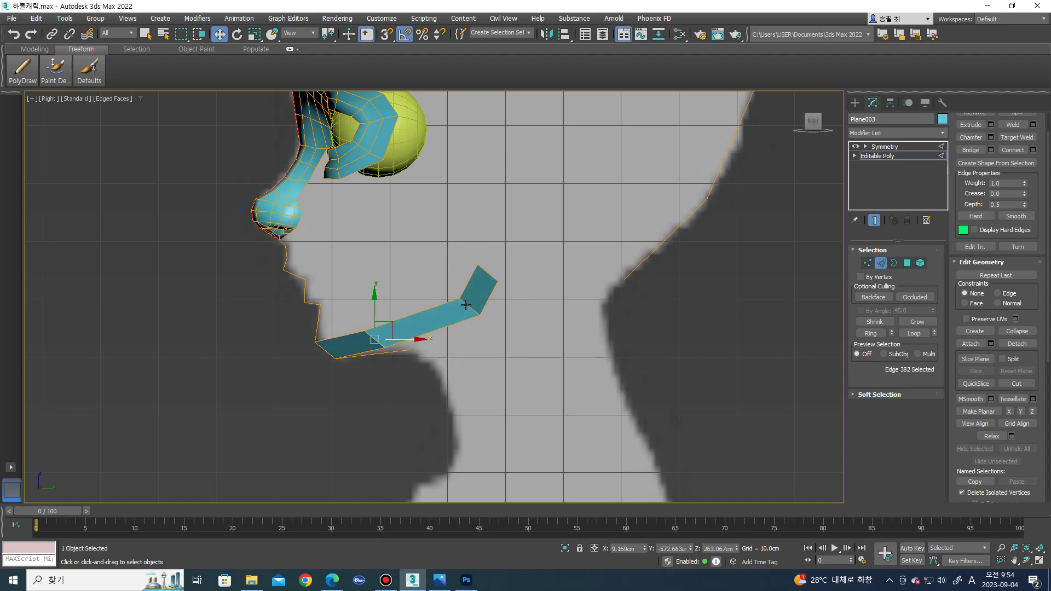
alt+middle_drag(438, 312, 521, 324)
- In Front view, pull the jaw strip's end edge inward to match the reference outline
key(f)
scroll(521, 315, down, 5)
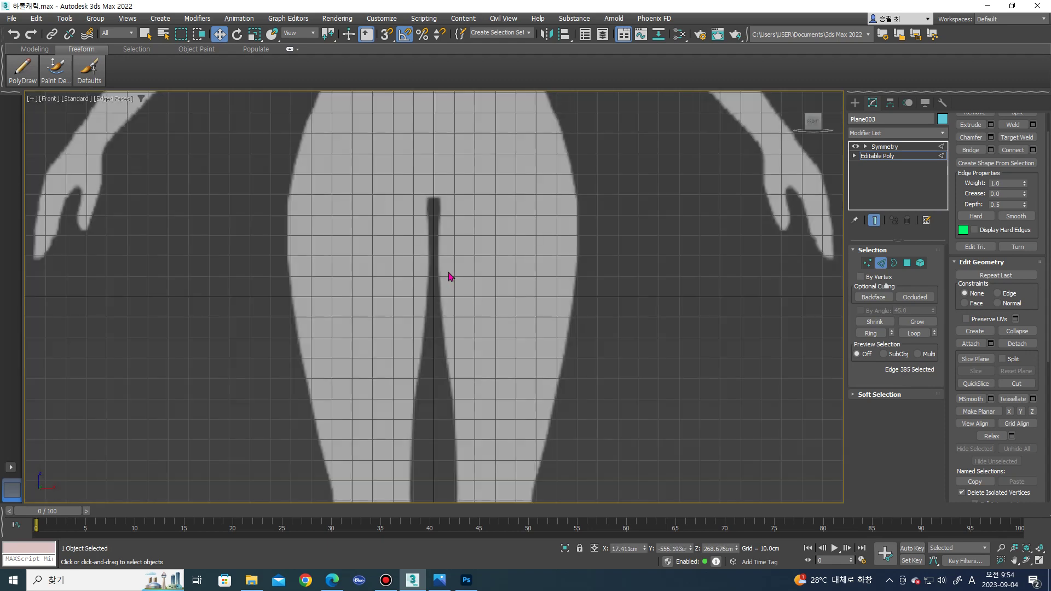
scroll(444, 349, down, 2)
middle_drag(450, 230, 443, 422)
scroll(416, 317, up, 4)
scroll(416, 317, up, 3)
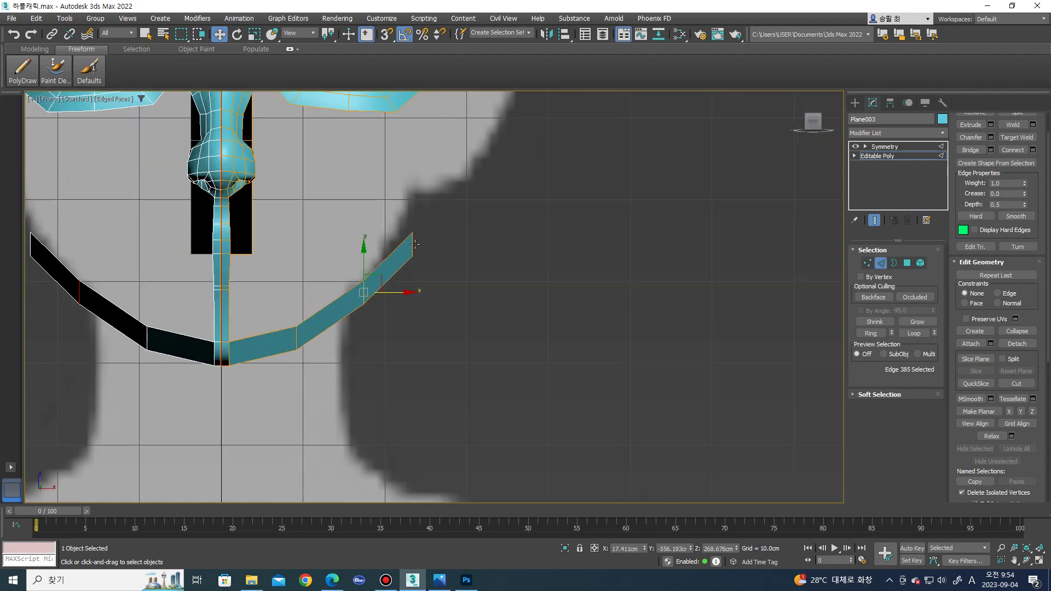
drag(442, 247, 424, 247)
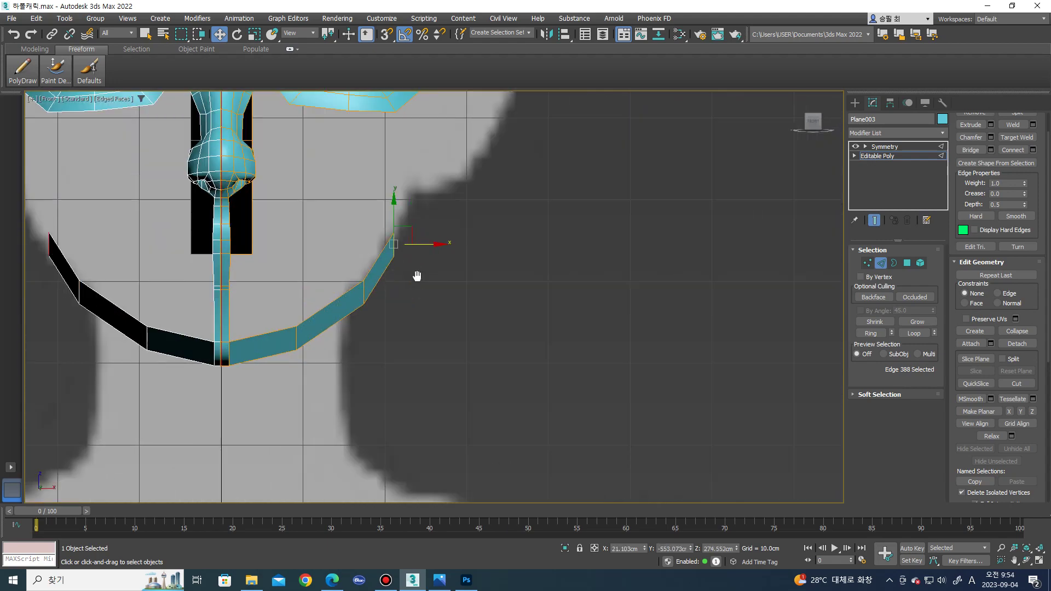
- Inspect the bent jaw strip from several angles and pick the edge below the nose
scroll(416, 262, down, 5)
mouse_move(446, 323)
alt+middle_down()
mouse_move(397, 328)
mouse_move(451, 324)
mouse_move(437, 329)
alt+middle_up()
mouse_move(403, 322)
alt+middle_down()
mouse_move(375, 322)
mouse_move(361, 342)
alt+middle_up()
scroll(361, 345, up, 4)
scroll(359, 347, up, 2)
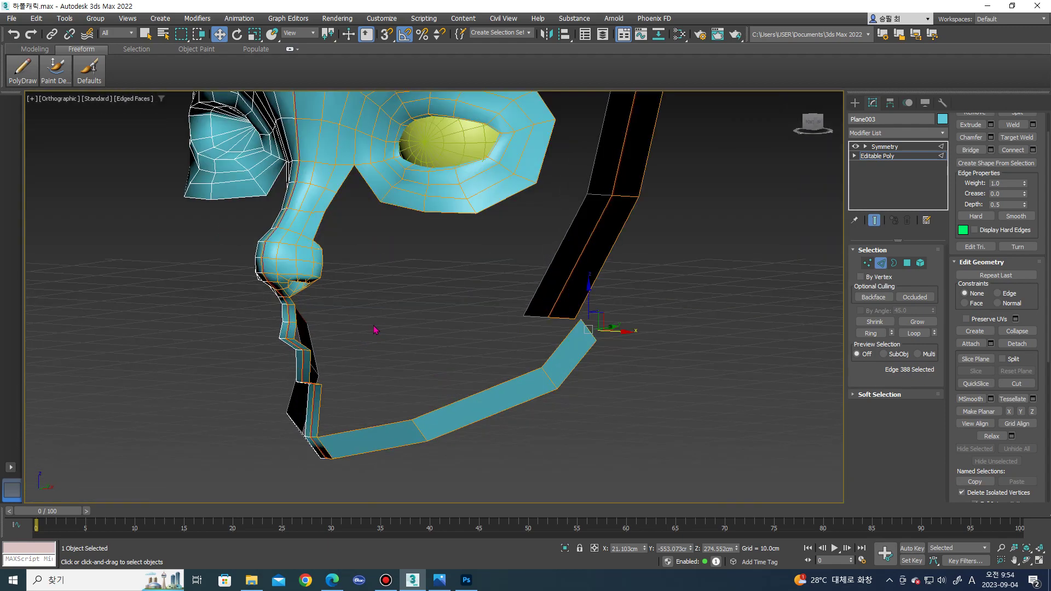
key(f)
scroll(404, 286, down, 5)
scroll(417, 251, up, 4)
scroll(416, 333, up, 2)
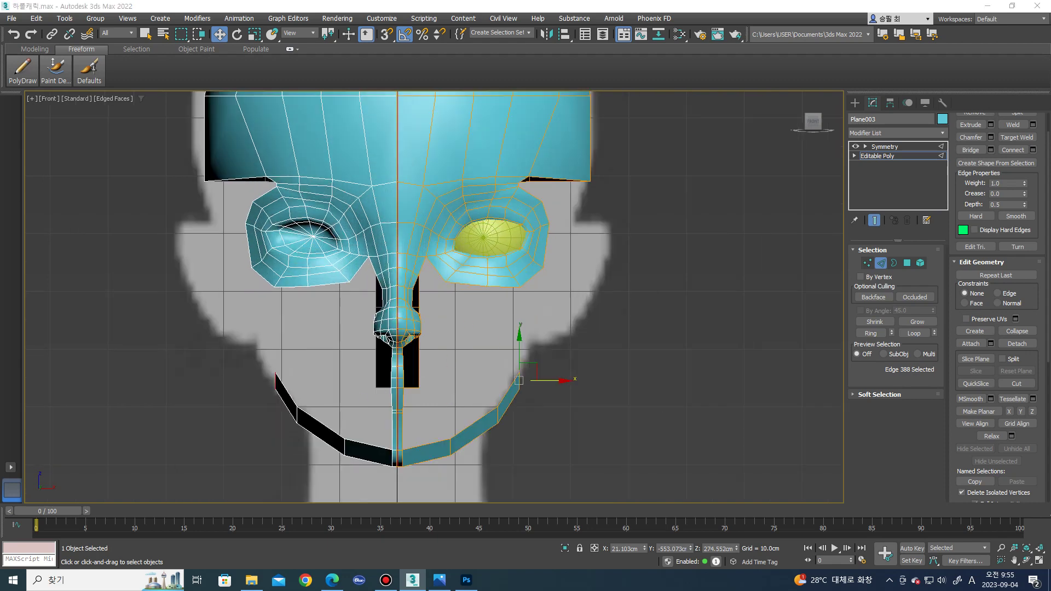
middle_drag(436, 409, 435, 403)
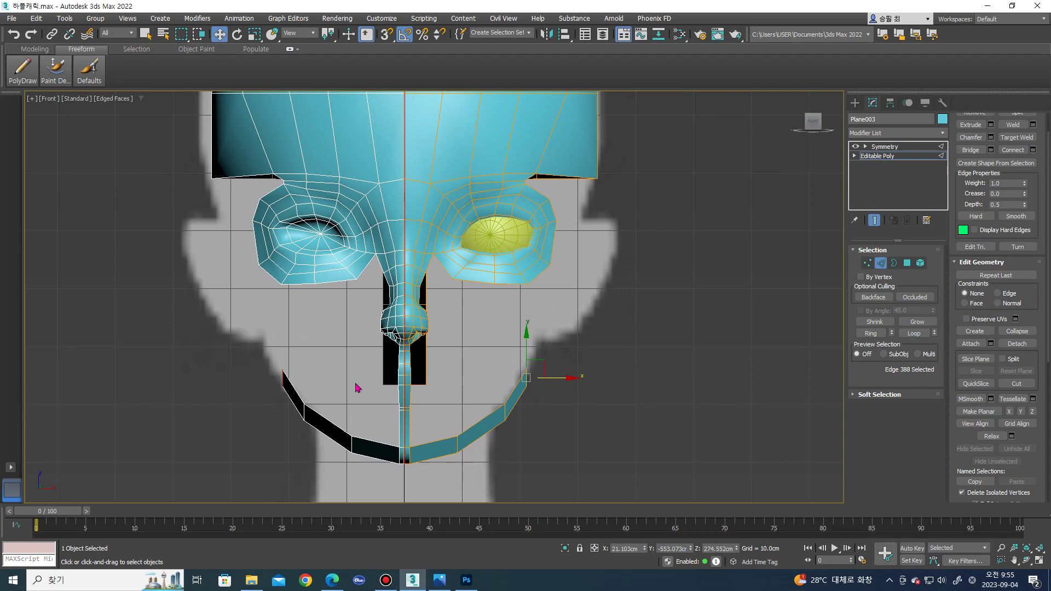
scroll(383, 362, up, 2)
mouse_move(466, 324)
alt+middle_down()
mouse_move(426, 340)
mouse_move(254, 332)
mouse_move(274, 431)
alt+middle_up()
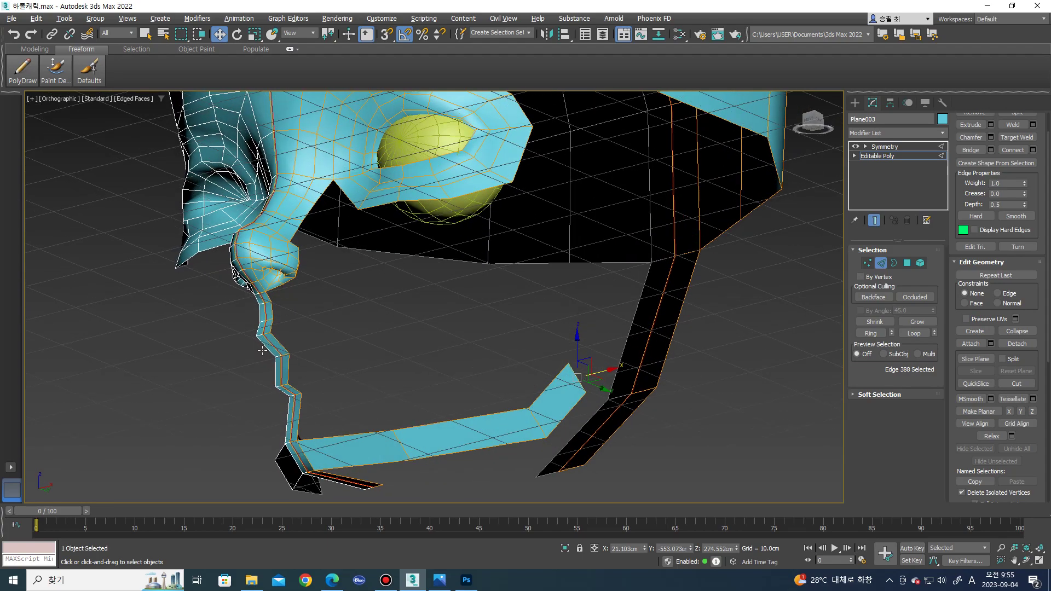
mouse_move(408, 444)
alt+middle_down()
mouse_move(415, 403)
mouse_move(313, 412)
mouse_move(477, 403)
mouse_move(376, 387)
mouse_move(416, 386)
alt+middle_up()
click(416, 386)
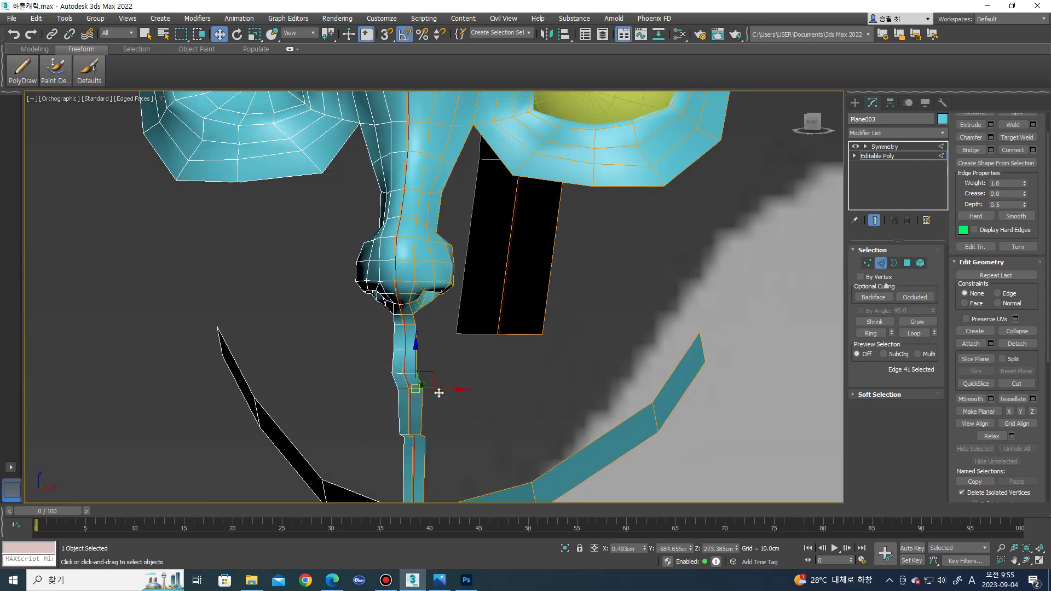
- Chamfer the edge under the nose with 0 segments and a small width
key(f)
scroll(425, 352, down, 3)
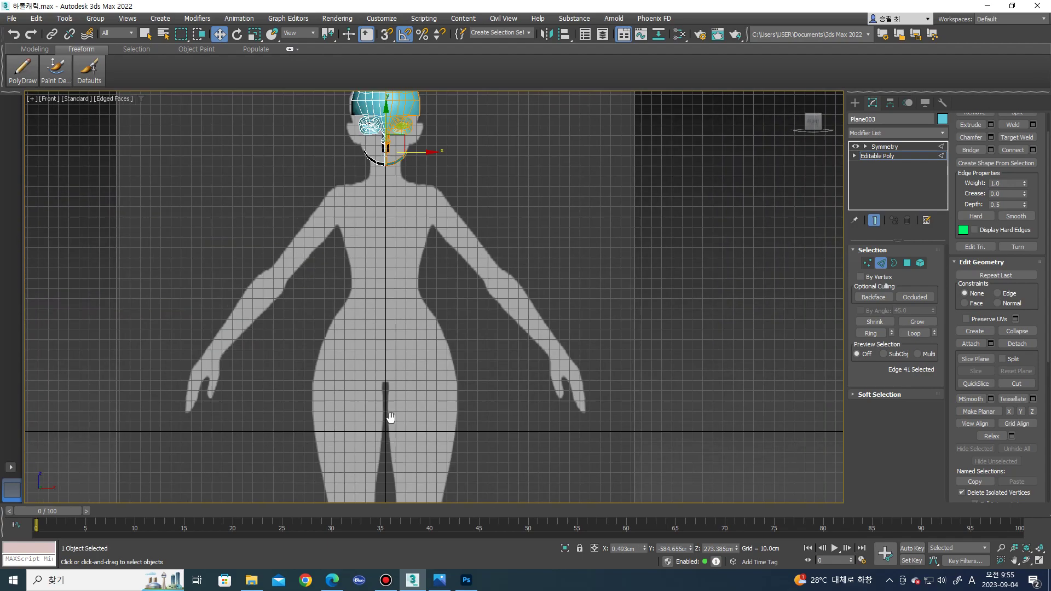
scroll(399, 171, up, 3)
scroll(376, 207, up, 2)
scroll(488, 277, up, 2)
scroll(487, 277, up, 4)
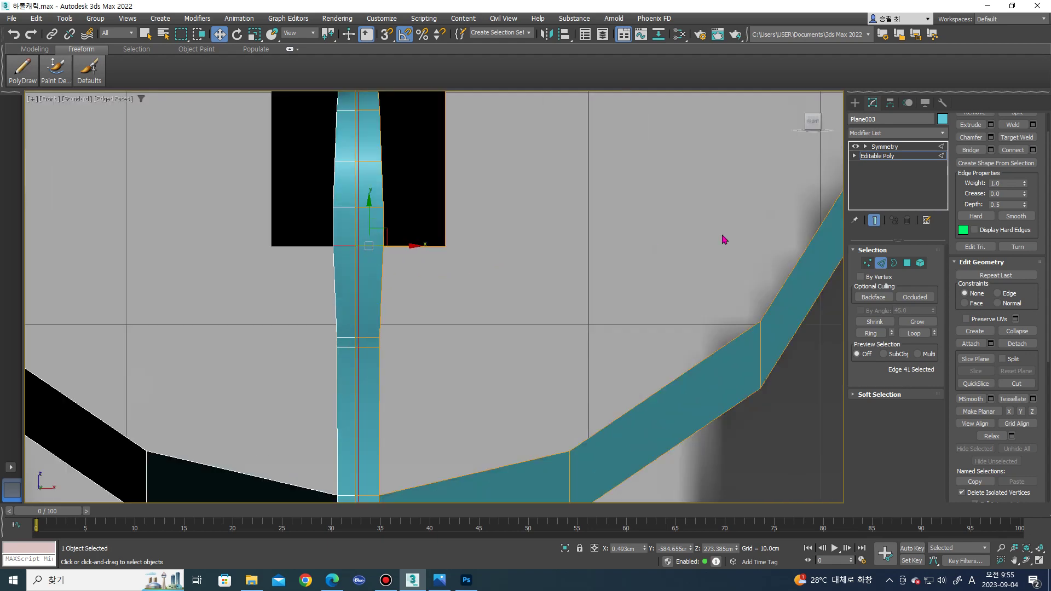
scroll(981, 158, up, 2)
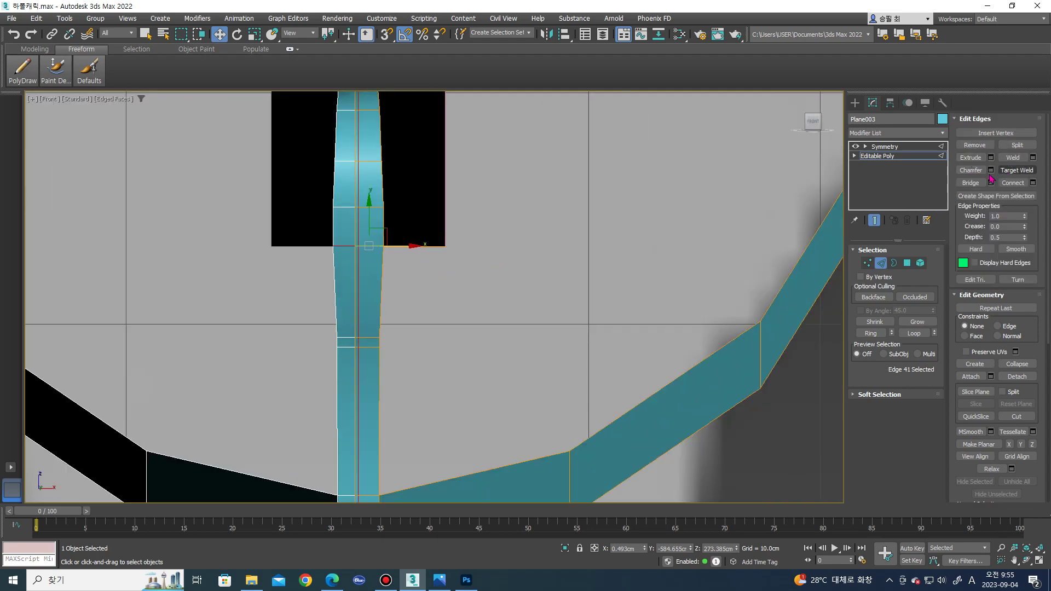
click(991, 170)
middle_drag(662, 188, 650, 279)
click(444, 335)
drag(443, 320, 446, 316)
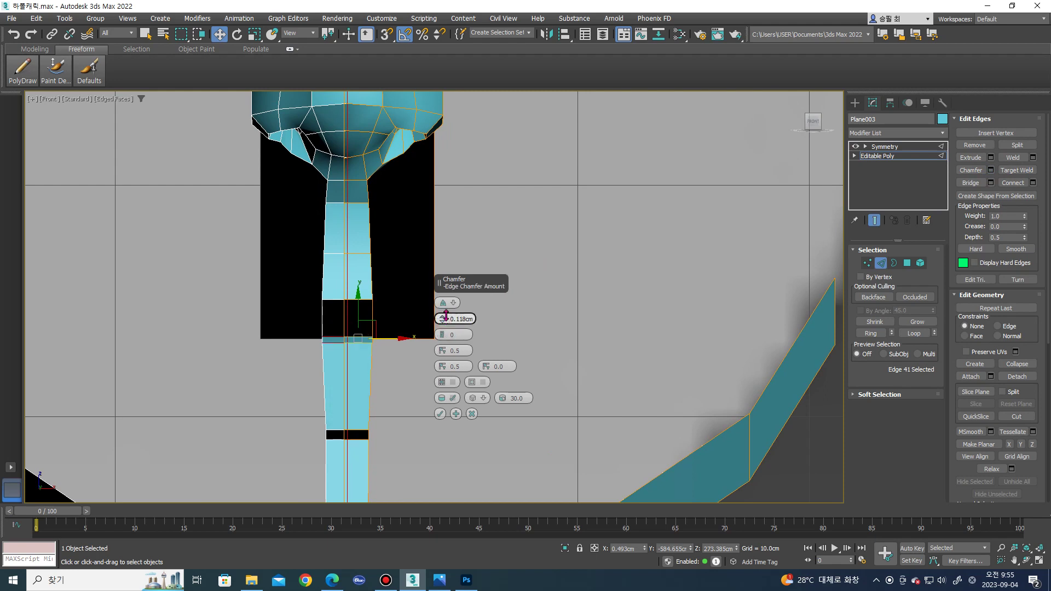
click(438, 413)
- Delete the chamfer polygons to open a gap in the strip
key(5)
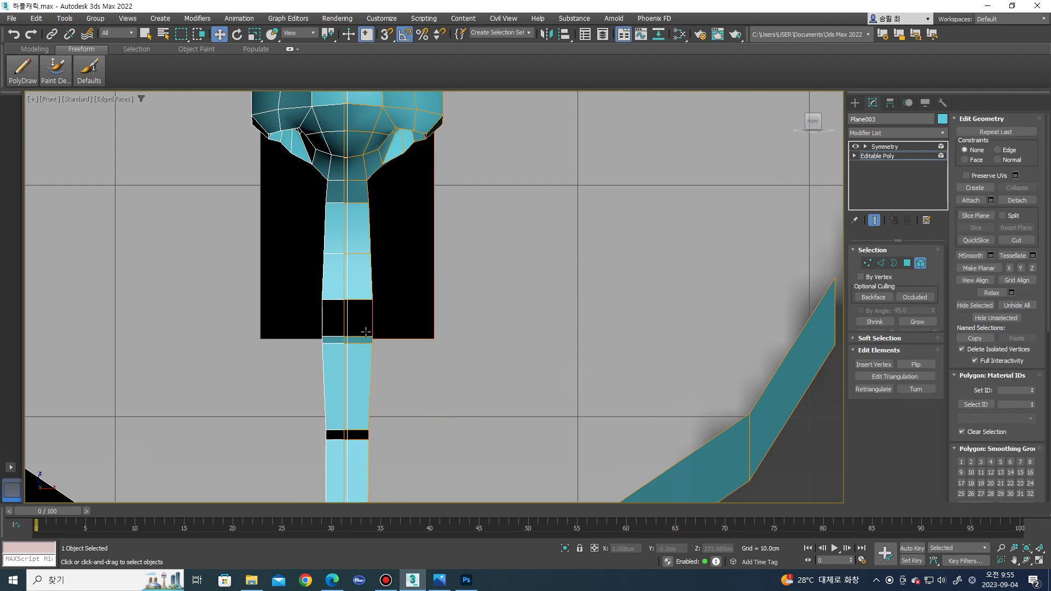
click(359, 340)
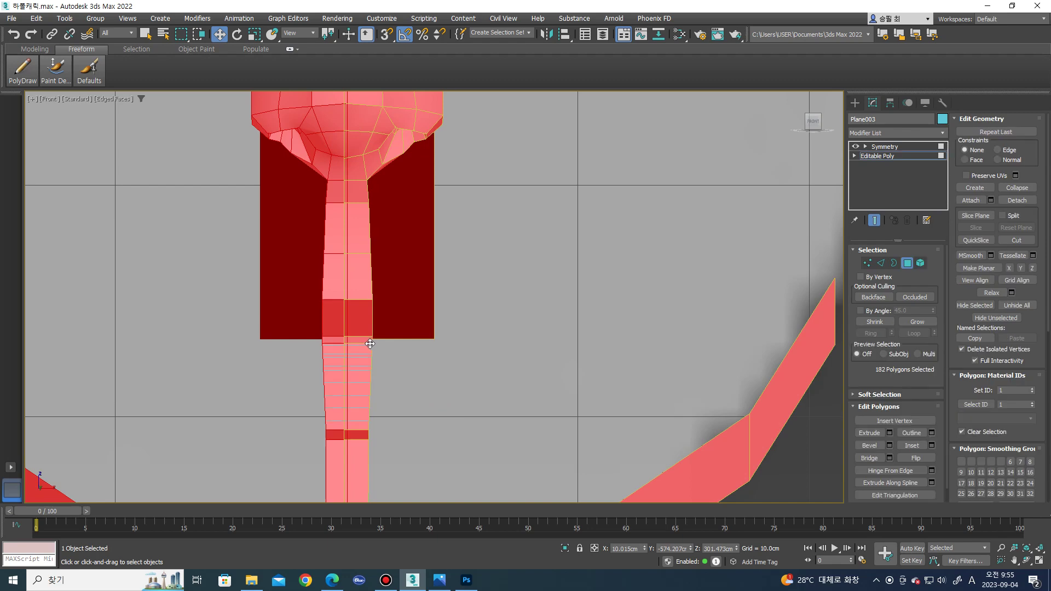
key(4)
key(Delete)
scroll(413, 330, down, 3)
scroll(400, 335, up, 5)
scroll(380, 336, up, 2)
scroll(380, 337, up, 4)
scroll(381, 337, down, 1)
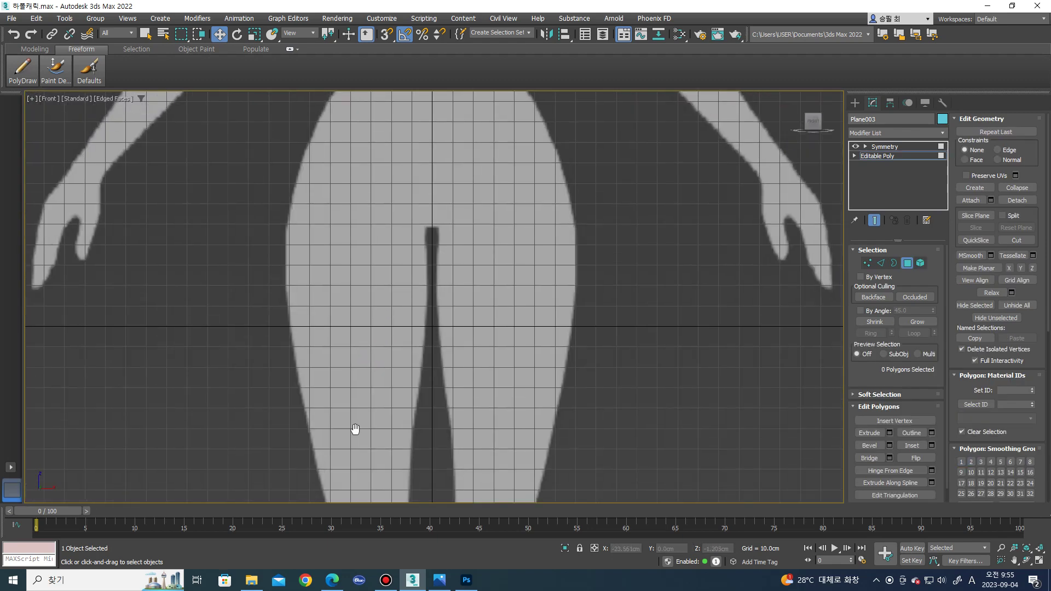
scroll(354, 429, down, 5)
scroll(367, 180, up, 4)
scroll(387, 255, up, 3)
scroll(387, 255, up, 2)
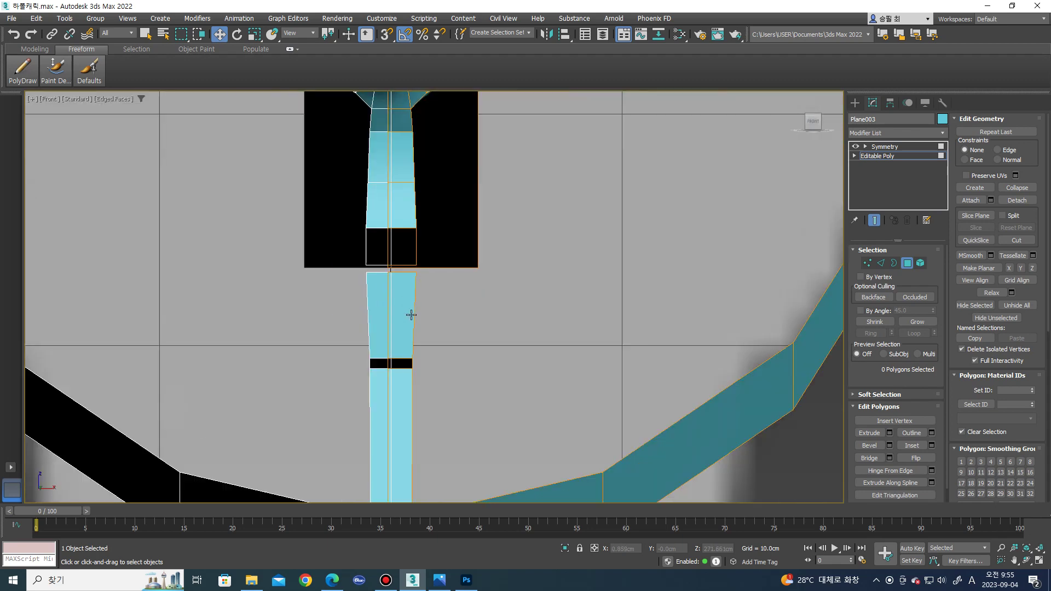
- Select an edge on the split strip and inspect the gap from an angle
key(2)
click(405, 355)
mouse_move(416, 354)
alt+middle_down()
mouse_move(345, 349)
mouse_move(415, 338)
mouse_move(389, 304)
alt+middle_up()
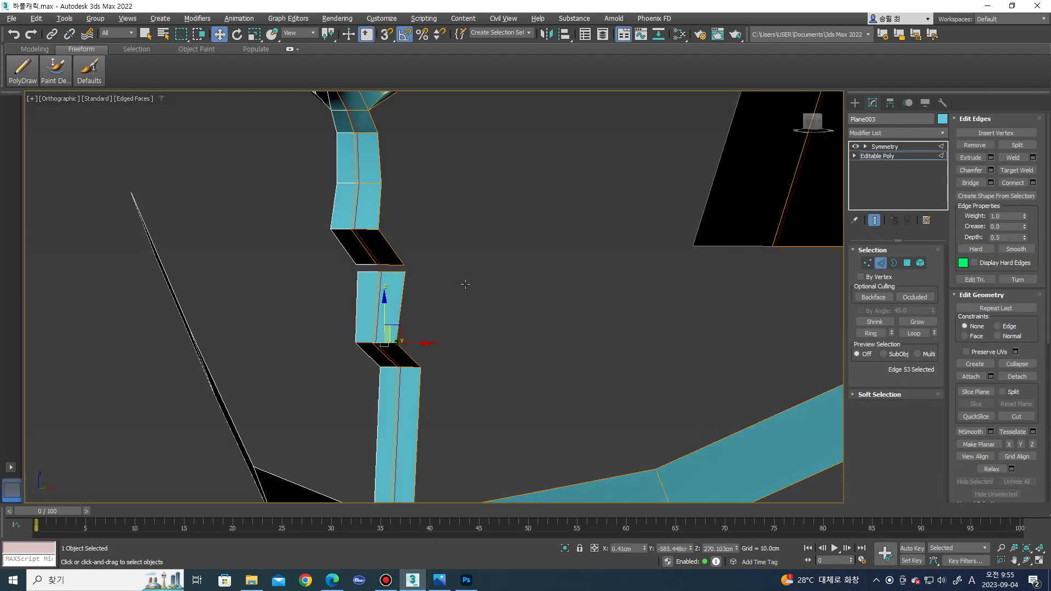
key(f)
scroll(473, 285, down, 5)
scroll(438, 246, up, 4)
scroll(438, 273, up, 3)
scroll(447, 412, up, 3)
scroll(447, 412, up, 2)
- Shift-drag both cut edges sideways into two rows of mirrored upper-lip bands
alt+click(440, 353)
click(412, 361)
click(441, 361)
scroll(449, 398, up, 1)
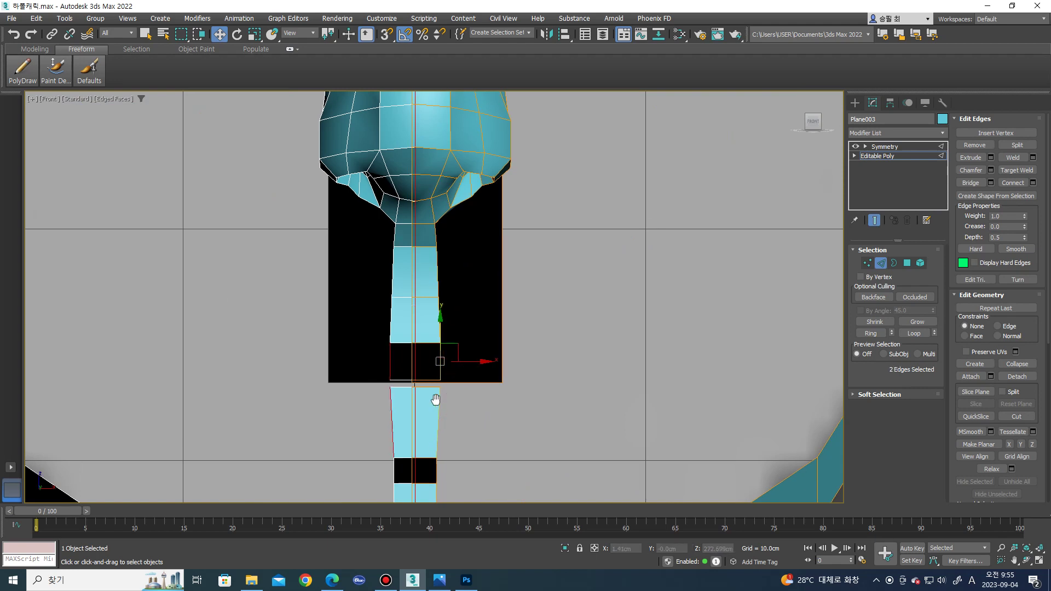
scroll(439, 384, up, 1)
scroll(477, 350, down, 2)
shift+drag(478, 349, 551, 352)
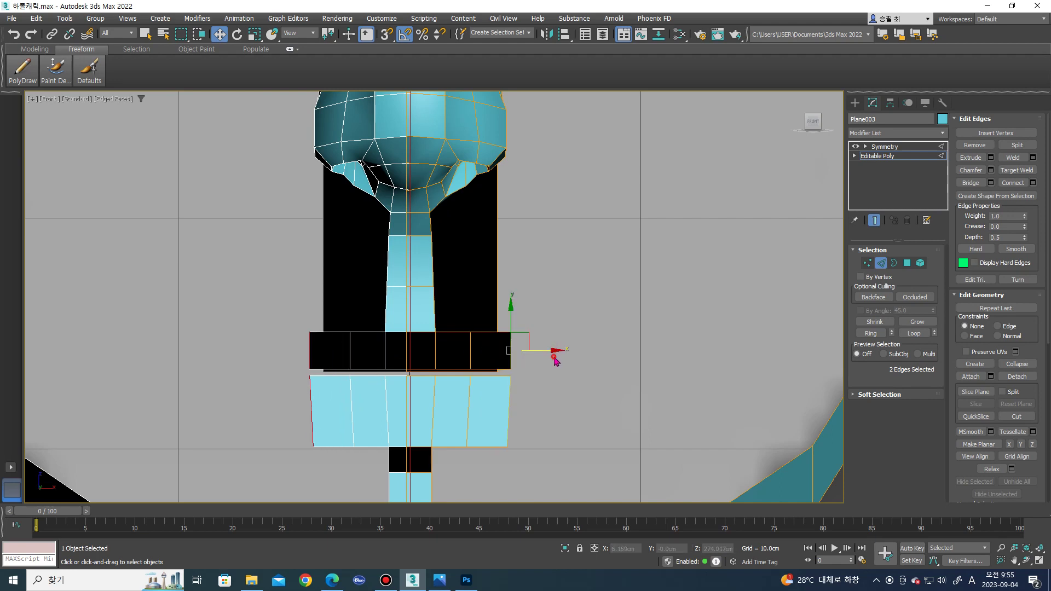
shift+drag(553, 352, 628, 351)
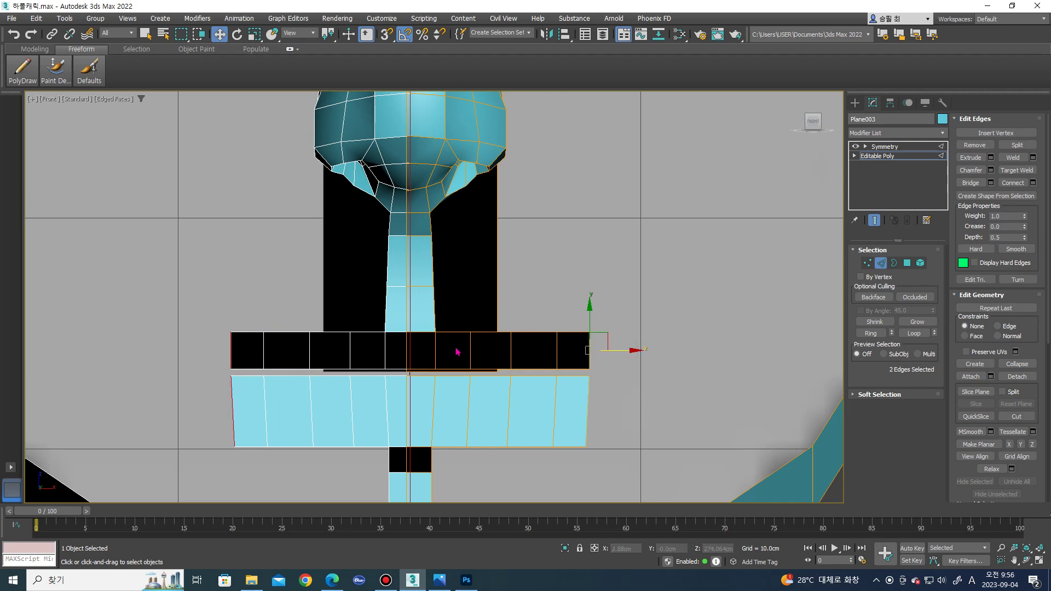
- Pull the centre vertex down into a V shape and view the new bands in 3D
scroll(433, 341, up, 5)
key(1)
click(383, 322)
drag(381, 296, 384, 308)
scroll(386, 314, down, 3)
scroll(385, 314, down, 2)
mouse_move(385, 313)
alt+middle_down()
mouse_move(429, 328)
mouse_move(528, 316)
alt+middle_up()
scroll(428, 329, up, 3)
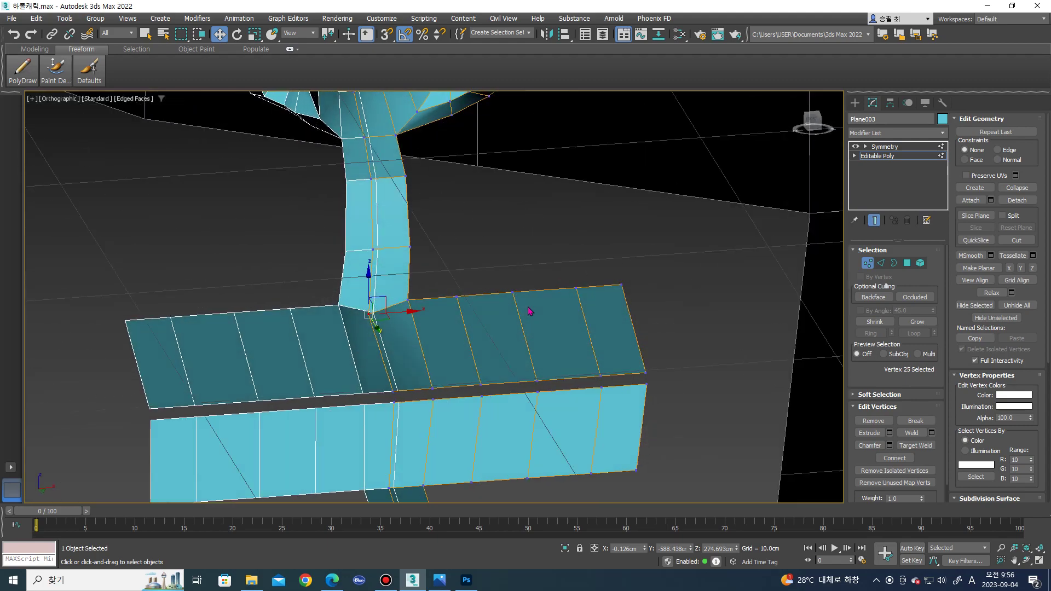
- Adjust the upper band's top-right vertices, flattening and lowering its right side
key(shift+z)
key(shift+z)
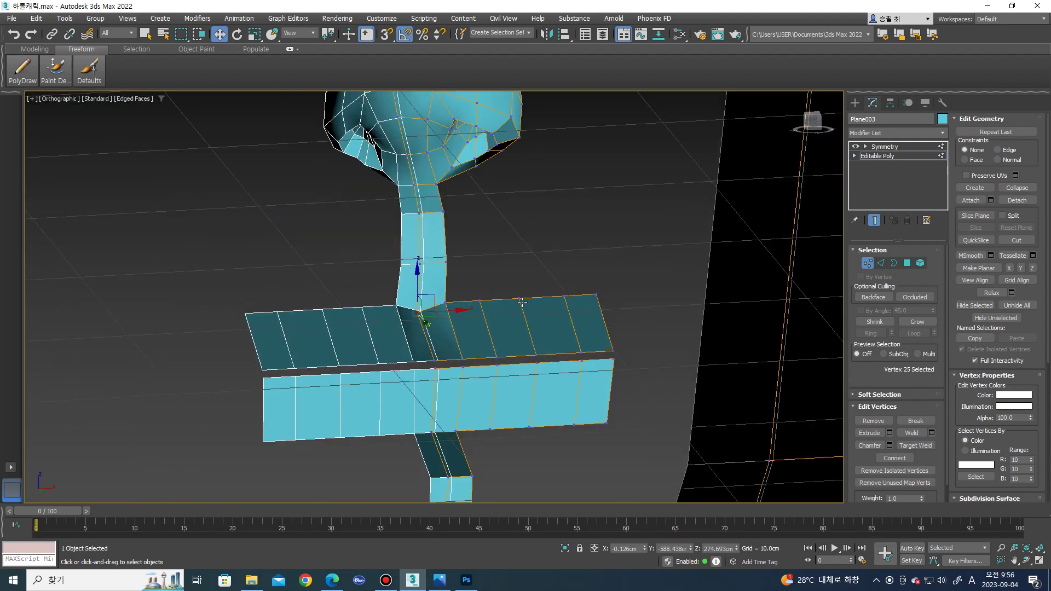
key(shift+z)
key(shift+z)
key(shift+z)
key(shift+z)
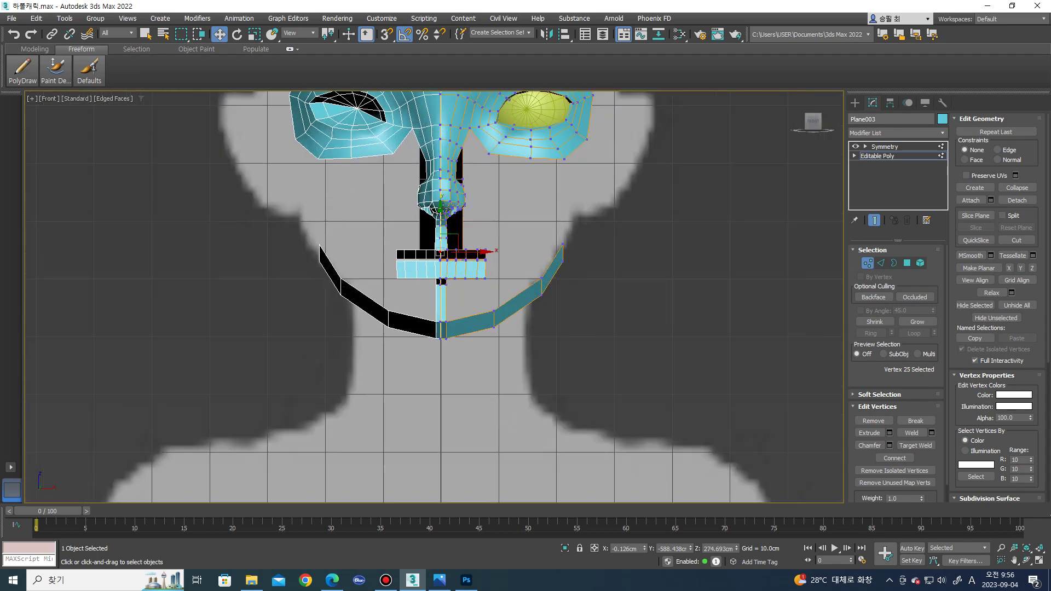
key(shift+z)
key(1)
key(1)
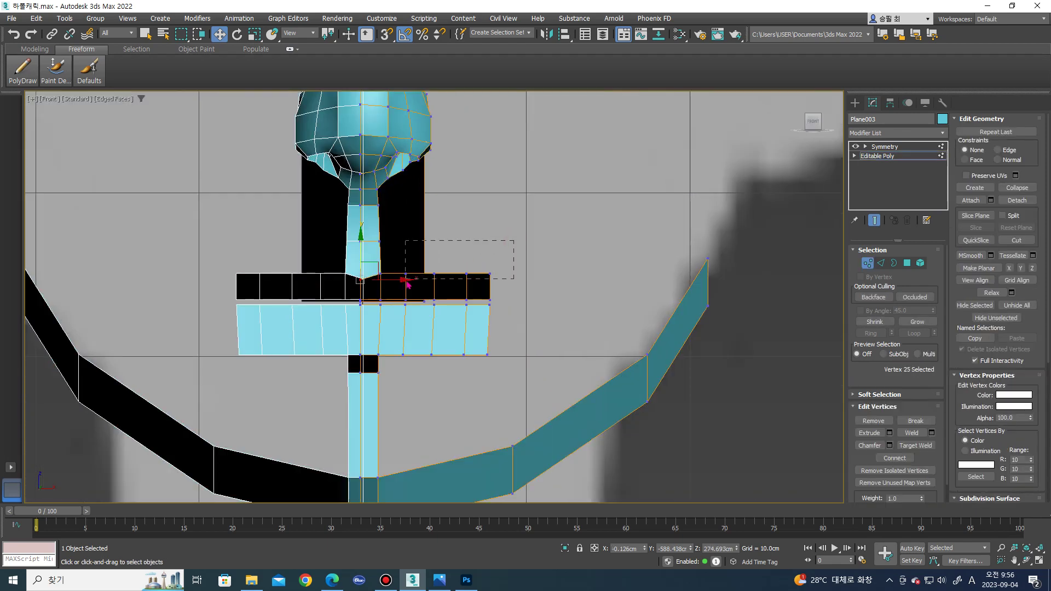
drag(514, 241, 406, 279)
scroll(416, 269, up, 2)
scroll(417, 268, up, 2)
mouse_move(477, 250)
mouse_down()
mouse_move(534, 266)
mouse_move(479, 266)
mouse_up()
drag(574, 263, 428, 305)
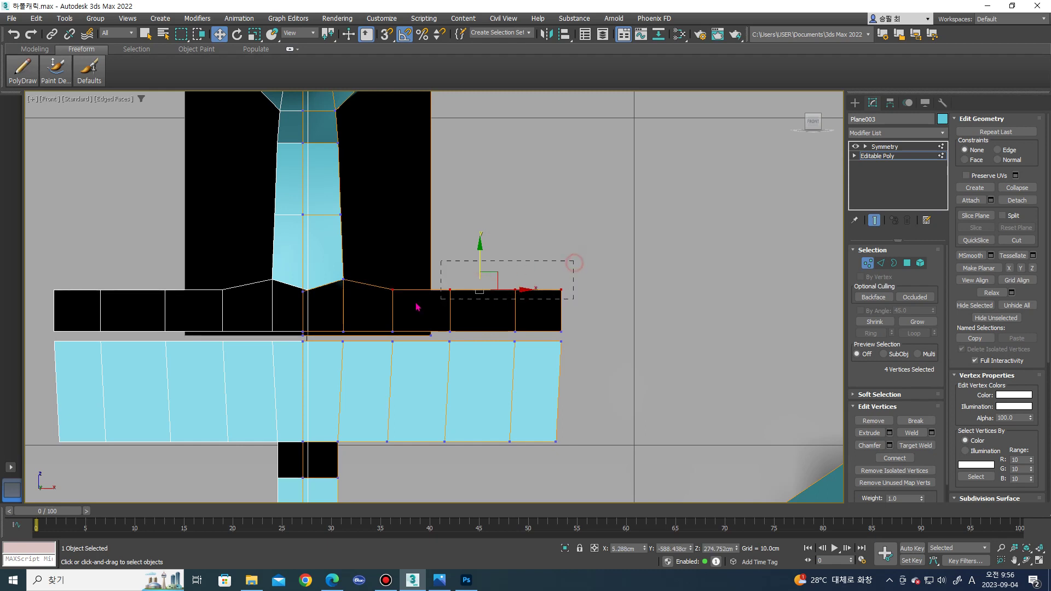
drag(517, 266, 564, 282)
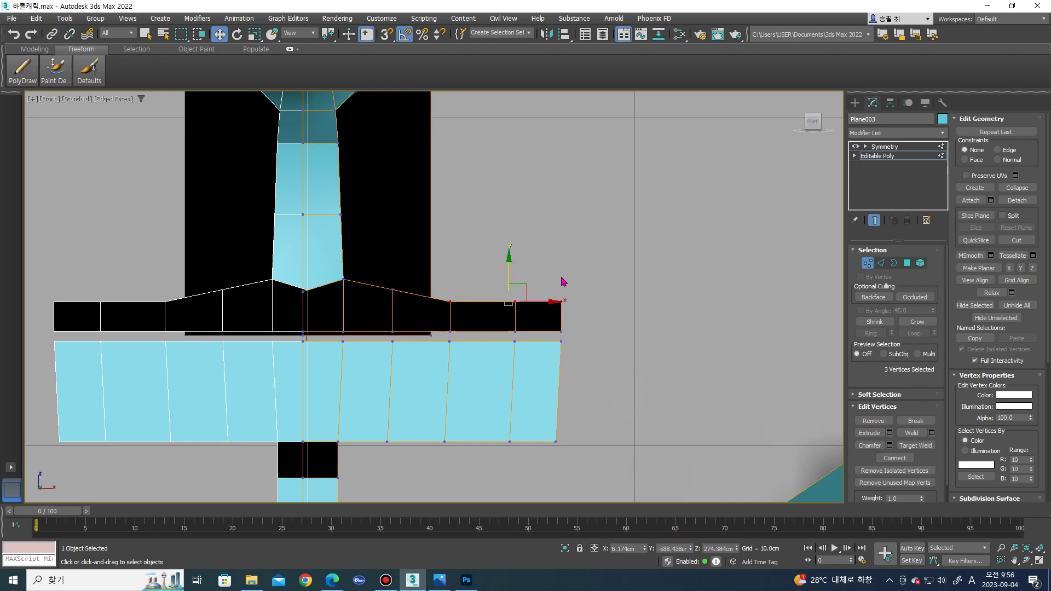
mouse_move(540, 276)
mouse_down()
mouse_move(600, 326)
mouse_move(558, 331)
mouse_up()
scroll(552, 294, up, 2)
- Rotate the end vertices to taper the tip and shift them left
key(e)
key(w)
mouse_move(490, 305)
mouse_down()
mouse_move(517, 359)
mouse_move(496, 326)
mouse_up()
scroll(495, 329, down, 4)
scroll(500, 364, up, 2)
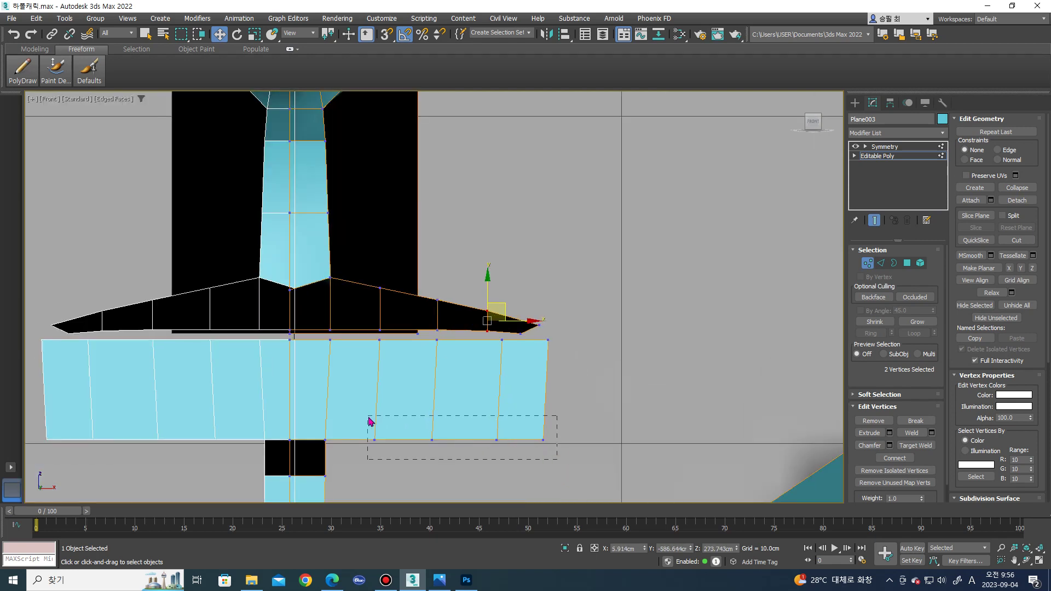
- Raise the lower band's bottom vertices in two steps
drag(368, 417, 368, 418)
drag(463, 413, 464, 401)
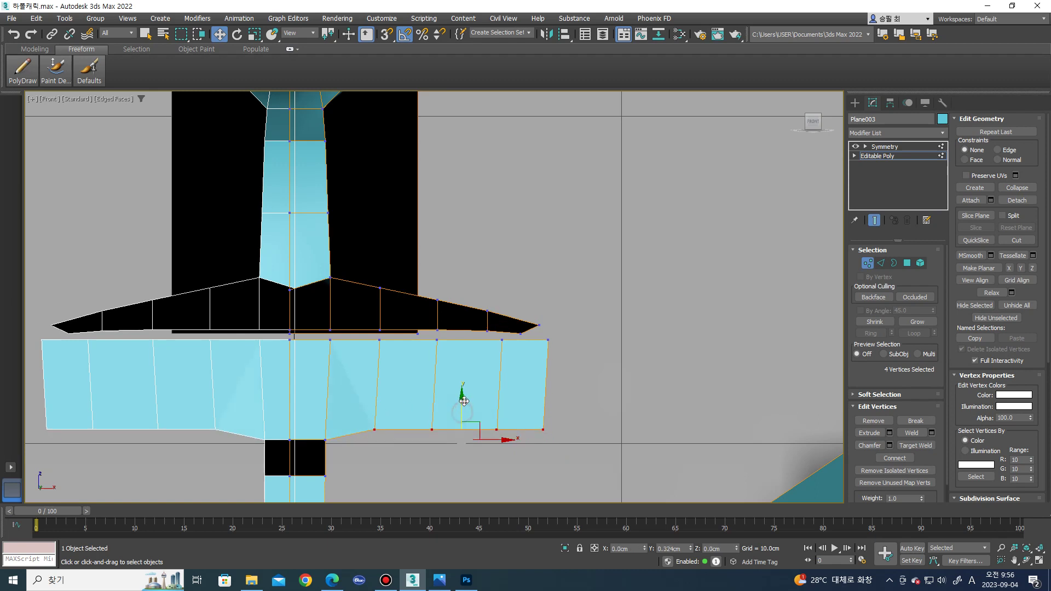
drag(571, 444, 571, 444)
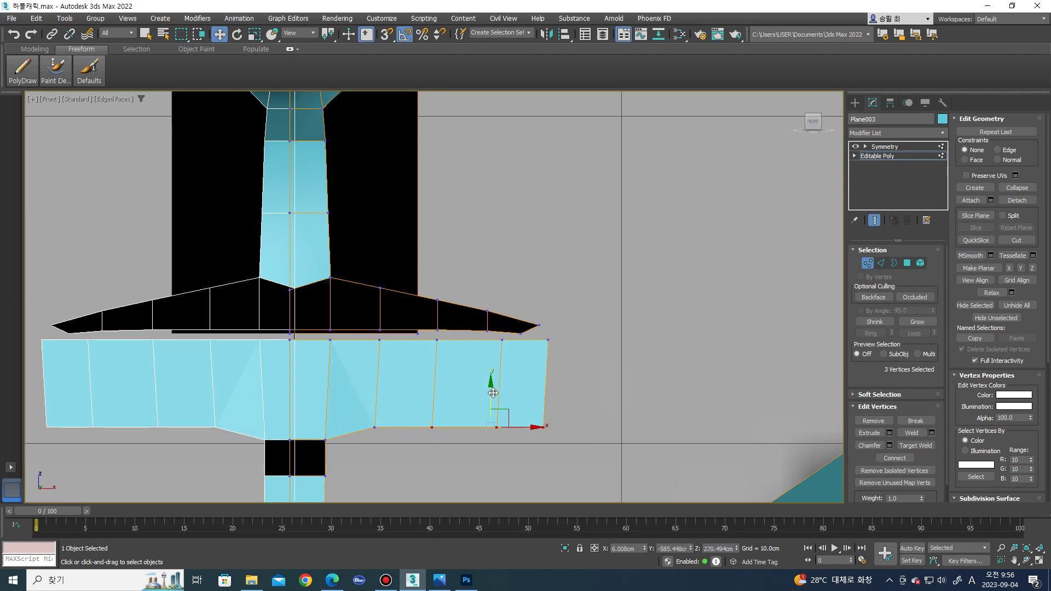
drag(493, 393, 494, 370)
mouse_move(580, 414)
mouse_down()
mouse_move(478, 378)
mouse_move(517, 350)
mouse_up()
scroll(509, 345, up, 2)
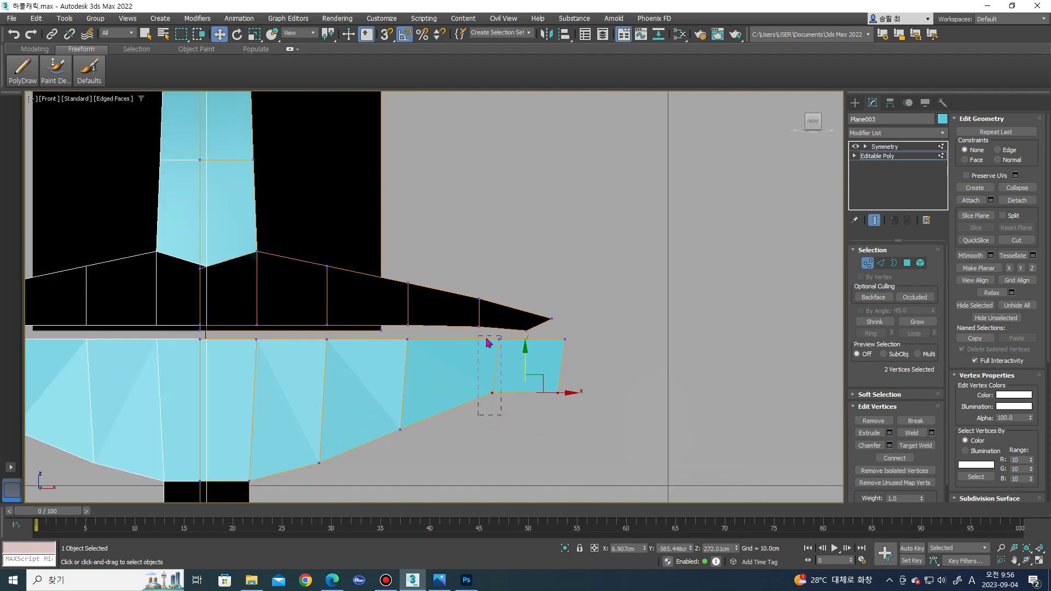
- Rotate the two end vertices so the lip tapers to a point, then check the tip
alt+click(572, 379)
key(e)
mouse_move(598, 346)
mouse_down()
mouse_move(575, 315)
mouse_move(586, 361)
mouse_up()
key(w)
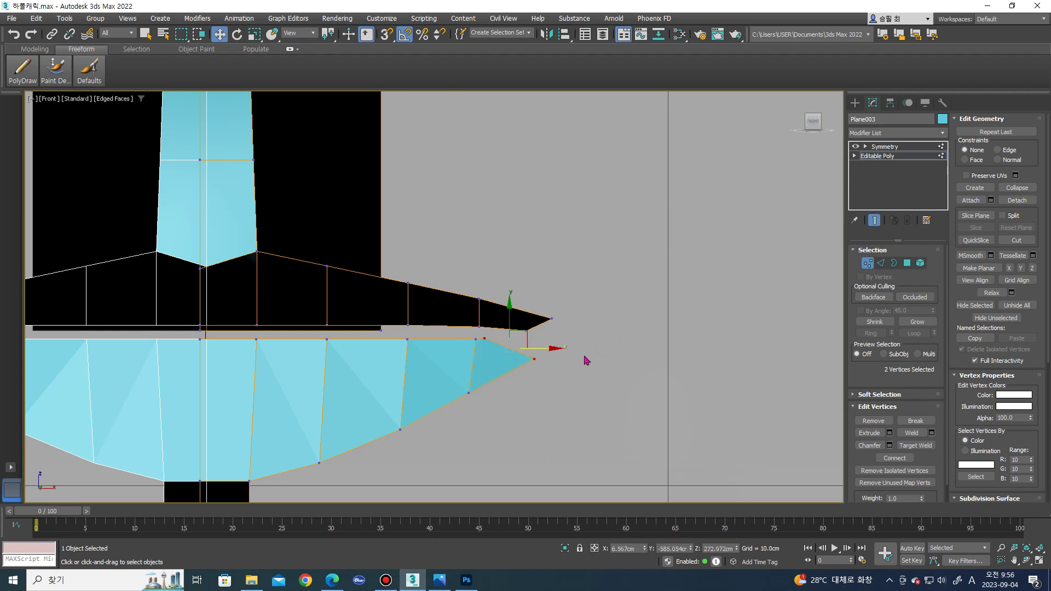
click(576, 359)
mouse_move(576, 359)
alt+middle_down()
mouse_move(532, 350)
mouse_move(550, 319)
mouse_move(555, 326)
alt+middle_up()
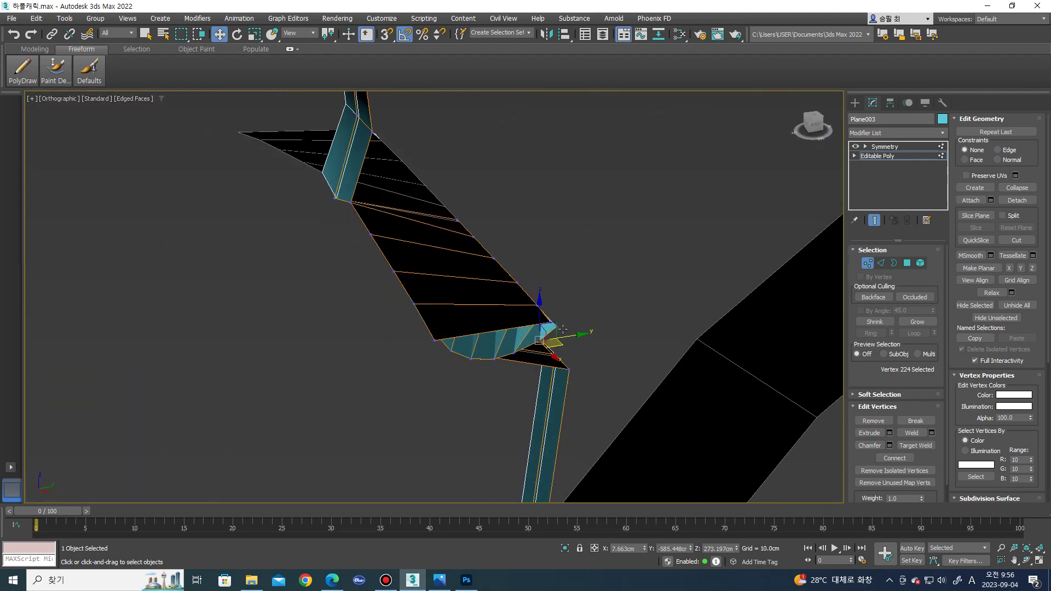
click(554, 325)
mouse_move(564, 328)
alt+middle_down()
mouse_move(491, 321)
mouse_move(400, 339)
alt+middle_up()
- Box-select the side and mouth-corner vertices and push them outward along the side
drag(230, 270, 218, 248)
mouse_move(296, 331)
mouse_down()
mouse_move(331, 325)
mouse_move(316, 322)
mouse_up()
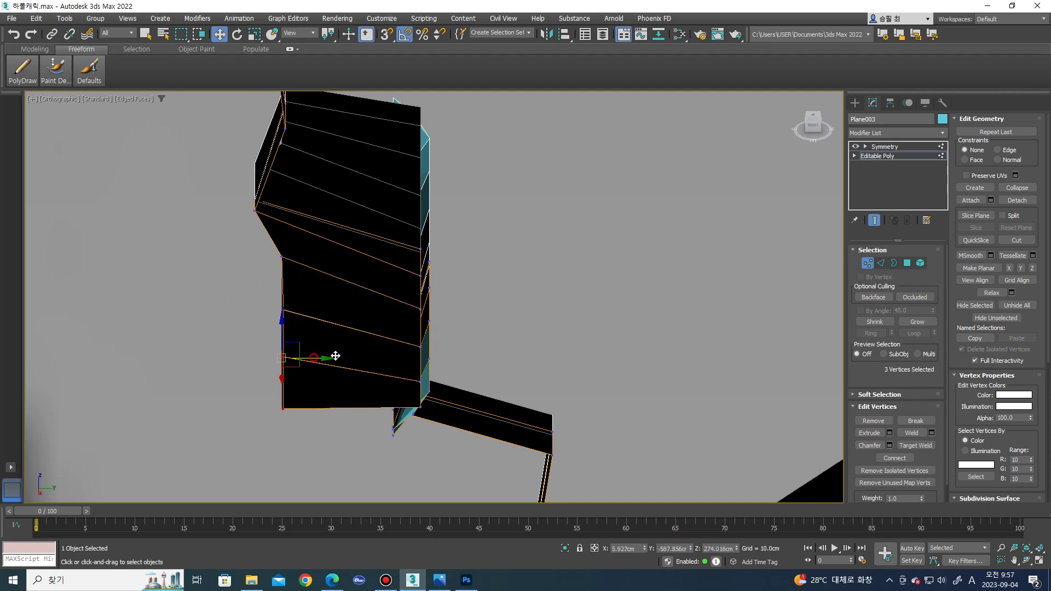
drag(335, 356, 378, 356)
drag(286, 280, 348, 329)
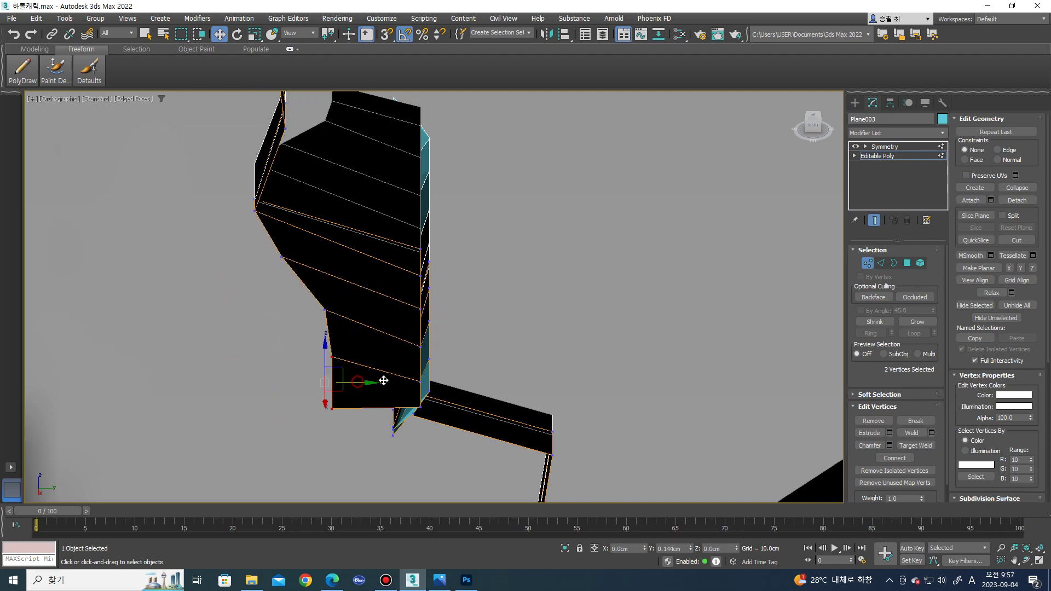
drag(355, 393, 387, 383)
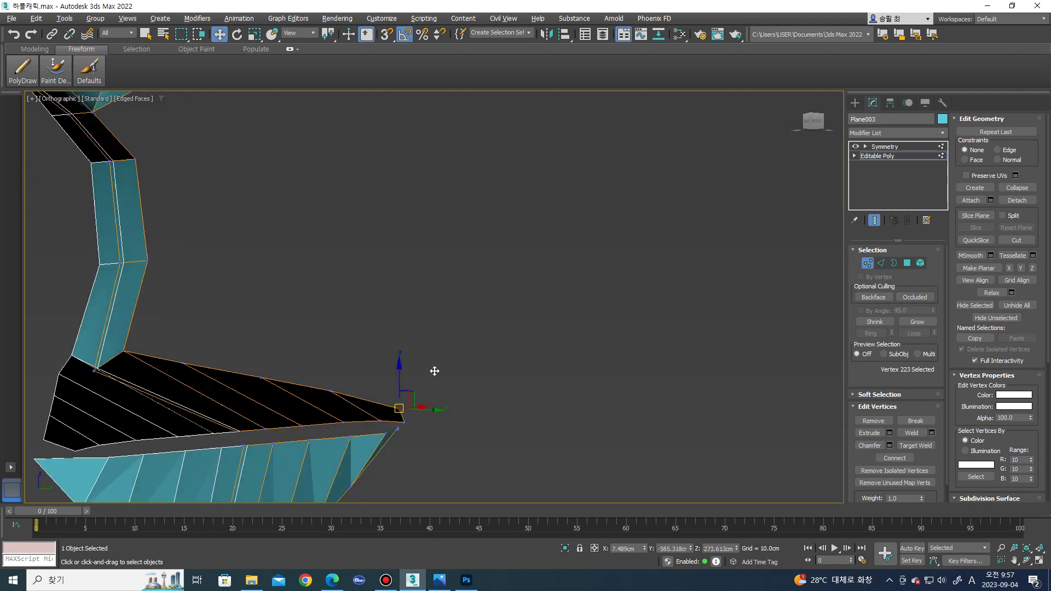
alt+middle_drag(434, 401, 482, 369)
scroll(414, 396, up, 3)
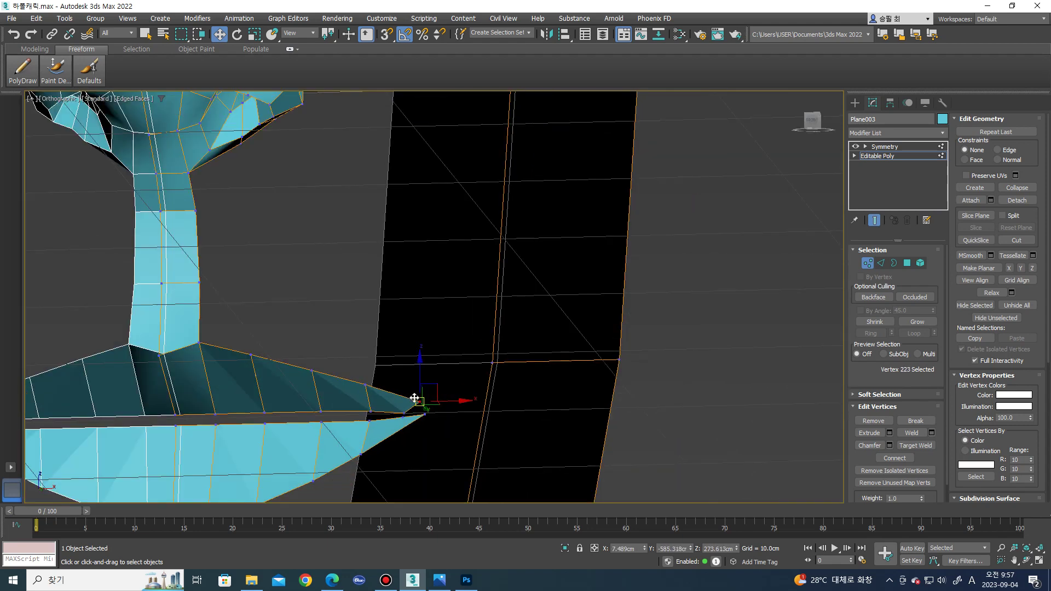
scroll(415, 396, up, 4)
- Check the edges from side and front, then return to the Symmetry level in Front view
key(2)
mouse_move(399, 427)
alt+middle_down()
mouse_move(312, 434)
mouse_move(379, 415)
alt+middle_up()
mouse_move(577, 280)
alt+middle_down()
mouse_move(492, 323)
mouse_move(472, 368)
mouse_move(490, 358)
mouse_move(495, 383)
alt+middle_up()
scroll(472, 369, down, 3)
key(Page_Up)
scroll(490, 358, down, 2)
key(f)
scroll(434, 462, down, 3)
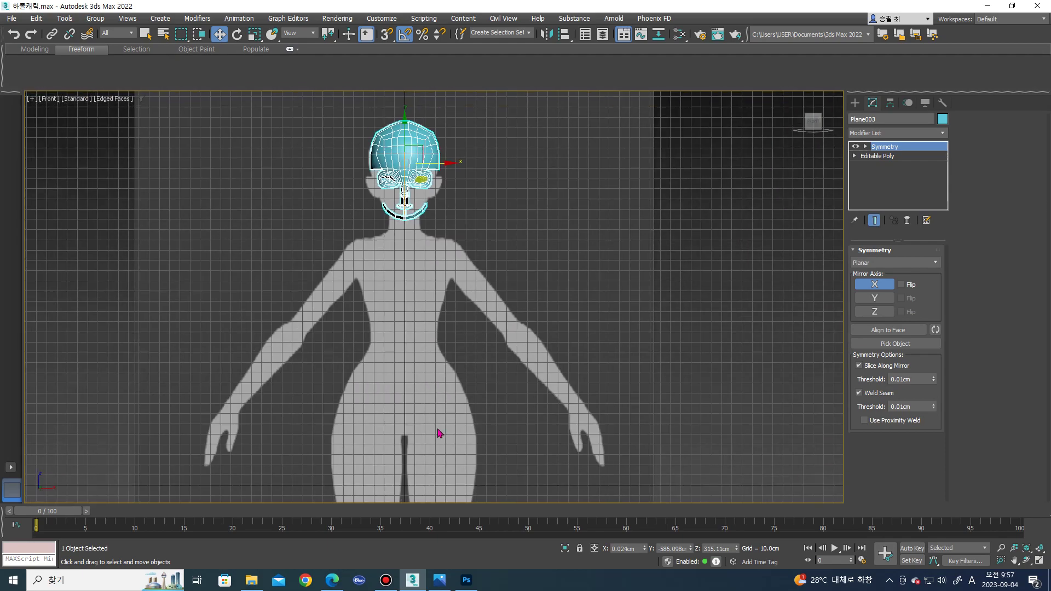
- Return to the base Editable Poly and select the four vertices at the mouth corner
scroll(430, 195, up, 2)
scroll(449, 307, up, 3)
scroll(602, 239, up, 4)
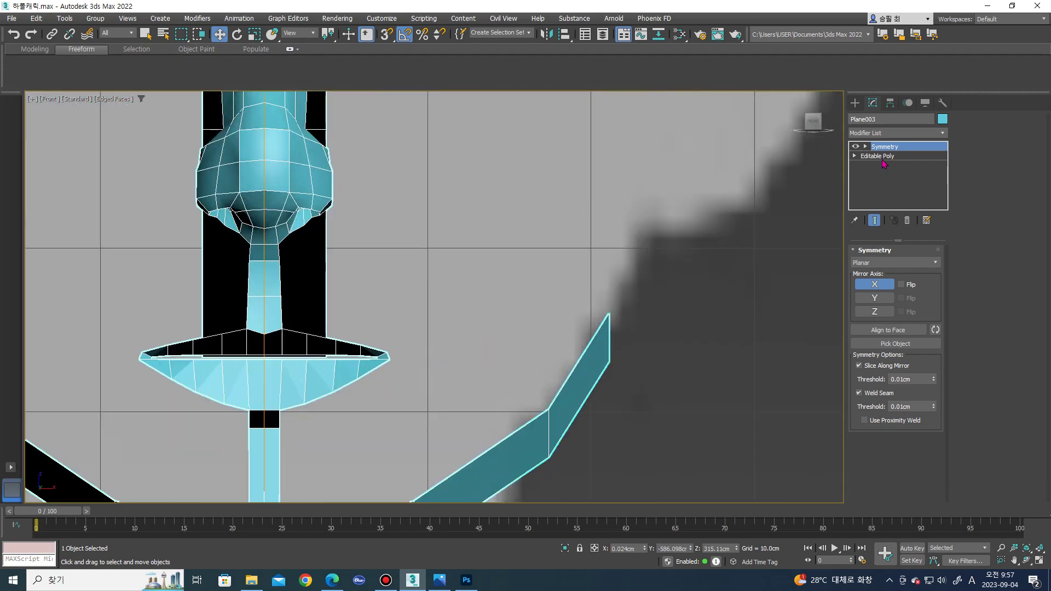
click(884, 159)
key(1)
drag(409, 371, 362, 337)
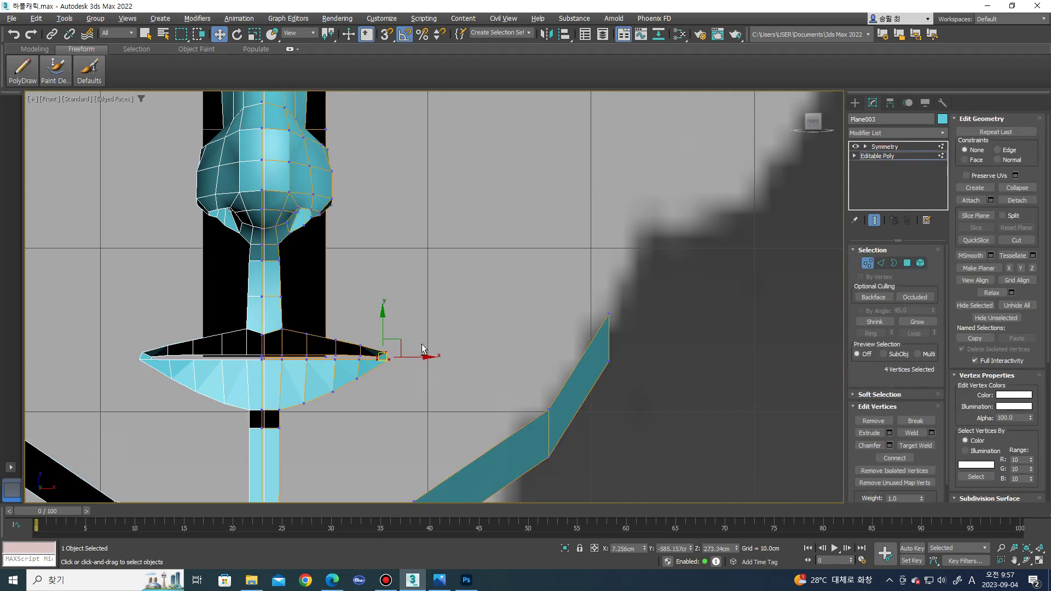
alt+middle_drag(365, 340, 411, 358)
scroll(406, 362, up, 3)
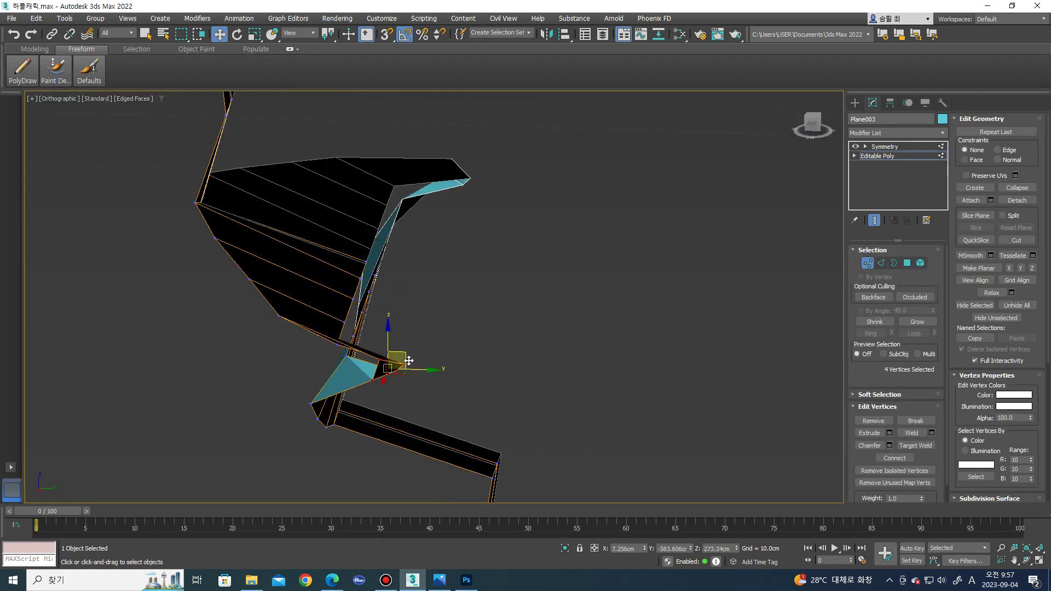
scroll(389, 371, up, 4)
- Select two edges at the upper lip's outer tip in Edge mode
key(2)
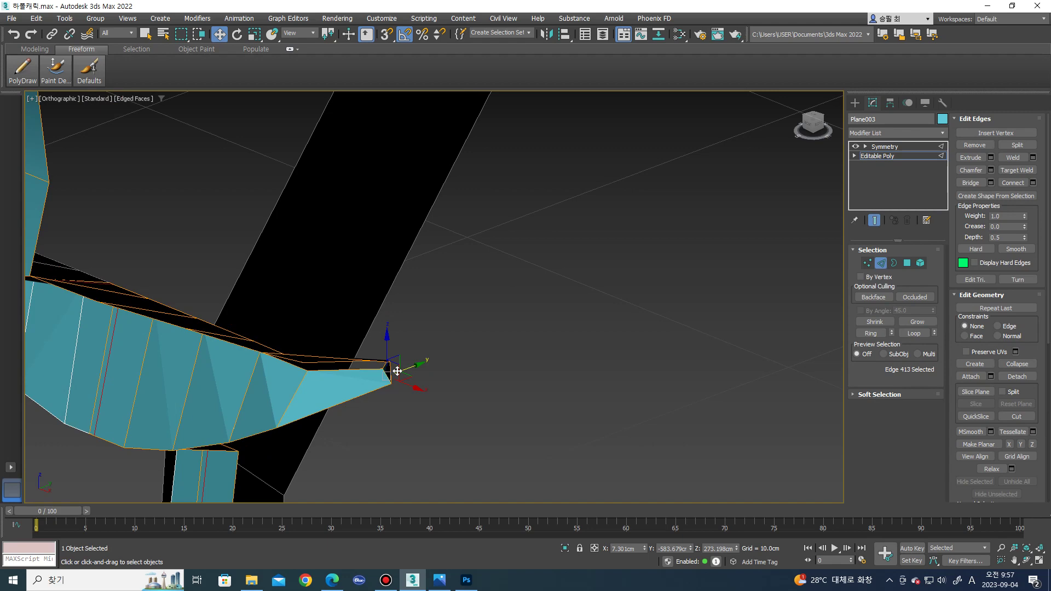
click(393, 372)
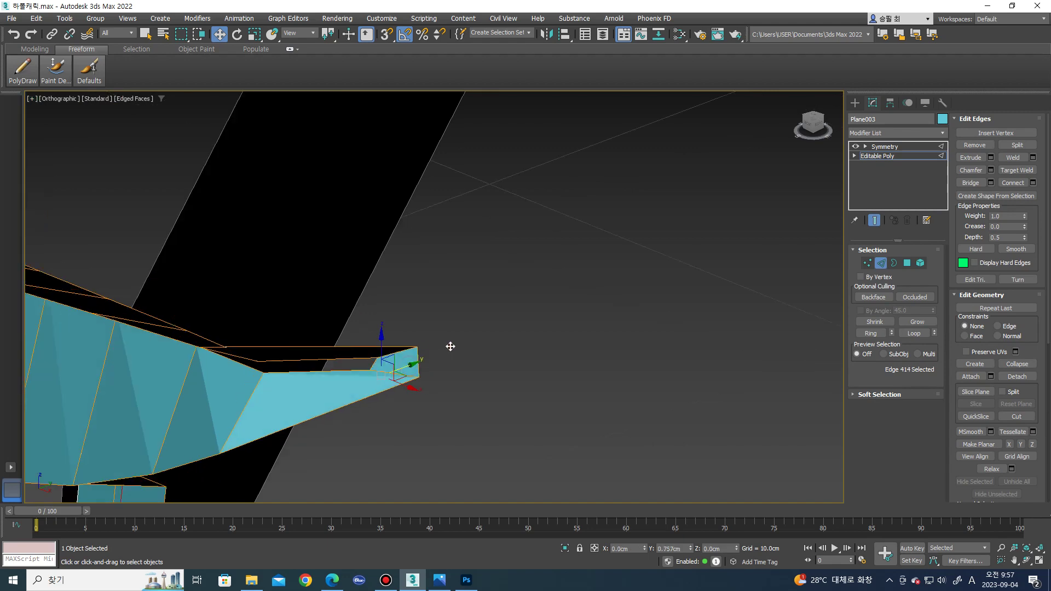
alt+middle_drag(435, 352, 286, 342)
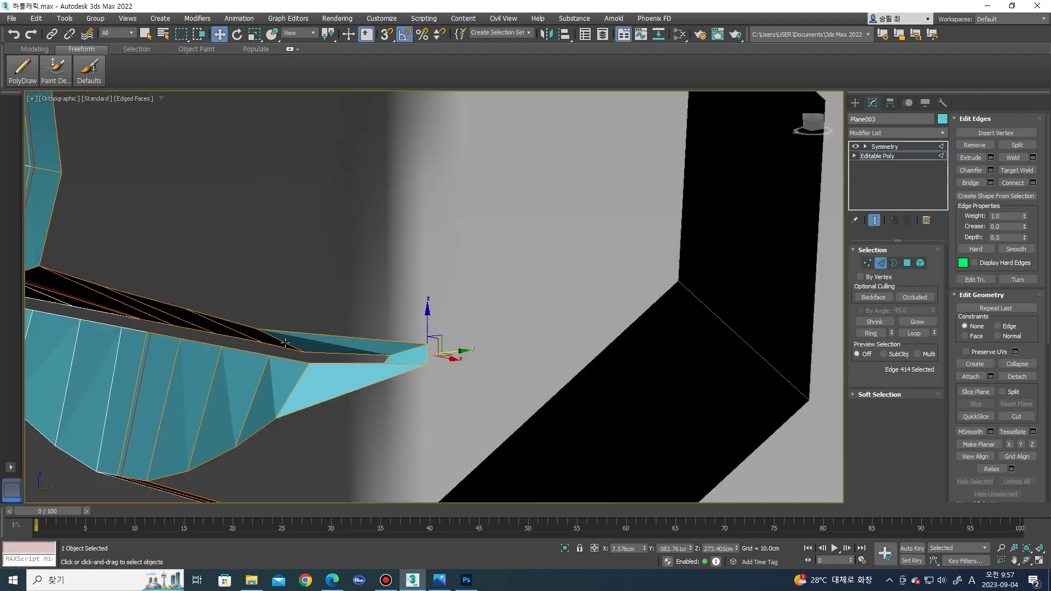
ctrl+click(301, 382)
mouse_move(301, 382)
alt+middle_down()
mouse_move(365, 325)
mouse_move(397, 367)
alt+middle_up()
scroll(364, 306, up, 3)
- Try face, vertex and single-edge selections on the lip, undoing back to the two-edge selection
key(4)
click(397, 367)
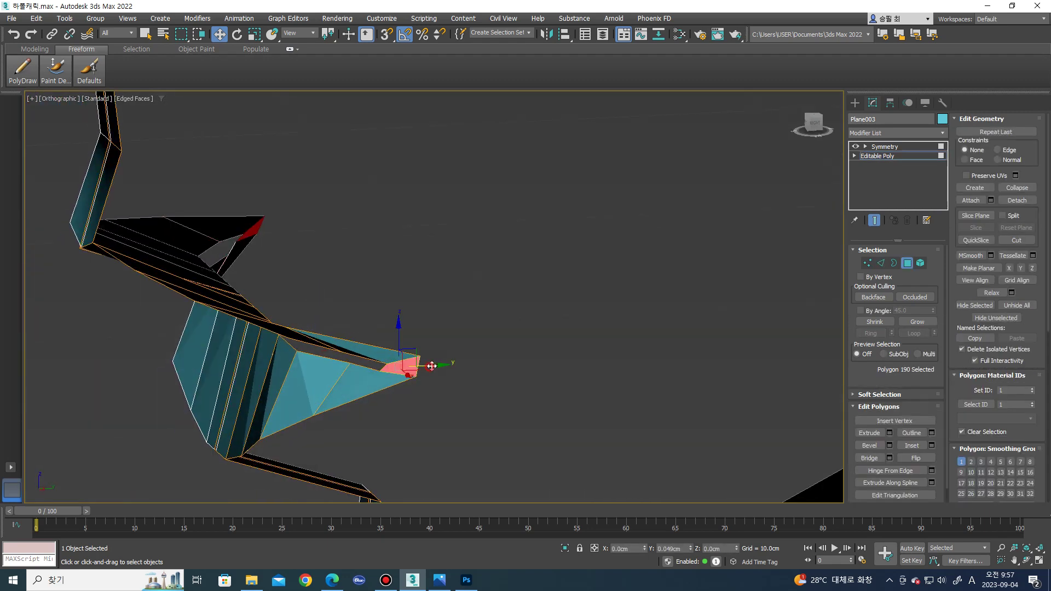
scroll(432, 366, up, 2)
scroll(432, 366, up, 2)
key(1)
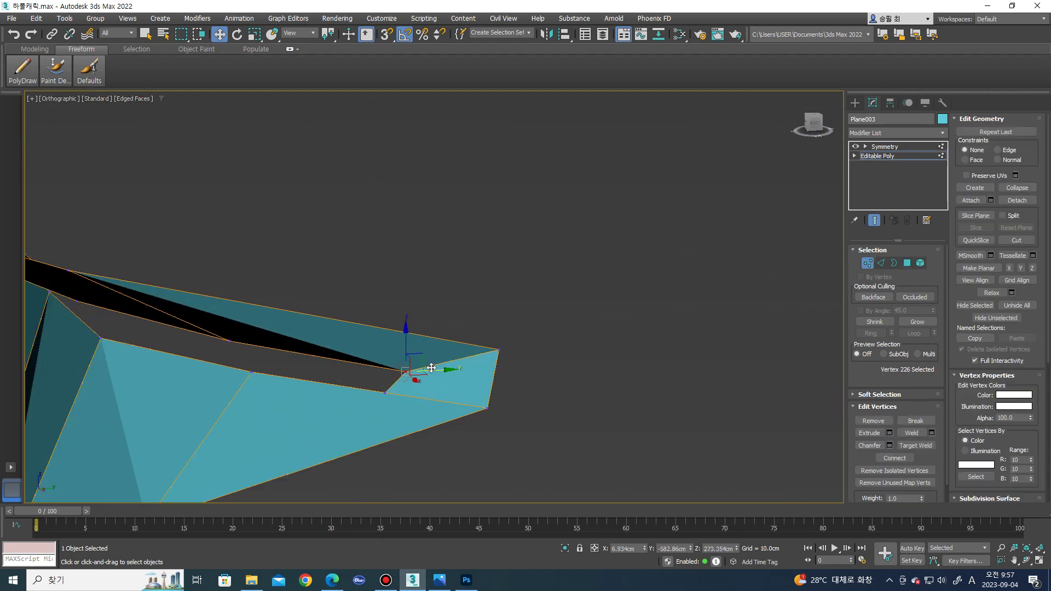
mouse_move(426, 394)
alt+middle_down()
mouse_move(432, 380)
mouse_move(323, 363)
mouse_move(390, 376)
alt+middle_up()
key(2)
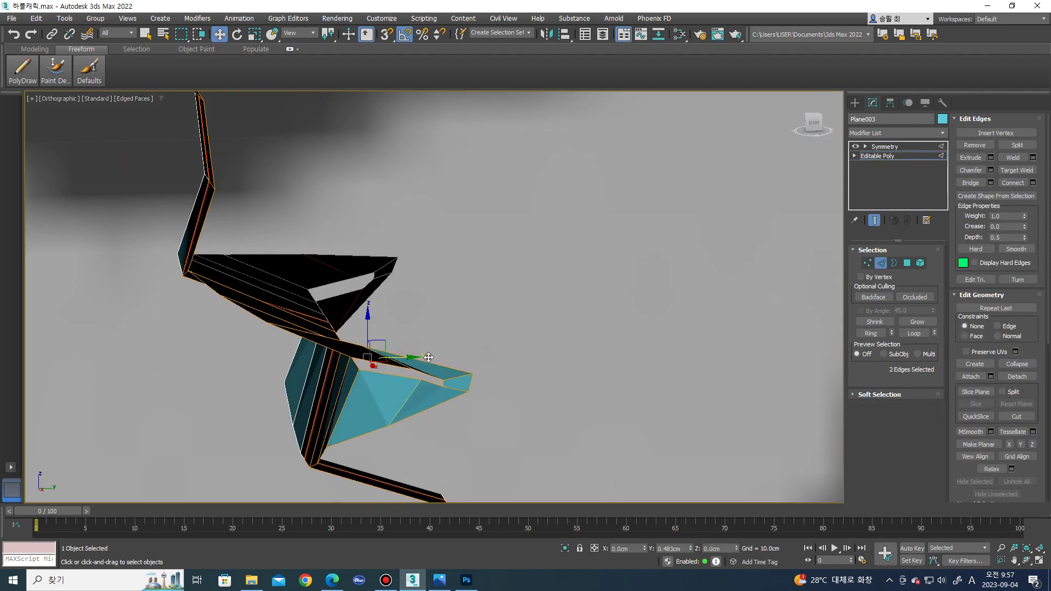
click(366, 359)
scroll(365, 358, up, 3)
key(ctrl+z)
- Restore the upper-lip edge pair and extend it with Ring across the upper lip
alt+middle_drag(366, 359, 312, 372)
mouse_move(339, 324)
alt+middle_down()
mouse_move(371, 328)
mouse_move(311, 389)
alt+middle_up()
click(310, 390)
scroll(338, 354, up, 3)
scroll(338, 354, down, 3)
key(ctrl+z)
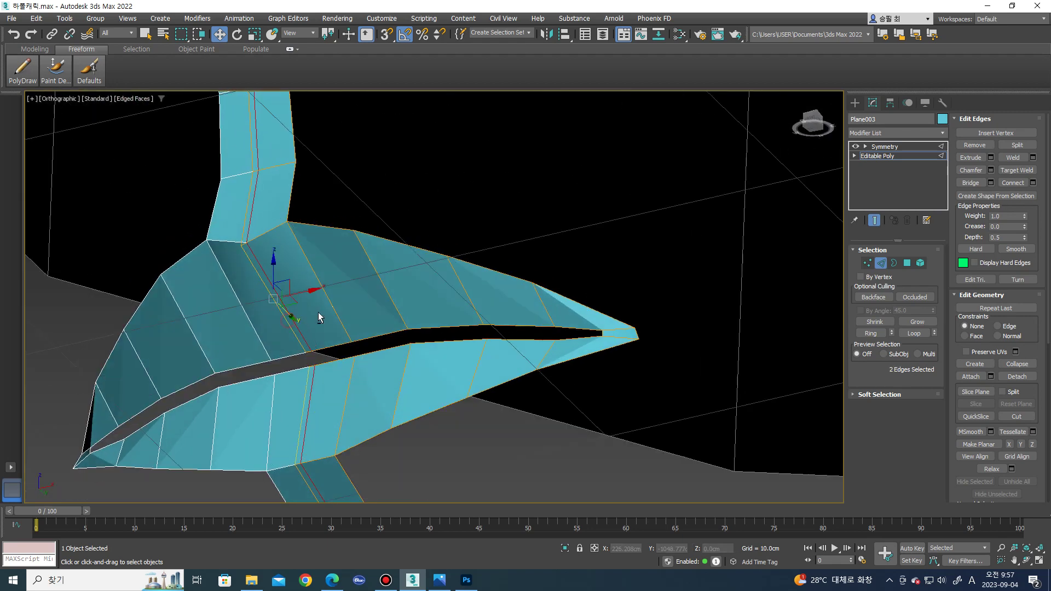
alt+middle_drag(289, 321, 310, 294)
mouse_move(324, 338)
alt+middle_down()
mouse_move(347, 342)
mouse_move(310, 315)
alt+middle_up()
key(2)
key(2)
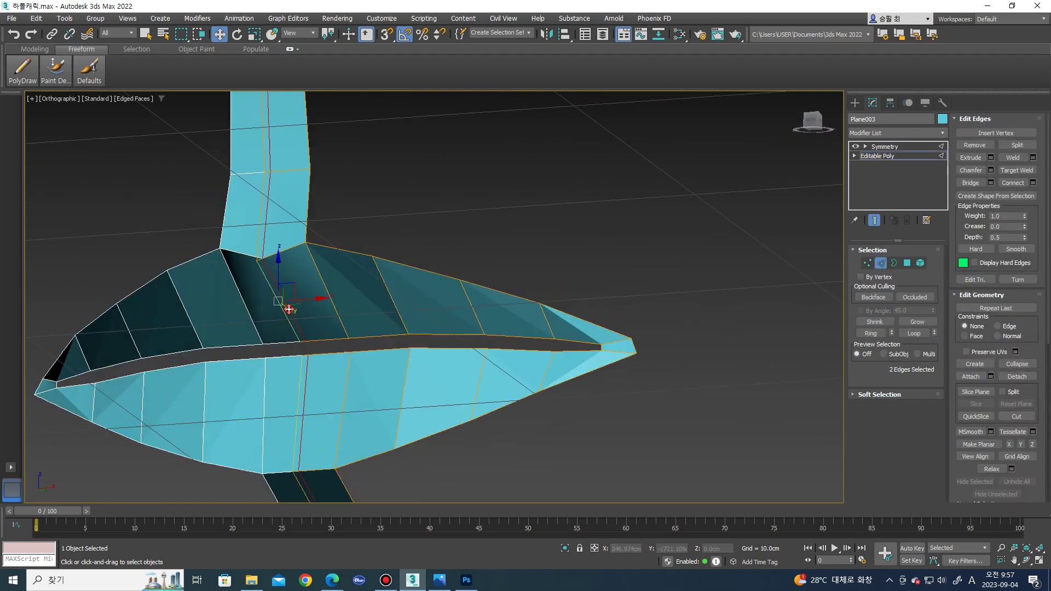
key(ctrl+z)
click(877, 334)
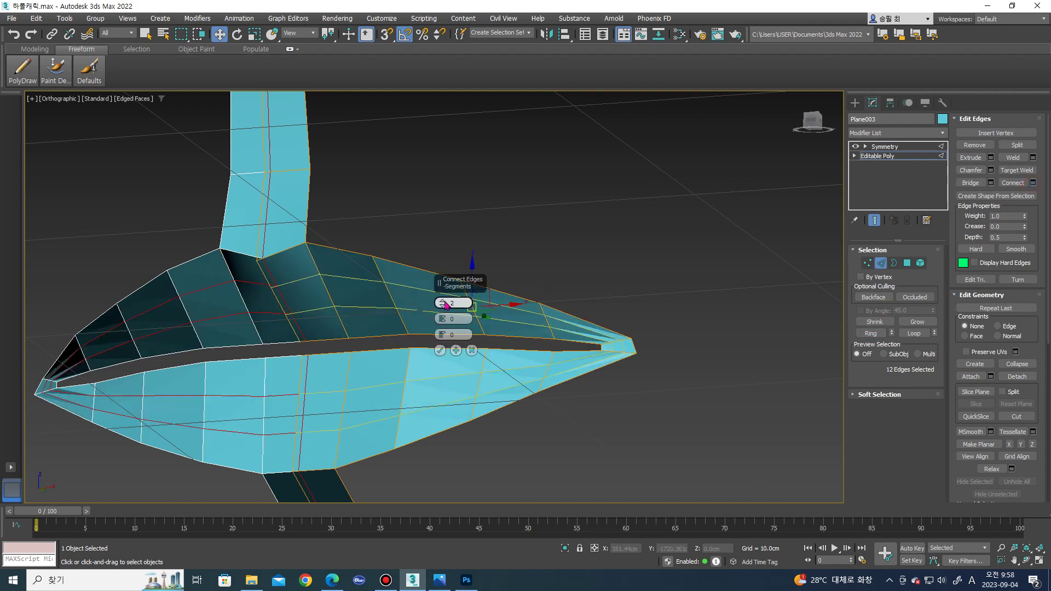
- Connect the upper-lip ring with 1 segment, adding a lengthwise edge loop
drag(443, 303, 450, 335)
click(438, 355)
mouse_move(438, 356)
alt+middle_down()
mouse_move(325, 323)
mouse_move(307, 306)
mouse_move(363, 354)
mouse_move(404, 344)
mouse_move(384, 326)
mouse_move(361, 349)
alt+middle_up()
- Select edges along the new loop and on the lip's underside
click(304, 313)
click(361, 353)
click(384, 327)
scroll(362, 349, up, 4)
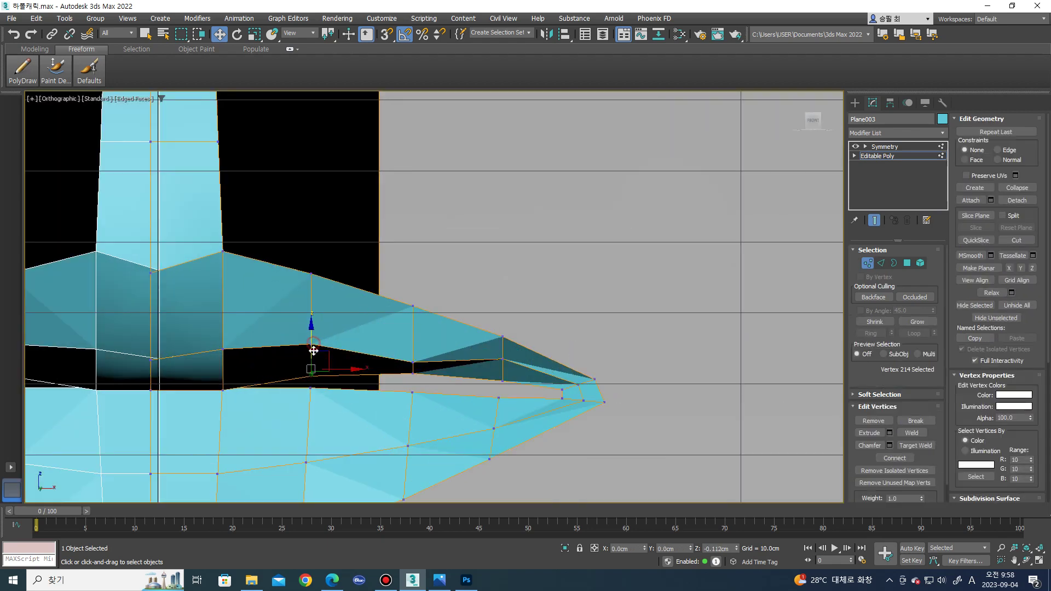
- Lower a selected upper-lip vertex slightly in Vertex mode
mouse_move(212, 399)
alt+middle_down()
mouse_move(199, 404)
mouse_move(219, 380)
alt+middle_up()
key(2)
key(2)
key(1)
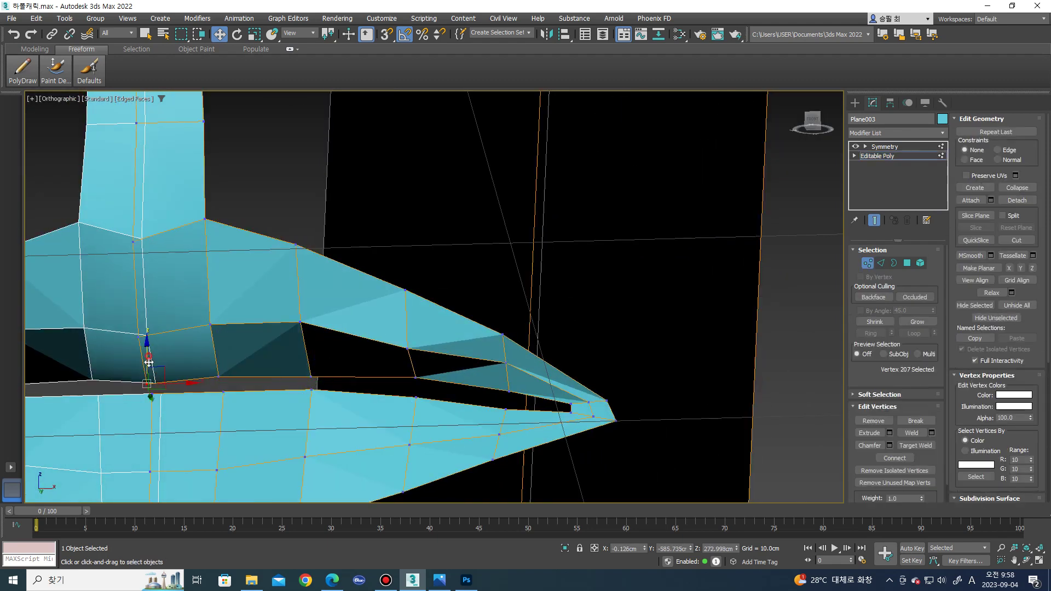
drag(148, 363, 148, 364)
key(2)
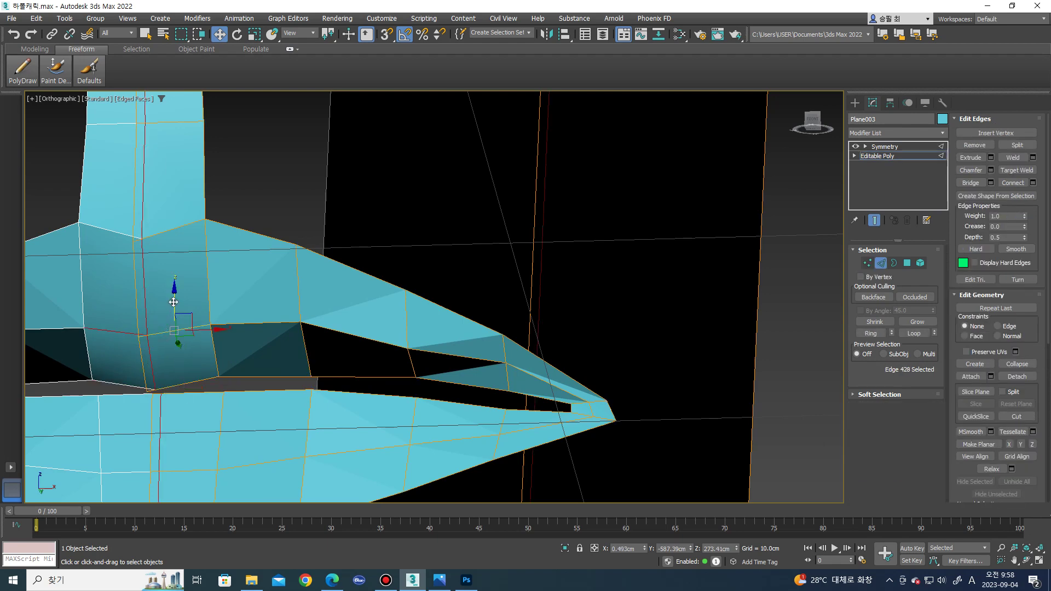
scroll(184, 294, down, 2)
- Select an inner edge of the upper lip, viewed from above
alt+middle_drag(184, 294, 270, 322)
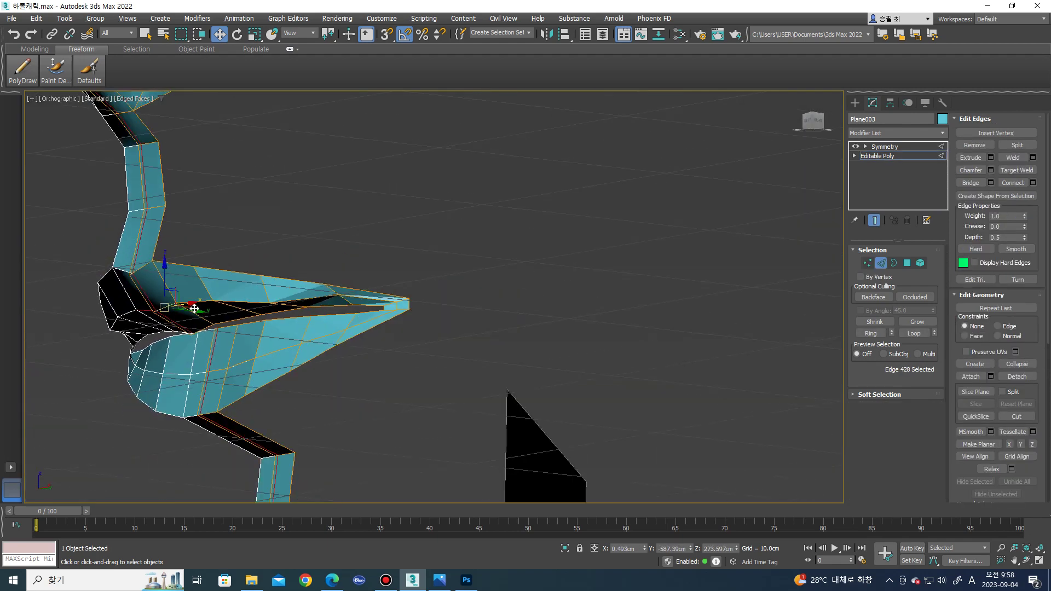
key(1)
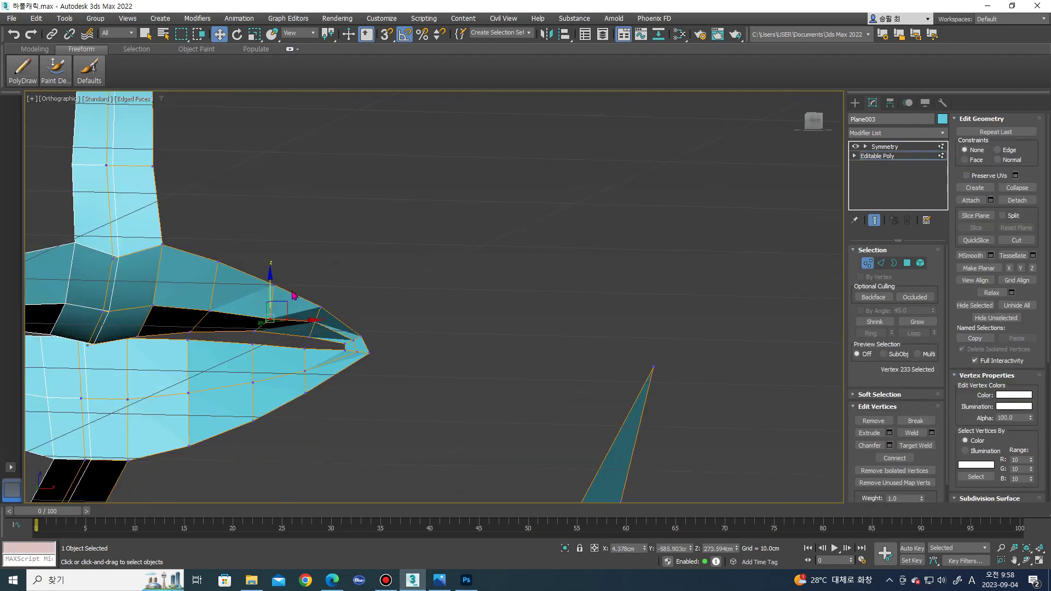
alt+middle_drag(293, 296, 263, 329)
scroll(263, 328, up, 3)
key(2)
click(258, 378)
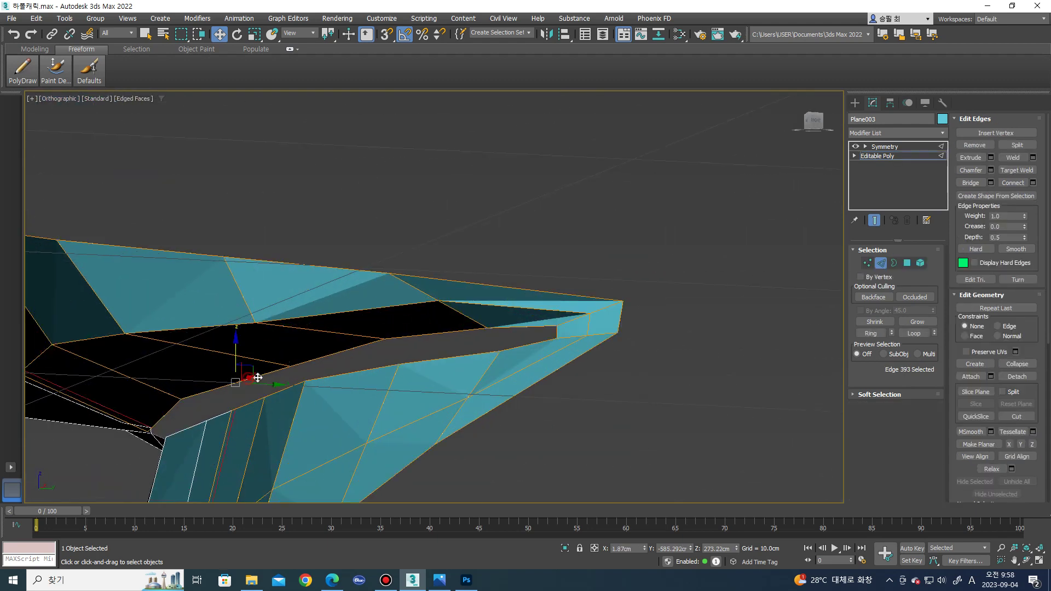
mouse_move(359, 339)
alt+middle_down()
mouse_move(318, 353)
mouse_move(329, 335)
mouse_move(345, 343)
mouse_move(317, 348)
mouse_move(371, 334)
mouse_move(413, 342)
mouse_move(350, 333)
alt+middle_up()
- Nudge a vertex on the upper lip's inner edge slightly sideways
key(1)
click(447, 327)
mouse_move(447, 327)
alt+middle_down()
mouse_move(474, 321)
mouse_move(476, 332)
alt+middle_up()
scroll(477, 333, up, 2)
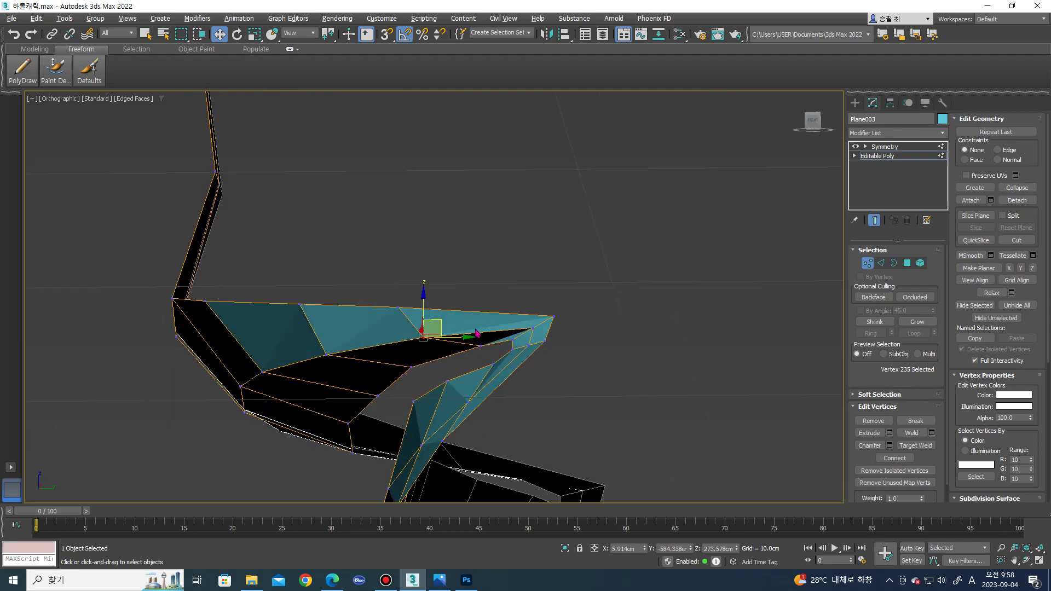
drag(510, 348, 488, 349)
mouse_move(484, 349)
alt+middle_down()
mouse_move(507, 379)
mouse_move(482, 357)
mouse_move(564, 380)
mouse_move(586, 334)
mouse_move(564, 347)
mouse_move(599, 376)
alt+middle_up()
- Rotate the end polygon at the mouth corner to face outward
key(4)
click(582, 378)
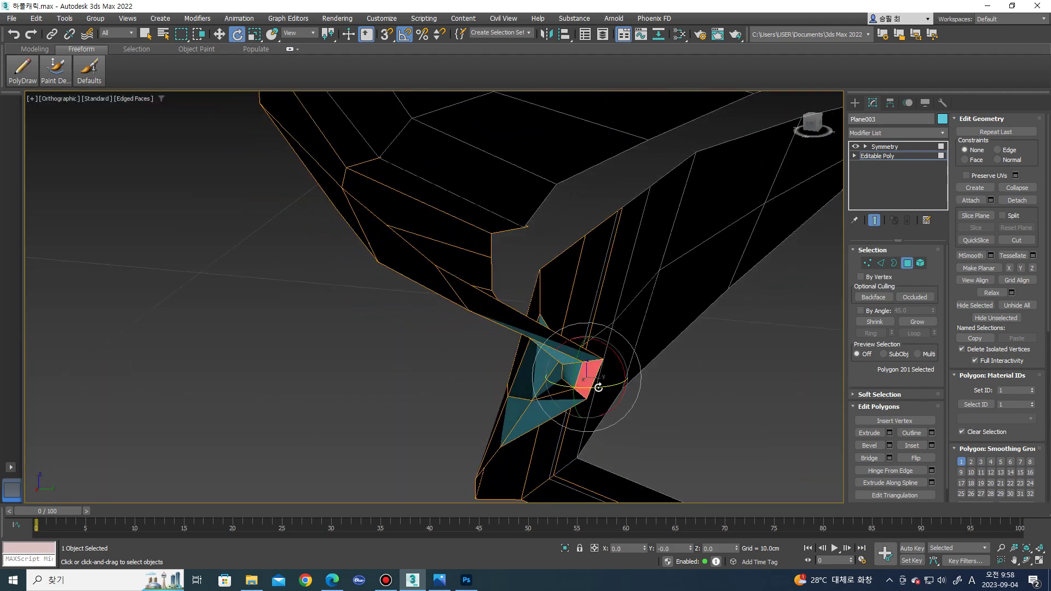
drag(598, 387, 605, 390)
key(w)
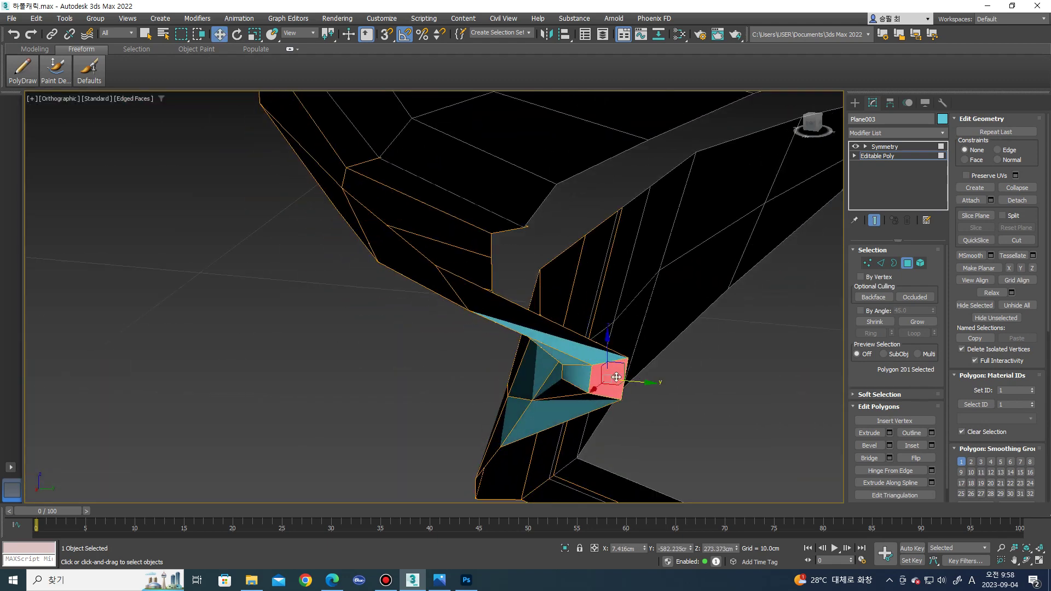
- Select a lip-tip edge, preview the mirrored mesh at Symmetry level, then return to base poly
alt+middle_drag(619, 382, 688, 369)
mouse_move(588, 380)
alt+middle_down()
mouse_move(533, 390)
mouse_move(511, 365)
alt+middle_up()
key(2)
click(534, 389)
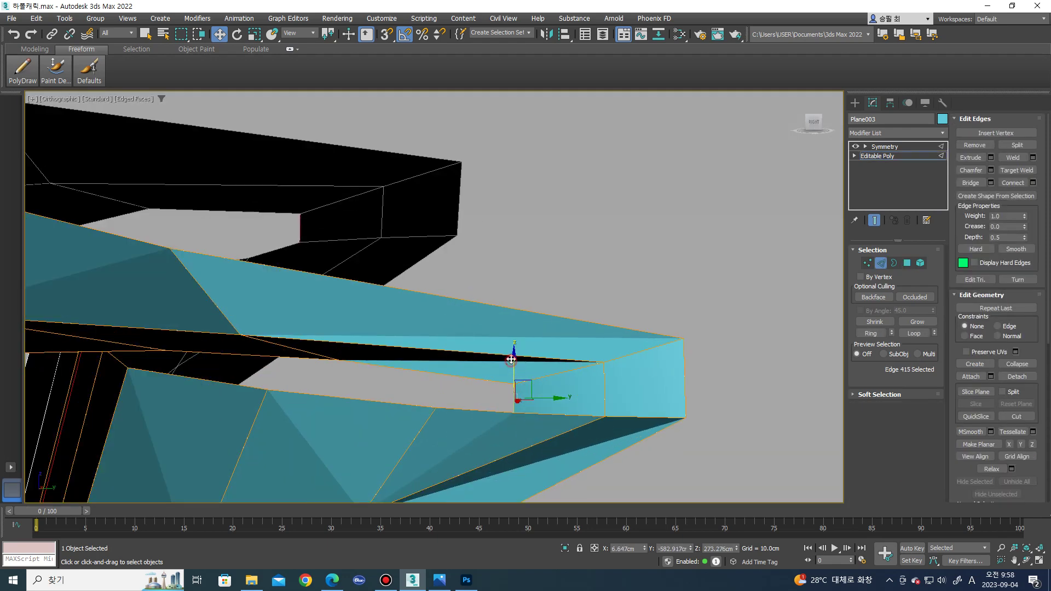
mouse_move(511, 360)
alt+middle_down()
mouse_move(595, 353)
mouse_move(507, 374)
mouse_move(555, 357)
mouse_move(545, 348)
alt+middle_up()
key(Page_Up)
click(882, 156)
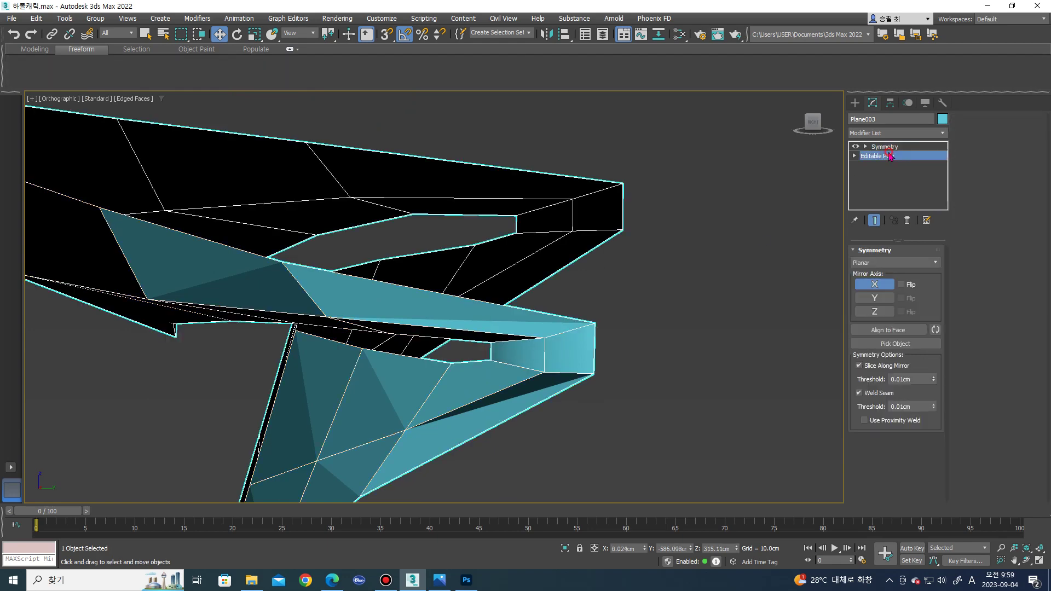
- Scale the mouth-corner tip edges with Select and Scale to taper the lip corner
mouse_move(572, 354)
alt+middle_down()
mouse_move(547, 356)
mouse_move(554, 338)
alt+middle_up()
key(r)
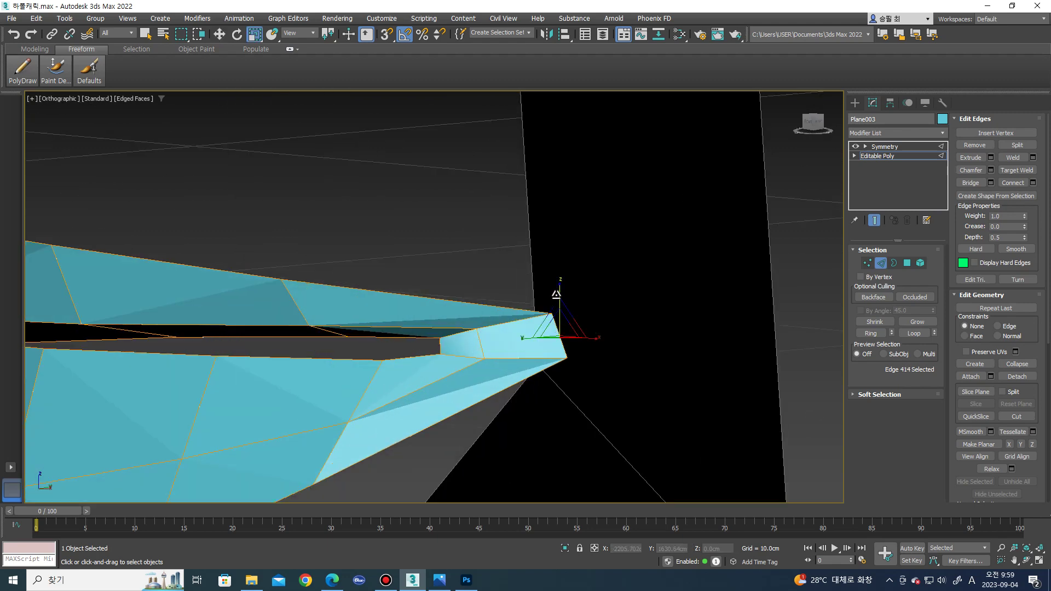
scroll(562, 279, down, 3)
mouse_move(562, 279)
alt+middle_down()
mouse_move(563, 258)
mouse_move(578, 313)
alt+middle_up()
scroll(345, 354, up, 2)
scroll(345, 364, up, 2)
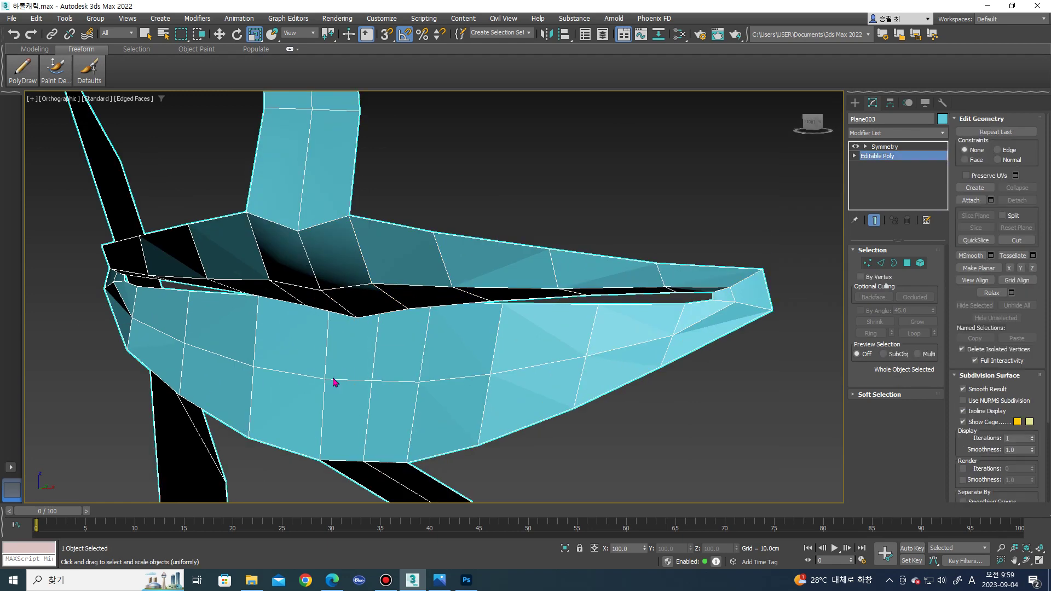
- Pull a lip-corner edge down-left with Move to reshape the lower lip
click(336, 378)
click(386, 382)
alt+middle_drag(386, 381, 376, 366)
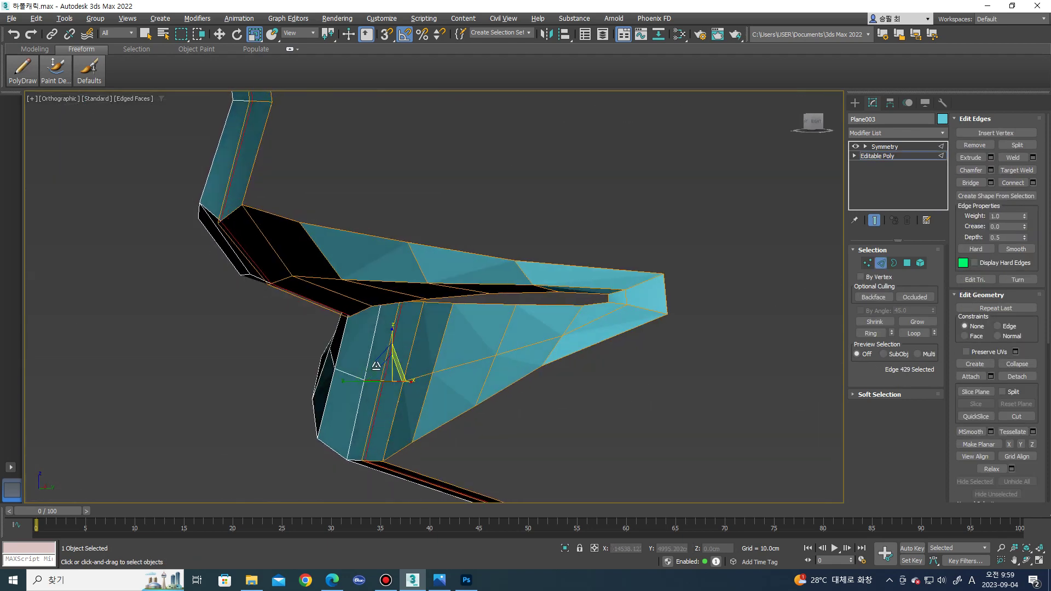
alt+middle_drag(403, 302, 416, 310)
click(405, 305)
key(w)
drag(412, 310, 379, 401)
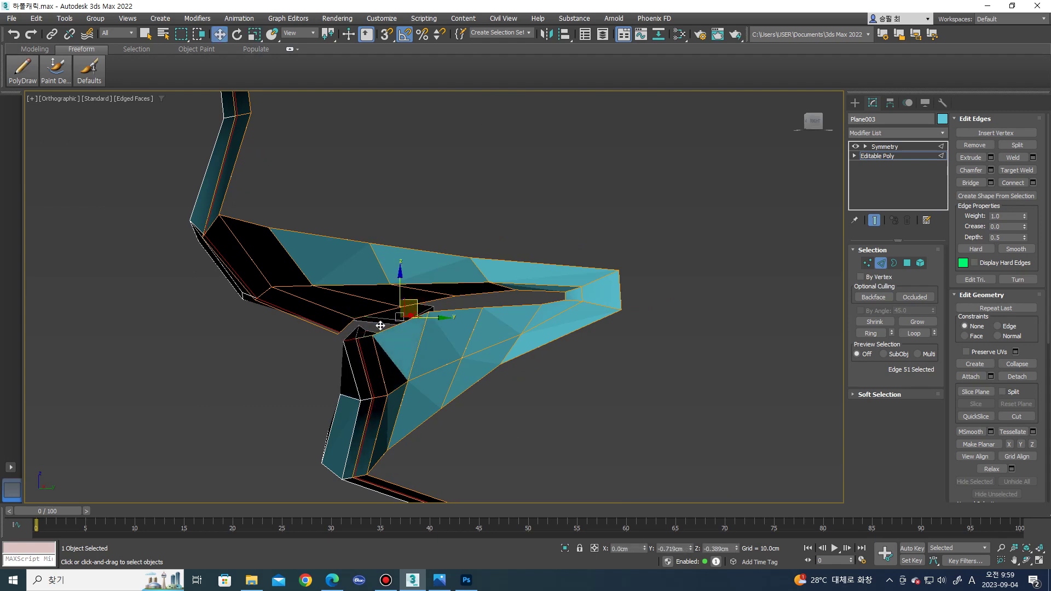
- Move two more lower-lip edges, one up-left and one slightly nudged
click(378, 397)
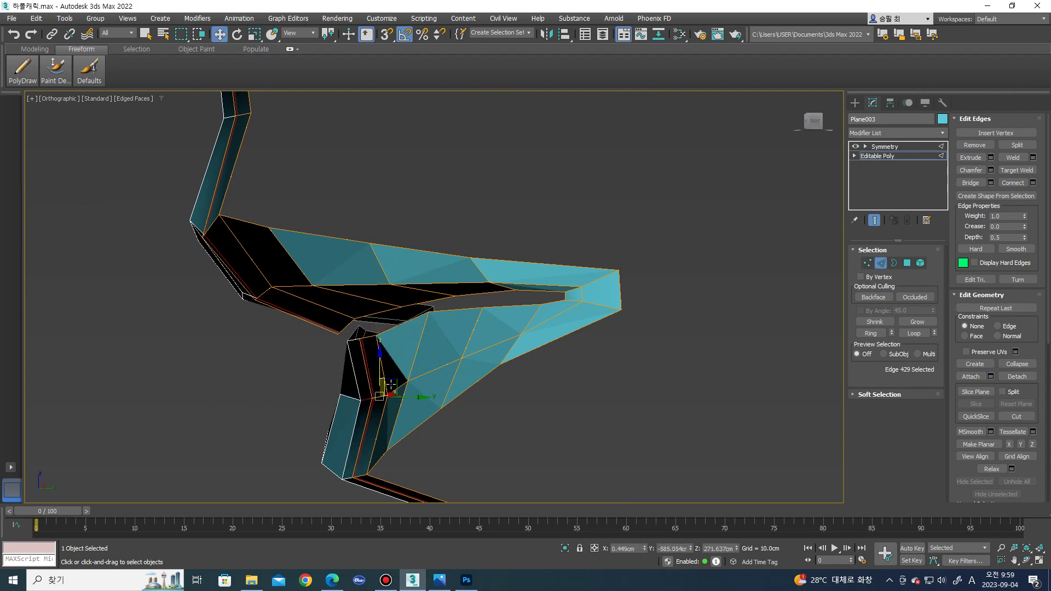
drag(393, 378, 337, 387)
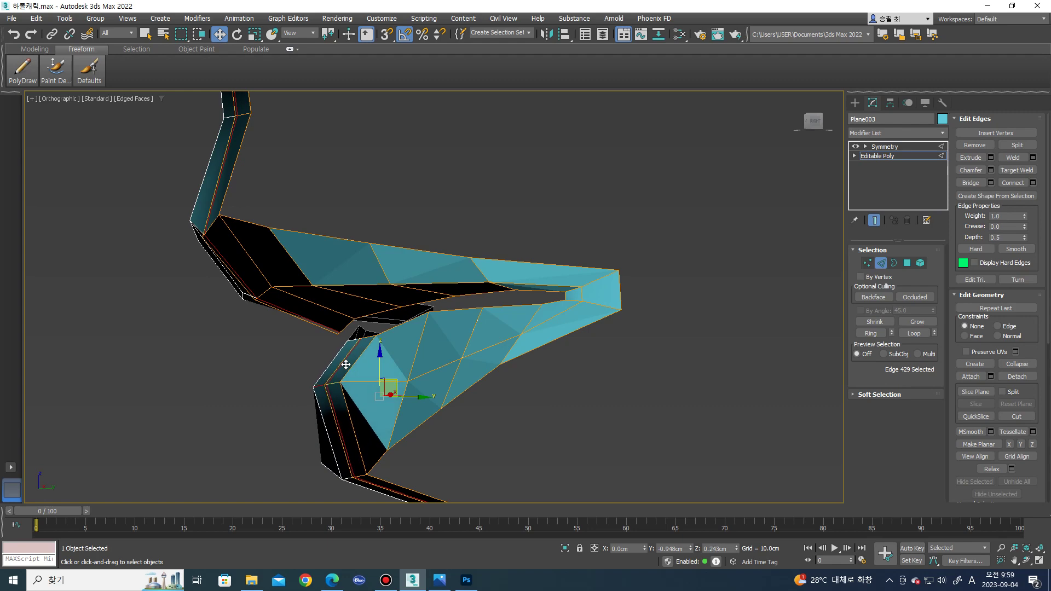
scroll(337, 387, up, 2)
scroll(334, 394, up, 2)
click(327, 416)
alt+middle_drag(349, 445, 345, 444)
drag(345, 443, 341, 444)
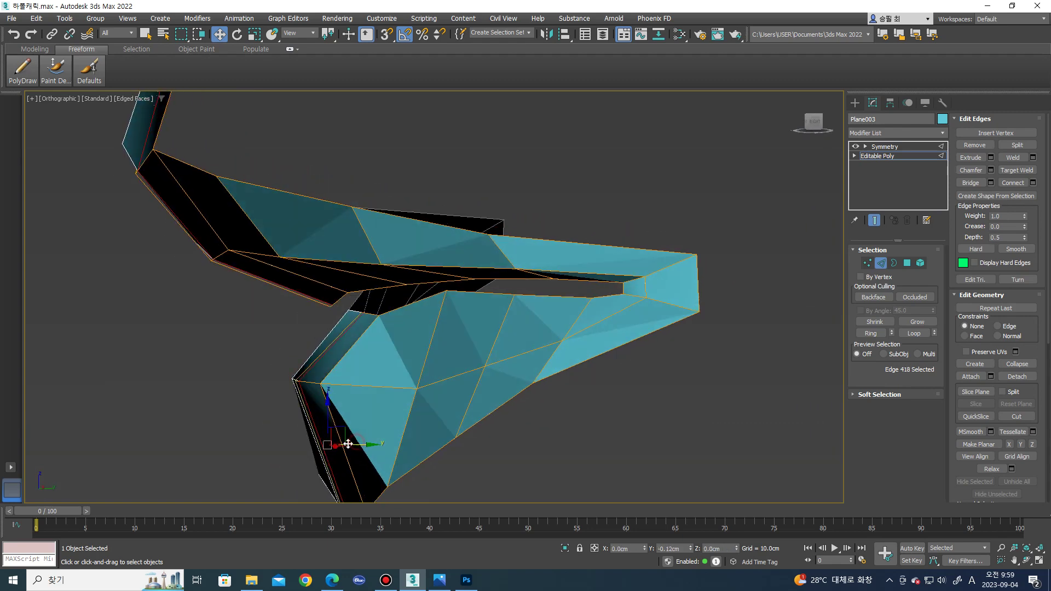
- Select two mouth-corner vertices, then shift a lip edge sideways seen from below
key(1)
click(366, 315)
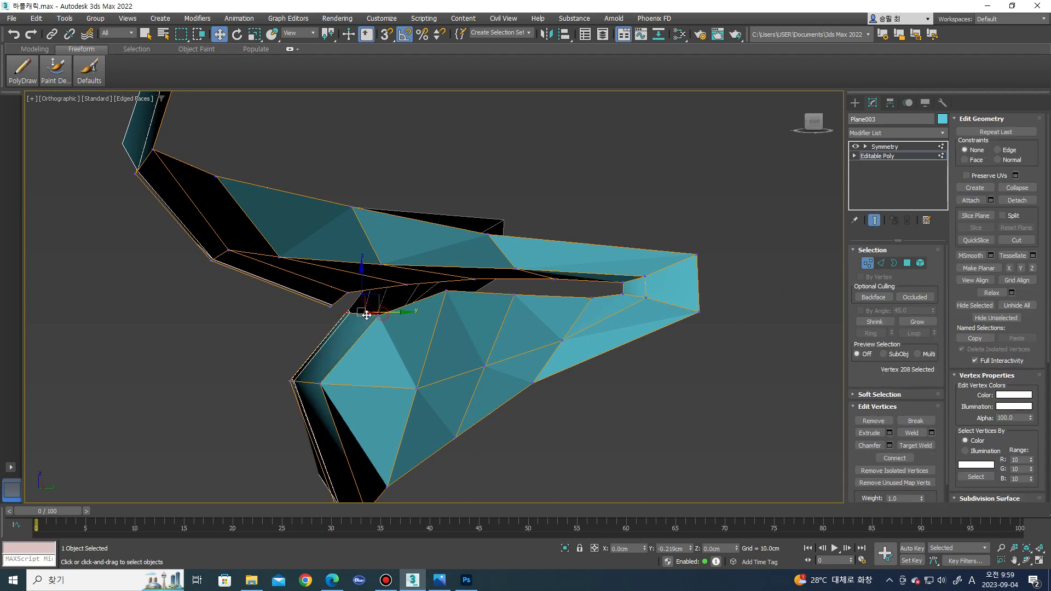
ctrl+click(360, 316)
alt+middle_drag(359, 317, 389, 313)
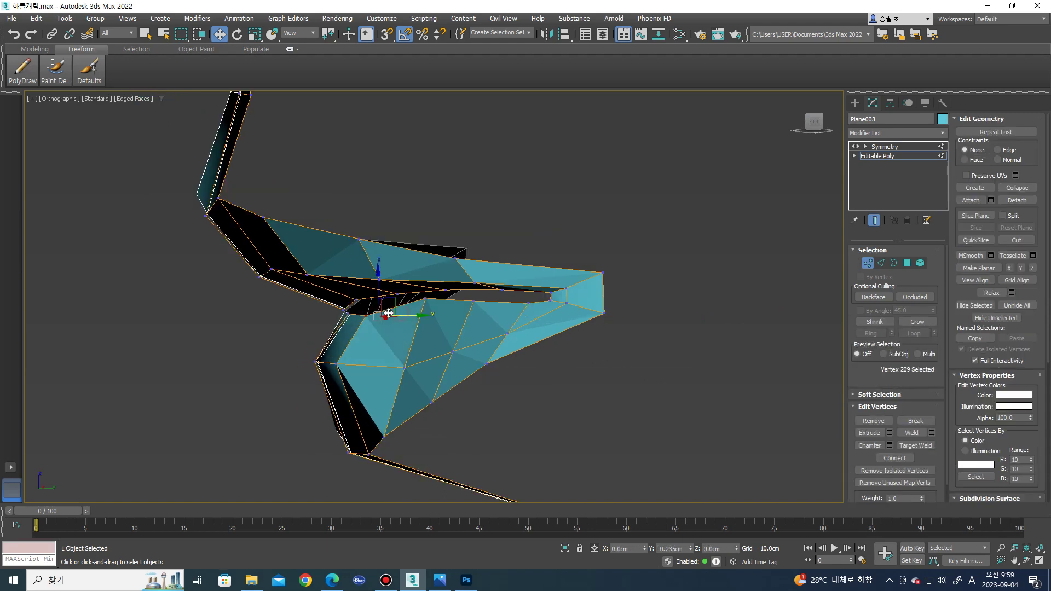
key(2)
alt+middle_drag(438, 353, 477, 367)
drag(482, 368, 444, 369)
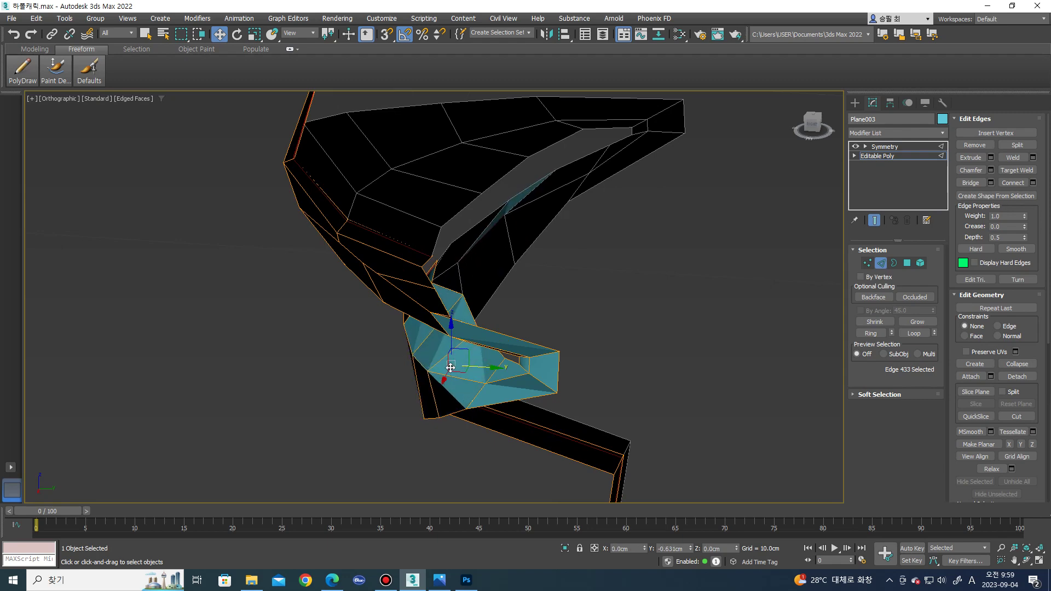
click(460, 294)
mouse_move(476, 300)
alt+middle_down()
mouse_move(493, 315)
mouse_move(438, 328)
mouse_move(416, 315)
alt+middle_up()
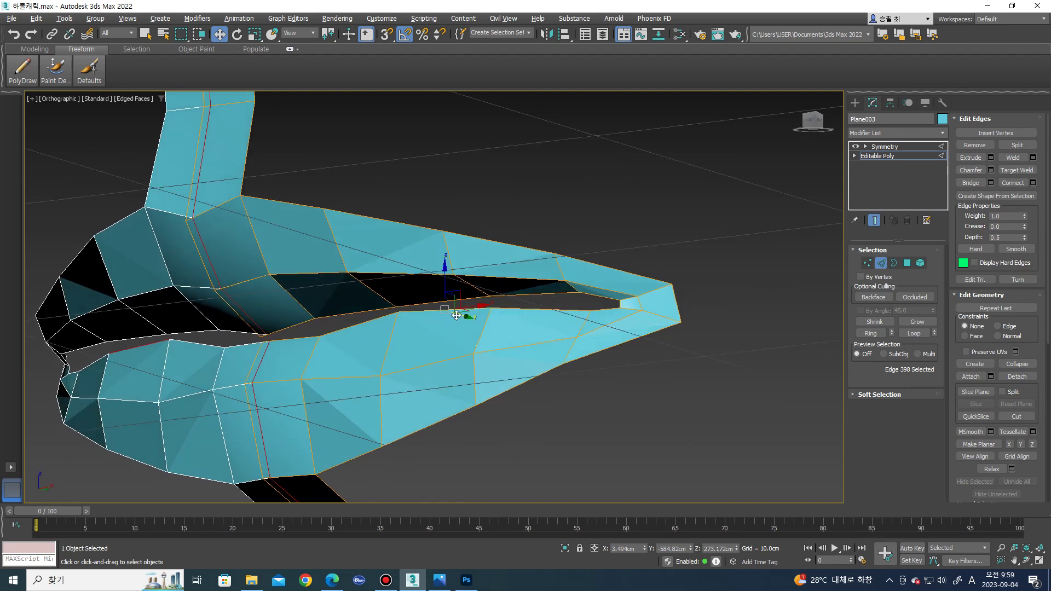
- Lower a lower-lip vertex to widen the lip gap, nudge another, then go to Front view
key(1)
click(402, 310)
drag(400, 288, 323, 330)
alt+middle_drag(304, 358, 389, 371)
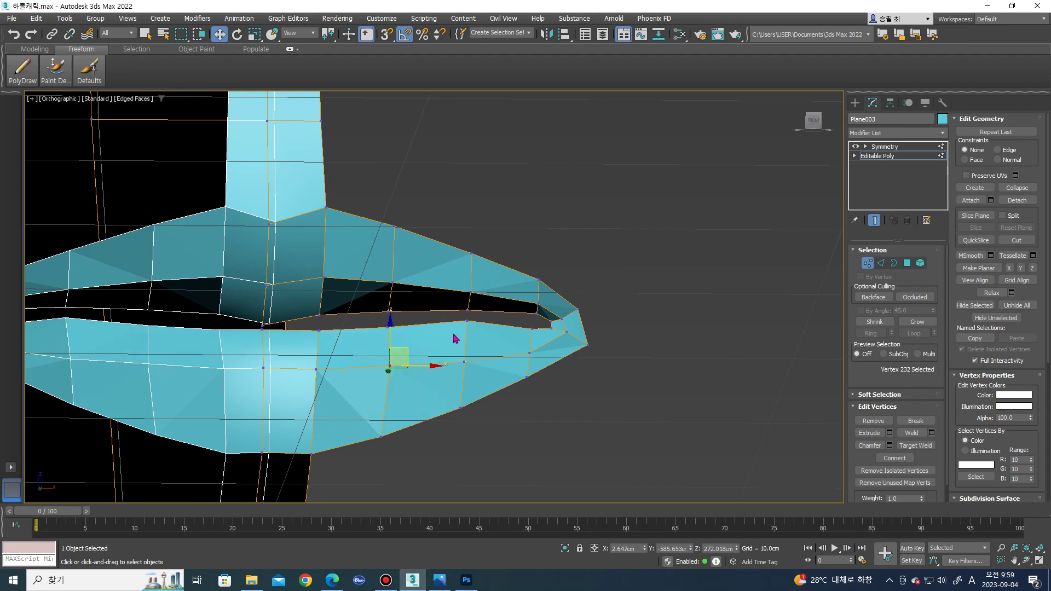
click(466, 323)
drag(481, 307, 478, 311)
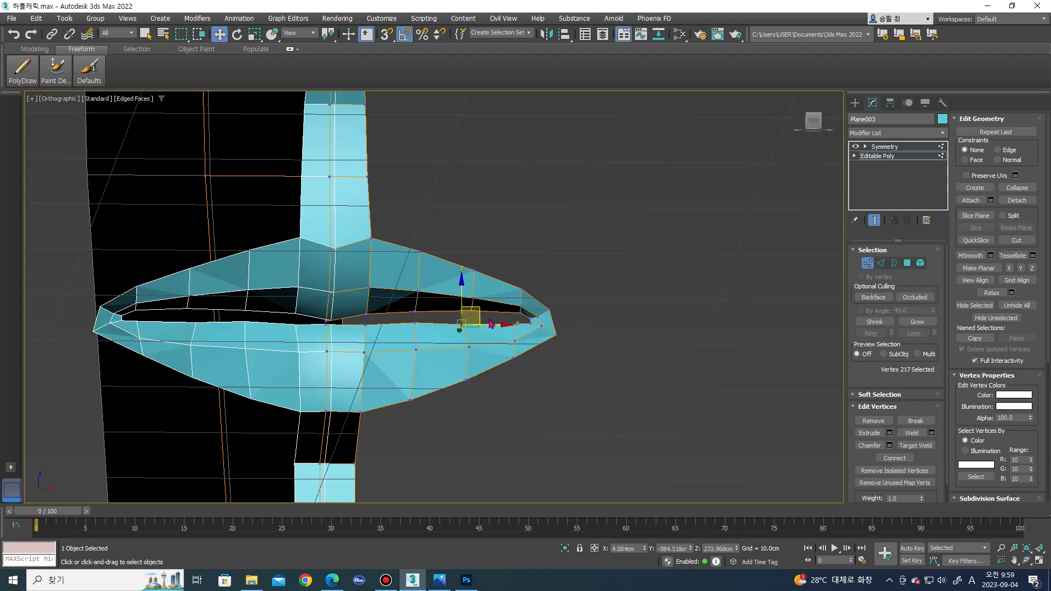
alt+middle_drag(478, 311, 491, 343)
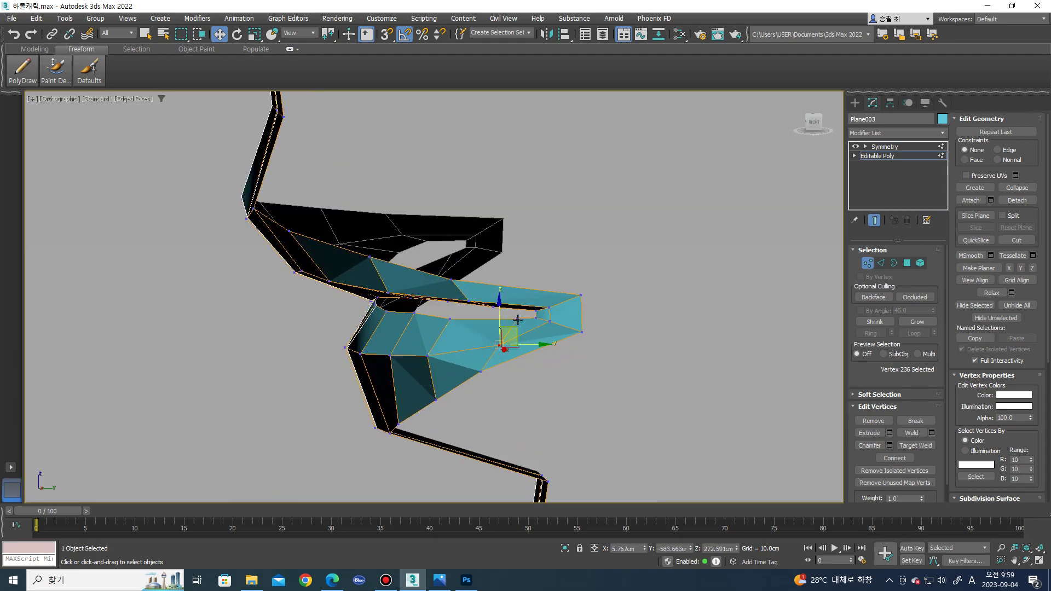
mouse_move(503, 339)
mouse_down()
mouse_move(489, 370)
mouse_move(519, 371)
mouse_up()
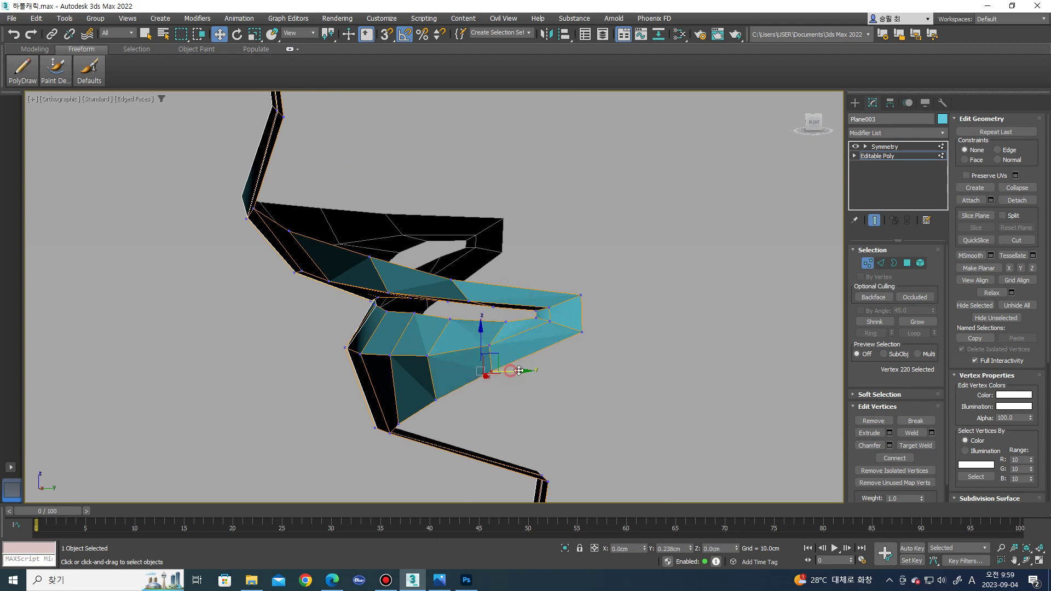
key(f)
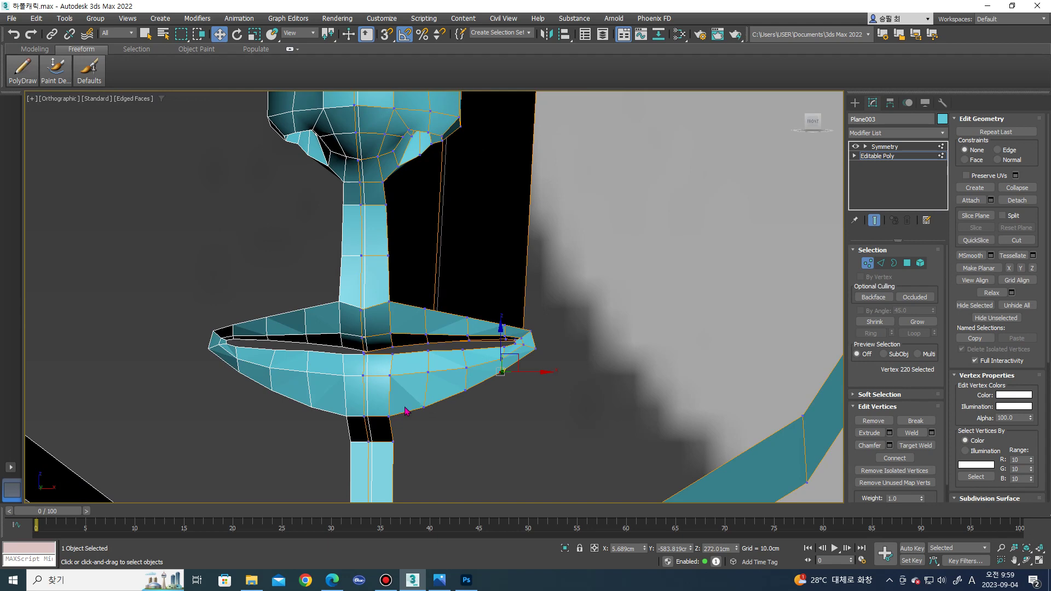
scroll(406, 411, down, 3)
scroll(429, 400, down, 1)
scroll(430, 401, down, 1)
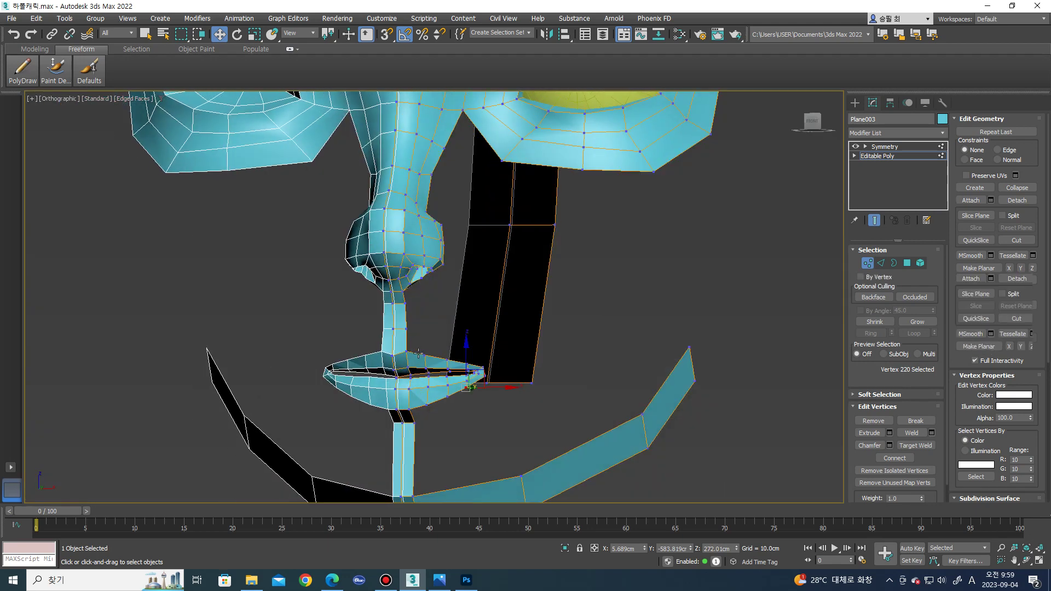
- Select the whole head element, clear all smoothing groups and assign group 1
key(5)
click(416, 356)
scroll(454, 359, down, 3)
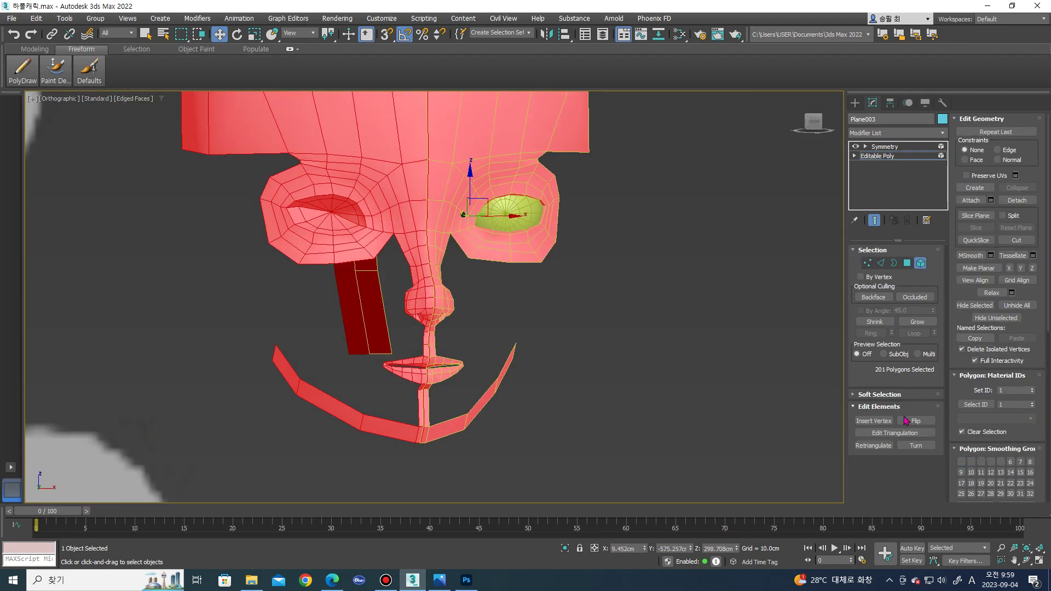
scroll(1005, 459, down, 3)
click(1020, 425)
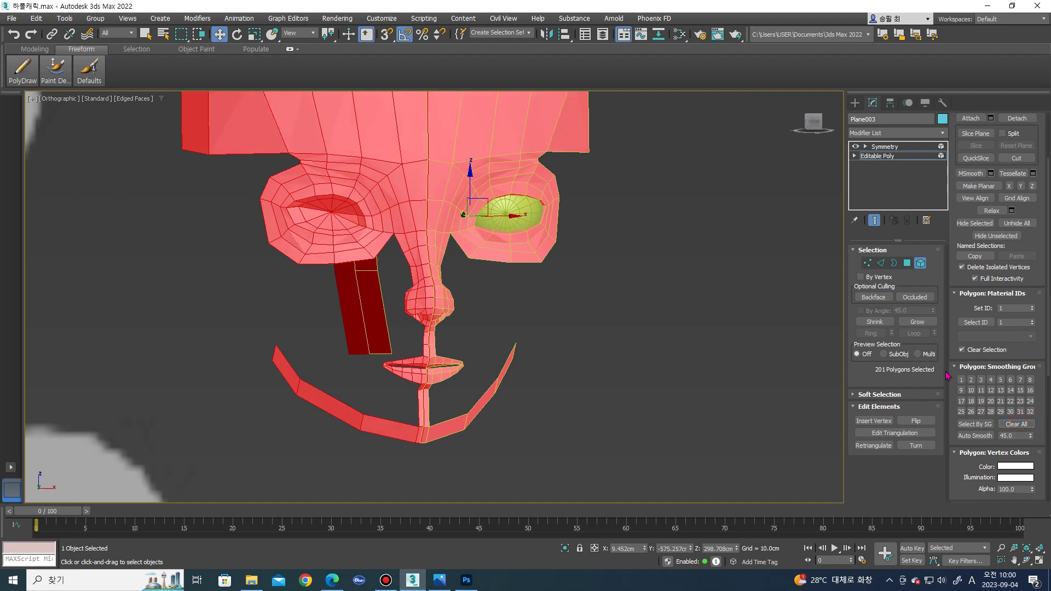
click(962, 380)
- Frame the head in Front view and return to Vertex level
key(f)
key(z)
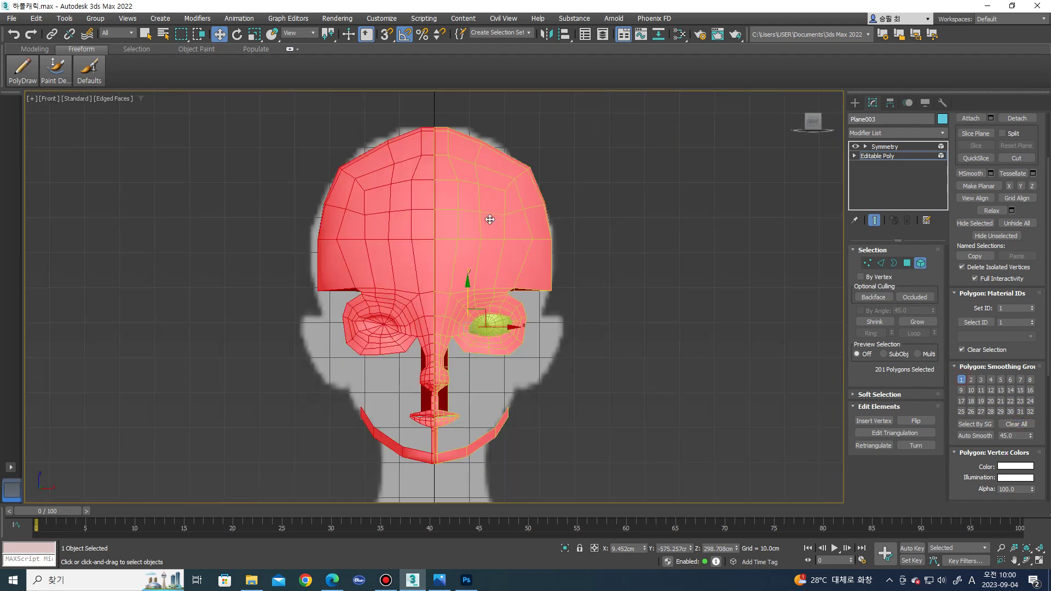
scroll(480, 331, up, 3)
scroll(480, 331, up, 2)
scroll(512, 328, up, 2)
scroll(533, 357, up, 1)
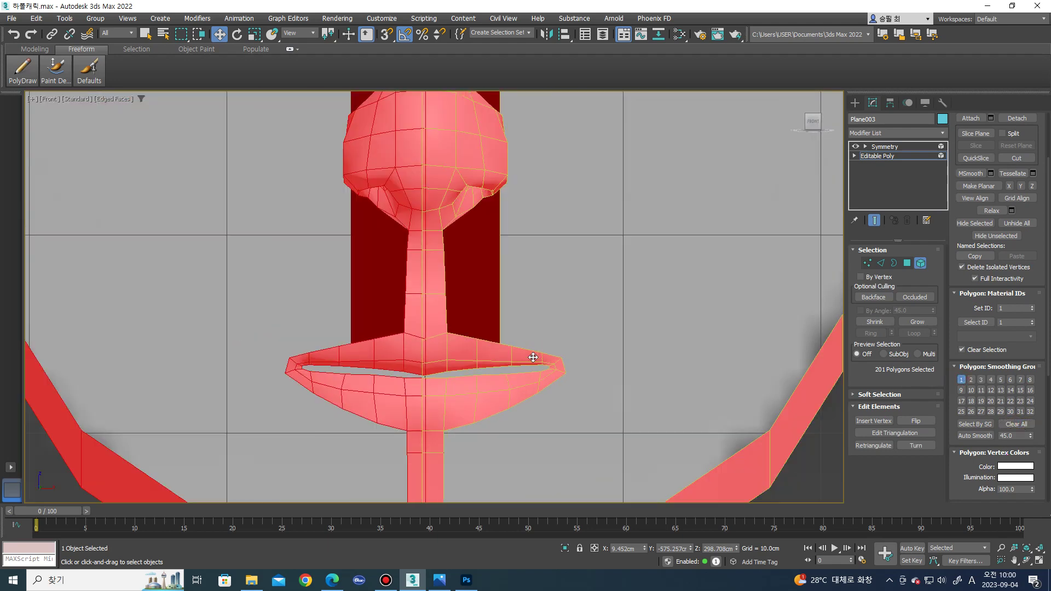
key(4)
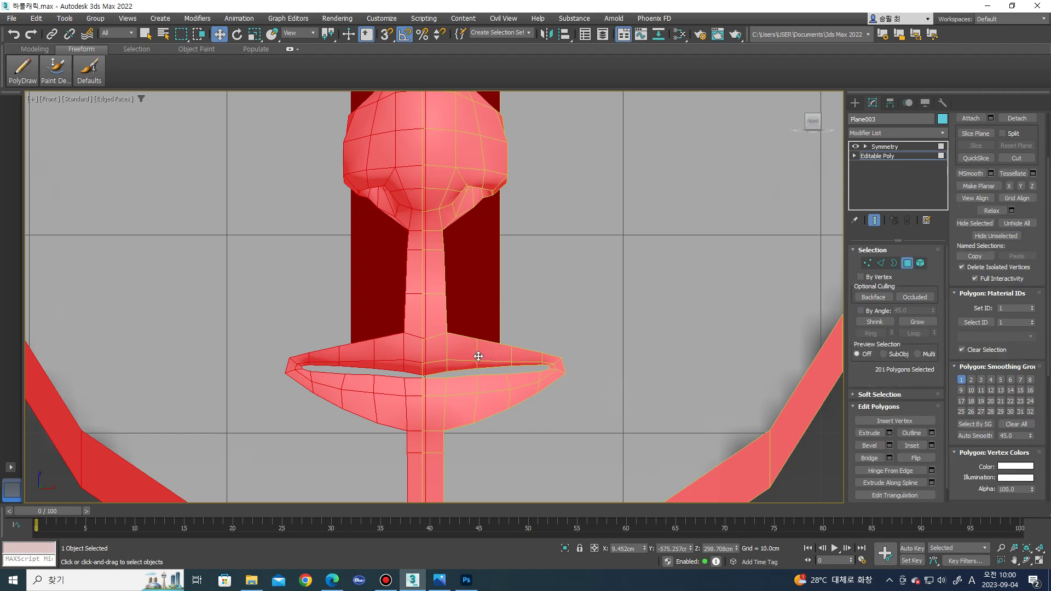
key(1)
scroll(480, 356, down, 2)
scroll(501, 383, down, 1)
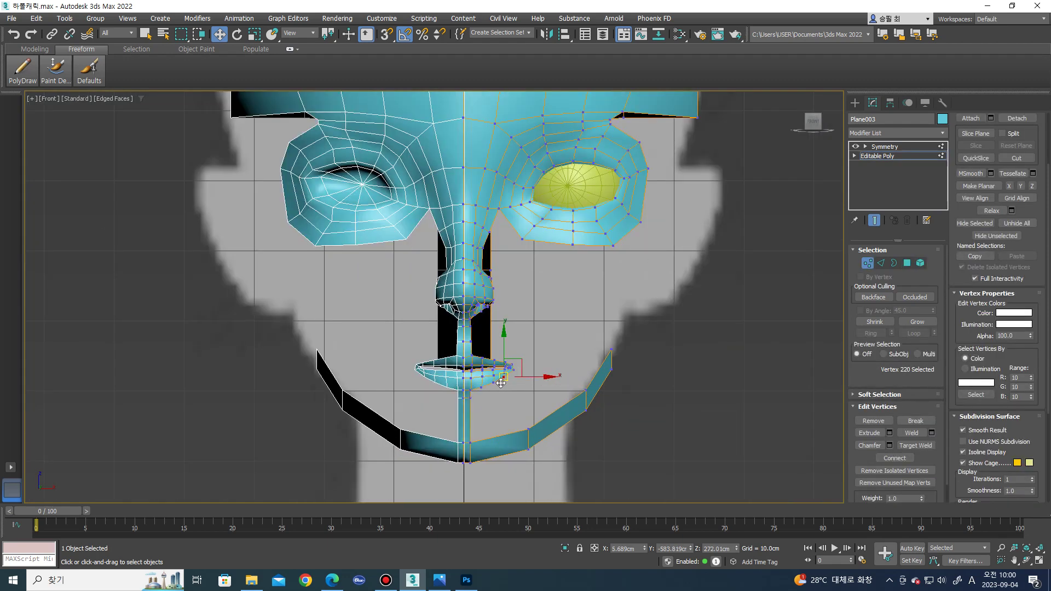
- Nudge the nose-side vertices slightly inward and to the left
scroll(501, 383, up, 1)
scroll(471, 197, up, 2)
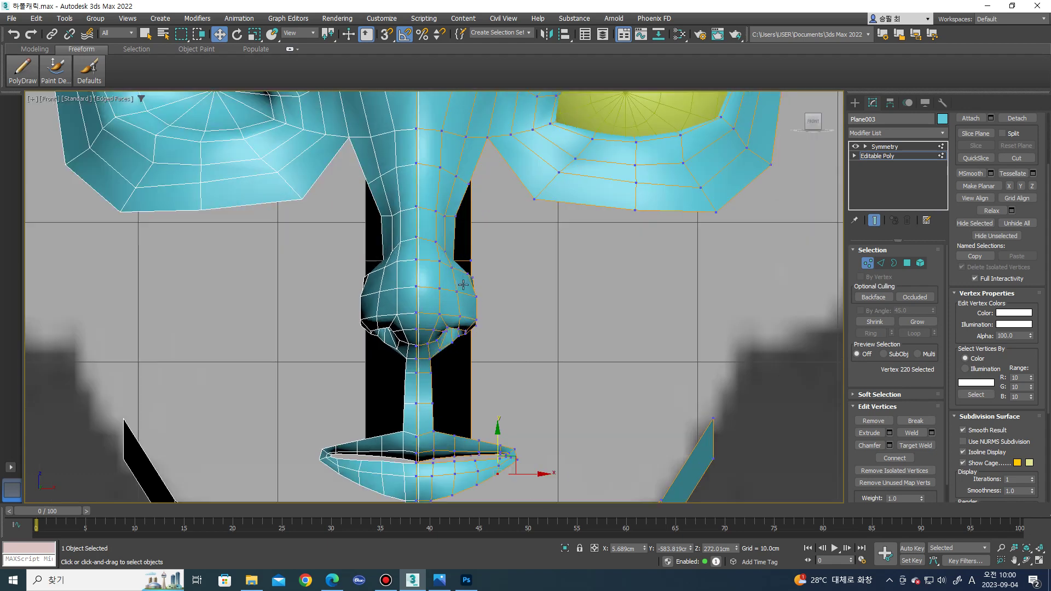
scroll(476, 270, up, 3)
drag(518, 293, 499, 289)
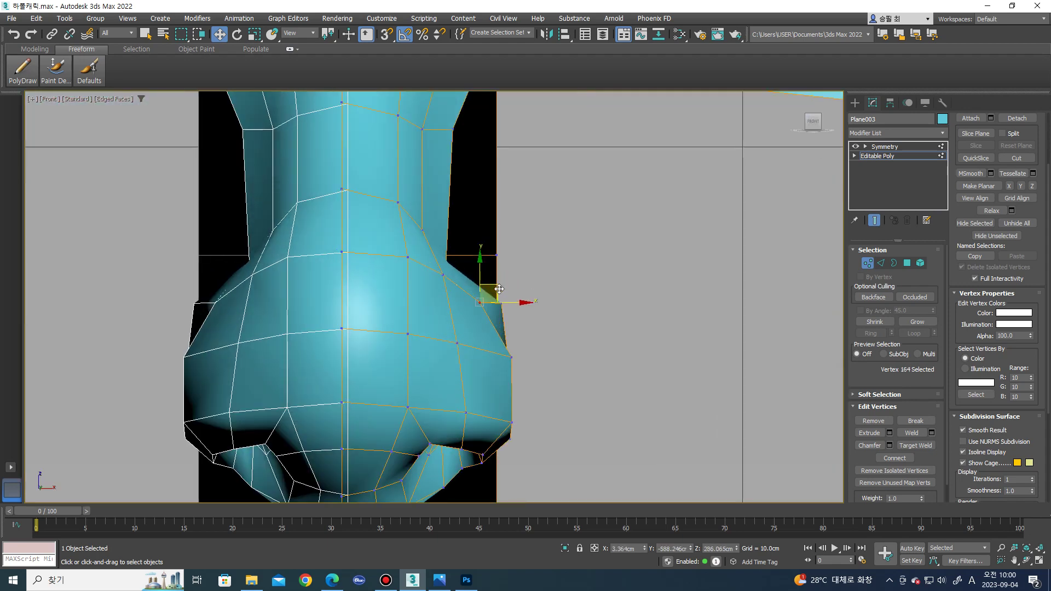
drag(515, 292, 509, 294)
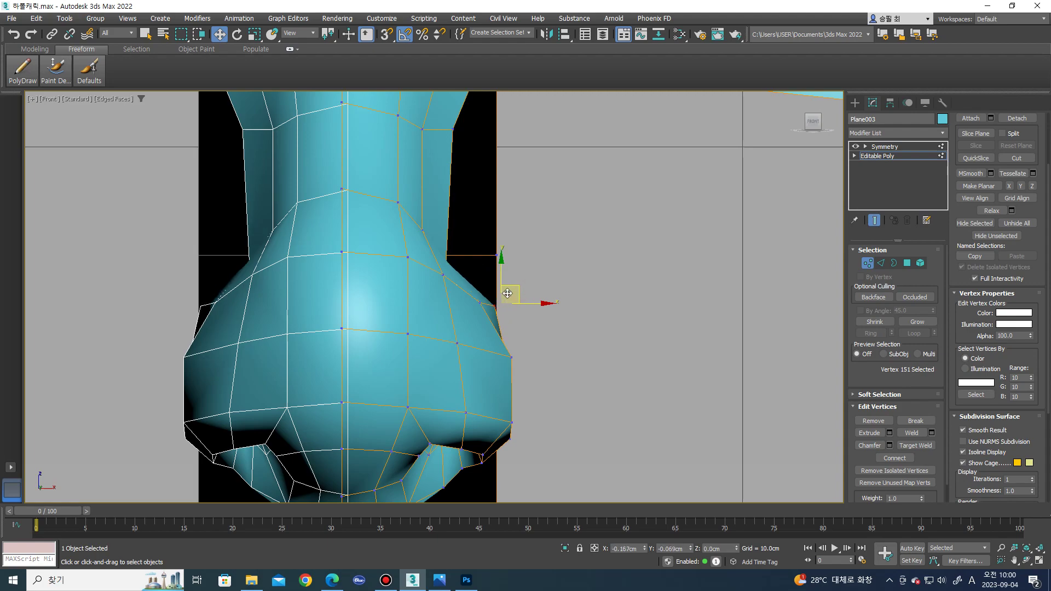
scroll(501, 355, down, 3)
mouse_move(464, 377)
alt+middle_down()
mouse_move(422, 344)
mouse_move(431, 340)
alt+middle_up()
click(432, 340)
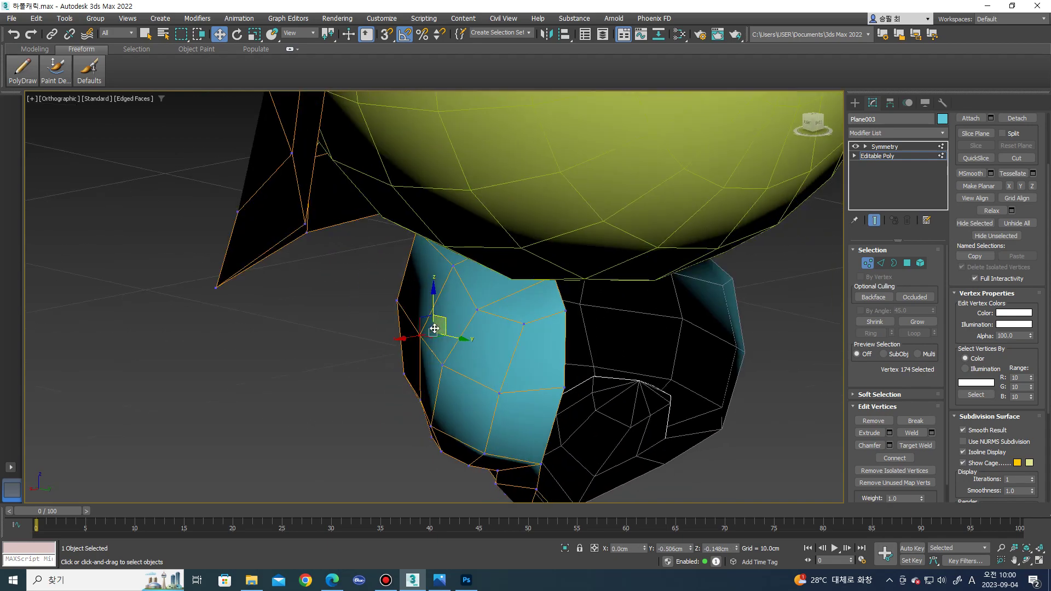
key(f)
- Narrow the nose bridge by moving its vertices left, with a slight rightward correction
scroll(441, 296, down, 8)
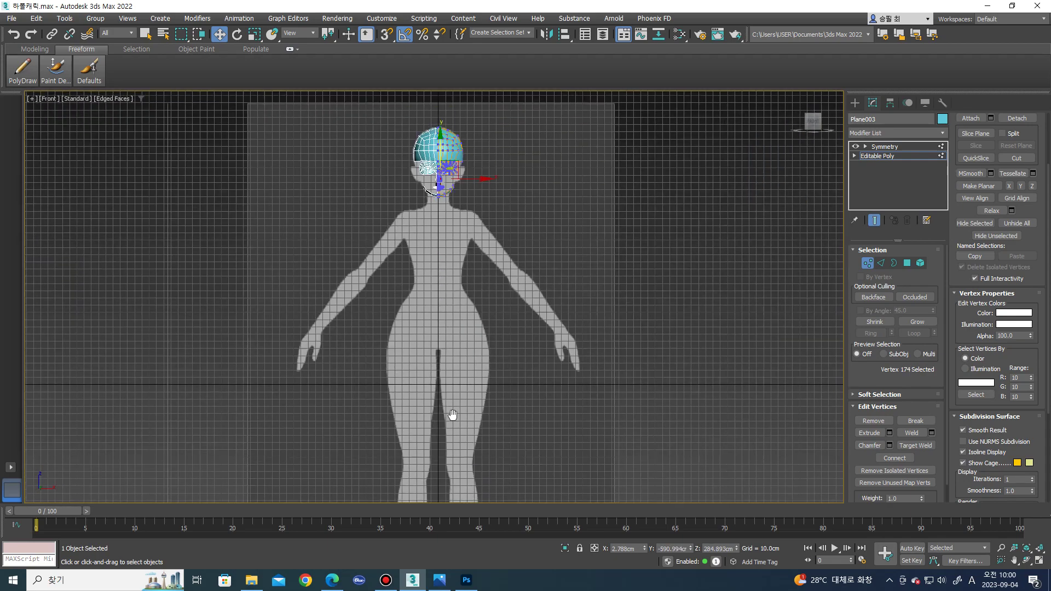
scroll(444, 307, up, 5)
scroll(465, 310, up, 4)
scroll(483, 311, up, 5)
scroll(483, 311, up, 2)
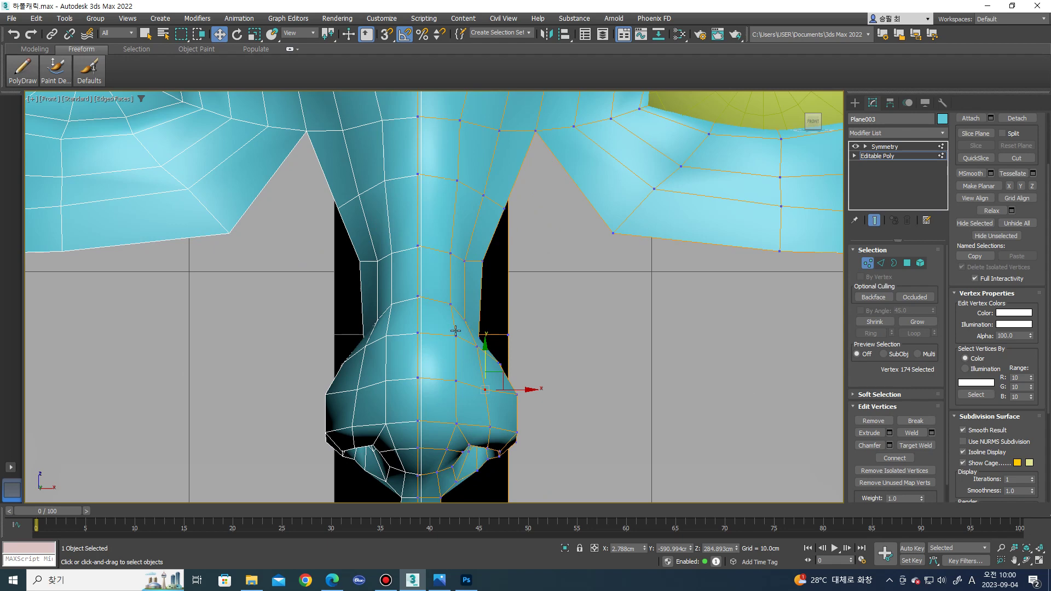
scroll(458, 336, up, 3)
drag(472, 338, 470, 337)
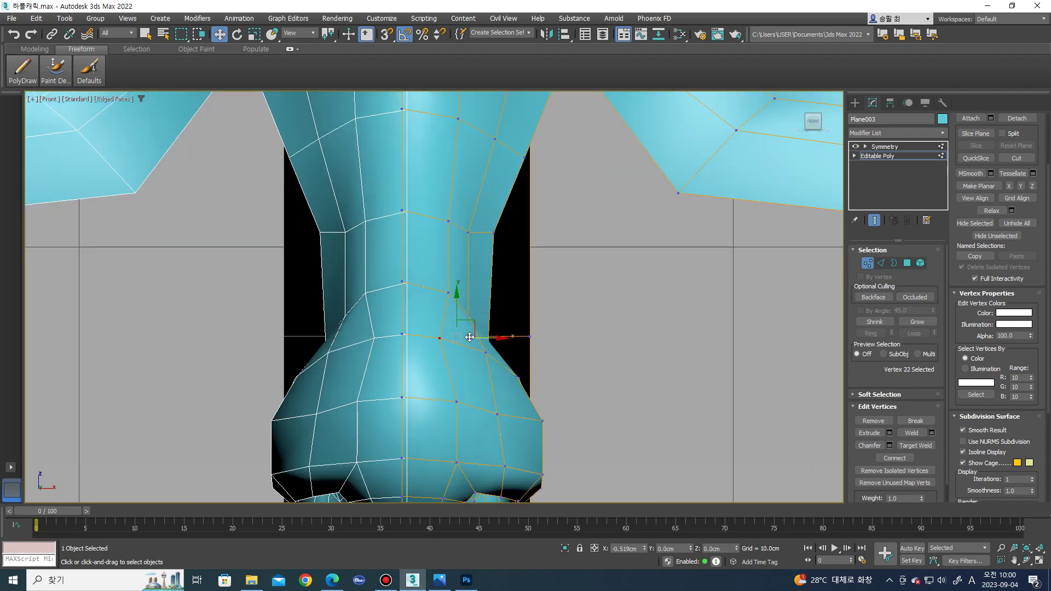
drag(481, 295, 463, 296)
middle_drag(451, 215, 450, 311)
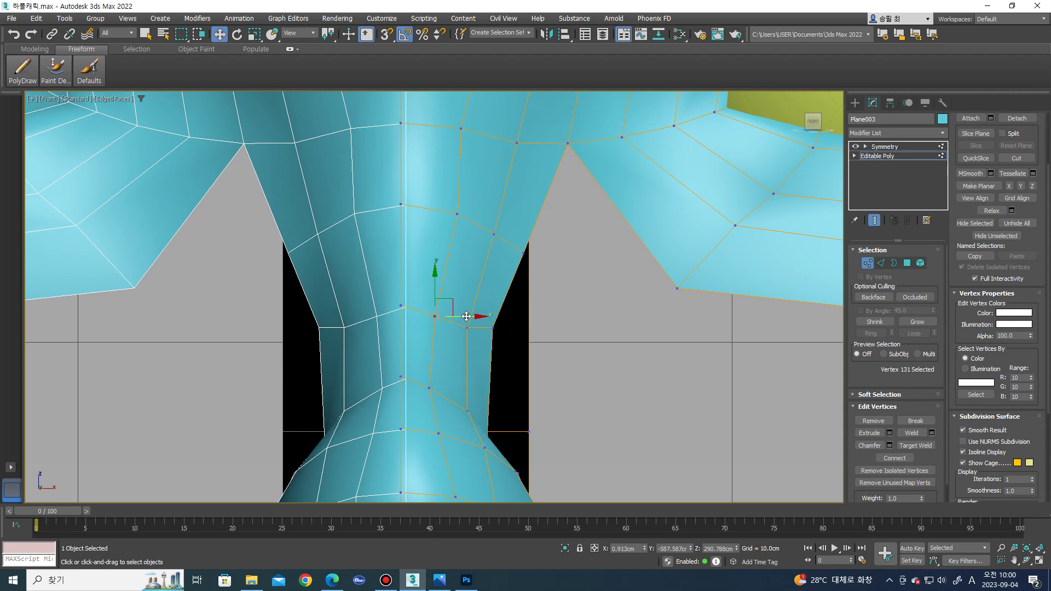
scroll(466, 317, down, 2)
scroll(470, 237, up, 1)
drag(472, 211, 478, 210)
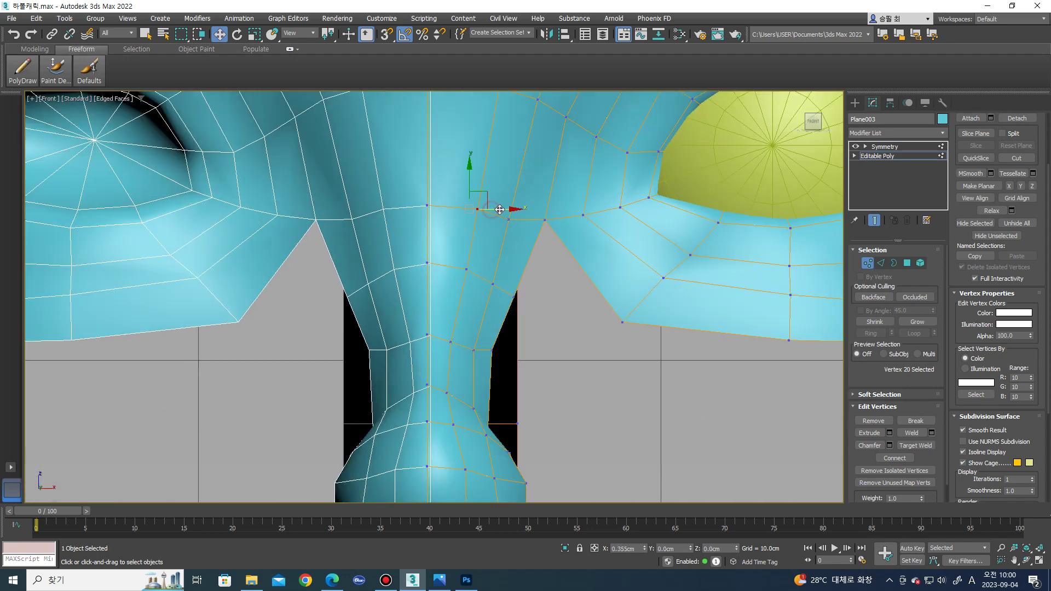
scroll(479, 266, down, 1)
- Shift the nose-bridge edge loop sideways along X at Edge level
key(2)
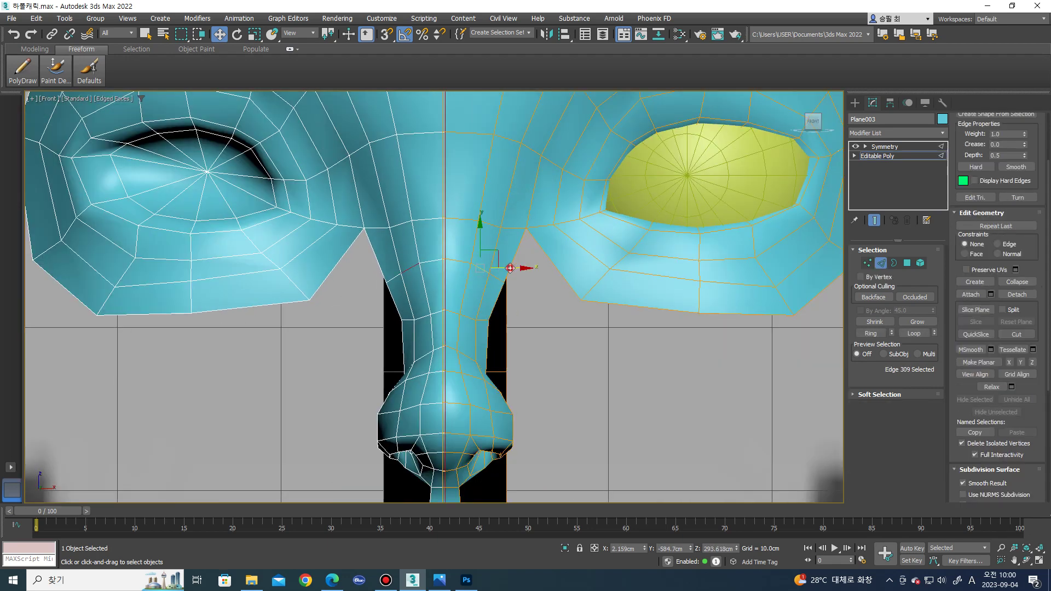
alt+middle_drag(509, 274, 441, 327)
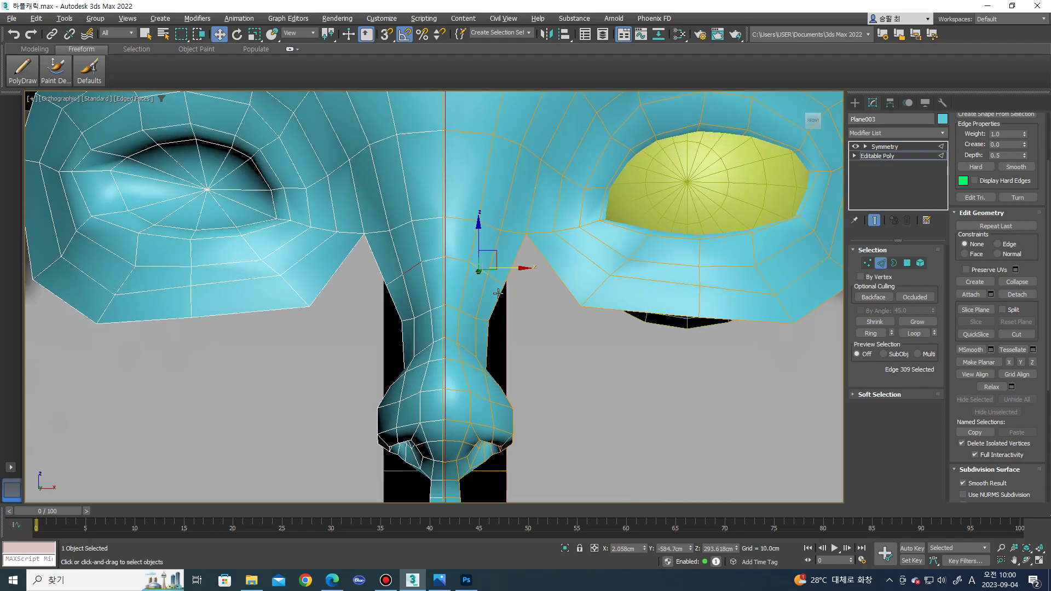
scroll(442, 327, up, 2)
drag(478, 325, 477, 323)
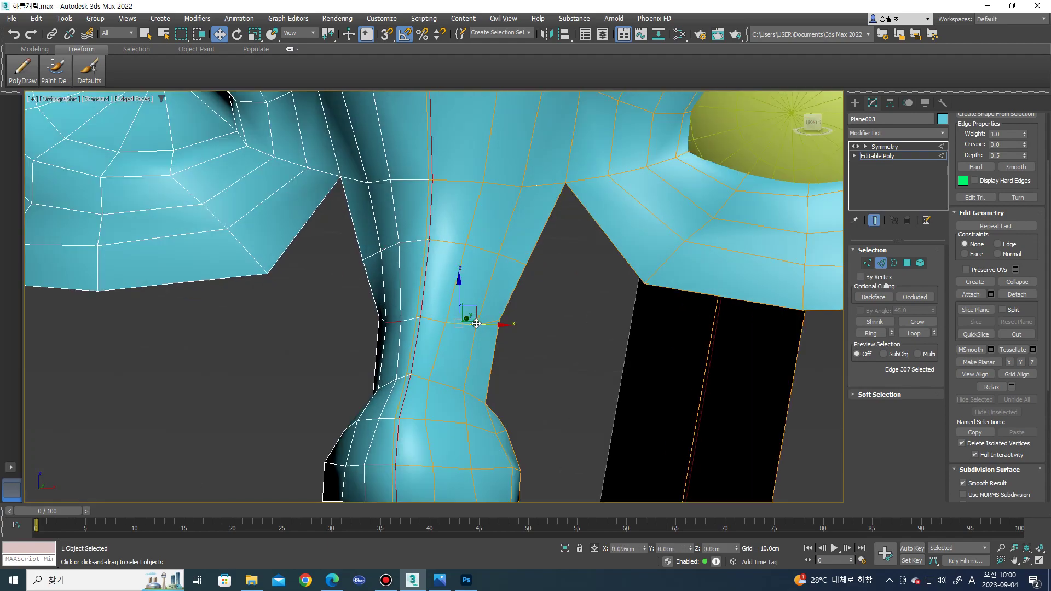
drag(470, 385, 467, 384)
mouse_move(466, 385)
alt+middle_down()
mouse_move(435, 376)
mouse_move(528, 377)
alt+middle_up()
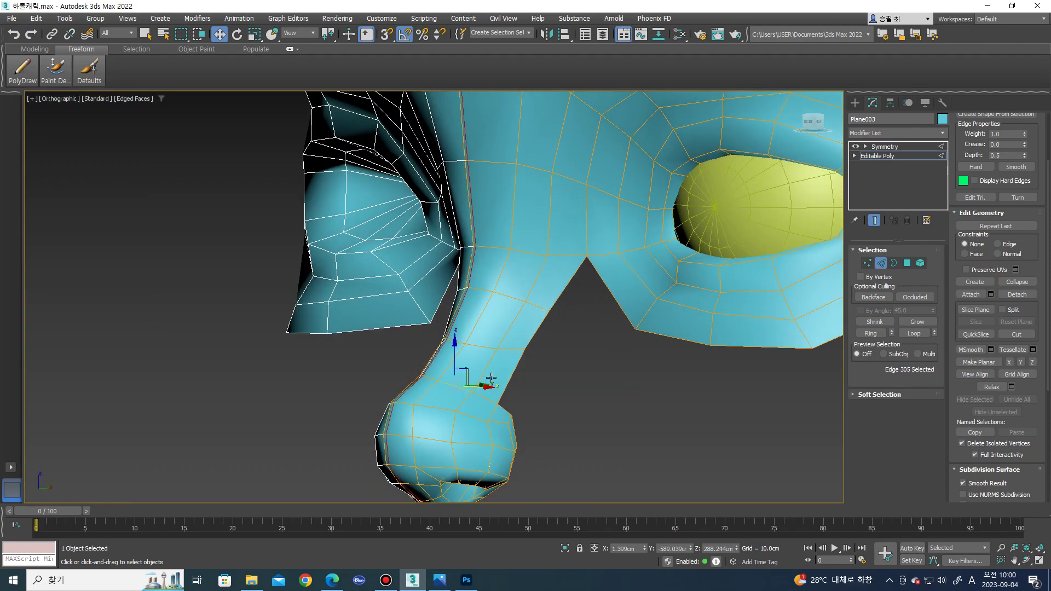
- Select the cheek edge beside the nose bridge, viewed from the right side
click(581, 288)
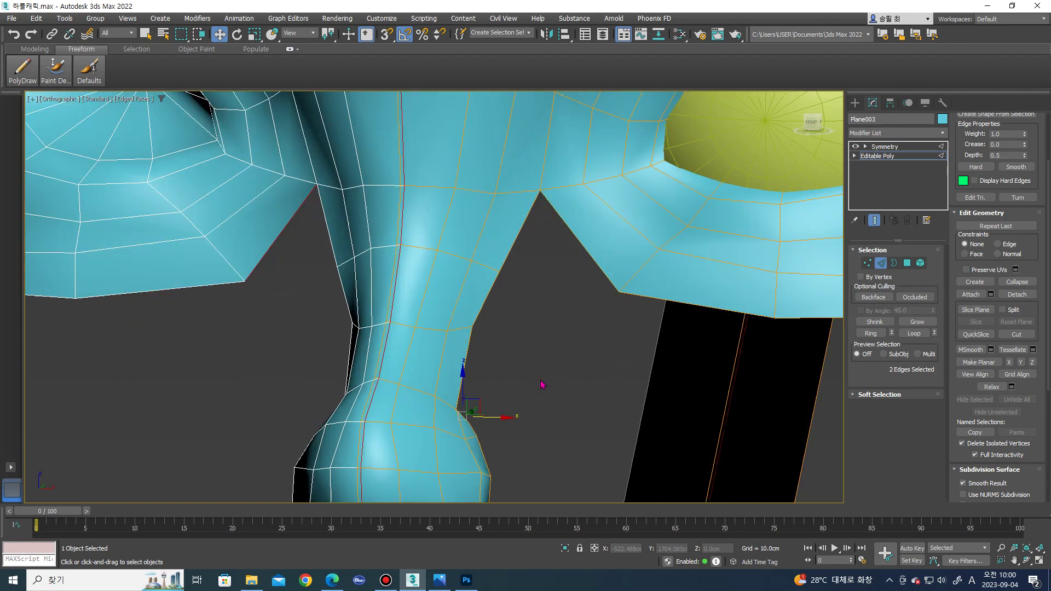
alt+middle_drag(500, 403, 441, 409)
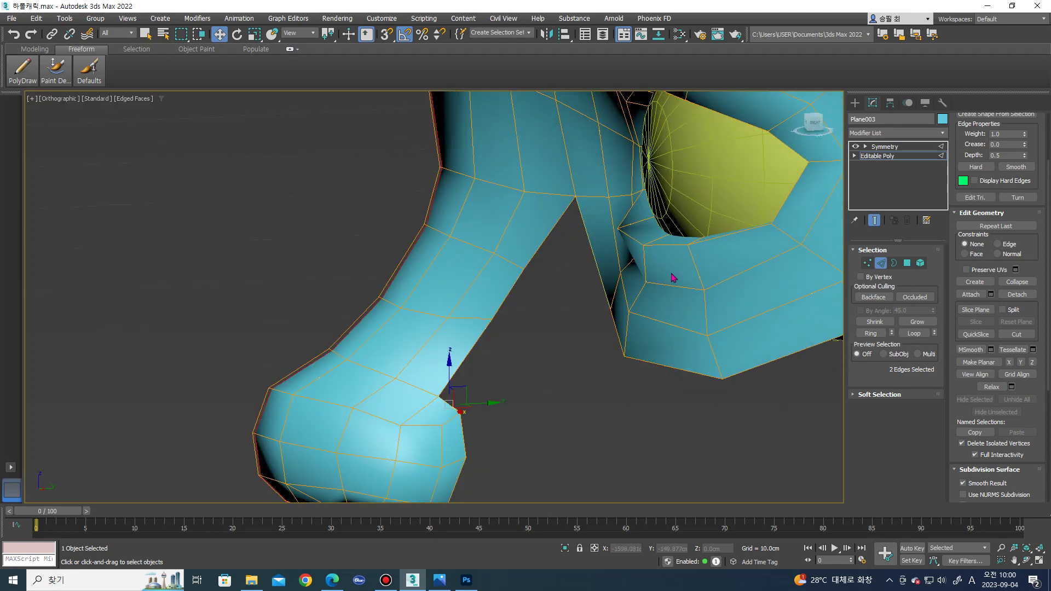
scroll(964, 328, down, 2)
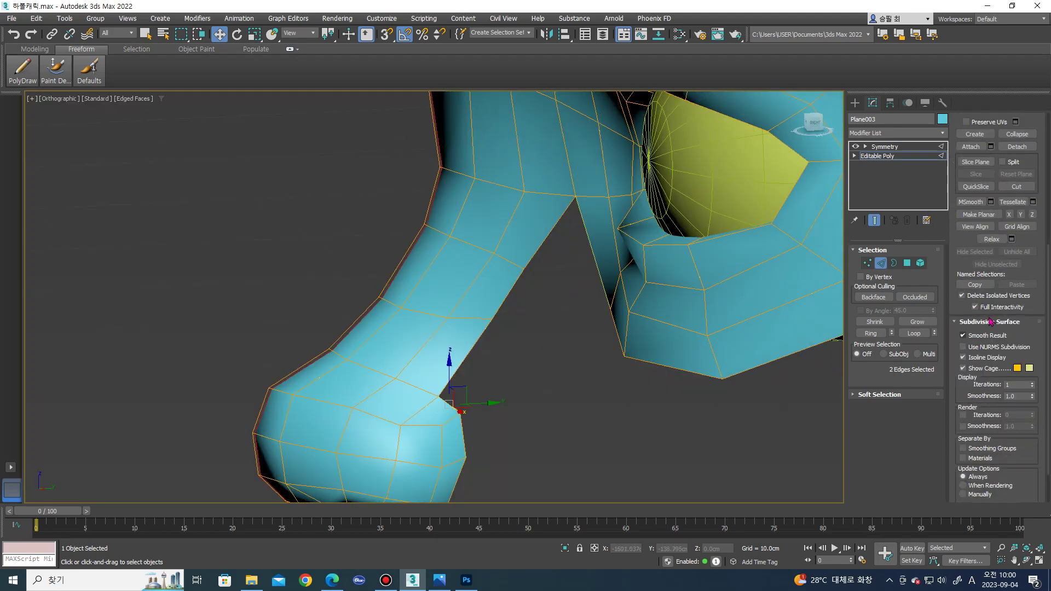
- Bridge the two edges, then split the strip's side edges with a 2-segment Connect
scroll(976, 173, up, 4)
click(972, 151)
mouse_move(558, 340)
alt+middle_down()
mouse_move(597, 347)
mouse_move(559, 321)
alt+middle_up()
click(574, 349)
ctrl+click(501, 291)
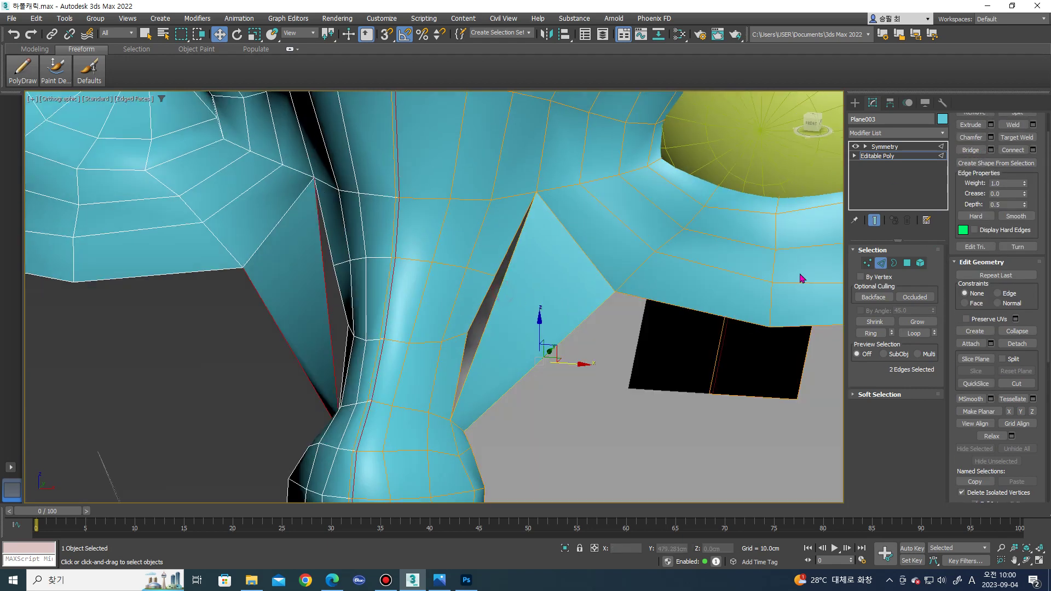
click(1033, 150)
click(445, 302)
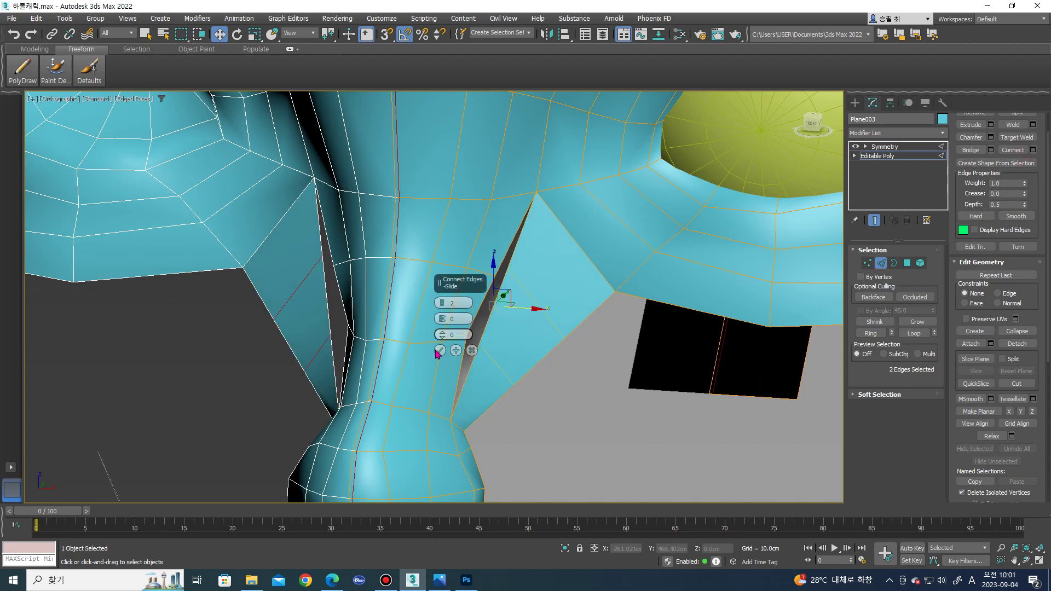
click(439, 351)
- Target Weld the two pairs of open seam vertices into the mesh
key(1)
ctrl+click(492, 273)
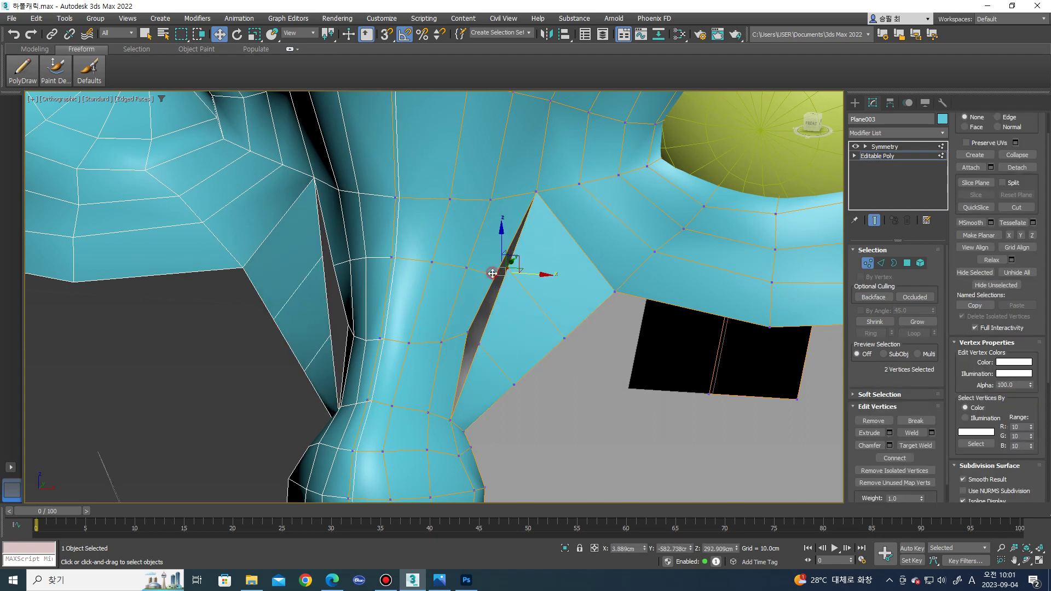
click(1027, 157)
click(475, 342)
click(1017, 155)
scroll(526, 307, down, 3)
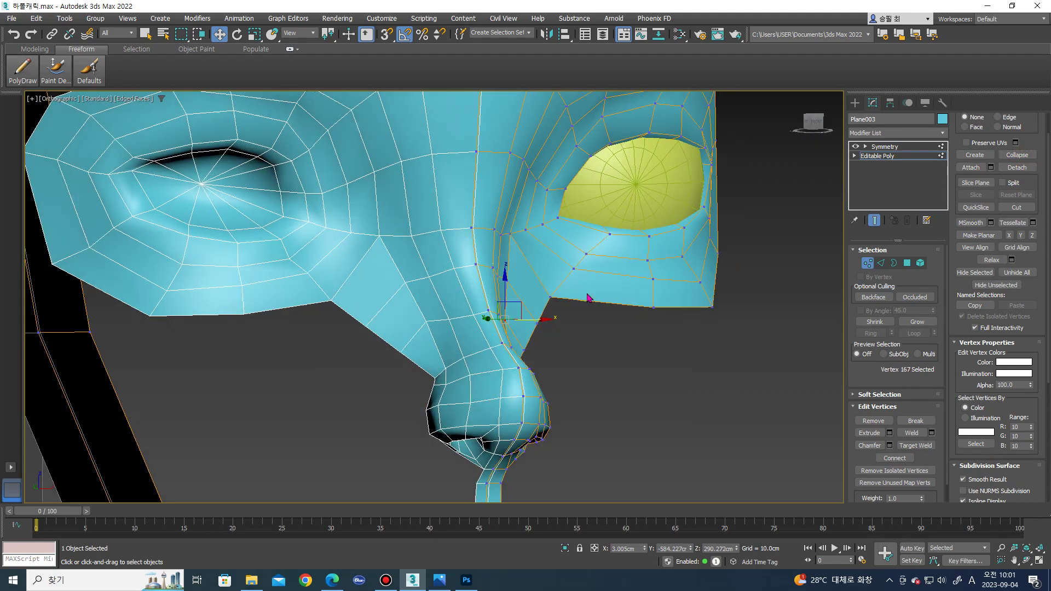
scroll(549, 311, up, 2)
scroll(549, 311, up, 2)
- Move a cheek edge below the eye to reshape that area
click(614, 293)
scroll(538, 199, down, 3)
scroll(529, 322, down, 1)
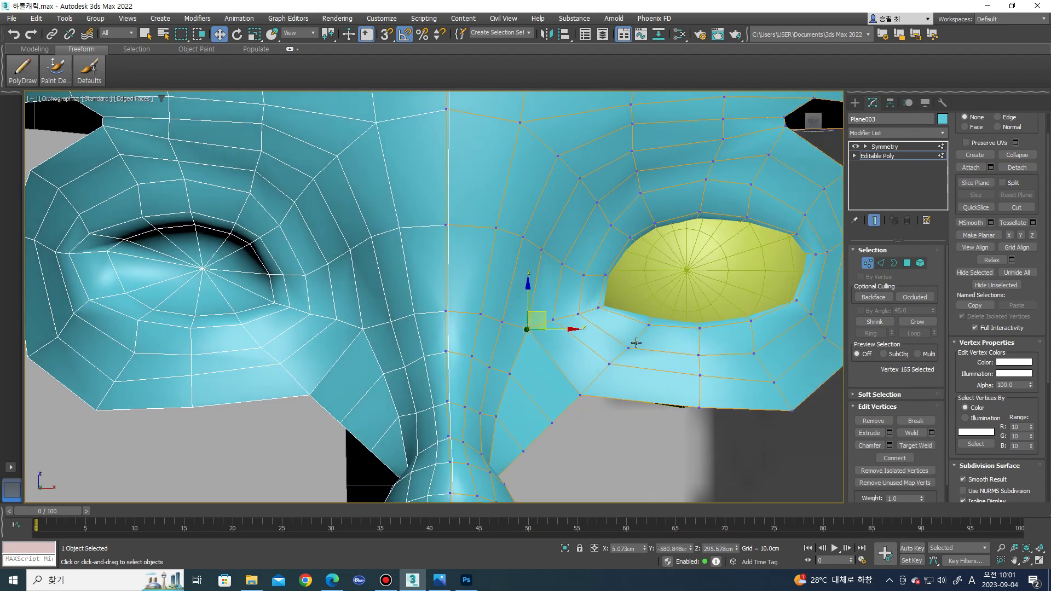
scroll(633, 345, up, 2)
key(2)
click(620, 357)
drag(629, 349, 603, 339)
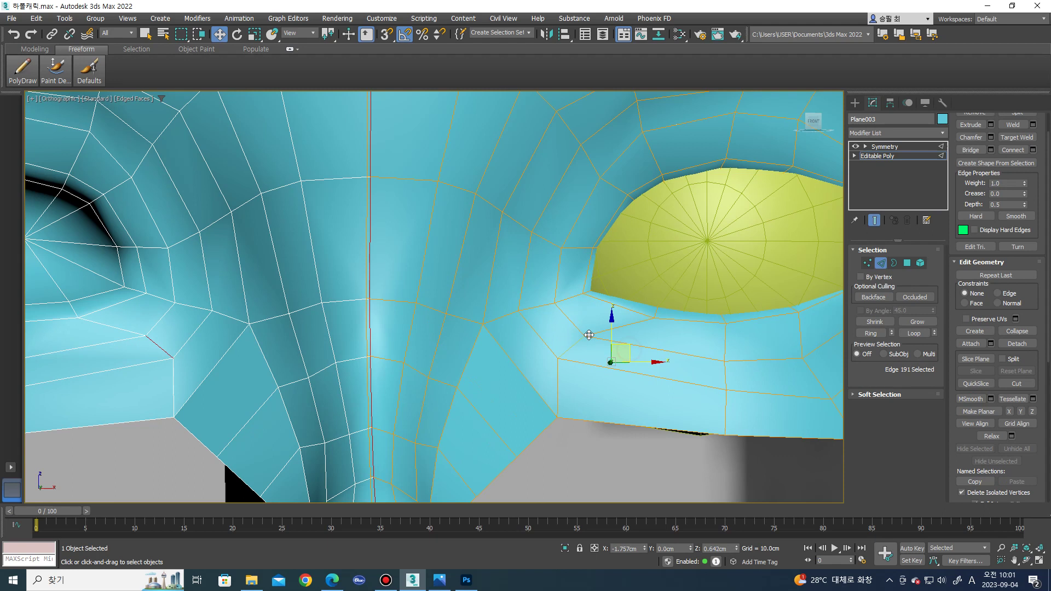
- Reposition the vertices along the lower cheek border
key(1)
click(559, 415)
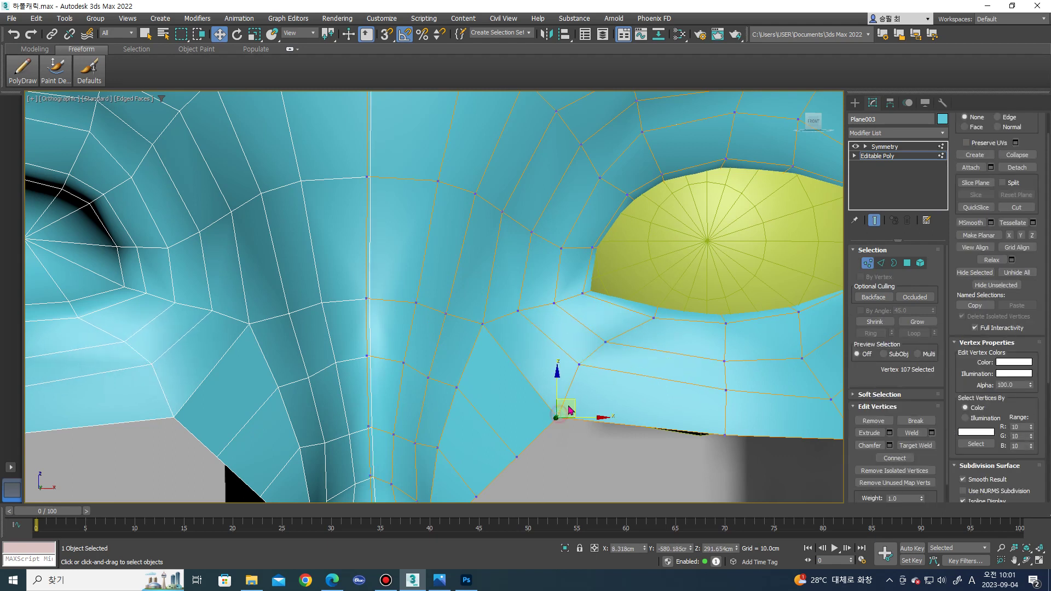
mouse_move(569, 408)
mouse_down()
mouse_move(543, 386)
mouse_move(530, 441)
mouse_move(515, 431)
mouse_up()
click(532, 438)
scroll(501, 463, down, 3)
scroll(494, 468, up, 3)
click(494, 467)
scroll(494, 465, down, 5)
mouse_move(494, 465)
alt+middle_down()
mouse_move(453, 450)
mouse_move(572, 418)
alt+middle_up()
scroll(549, 309, up, 3)
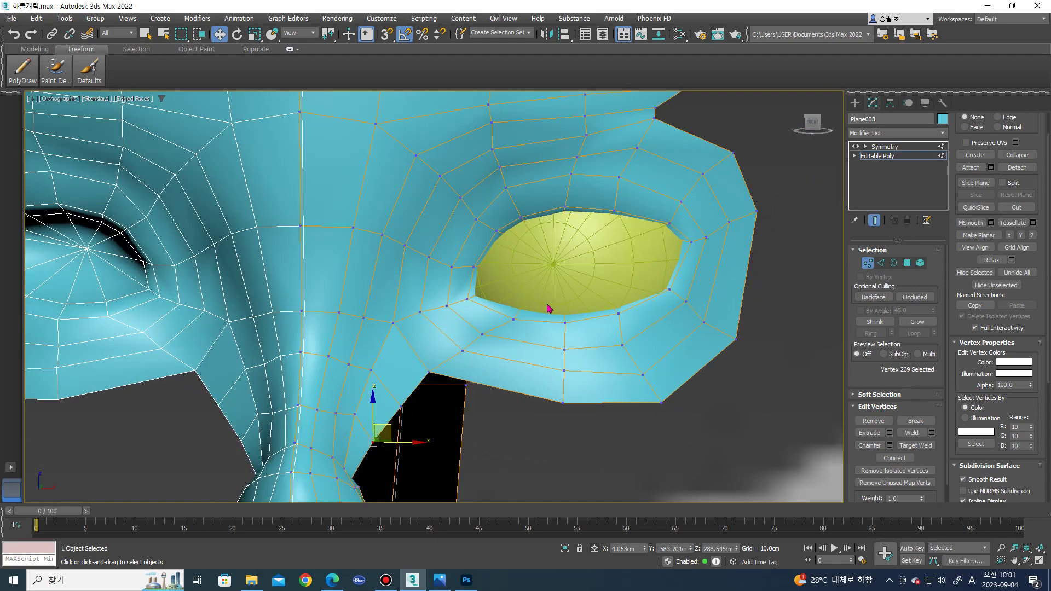
- Add one edge loop under the eye by connecting the edge ring with 1 segment
scroll(550, 308, up, 4)
key(2)
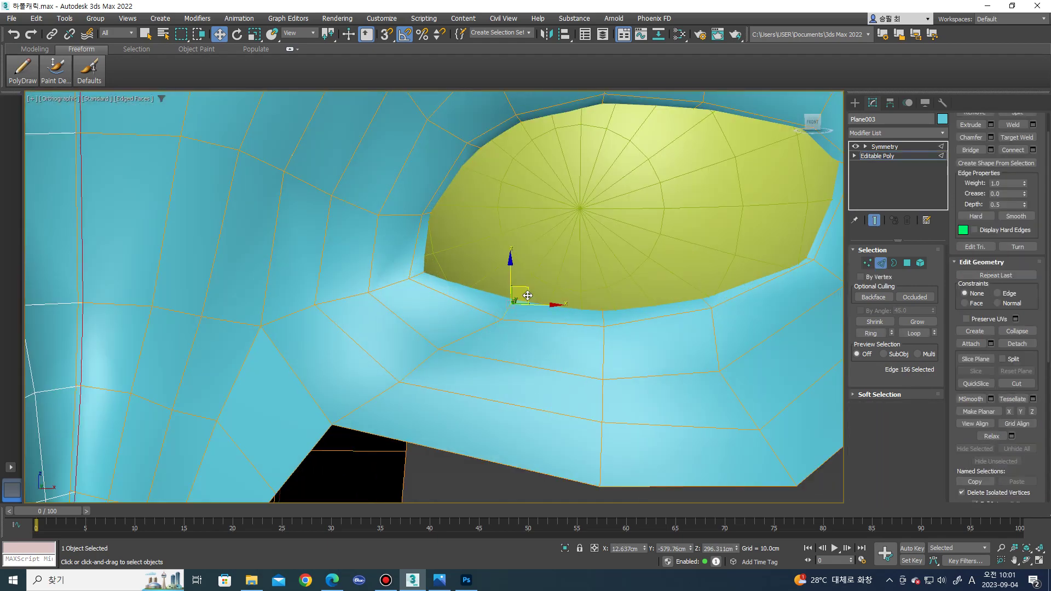
drag(530, 296, 490, 291)
click(488, 292)
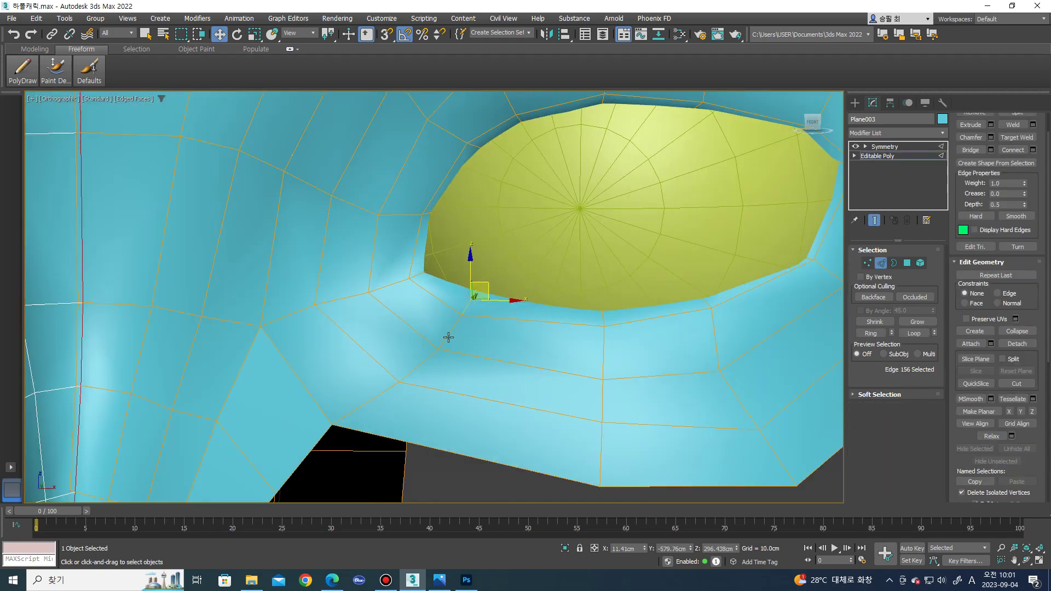
click(438, 329)
click(414, 367)
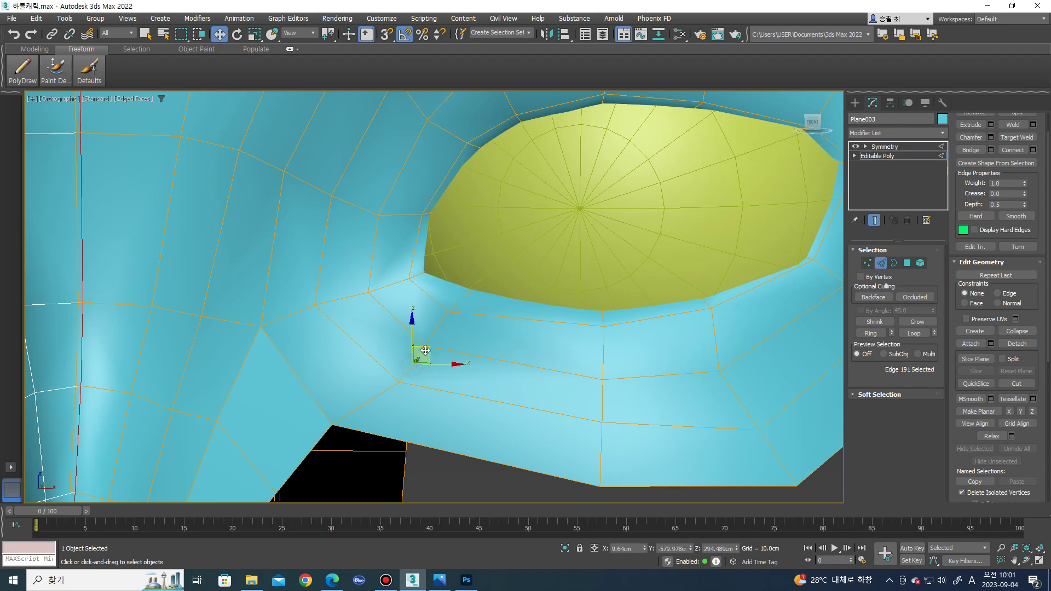
scroll(493, 337, down, 2)
click(503, 379)
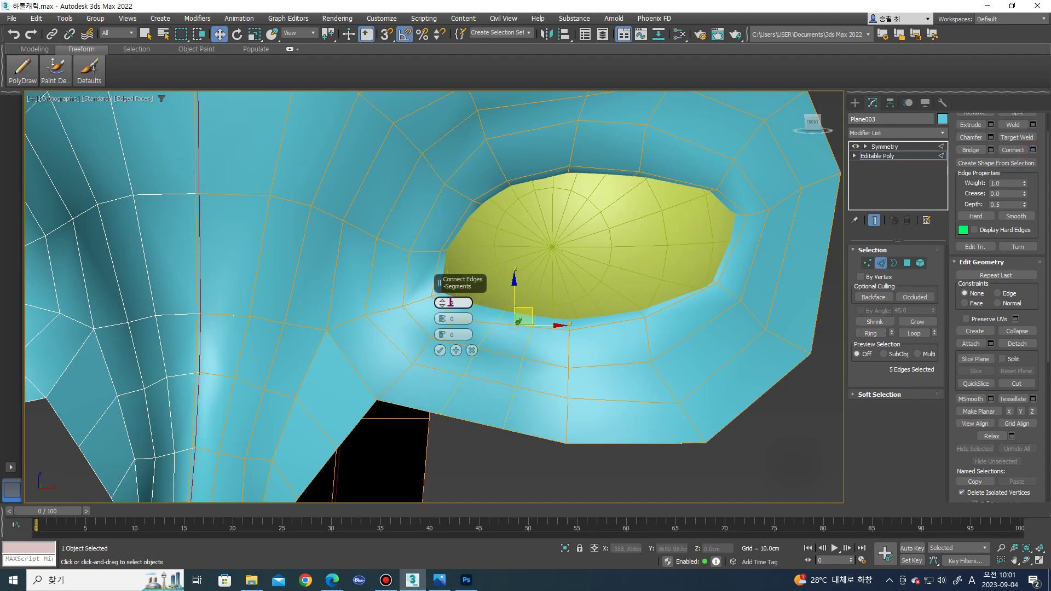
drag(444, 308, 437, 368)
click(440, 353)
- Orbit around the eye area and select the polygon beside the eye socket
mouse_move(441, 354)
alt+middle_down()
mouse_move(489, 345)
mouse_move(482, 318)
mouse_move(529, 270)
alt+middle_up()
key(1)
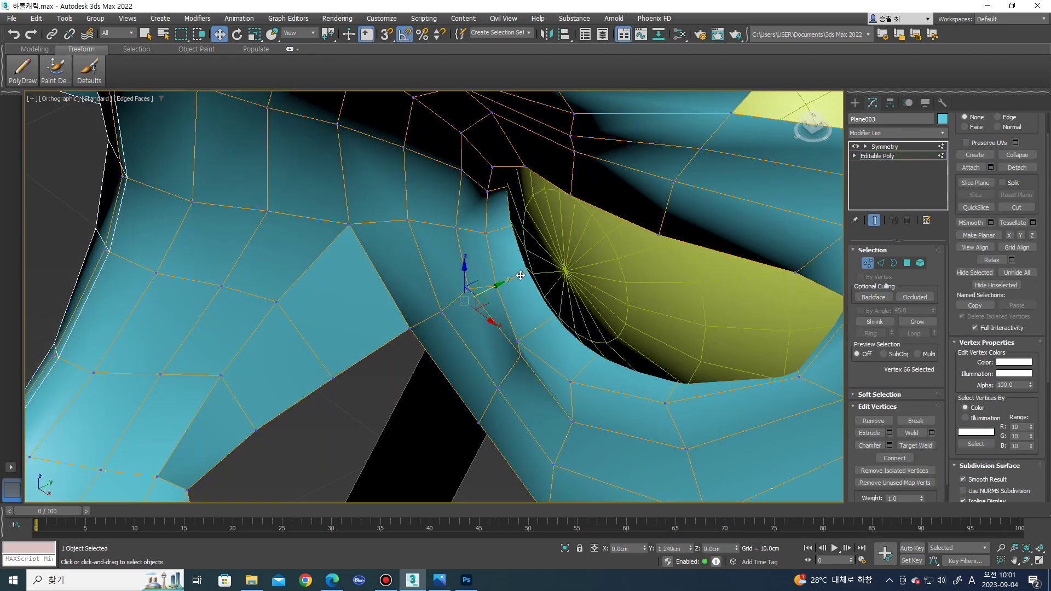
key(2)
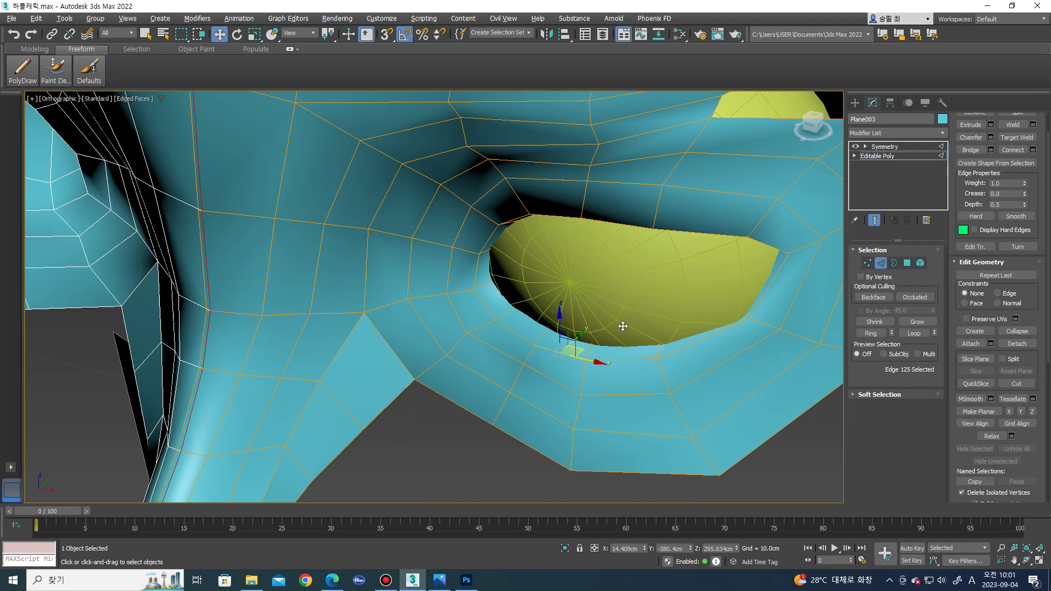
mouse_move(579, 346)
alt+middle_down()
mouse_move(603, 329)
mouse_move(528, 328)
mouse_move(582, 328)
mouse_move(564, 372)
mouse_move(592, 354)
mouse_move(570, 373)
mouse_move(553, 350)
mouse_move(587, 288)
alt+middle_up()
scroll(570, 372, down, 2)
scroll(610, 257, up, 3)
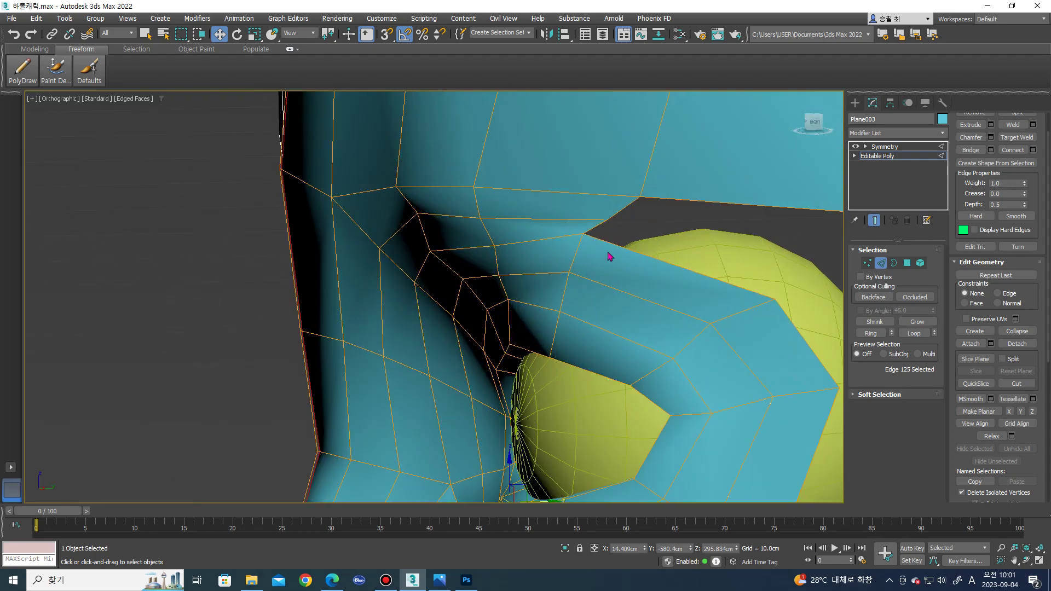
alt+middle_drag(612, 248, 681, 250)
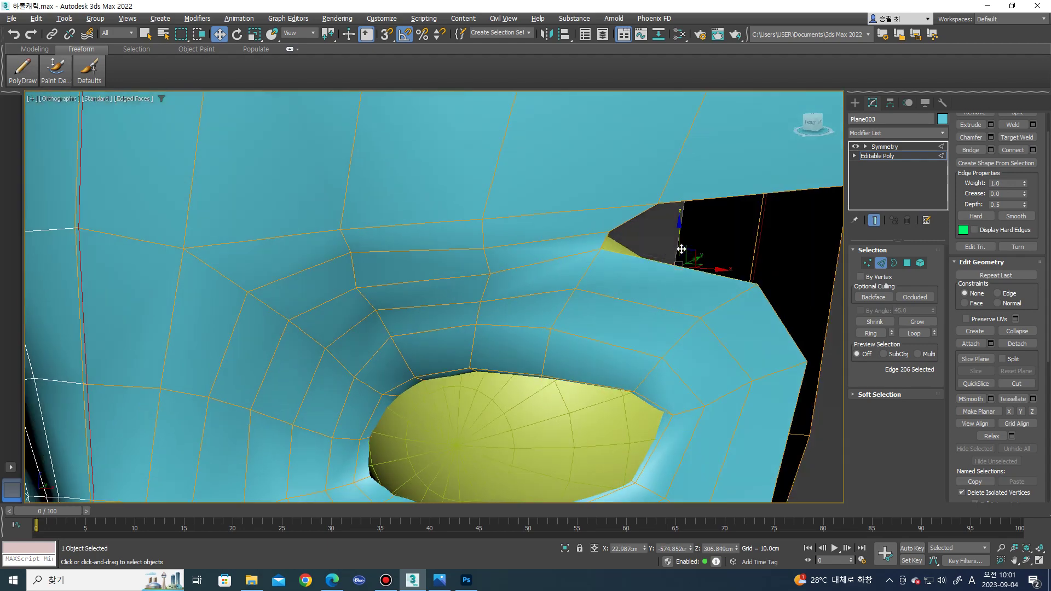
key(4)
click(641, 287)
mouse_move(641, 288)
alt+middle_down()
mouse_move(657, 268)
mouse_move(679, 293)
alt+middle_up()
scroll(658, 266, down, 2)
- Move the eye socket's left rim edge to the right and select a rim vertex
key(2)
click(621, 249)
drag(642, 247, 681, 230)
key(1)
click(630, 233)
- Lower the edges in the nose-to-cheek crease to smooth that fold
alt+middle_drag(529, 272, 461, 254)
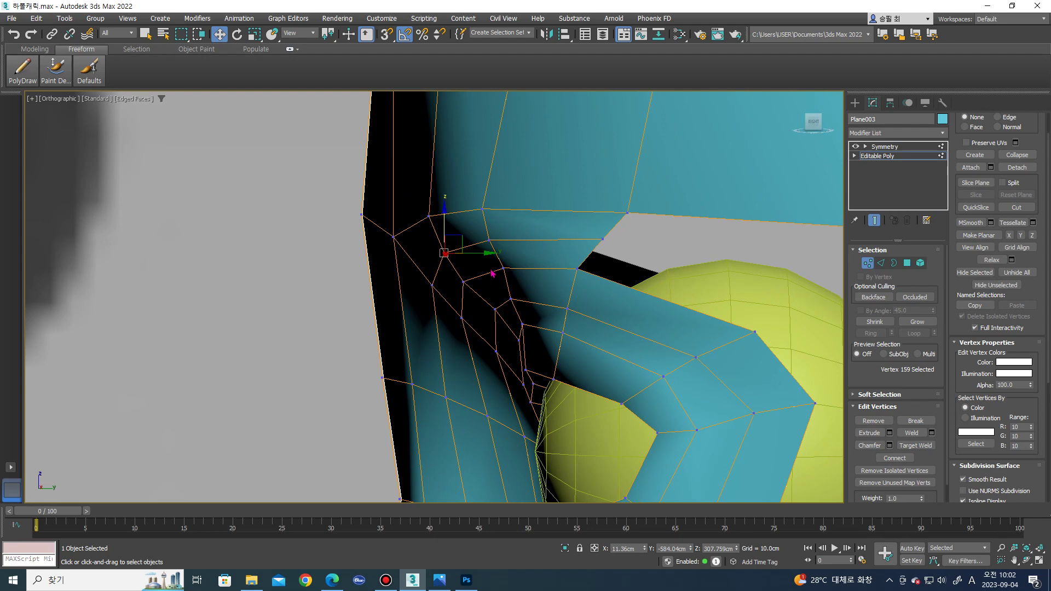
key(2)
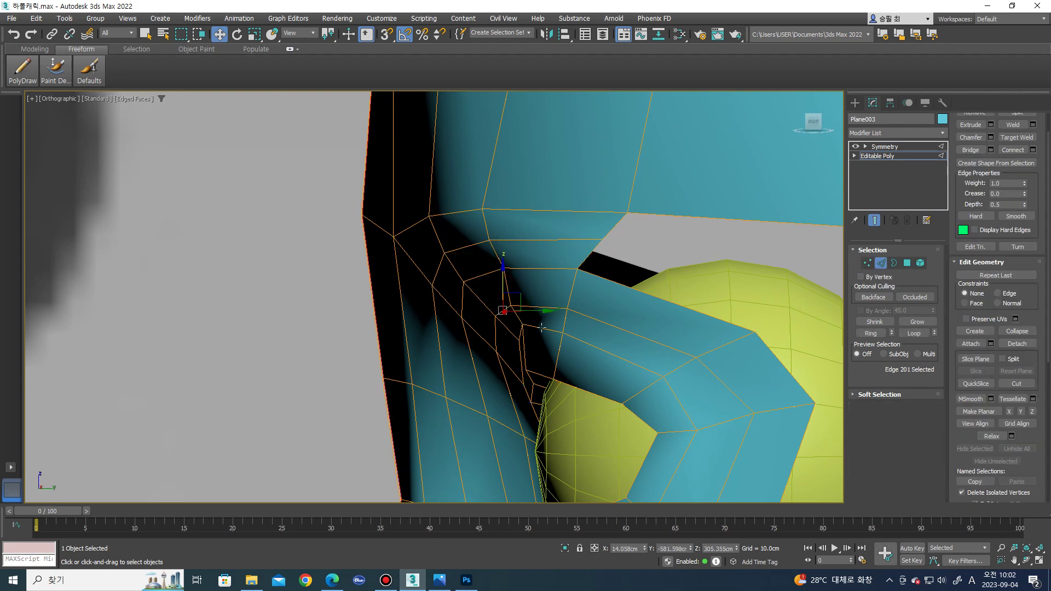
click(519, 331)
alt+middle_drag(519, 331, 517, 307)
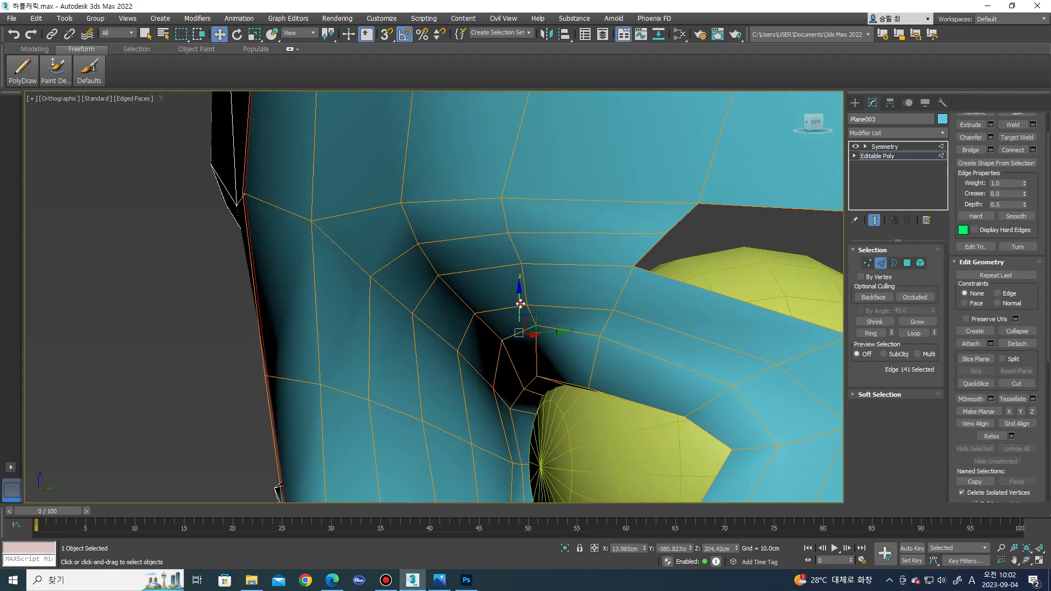
drag(520, 304, 520, 315)
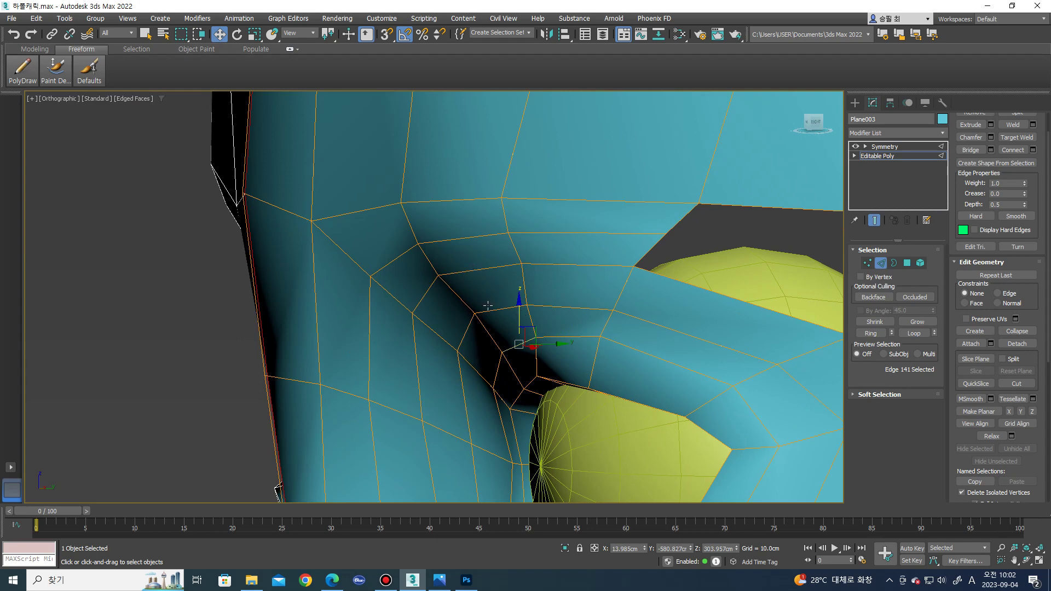
drag(498, 286, 499, 287)
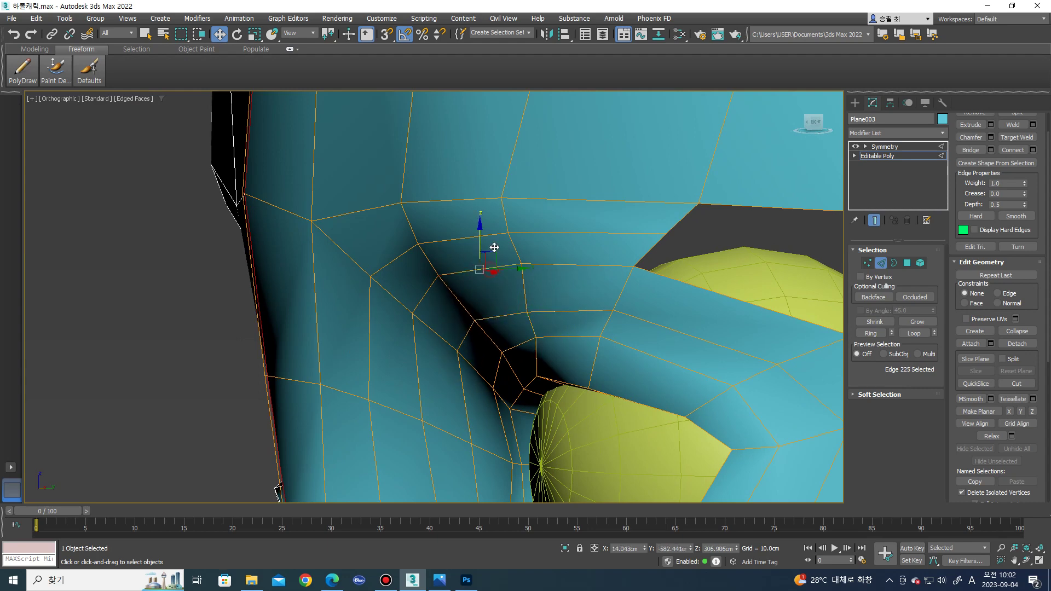
drag(479, 242, 480, 245)
scroll(480, 245, down, 5)
mouse_move(492, 272)
alt+middle_down()
mouse_move(550, 359)
mouse_move(566, 311)
alt+middle_up()
scroll(482, 442, up, 3)
scroll(425, 383, up, 3)
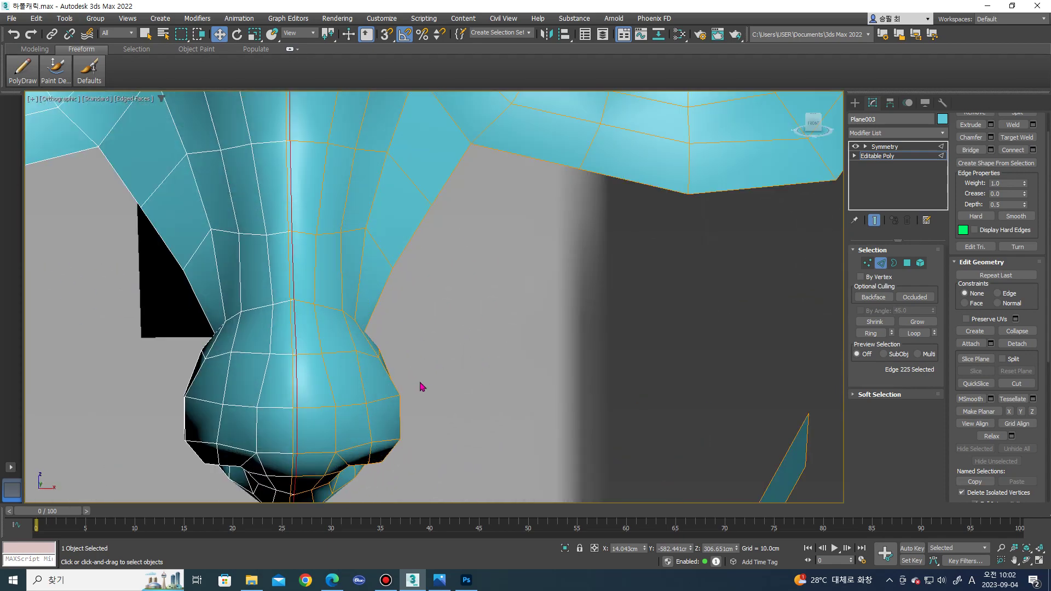
- Pull the selected nose-side vertices inward across the nose width
scroll(380, 374, up, 2)
mouse_move(385, 380)
alt+middle_down()
mouse_move(369, 383)
mouse_move(389, 369)
mouse_move(383, 329)
mouse_move(396, 398)
alt+middle_up()
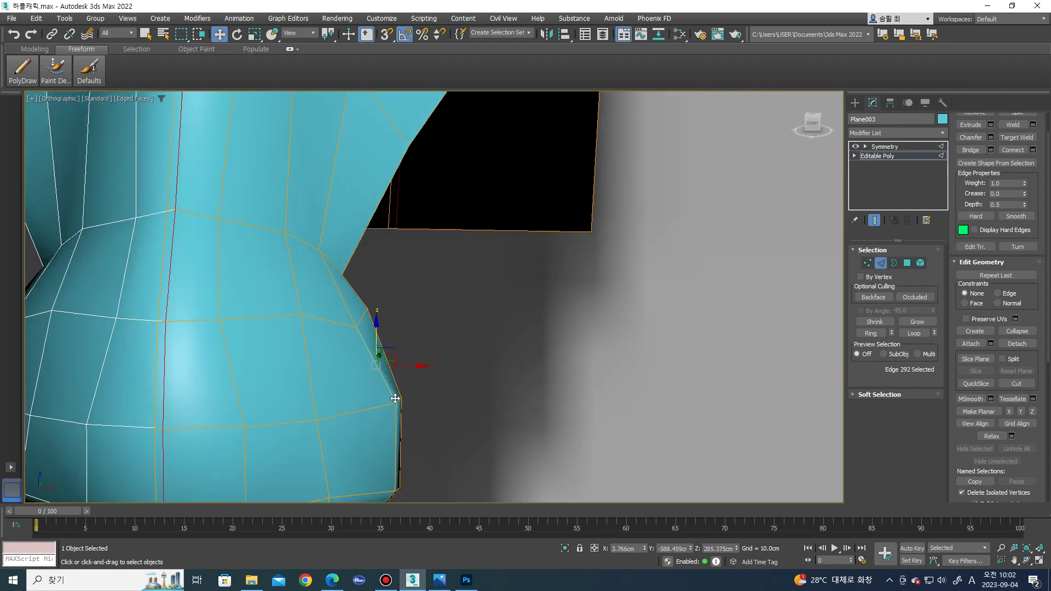
key(1)
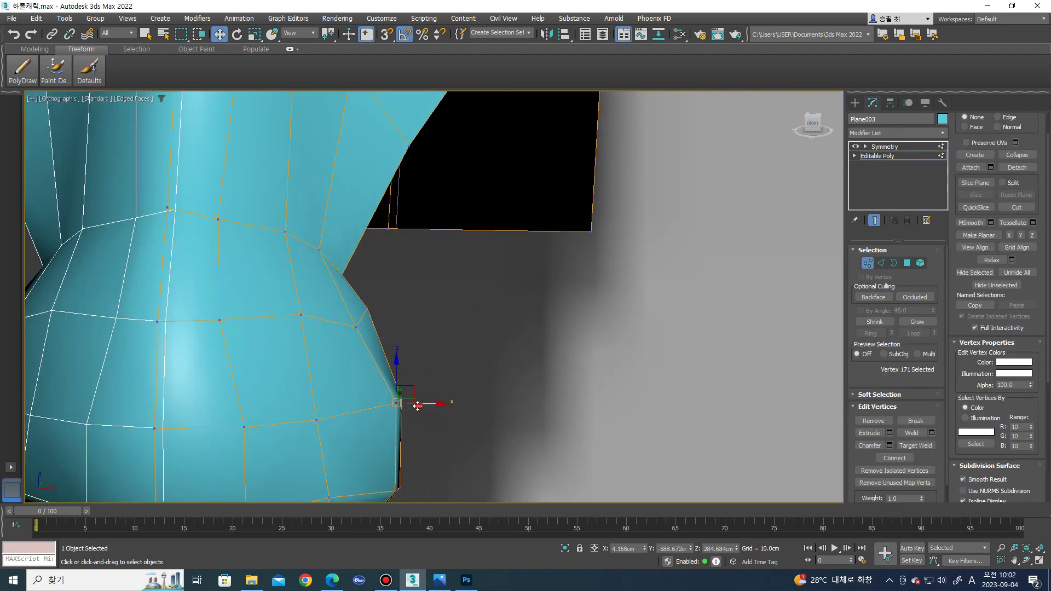
mouse_move(405, 403)
alt+middle_down()
mouse_move(436, 392)
mouse_move(417, 427)
alt+middle_up()
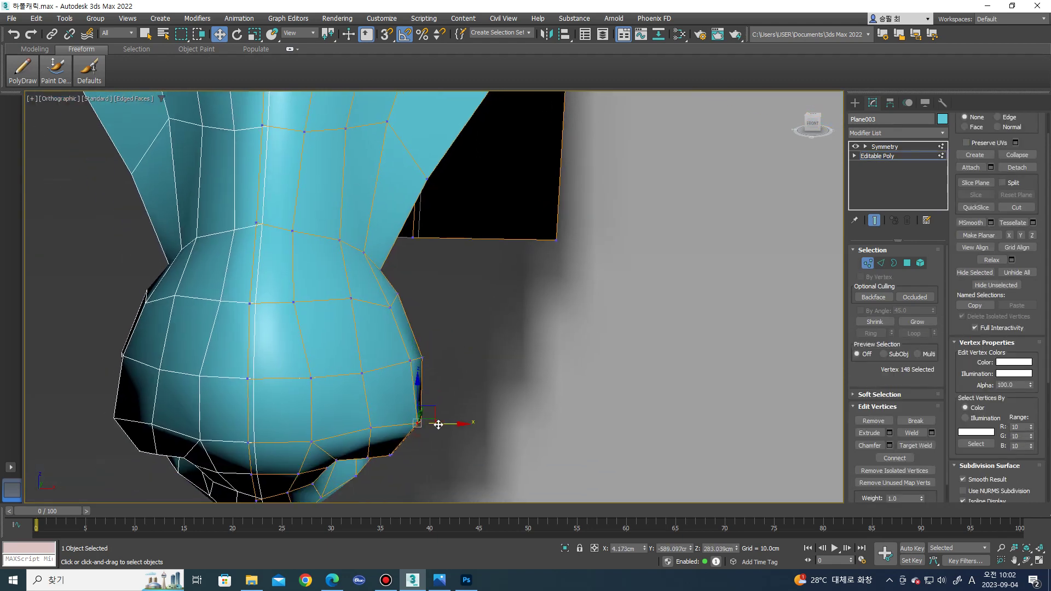
drag(439, 424, 427, 426)
- Frame the face in front view and pick the thin polygon on the nose's side
key(f)
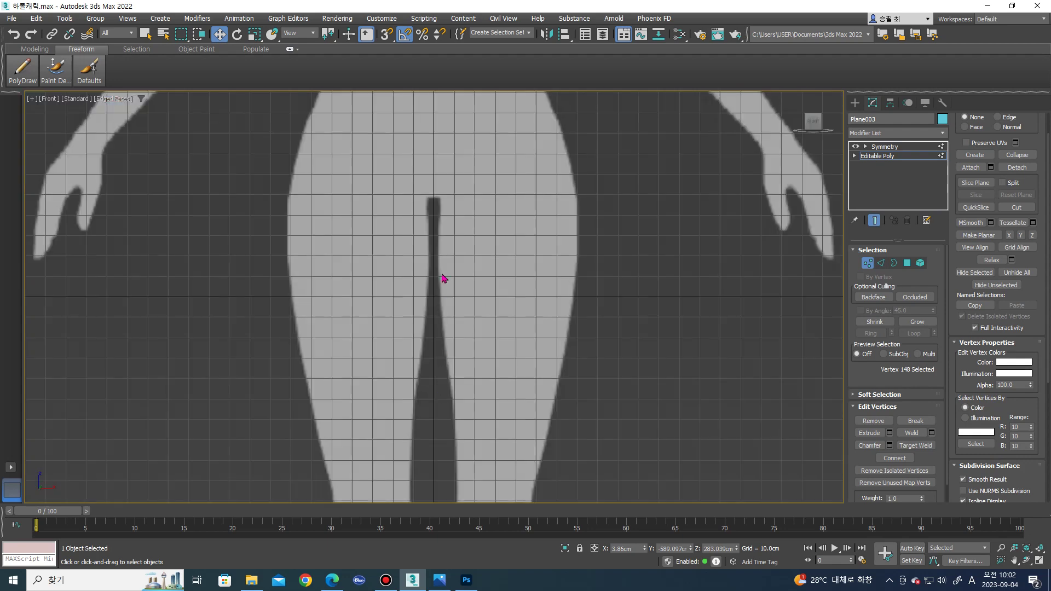
scroll(440, 150, up, 3)
middle_drag(440, 150, 439, 244)
scroll(440, 235, up, 5)
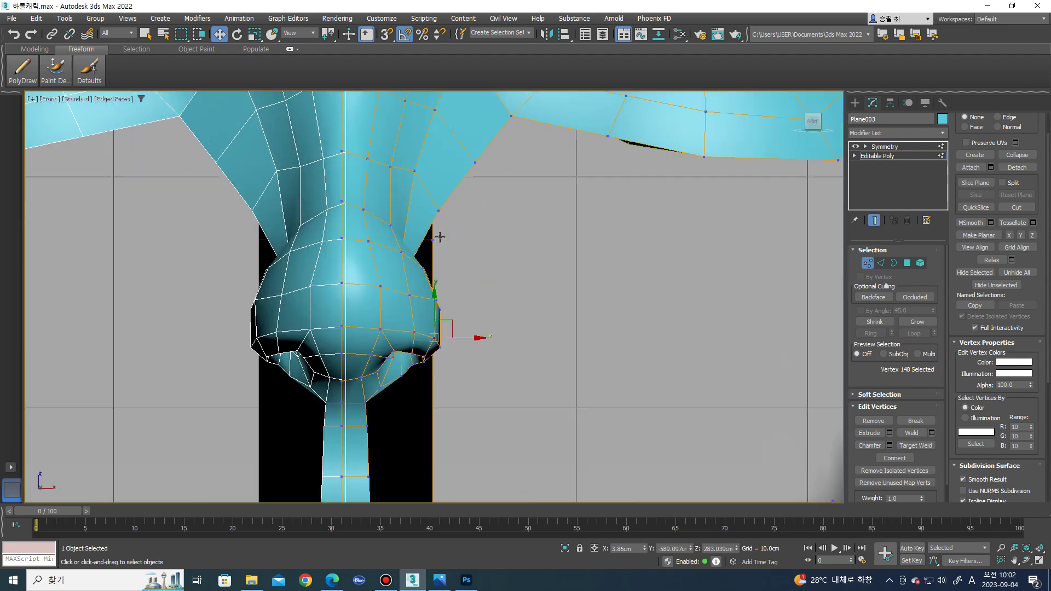
scroll(439, 313, up, 2)
key(2)
key(4)
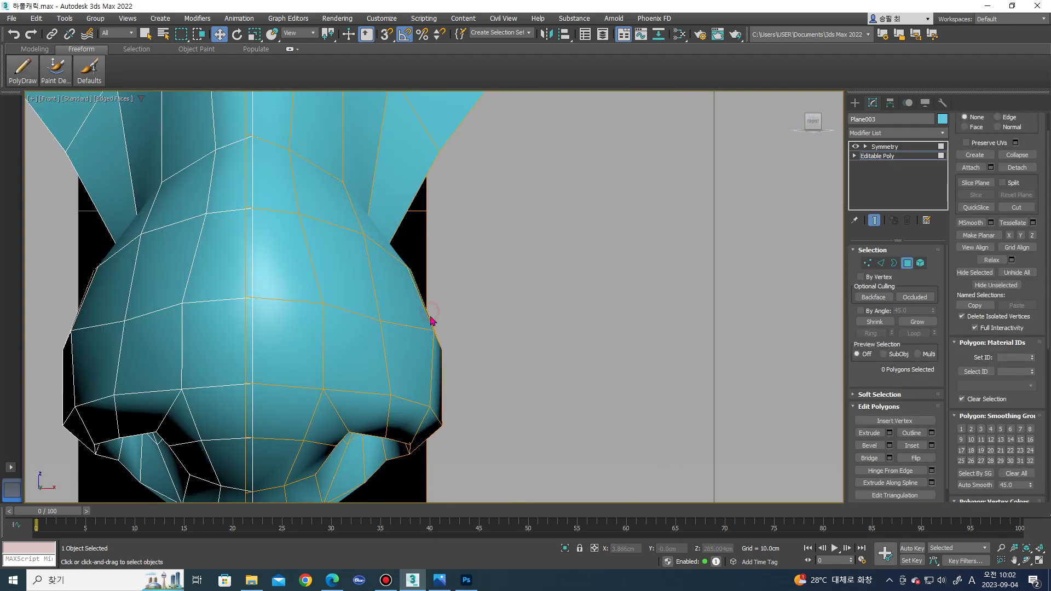
click(434, 318)
alt+middle_drag(444, 324, 418, 347)
click(447, 309)
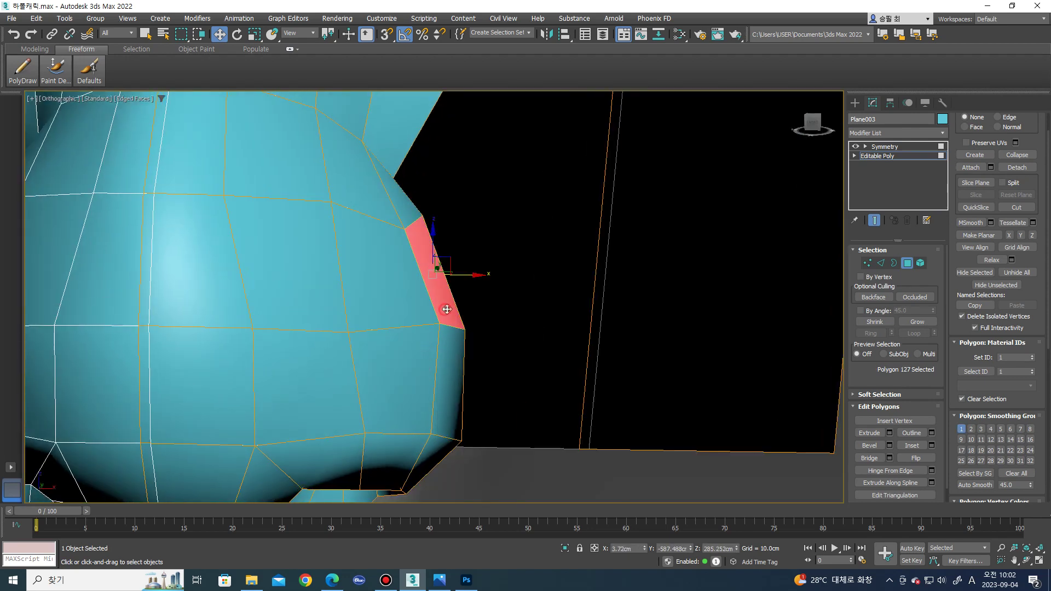
- Select three polygons along the nose's outer edge in the front view
key(f)
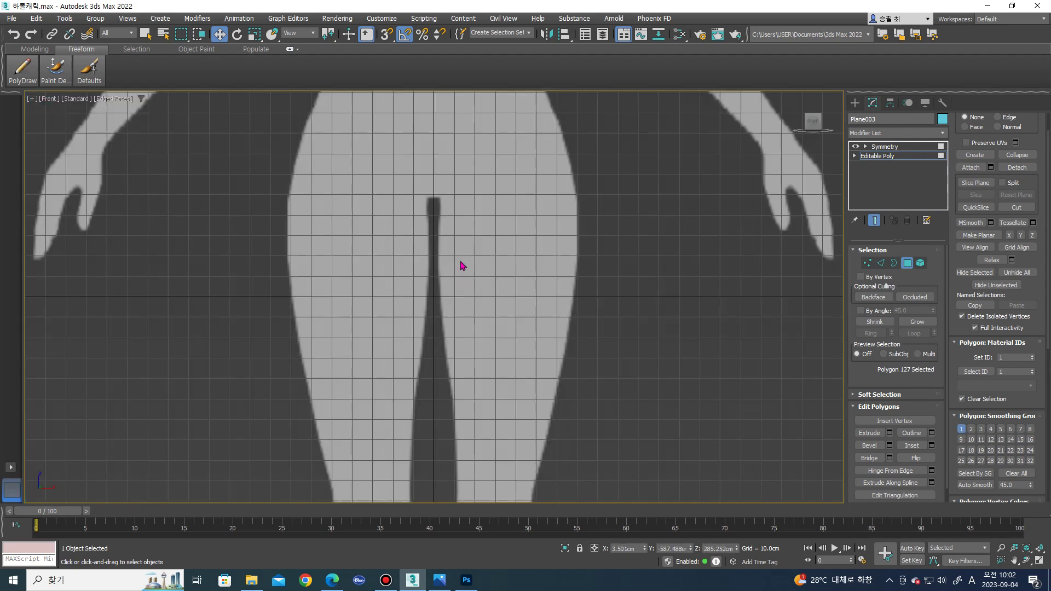
scroll(437, 333, down, 3)
scroll(410, 203, up, 4)
scroll(394, 253, up, 3)
scroll(395, 317, up, 3)
scroll(394, 341, up, 2)
click(381, 333)
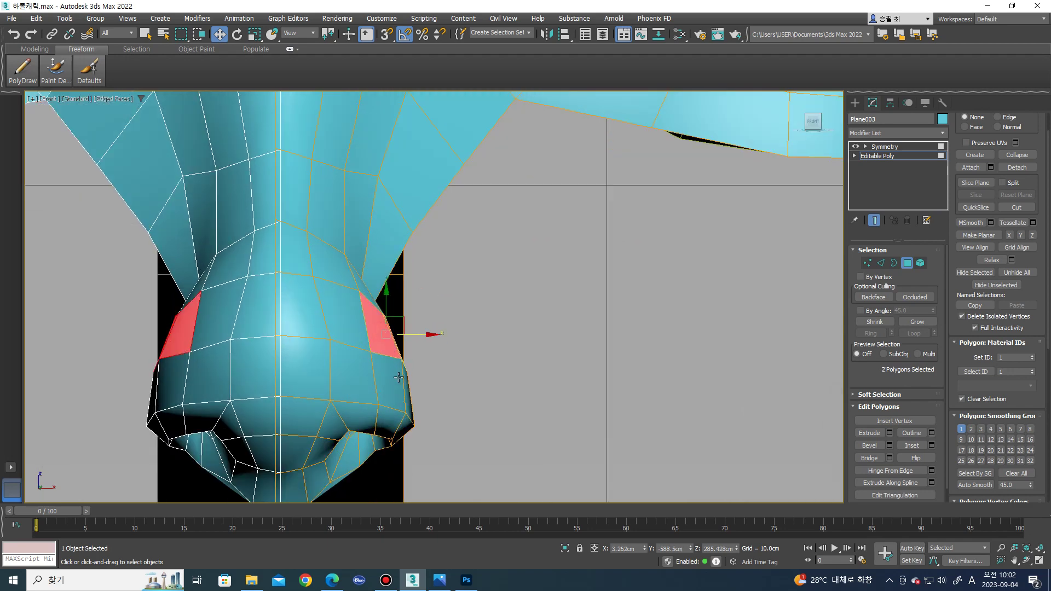
ctrl+click(398, 378)
ctrl+click(409, 387)
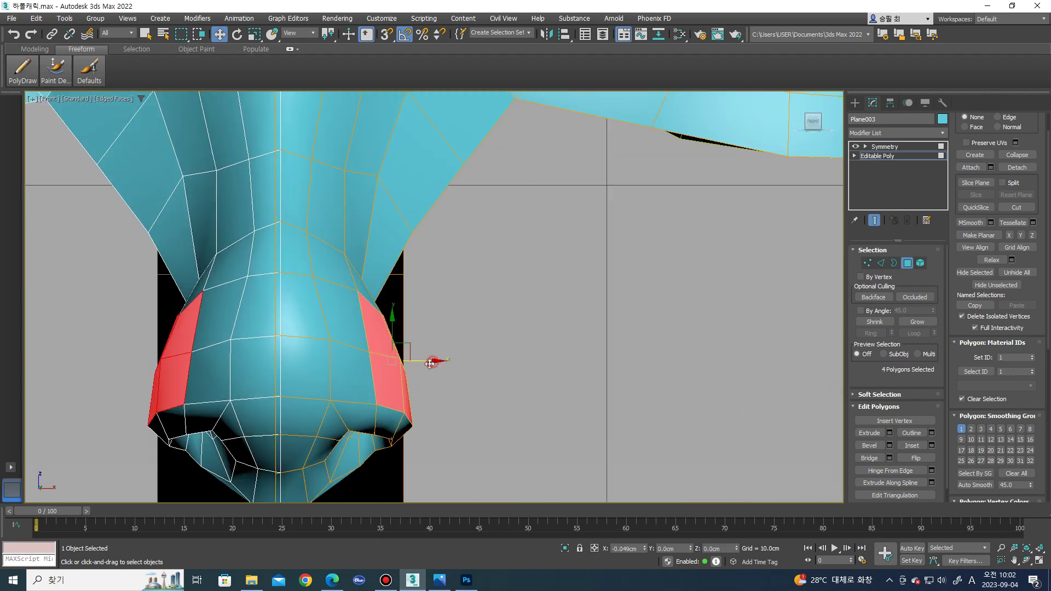
middle_drag(422, 336, 426, 364)
scroll(422, 328, up, 2)
- Pull the nose's outer-edge vertex inward toward the centre line and inspect the result
key(1)
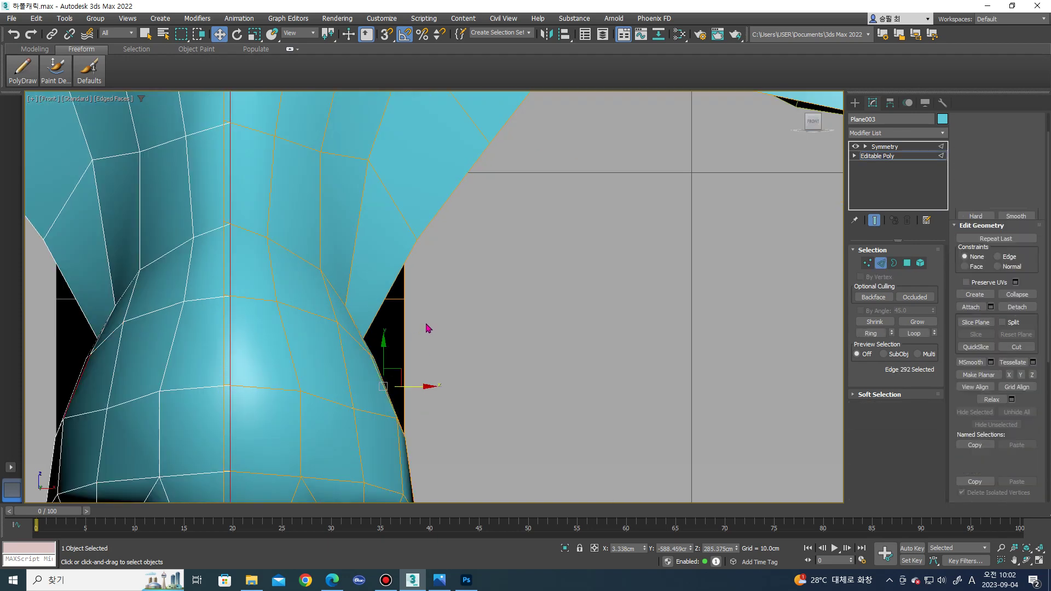
click(369, 360)
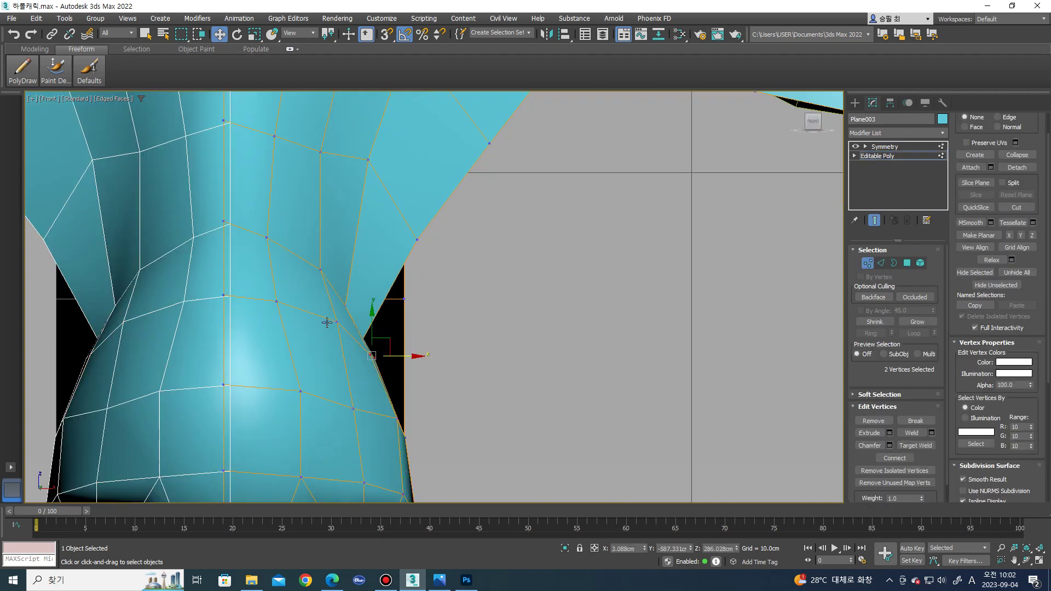
drag(392, 347, 375, 348)
scroll(383, 348, down, 3)
scroll(372, 307, up, 3)
scroll(401, 319, down, 3)
scroll(384, 345, up, 3)
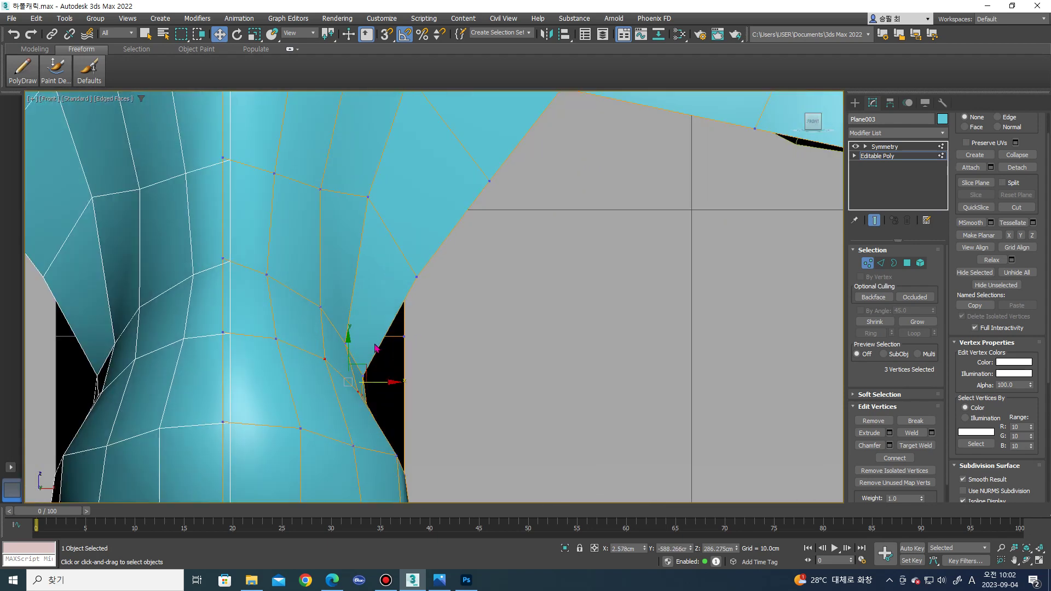
scroll(361, 373, up, 3)
alt+middle_drag(356, 383, 338, 367)
scroll(383, 383, down, 1)
scroll(418, 387, down, 3)
mouse_move(418, 387)
alt+middle_down()
mouse_move(461, 411)
mouse_move(438, 378)
mouse_move(442, 437)
mouse_move(500, 425)
mouse_move(468, 439)
alt+middle_up()
scroll(431, 400, up, 3)
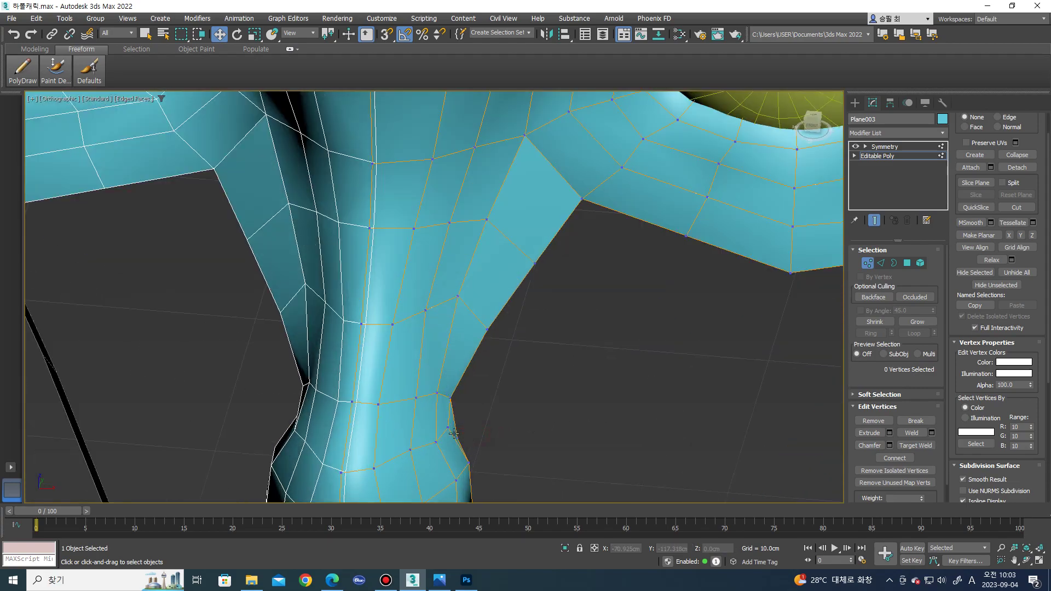
mouse_move(475, 429)
alt+middle_down()
mouse_move(341, 364)
mouse_move(433, 419)
mouse_move(485, 420)
mouse_move(476, 425)
mouse_move(500, 413)
mouse_move(439, 413)
mouse_move(471, 405)
mouse_move(464, 419)
alt+middle_up()
key(2)
scroll(464, 419, up, 3)
key(1)
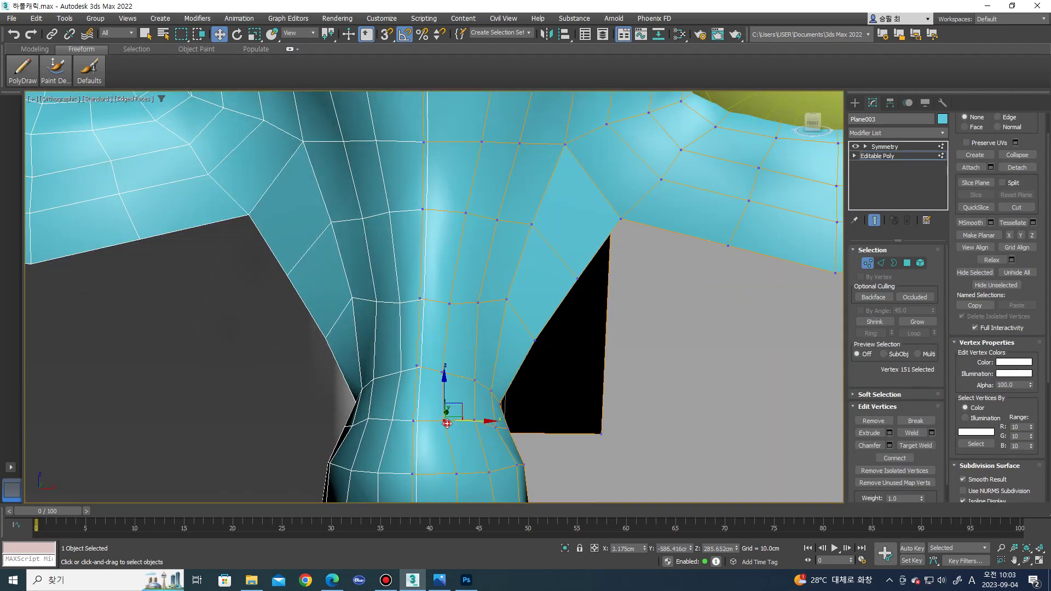
mouse_move(458, 416)
alt+middle_down()
mouse_move(469, 422)
mouse_move(443, 380)
mouse_move(454, 406)
mouse_move(451, 312)
alt+middle_up()
scroll(455, 406, up, 3)
key(2)
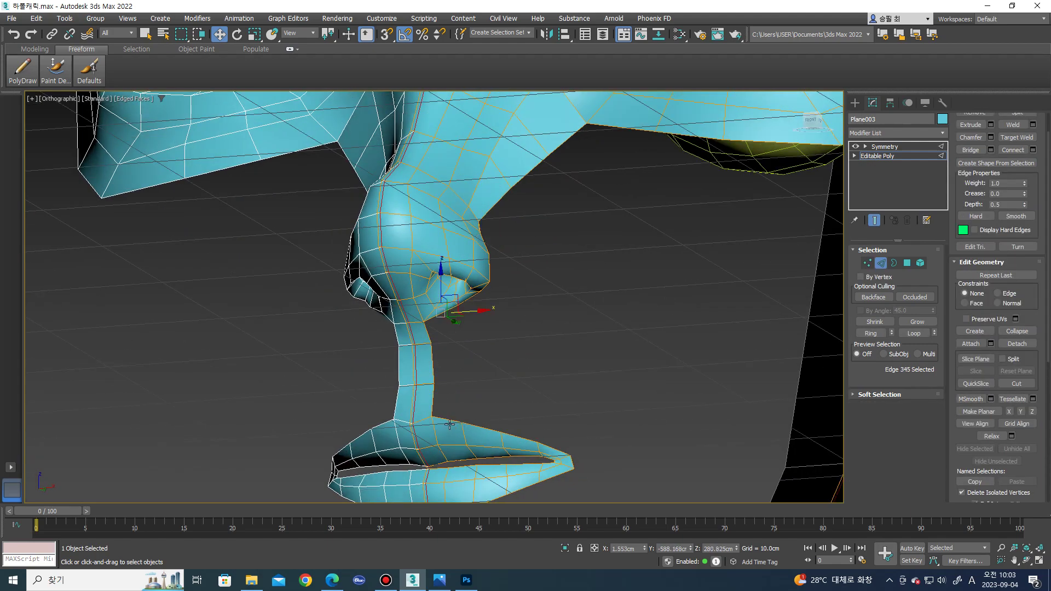
click(449, 424)
mouse_move(450, 424)
alt+middle_down()
mouse_move(478, 356)
mouse_move(846, 211)
alt+middle_up()
click(972, 150)
mouse_move(553, 337)
alt+middle_down()
mouse_move(505, 360)
mouse_move(511, 365)
mouse_move(477, 298)
alt+middle_up()
click(475, 295)
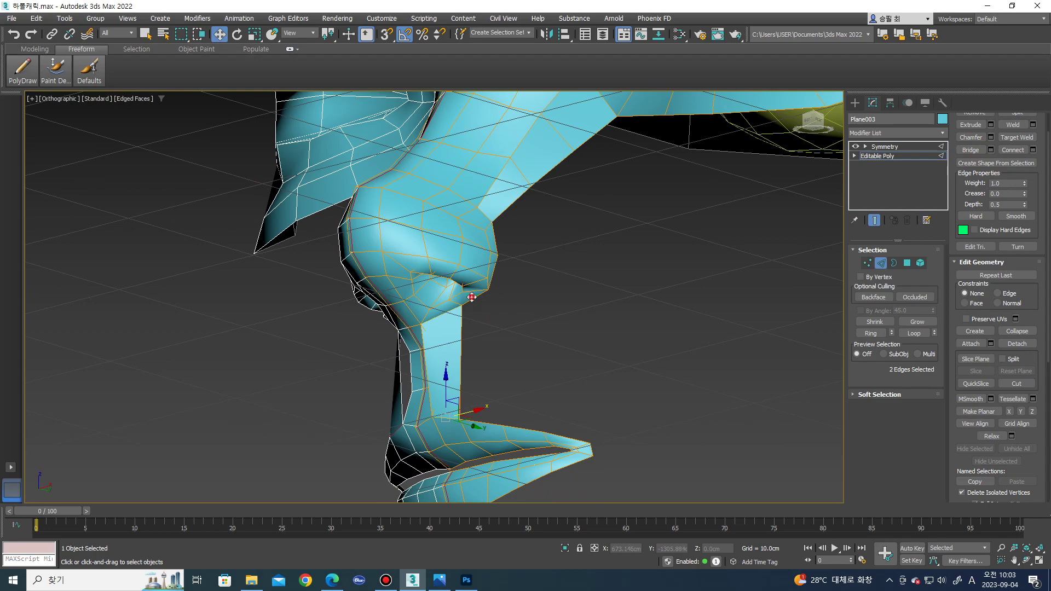
alt+middle_drag(511, 414, 894, 308)
mouse_move(485, 378)
alt+middle_down()
mouse_move(486, 294)
mouse_move(508, 336)
mouse_move(453, 332)
mouse_move(477, 329)
alt+middle_up()
click(486, 295)
ctrl+click(474, 328)
mouse_move(480, 329)
alt+middle_down()
mouse_move(418, 329)
mouse_move(469, 235)
mouse_move(504, 244)
alt+middle_up()
scroll(468, 236, up, 3)
key(1)
click(503, 280)
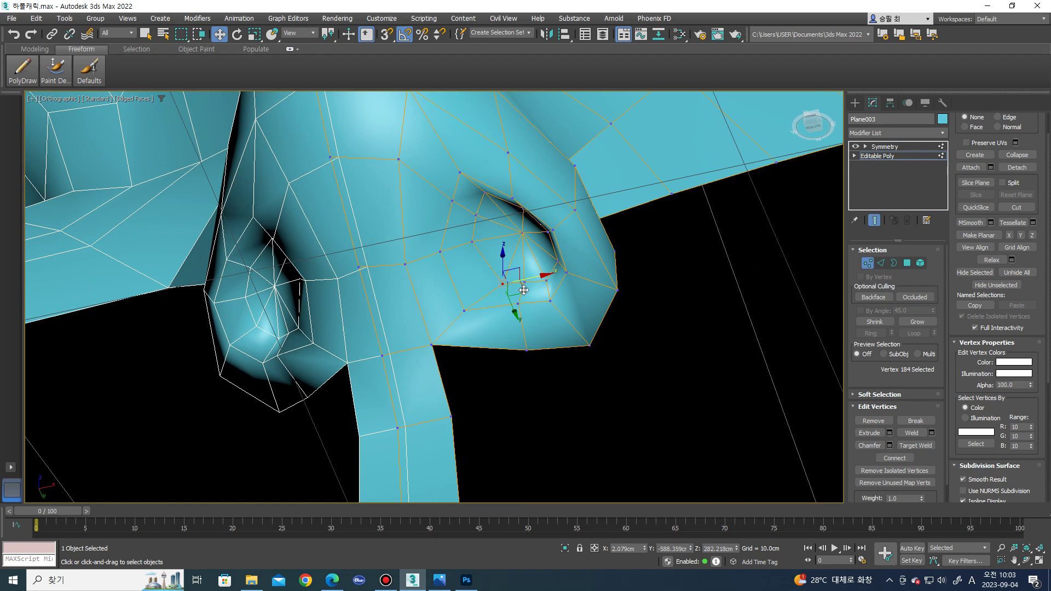
- Connect the ring of edges below the nostril with one new edge loop
key(2)
click(482, 345)
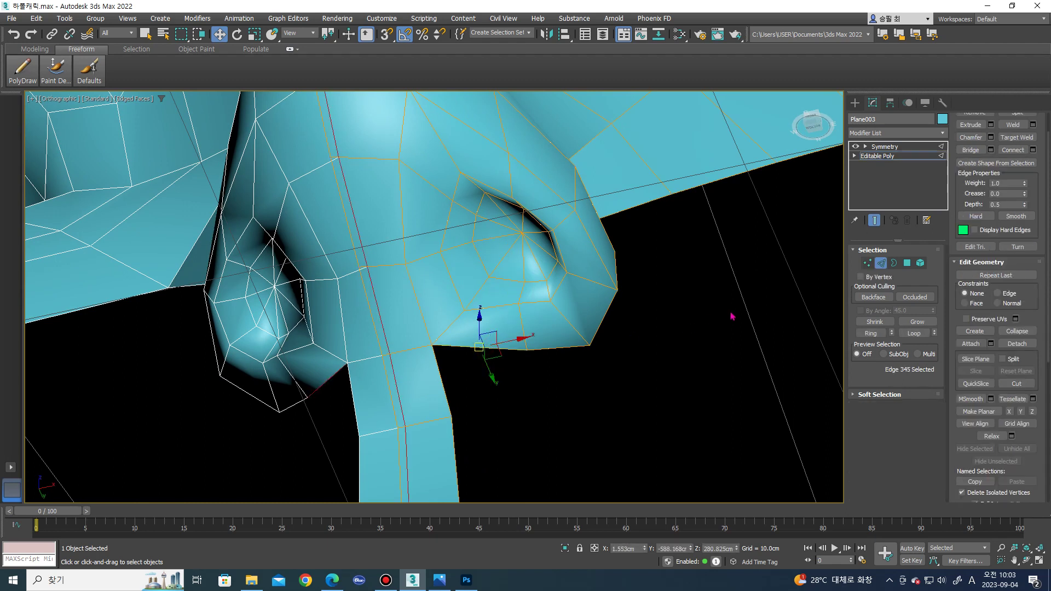
click(869, 334)
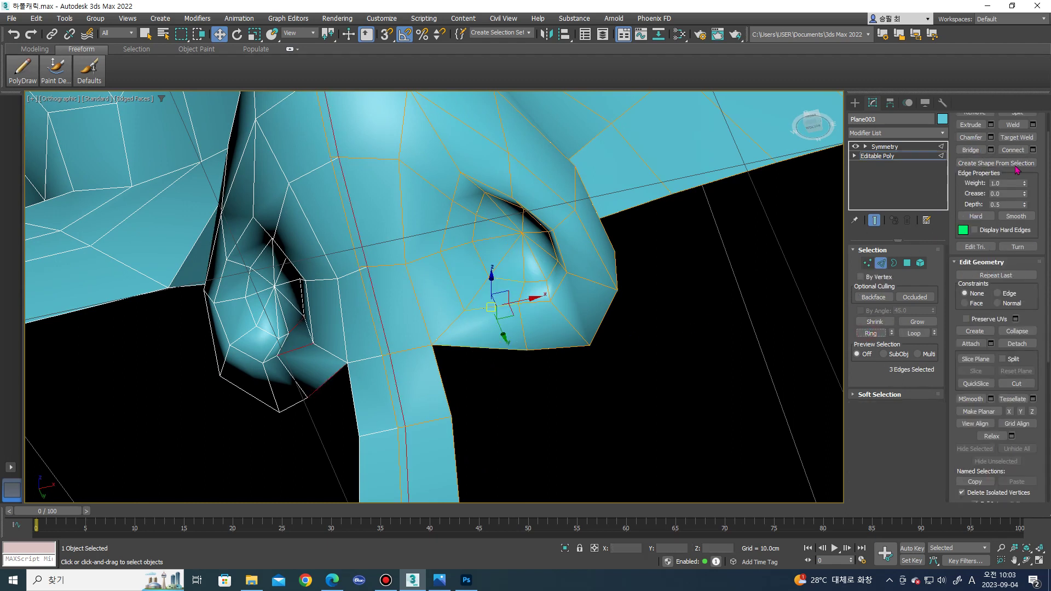
click(1034, 150)
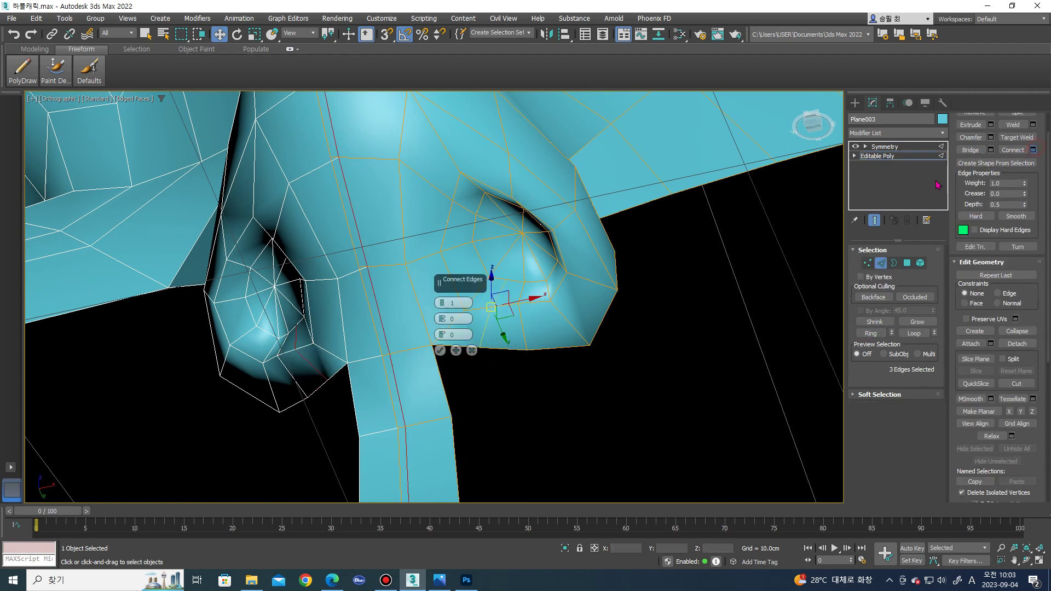
click(440, 351)
key(2)
mouse_move(500, 301)
alt+middle_down()
mouse_move(493, 263)
mouse_move(522, 328)
alt+middle_up()
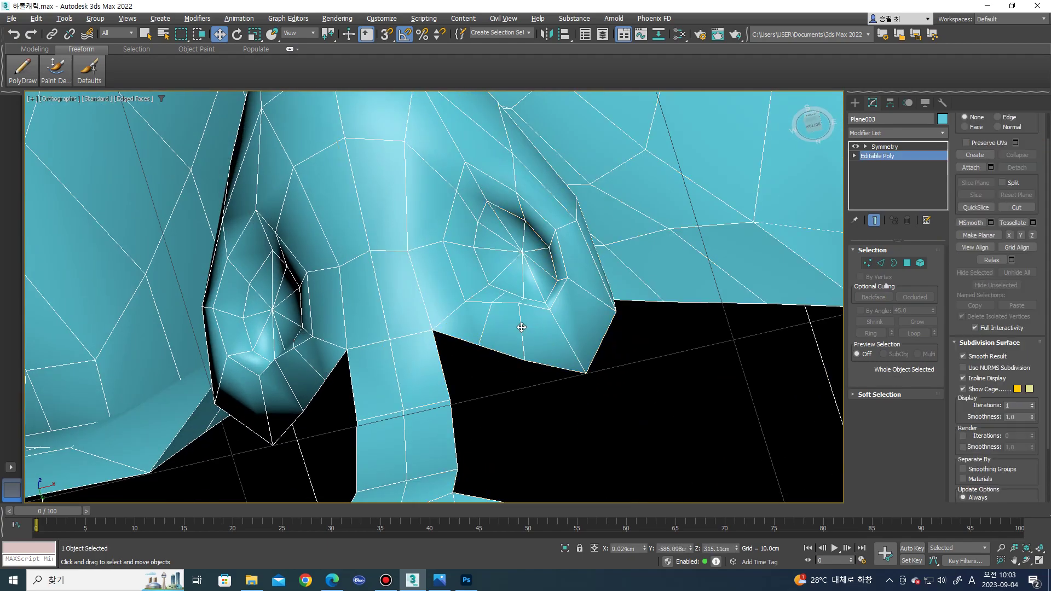
- View the full mirrored head at the Symmetry level, then return to the Editable Poly base
click(885, 146)
middle_drag(520, 394, 674, 330)
scroll(577, 376, down, 10)
scroll(673, 331, up, 5)
click(883, 155)
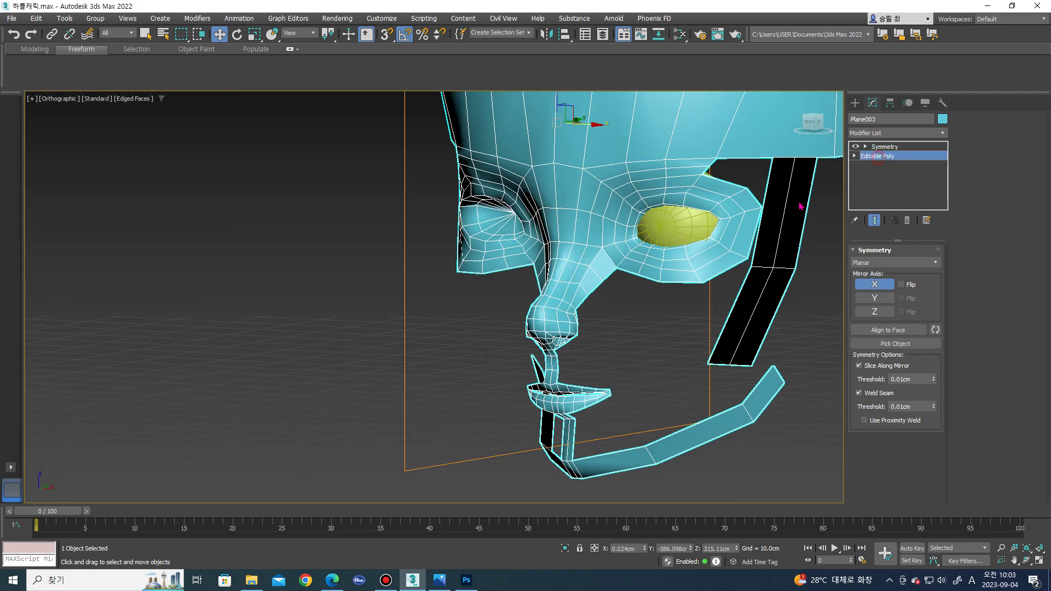
- Bridge two edges under the nose tip with a new polygon
key(2)
scroll(528, 366, up, 3)
scroll(528, 366, up, 2)
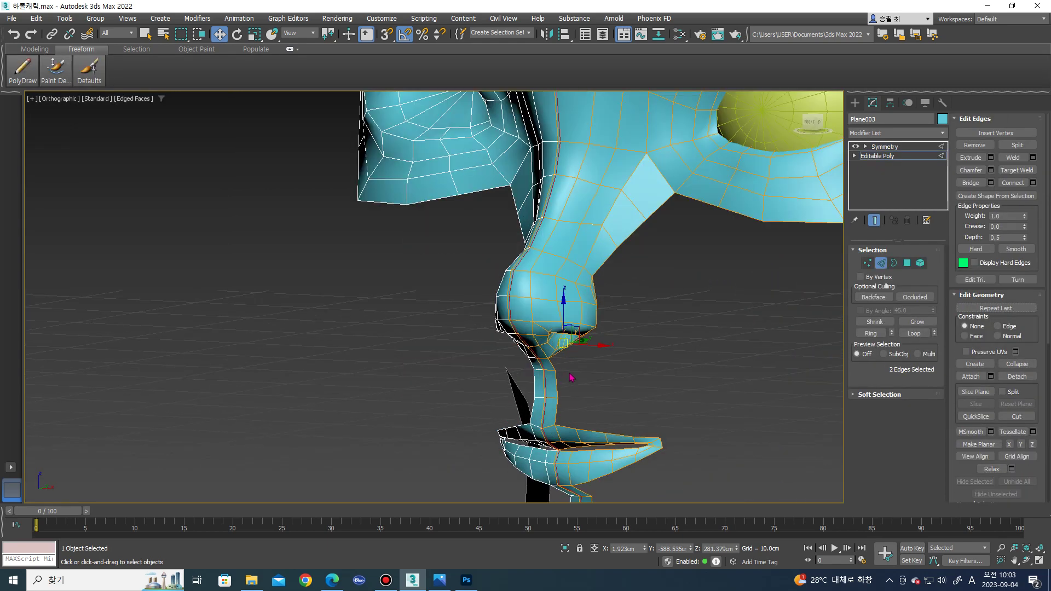
scroll(585, 353, up, 2)
scroll(577, 344, up, 2)
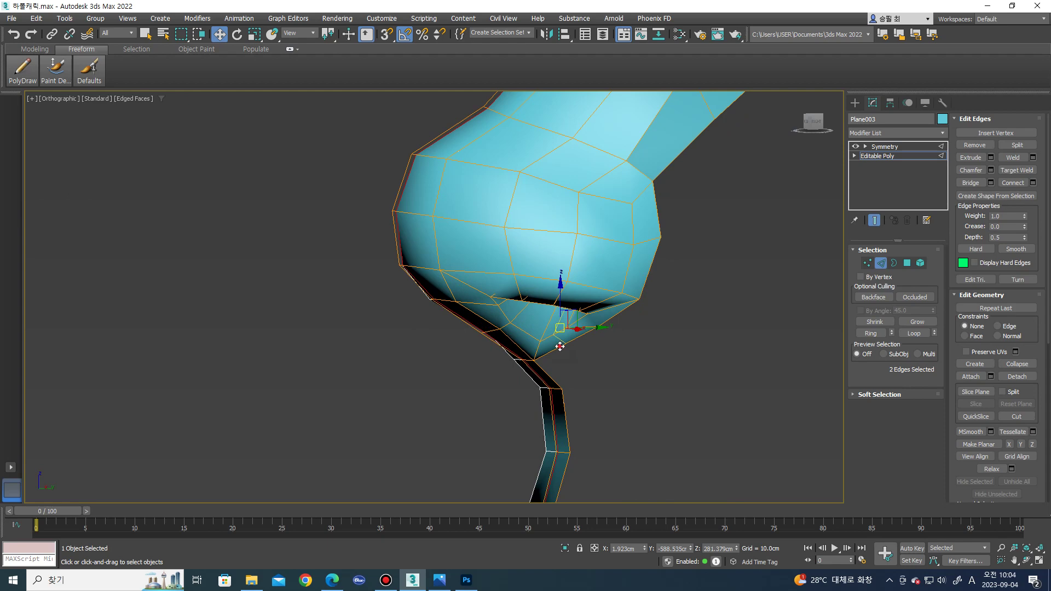
click(560, 347)
alt+middle_drag(560, 347, 556, 461)
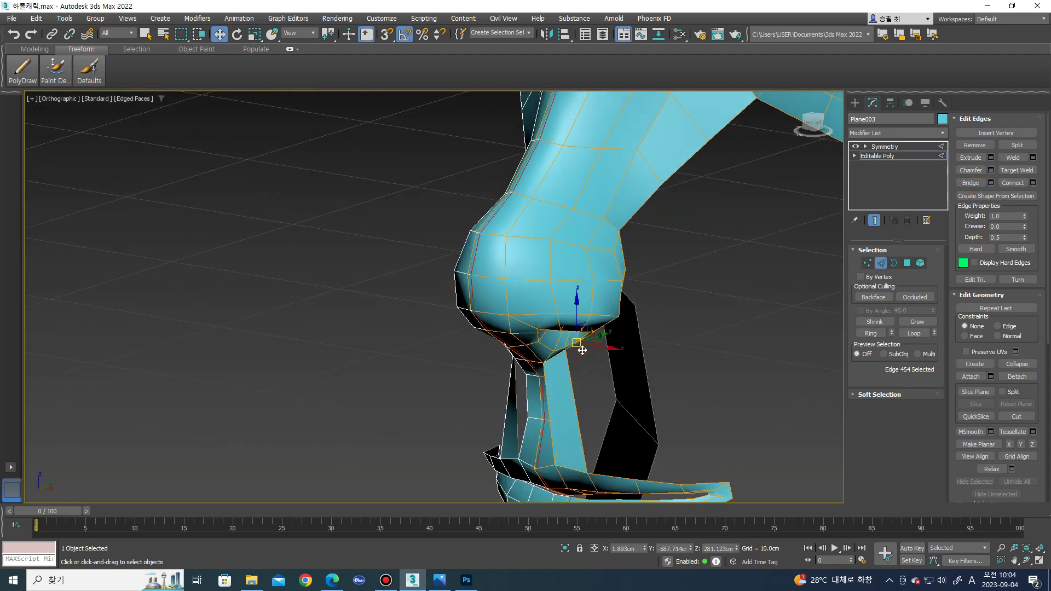
alt+middle_drag(582, 350, 611, 449)
click(608, 476)
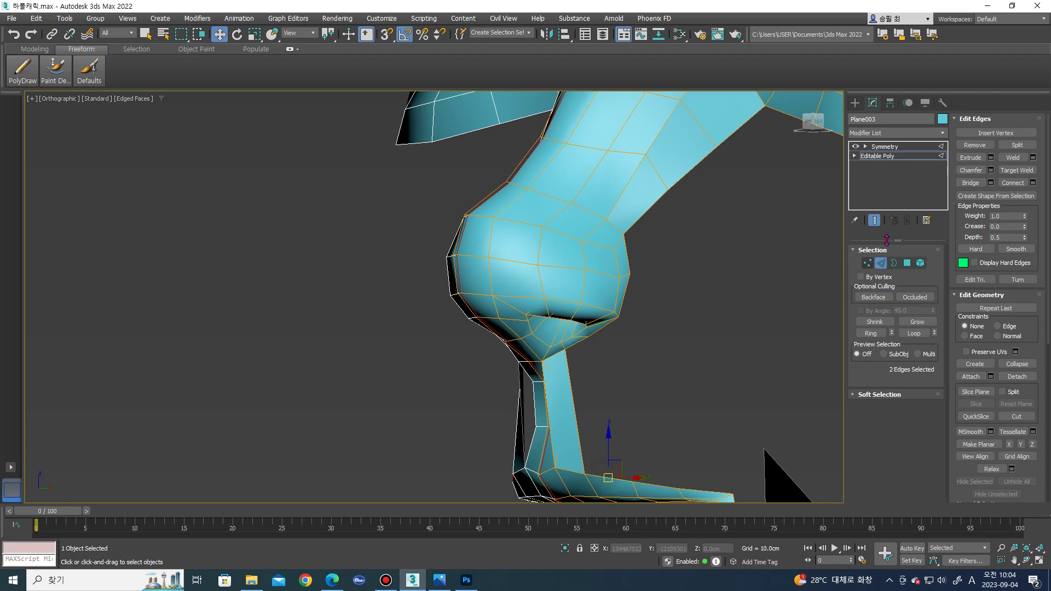
click(970, 184)
- Bridge a second edge pair under the nose with another polygon
click(608, 325)
click(656, 486)
click(972, 185)
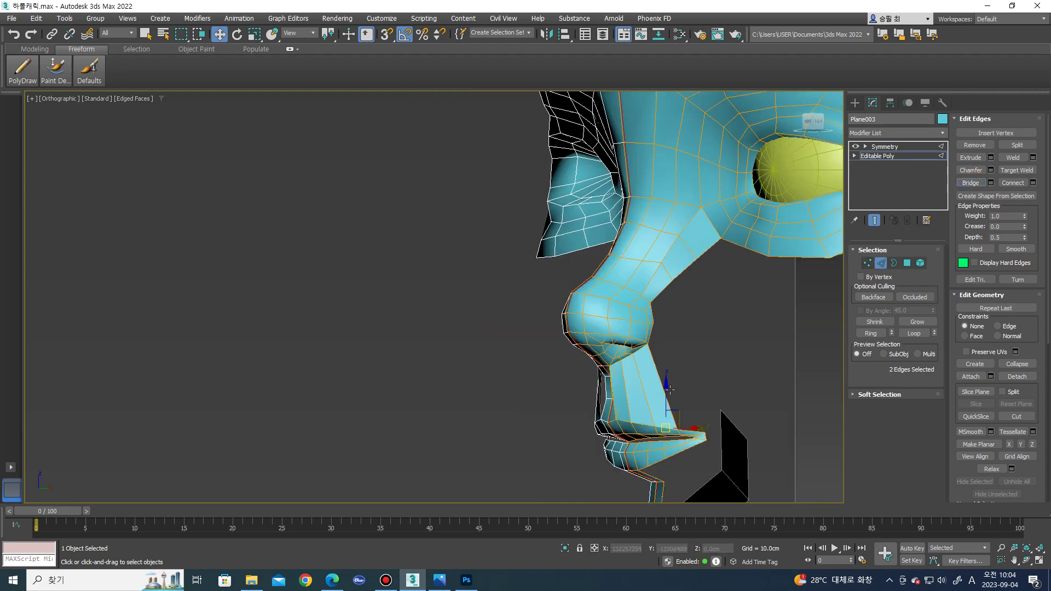
scroll(602, 372, down, 5)
scroll(602, 372, up, 3)
mouse_move(604, 372)
alt+middle_down()
mouse_move(477, 369)
mouse_move(857, 240)
alt+middle_up()
- Connect the edge ring on the strip above the lip with two new loops
click(459, 365)
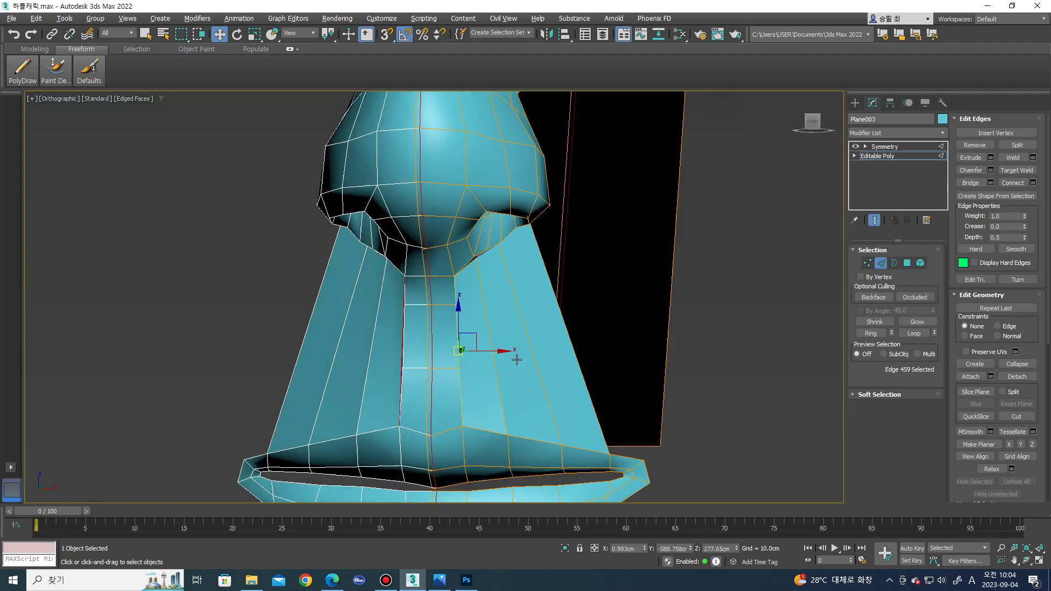
click(870, 334)
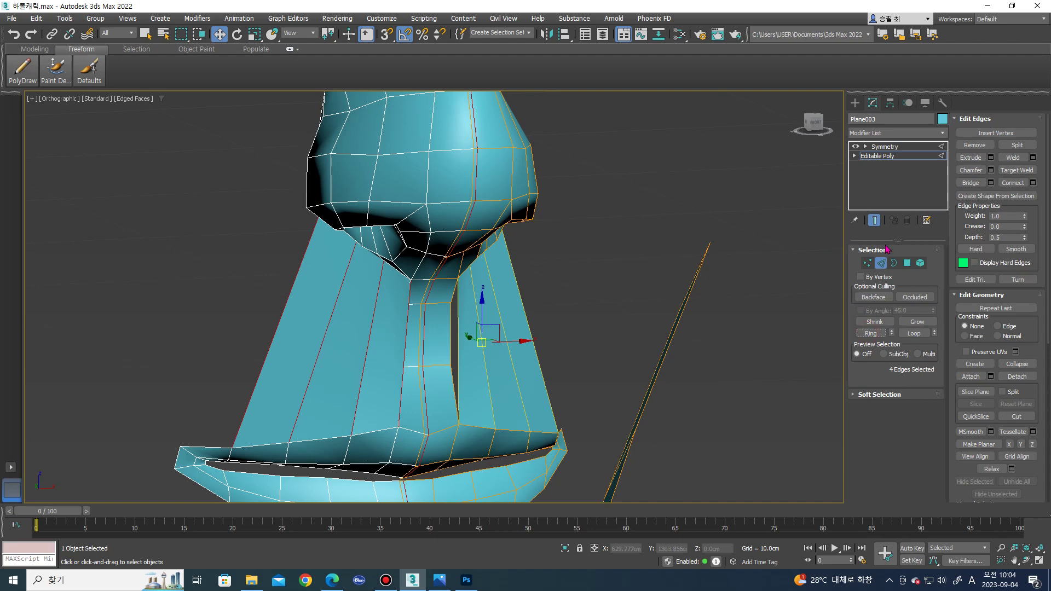
click(1033, 183)
drag(443, 303, 443, 298)
click(440, 351)
alt+middle_drag(441, 351, 434, 300)
scroll(434, 299, up, 3)
- Weld two vertex pairs below the nose into single vertices
key(1)
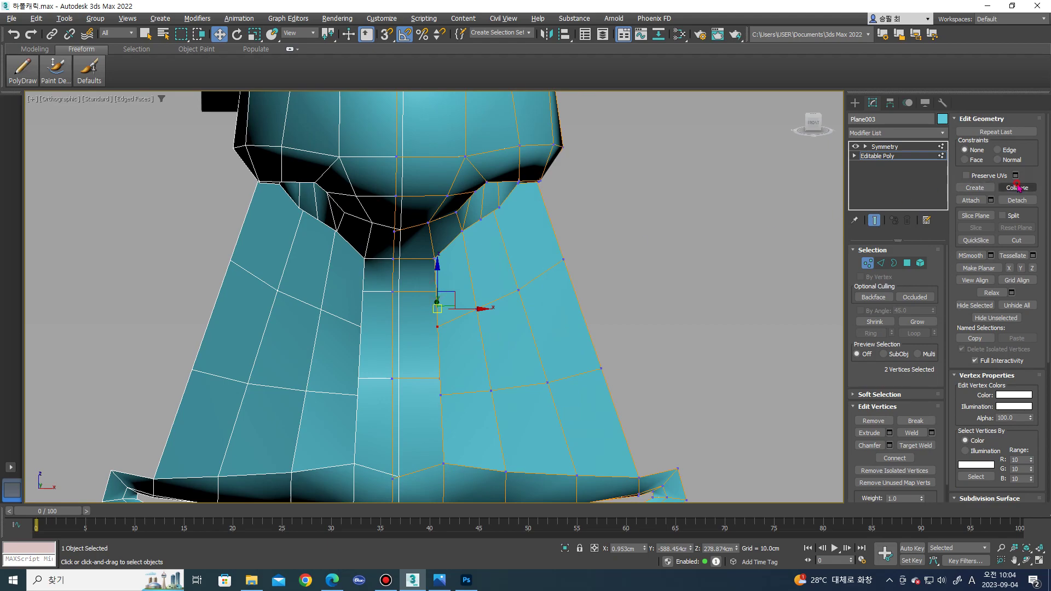
click(1017, 188)
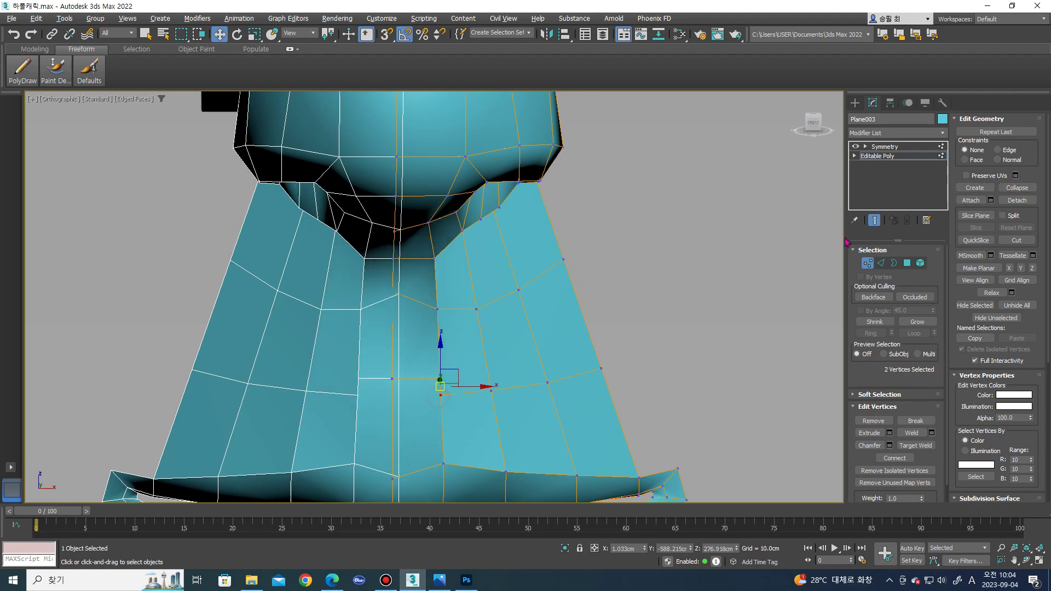
click(1008, 191)
mouse_move(651, 301)
alt+middle_down()
mouse_move(547, 328)
mouse_move(441, 339)
mouse_move(454, 328)
mouse_move(430, 322)
mouse_move(475, 324)
mouse_move(523, 227)
alt+middle_up()
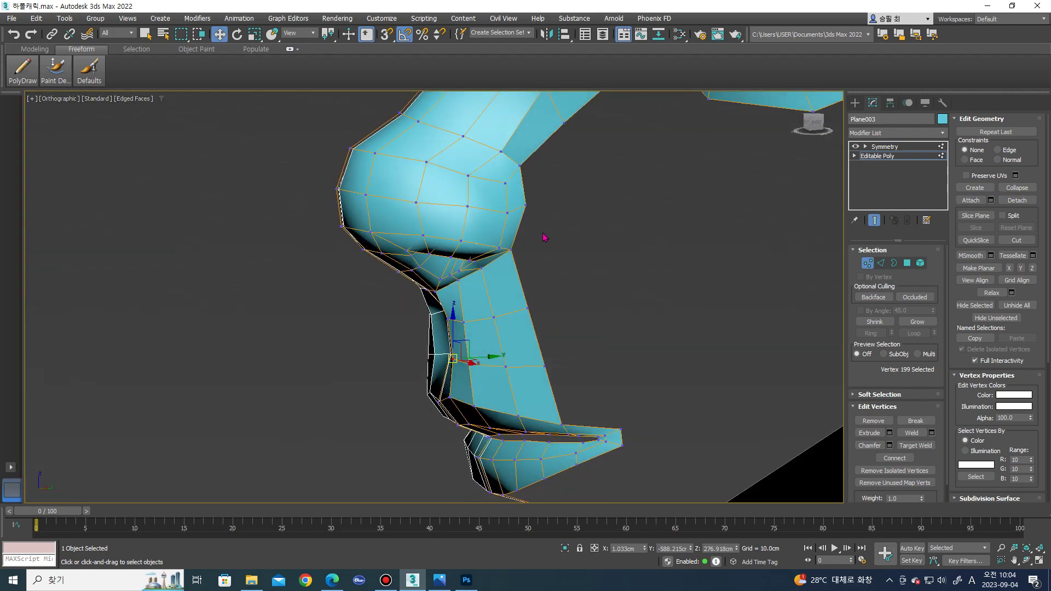
- Select the edge ring across the cheek strip and preview a Connect (Ctrl+Shift+E)
key(2)
click(523, 228)
middle_drag(536, 290, 474, 251)
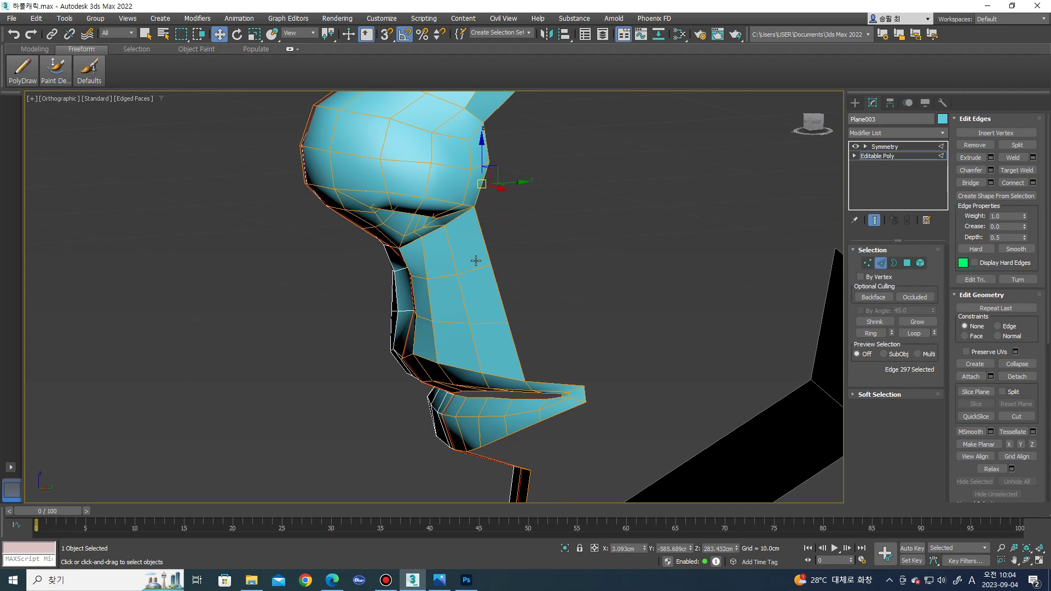
click(553, 385)
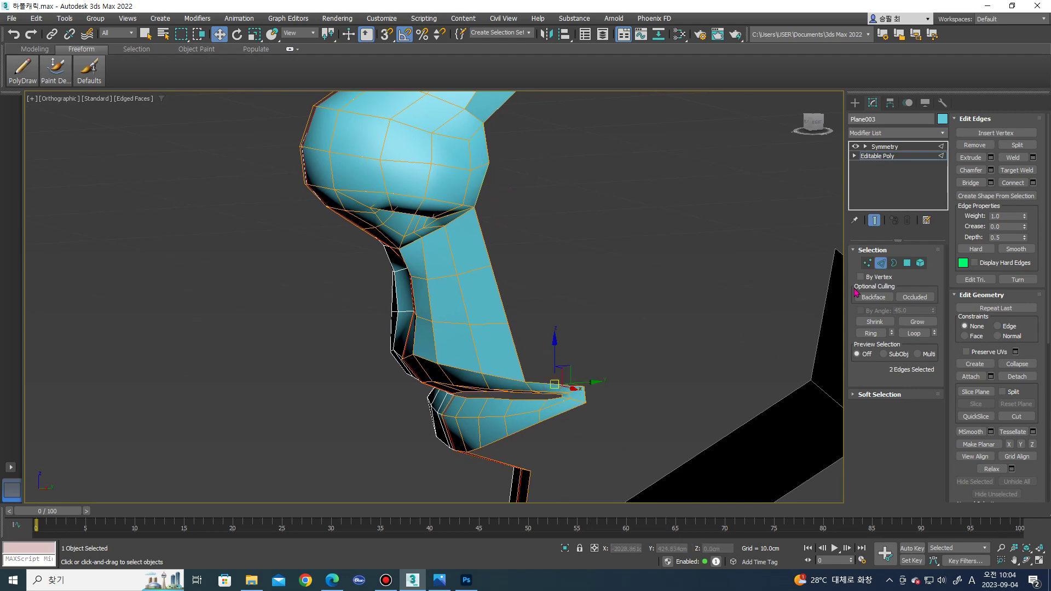
mouse_move(721, 242)
alt+middle_down()
mouse_move(636, 239)
mouse_move(523, 293)
alt+middle_up()
click(536, 282)
click(867, 332)
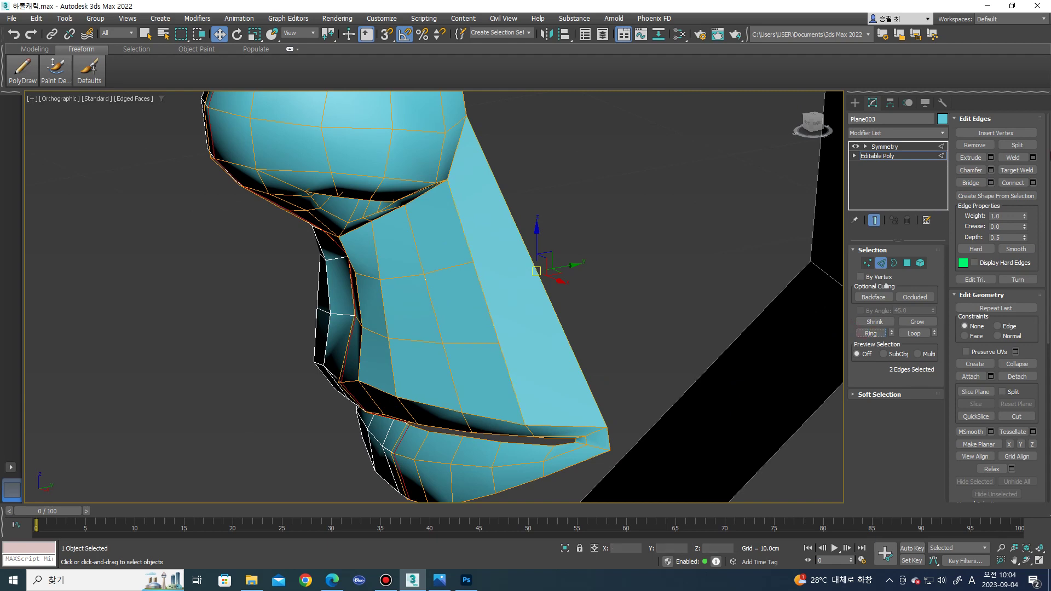
key(ctrl+shift+e)
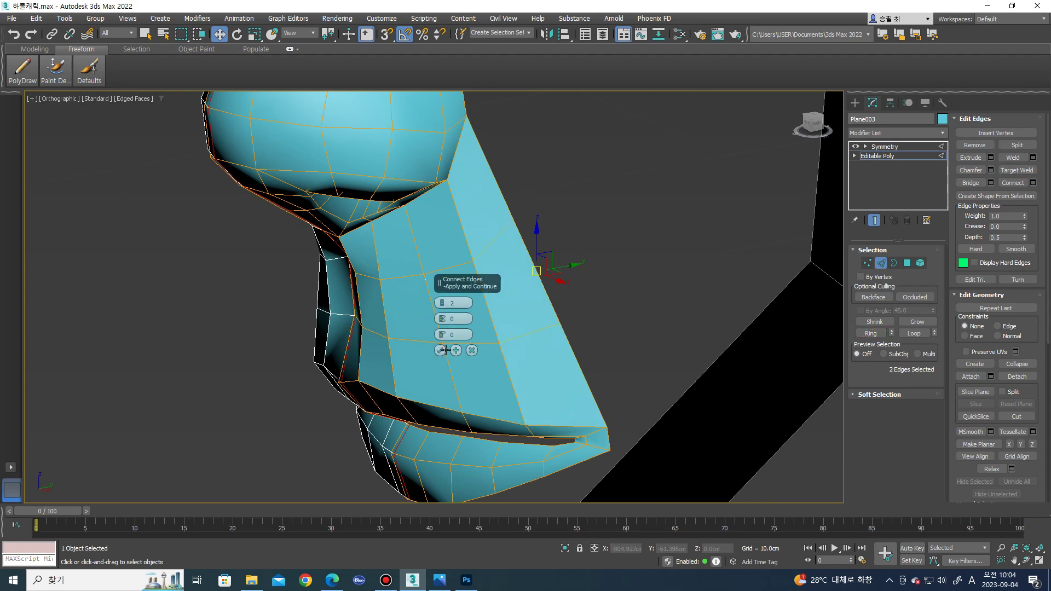
- Apply the two new cheek edge loops and select a vertex on them
click(444, 350)
key(1)
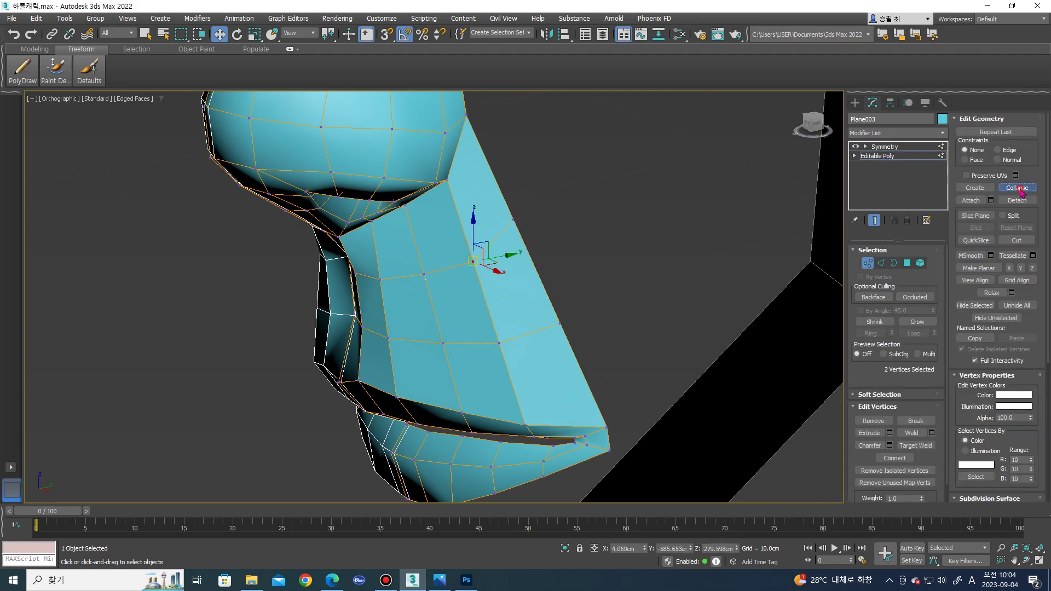
click(499, 342)
mouse_move(438, 274)
alt+middle_down()
mouse_move(429, 260)
mouse_move(500, 242)
mouse_move(462, 198)
mouse_move(469, 223)
mouse_move(468, 146)
mouse_move(491, 146)
mouse_move(502, 225)
mouse_move(475, 240)
mouse_move(465, 222)
mouse_move(476, 186)
alt+middle_up()
- Nudge the selected cheek vertex slightly into place from the front view
key(2)
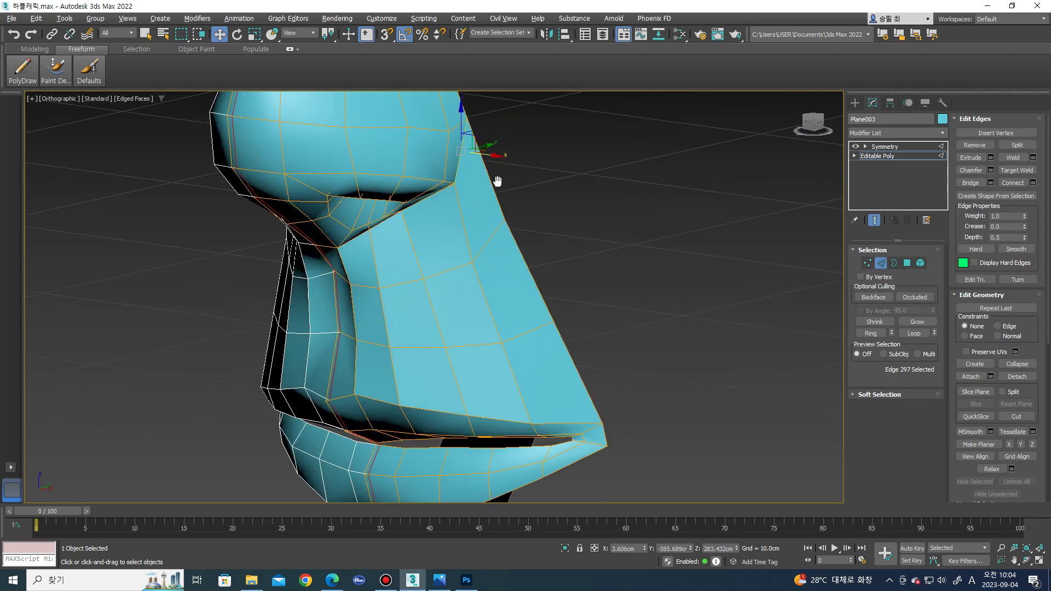
scroll(493, 181, down, 3)
scroll(482, 213, up, 3)
key(1)
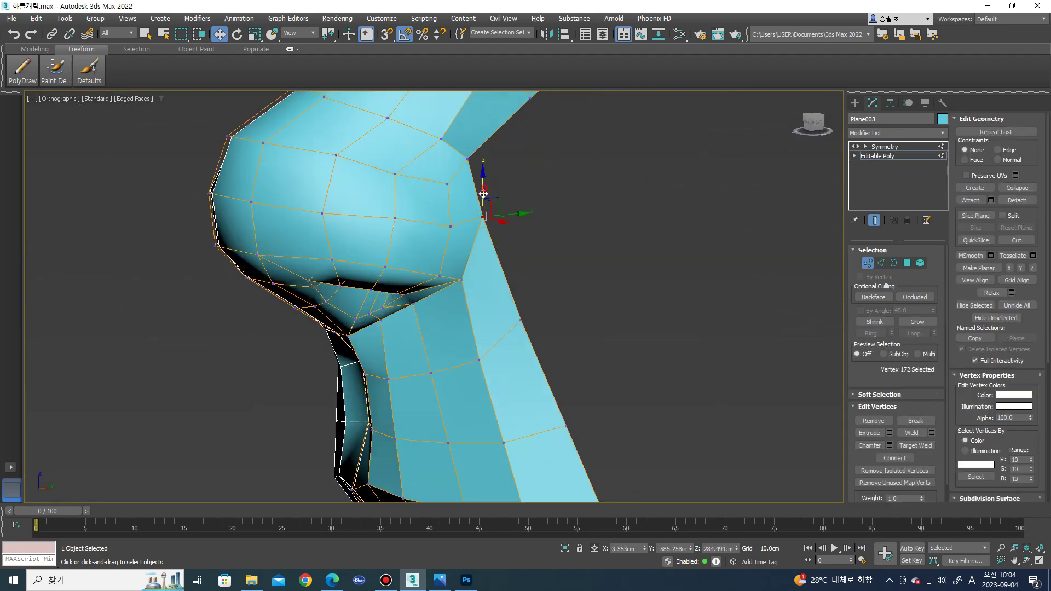
mouse_move(483, 193)
alt+middle_down()
mouse_move(499, 207)
mouse_move(481, 215)
mouse_move(480, 189)
alt+middle_up()
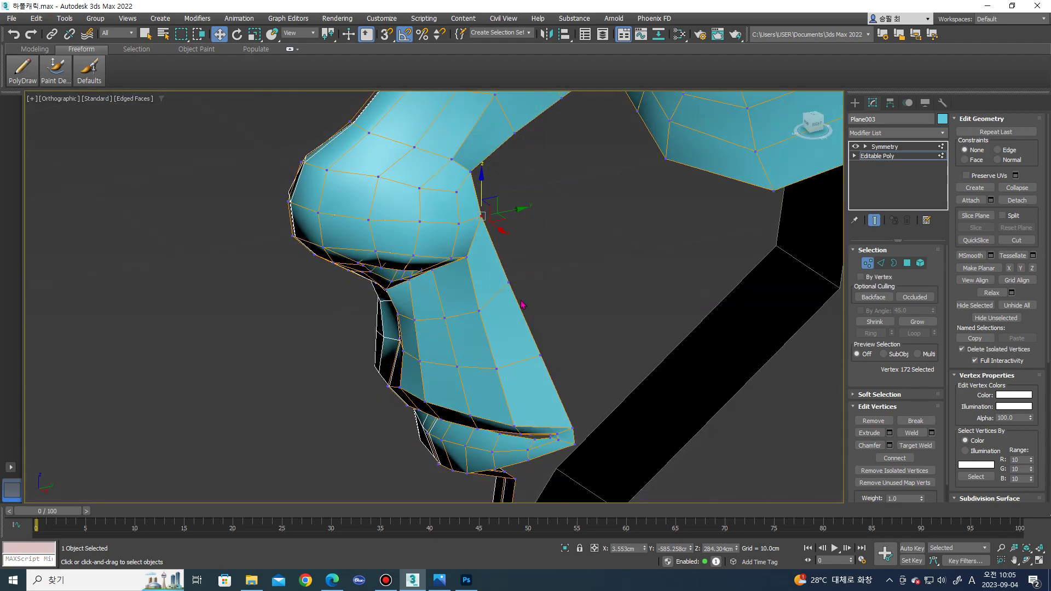
key(2)
mouse_move(511, 302)
alt+middle_down()
mouse_move(561, 321)
mouse_move(495, 315)
alt+middle_up()
scroll(495, 310, up, 3)
key(1)
drag(501, 295, 504, 289)
alt+middle_drag(504, 289, 525, 293)
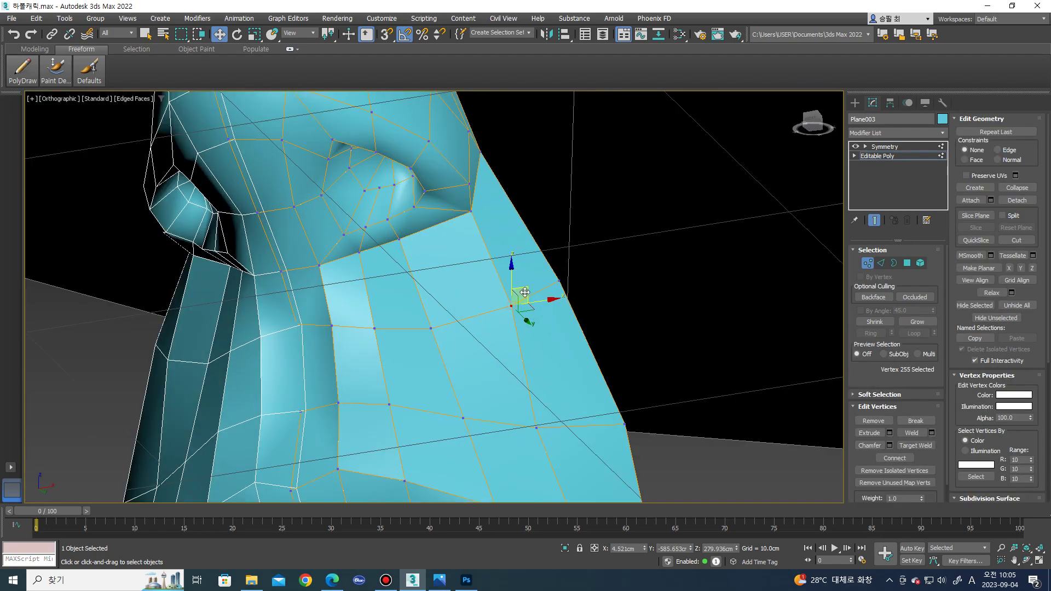
drag(545, 299, 535, 305)
mouse_move(535, 305)
alt+middle_down()
mouse_move(520, 317)
mouse_move(404, 333)
mouse_move(529, 331)
mouse_move(416, 299)
mouse_move(412, 242)
mouse_move(434, 234)
mouse_move(351, 318)
mouse_move(453, 328)
mouse_move(478, 251)
mouse_move(318, 339)
mouse_move(296, 314)
alt+middle_up()
- Push two cheek-outline vertices up and outward from the side view
key(2)
key(1)
key(2)
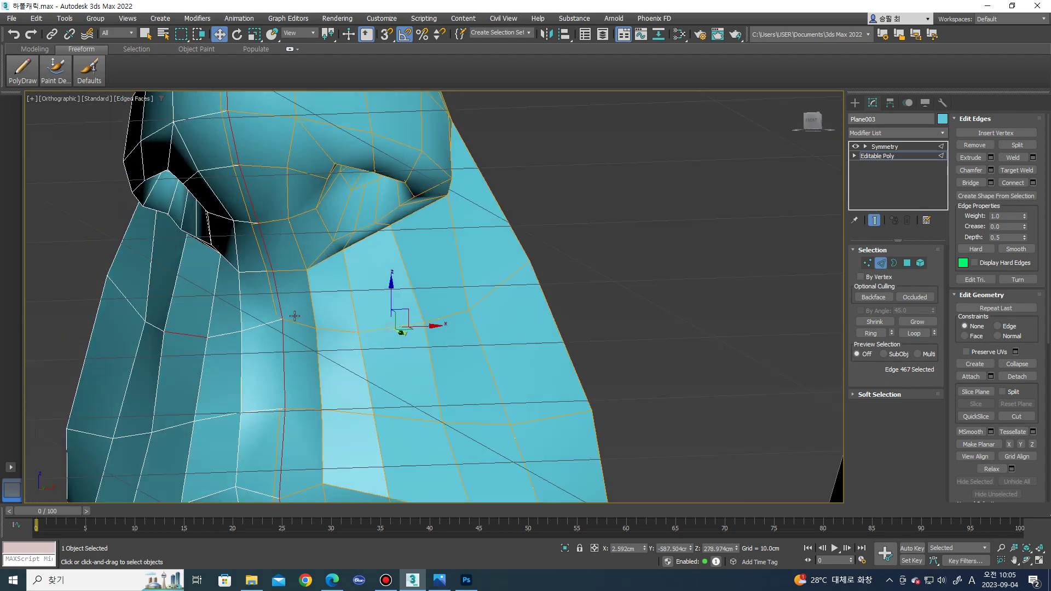
key(1)
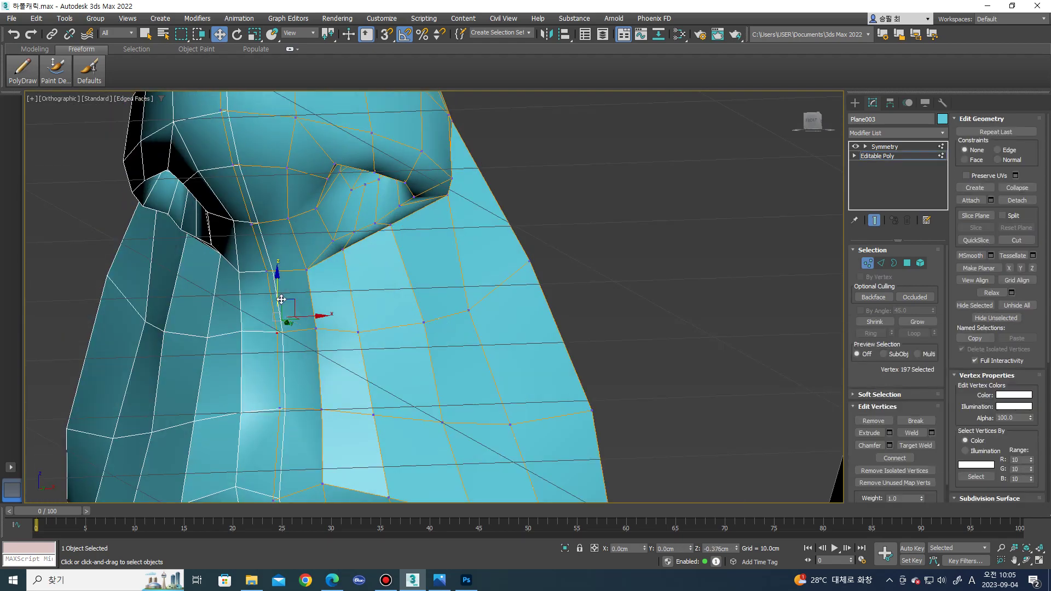
mouse_move(410, 305)
alt+middle_down()
mouse_move(399, 333)
mouse_move(414, 355)
mouse_move(452, 334)
alt+middle_up()
click(419, 342)
drag(456, 334, 456, 334)
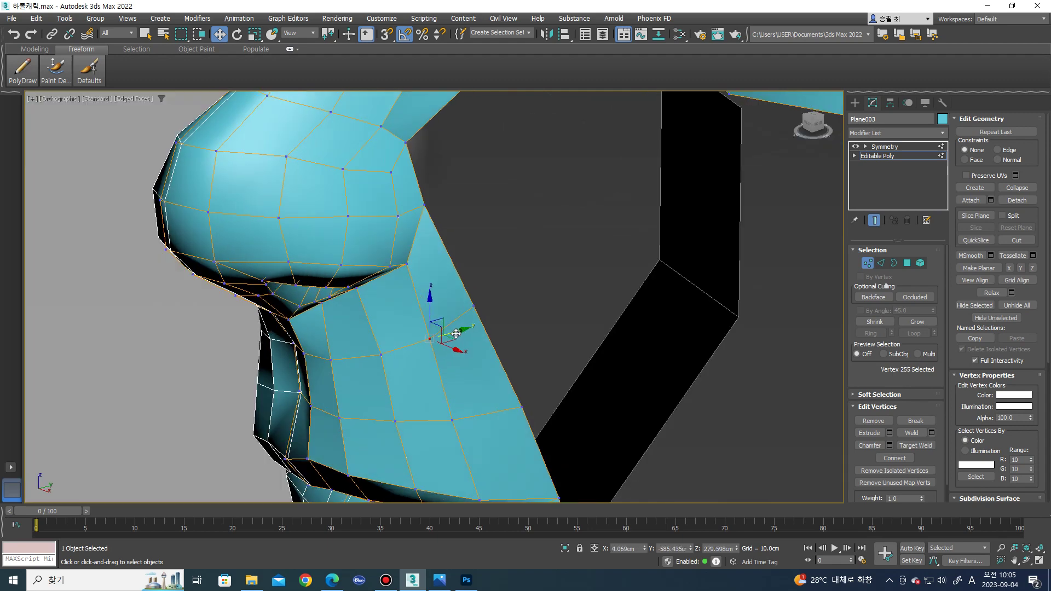
click(454, 419)
alt+middle_drag(454, 419, 483, 421)
drag(458, 419, 465, 416)
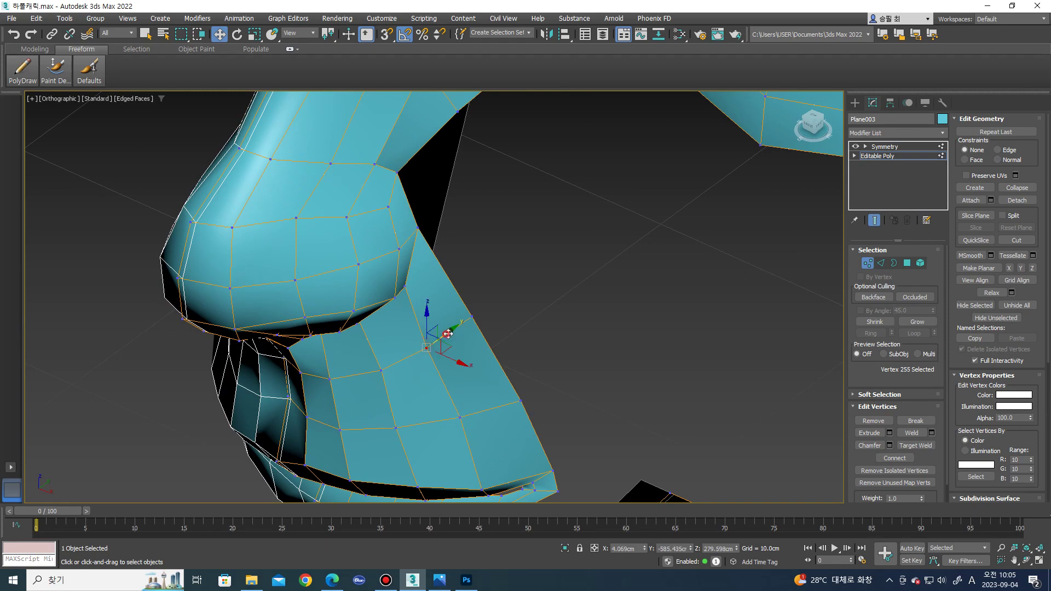
mouse_move(444, 339)
alt+middle_down()
mouse_move(476, 347)
mouse_move(432, 426)
mouse_move(436, 407)
mouse_move(502, 401)
mouse_move(427, 386)
alt+middle_up()
- Shift a cheek vertex in depth and across the front plane, then select the whole head element
key(2)
click(387, 348)
mouse_move(386, 351)
alt+middle_down()
mouse_move(368, 383)
mouse_move(425, 345)
mouse_move(411, 304)
mouse_move(347, 291)
mouse_move(429, 296)
mouse_move(386, 267)
mouse_move(430, 277)
mouse_move(495, 258)
mouse_move(504, 332)
alt+middle_up()
click(381, 291)
scroll(386, 267, up, 3)
key(1)
drag(520, 348, 519, 348)
mouse_move(515, 450)
alt+middle_down()
mouse_move(570, 403)
mouse_move(496, 365)
alt+middle_up()
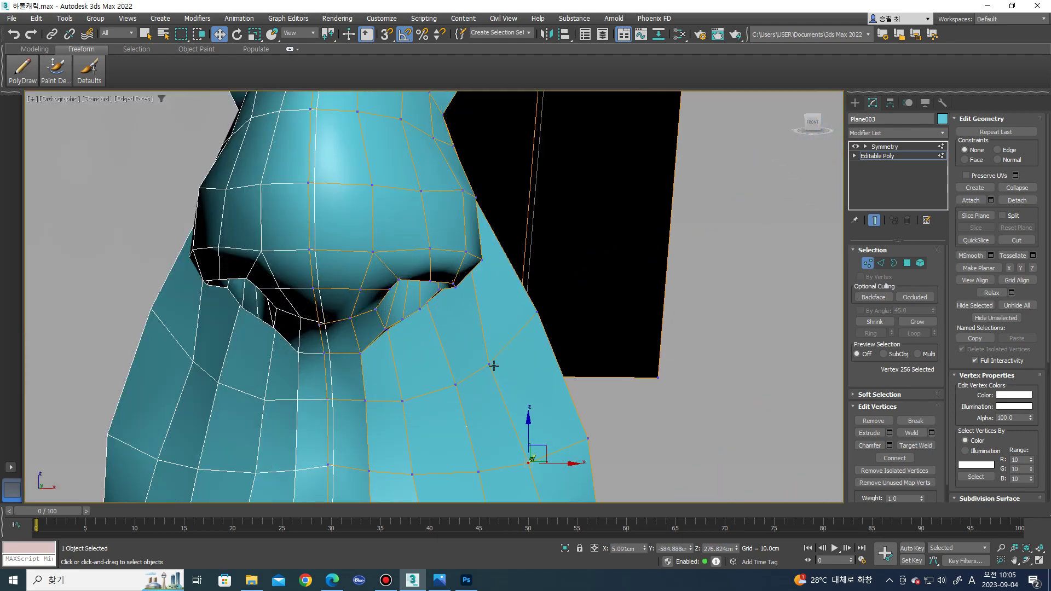
drag(504, 353, 515, 345)
middle_drag(518, 341, 501, 326)
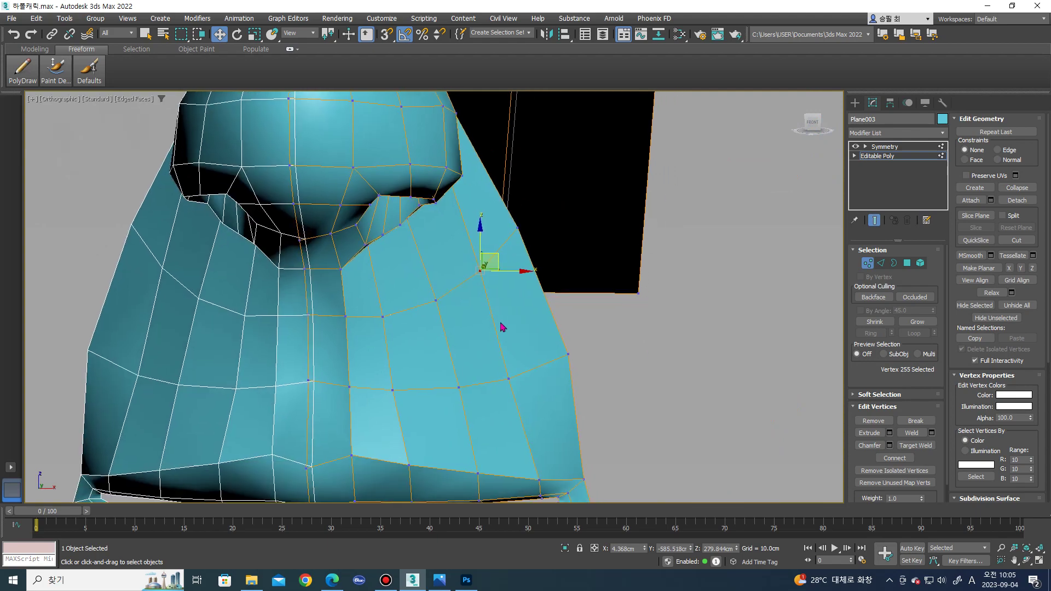
mouse_move(539, 376)
alt+middle_down()
mouse_move(487, 357)
mouse_move(553, 350)
alt+middle_up()
key(5)
scroll(1012, 478, down, 2)
- Put the whole head mesh into smoothing group 1 and check it from front and side
click(1020, 474)
click(962, 429)
key(f)
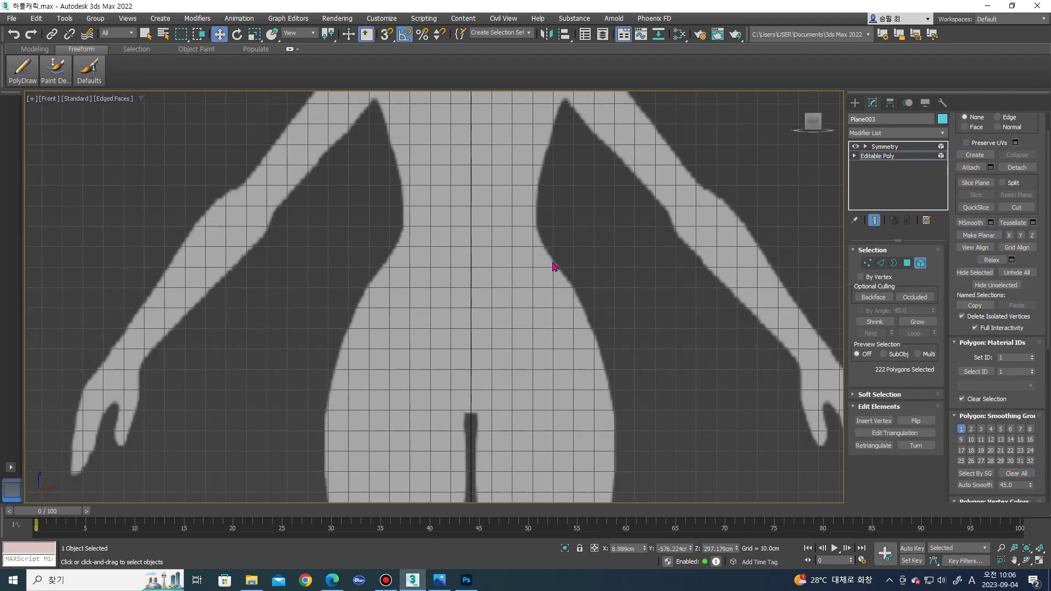
scroll(553, 267, down, 4)
scroll(438, 209, up, 4)
scroll(438, 208, up, 2)
scroll(471, 306, up, 2)
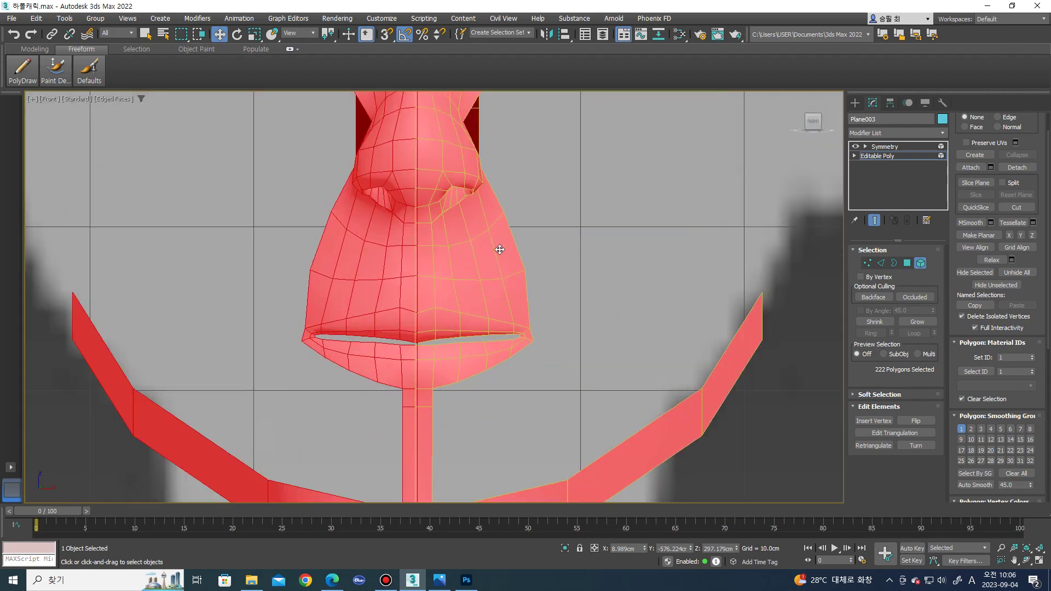
scroll(500, 250, down, 3)
scroll(500, 250, down, 2)
mouse_move(500, 250)
alt+middle_down()
mouse_move(401, 363)
mouse_move(484, 370)
mouse_move(469, 457)
alt+middle_up()
scroll(443, 368, up, 2)
- In Front view at vertex level, select the outer cheek vertices running down toward the mouth
key(f)
scroll(469, 457, down, 2)
scroll(457, 179, up, 3)
scroll(470, 241, up, 3)
key(1)
scroll(439, 216, up, 1)
click(424, 196)
click(447, 186)
click(431, 193)
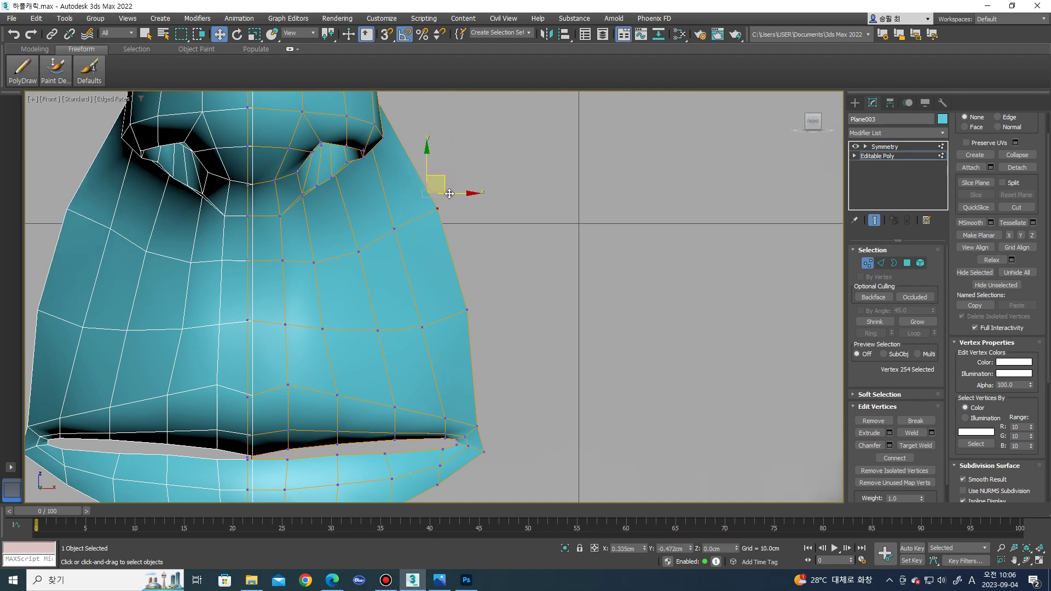
click(399, 227)
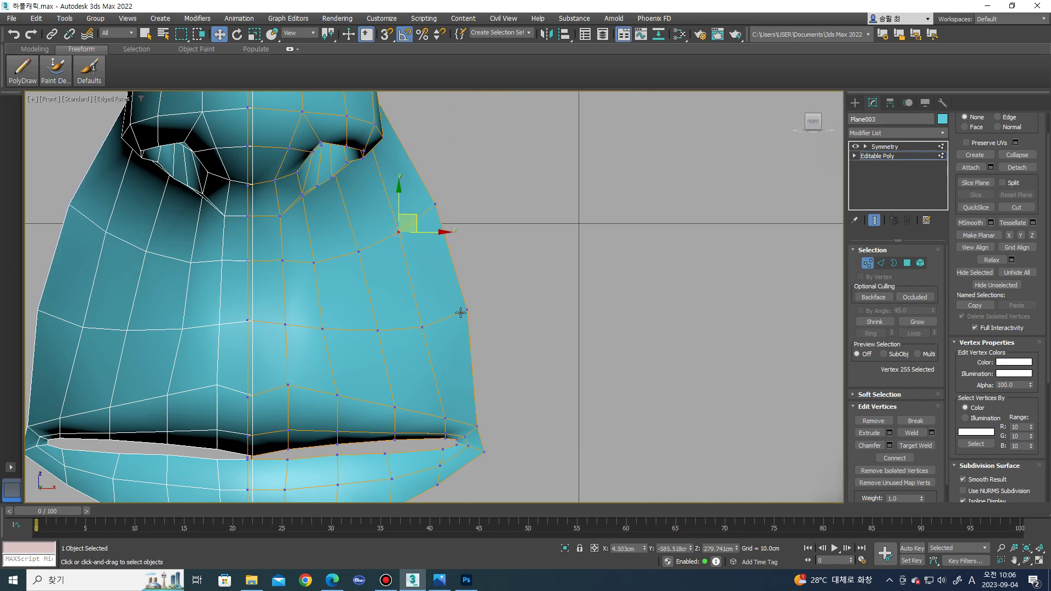
click(423, 325)
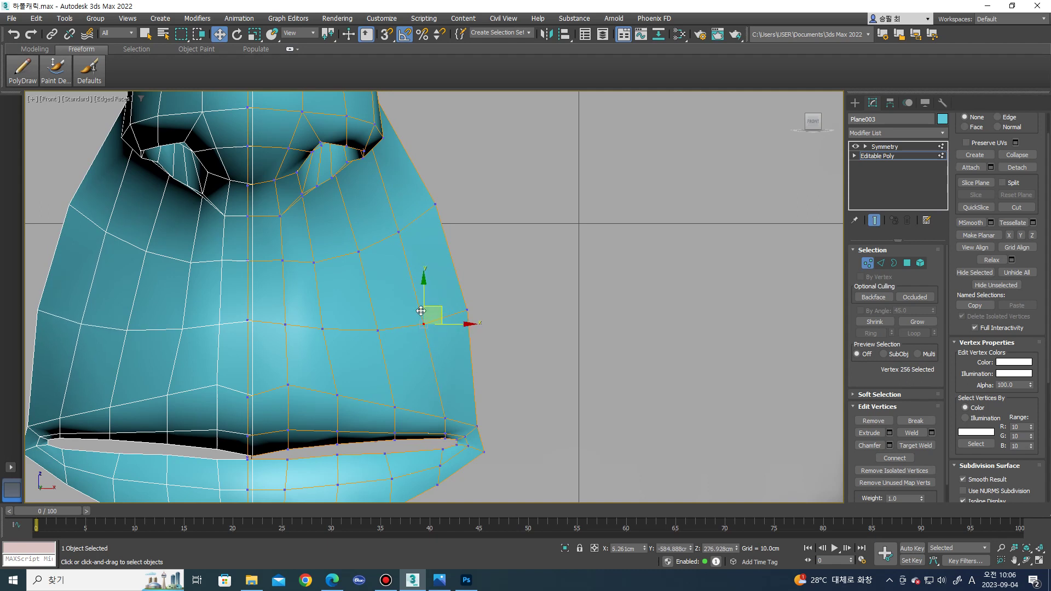
- Nudge the middle-row and lower cheek vertices outward along X, and inspect the mouth corner
click(323, 328)
drag(348, 329, 351, 330)
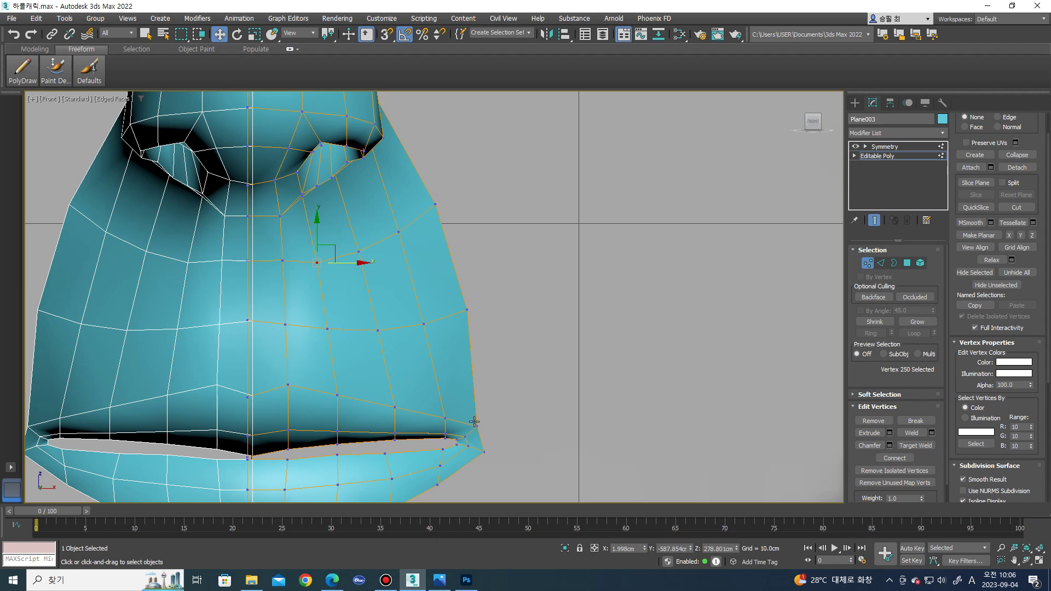
drag(494, 424, 505, 423)
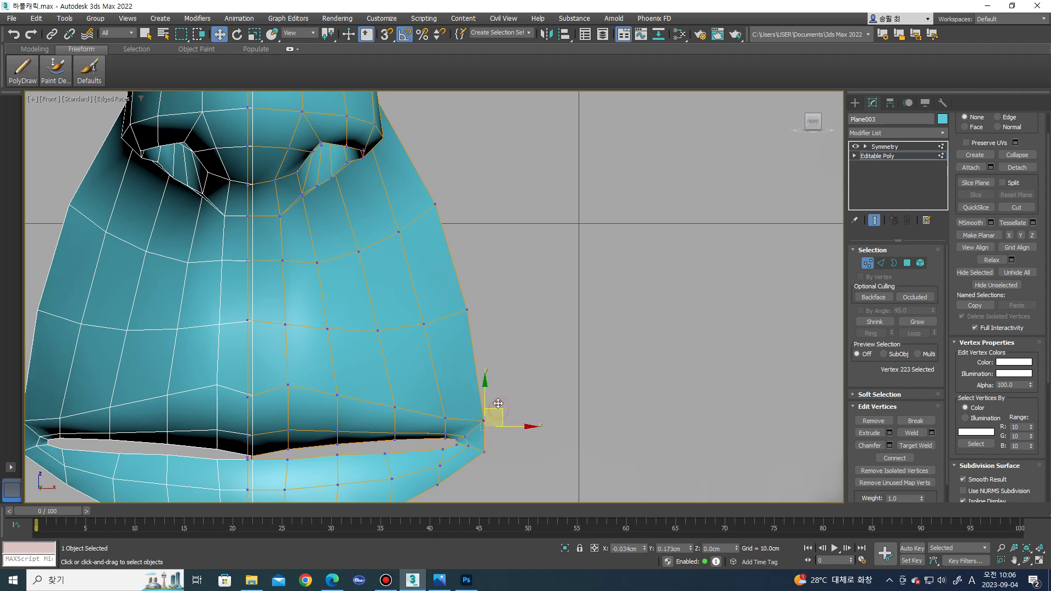
scroll(489, 415, up, 3)
click(455, 446)
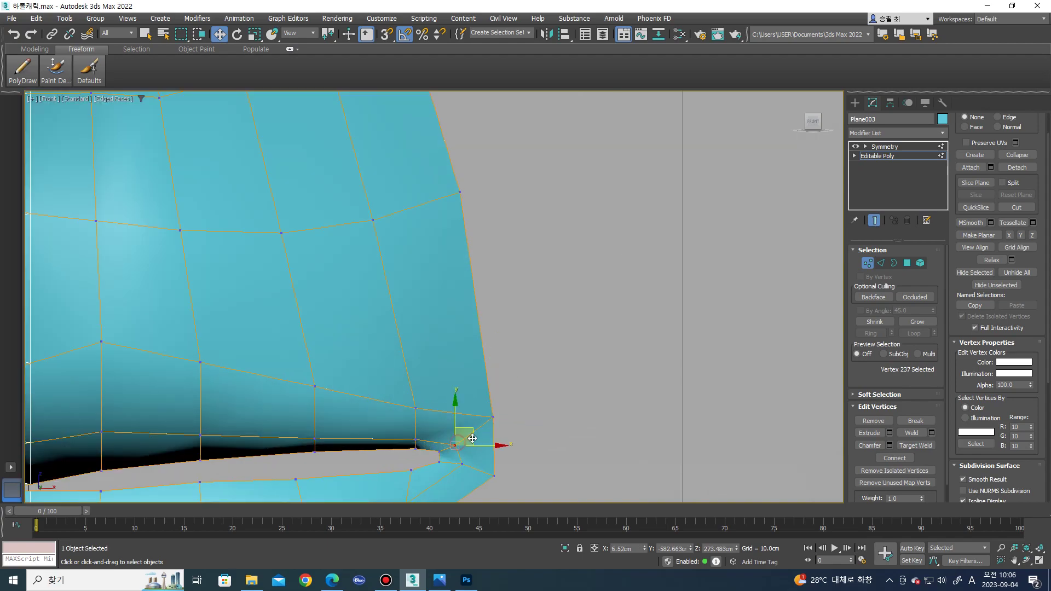
scroll(480, 433, down, 4)
mouse_move(481, 422)
alt+middle_down()
mouse_move(473, 403)
mouse_move(404, 399)
mouse_move(493, 408)
mouse_move(472, 308)
mouse_move(394, 339)
mouse_move(352, 341)
mouse_move(457, 321)
alt+middle_up()
scroll(439, 324, up, 3)
scroll(444, 328, up, 2)
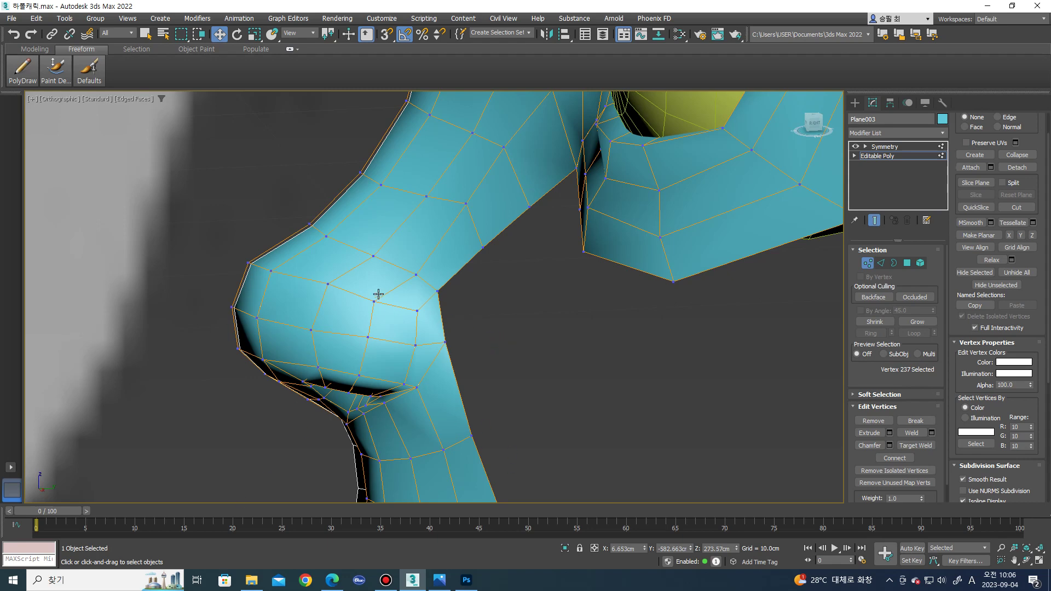
- Inspect the edges around the nose and move the nose-bridge vertex down and right
scroll(418, 313, up, 3)
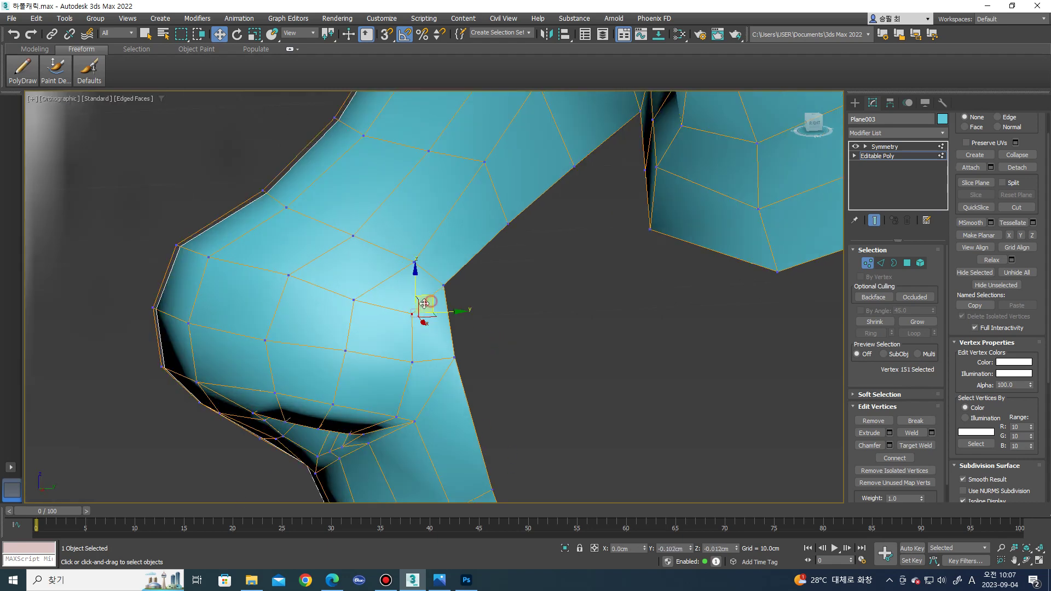
mouse_move(417, 304)
alt+middle_down()
mouse_move(444, 340)
mouse_move(459, 287)
mouse_move(444, 355)
alt+middle_up()
key(2)
click(460, 306)
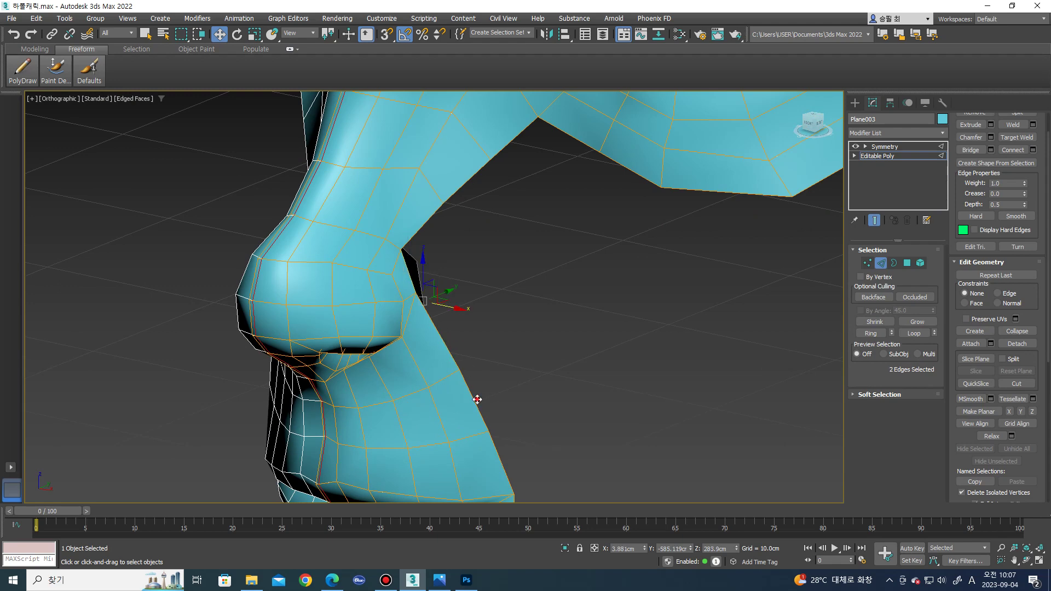
ctrl+click(500, 454)
alt+middle_drag(500, 454, 500, 446)
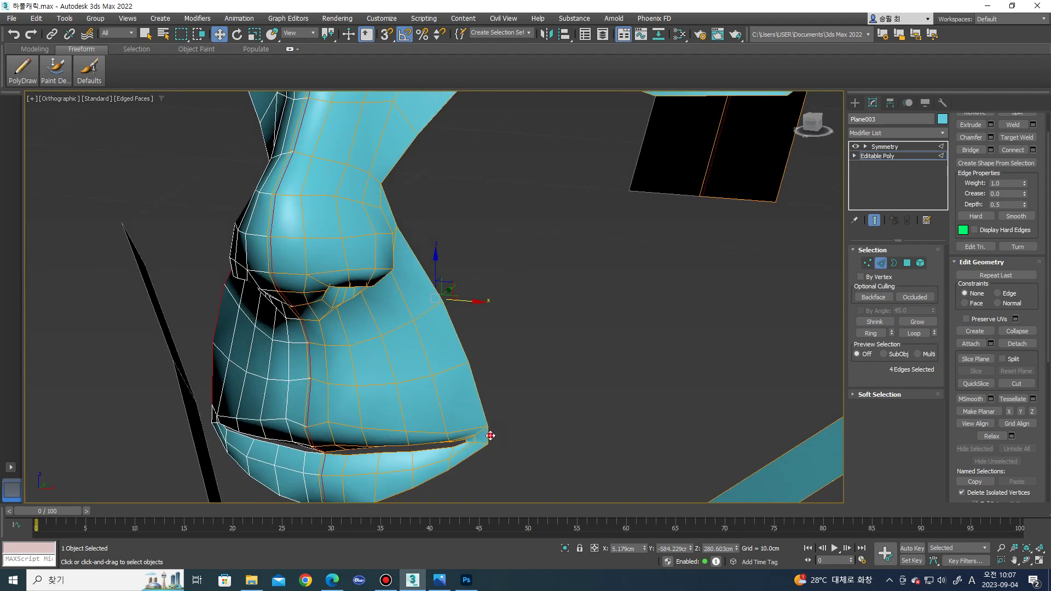
mouse_move(481, 330)
alt+middle_down()
mouse_move(446, 324)
mouse_move(368, 340)
mouse_move(470, 392)
mouse_move(403, 305)
mouse_move(402, 257)
mouse_move(420, 283)
alt+middle_up()
click(395, 270)
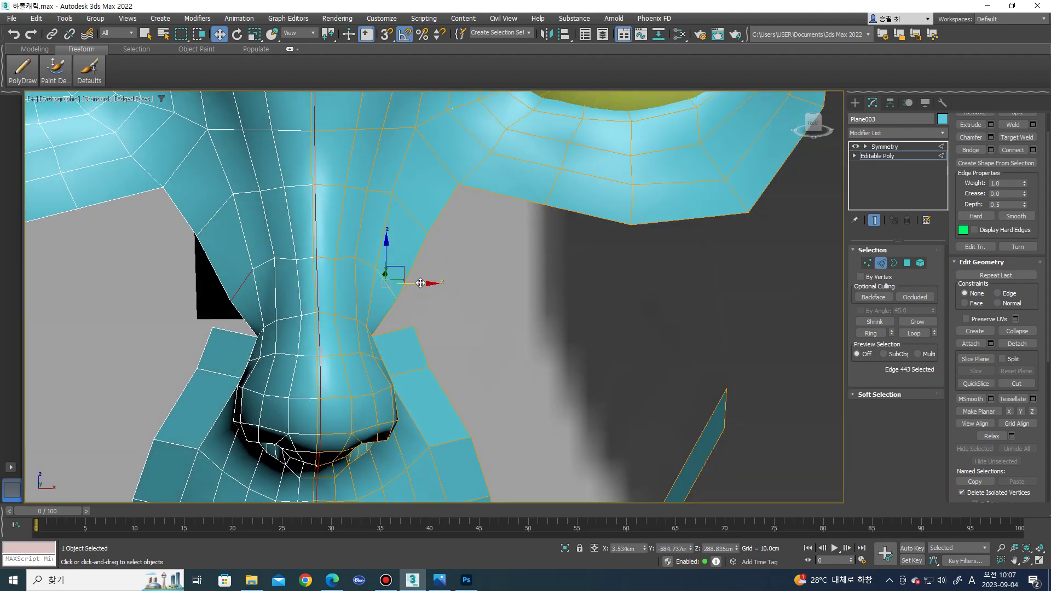
key(1)
scroll(359, 257, up, 5)
drag(365, 245, 368, 252)
- Target Weld the gap-corner vertex onto its neighbour beside the nose bridge
scroll(371, 255, down, 3)
alt+middle_drag(418, 323, 384, 257)
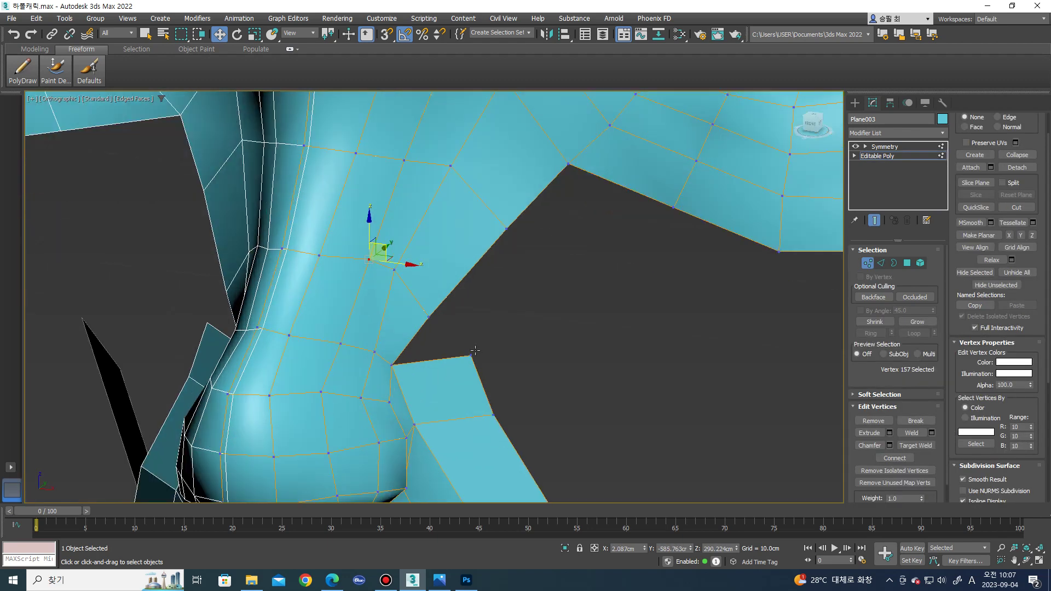
click(465, 353)
click(912, 446)
click(429, 317)
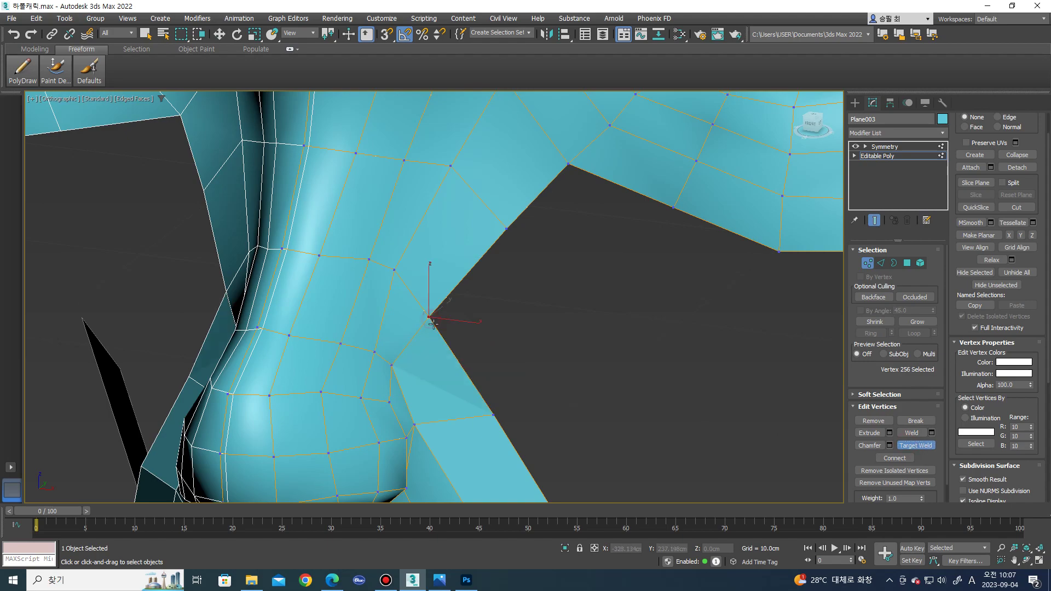
- Move the lip-corner vertex slightly down and left
scroll(438, 317, down, 4)
middle_drag(471, 307, 511, 336)
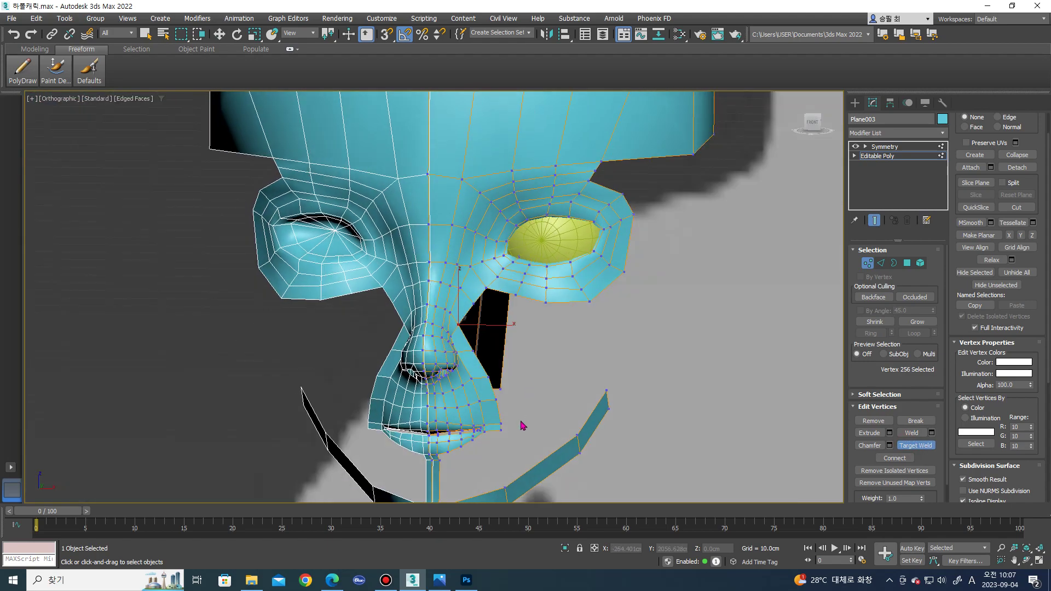
scroll(493, 384, up, 4)
key(w)
scroll(471, 367, up, 2)
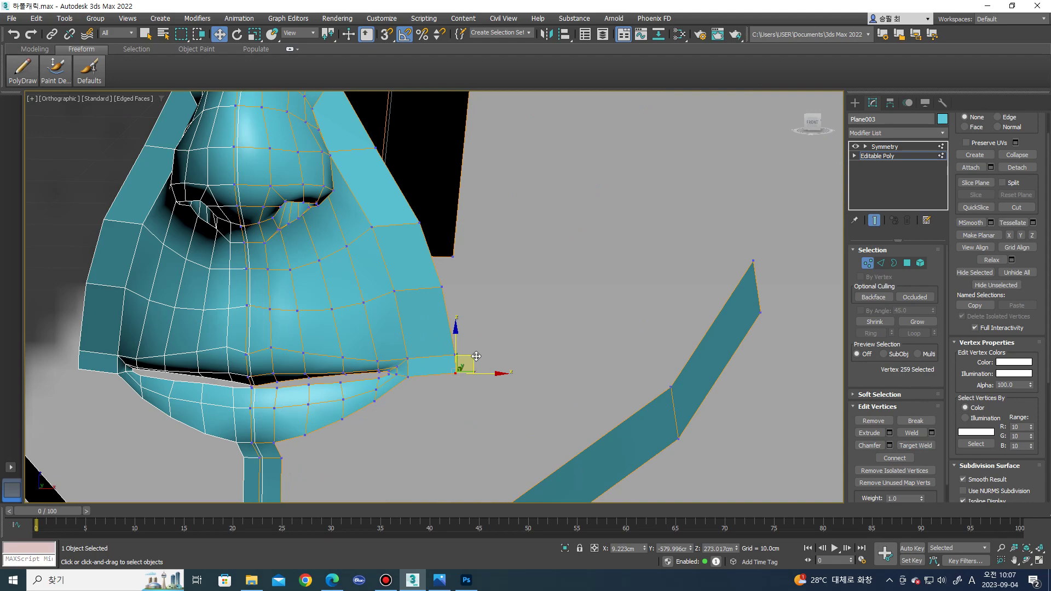
drag(477, 357, 457, 384)
- Check the edge at the mouth corner in front view, then select the whole mesh element
mouse_move(457, 384)
alt+middle_down()
mouse_move(372, 376)
mouse_move(390, 355)
mouse_move(379, 370)
mouse_move(488, 358)
mouse_move(466, 307)
alt+middle_up()
key(2)
click(388, 353)
scroll(488, 358, down, 3)
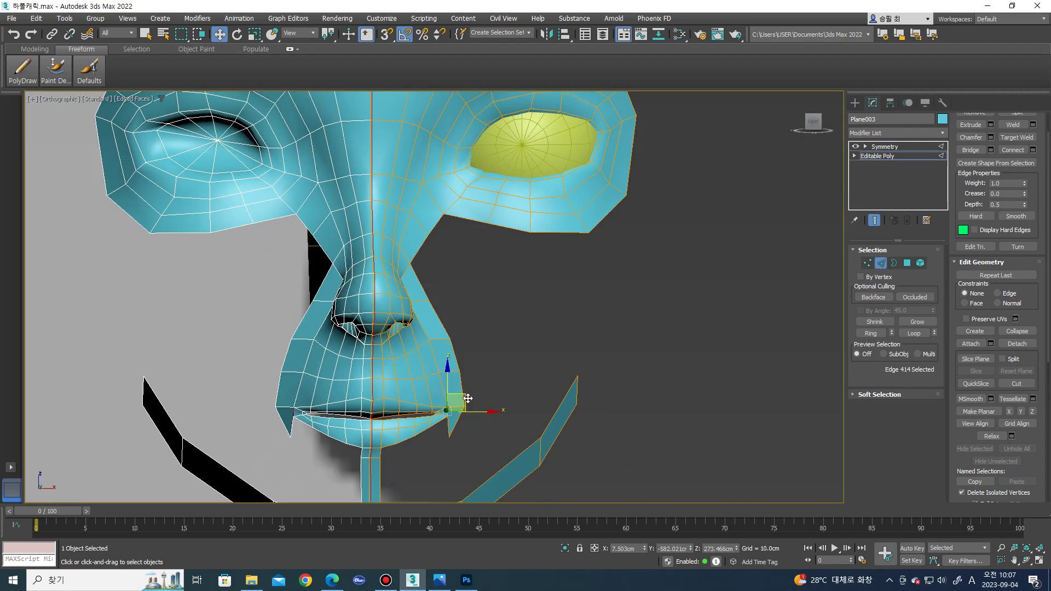
key(f)
scroll(462, 298, down, 3)
scroll(329, 317, up, 6)
scroll(345, 309, up, 2)
scroll(285, 310, up, 2)
scroll(286, 313, down, 2)
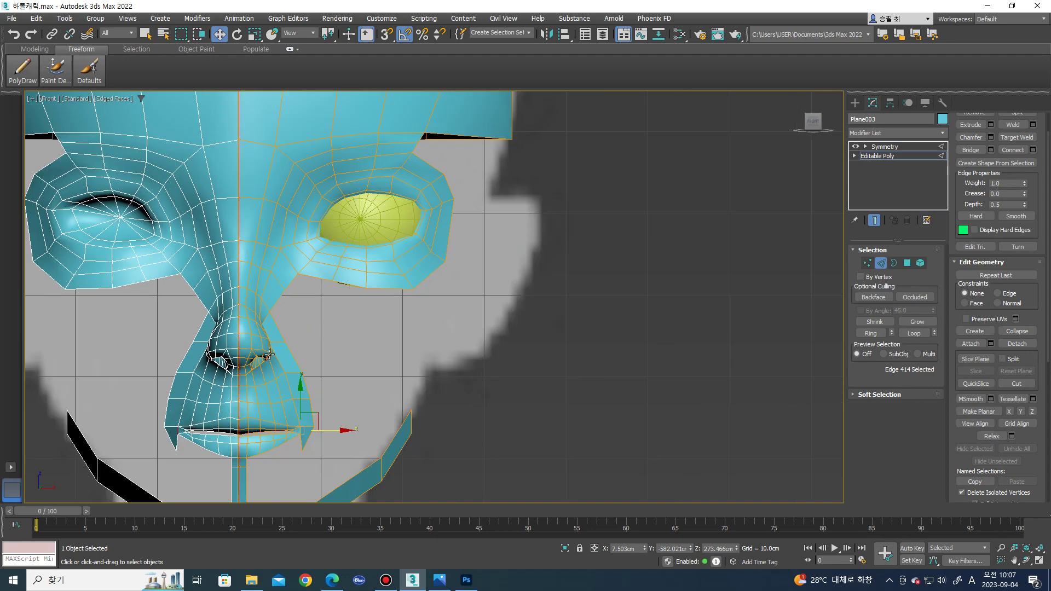
key(5)
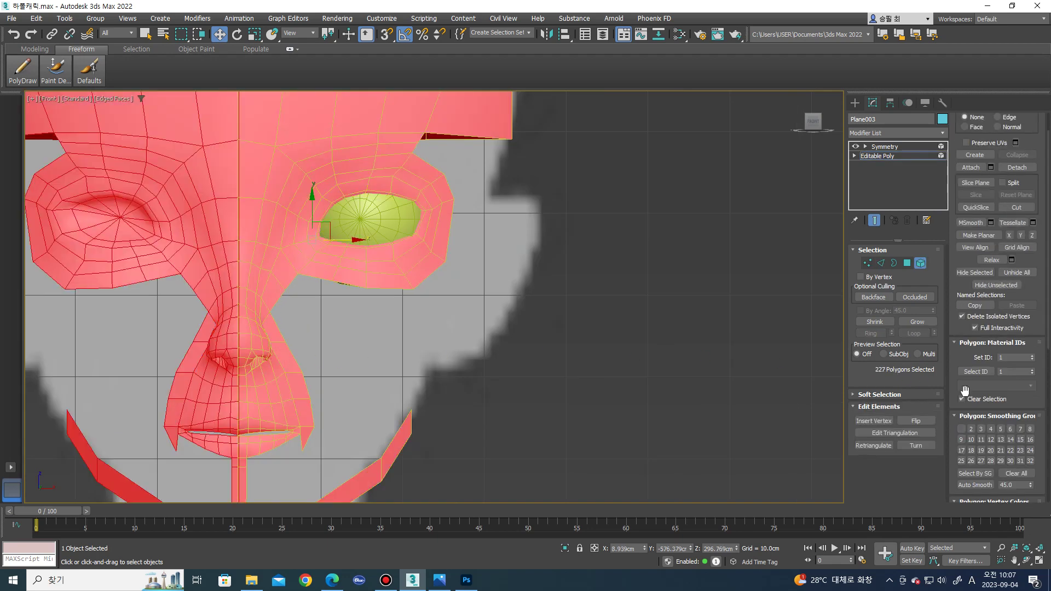
- Clear the smoothing groups, assign smoothing group 1, and shift a side vertex left and down
click(1029, 474)
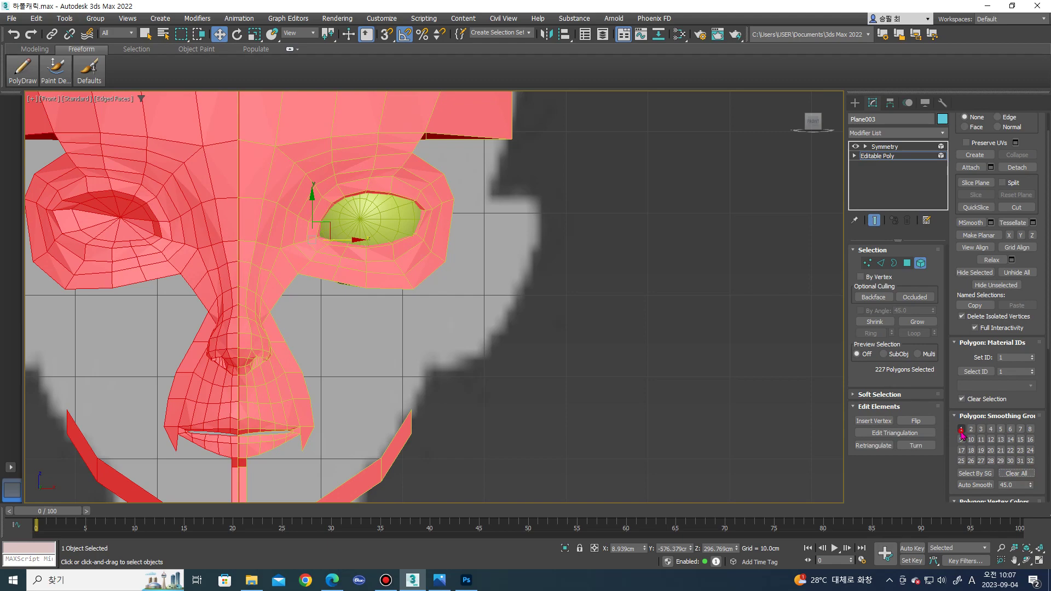
click(961, 431)
mouse_move(320, 373)
alt+middle_down()
mouse_move(246, 335)
mouse_move(223, 341)
mouse_move(288, 249)
alt+middle_up()
key(1)
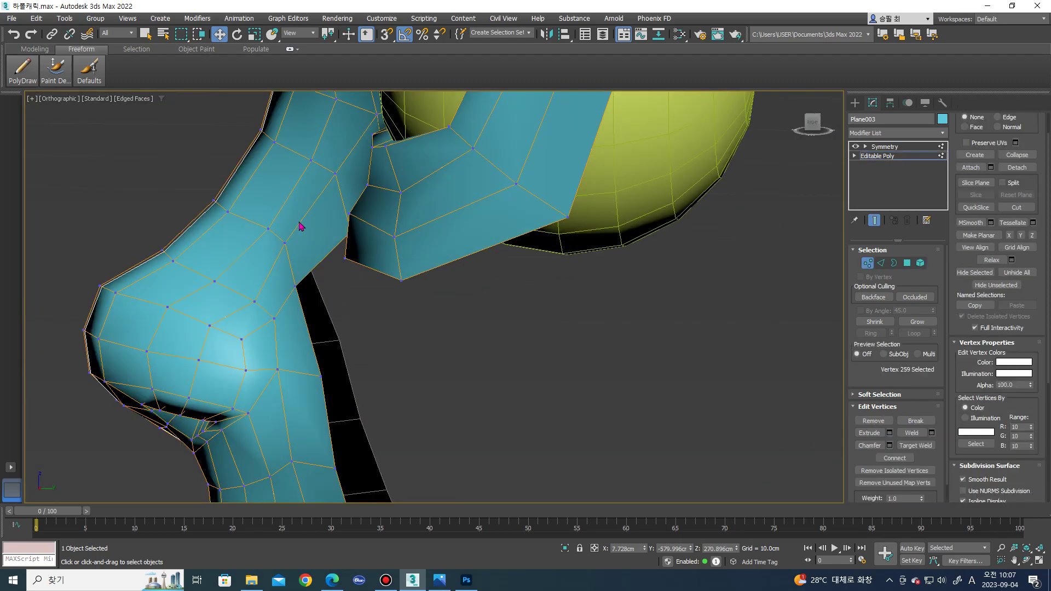
scroll(275, 226, up, 2)
drag(255, 229, 182, 220)
- Pull the gap-corner vertices beside the nose together into place
click(194, 187)
click(290, 247)
drag(289, 268, 272, 282)
drag(309, 311, 318, 319)
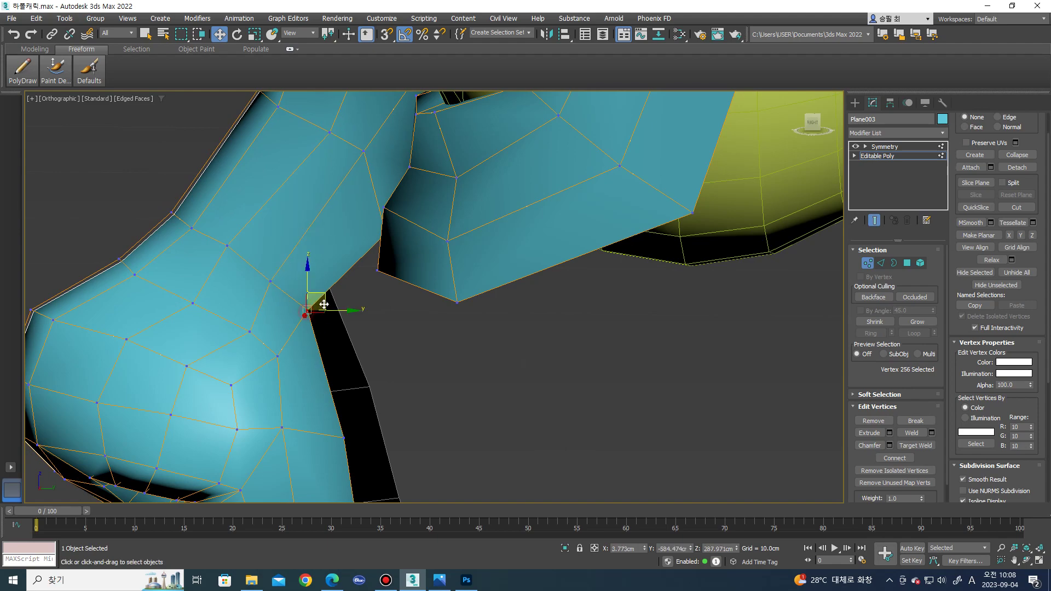
mouse_move(318, 319)
alt+middle_down()
mouse_move(321, 337)
mouse_move(267, 343)
alt+middle_up()
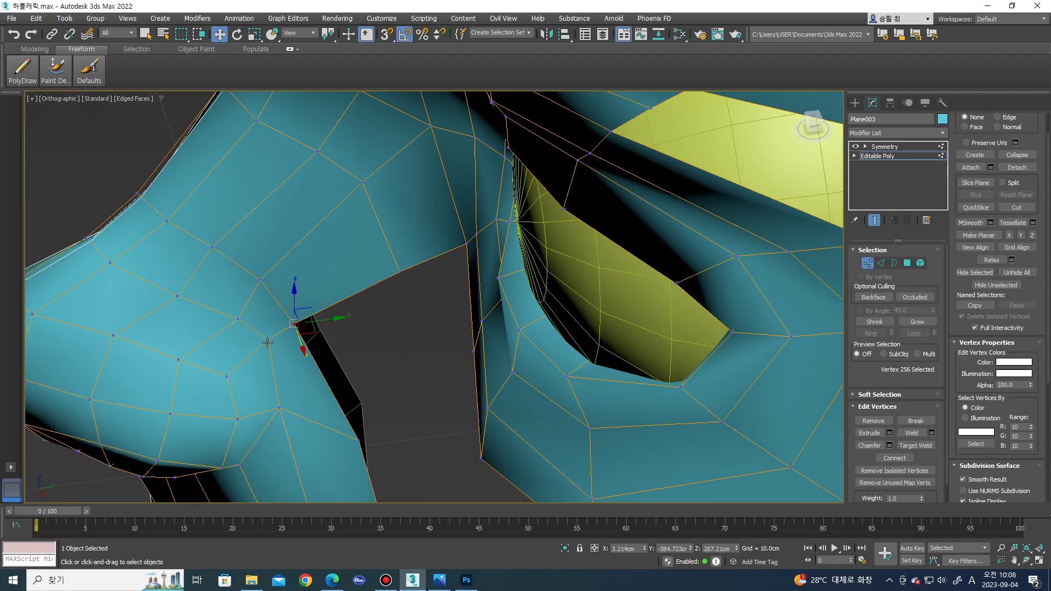
click(267, 343)
mouse_move(270, 340)
alt+middle_down()
mouse_move(269, 351)
mouse_move(266, 340)
mouse_move(295, 356)
mouse_move(257, 336)
alt+middle_up()
click(258, 342)
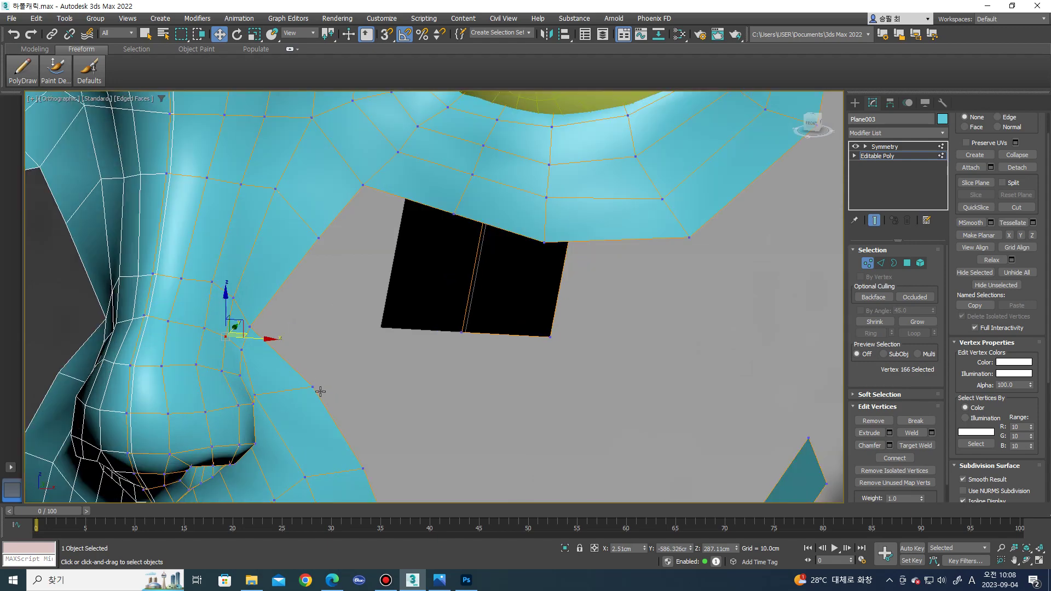
- In front view, select the vertex on the cheek's outer edge
key(2)
middle_drag(345, 422, 368, 412)
key(f)
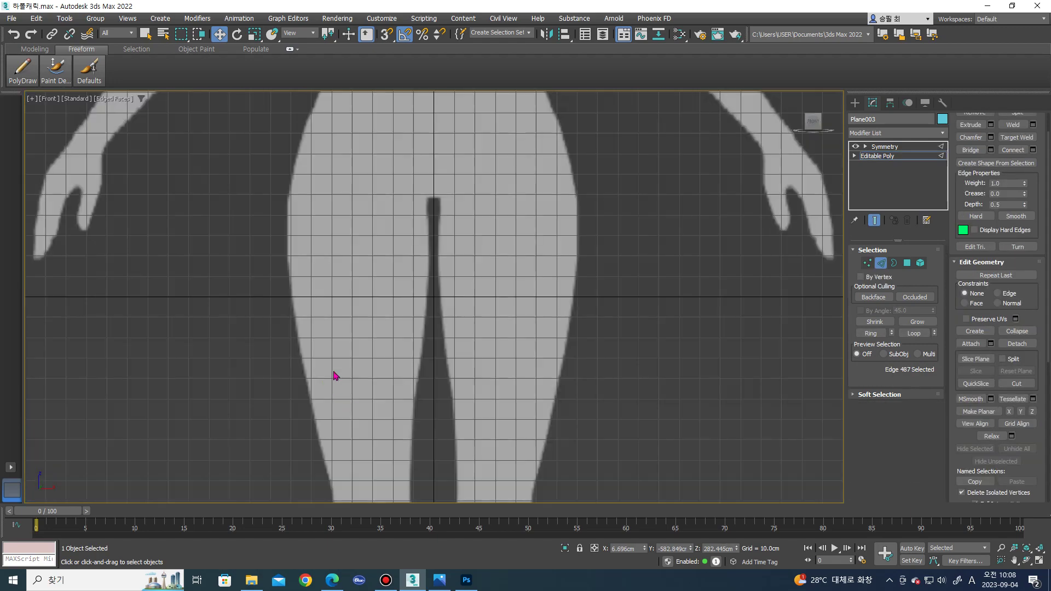
scroll(336, 376, down, 5)
scroll(282, 166, up, 5)
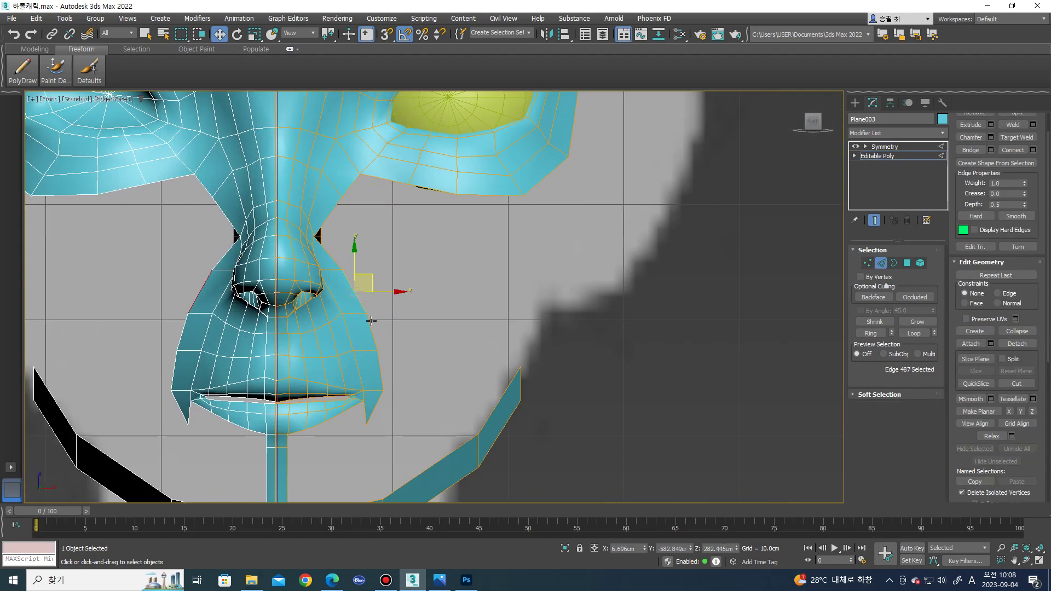
scroll(371, 320, up, 2)
scroll(365, 310, up, 2)
key(1)
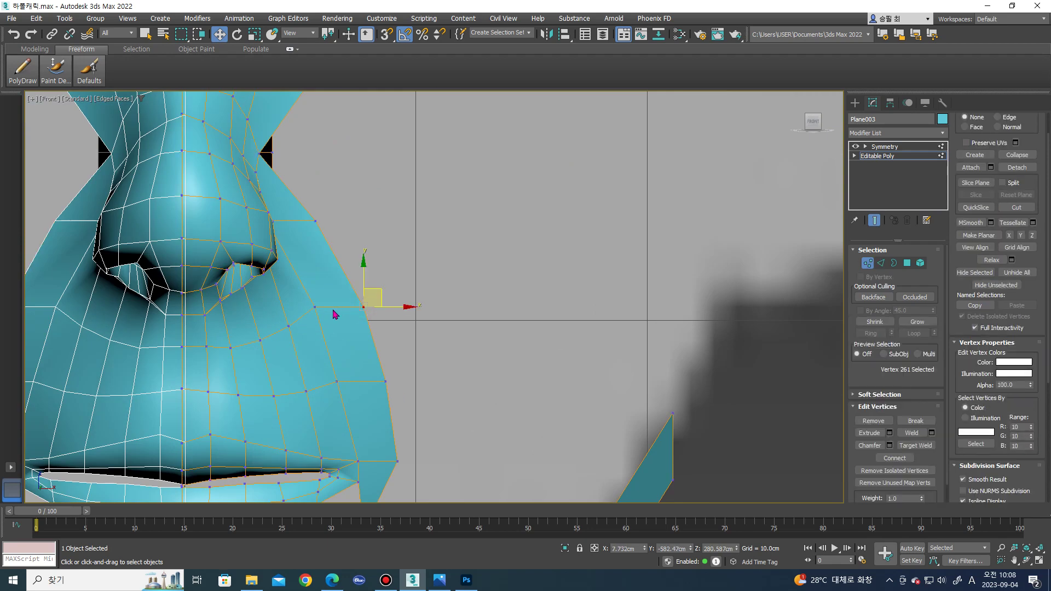
scroll(335, 315, down, 2)
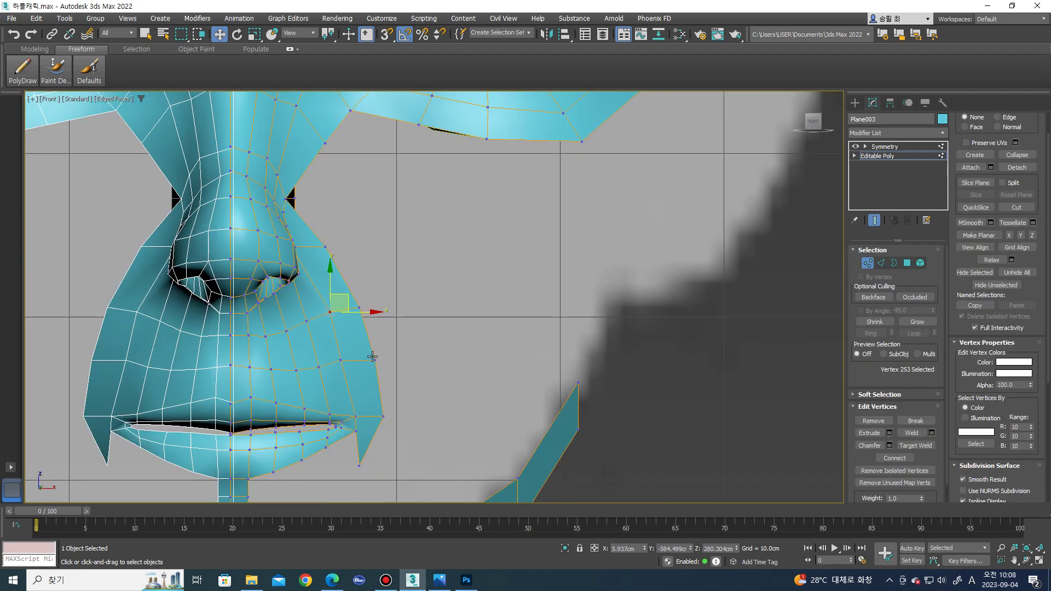
scroll(371, 351, up, 2)
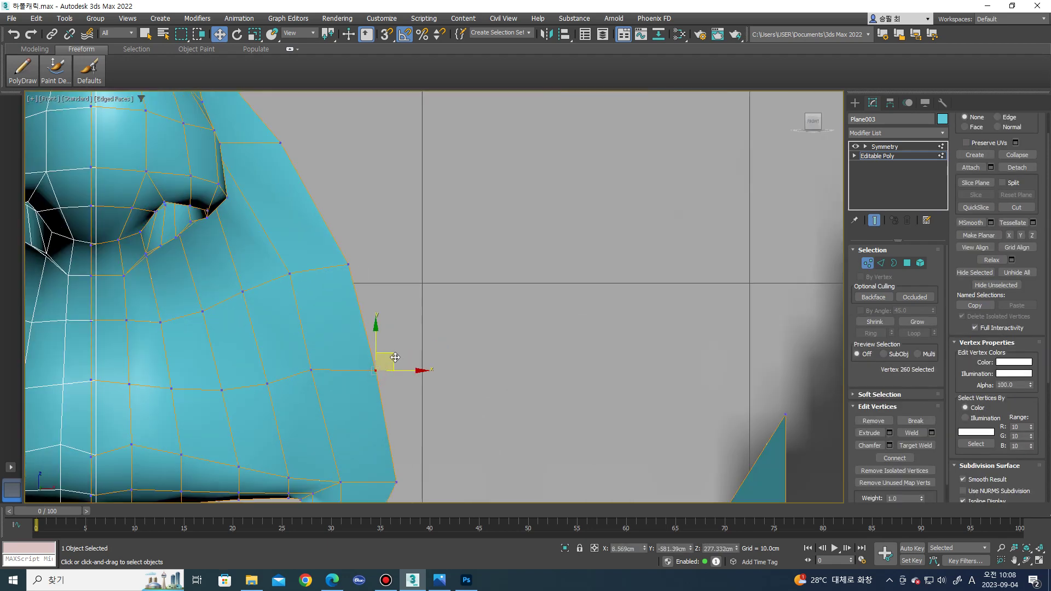
click(347, 265)
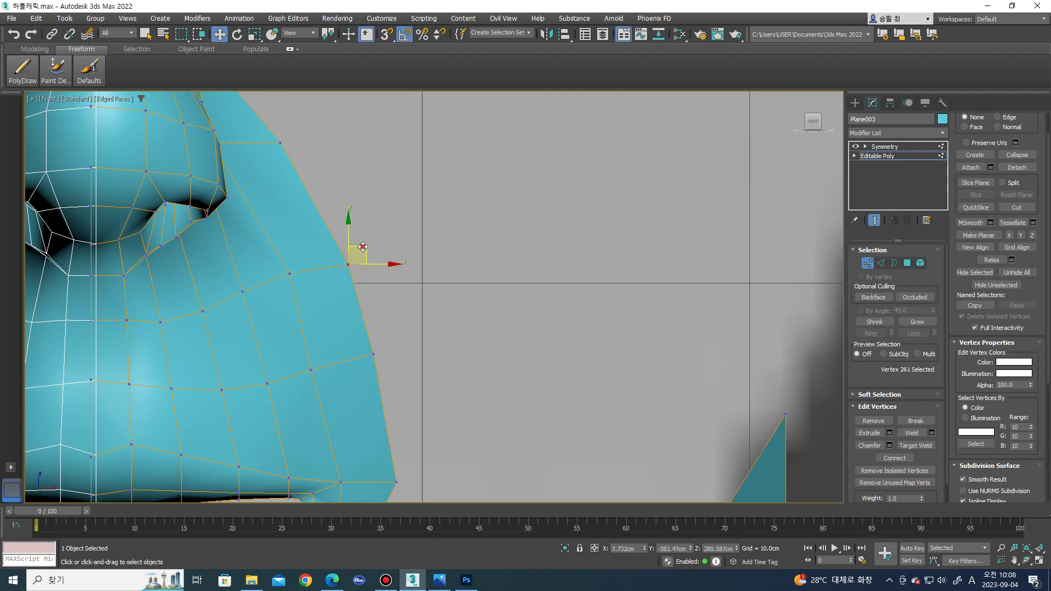
- Raise the side cheek vertex and move the mouth-corner bottom vertex up and right
scroll(360, 234, down, 4)
scroll(410, 269, down, 2)
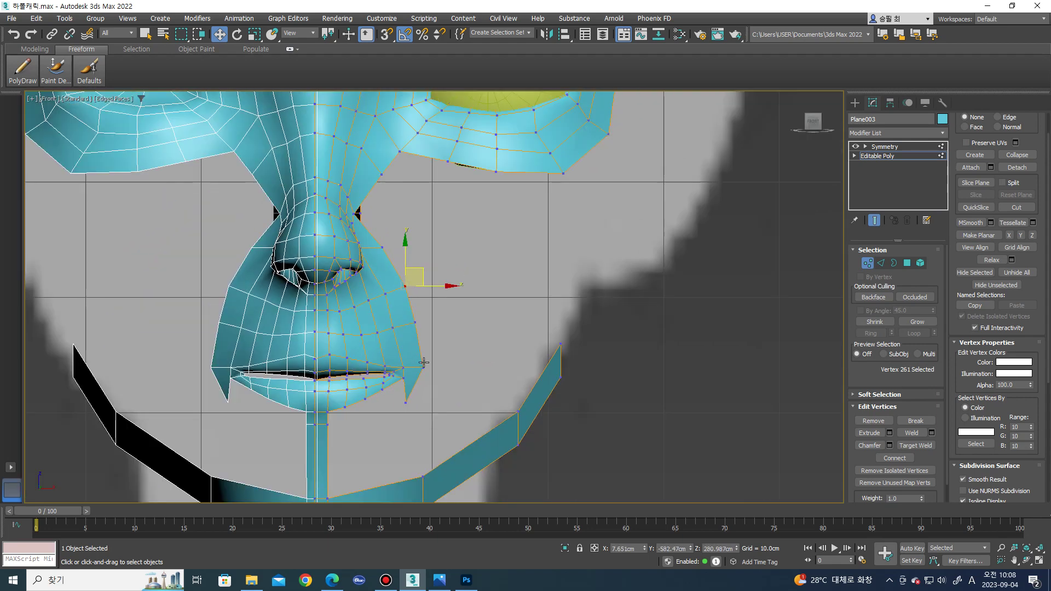
scroll(429, 378, up, 5)
click(428, 378)
drag(429, 378, 422, 353)
click(393, 443)
drag(395, 442, 426, 419)
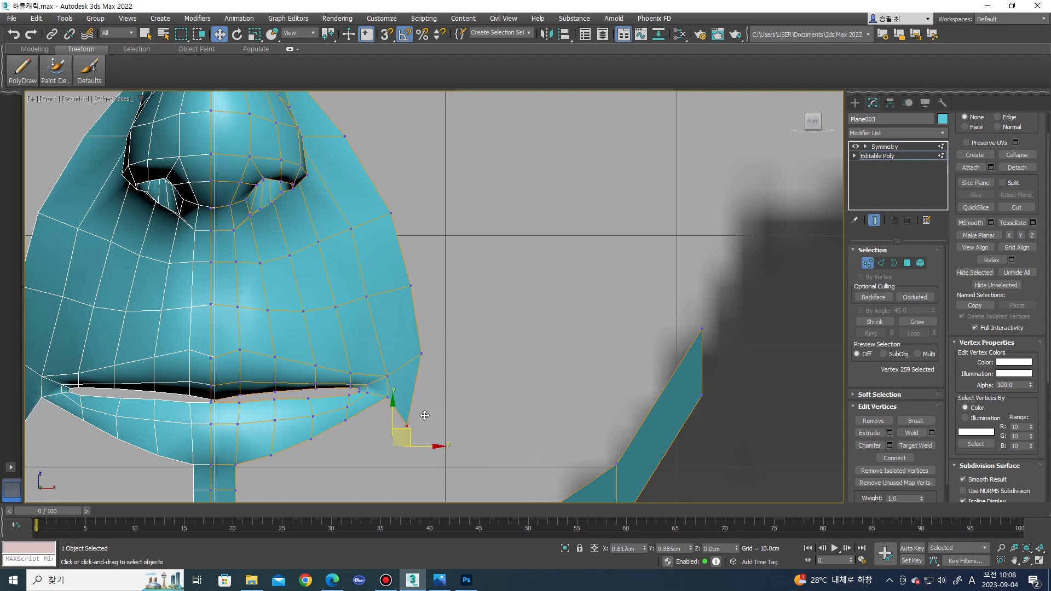
- Select four edges along the lower eye rim in front view
mouse_move(430, 415)
alt+middle_down()
mouse_move(359, 399)
mouse_move(419, 406)
alt+middle_up()
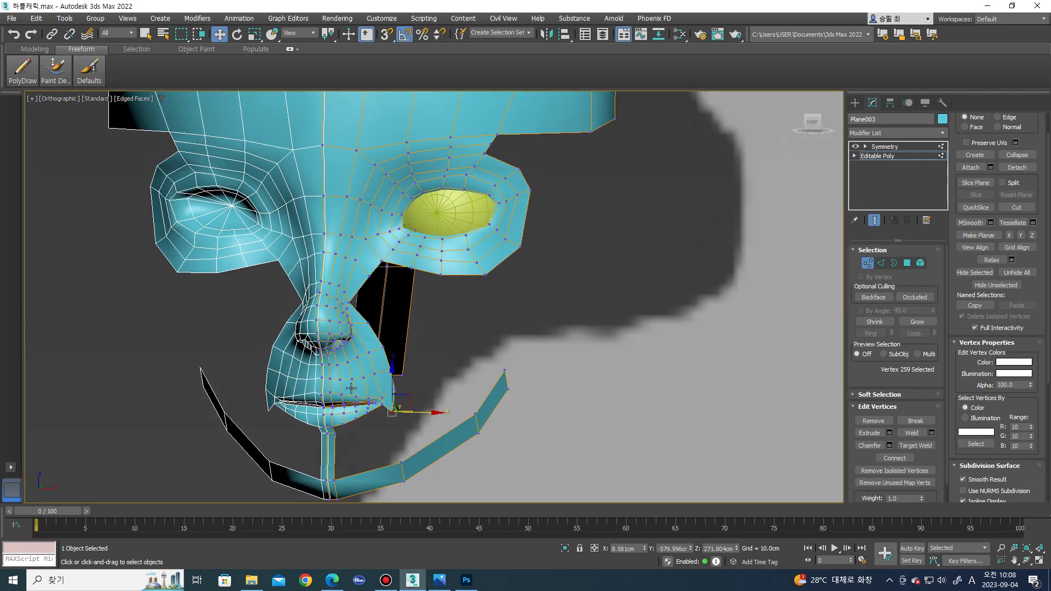
key(f)
scroll(454, 171, down, 5)
scroll(388, 295, up, 4)
scroll(420, 401, up, 3)
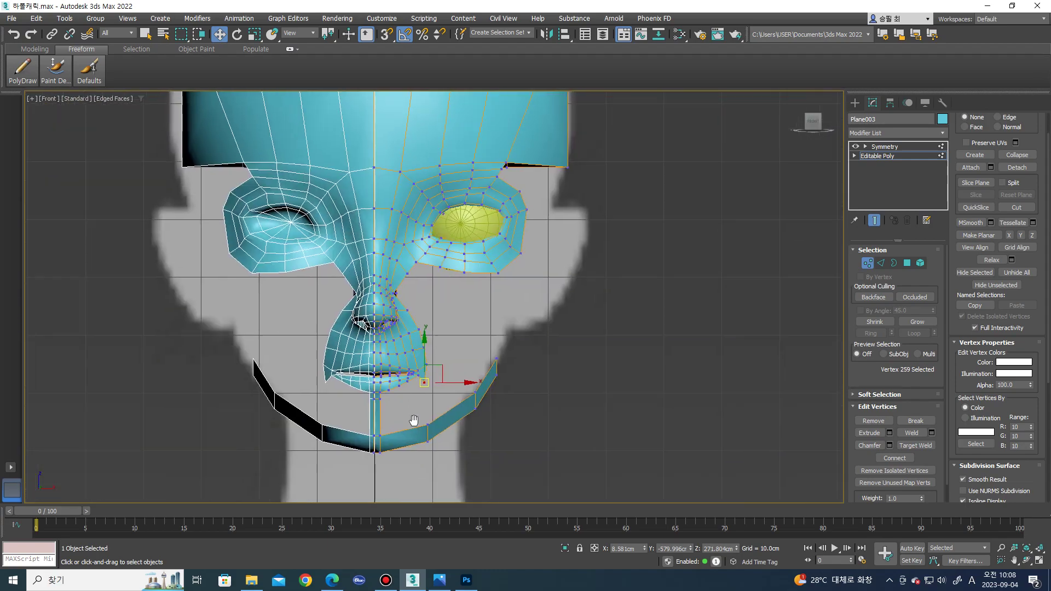
scroll(420, 401, up, 2)
scroll(403, 313, up, 3)
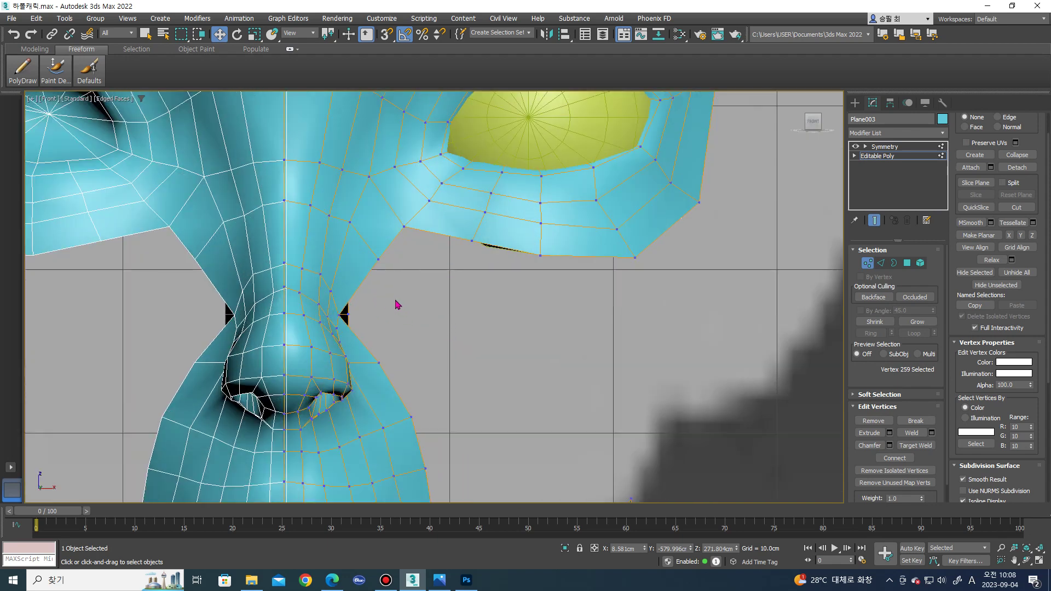
key(2)
click(436, 230)
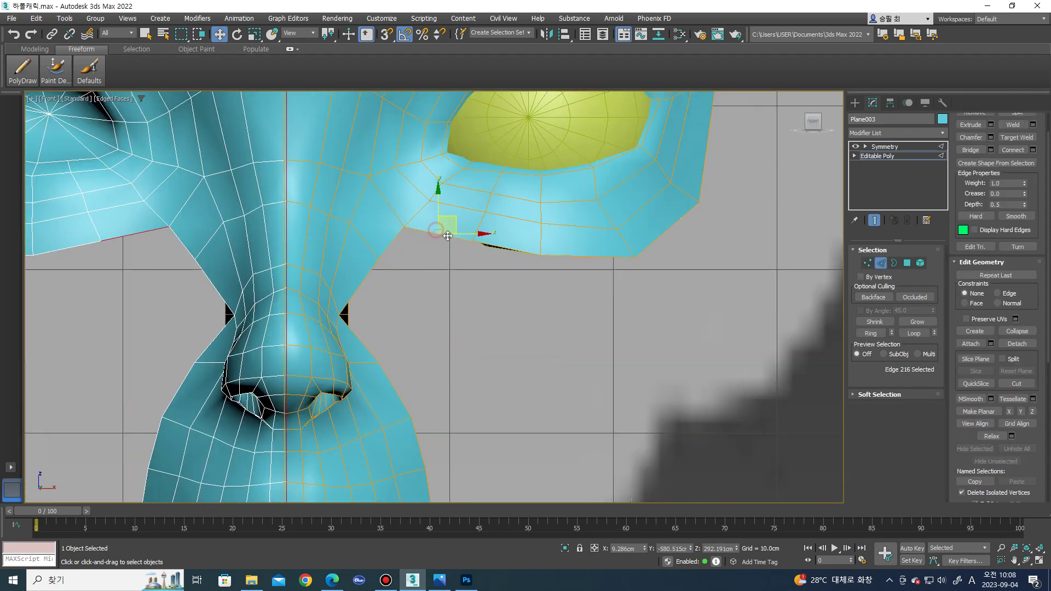
ctrl+click(522, 248)
ctrl+click(600, 257)
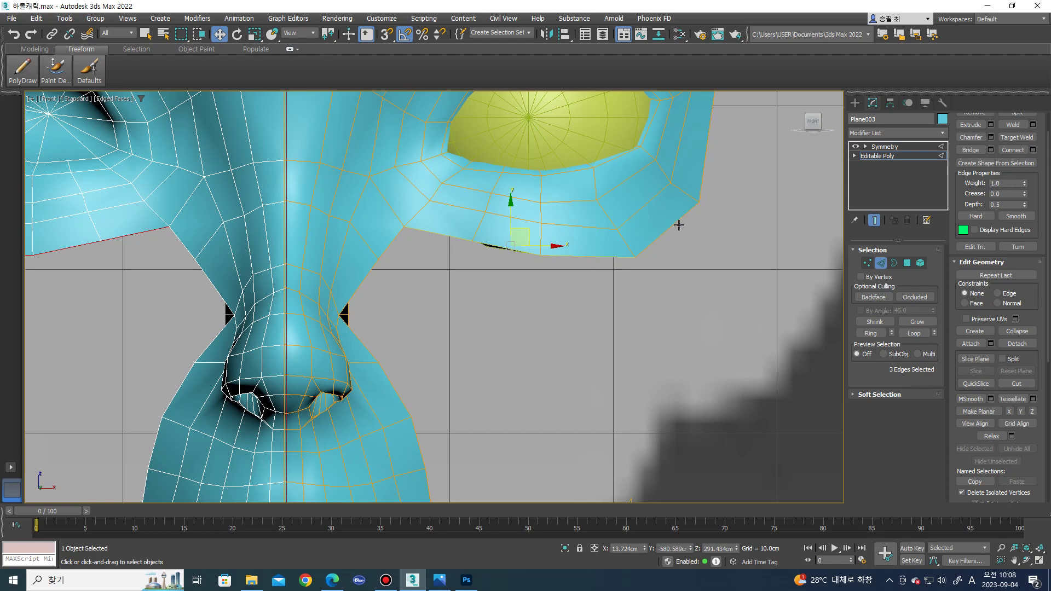
ctrl+click(671, 225)
- Refine the rim edge selection and Shift-drag it downward into a new cheek face strip
alt+middle_drag(671, 225, 570, 229)
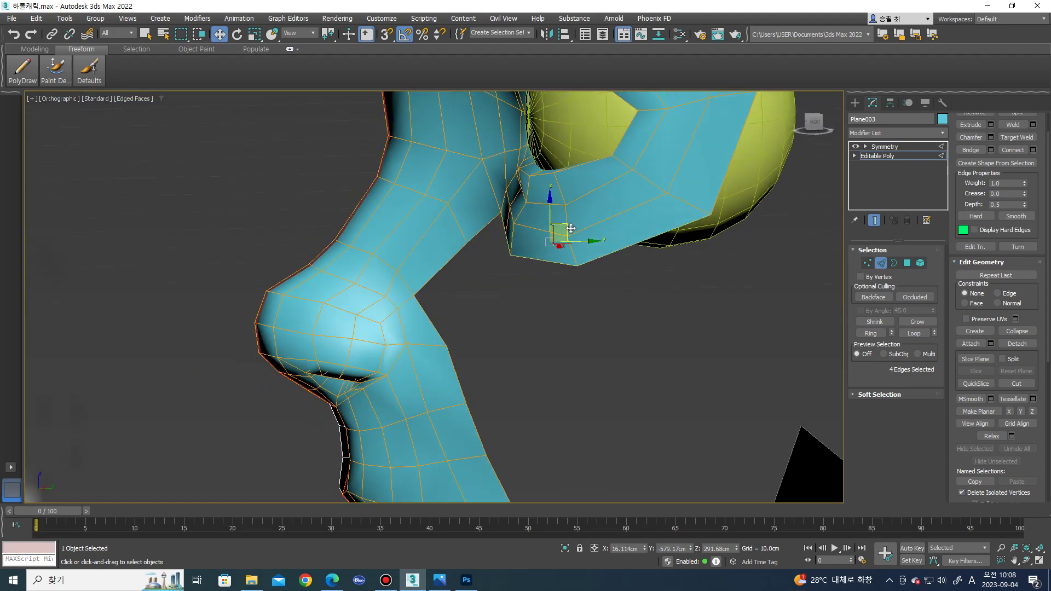
alt+click(571, 241)
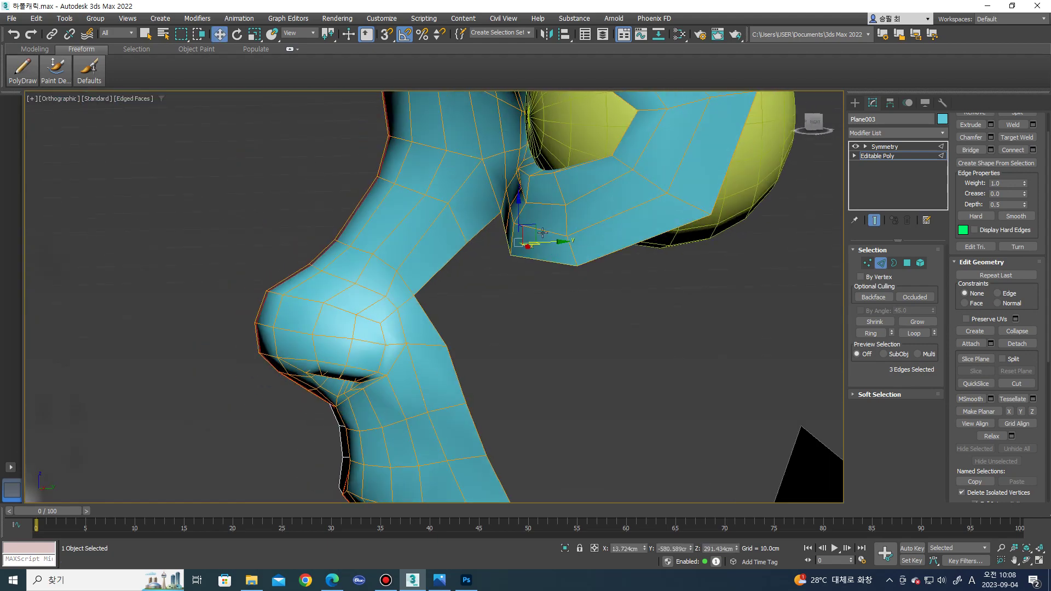
ctrl+click(619, 248)
alt+click(549, 260)
mouse_move(525, 260)
alt+middle_down()
mouse_move(469, 234)
mouse_move(537, 227)
alt+middle_up()
ctrl+click(458, 219)
shift+drag(539, 230, 540, 339)
alt+middle_drag(540, 339, 415, 288)
- Merge two vertices with Target Weld and move the new strip's corner vertex left
key(1)
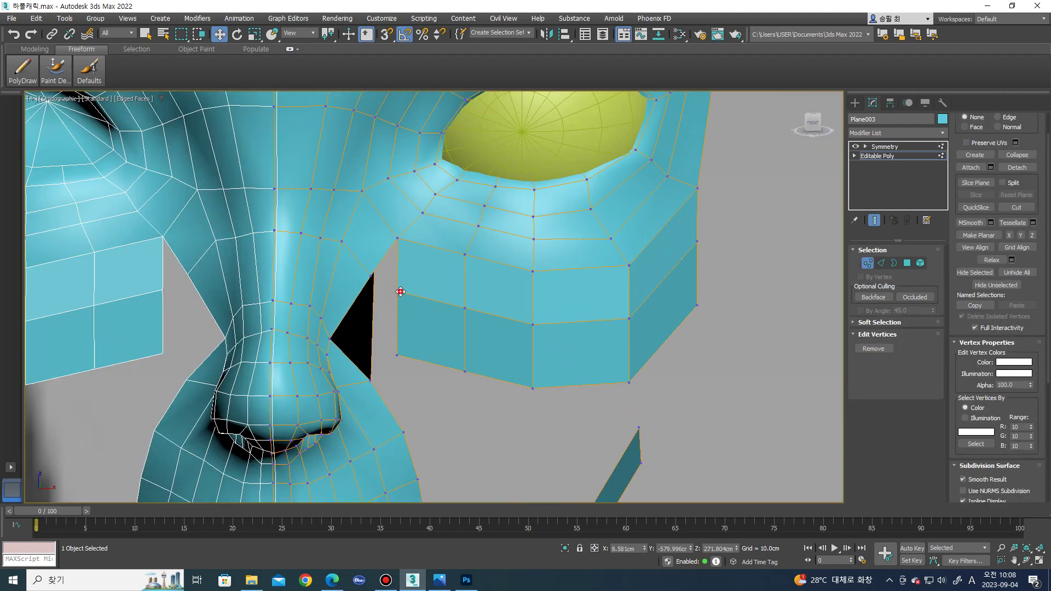
click(386, 276)
click(1029, 156)
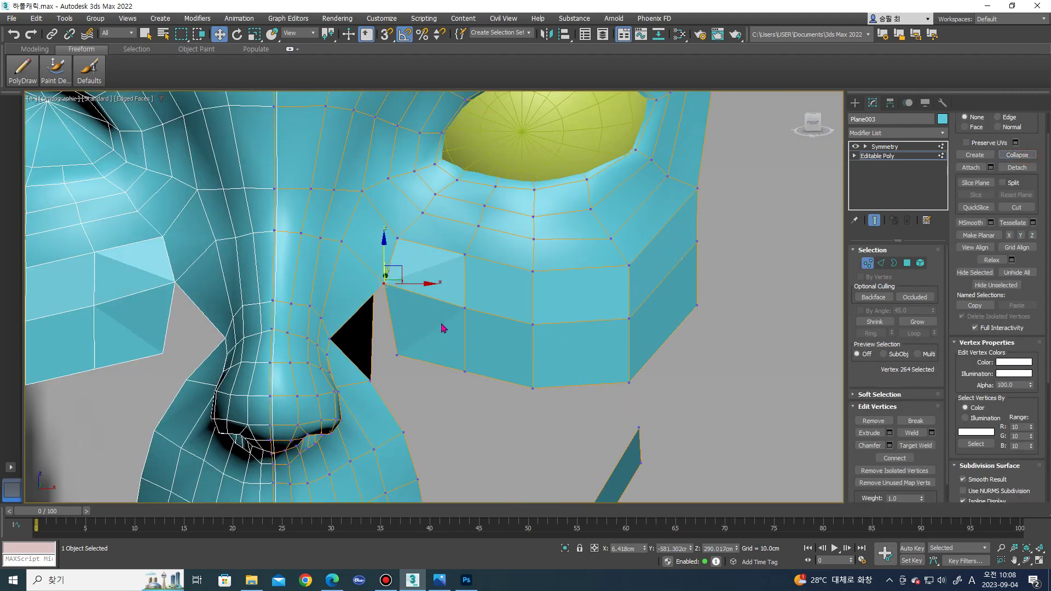
click(396, 355)
alt+middle_drag(397, 355, 360, 366)
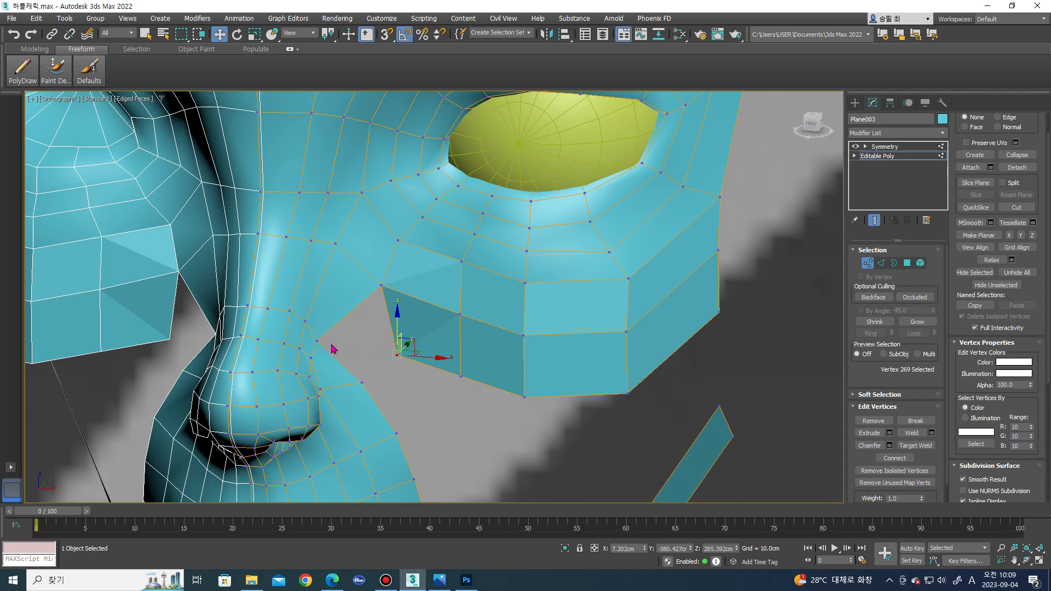
- Select the two edges facing across the gap, then move the gap-corner vertex down and left
key(2)
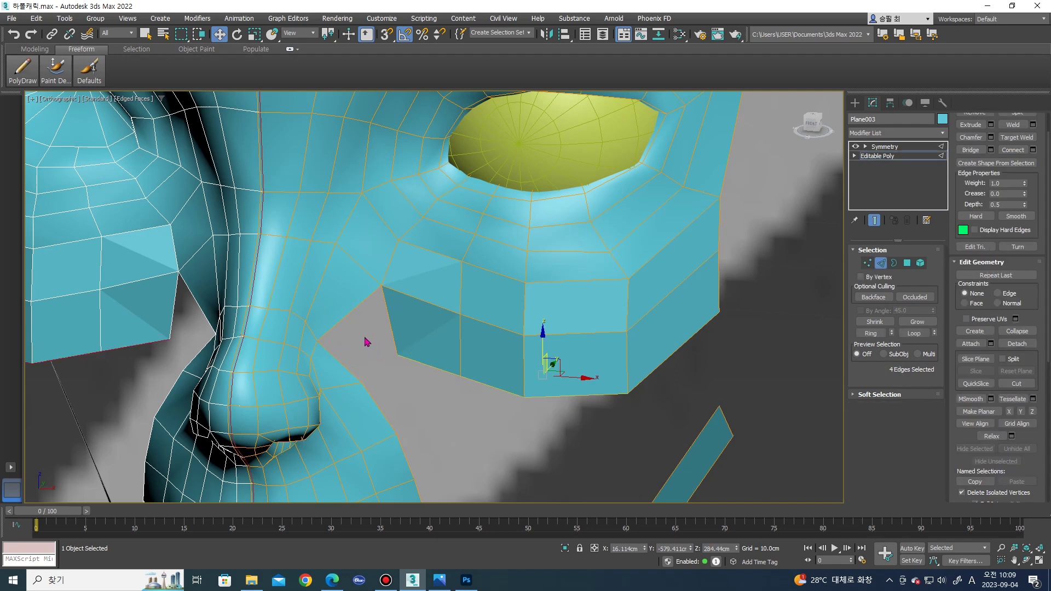
click(396, 341)
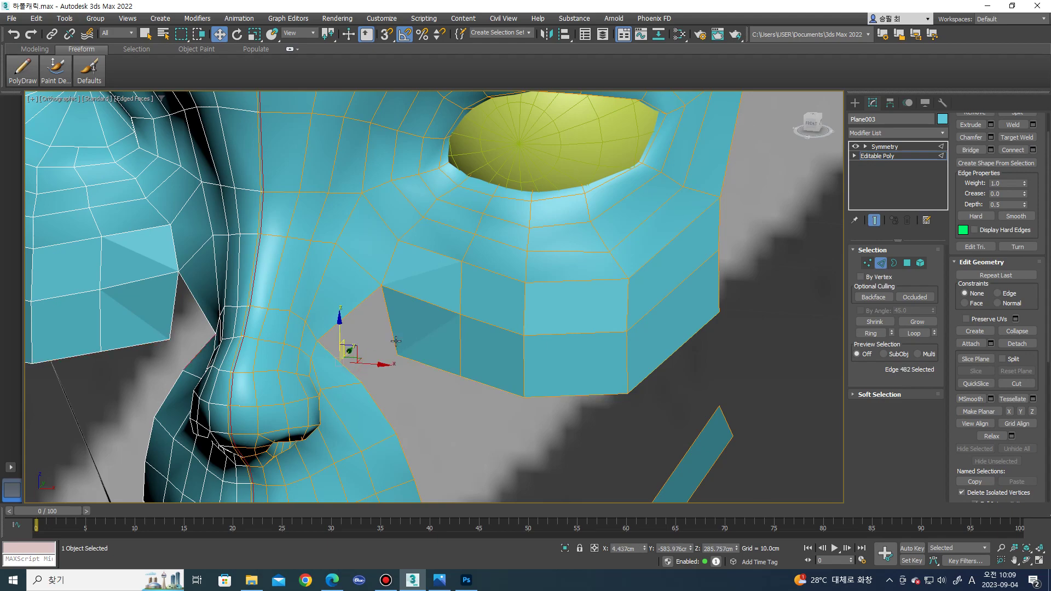
mouse_move(508, 343)
alt+middle_down()
mouse_move(450, 338)
mouse_move(428, 356)
mouse_move(475, 362)
mouse_move(503, 346)
mouse_move(489, 367)
alt+middle_up()
key(1)
scroll(489, 366, up, 3)
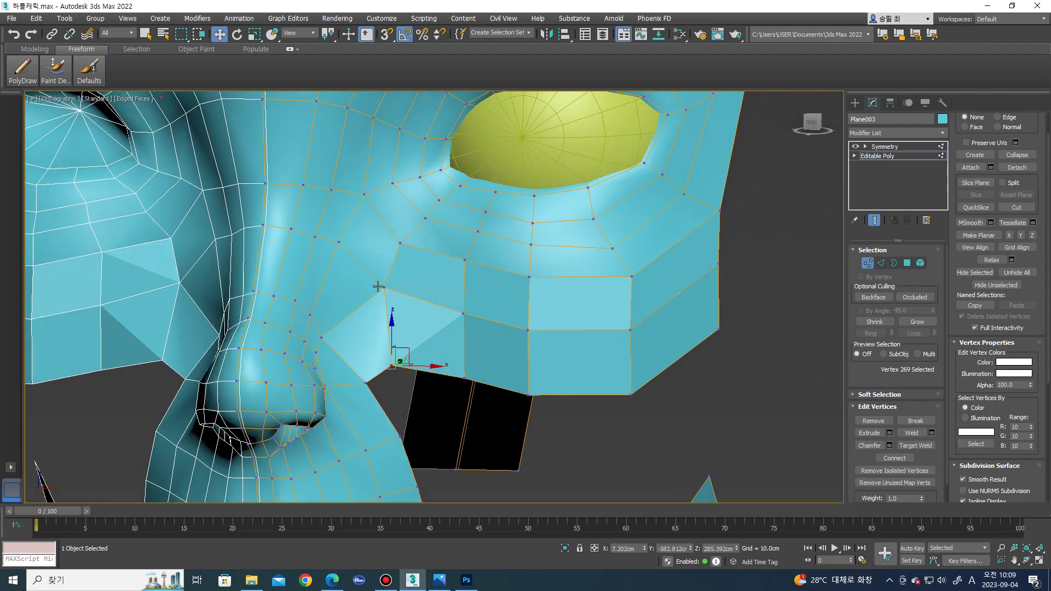
click(385, 286)
drag(390, 279, 353, 285)
- Inspect the nose and eye from the right-side view
mouse_move(354, 285)
alt+middle_down()
mouse_move(305, 300)
mouse_move(367, 312)
alt+middle_up()
scroll(367, 312, up, 1)
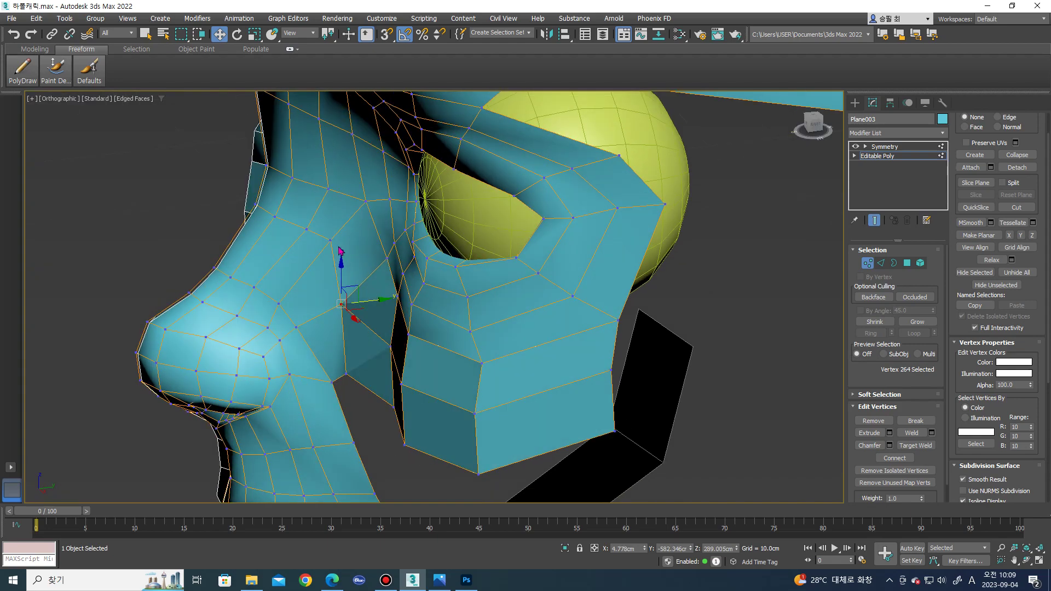
scroll(367, 312, up, 1)
scroll(366, 312, up, 1)
click(812, 123)
scroll(518, 312, down, 5)
scroll(382, 237, up, 3)
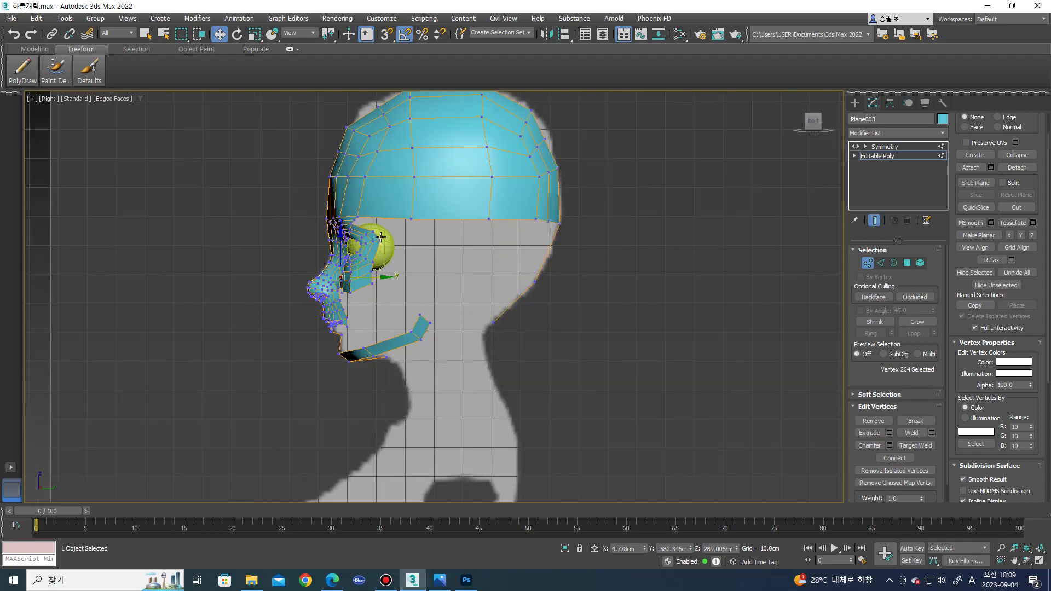
scroll(382, 237, up, 1)
- Nudge the corner vertex slightly up and select the ring of edges across the nose
mouse_move(382, 237)
alt+middle_down()
mouse_move(329, 307)
mouse_move(325, 354)
alt+middle_up()
scroll(314, 332, up, 3)
scroll(314, 333, up, 2)
scroll(313, 333, up, 2)
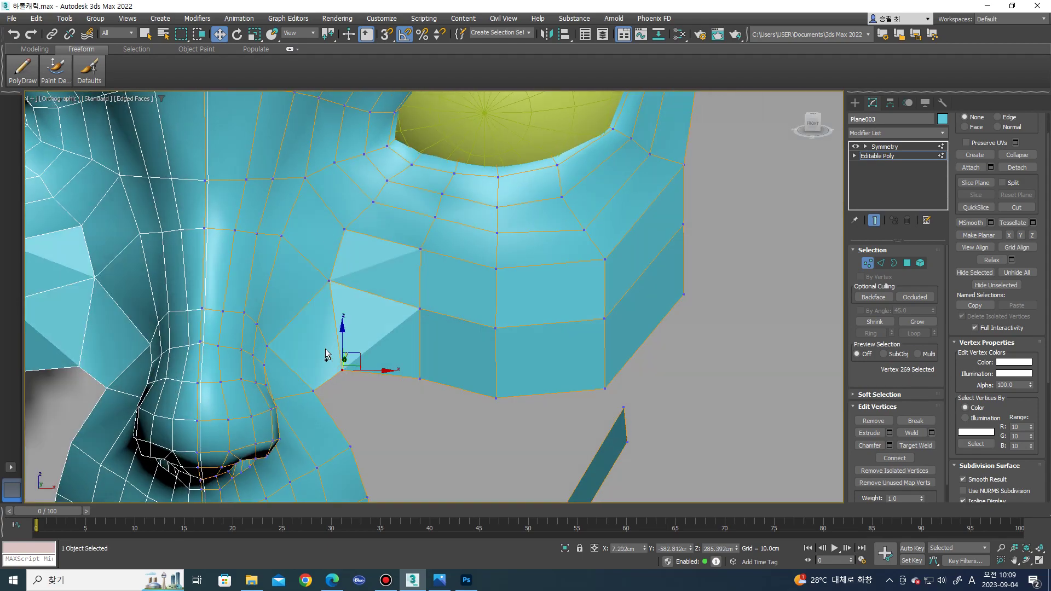
drag(325, 354, 329, 355)
key(2)
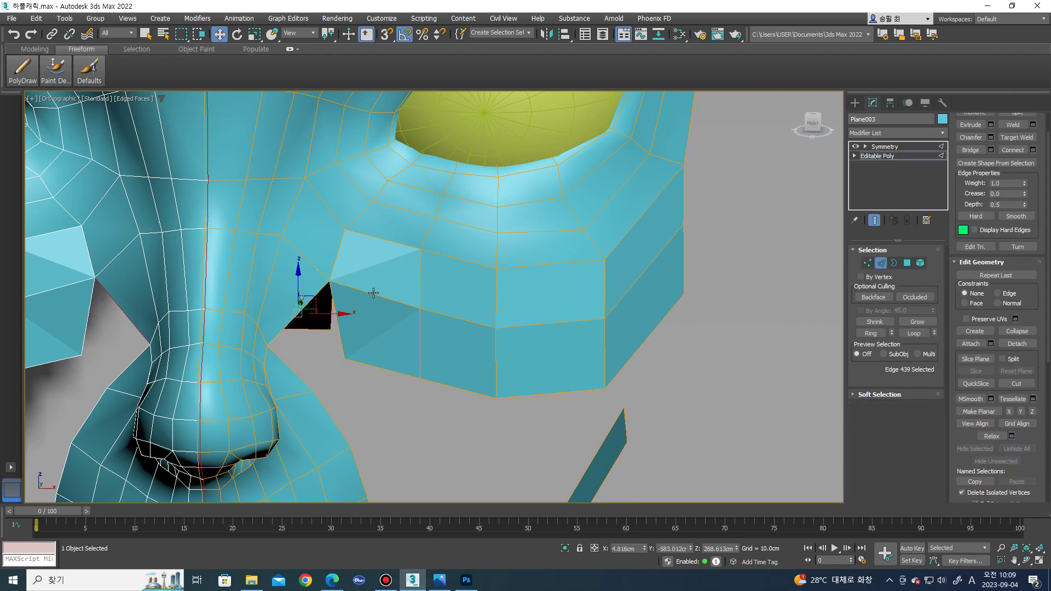
click(875, 333)
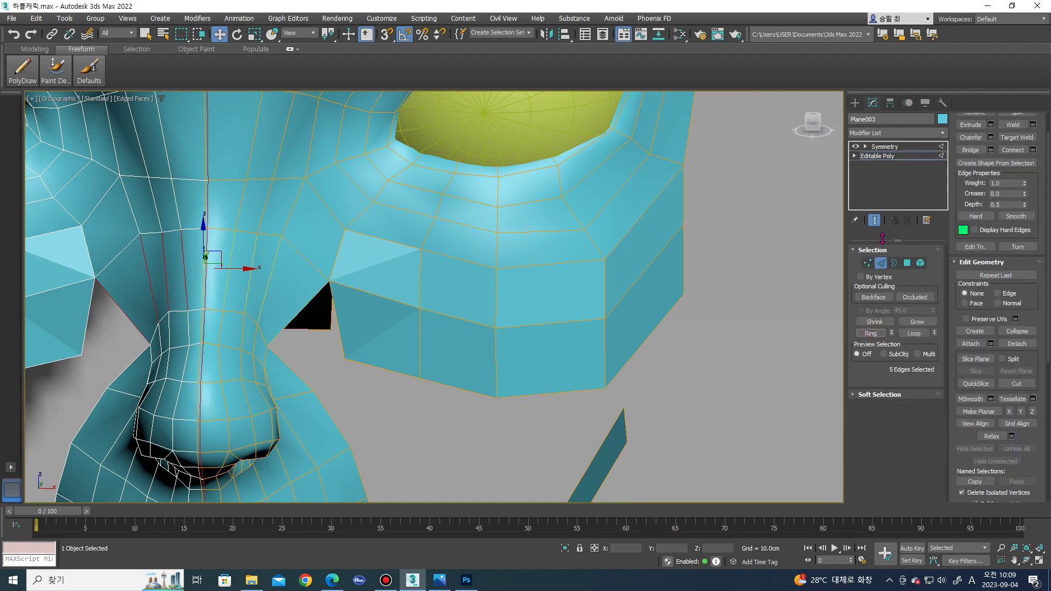
- Connect the nose-bridge ring edges with 2 segments and Target Weld the gap's corner vertices
click(1035, 150)
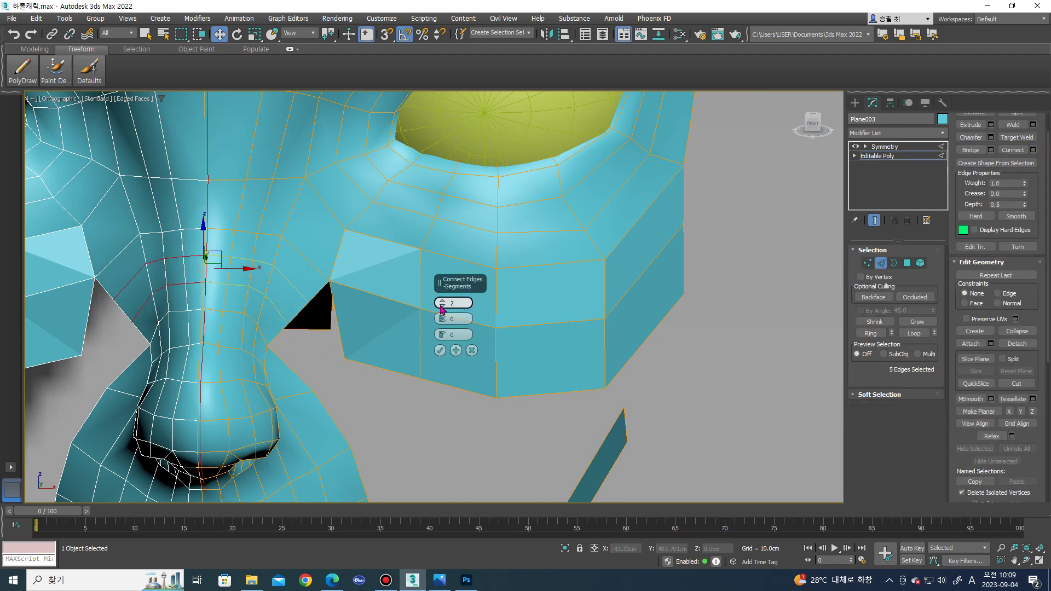
click(440, 351)
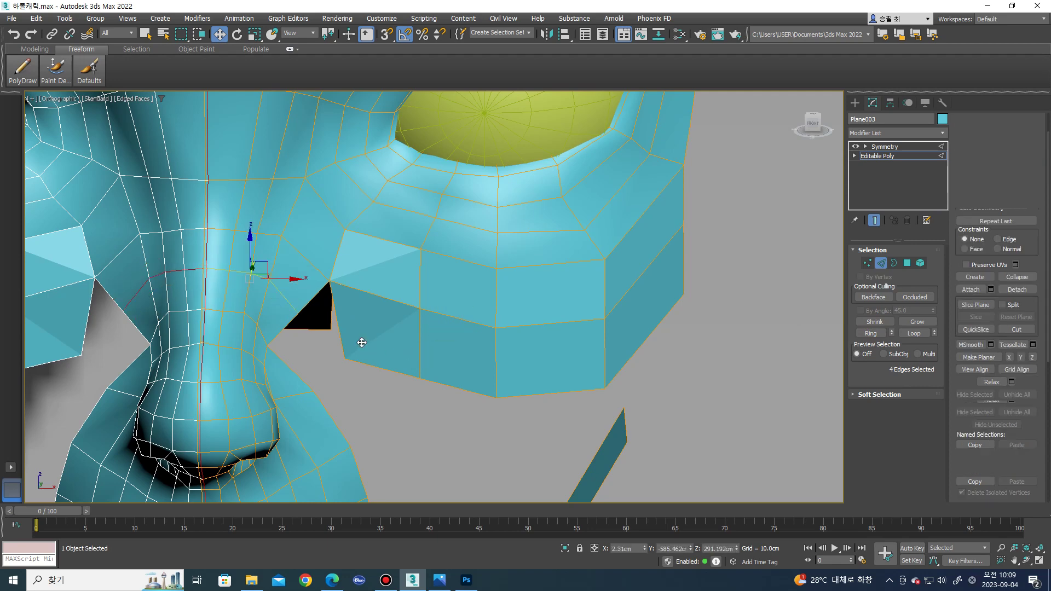
key(1)
click(345, 360)
scroll(345, 359, down, 2)
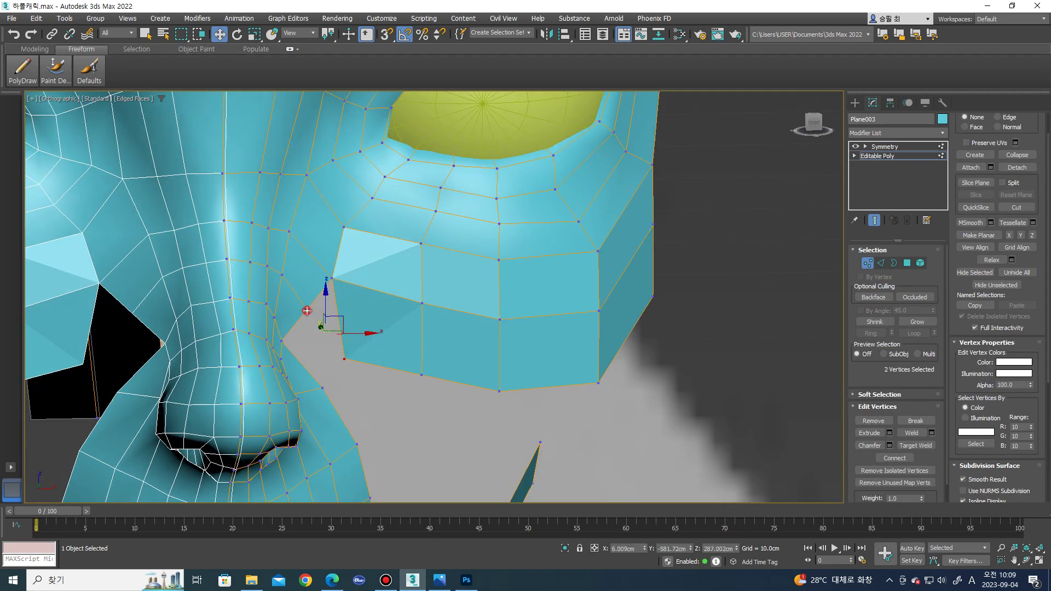
click(1019, 156)
- Move the merged vertex onto the triangle's corner to close the nose-cheek gap
mouse_move(458, 307)
alt+middle_down()
mouse_move(345, 322)
mouse_move(306, 306)
alt+middle_up()
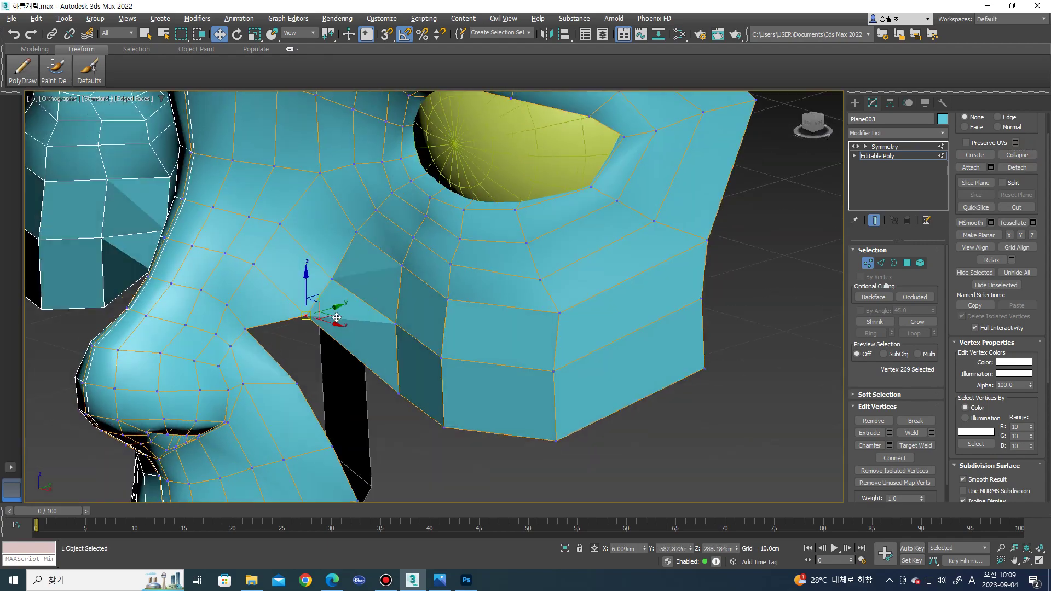
scroll(274, 323, up, 3)
alt+middle_drag(239, 340, 260, 346)
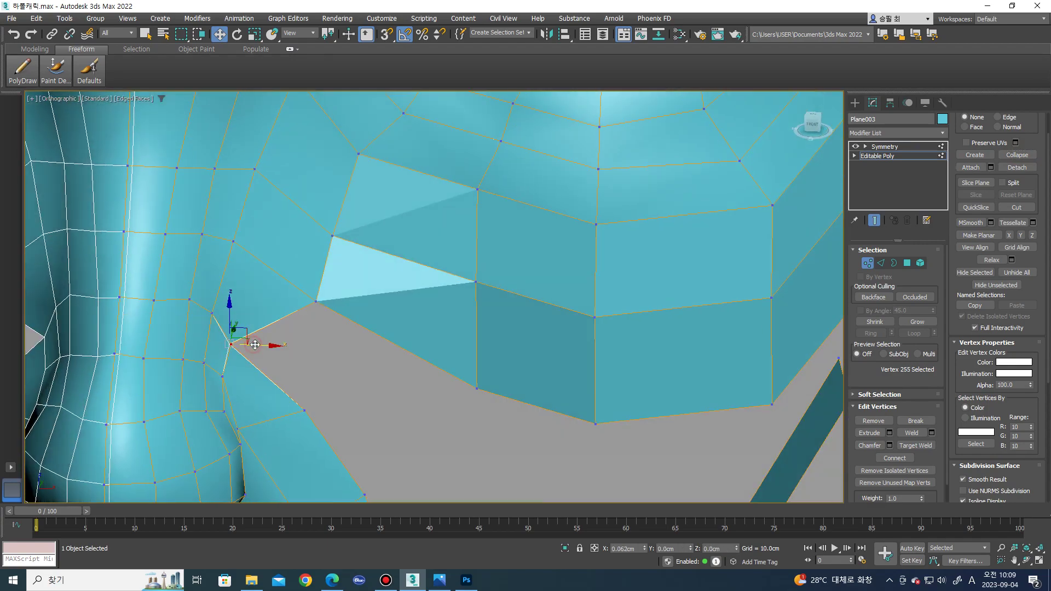
drag(255, 345, 331, 303)
scroll(329, 309, down, 2)
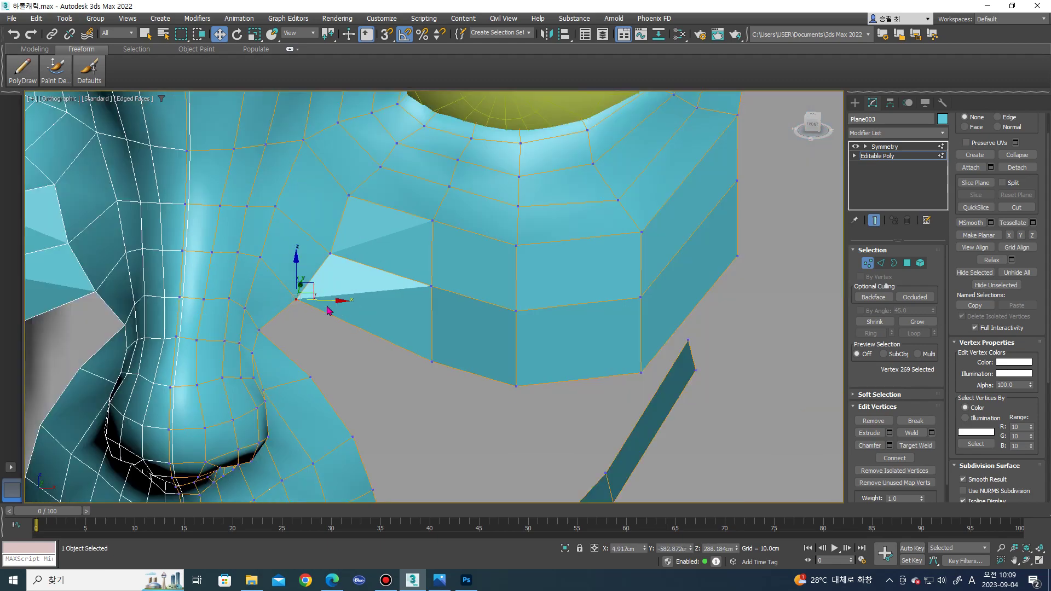
scroll(330, 312, down, 3)
scroll(334, 315, up, 2)
click(331, 313)
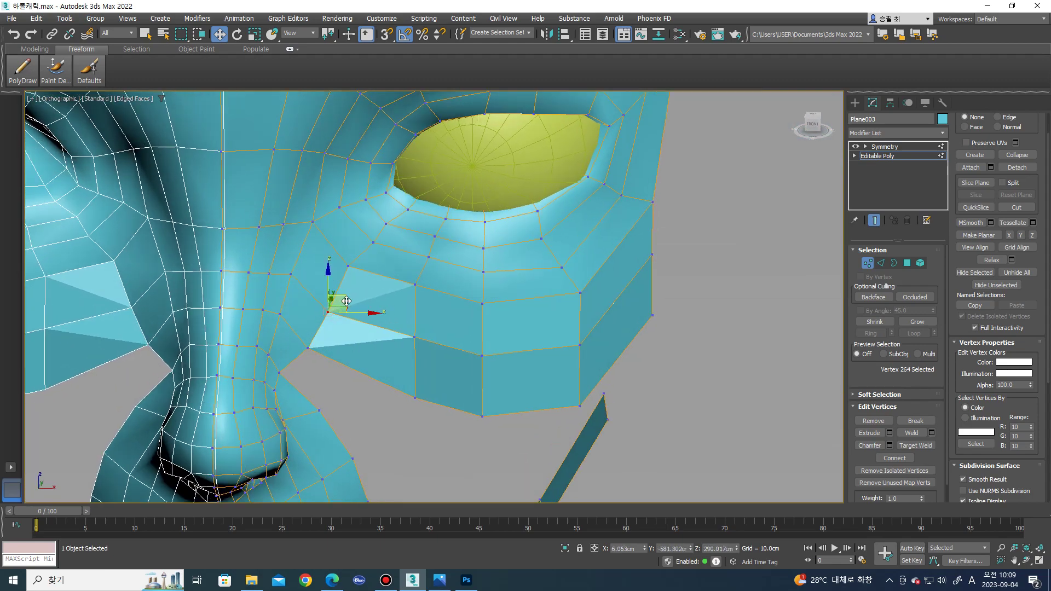
alt+middle_drag(330, 313, 347, 257)
- Nudge the cheek-corner and upper-corner vertices beside the nose into place
key(2)
click(346, 275)
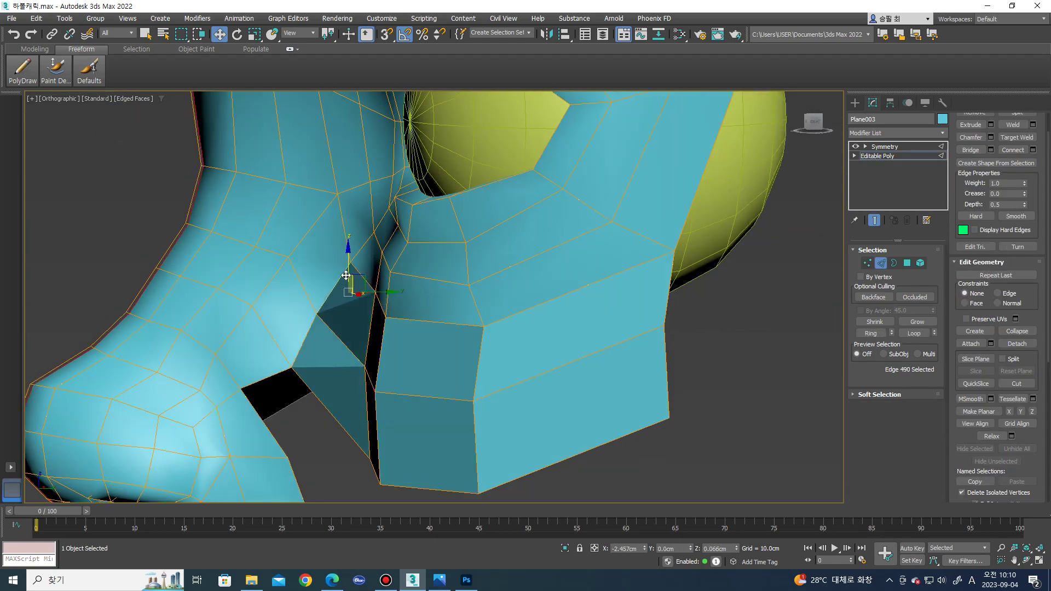
key(1)
click(293, 367)
drag(296, 339, 295, 341)
mouse_move(294, 341)
alt+middle_down()
mouse_move(360, 345)
mouse_move(351, 357)
alt+middle_up()
click(263, 301)
alt+middle_drag(264, 301, 301, 313)
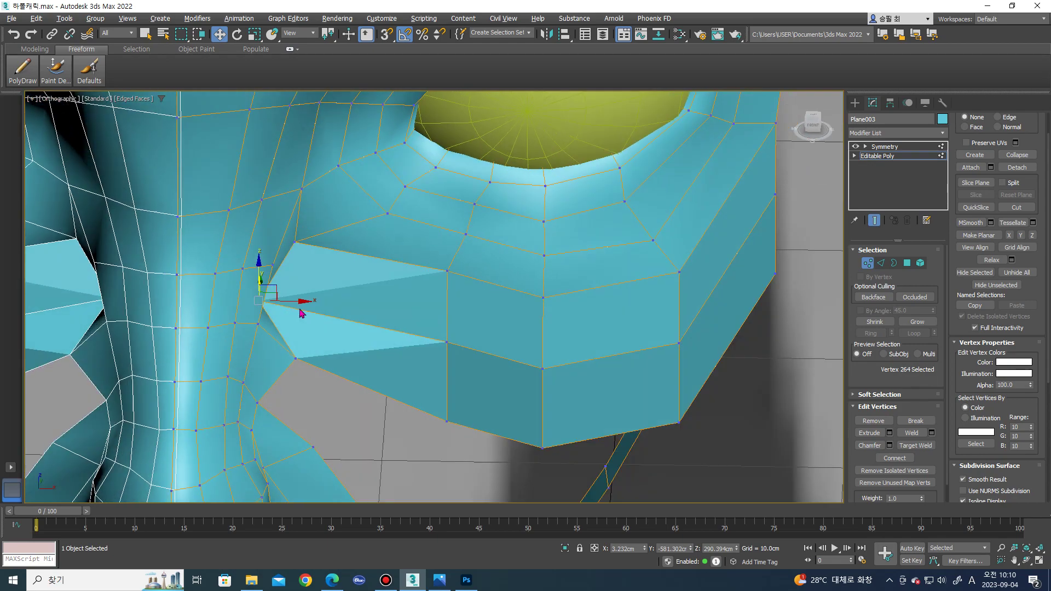
drag(295, 303, 340, 303)
- Inspect the nose bridge vertex, then select the whole head mesh element
click(295, 241)
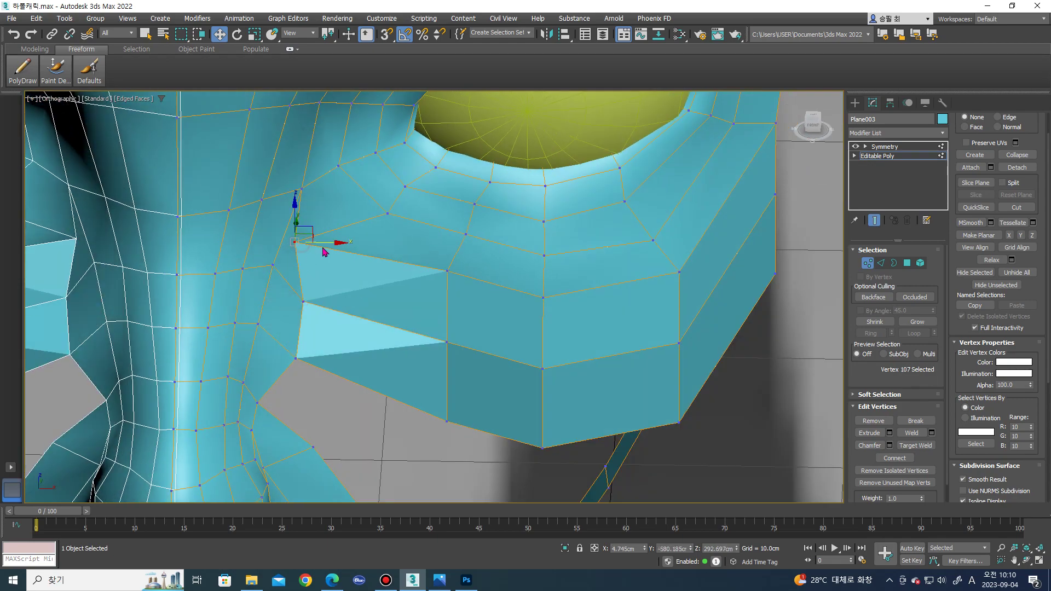
click(287, 242)
mouse_move(286, 242)
alt+middle_down()
mouse_move(333, 260)
mouse_move(320, 243)
alt+middle_up()
key(5)
click(338, 265)
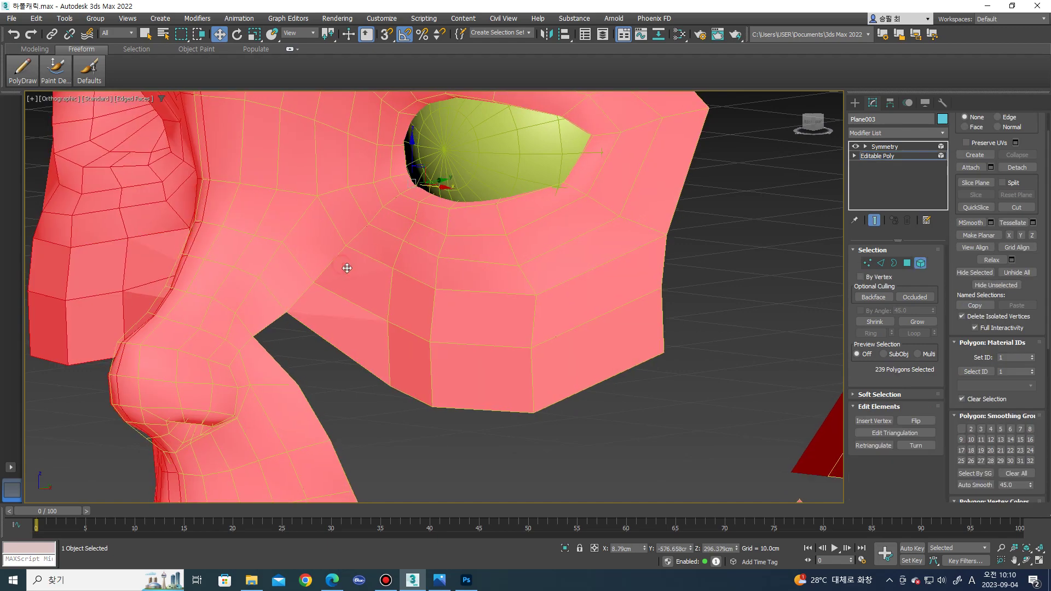
- Clear the head's smoothing so the mesh displays faceted, viewed from the front
drag(583, 311, 590, 313)
click(1023, 474)
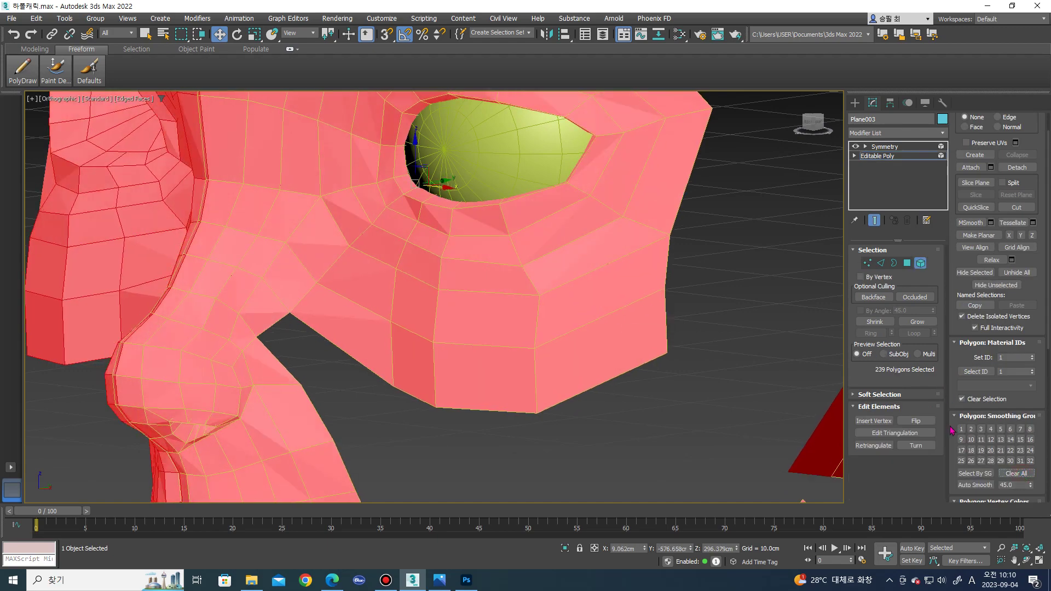
click(654, 445)
alt+middle_drag(654, 445, 606, 362)
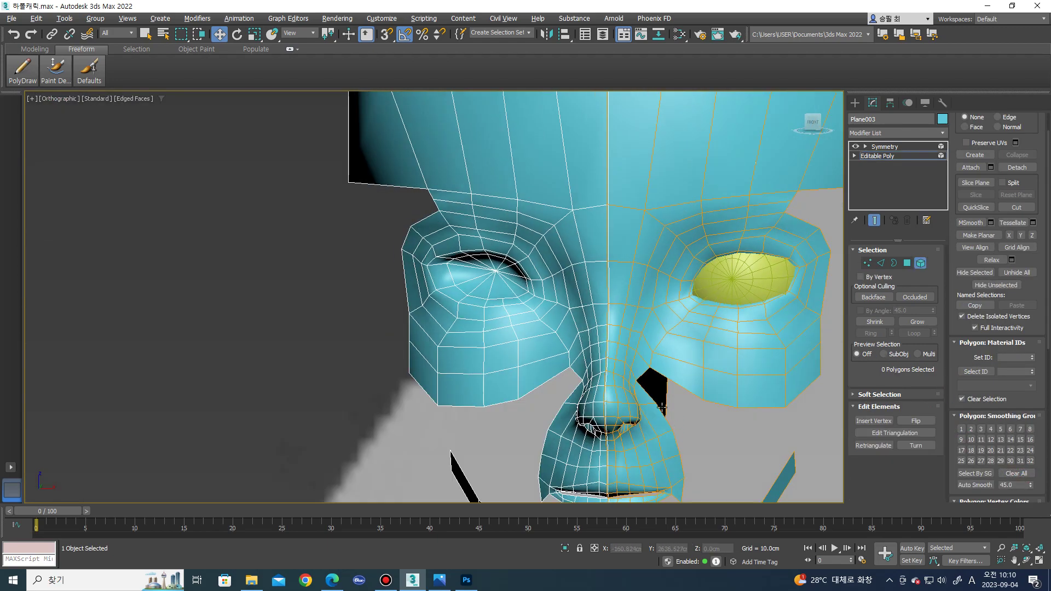
scroll(606, 362, up, 2)
scroll(607, 361, up, 3)
scroll(594, 345, up, 3)
- Select edges and vertices around the nose bridge and below the eye
key(2)
click(604, 346)
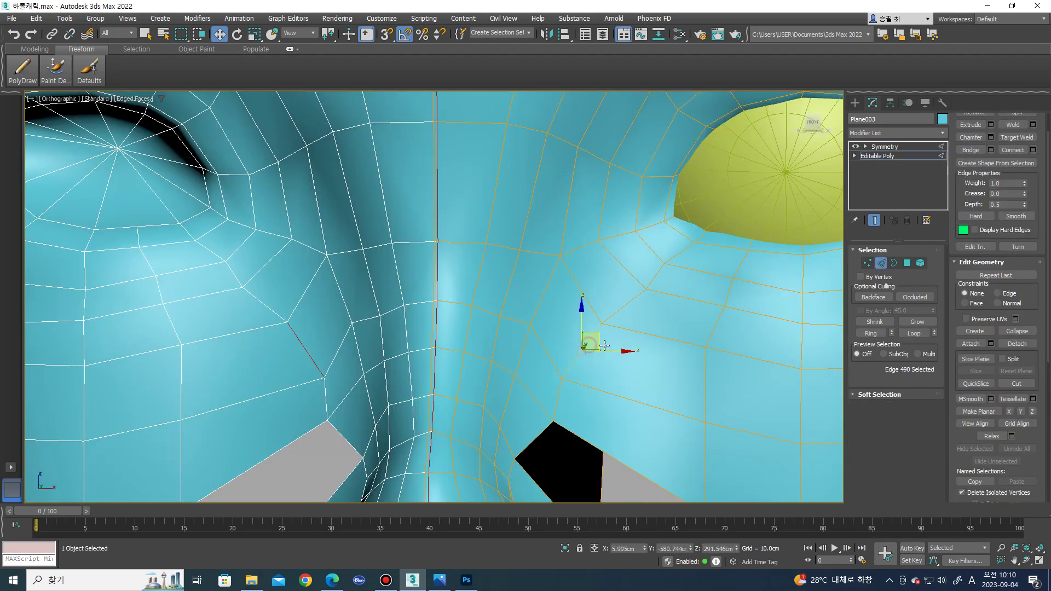
scroll(636, 314, down, 5)
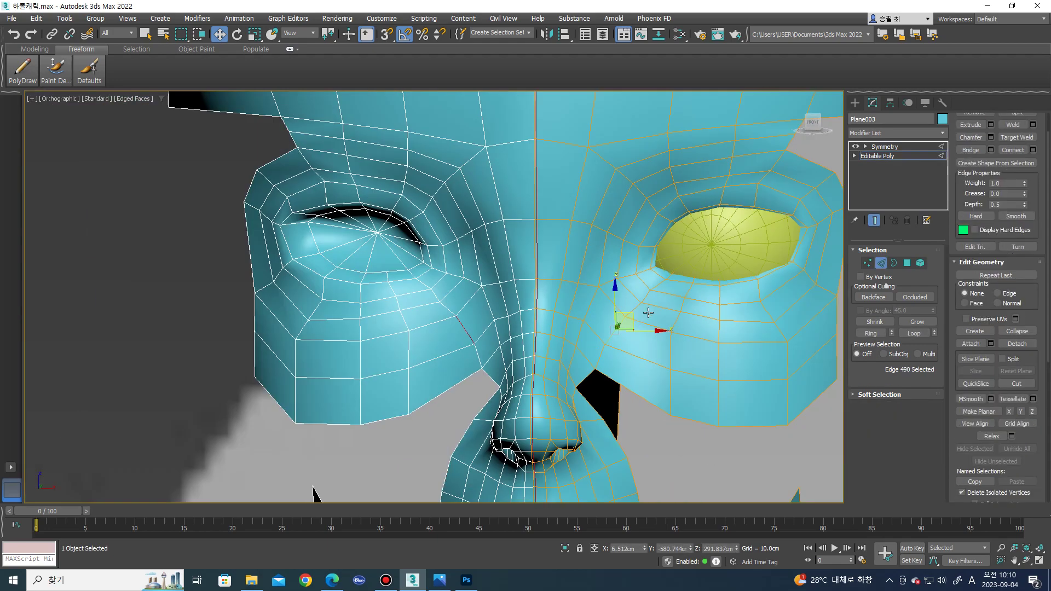
scroll(643, 304, up, 5)
key(1)
click(639, 287)
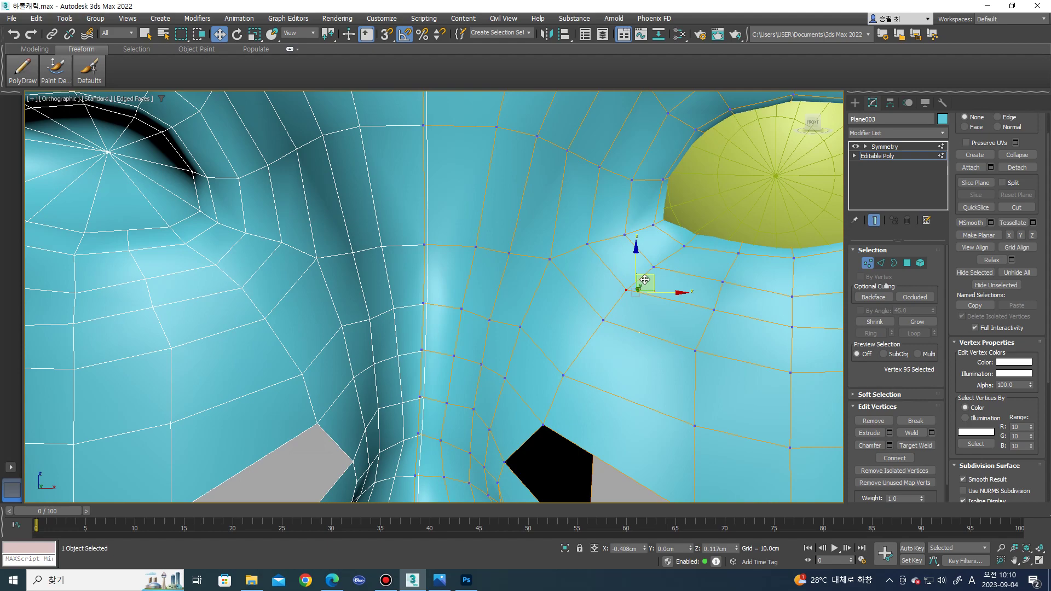
alt+middle_drag(646, 280, 630, 307)
click(619, 318)
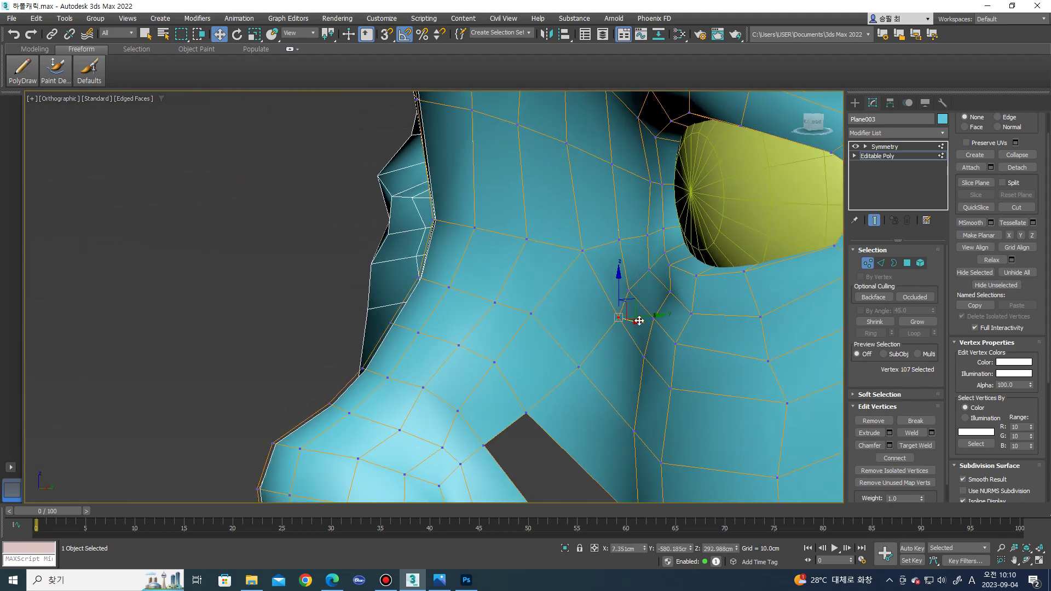
key(2)
click(638, 361)
mouse_move(638, 361)
alt+middle_down()
mouse_move(659, 399)
mouse_move(688, 399)
mouse_move(626, 361)
mouse_move(643, 409)
alt+middle_up()
- Nudge the cheek vertices beside the nose slightly sideways
key(1)
click(616, 370)
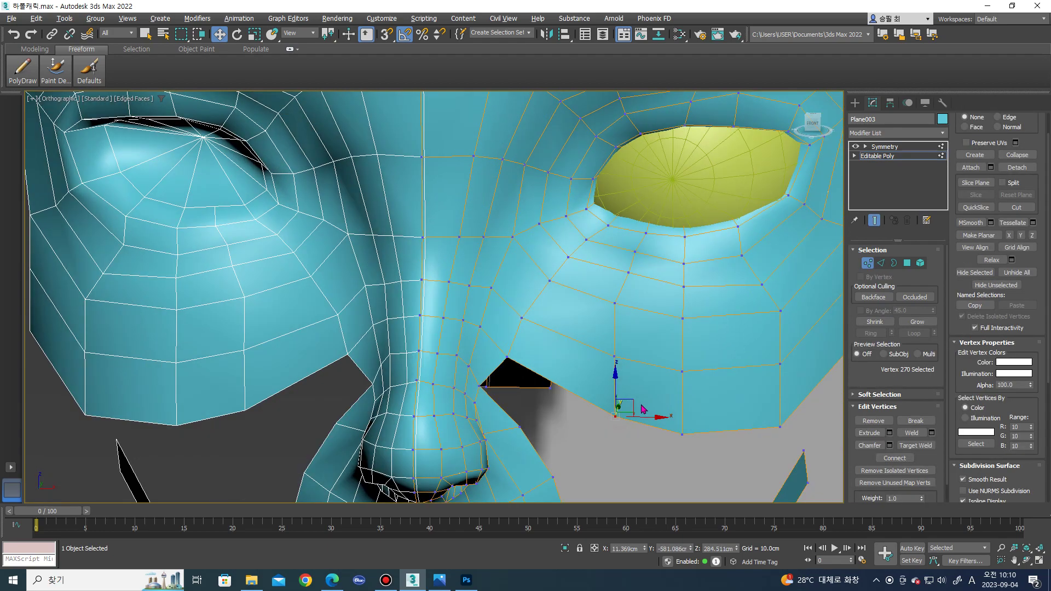
scroll(514, 318, up, 3)
click(515, 311)
drag(530, 305, 542, 304)
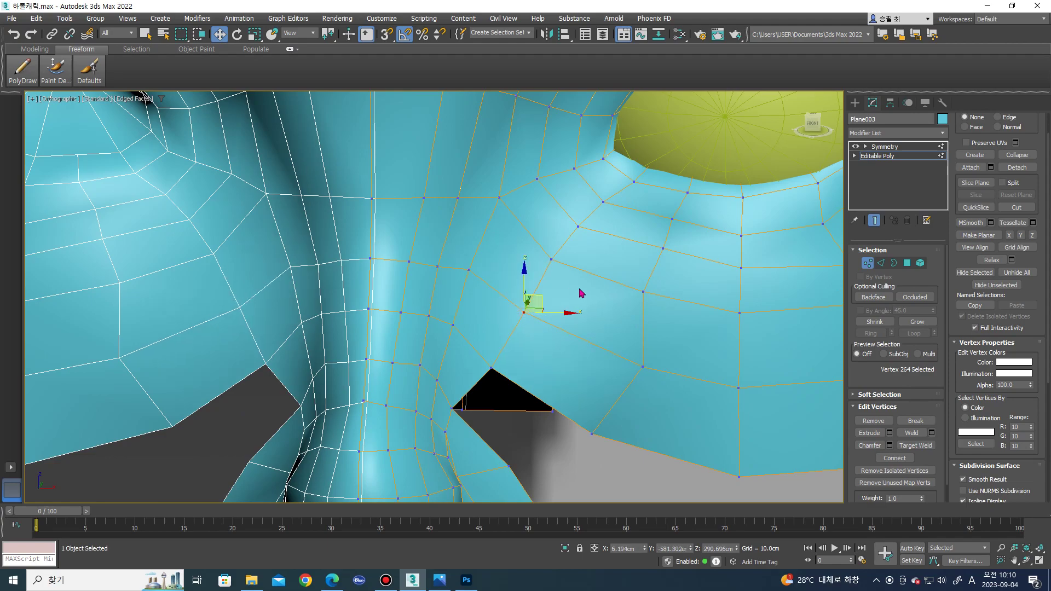
middle_drag(636, 369, 625, 355)
click(631, 353)
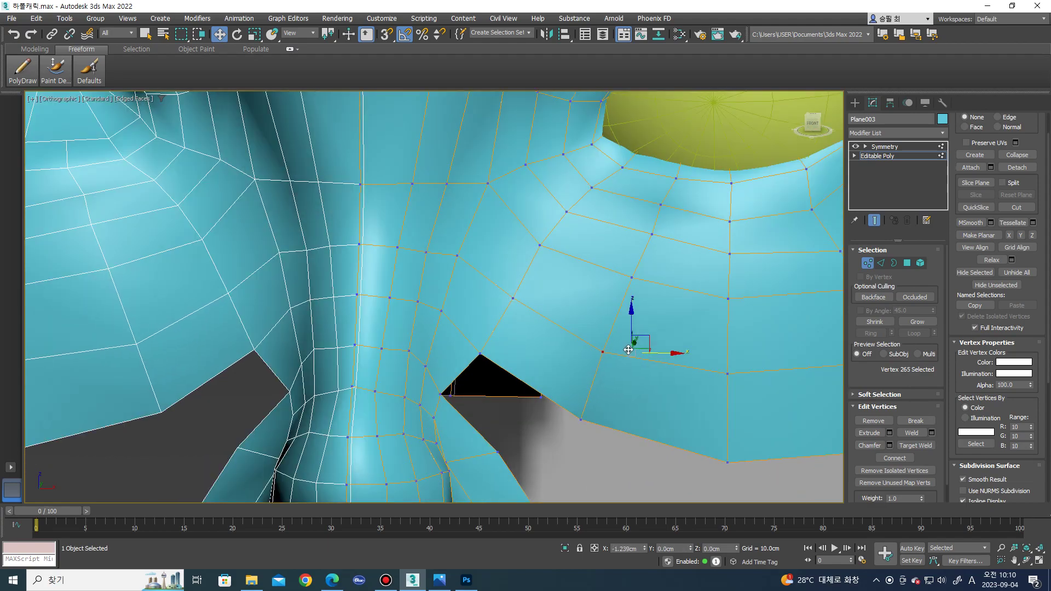
scroll(639, 344, down, 2)
- Lower the pair of nose-bridge vertices, checking the nose profile from the side
mouse_move(639, 344)
alt+middle_down()
mouse_move(601, 318)
mouse_move(625, 335)
mouse_move(570, 316)
alt+middle_up()
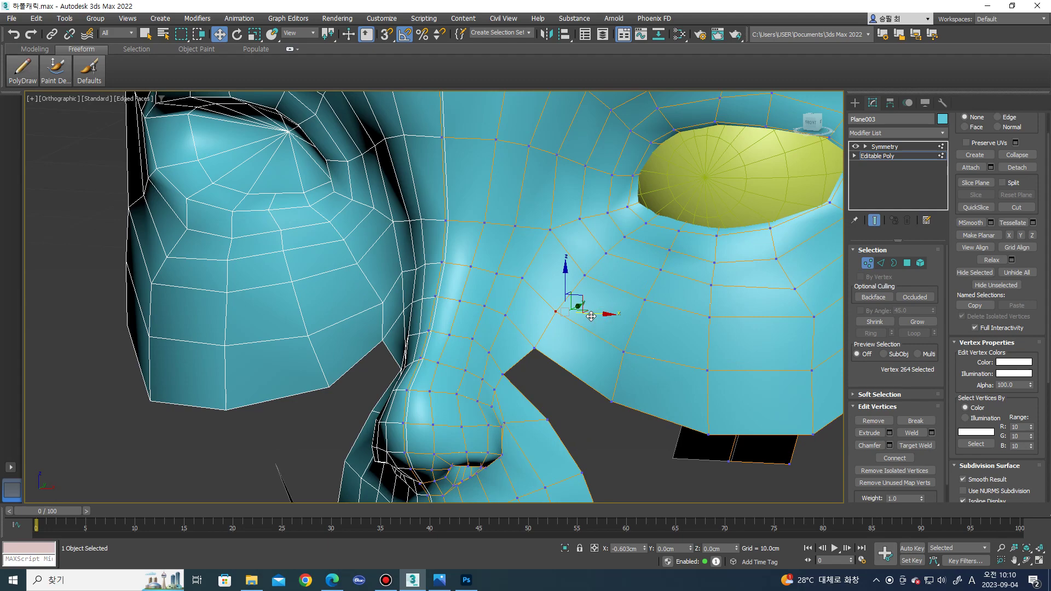
alt+middle_drag(593, 316, 610, 318)
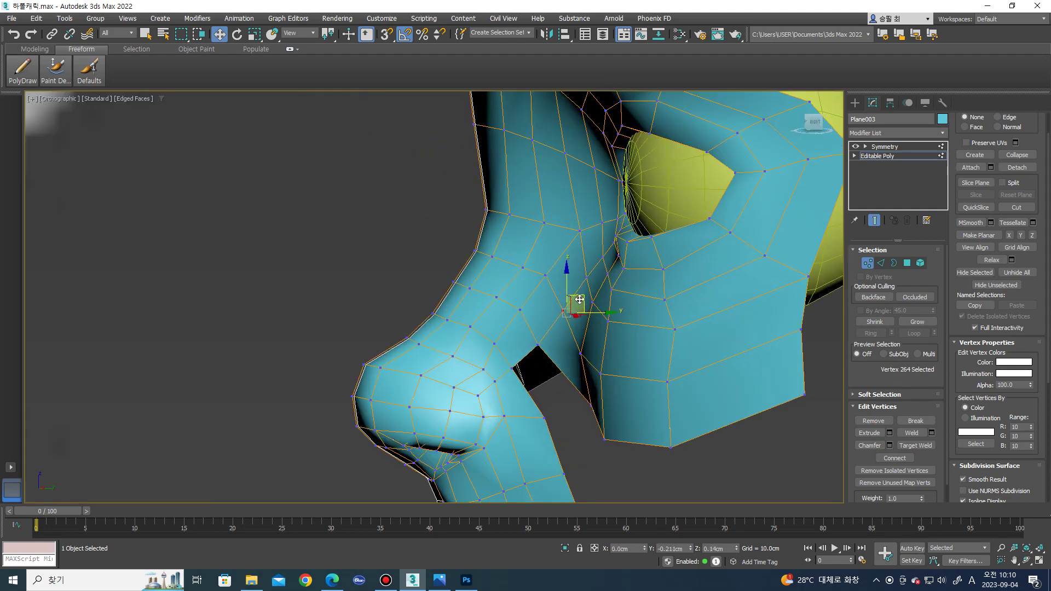
alt+middle_drag(580, 300, 484, 266)
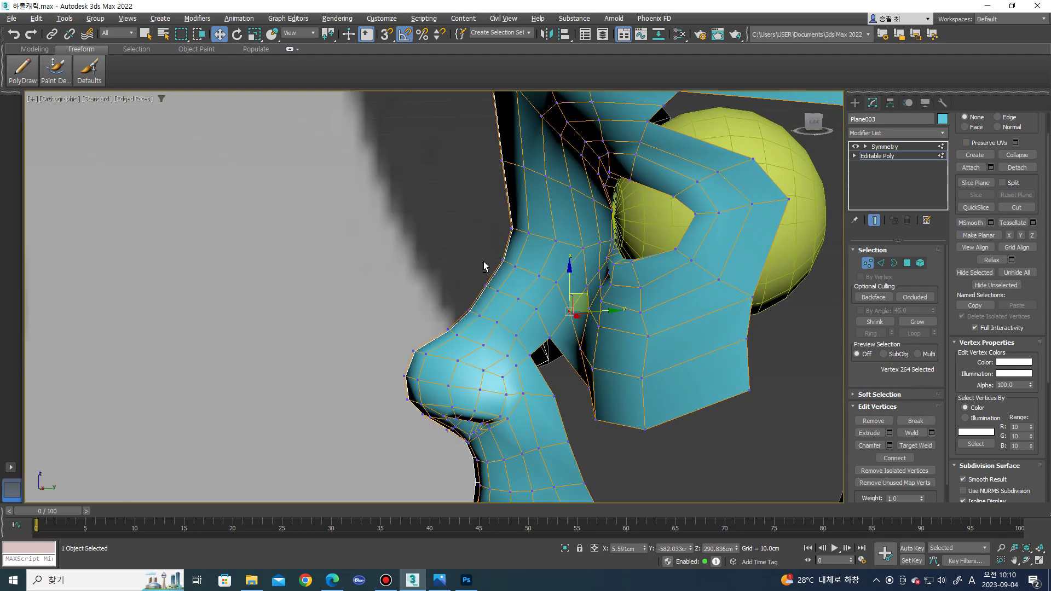
scroll(484, 261, up, 3)
mouse_move(518, 306)
mouse_down()
mouse_move(556, 296)
mouse_move(562, 281)
mouse_up()
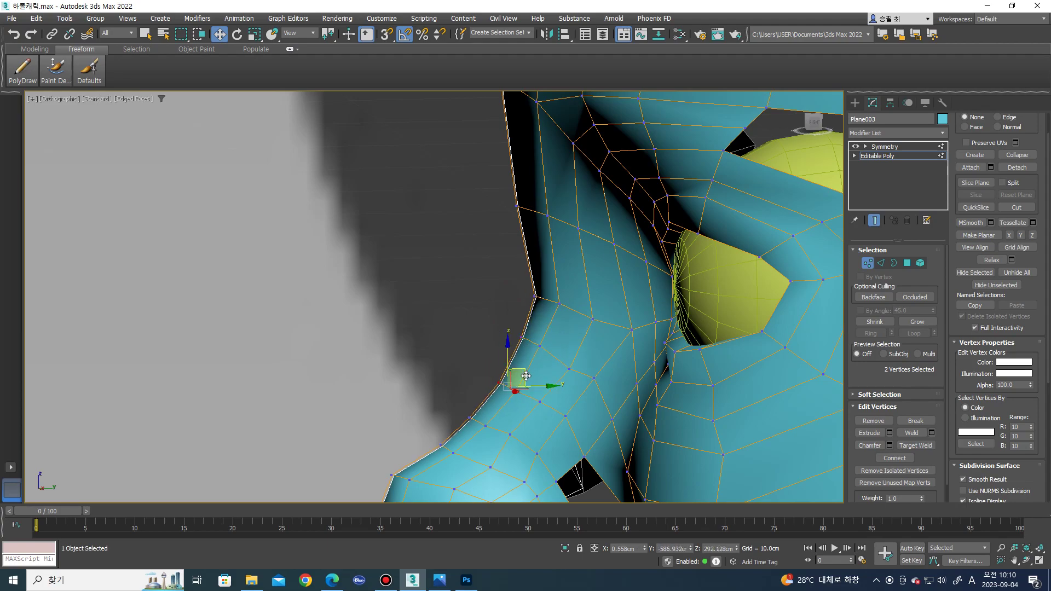
scroll(525, 376, down, 3)
mouse_move(526, 376)
alt+middle_down()
mouse_move(629, 347)
mouse_move(631, 318)
mouse_move(665, 304)
mouse_move(673, 329)
mouse_move(688, 326)
alt+middle_up()
scroll(630, 318, down, 2)
scroll(664, 311, up, 3)
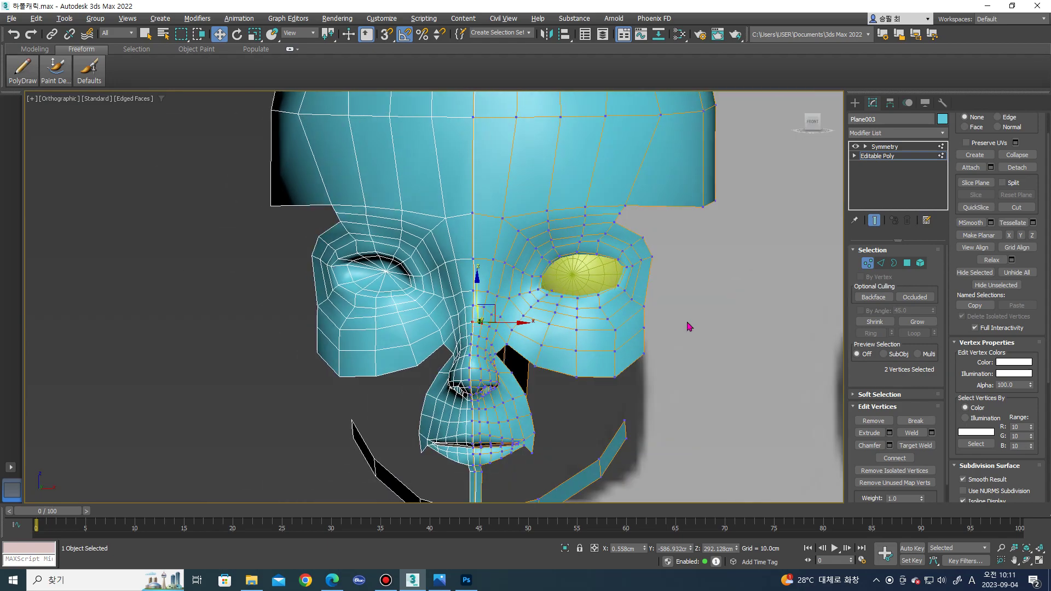
- In Front view, shift four outer cheek vertices slightly inward
key(f)
scroll(491, 418, down, 2)
scroll(455, 392, down, 2)
scroll(455, 392, up, 3)
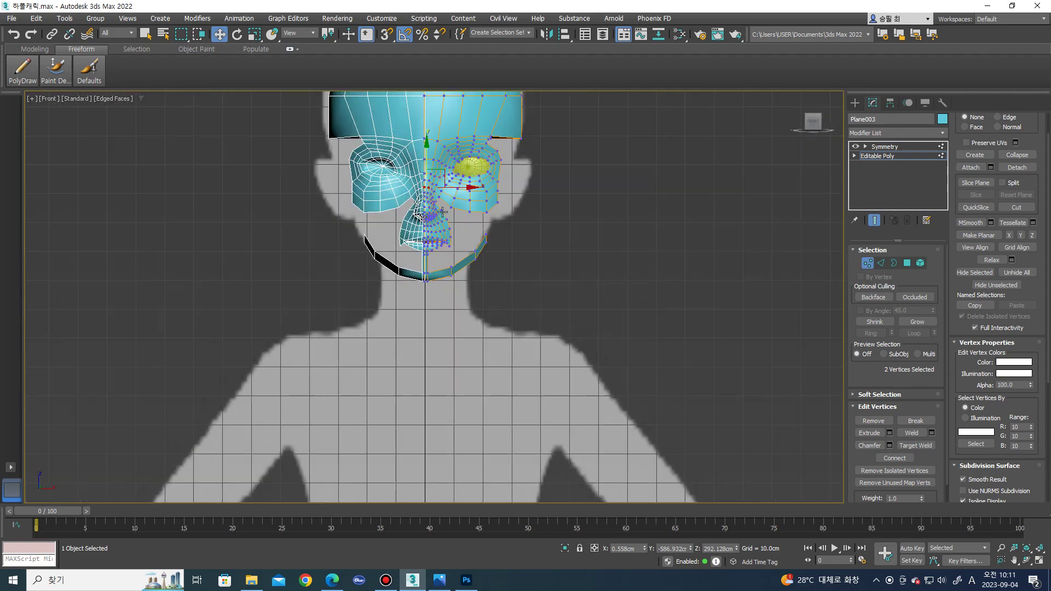
scroll(463, 367, up, 2)
scroll(473, 328, up, 2)
scroll(482, 307, up, 2)
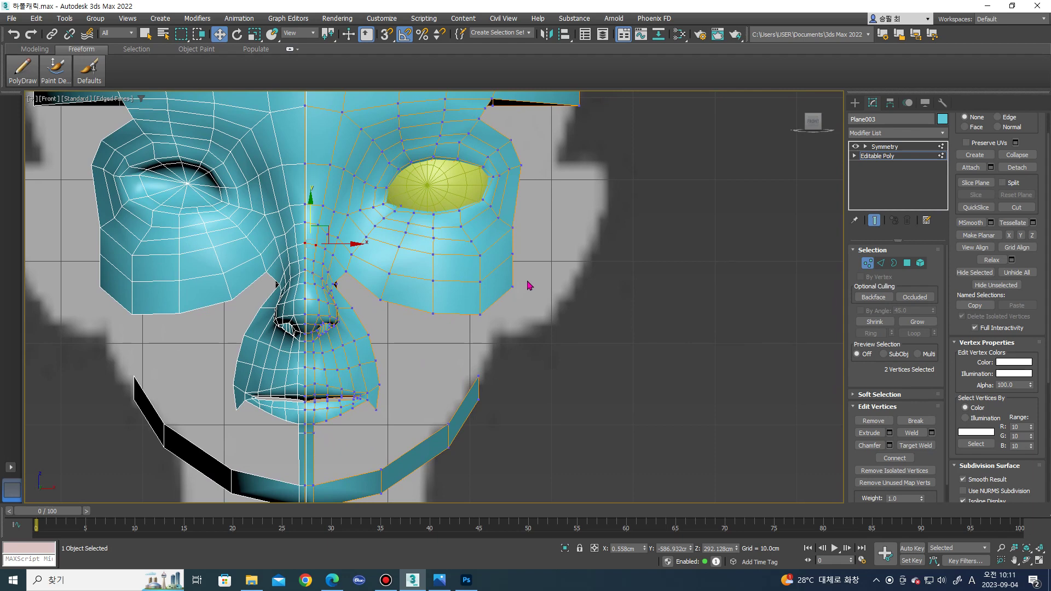
scroll(530, 286, up, 2)
middle_drag(381, 294, 409, 359)
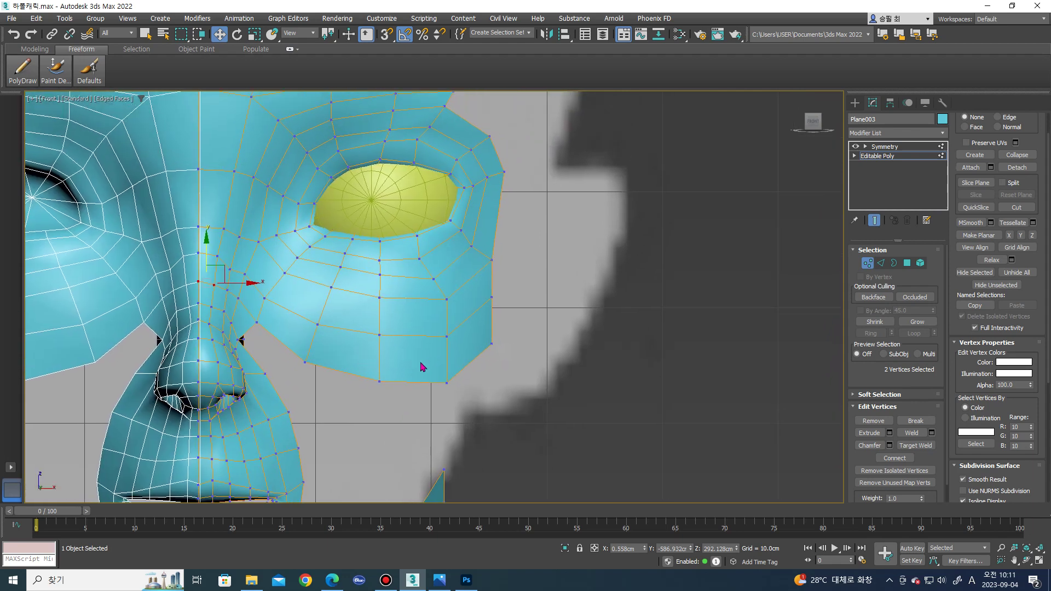
drag(464, 388, 425, 281)
drag(462, 326, 460, 327)
- Move three, then two more cheek-edge vertices inward along X
click(448, 393)
drag(425, 306, 426, 304)
drag(477, 343, 462, 345)
click(395, 395)
click(378, 332)
click(399, 392)
drag(362, 328, 361, 329)
drag(407, 359, 390, 362)
- Pull four more outer cheek vertices inward to follow the reference outline
click(367, 382)
scroll(368, 383, up, 2)
click(369, 282)
click(371, 237)
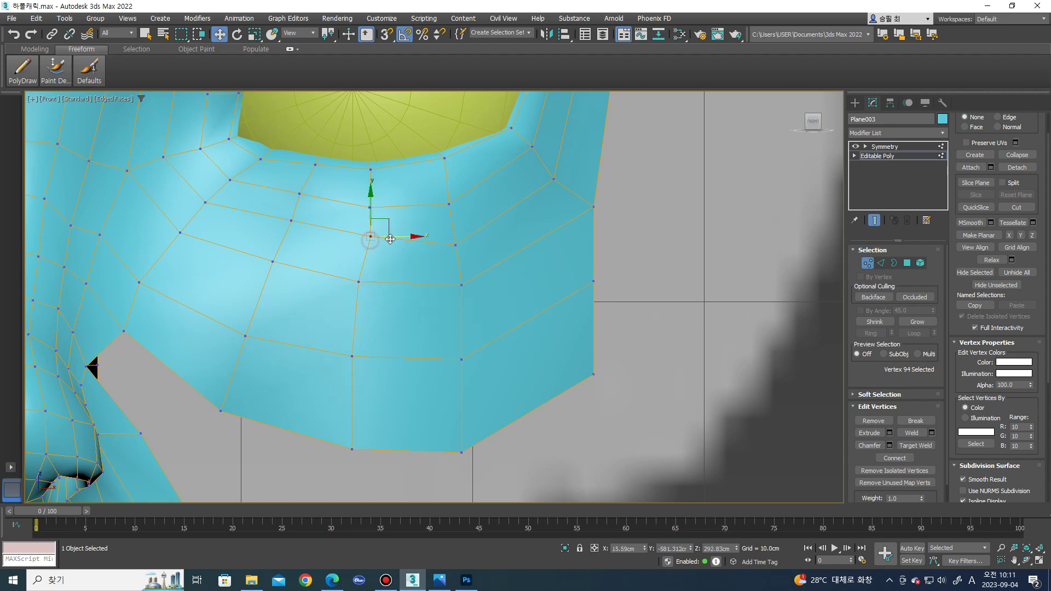
scroll(551, 359, down, 2)
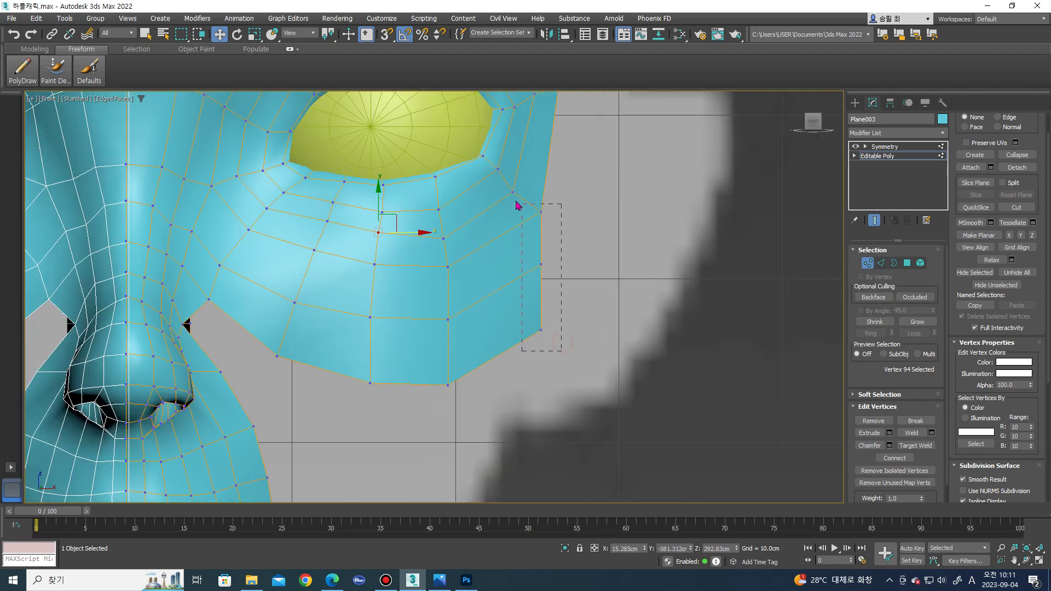
drag(502, 192, 500, 191)
drag(558, 250, 547, 250)
scroll(434, 243, up, 3)
key(2)
click(427, 282)
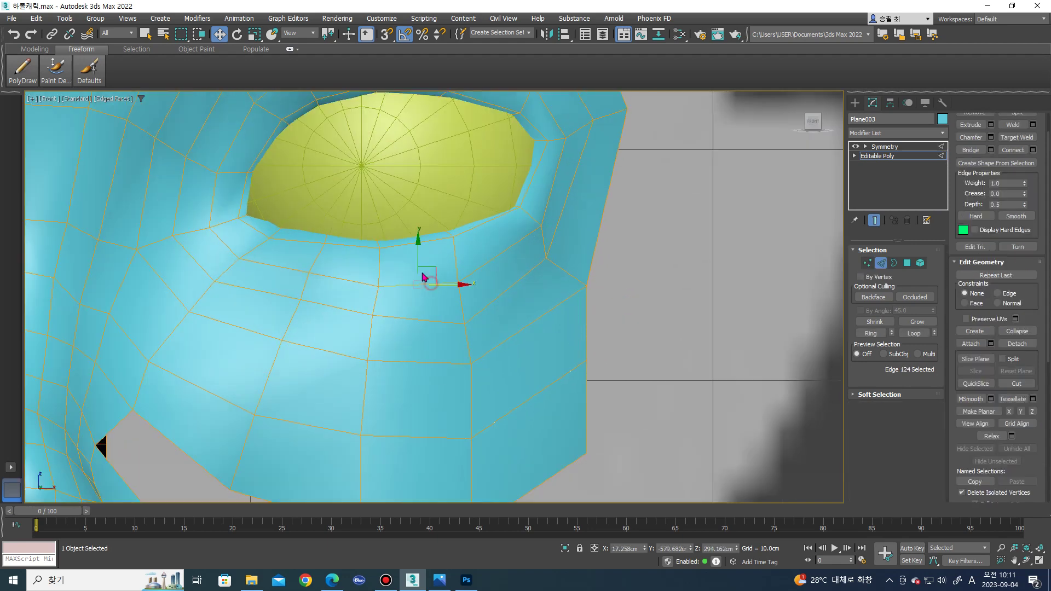
- Raise the edge just below the eye slightly along Y
drag(419, 251, 419, 240)
click(281, 267)
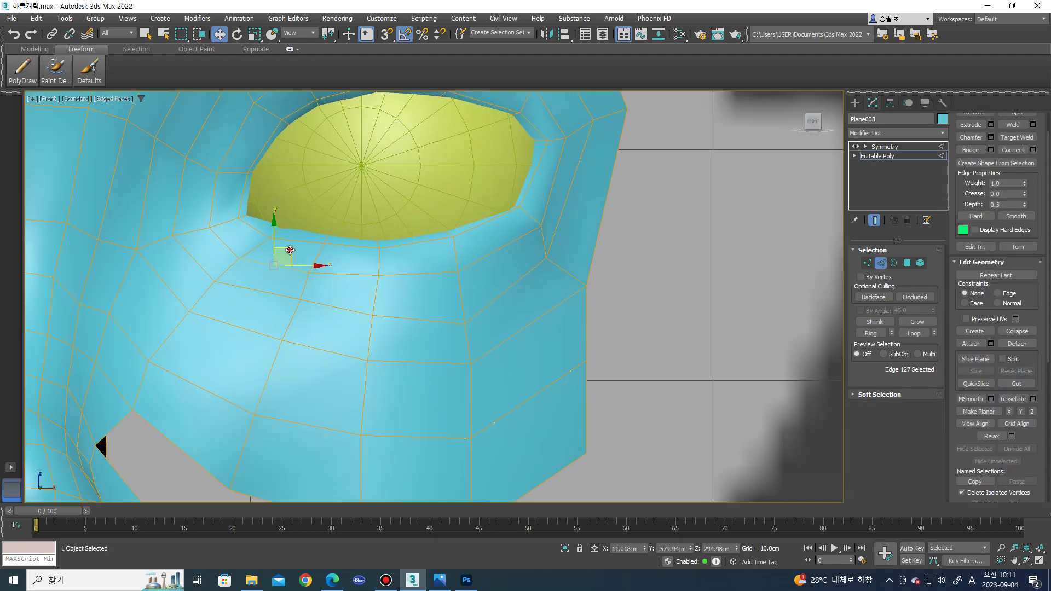
scroll(444, 261, up, 2)
click(432, 275)
click(432, 255)
click(423, 282)
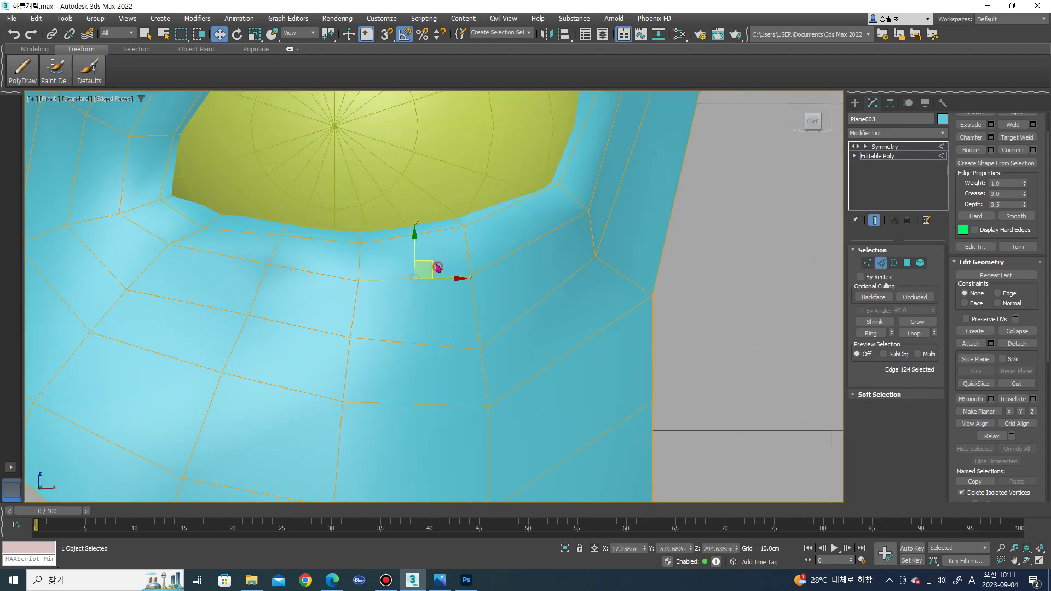
right_click(433, 257)
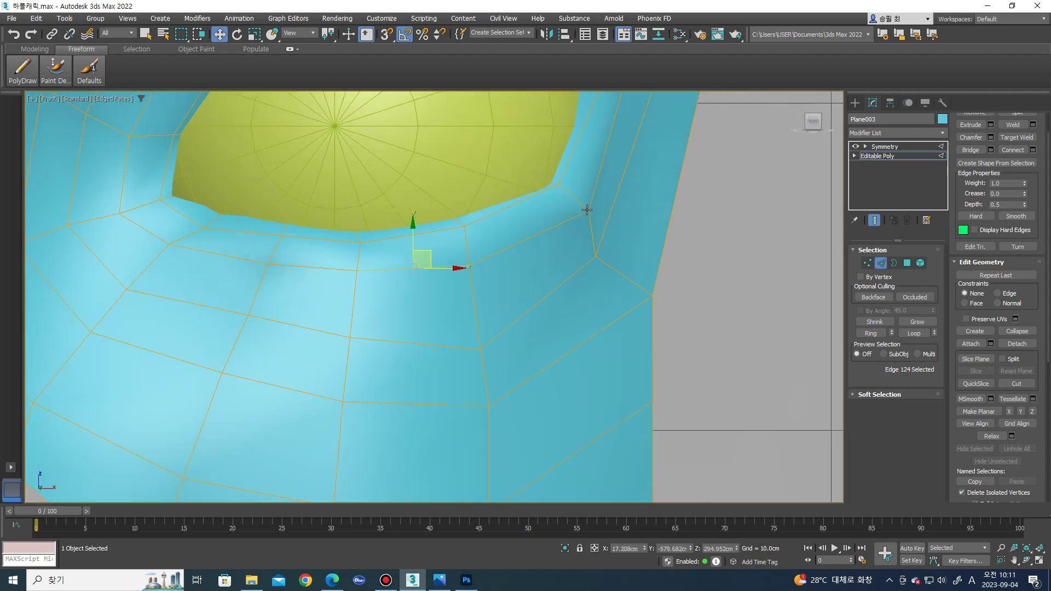
- Raise another under-eye edge up toward the lower eyelid
key(1)
click(584, 210)
scroll(597, 197, down, 2)
scroll(559, 320, up, 2)
click(552, 340)
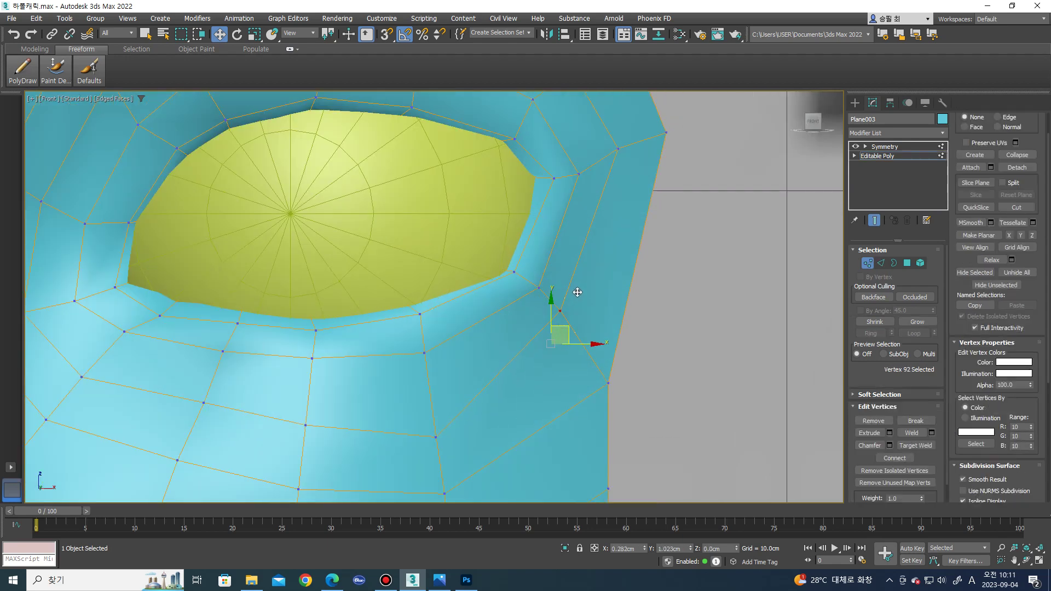
click(436, 436)
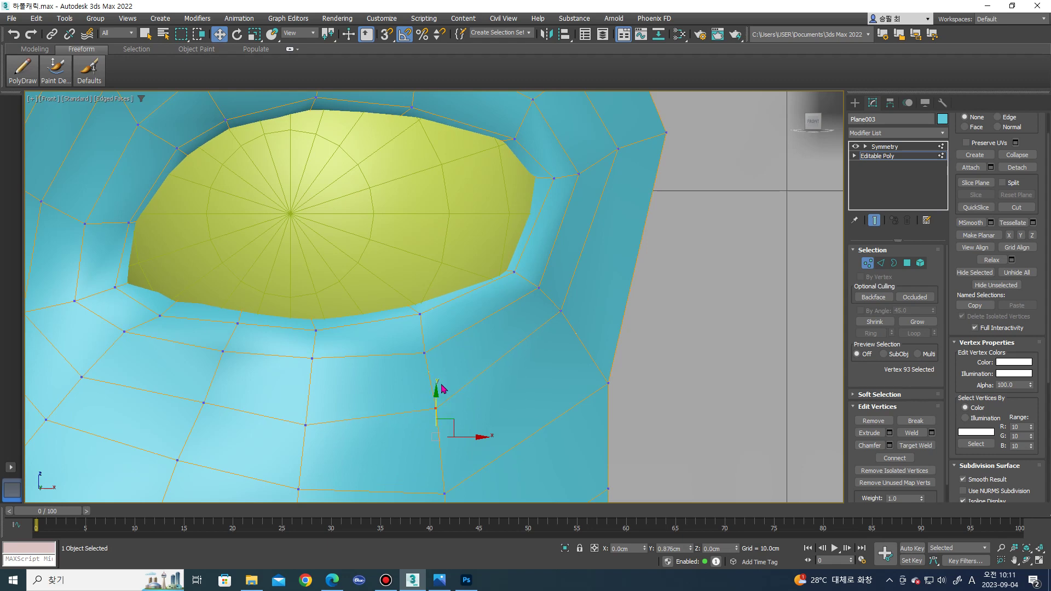
scroll(443, 389, down, 4)
scroll(392, 401, up, 1)
scroll(298, 416, up, 2)
key(2)
click(320, 404)
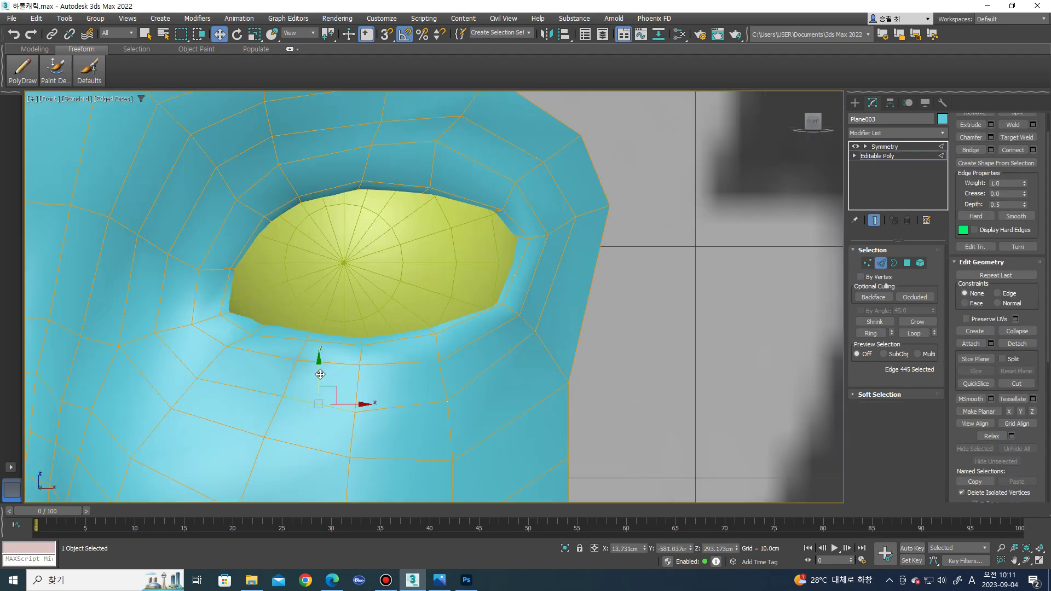
click(415, 400)
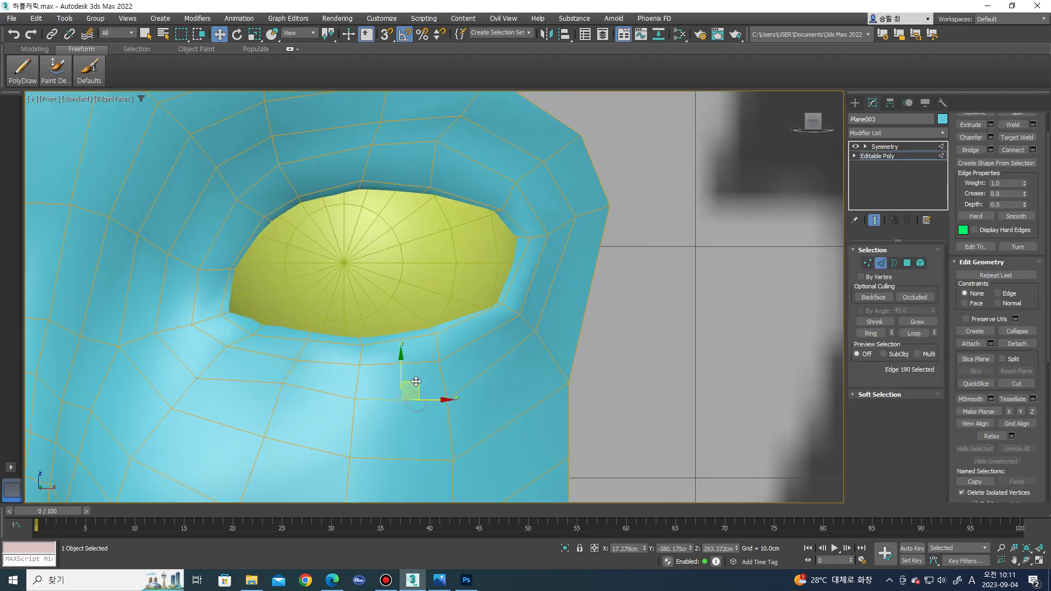
drag(399, 363, 399, 354)
- Move the next under-eye edge up and select two cheek edges
key(1)
click(198, 379)
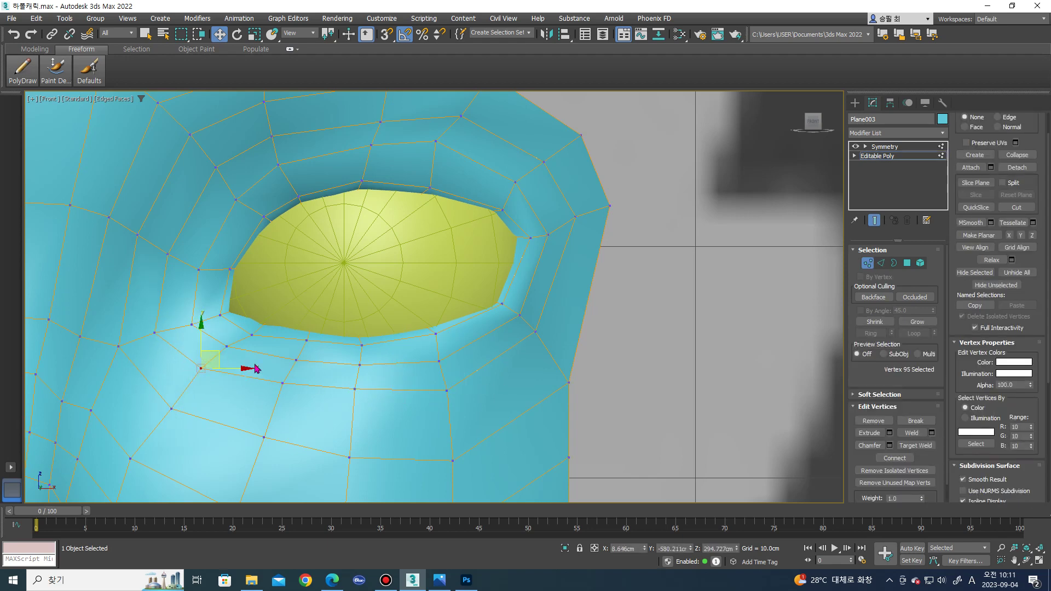
middle_drag(216, 356, 166, 309)
key(2)
click(353, 410)
drag(354, 375, 354, 366)
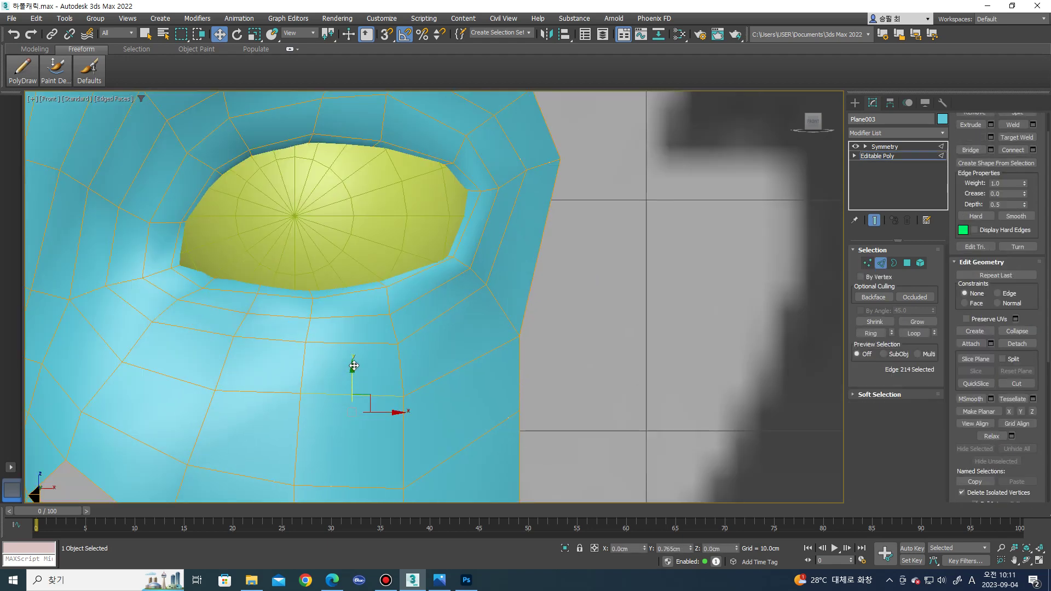
middle_drag(250, 403, 319, 433)
click(240, 413)
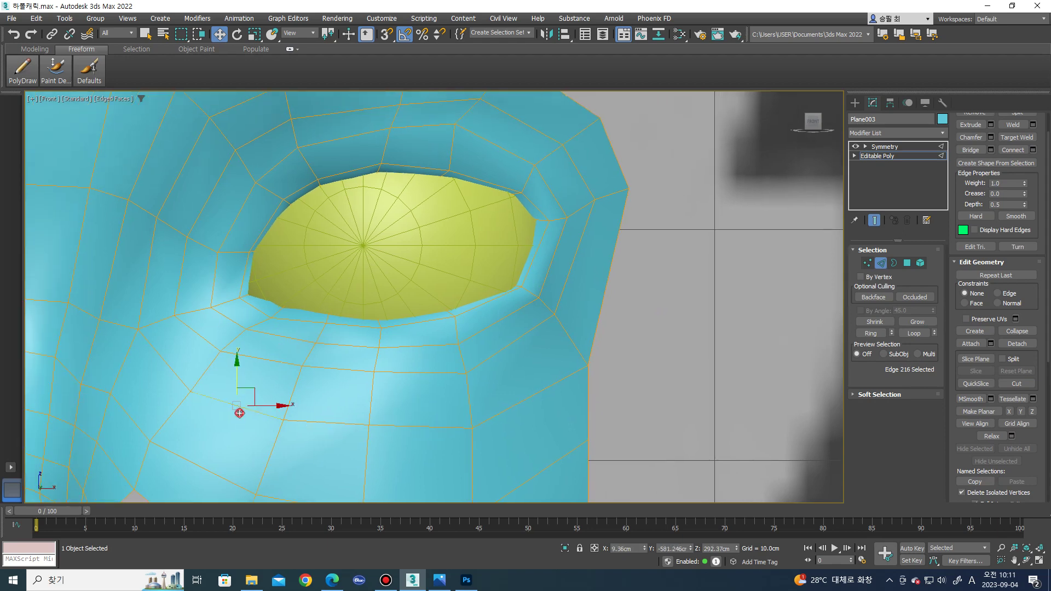
scroll(306, 411, down, 2)
click(364, 462)
ctrl+click(372, 465)
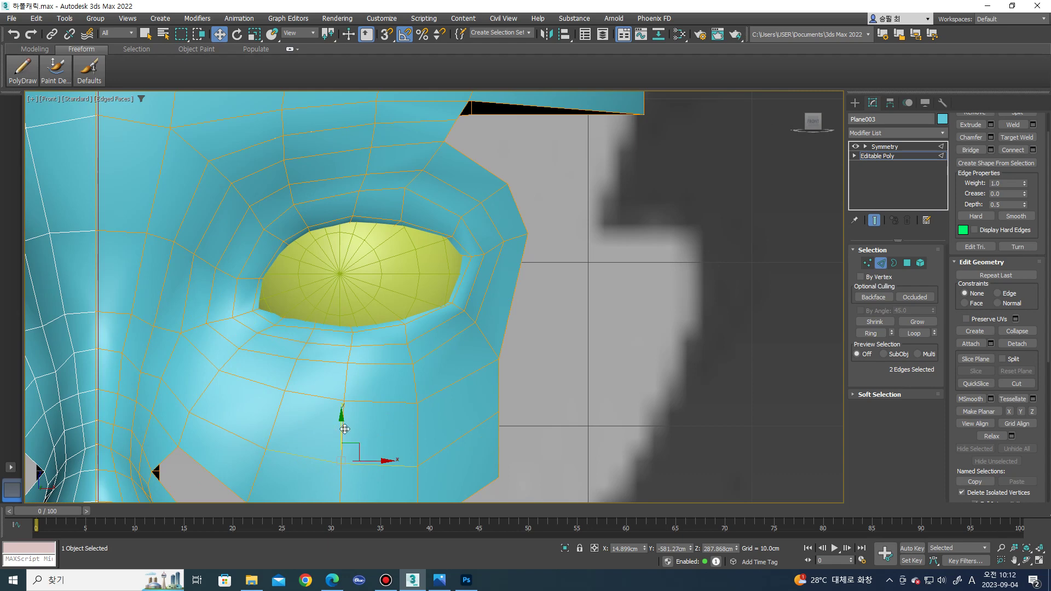
- Check the cheek and nose shape from the side and front reference views
key(1)
click(189, 411)
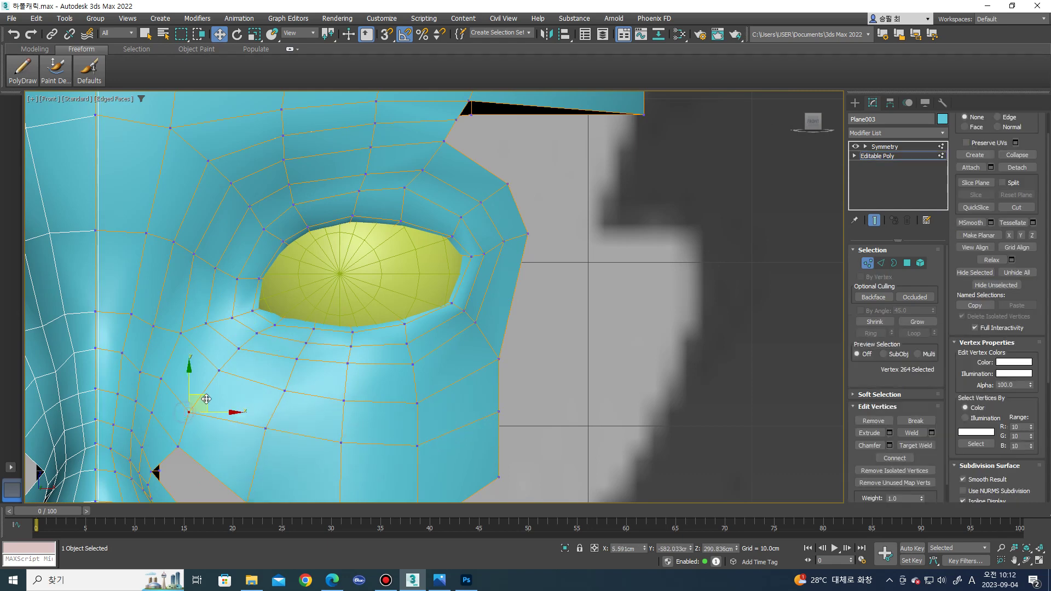
scroll(497, 427, down, 3)
mouse_move(500, 348)
alt+middle_down()
mouse_move(450, 389)
mouse_move(447, 326)
alt+middle_up()
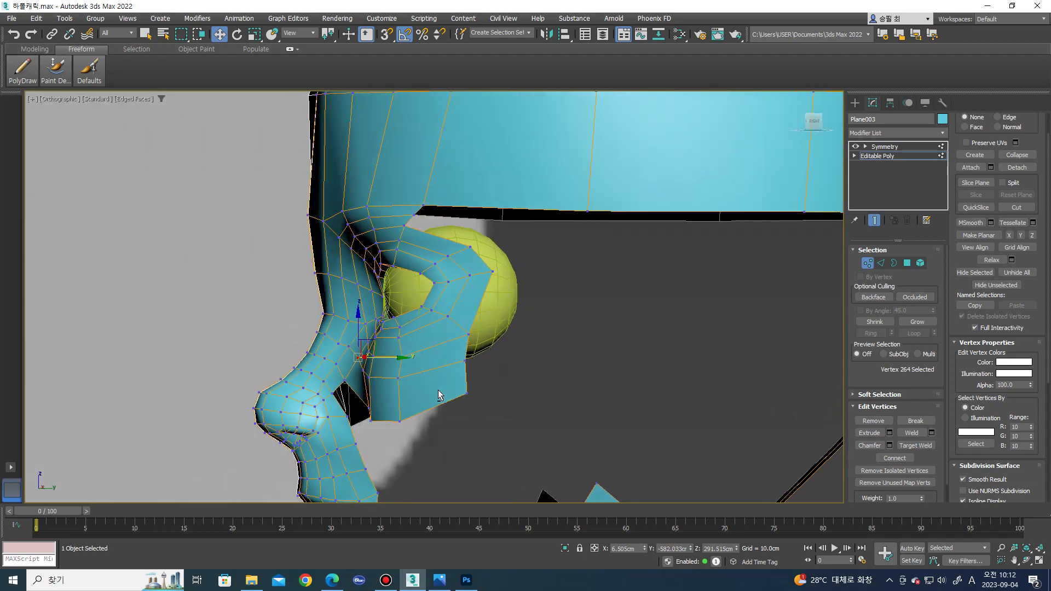
key(f)
scroll(446, 327, down, 4)
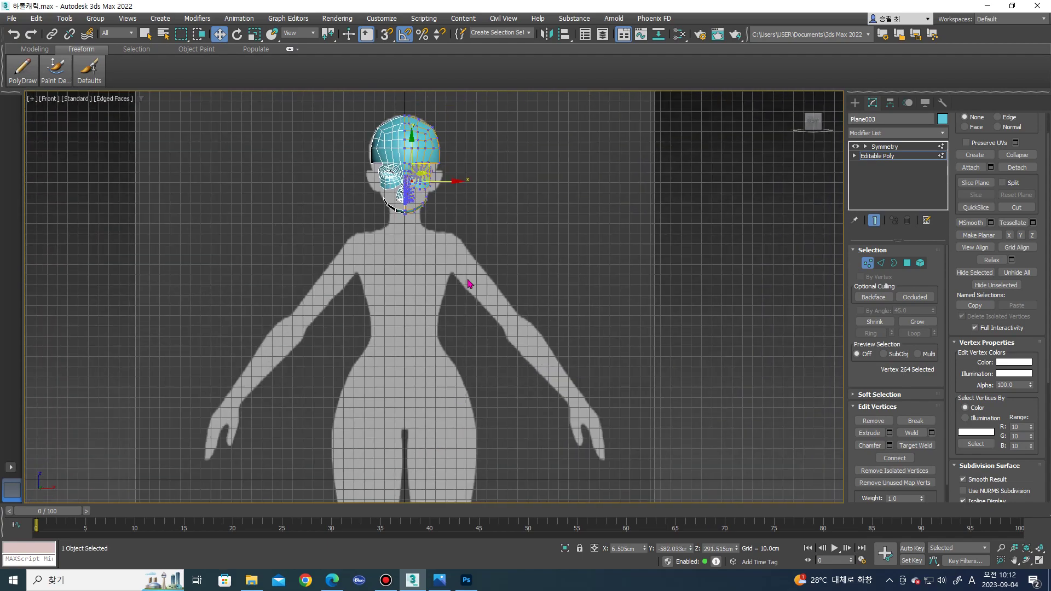
scroll(467, 282, up, 3)
scroll(438, 296, up, 3)
scroll(396, 310, up, 2)
scroll(397, 311, down, 1)
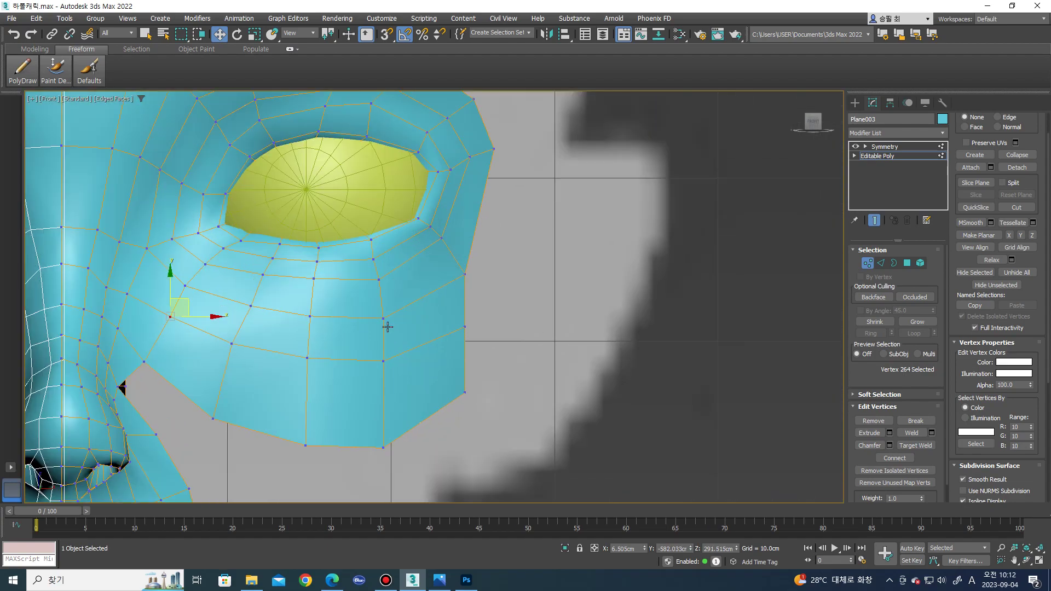
key(2)
scroll(388, 324, down, 2)
mouse_move(387, 324)
alt+middle_down()
mouse_move(323, 333)
mouse_move(413, 332)
mouse_move(376, 364)
mouse_move(303, 354)
mouse_move(320, 380)
mouse_move(296, 340)
alt+middle_up()
scroll(320, 379, up, 2)
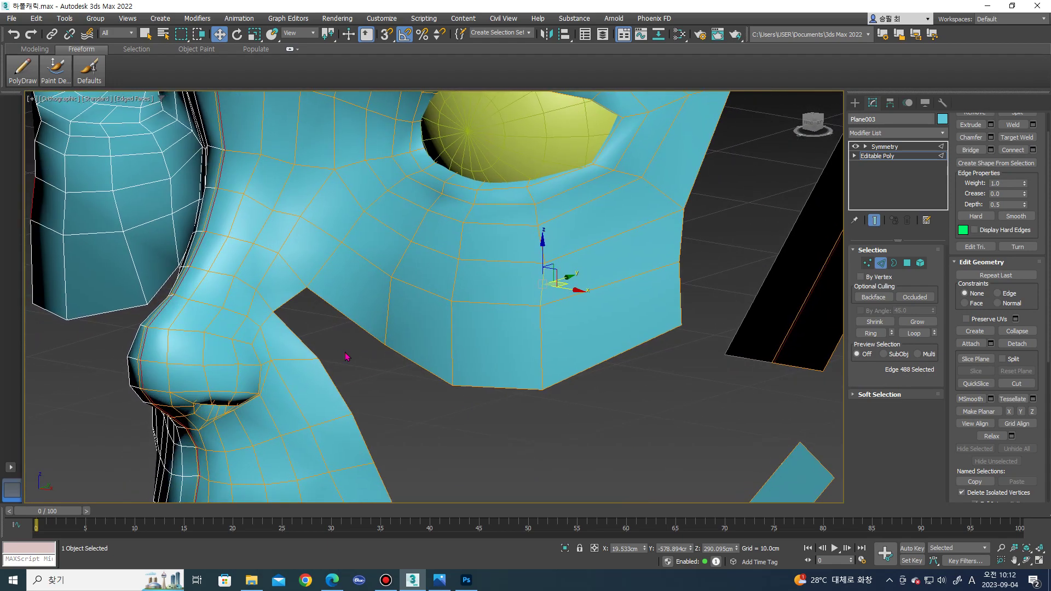
- Bridge the two border edges to fill the gap between the nose side and lower cheek
scroll(282, 323, up, 2)
ctrl+click(282, 323)
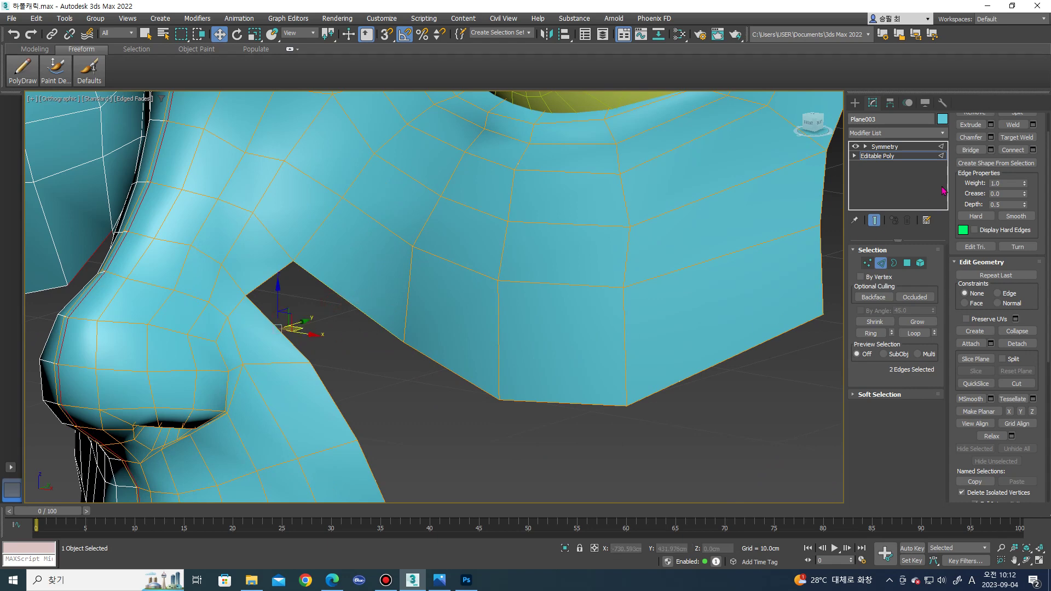
click(973, 150)
mouse_move(417, 309)
alt+middle_down()
mouse_move(347, 310)
mouse_move(352, 301)
alt+middle_up()
- Move the new face's corner vertex inward so it fits the cheek
key(1)
click(386, 340)
drag(377, 339, 370, 326)
alt+middle_drag(370, 326, 370, 328)
drag(352, 311, 343, 321)
mouse_move(342, 320)
alt+middle_down()
mouse_move(333, 328)
mouse_move(287, 291)
mouse_move(328, 298)
mouse_move(328, 316)
alt+middle_up()
drag(327, 316, 323, 316)
mouse_move(323, 317)
alt+middle_down()
mouse_move(315, 299)
mouse_move(329, 303)
alt+middle_up()
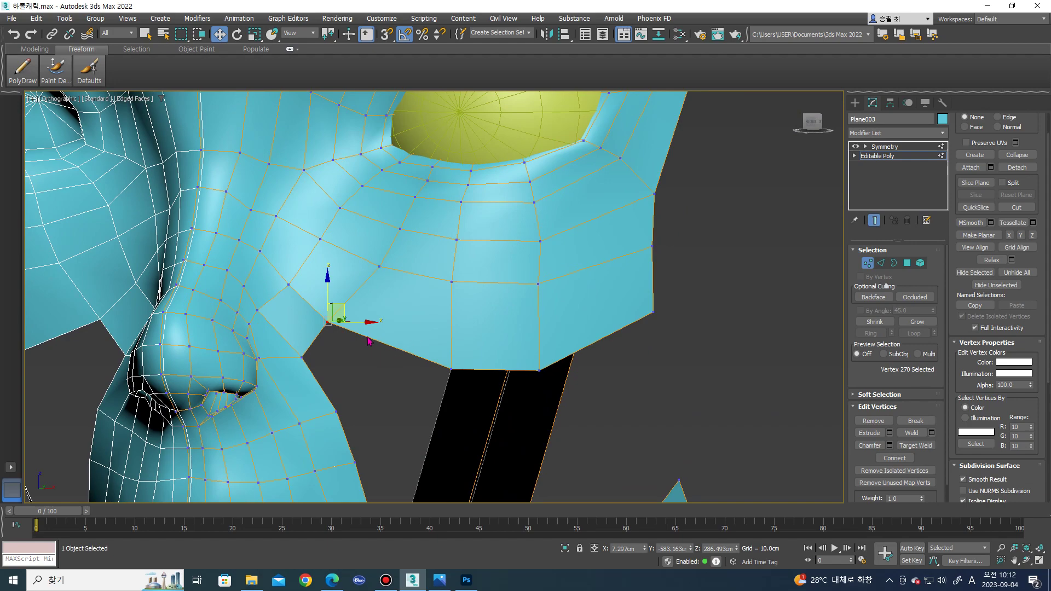
mouse_move(374, 361)
alt+middle_down()
mouse_move(321, 347)
mouse_move(426, 322)
mouse_move(351, 363)
alt+middle_up()
- Pull the edge beside the nose leftward and select a lower cheek edge
key(2)
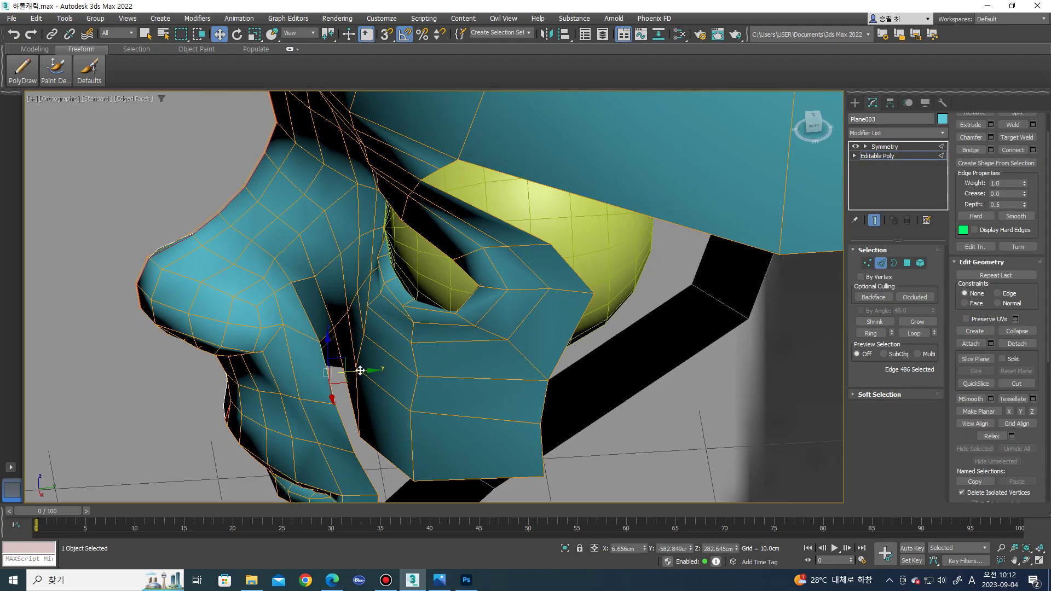
drag(359, 371, 350, 376)
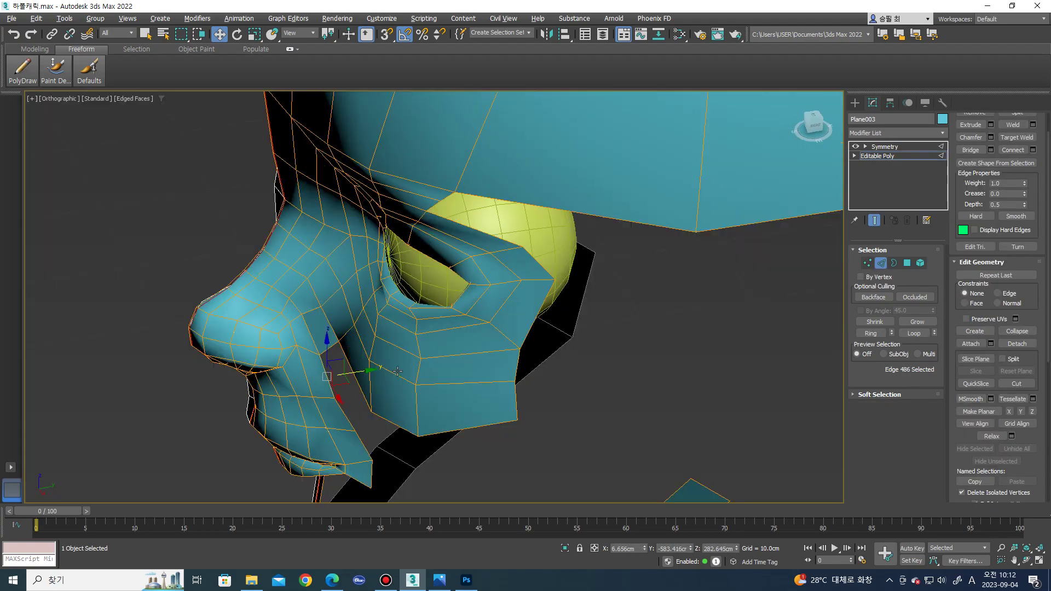
alt+middle_drag(351, 377, 443, 355)
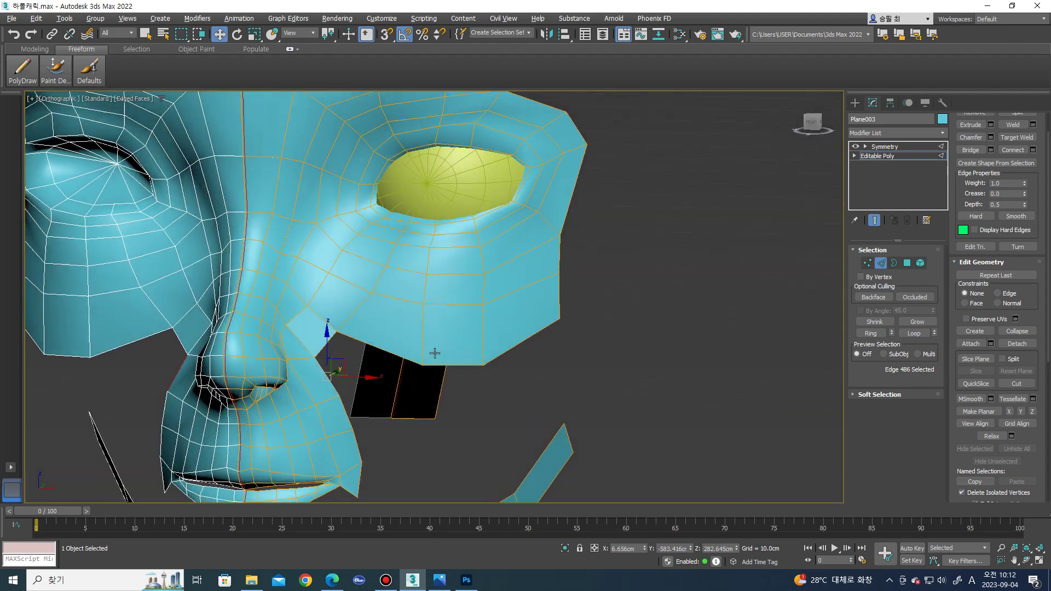
click(404, 357)
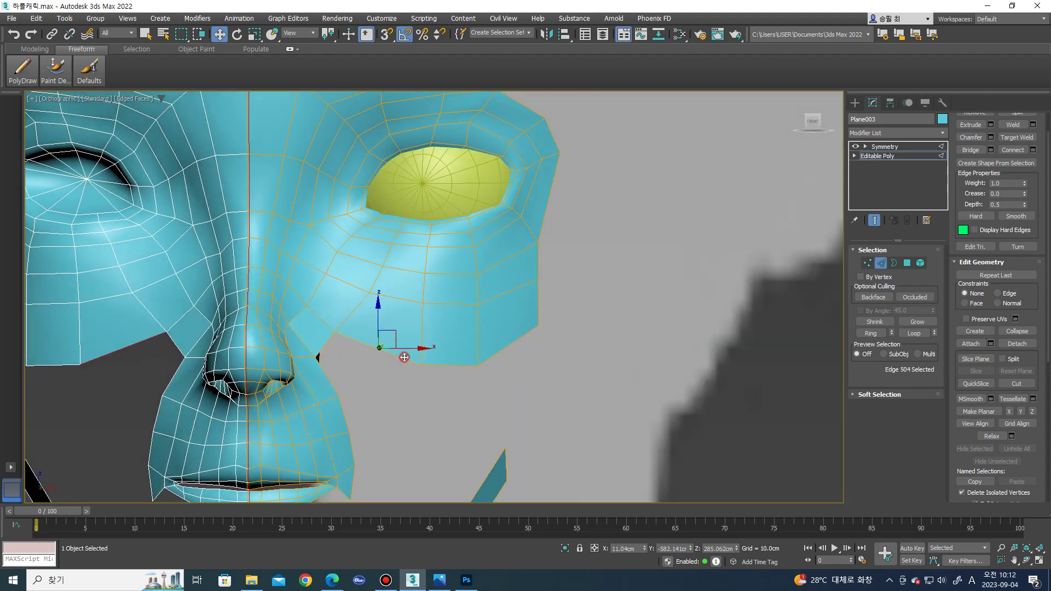
ctrl+click(448, 365)
click(452, 364)
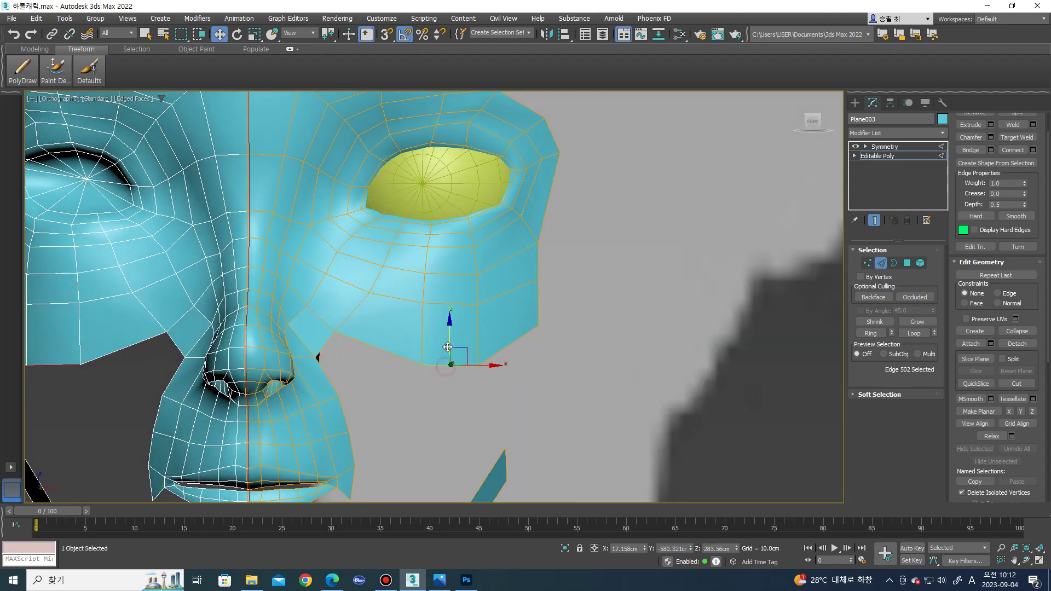
scroll(341, 334, up, 2)
- Nudge two cheek vertices, one slightly left and one to the right
key(1)
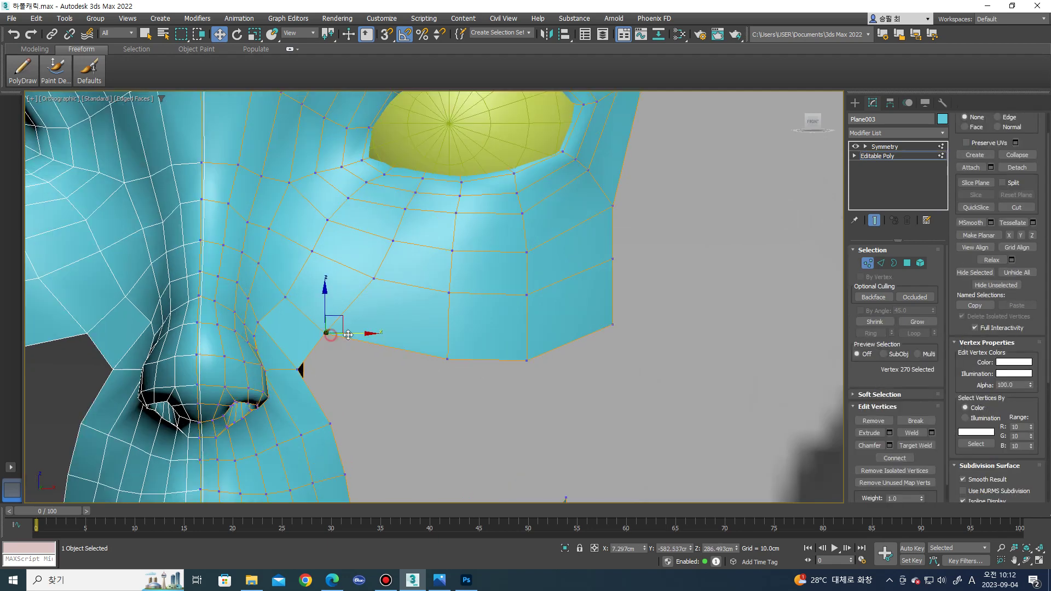
click(374, 278)
mouse_move(390, 281)
middle_down()
mouse_move(390, 318)
mouse_move(405, 331)
middle_up()
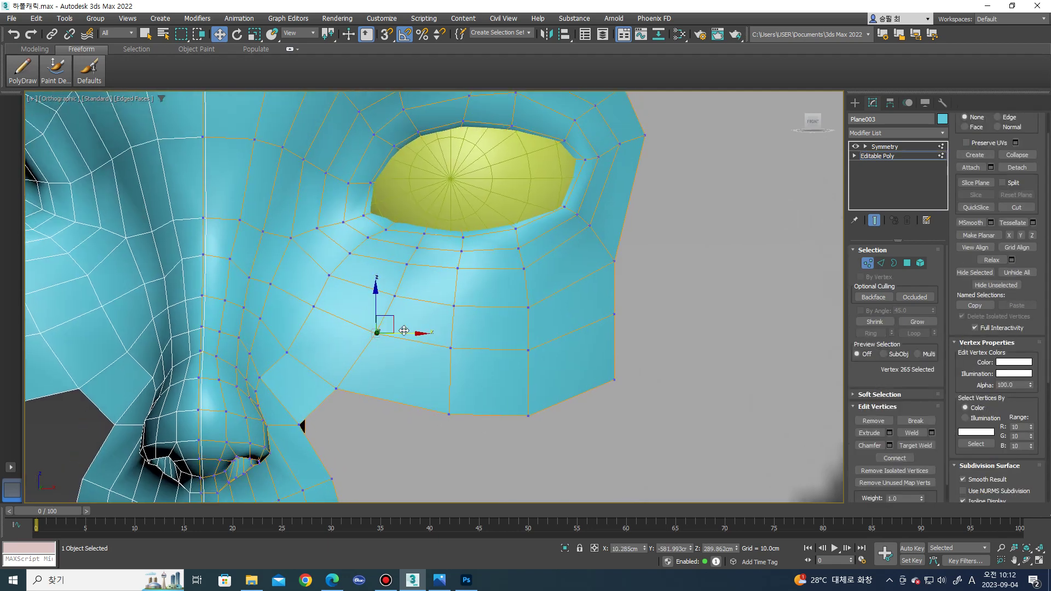
drag(400, 332, 395, 332)
click(329, 275)
drag(362, 276, 371, 275)
mouse_move(378, 338)
alt+middle_down()
mouse_move(394, 352)
mouse_move(387, 370)
mouse_move(338, 359)
alt+middle_up()
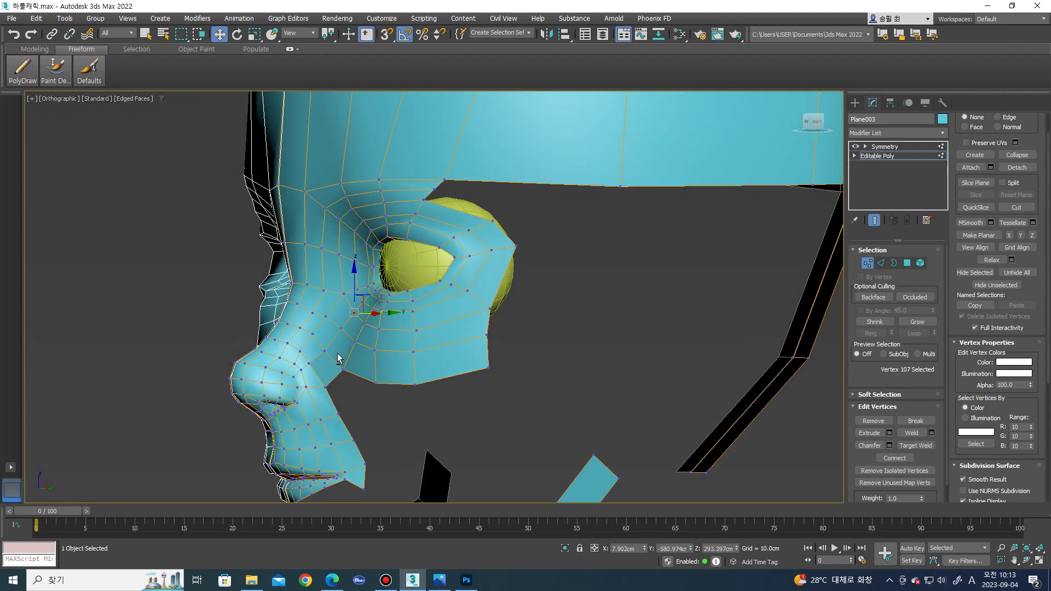
- Select the whole head mesh at Element level
key(5)
click(382, 331)
scroll(1005, 446, down, 1)
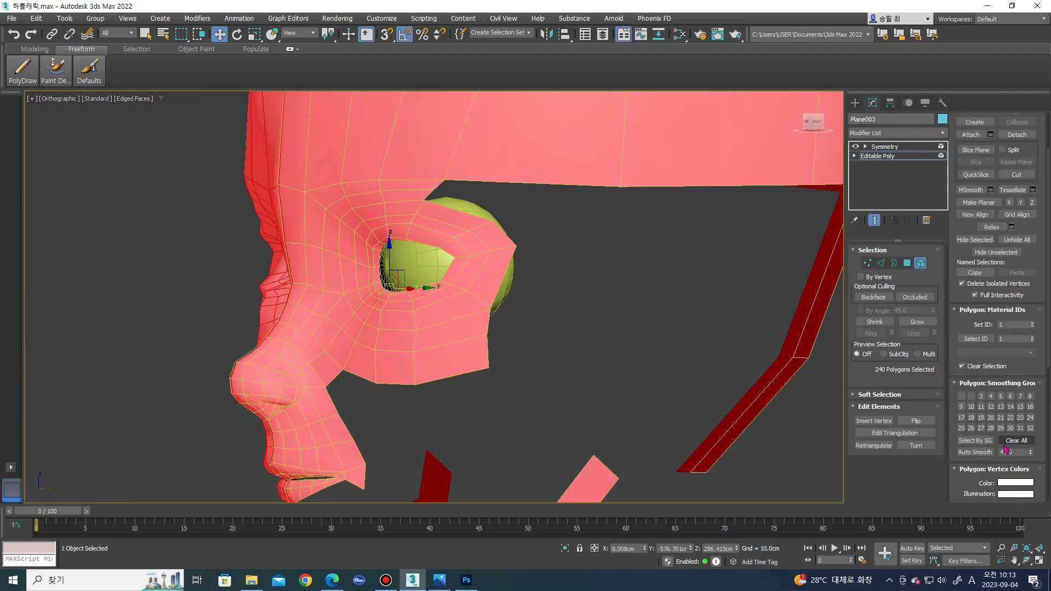
- Assign the whole head to smoothing group 1
click(961, 396)
mouse_move(535, 370)
alt+middle_down()
mouse_move(597, 376)
mouse_move(538, 411)
alt+middle_up()
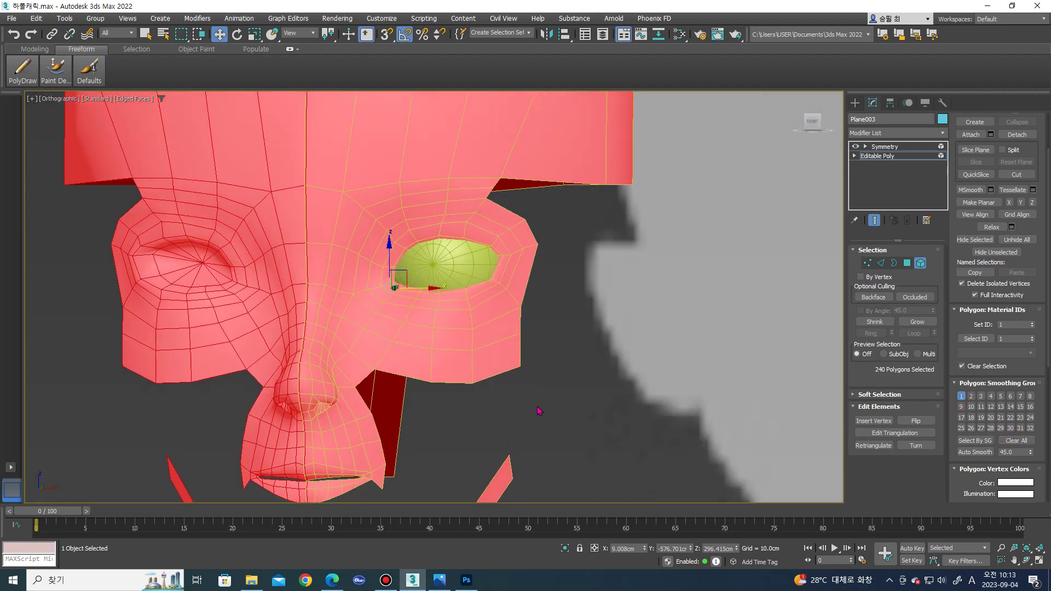
middle_drag(441, 467, 487, 387)
key(alt+f)
scroll(361, 356, up, 2)
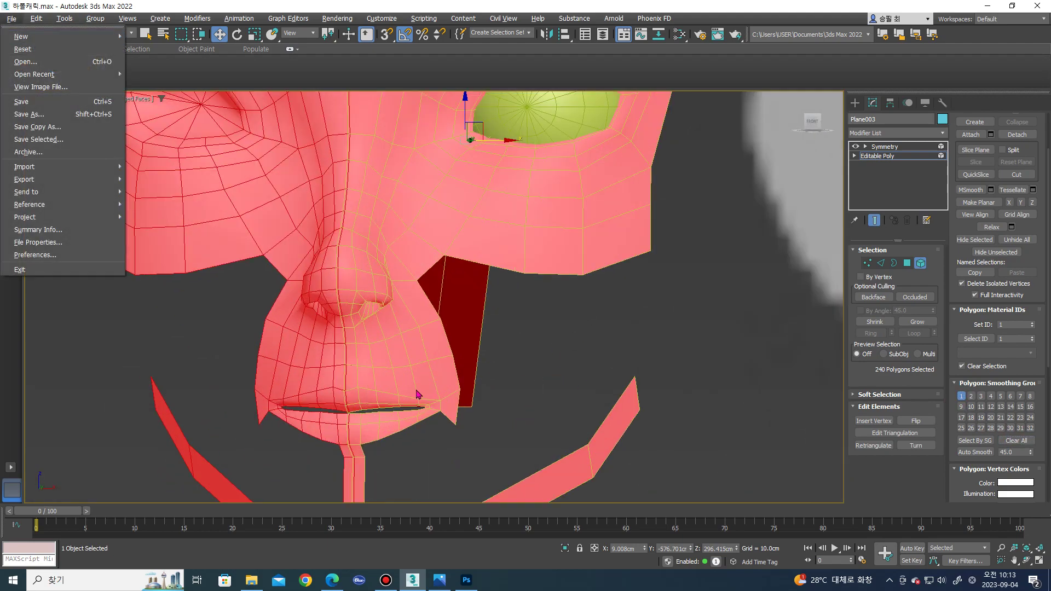
key(Escape)
alt+middle_drag(428, 397, 443, 390)
- Switch to Front view, zoom in on the mouth, and enter Edge mode
key(f)
scroll(427, 394, down, 5)
scroll(387, 376, up, 2)
scroll(378, 367, up, 3)
scroll(364, 359, up, 2)
scroll(364, 359, up, 2)
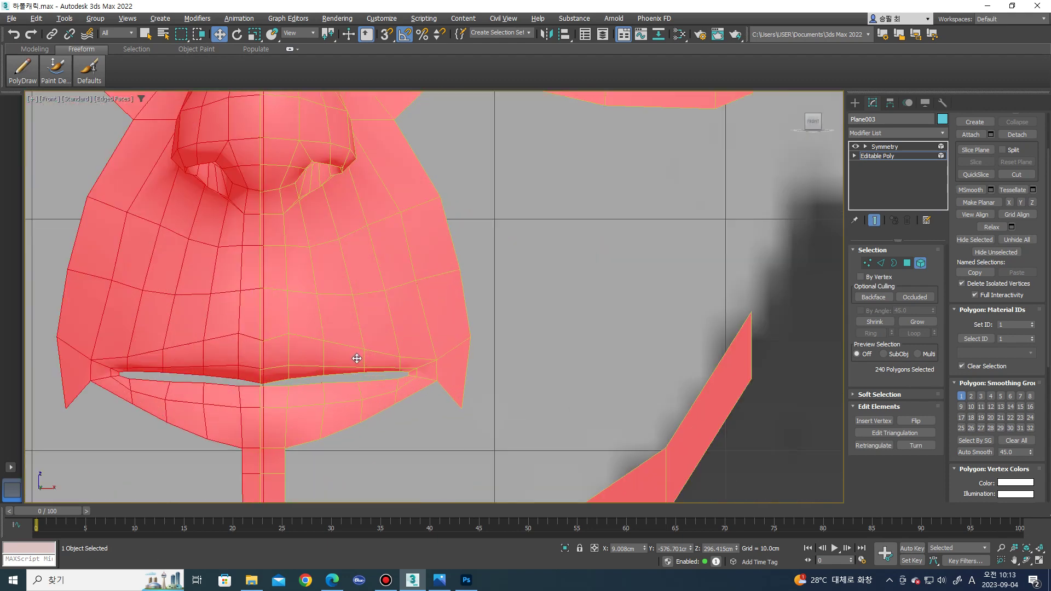
scroll(356, 359, up, 2)
scroll(354, 360, down, 2)
scroll(357, 365, down, 2)
scroll(361, 389, up, 1)
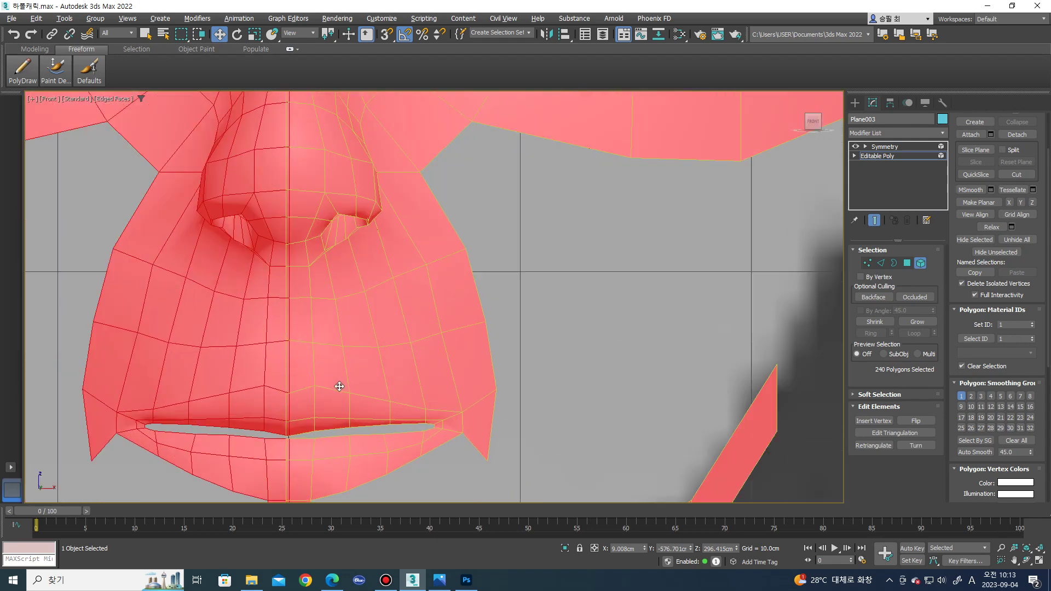
scroll(315, 380, up, 2)
key(2)
alt+middle_drag(290, 373, 313, 384)
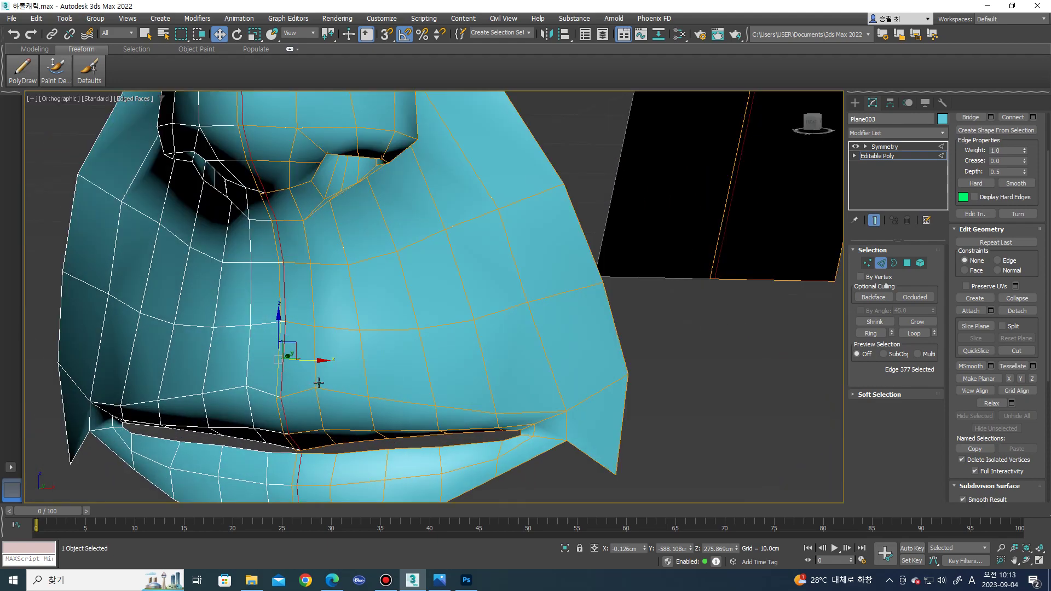
- Add an edge above the lip to the selection and return to Front view
ctrl+click(317, 380)
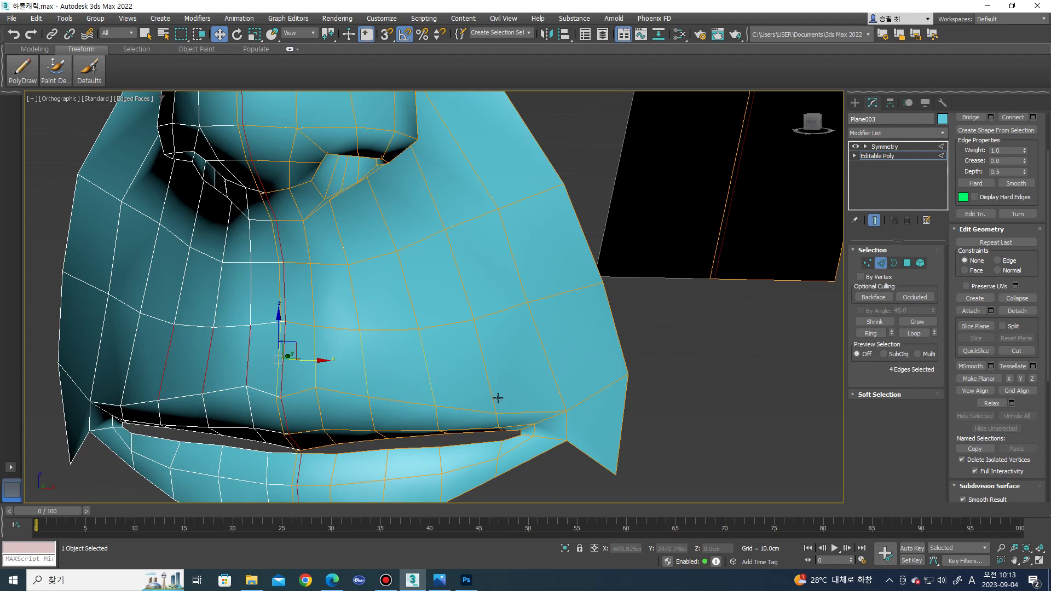
mouse_move(497, 398)
alt+middle_down()
mouse_move(495, 416)
mouse_move(495, 403)
mouse_move(448, 399)
mouse_move(515, 407)
alt+middle_up()
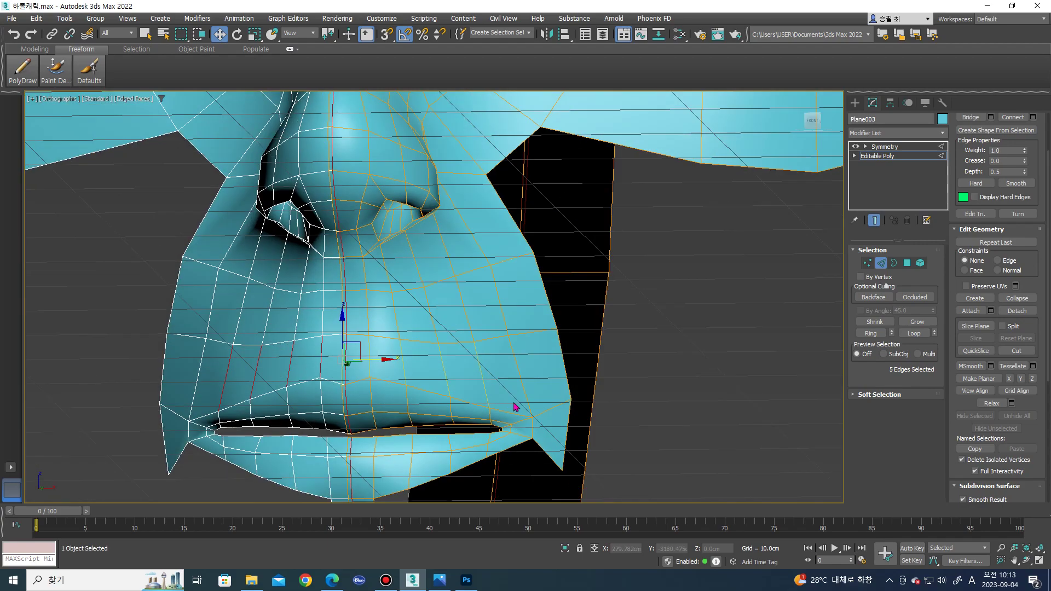
key(f)
scroll(465, 270, down, 3)
scroll(422, 253, up, 3)
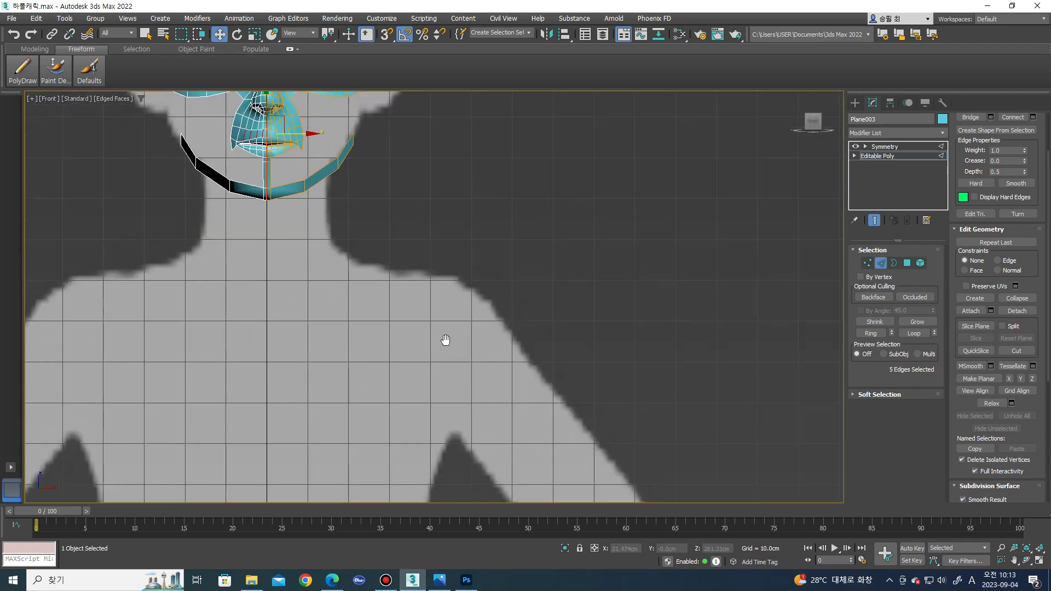
scroll(377, 276, up, 3)
scroll(377, 275, up, 2)
- Box-select the vertices around the lips and raise them slightly
key(1)
drag(316, 348, 443, 377)
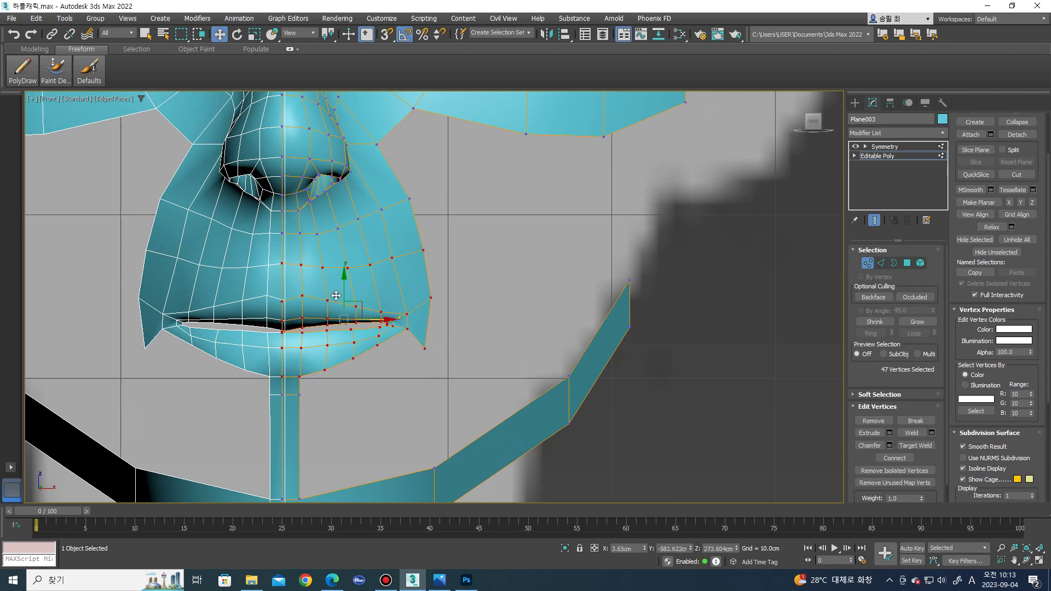
drag(345, 291, 346, 285)
mouse_move(312, 247)
middle_down()
mouse_move(307, 337)
mouse_move(306, 318)
middle_up()
- Select the two edges below the nostrils and raise them
key(2)
click(329, 324)
scroll(326, 326, up, 4)
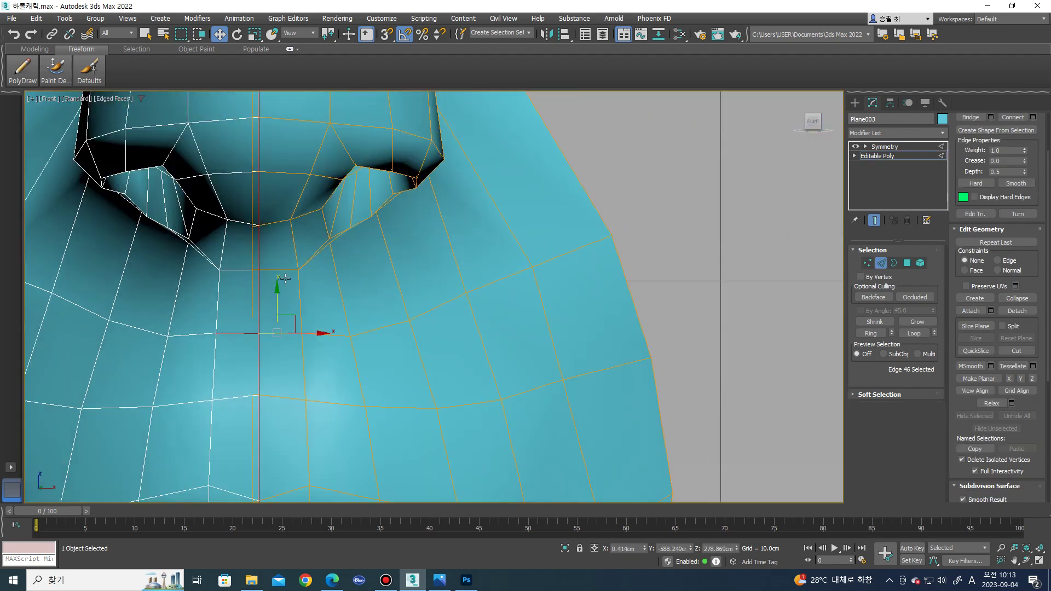
drag(279, 251, 276, 237)
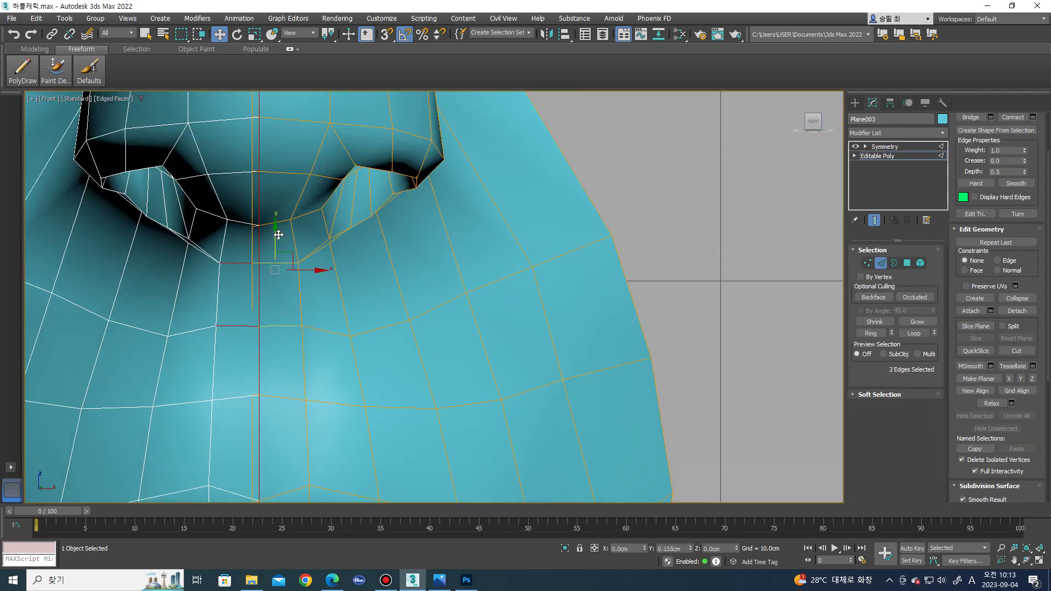
scroll(290, 274, down, 5)
scroll(303, 350, up, 3)
- Select an edge above the upper lip, then a vertex below the nostril
key(1)
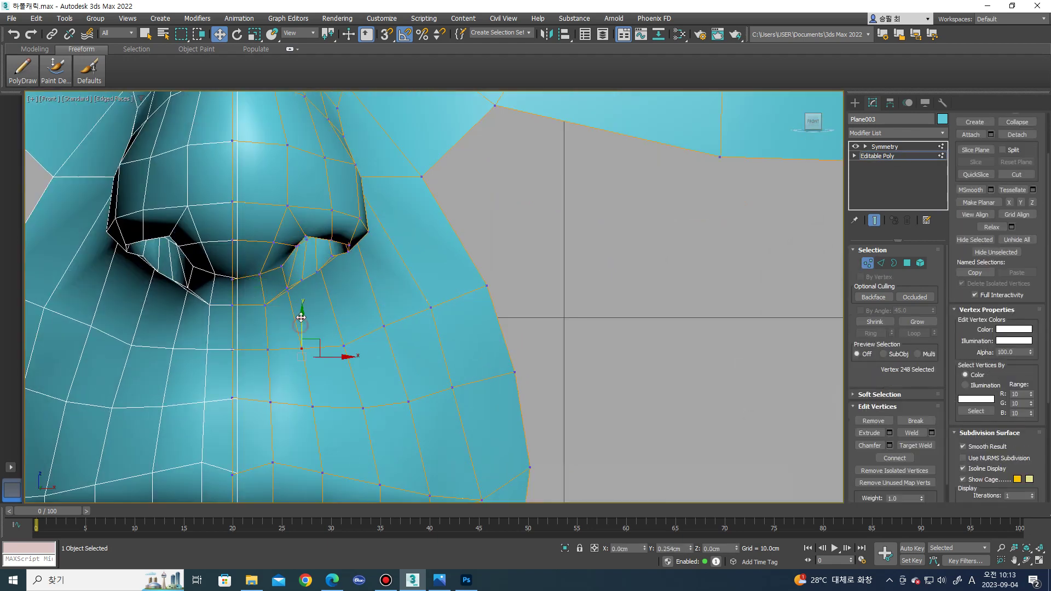
key(2)
click(329, 323)
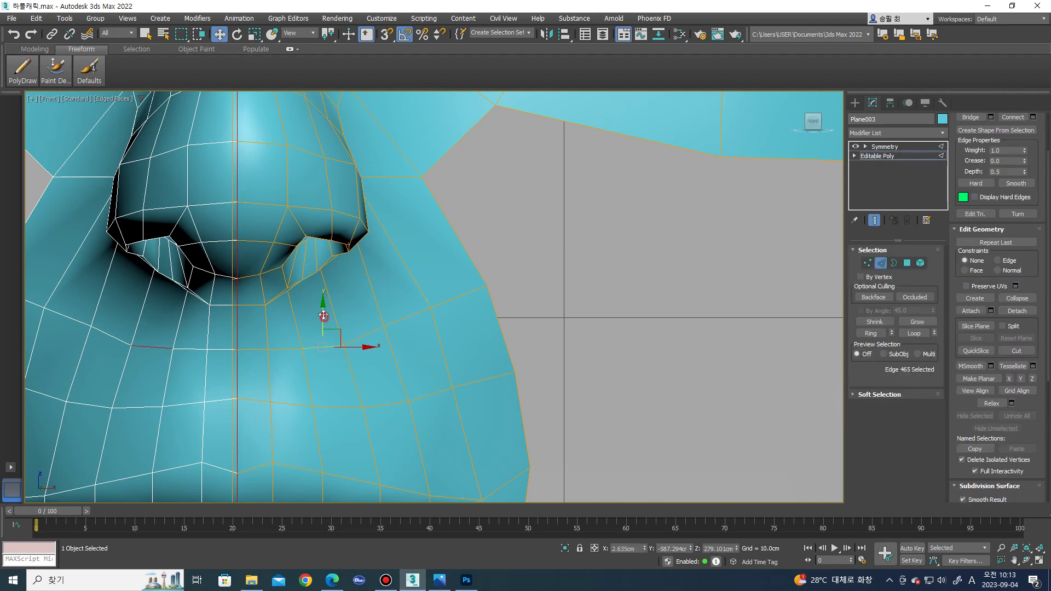
key(1)
click(346, 343)
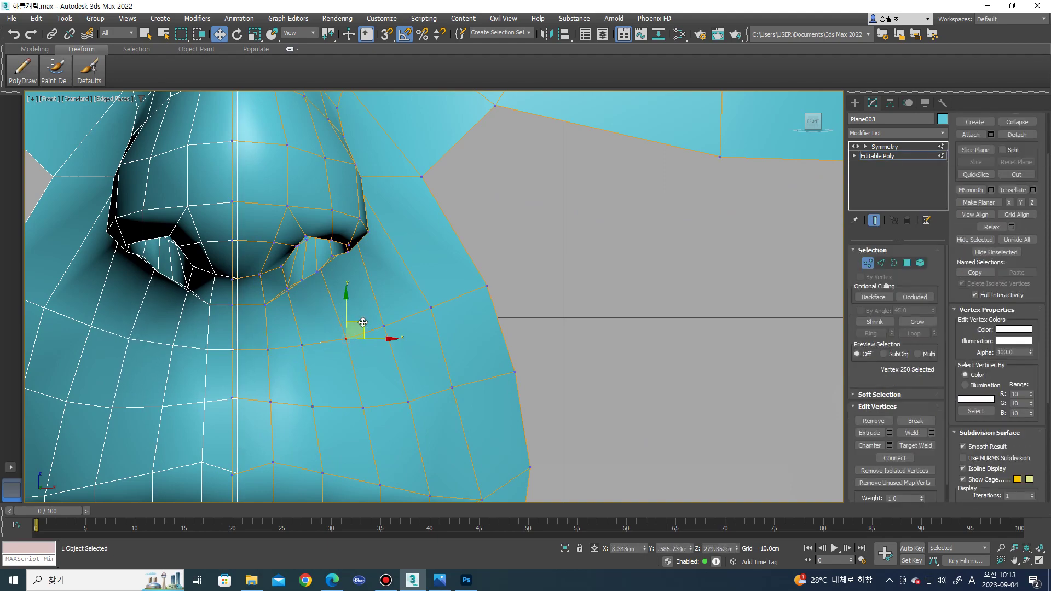
scroll(363, 323, down, 3)
mouse_move(363, 322)
alt+middle_down()
mouse_move(312, 334)
mouse_move(410, 335)
alt+middle_up()
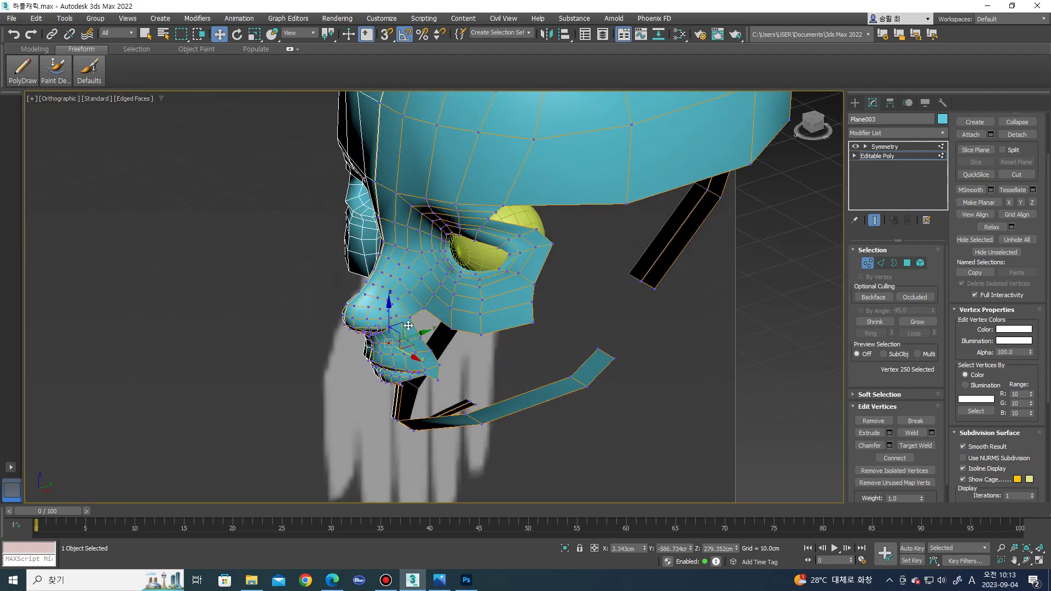
- Shift the nose-tip edge and the next nose edge to the left
scroll(411, 335, up, 3)
scroll(414, 296, up, 3)
scroll(417, 255, up, 3)
key(2)
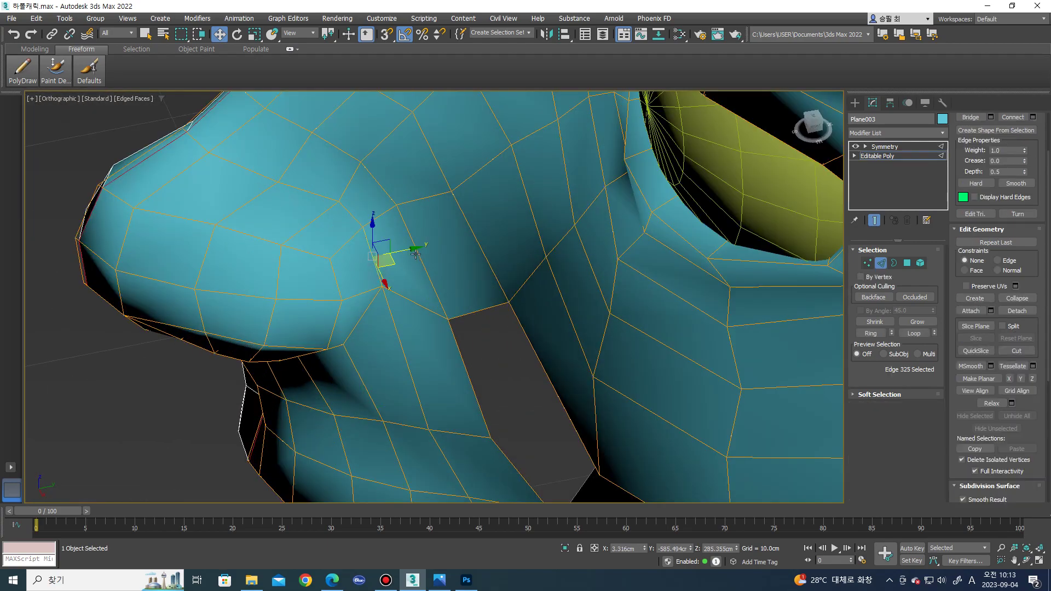
mouse_move(372, 241)
alt+middle_down()
mouse_move(368, 219)
mouse_move(356, 278)
alt+middle_up()
key(1)
scroll(356, 278, up, 2)
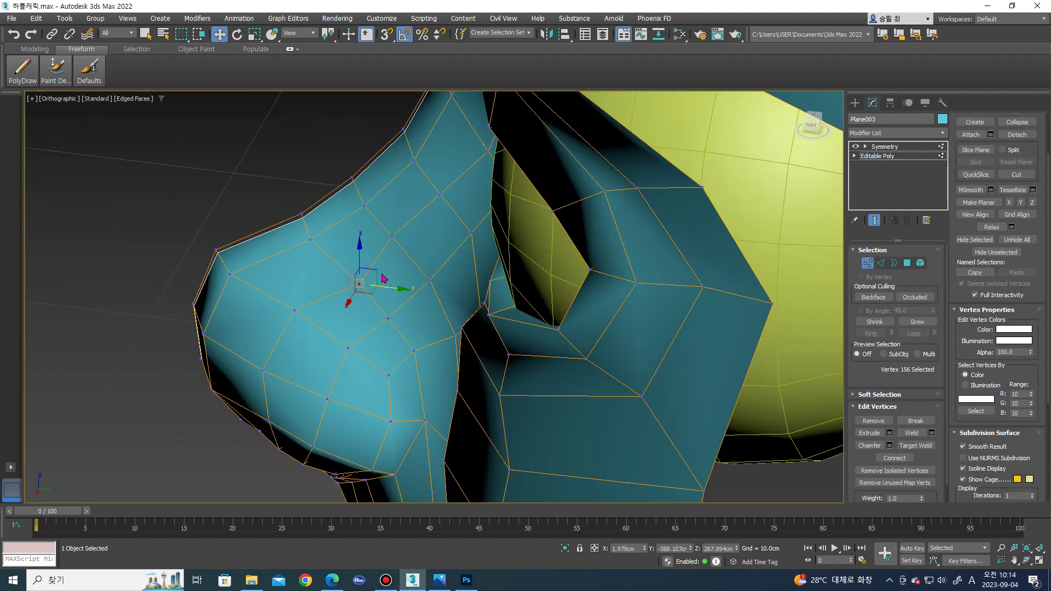
mouse_move(365, 267)
alt+middle_down()
mouse_move(470, 290)
mouse_move(476, 270)
mouse_move(540, 389)
alt+middle_up()
scroll(470, 289, down, 3)
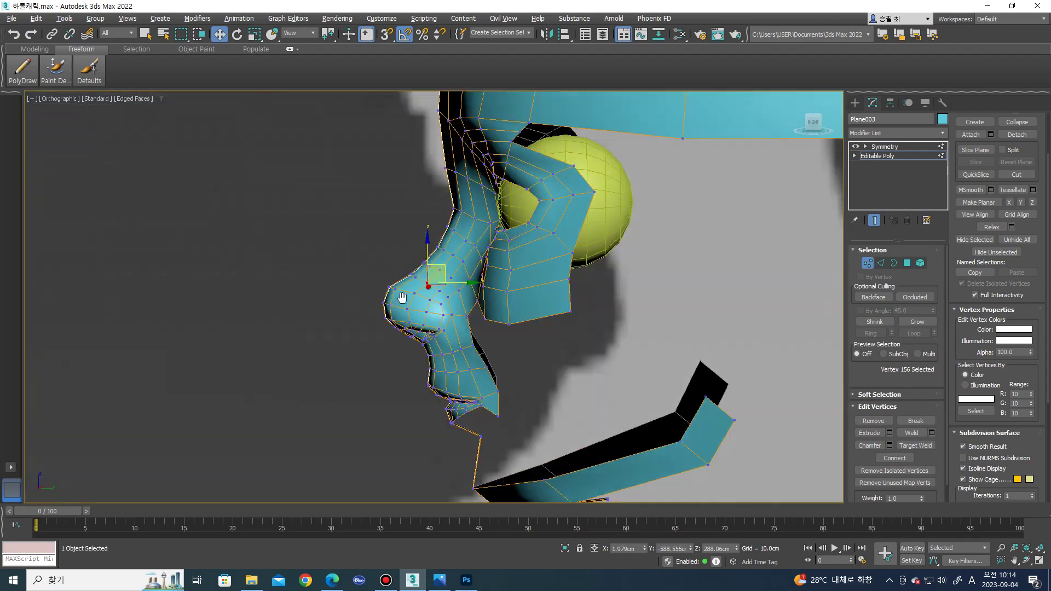
scroll(539, 389, up, 3)
key(2)
click(541, 403)
drag(572, 411, 562, 411)
key(1)
key(2)
click(534, 362)
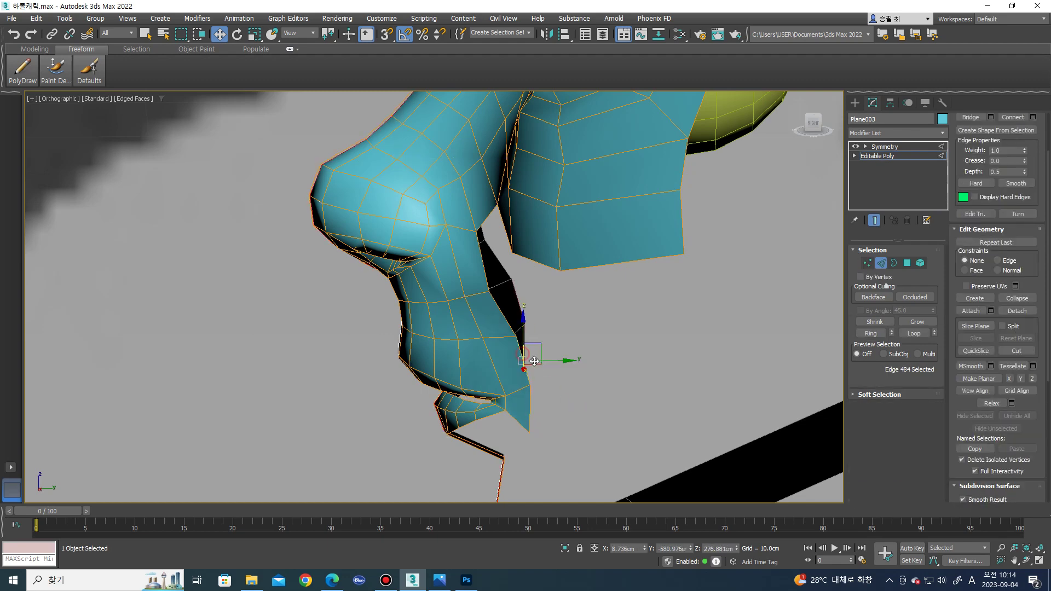
drag(534, 361, 520, 361)
key(1)
click(491, 299)
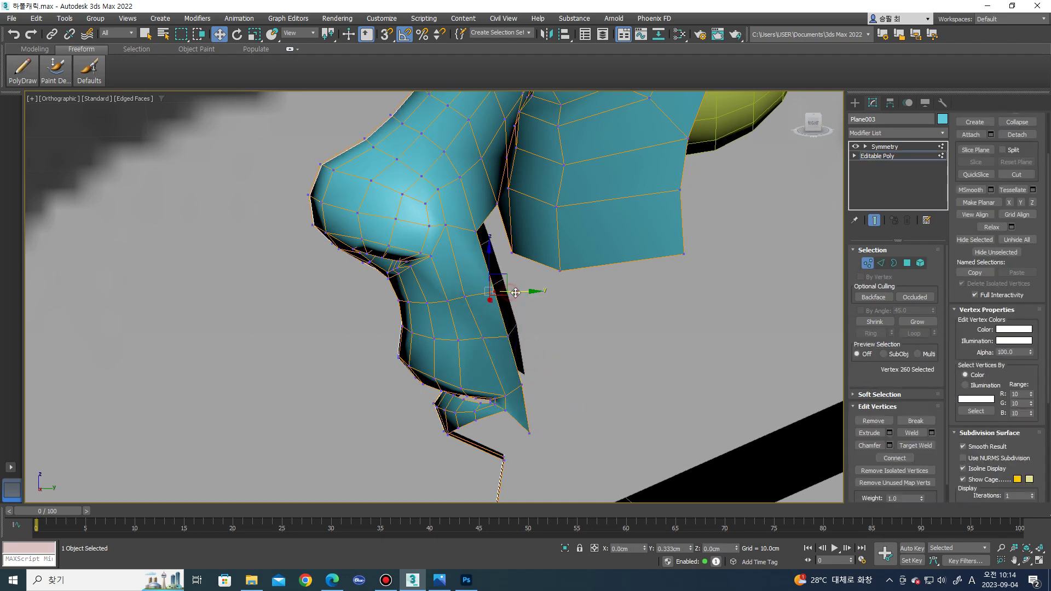
- Select the edges on the jaw strip from the front view
alt+middle_drag(516, 293, 514, 283)
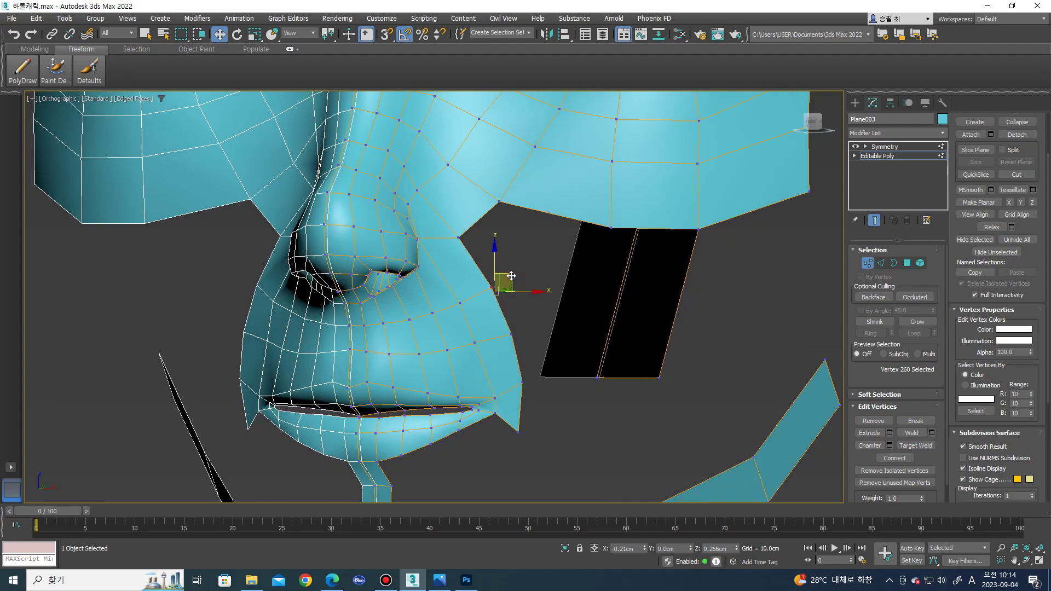
mouse_move(511, 277)
alt+middle_down()
mouse_move(493, 274)
mouse_move(478, 356)
mouse_move(540, 376)
mouse_move(417, 500)
alt+middle_up()
key(f)
scroll(392, 331, down, 3)
scroll(374, 259, up, 3)
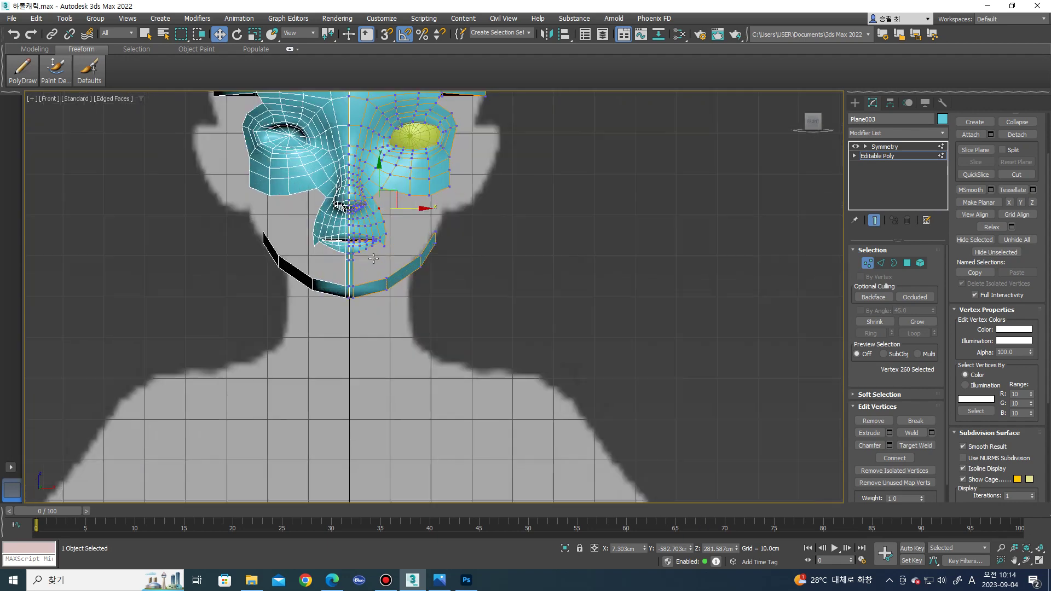
scroll(373, 259, up, 5)
key(2)
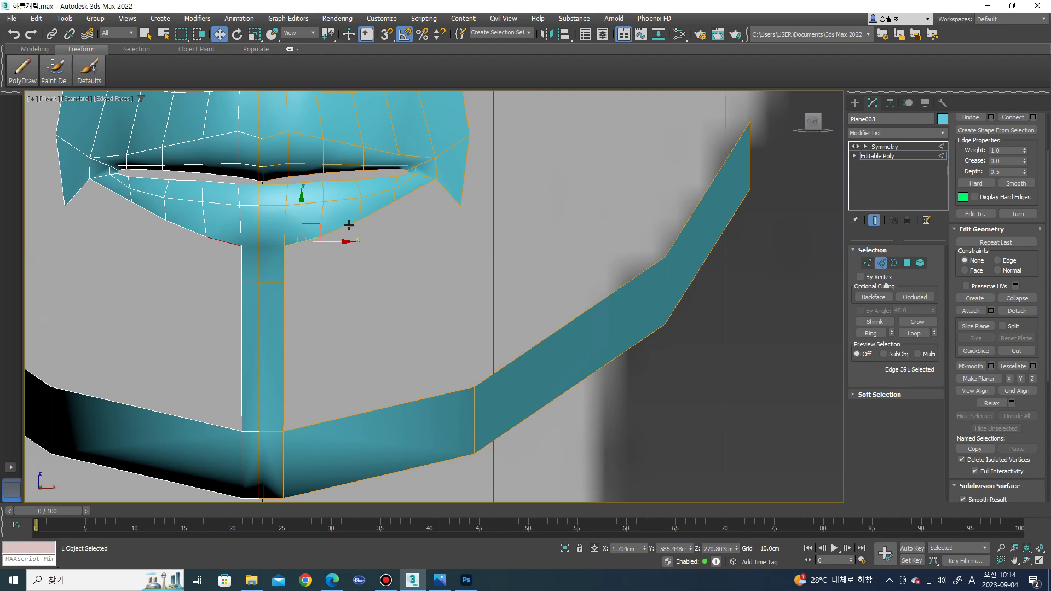
alt+middle_drag(406, 198, 374, 199)
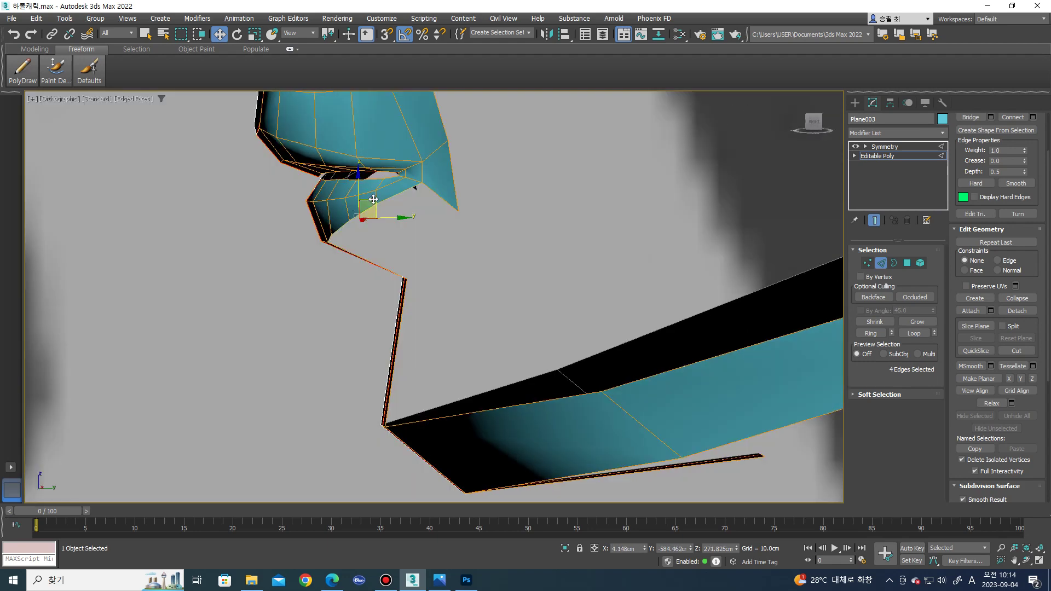
scroll(362, 210, up, 2)
scroll(362, 210, up, 2)
alt+click(392, 200)
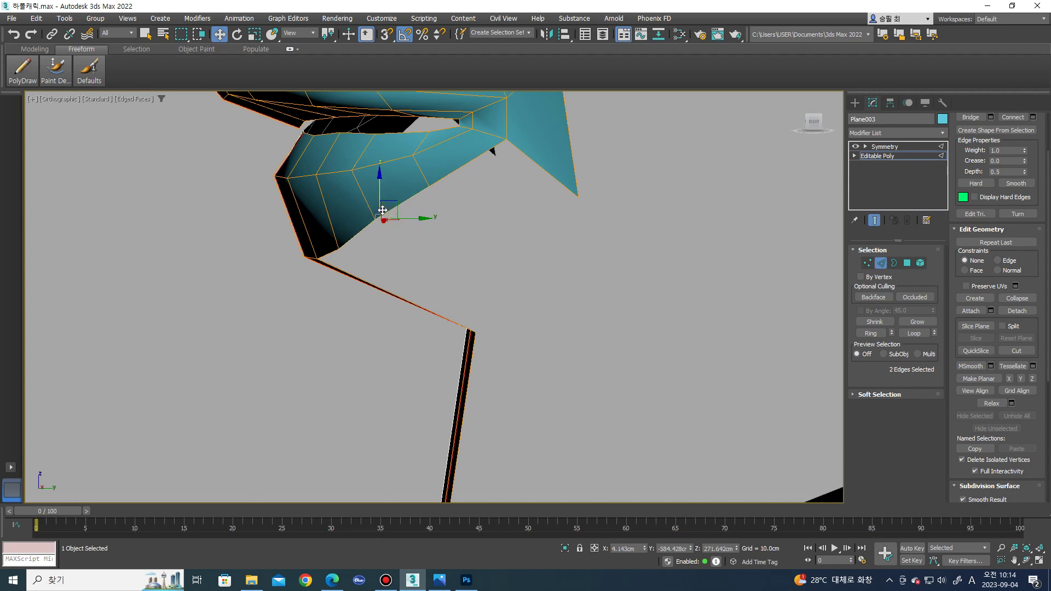
key(1)
- Nudge the edge where the chin meets the neck sideways
alt+middle_drag(390, 208, 459, 261)
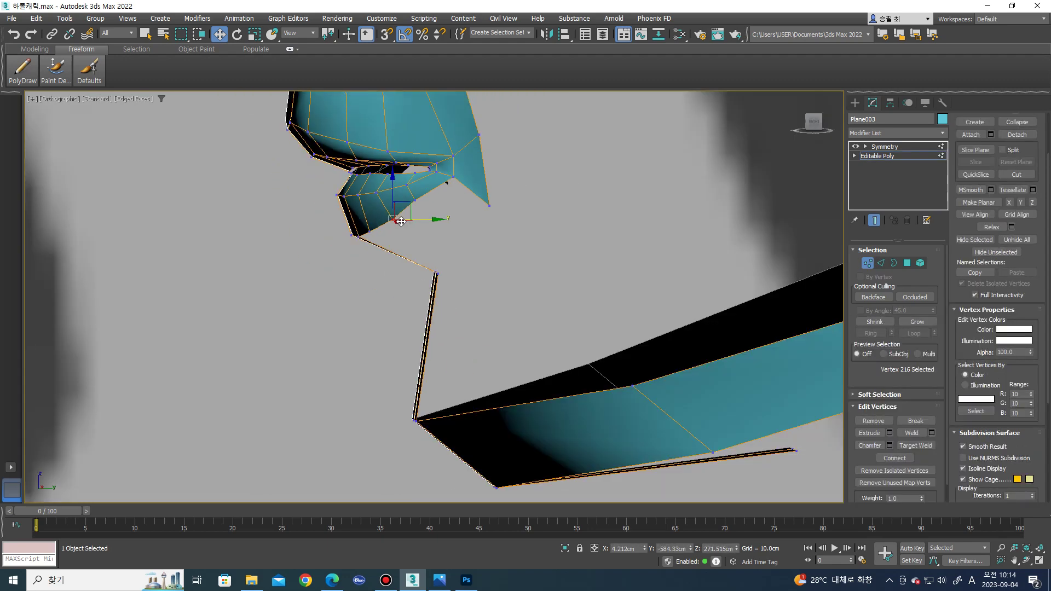
scroll(460, 262, up, 1)
scroll(462, 279, up, 2)
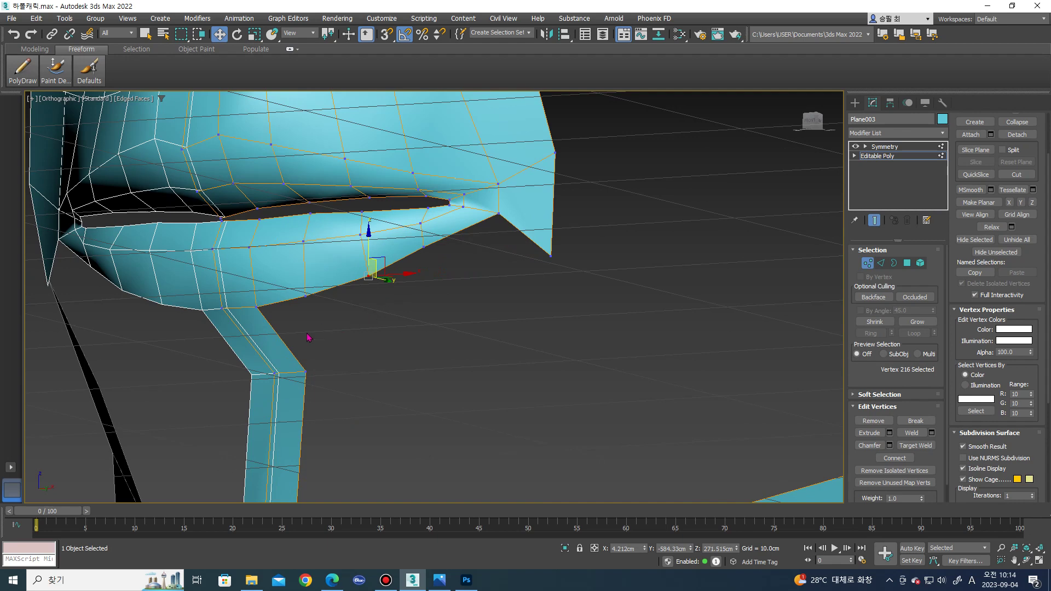
key(2)
click(293, 354)
alt+middle_drag(293, 354, 300, 363)
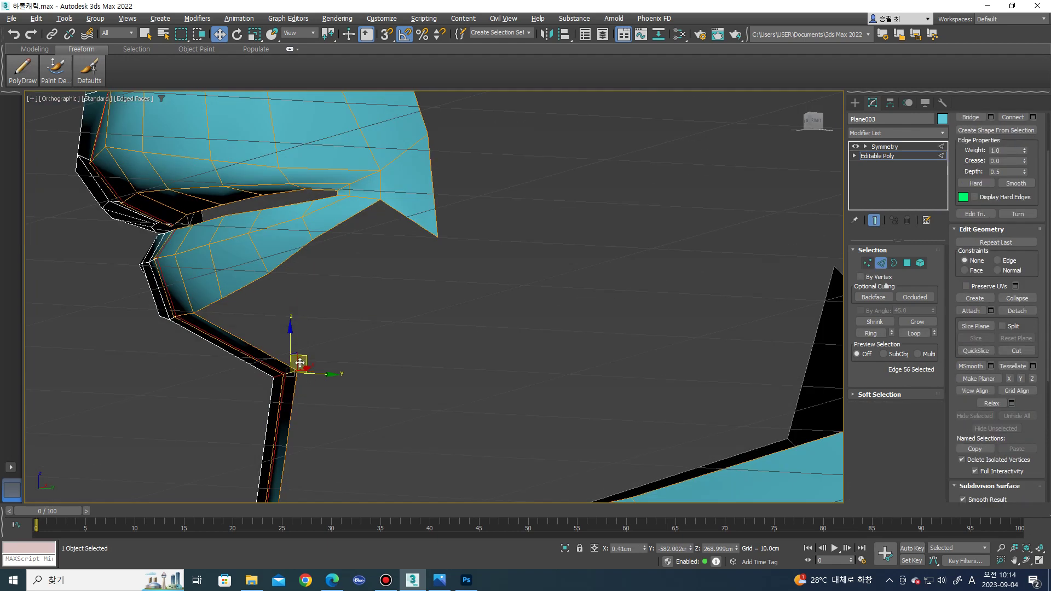
drag(324, 379, 285, 363)
- Extrude faces down from two lower-lip edges and Target Weld them to the chin strip and lip corner
click(221, 302)
ctrl+click(291, 259)
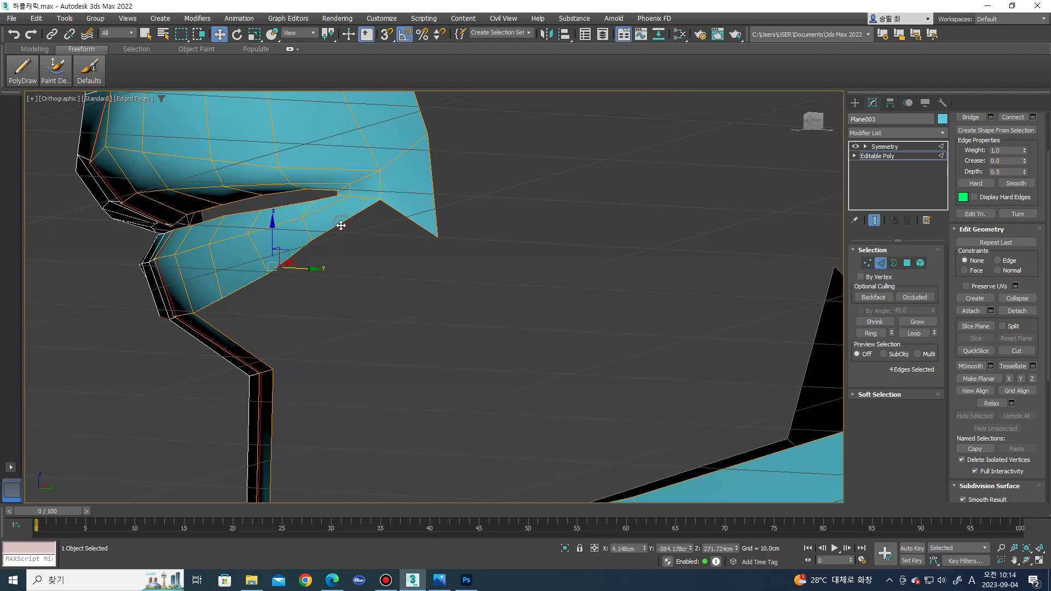
scroll(341, 224, up, 3)
shift+drag(279, 241, 343, 296)
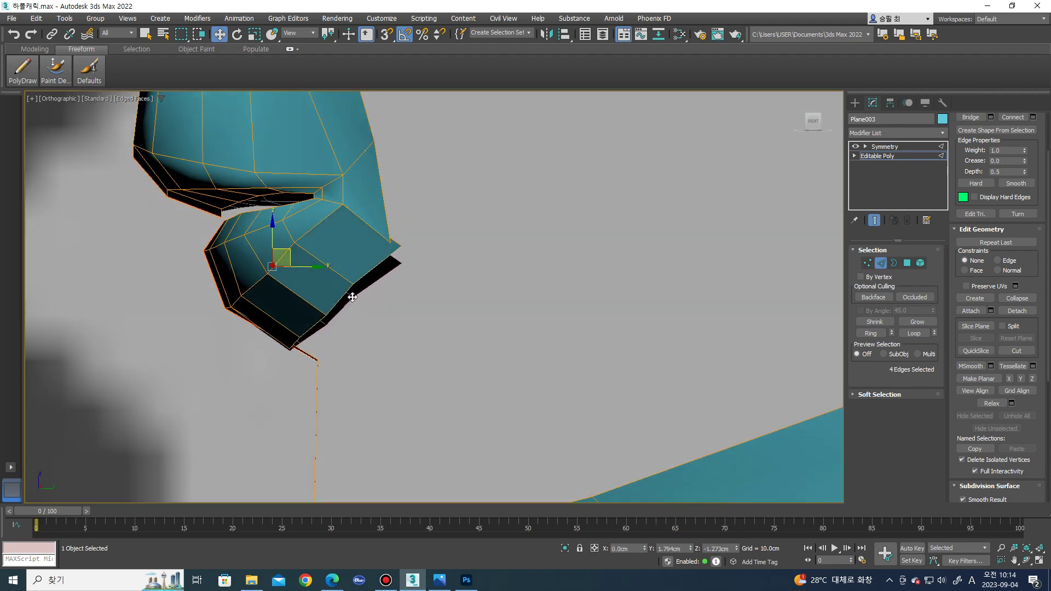
key(1)
mouse_move(344, 296)
alt+middle_down()
mouse_move(355, 323)
mouse_move(405, 342)
alt+middle_up()
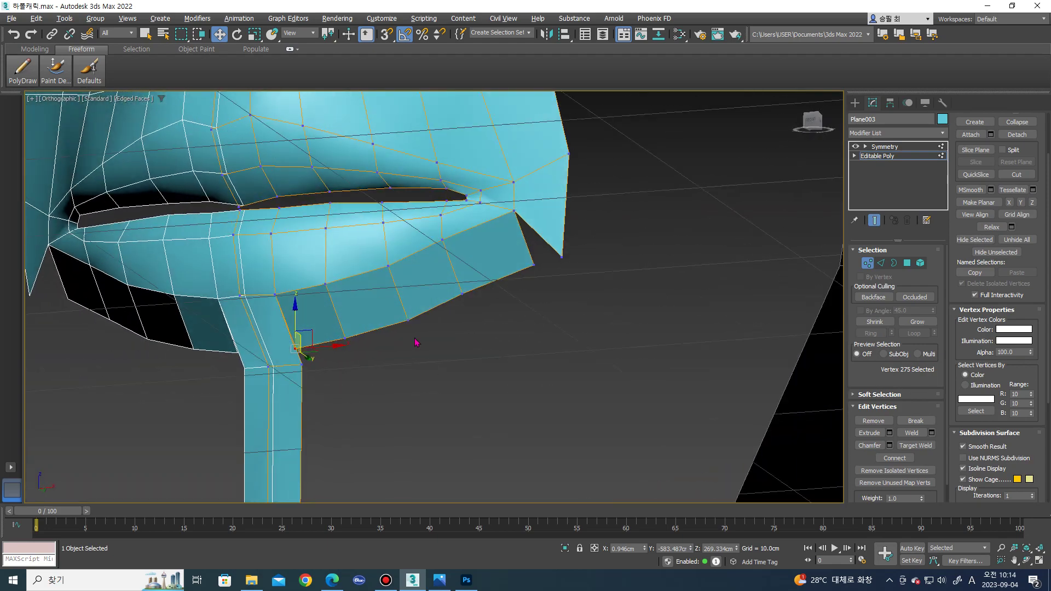
click(915, 446)
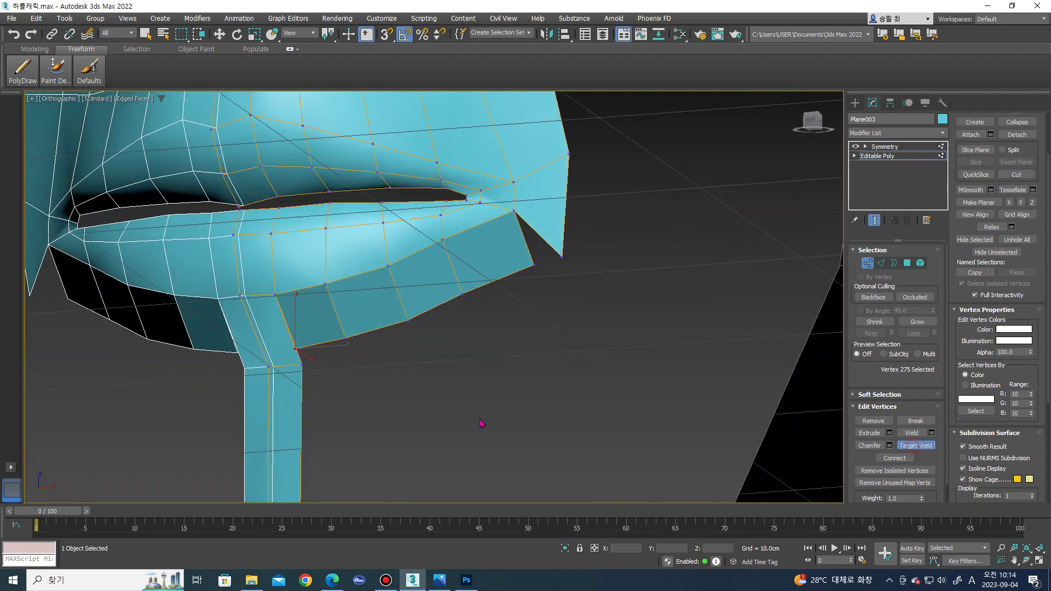
click(297, 347)
click(562, 257)
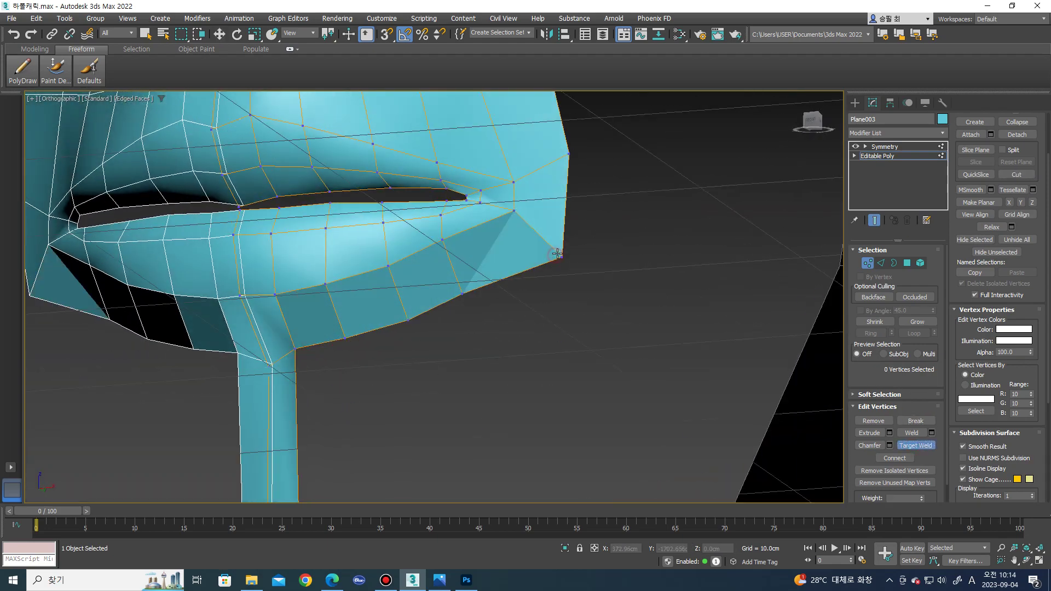
- Shift the lip-corner vertex sideways and push the chin vertices back into place
scroll(536, 266, down, 3)
mouse_move(535, 266)
alt+middle_down()
mouse_move(399, 329)
mouse_move(452, 329)
alt+middle_up()
scroll(452, 329, up, 2)
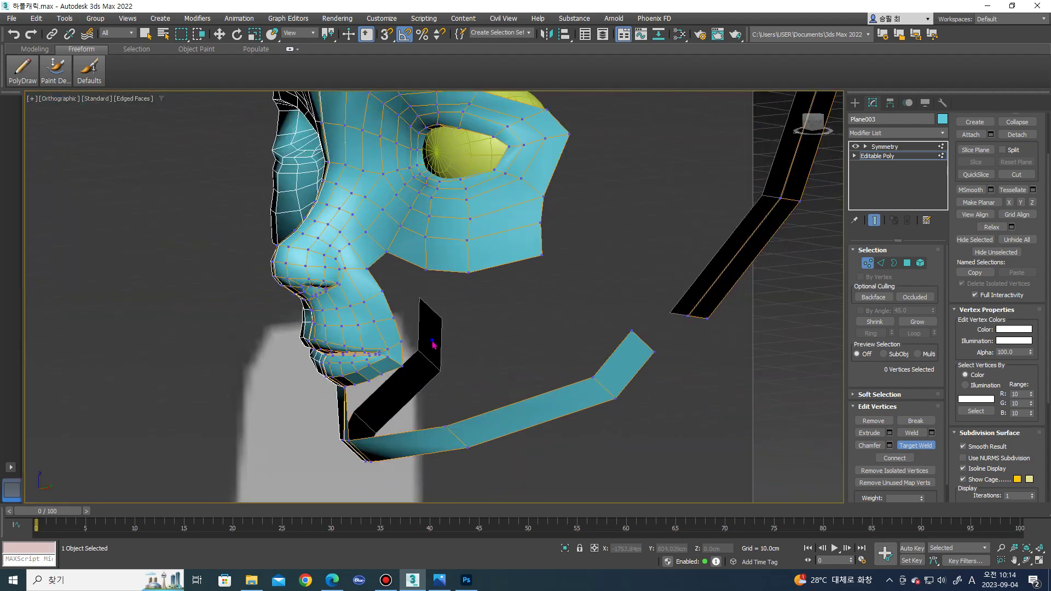
key(w)
scroll(435, 349, up, 3)
click(406, 373)
drag(454, 372, 399, 340)
alt+middle_drag(373, 371, 305, 427)
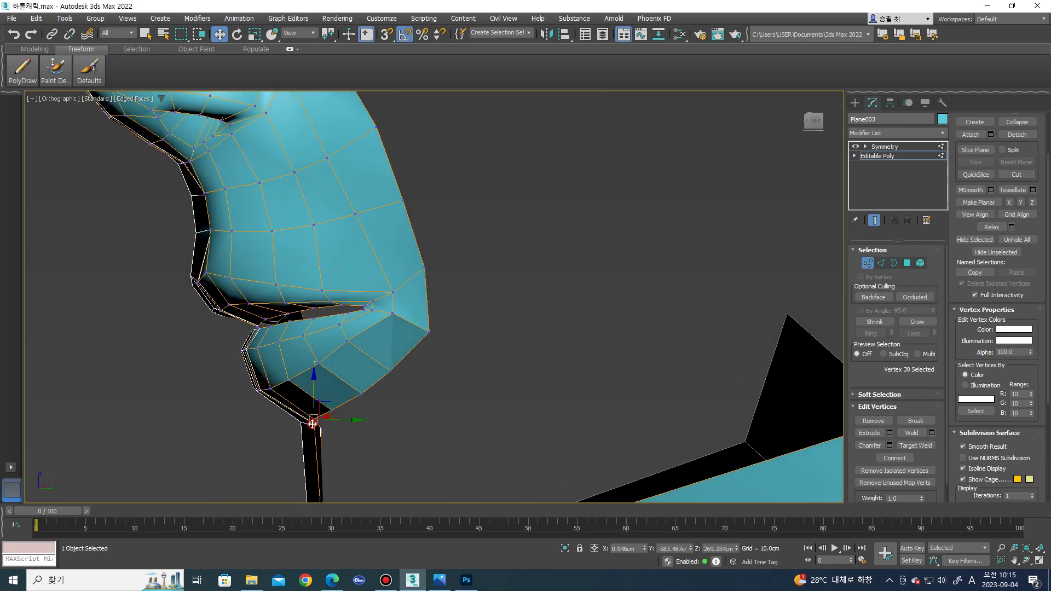
alt+middle_drag(334, 419, 311, 436)
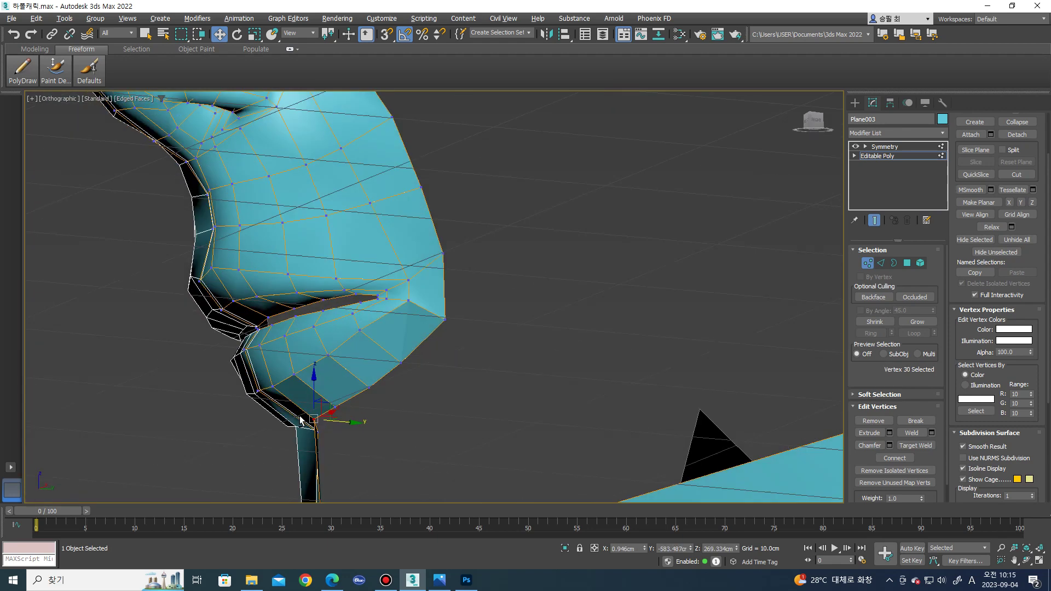
drag(340, 434, 328, 440)
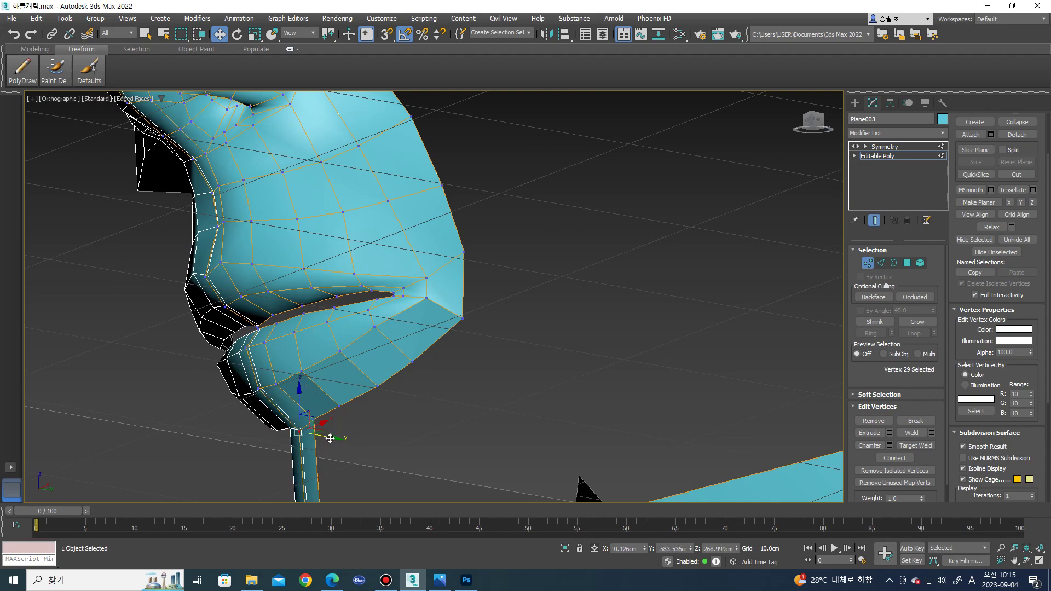
key(f)
click(324, 424)
drag(336, 410, 338, 408)
- Shift the vertical edge below the lip slightly outward
scroll(323, 426, up, 2)
scroll(324, 426, up, 1)
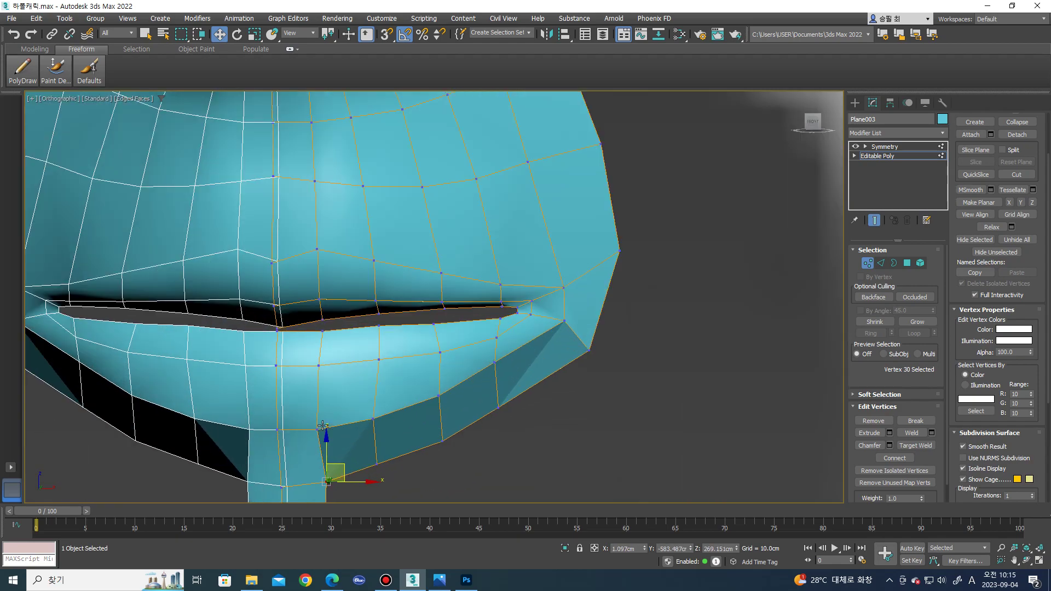
key(2)
click(376, 426)
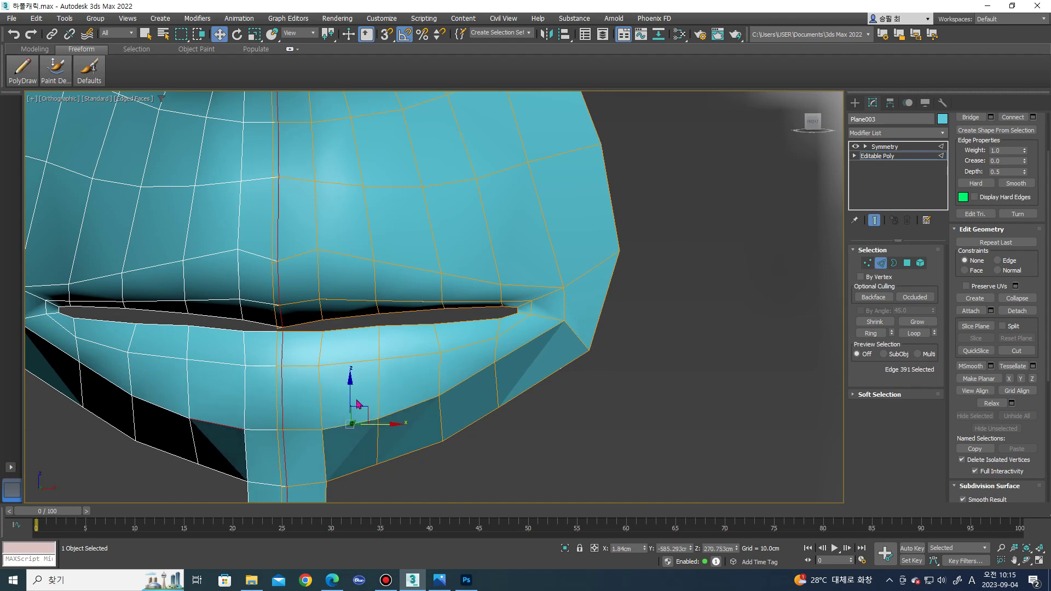
scroll(409, 418, up, 2)
click(352, 451)
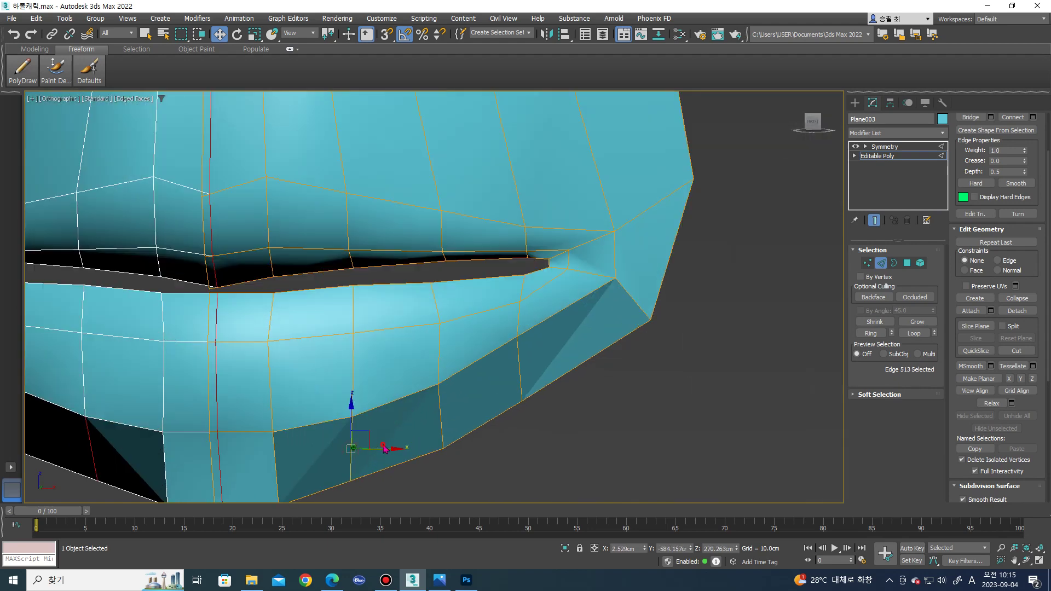
drag(383, 448, 382, 446)
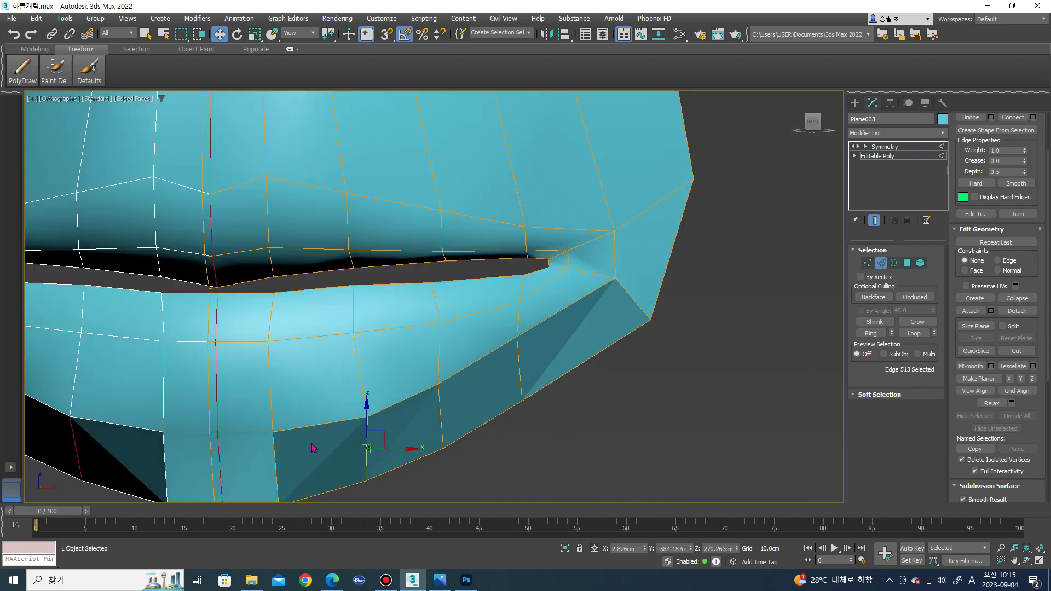
scroll(283, 358, down, 5)
- Check the head from the side, then select the chin strip's two vertical edges
mouse_move(284, 358)
alt+middle_down()
mouse_move(310, 426)
mouse_move(378, 432)
alt+middle_up()
scroll(309, 426, down, 3)
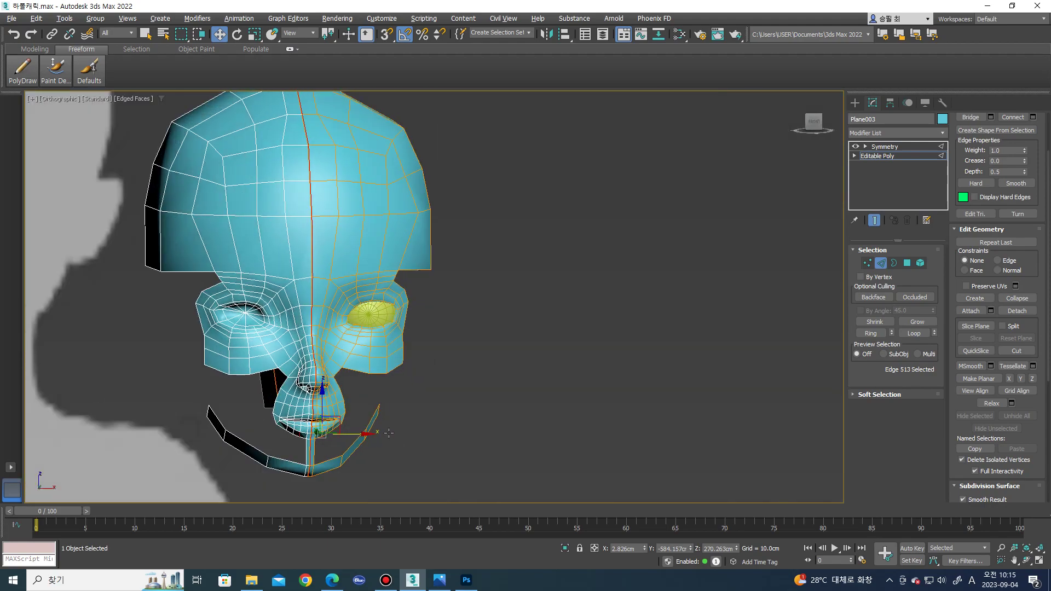
scroll(377, 433, up, 4)
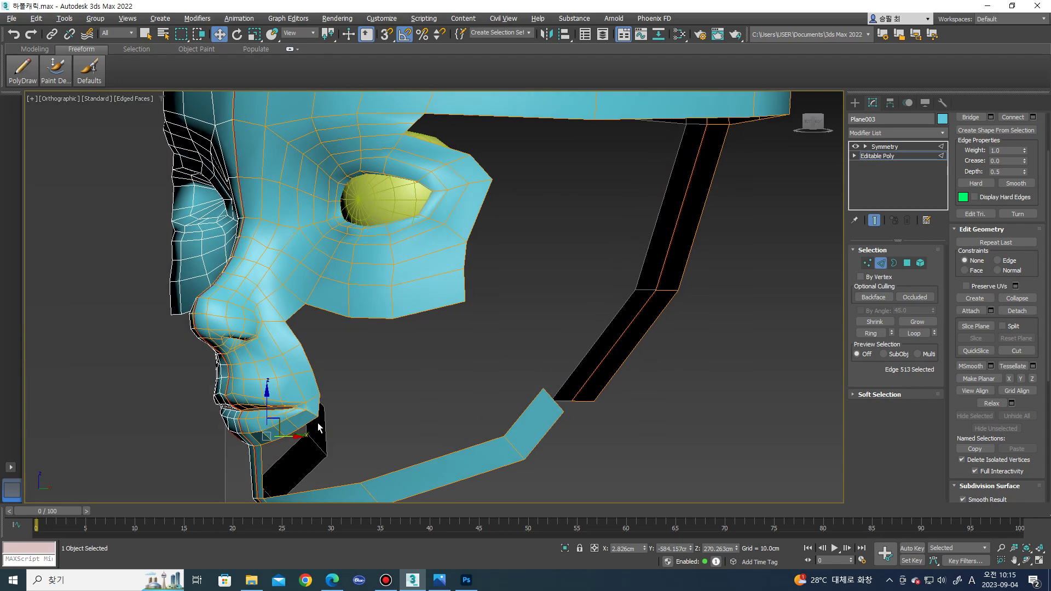
mouse_move(378, 432)
alt+middle_down()
mouse_move(324, 416)
mouse_move(365, 400)
alt+middle_up()
scroll(268, 432, up, 3)
scroll(265, 437, down, 1)
scroll(257, 438, up, 2)
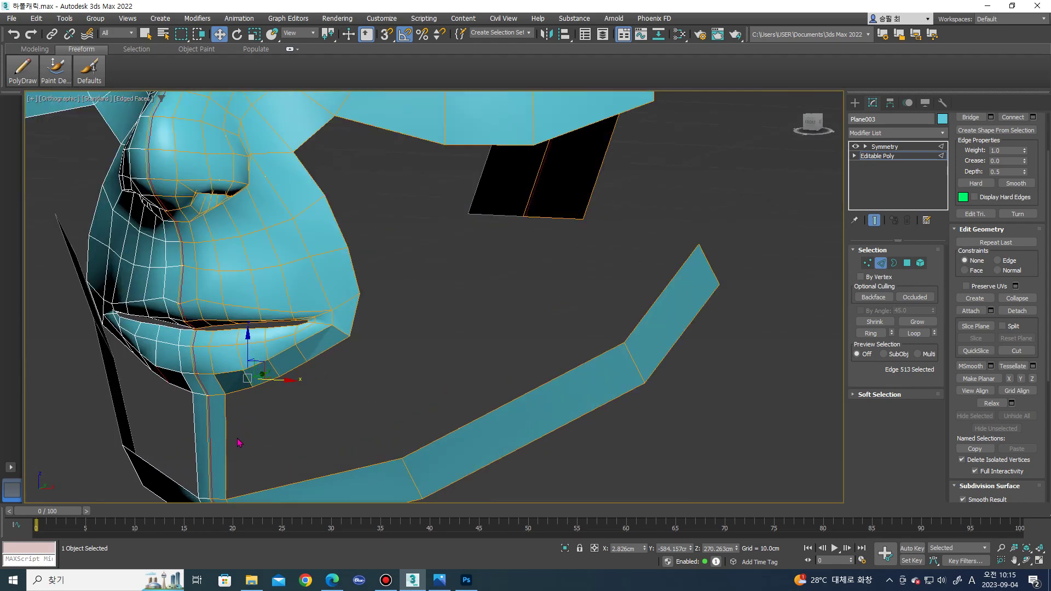
click(214, 439)
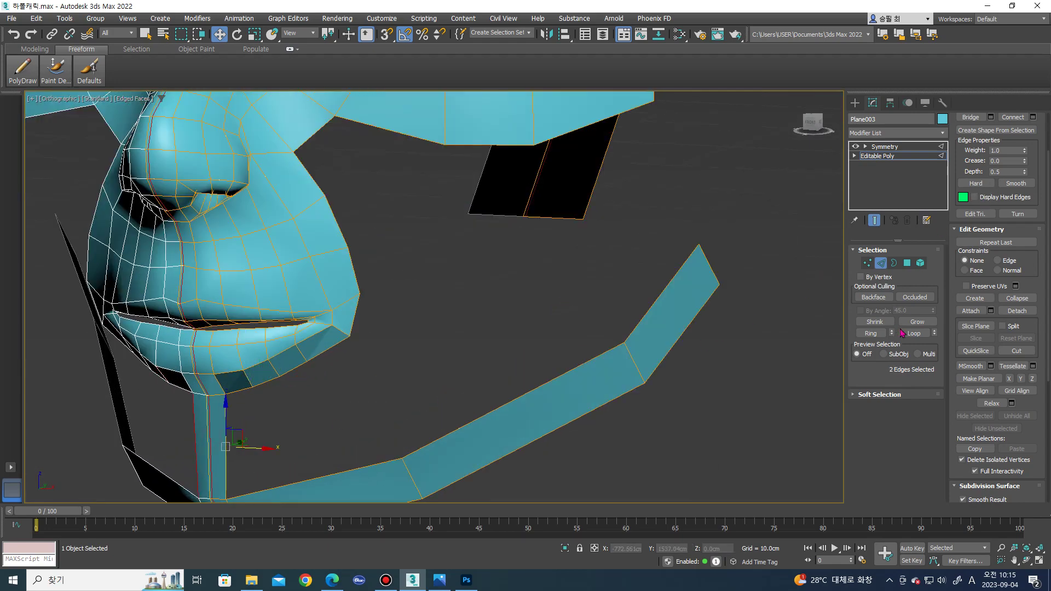
- Connect a new edge across the chin strip and move it to bend the neck outline
scroll(995, 179, up, 2)
click(1033, 167)
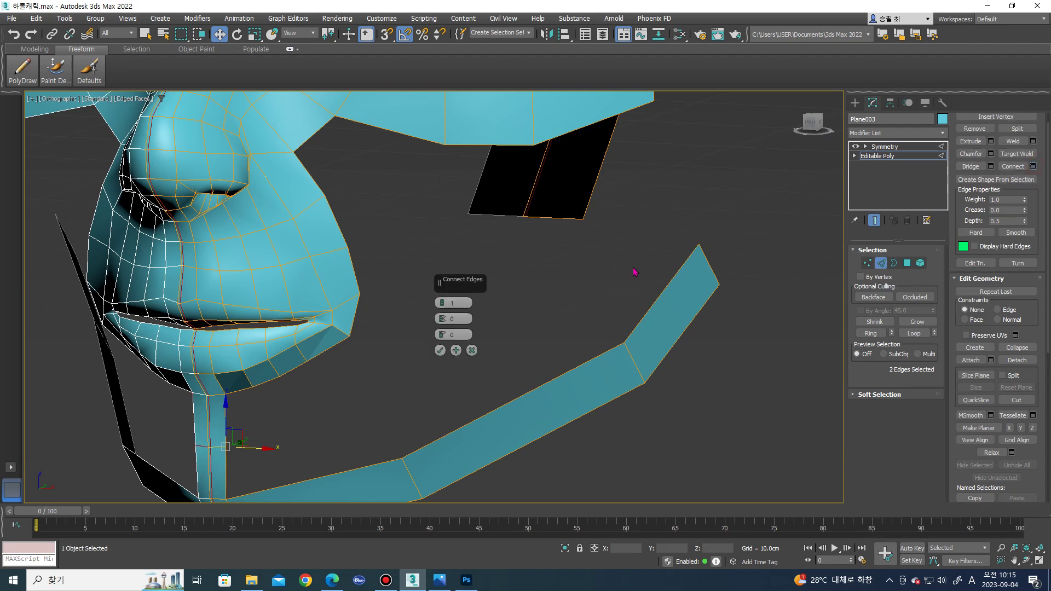
mouse_move(367, 401)
middle_down()
mouse_move(418, 380)
mouse_move(326, 363)
mouse_move(288, 428)
middle_up()
click(440, 352)
drag(295, 426, 288, 428)
mouse_move(286, 428)
alt+middle_down()
mouse_move(300, 429)
mouse_move(274, 404)
alt+middle_up()
- Extrude a new face strip from the lower-lip edges and Target Weld its loose vertex to the chin
click(276, 382)
scroll(275, 382, up, 1)
click(276, 379)
ctrl+click(309, 366)
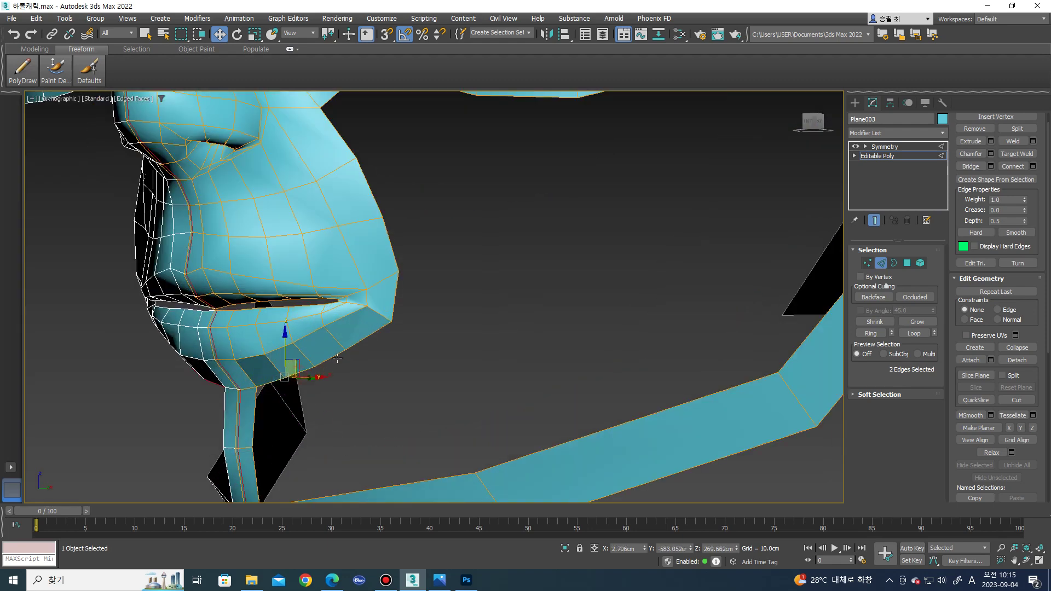
ctrl+click(339, 357)
alt+middle_drag(335, 357, 335, 348)
shift+drag(335, 347, 268, 445)
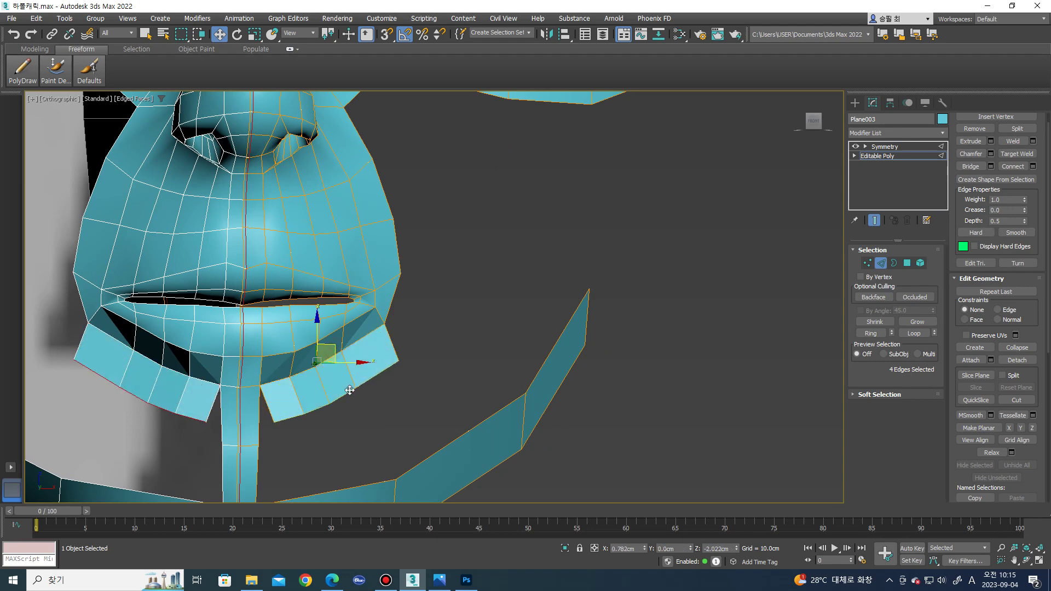
scroll(268, 445, up, 2)
key(1)
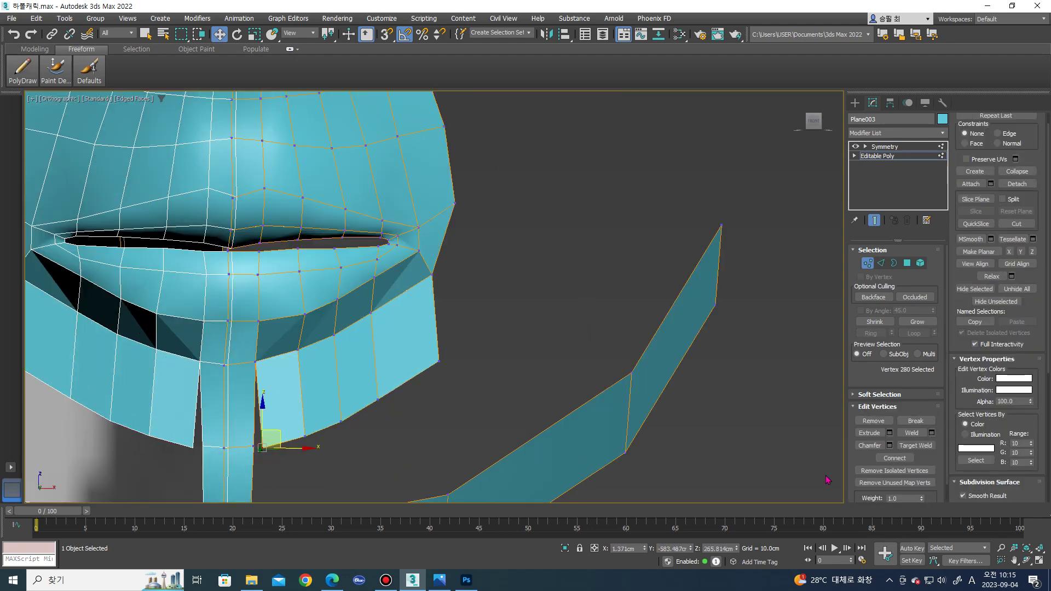
click(907, 447)
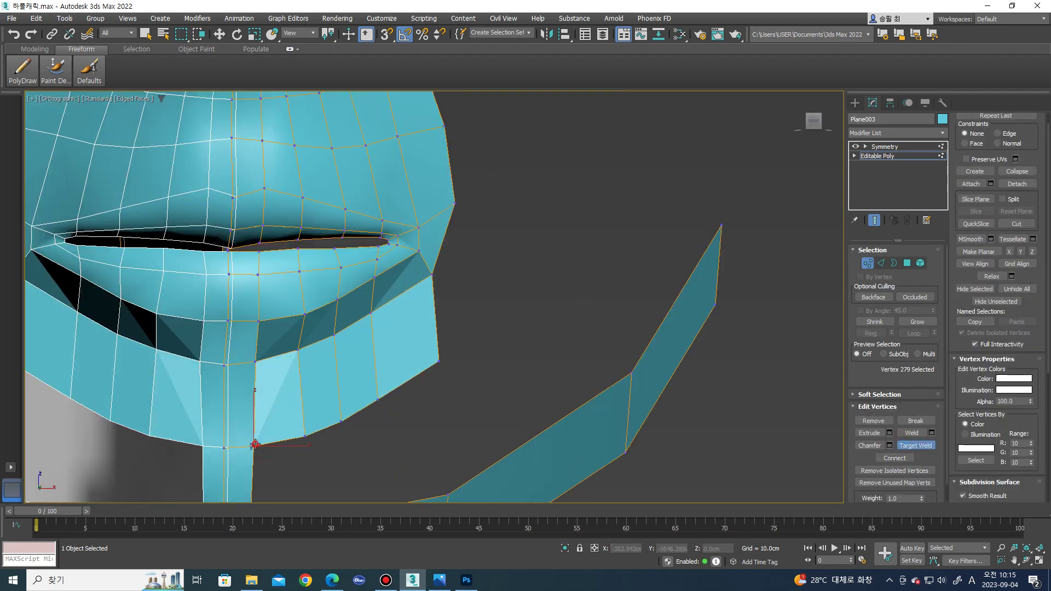
click(255, 447)
alt+middle_drag(254, 446, 349, 372)
key(w)
- Push the chin edge back in profile and move the chin vertices up and back
scroll(348, 371, up, 4)
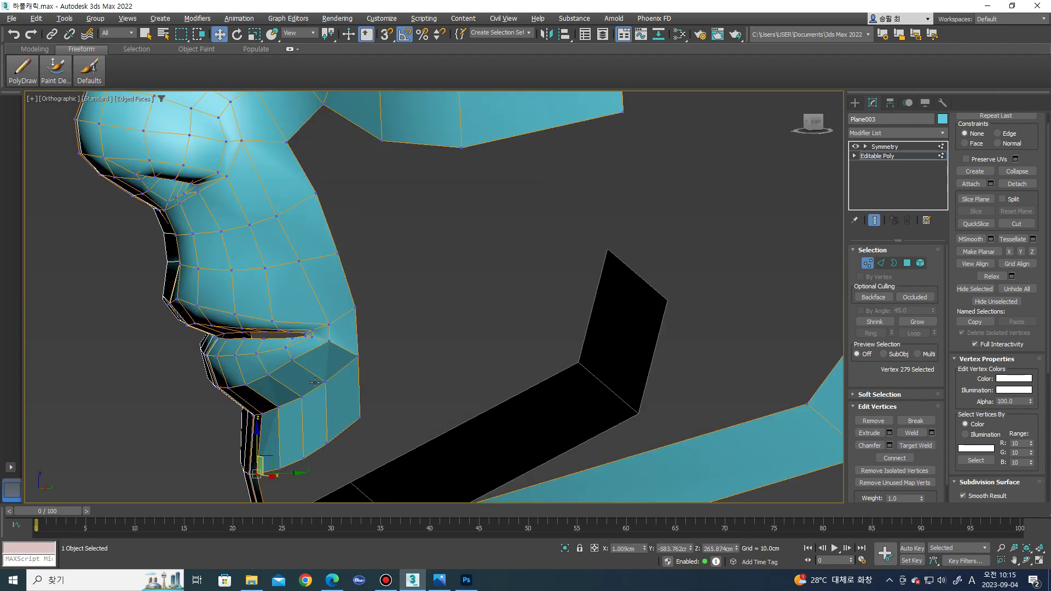
scroll(348, 371, up, 3)
key(2)
click(366, 371)
drag(366, 371, 358, 369)
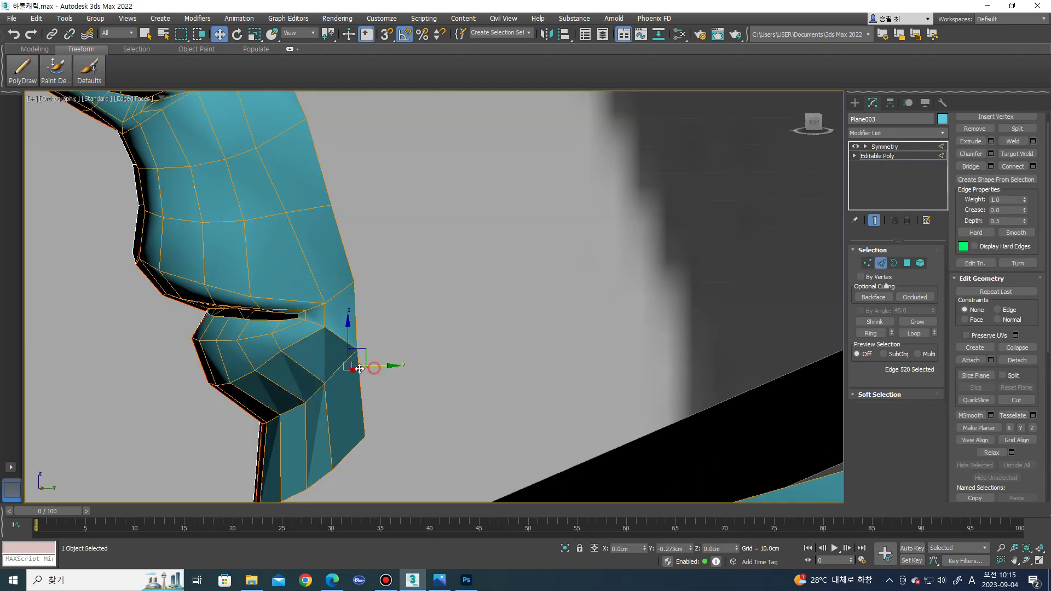
scroll(308, 393, up, 2)
key(1)
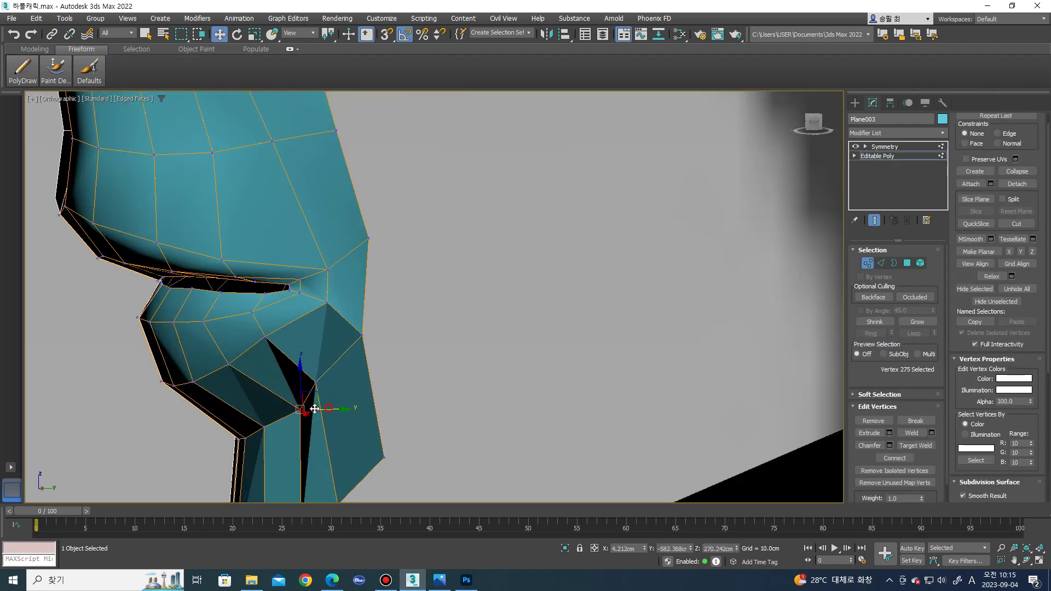
drag(318, 409, 303, 408)
middle_drag(358, 334, 364, 364)
drag(385, 354, 374, 337)
click(321, 411)
mouse_move(321, 411)
mouse_down()
mouse_move(307, 407)
mouse_move(297, 418)
mouse_up()
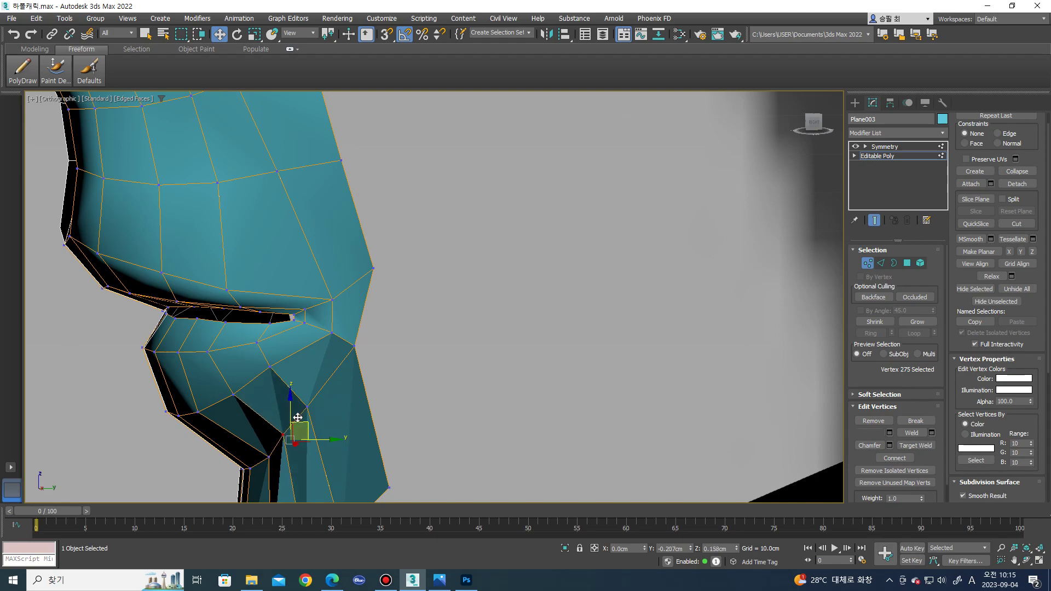
- From a three-quarter view, pull a chin vertex back to even out the profile
mouse_move(309, 418)
alt+middle_down()
mouse_move(371, 416)
mouse_move(359, 430)
mouse_move(285, 405)
alt+middle_up()
scroll(312, 391, up, 3)
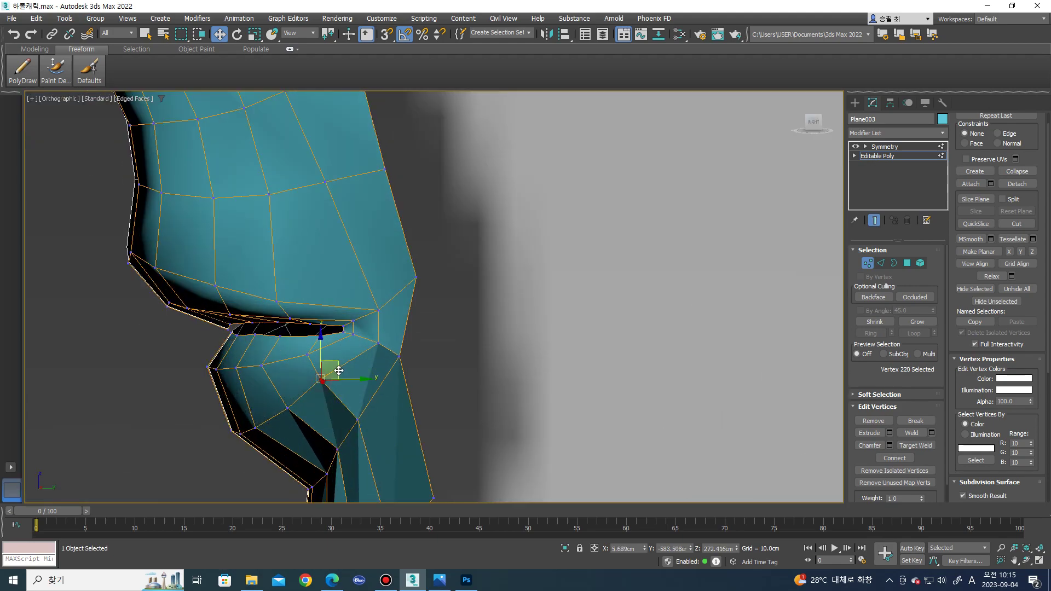
scroll(348, 392, down, 3)
mouse_move(349, 392)
alt+middle_down()
mouse_move(351, 384)
mouse_move(336, 400)
mouse_move(361, 408)
alt+middle_up()
scroll(372, 416, up, 2)
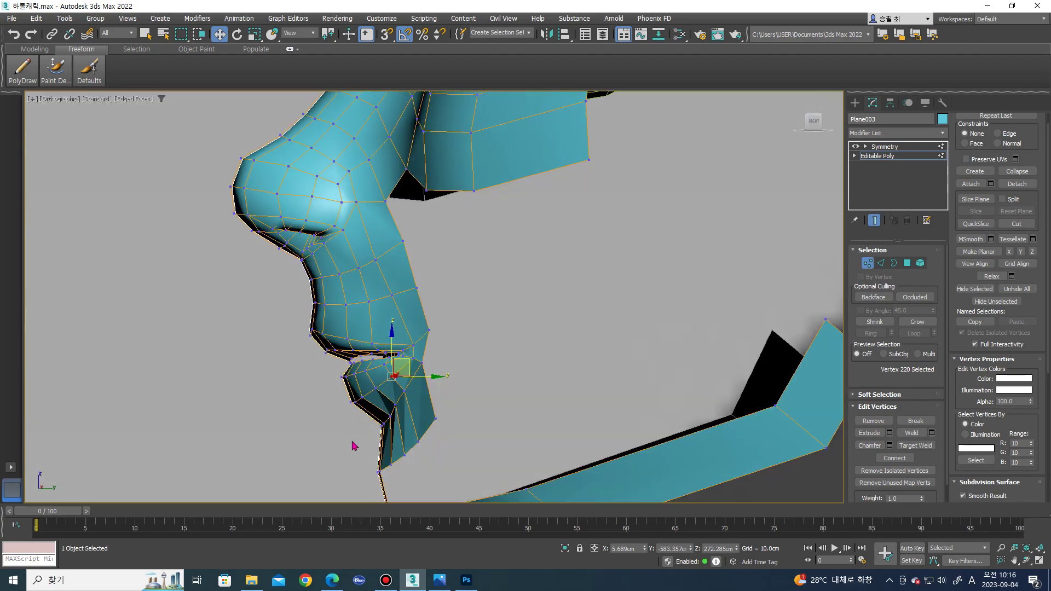
scroll(378, 419, up, 2)
scroll(383, 421, up, 2)
key(2)
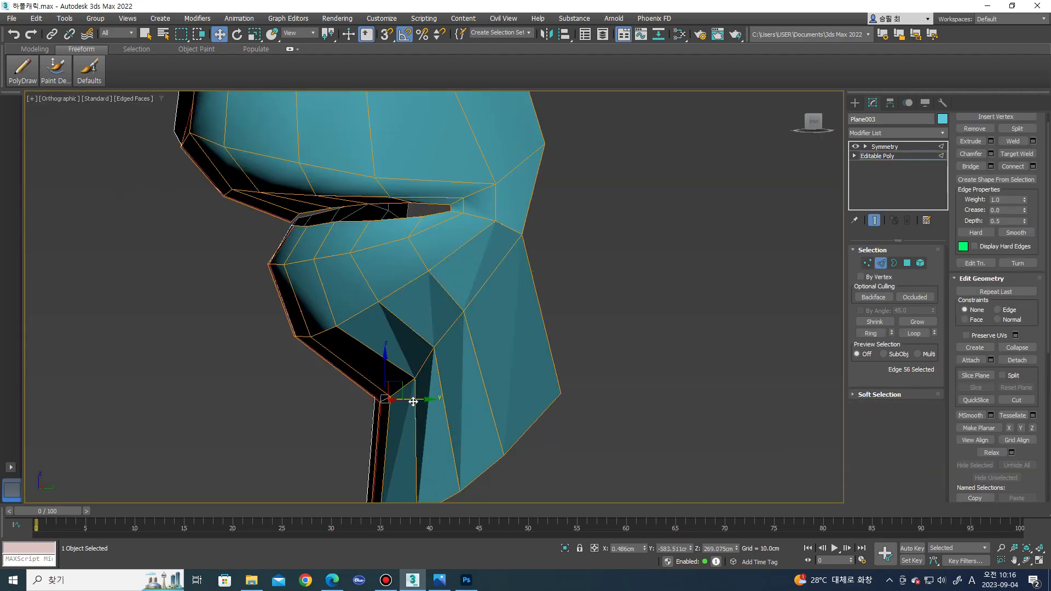
click(378, 399)
key(1)
click(415, 378)
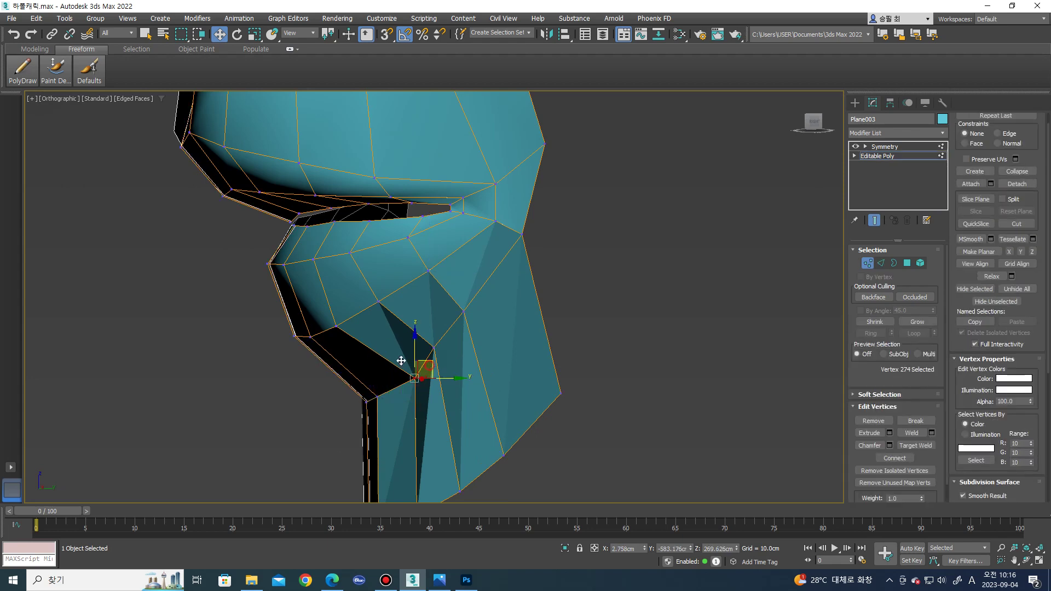
drag(430, 365, 410, 363)
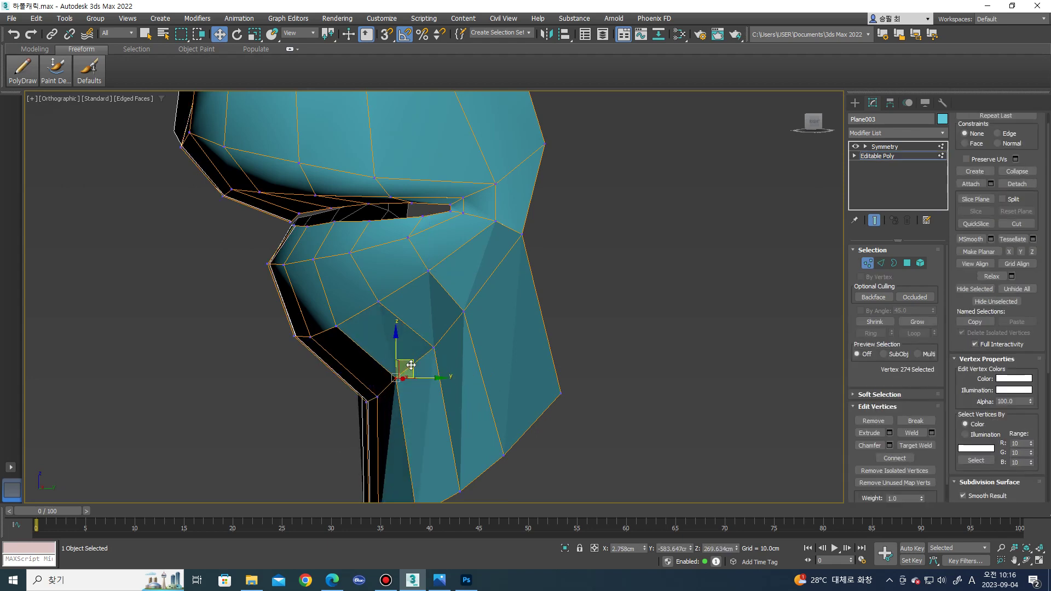
- Select the entire head mesh at Element level from the front view
alt+middle_drag(411, 365, 470, 364)
scroll(405, 367, down, 5)
scroll(383, 424, up, 2)
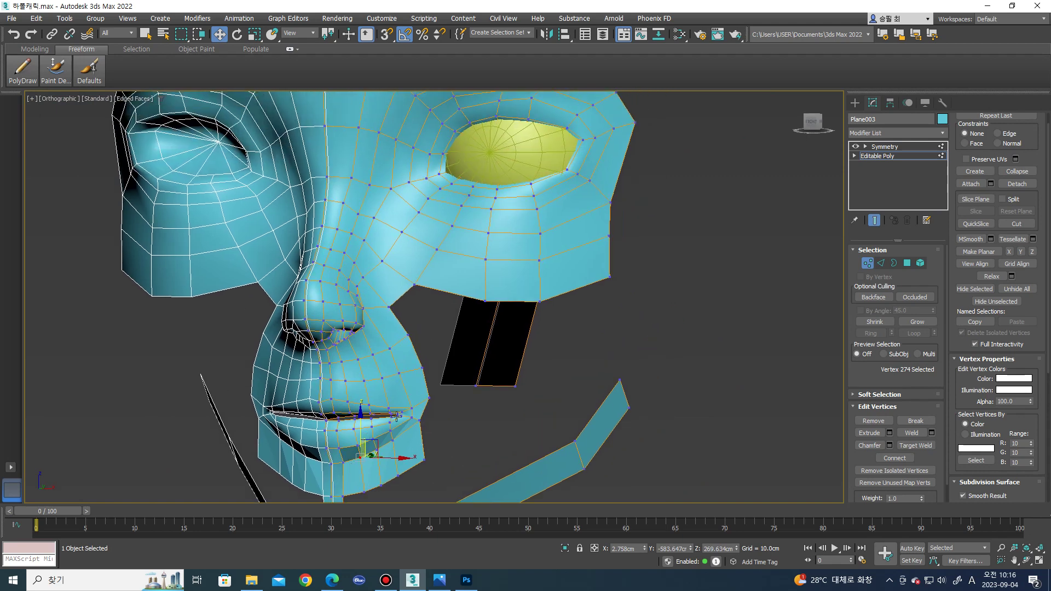
key(5)
click(418, 379)
- Clear all smoothing groups on the head and assign smoothing group 1
click(1016, 490)
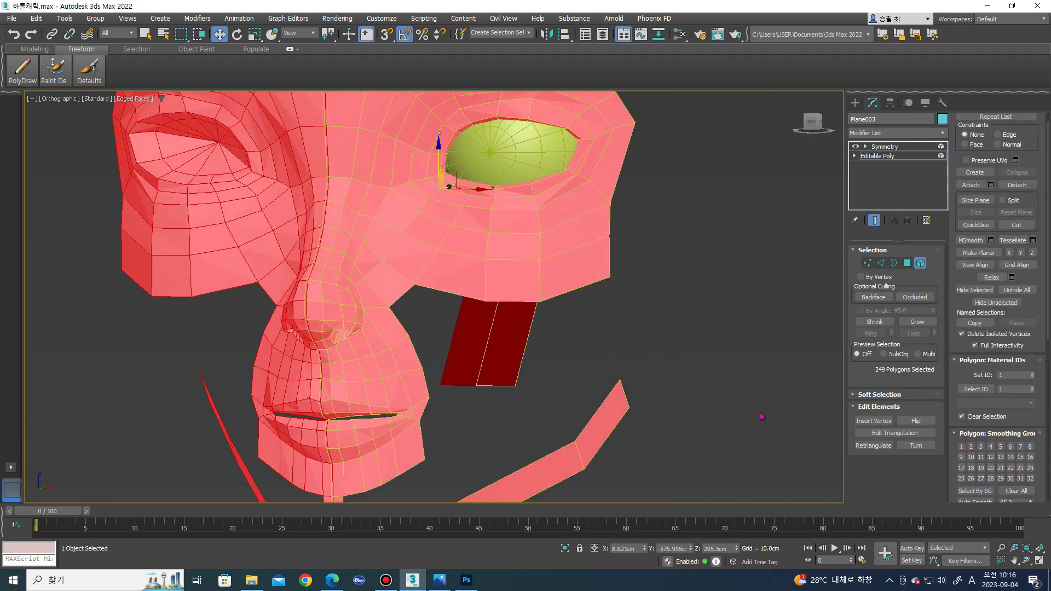
click(962, 446)
scroll(383, 384, up, 6)
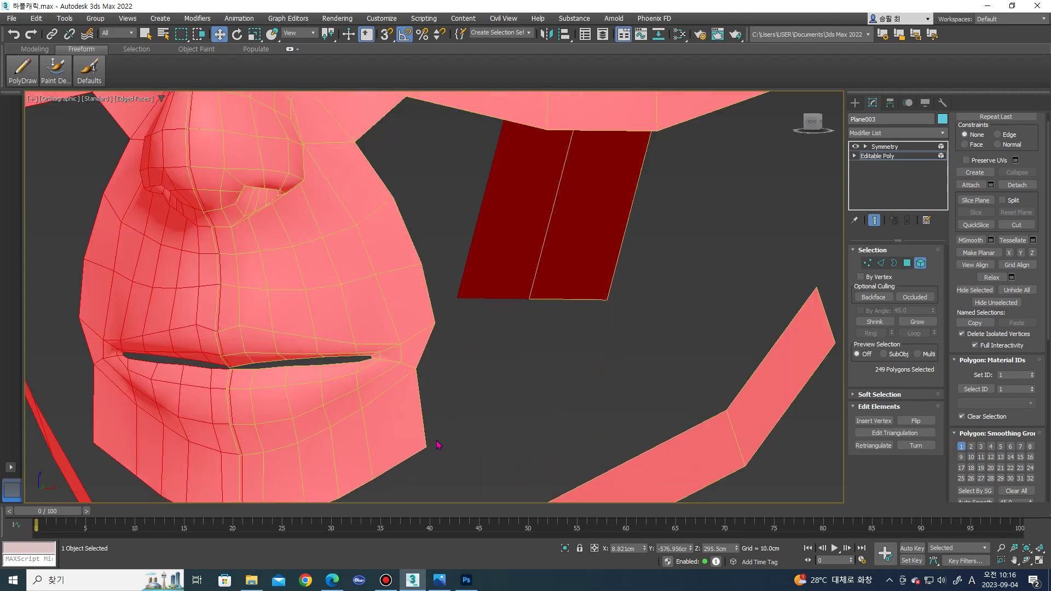
- In Front view, pull the jaw-line vertices up and outward to round the jaw
key(1)
key(f)
scroll(471, 367, down, 5)
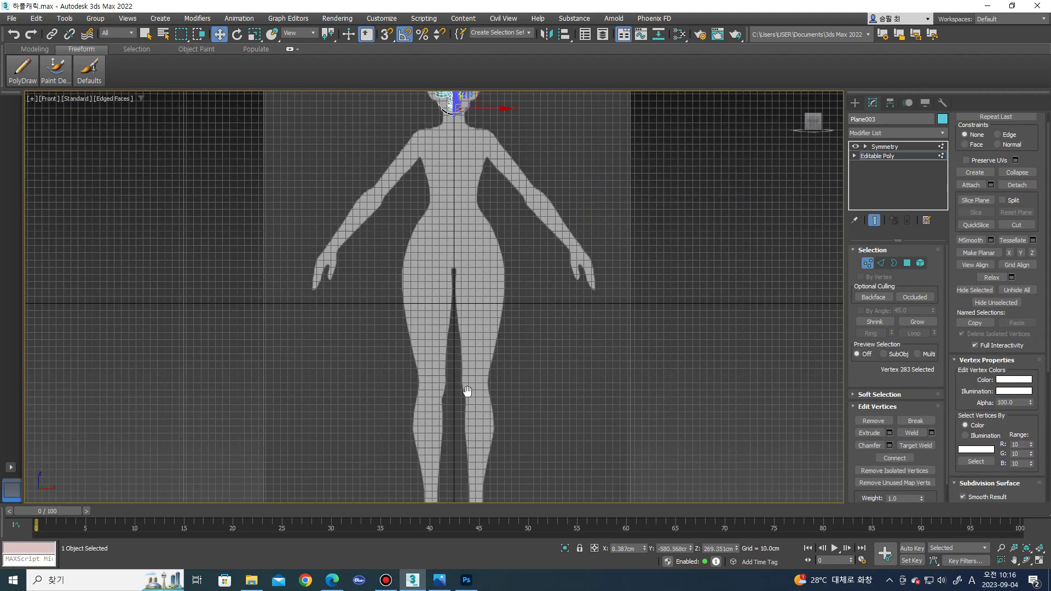
scroll(471, 307, up, 5)
scroll(438, 323, up, 3)
scroll(423, 335, up, 3)
drag(387, 281, 415, 250)
scroll(345, 296, up, 2)
click(320, 332)
drag(333, 318, 367, 297)
click(283, 352)
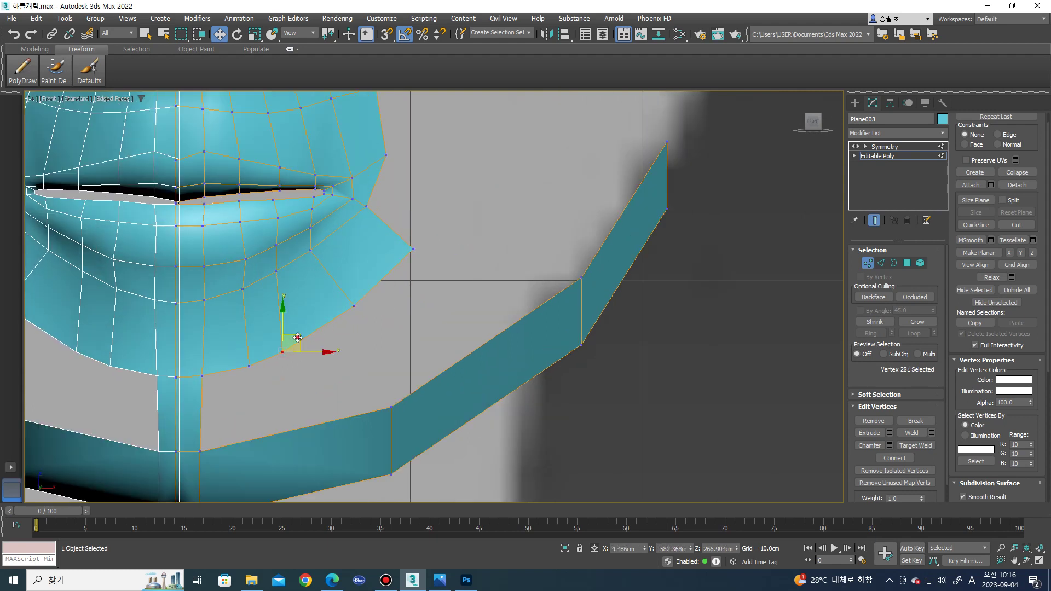
mouse_move(284, 351)
mouse_down()
mouse_move(314, 334)
mouse_move(289, 346)
mouse_up()
click(250, 366)
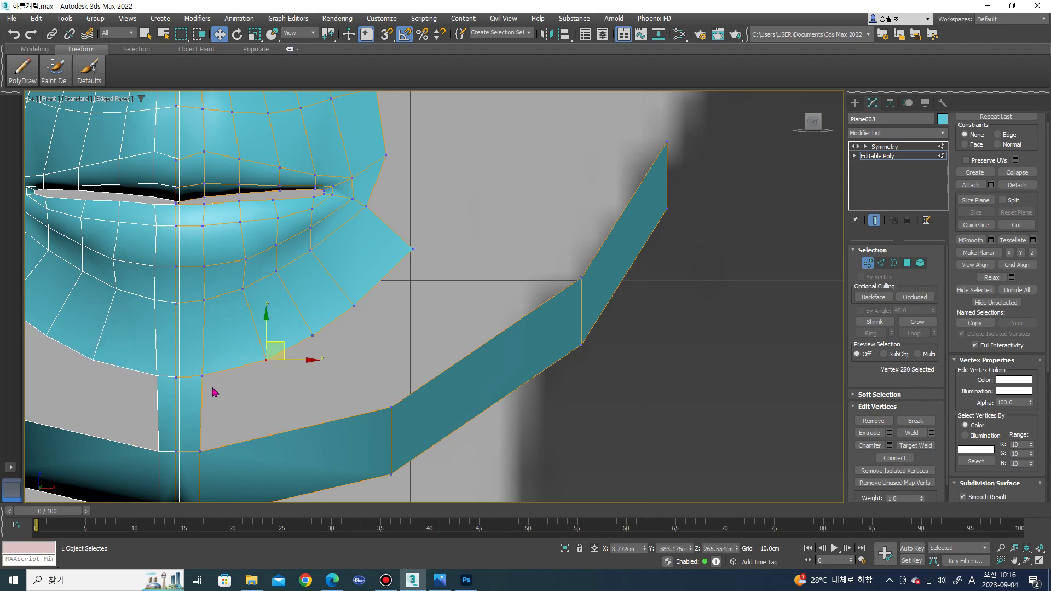
- Widen the chin-strip edge sideways and nudge the chin vertices below the lower lip
key(2)
drag(221, 414, 241, 414)
middle_drag(307, 350, 269, 381)
click(251, 383)
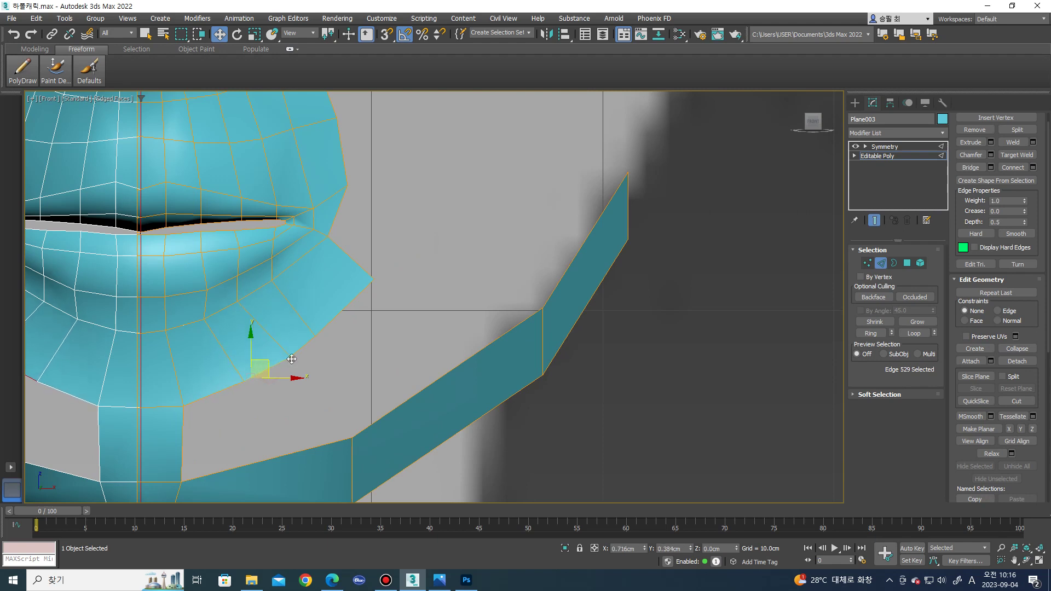
key(1)
click(315, 335)
click(272, 280)
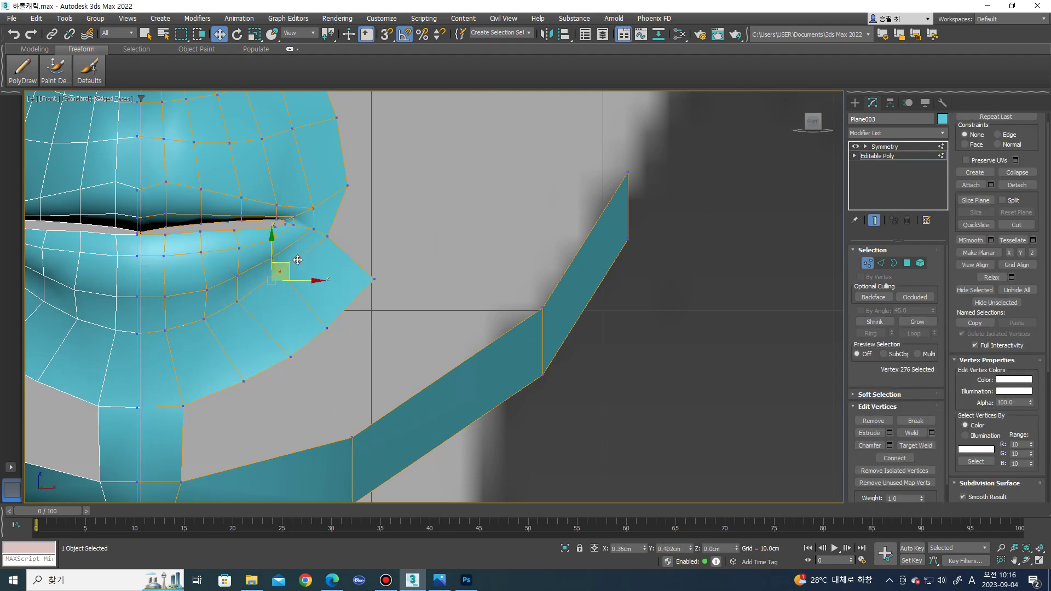
click(237, 301)
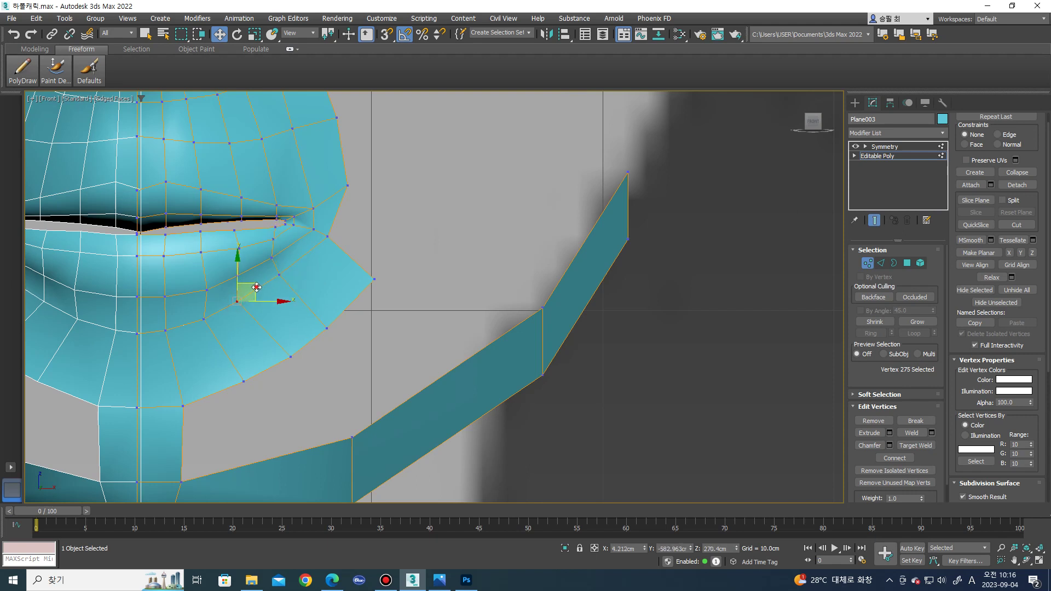
click(204, 319)
drag(236, 318, 235, 316)
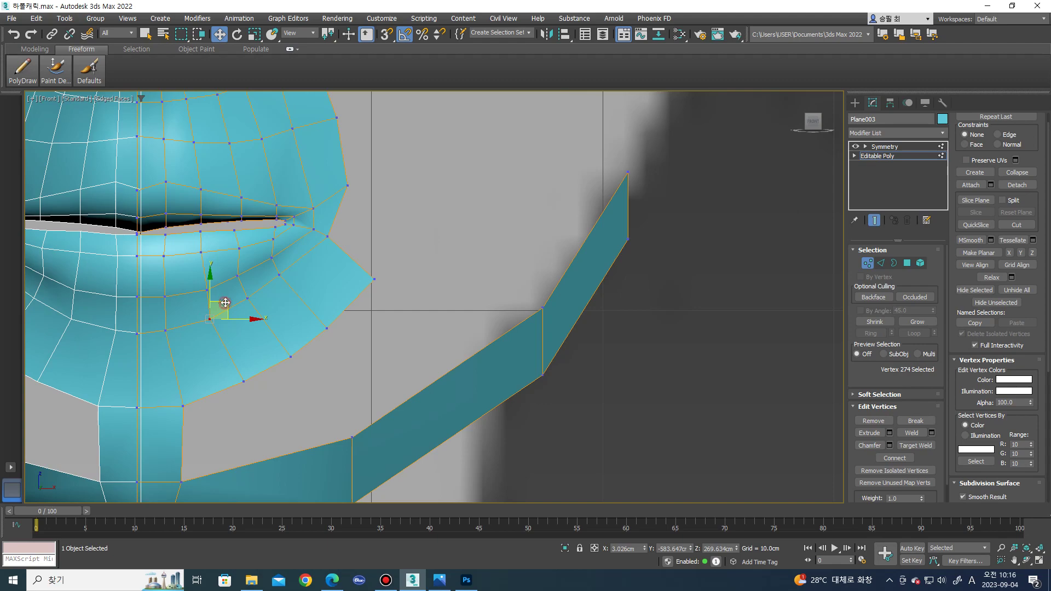
scroll(226, 303, down, 3)
scroll(247, 329, down, 3)
mouse_move(247, 340)
alt+middle_down()
mouse_move(233, 385)
mouse_move(308, 275)
alt+middle_up()
- Shift-drag the cheek border edges to extrude new faces outward
scroll(309, 276, up, 3)
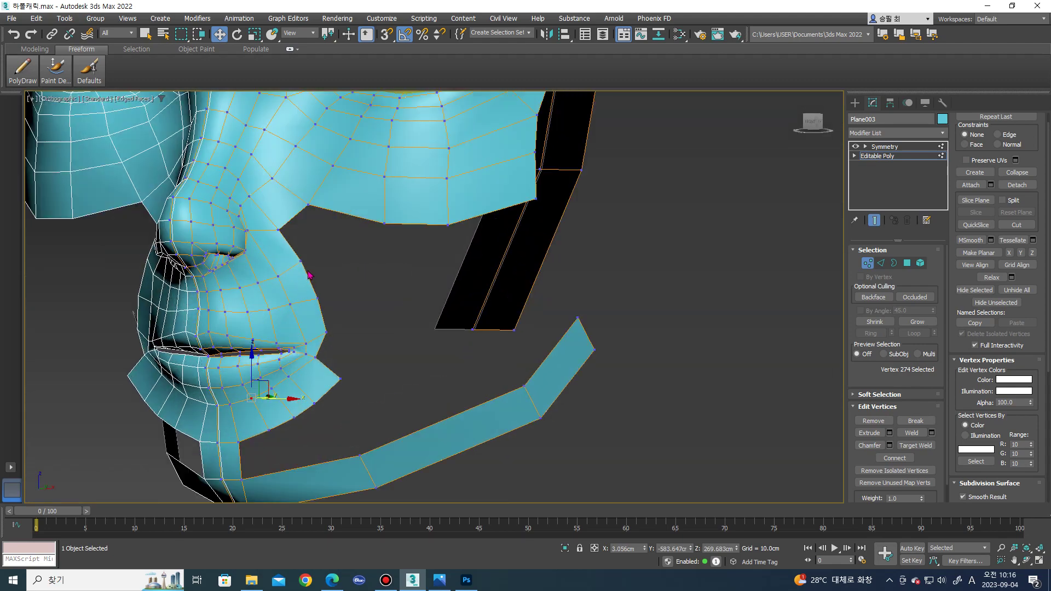
key(2)
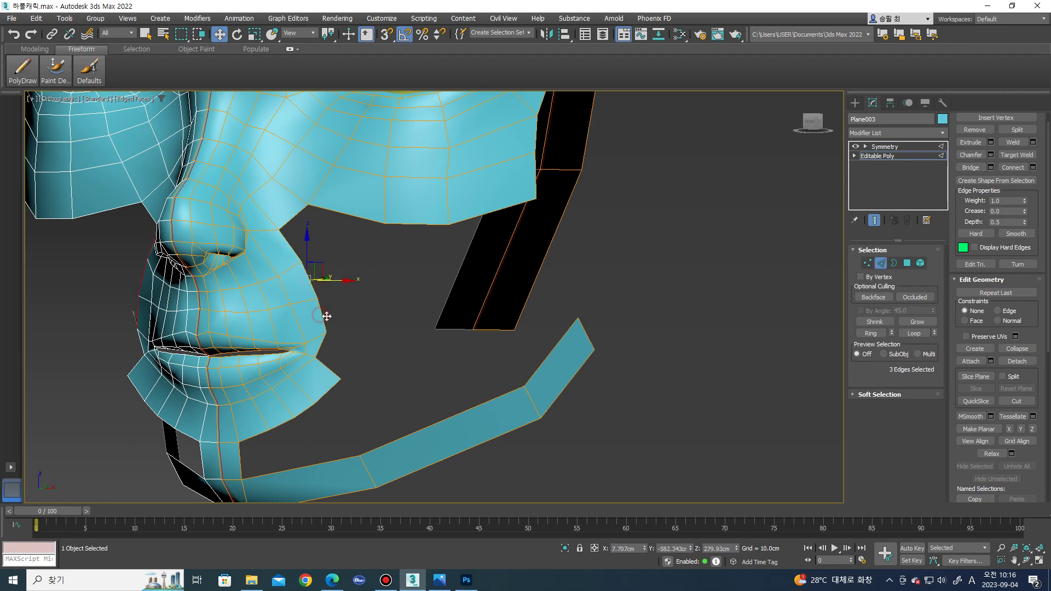
alt+middle_drag(346, 298, 371, 297)
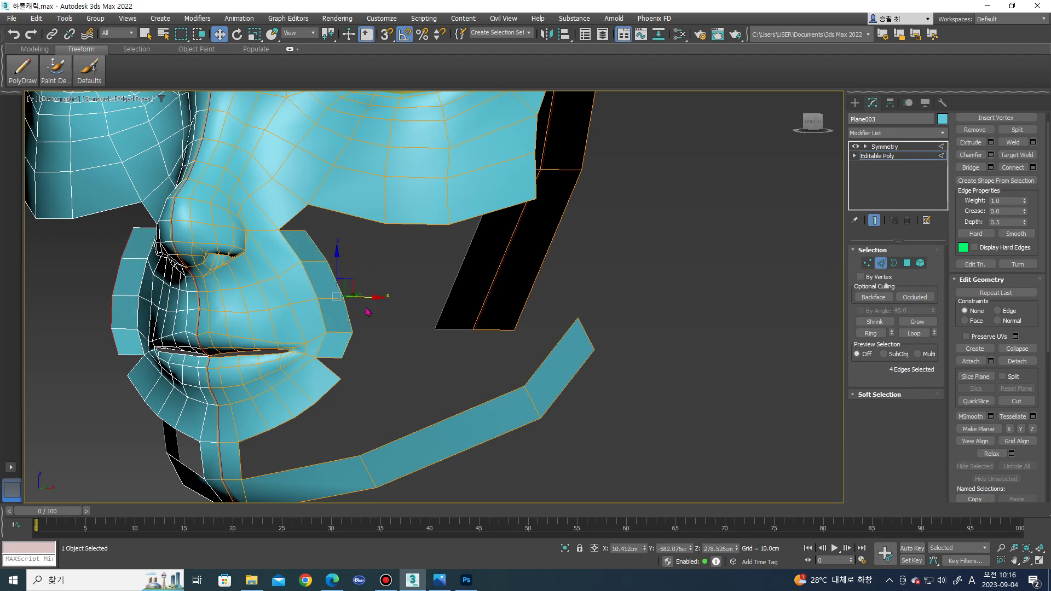
scroll(361, 318, up, 3)
- Collapse two stray vertex pairs into single points
key(1)
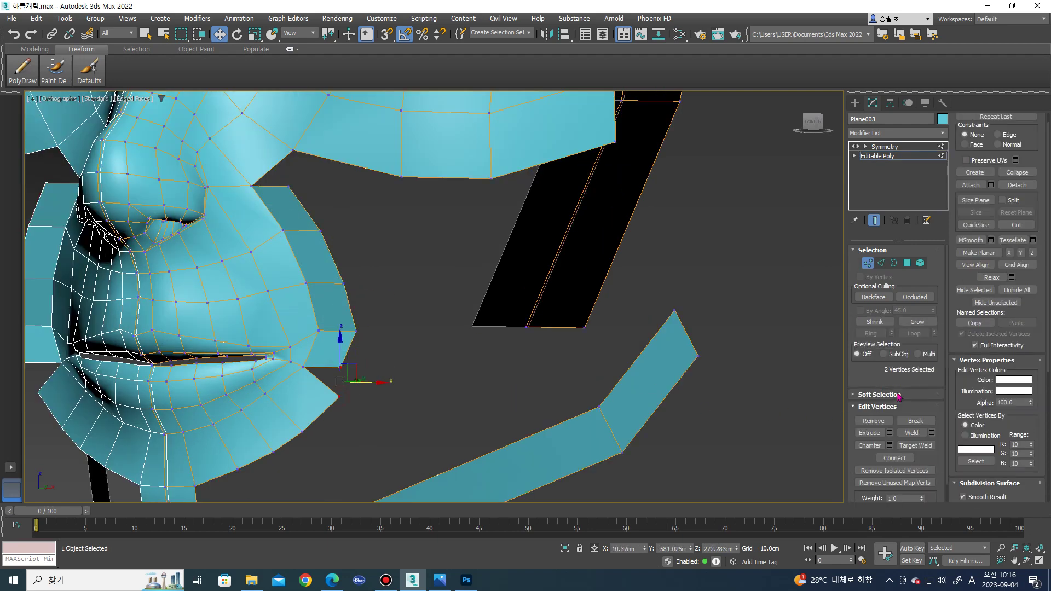
click(1016, 174)
scroll(368, 206, up, 3)
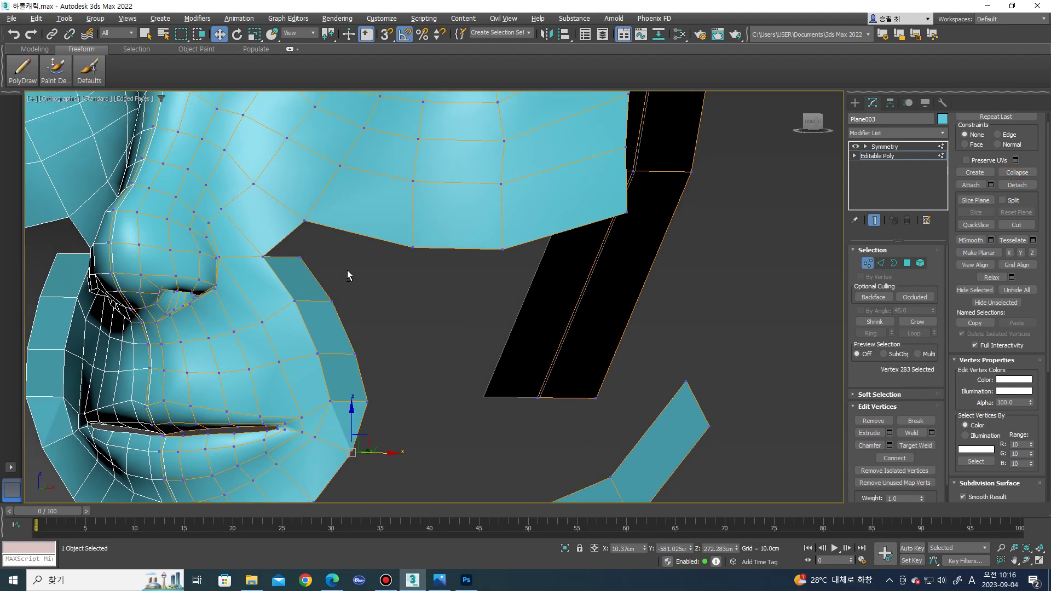
alt+middle_drag(347, 270, 316, 253)
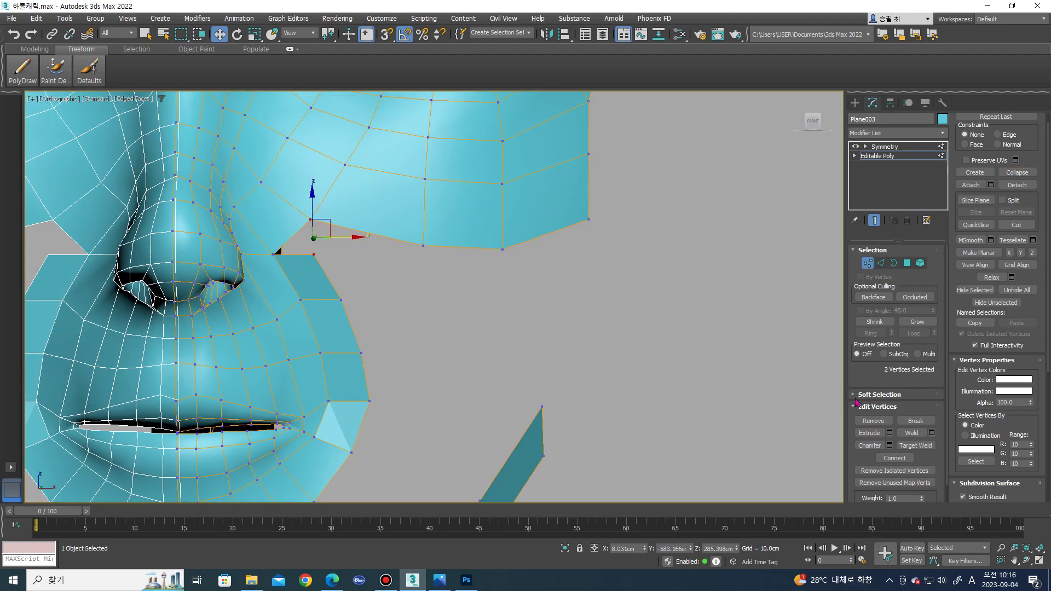
click(1017, 173)
mouse_move(336, 301)
alt+middle_down()
mouse_move(327, 328)
mouse_move(315, 296)
mouse_move(295, 305)
mouse_move(347, 297)
mouse_move(269, 248)
alt+middle_up()
- Nudge the vertices around the mouth corner to tighten the side profile
key(2)
key(1)
drag(290, 241, 285, 236)
alt+middle_drag(285, 236, 334, 301)
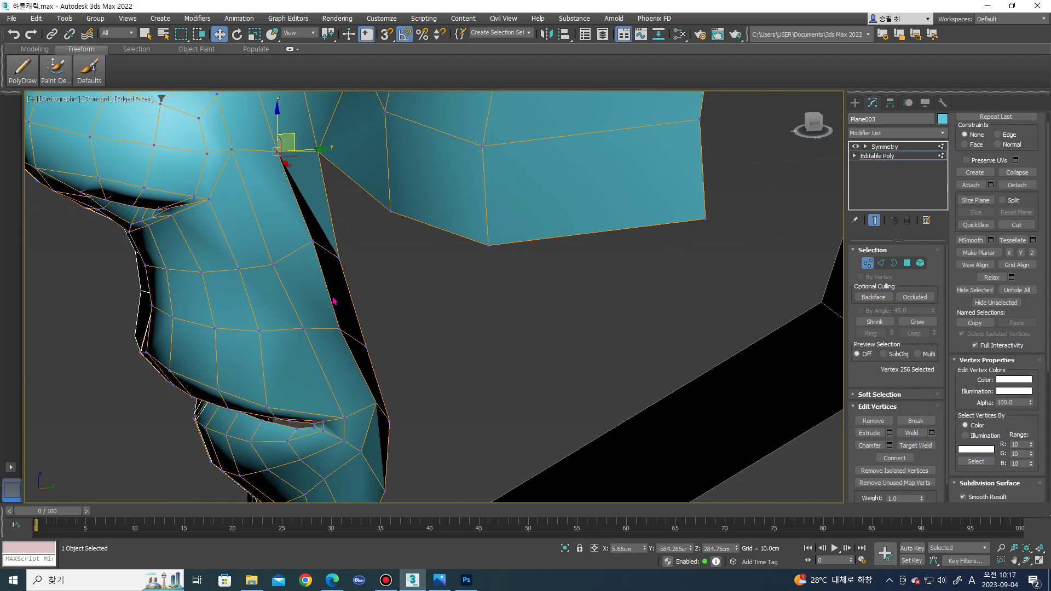
ctrl+click(313, 242)
drag(329, 234, 328, 232)
mouse_move(327, 232)
alt+middle_down()
mouse_move(370, 308)
mouse_move(382, 308)
mouse_move(402, 341)
mouse_move(328, 330)
alt+middle_up()
- Select the lip-corner edge beside the nose and review the nose and mouth
alt+click(380, 325)
scroll(381, 308, up, 2)
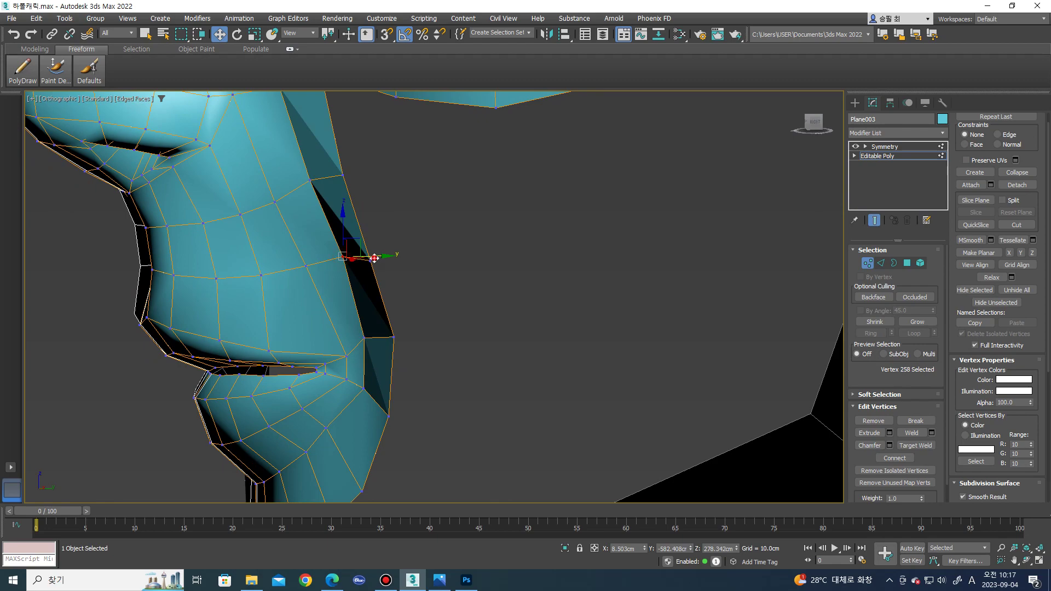
scroll(375, 258, up, 2)
key(2)
click(365, 361)
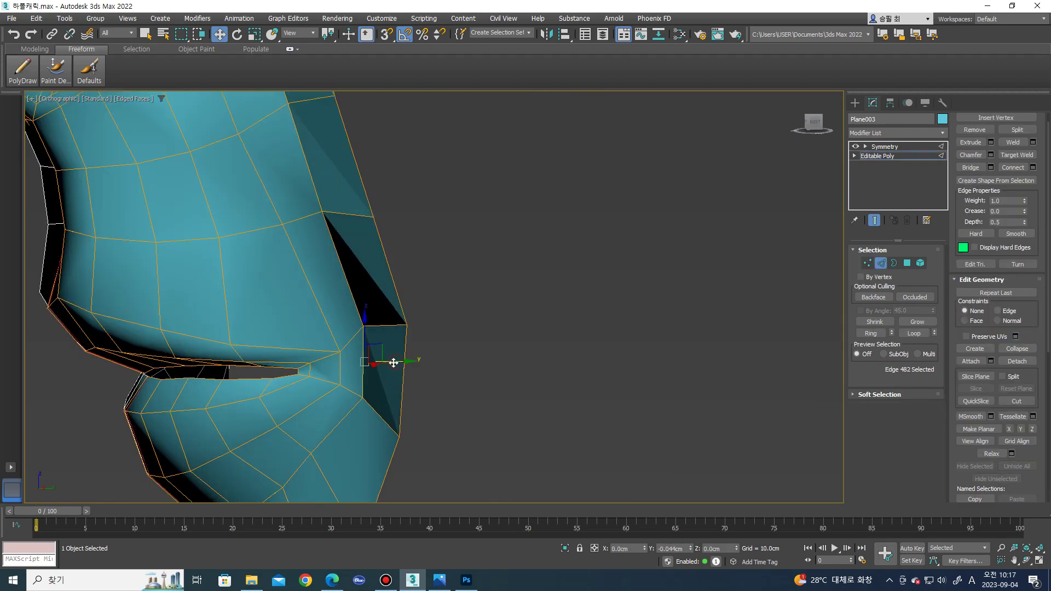
mouse_move(376, 359)
alt+middle_down()
mouse_move(441, 369)
mouse_move(377, 376)
mouse_move(396, 390)
alt+middle_up()
scroll(399, 364, down, 2)
scroll(399, 381, down, 2)
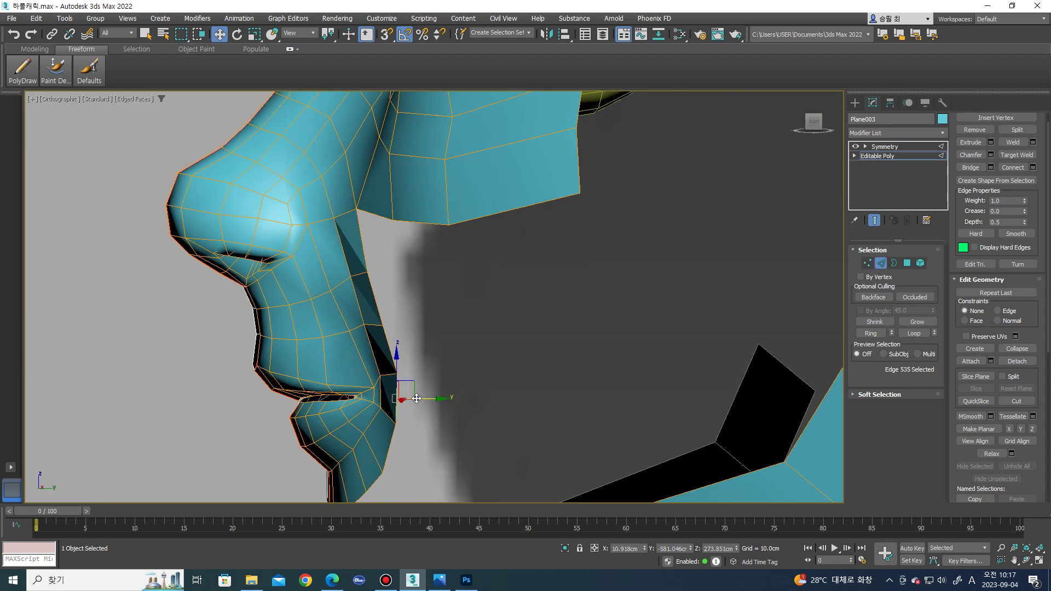
scroll(387, 362, up, 2)
- At Element level, clear all smoothing and reapply smoothing group 1
key(5)
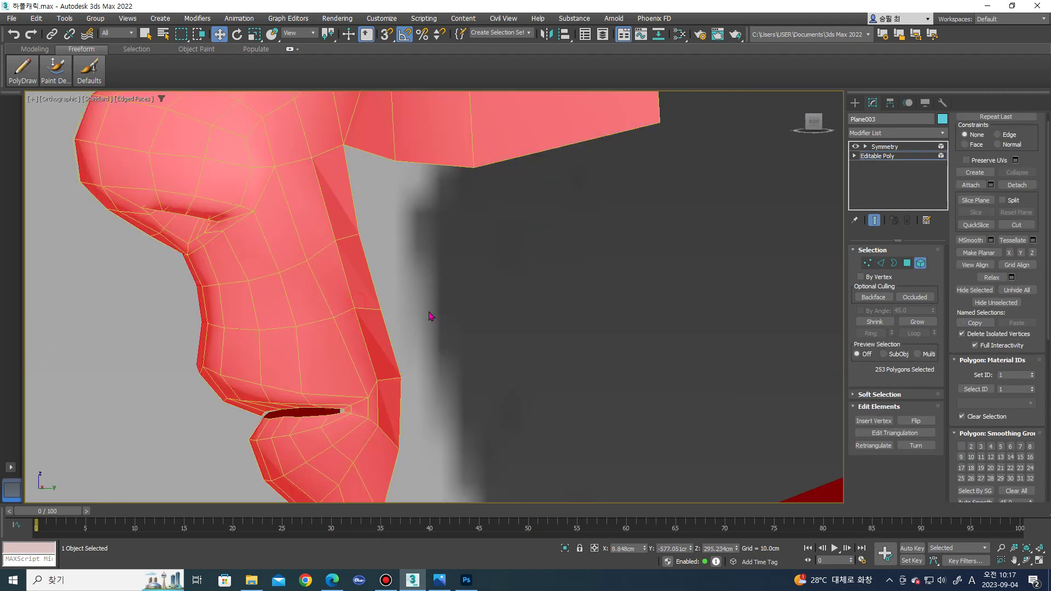
click(1012, 487)
click(962, 448)
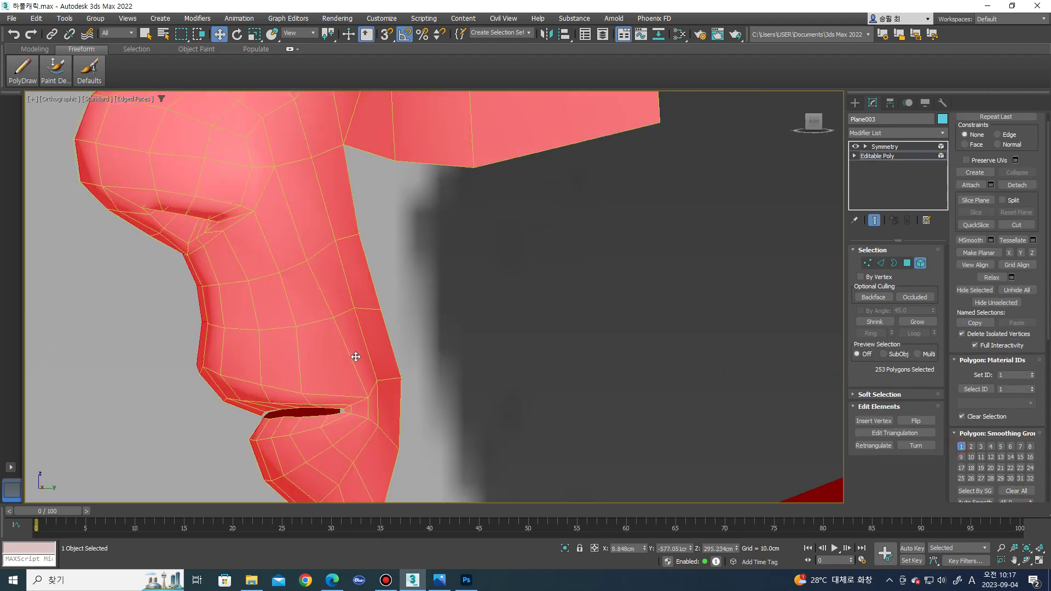
- In Front view, box-select two cheek-edge vertices and pull them inward
key(f)
key(f)
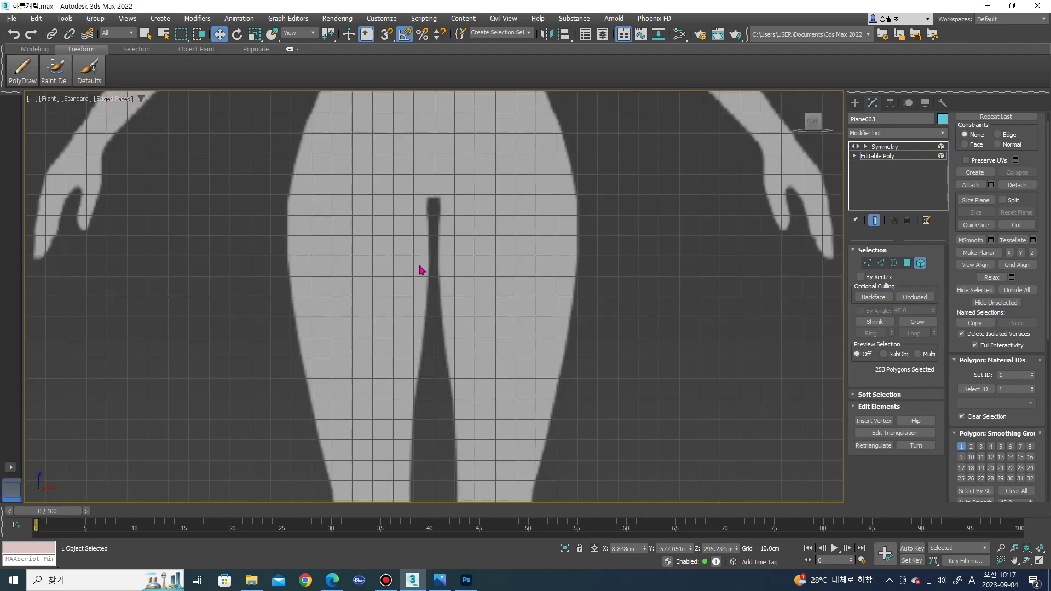
middle_drag(467, 199, 309, 269)
scroll(308, 269, up, 3)
scroll(309, 269, up, 3)
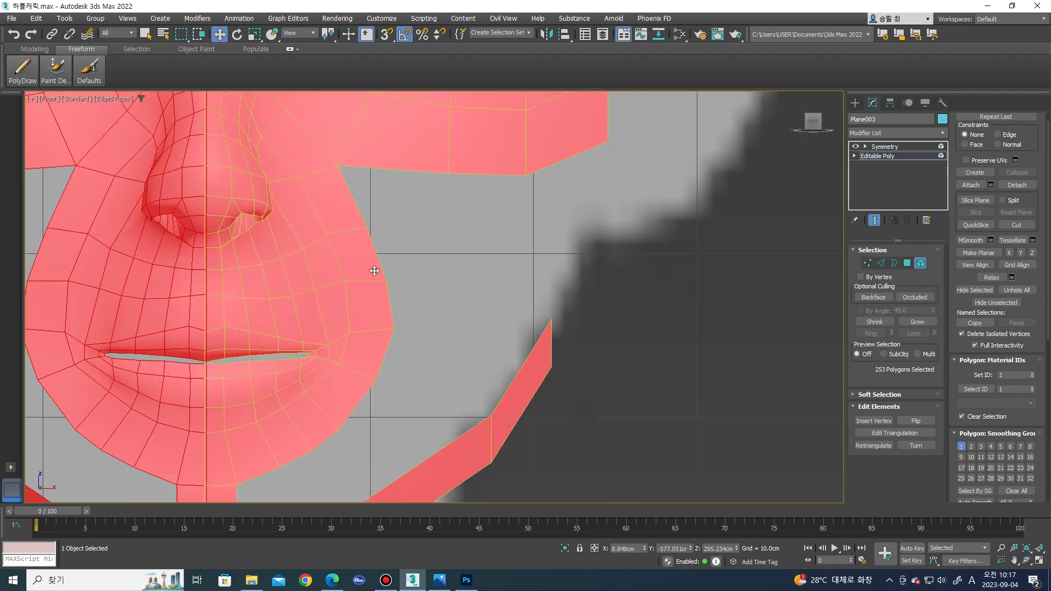
scroll(422, 288, up, 2)
key(1)
drag(377, 266, 428, 365)
drag(452, 322, 416, 323)
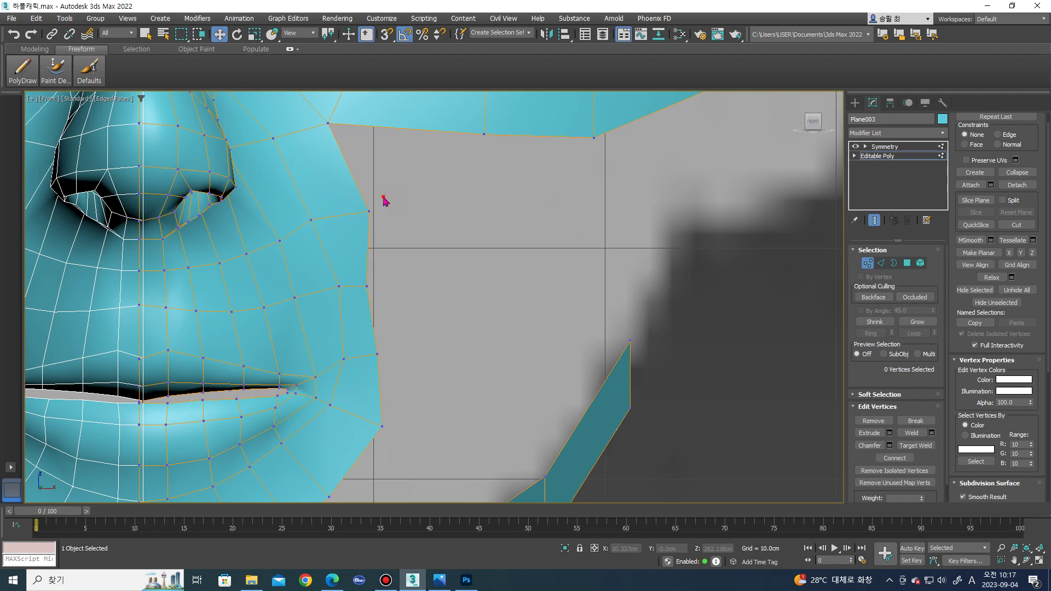
drag(362, 185, 364, 183)
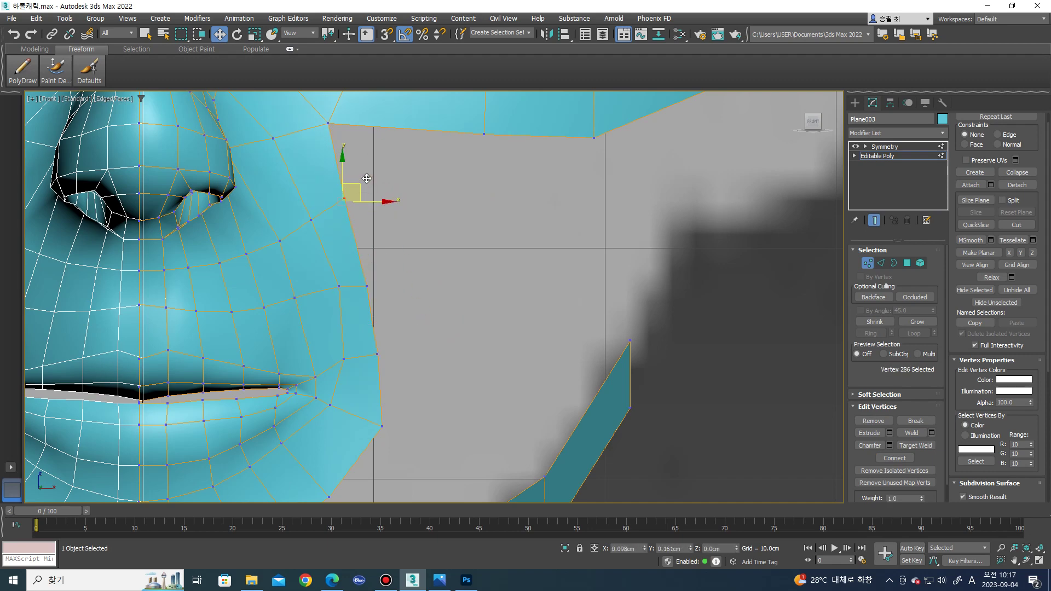
- Move the cheek vertices between the mouth corner and nose inward and down
middle_drag(366, 178, 371, 393)
click(387, 384)
scroll(356, 378, up, 2)
click(332, 379)
click(351, 314)
middle_drag(362, 295, 345, 375)
click(339, 289)
drag(348, 282, 331, 284)
middle_drag(312, 181, 338, 270)
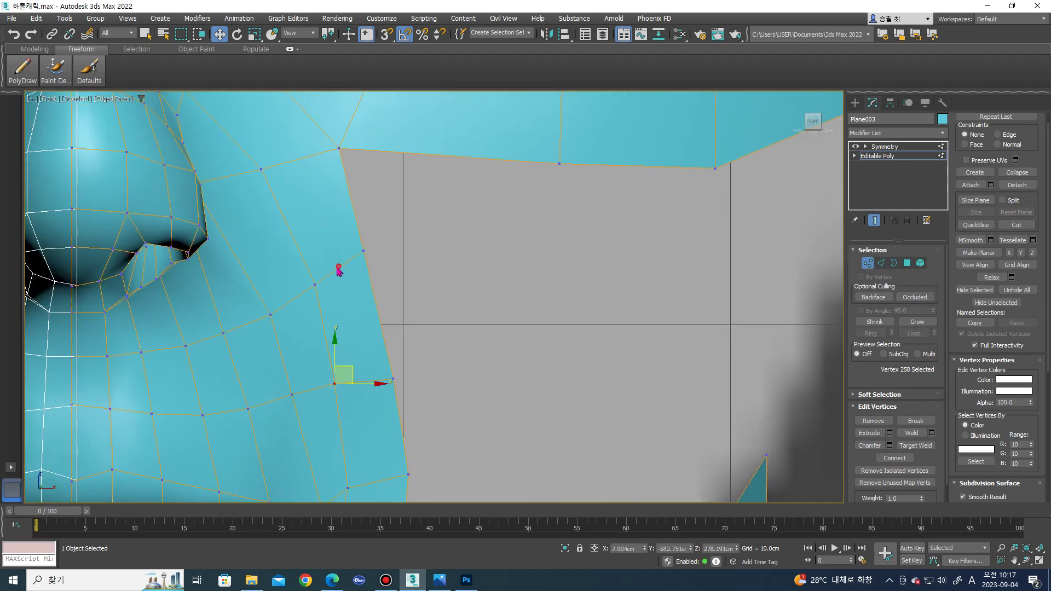
drag(337, 276, 328, 285)
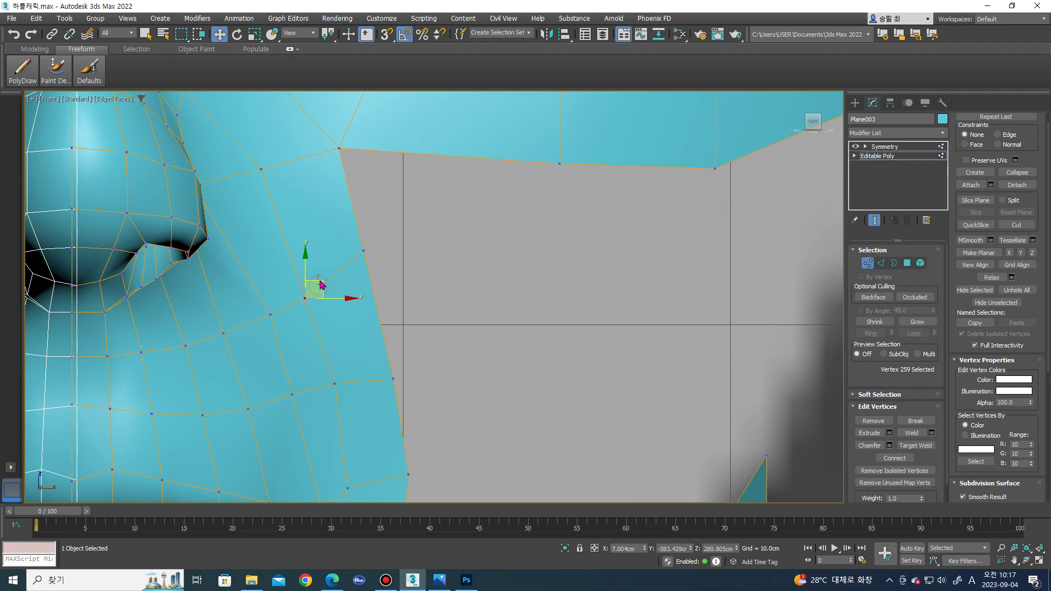
- Pull the vertex beside the nose inward and check from a three-quarter view
scroll(326, 277, down, 2)
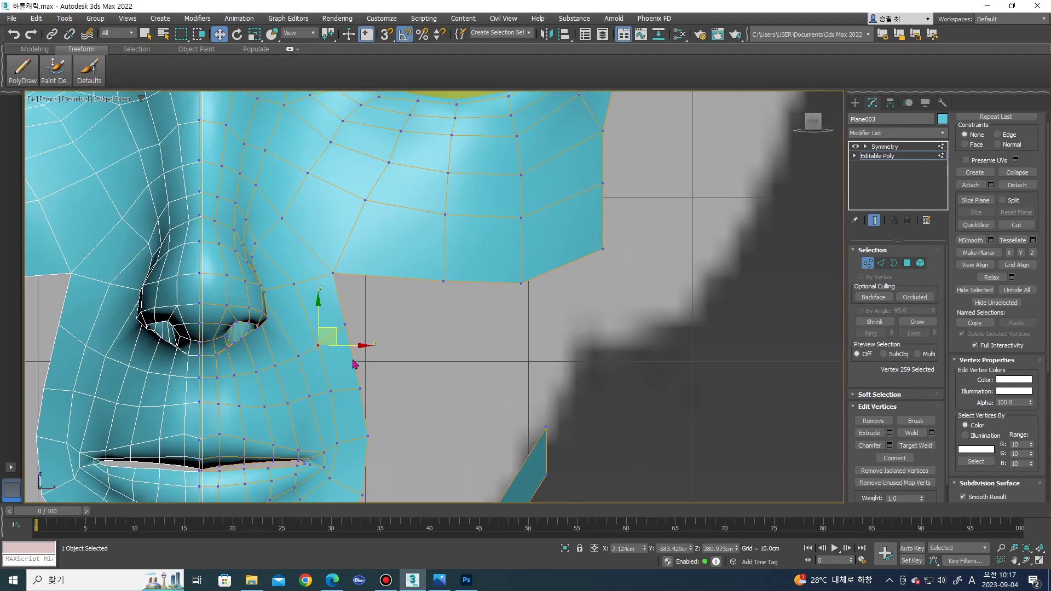
scroll(326, 277, down, 2)
scroll(345, 328, up, 5)
click(335, 353)
drag(349, 339, 342, 341)
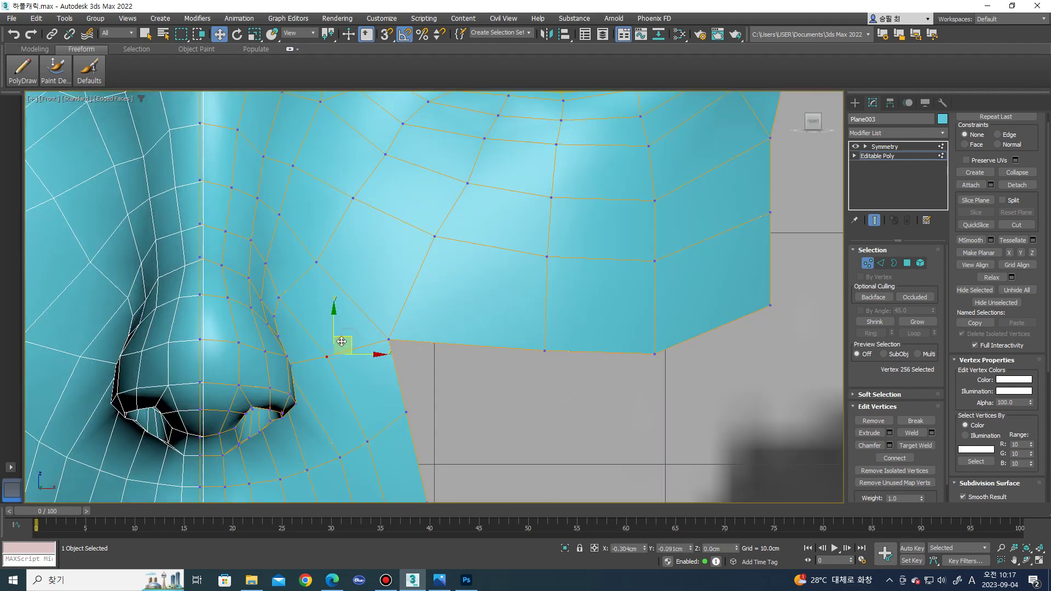
scroll(336, 345, down, 3)
scroll(356, 355, down, 2)
mouse_move(433, 379)
alt+middle_down()
mouse_move(345, 384)
mouse_move(417, 382)
mouse_move(416, 407)
mouse_move(372, 329)
mouse_move(395, 315)
mouse_move(428, 329)
alt+middle_up()
scroll(364, 299, up, 5)
scroll(364, 299, down, 4)
scroll(428, 329, up, 2)
scroll(429, 329, up, 3)
key(2)
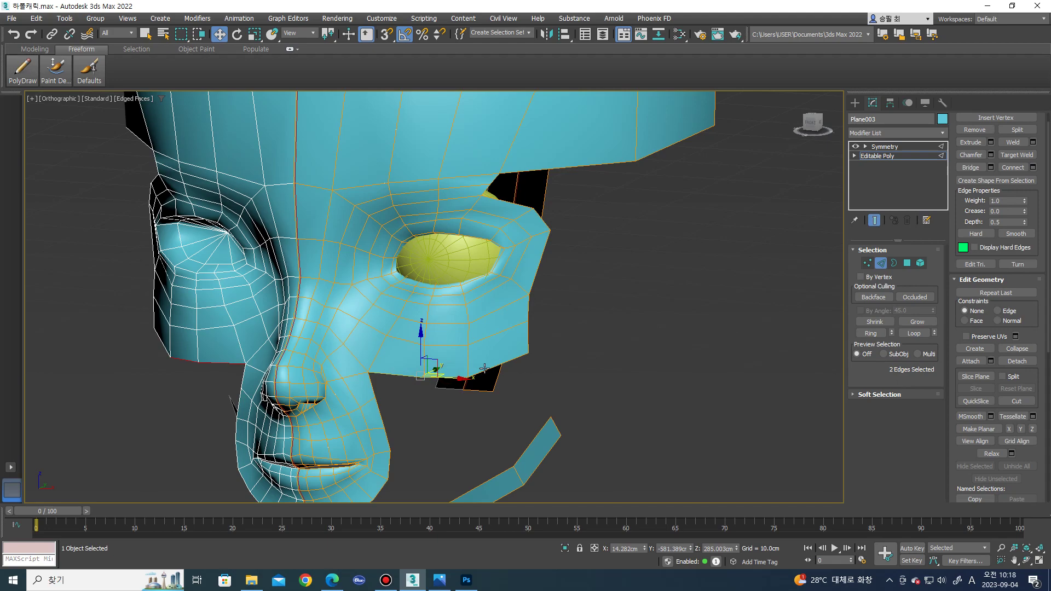
- Select the cheek's lower-border edges and an outer vertex, inspecting around the eye
scroll(482, 353, down, 2)
alt+middle_drag(482, 353, 493, 361)
click(518, 363)
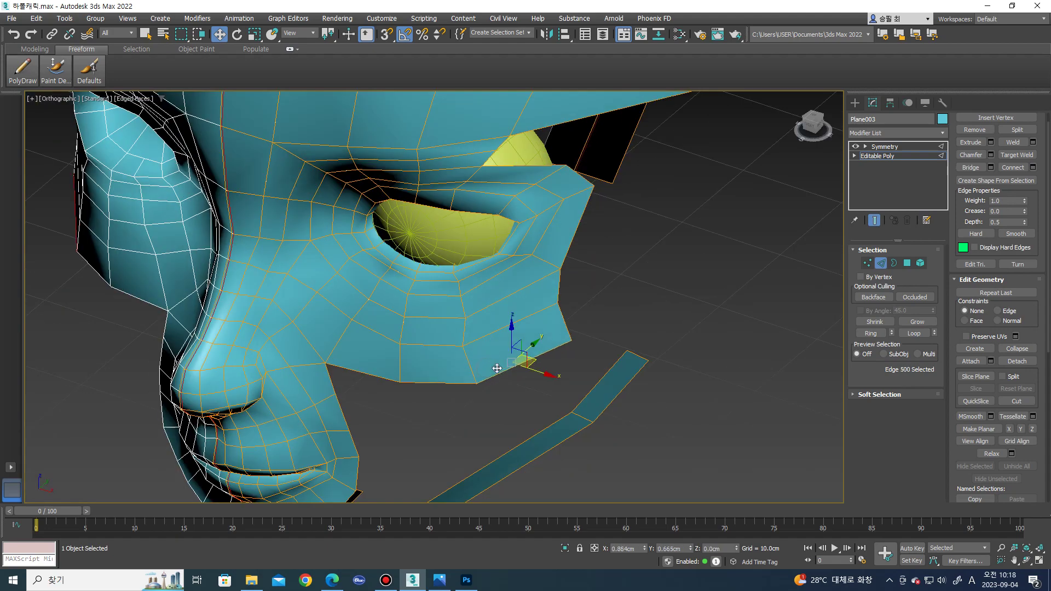
click(485, 365)
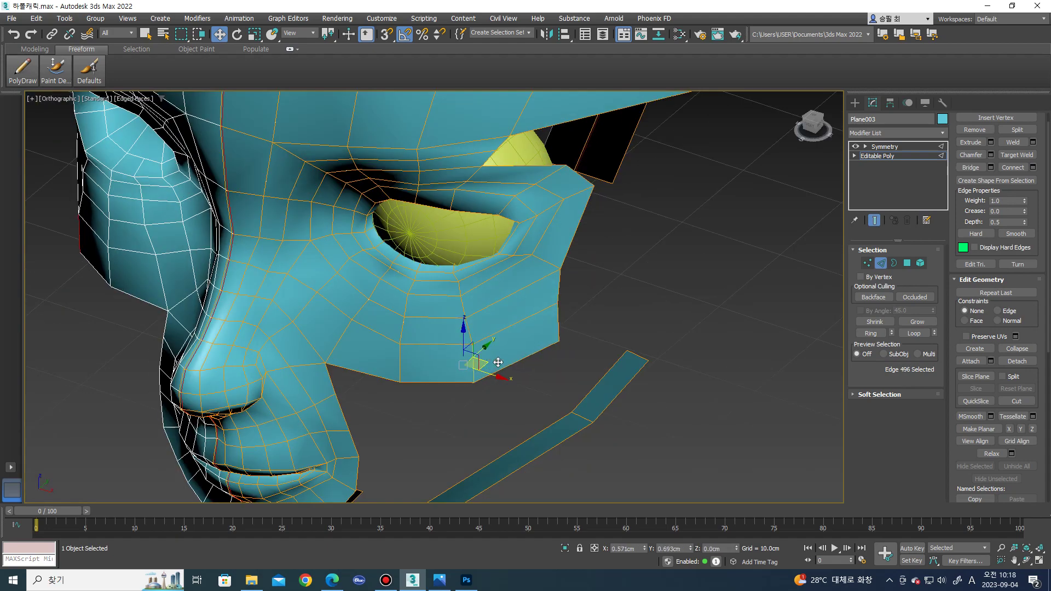
alt+middle_drag(497, 362, 542, 310)
scroll(542, 310, up, 2)
key(1)
click(571, 277)
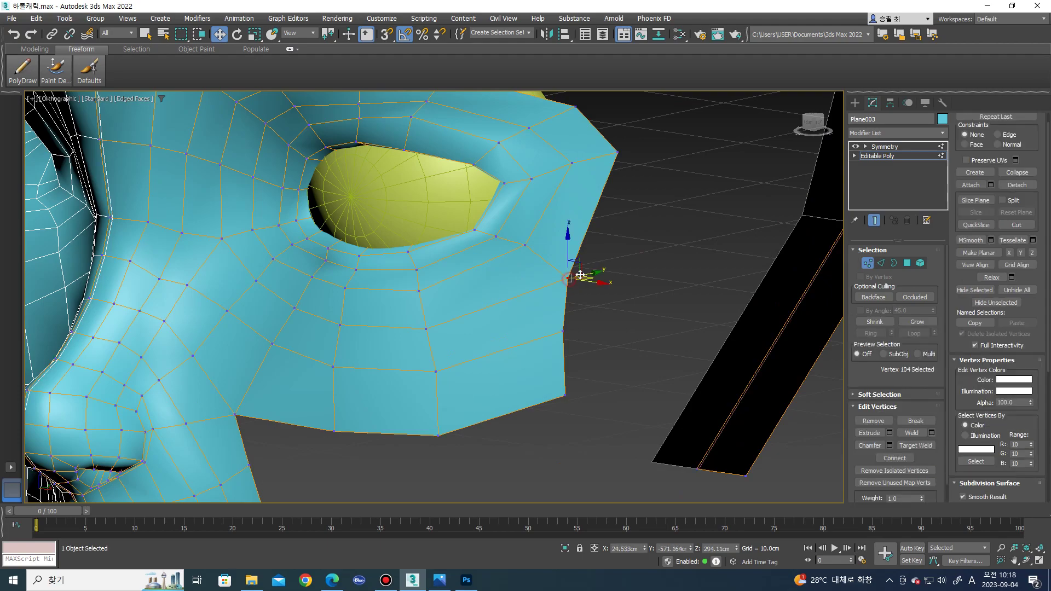
mouse_move(584, 265)
alt+middle_down()
mouse_move(547, 245)
mouse_move(566, 227)
alt+middle_up()
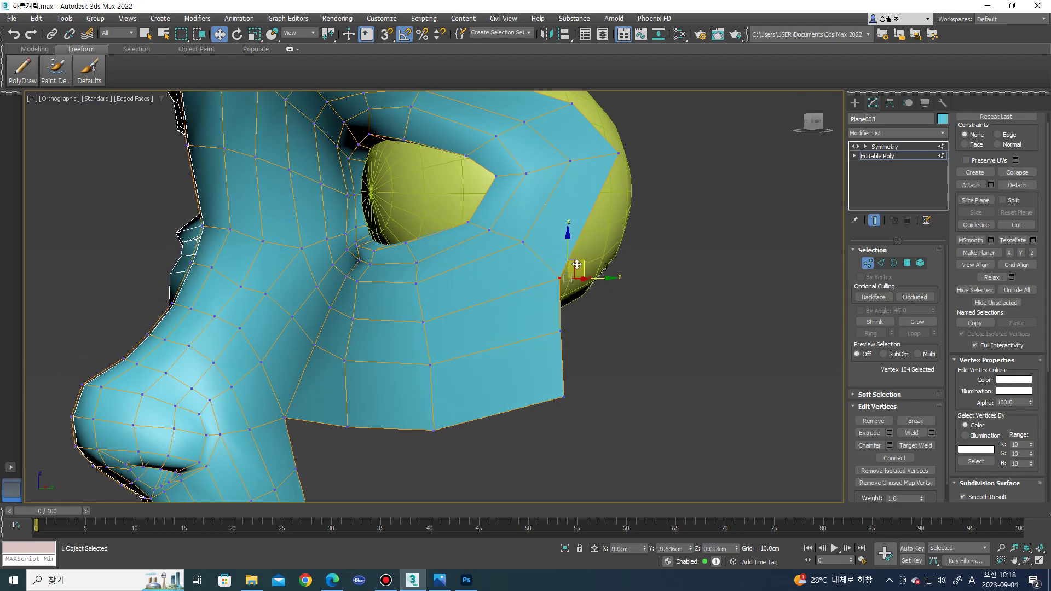
mouse_move(568, 265)
alt+middle_down()
mouse_move(586, 283)
mouse_move(514, 287)
mouse_move(560, 355)
alt+middle_up()
- Select an edge ring across the cheek and Connect it to add one edge loop
key(2)
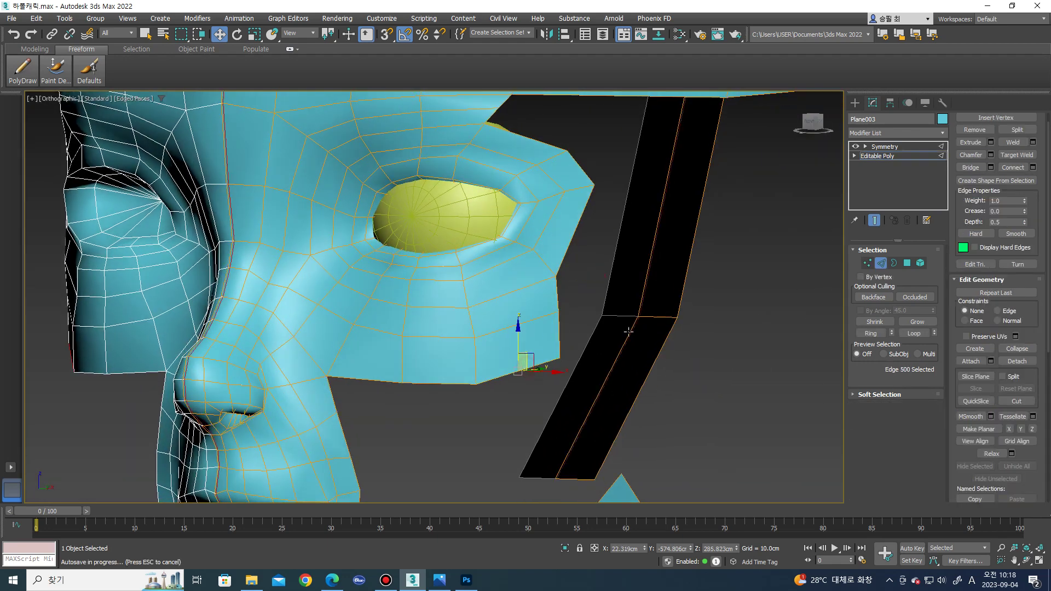
click(875, 323)
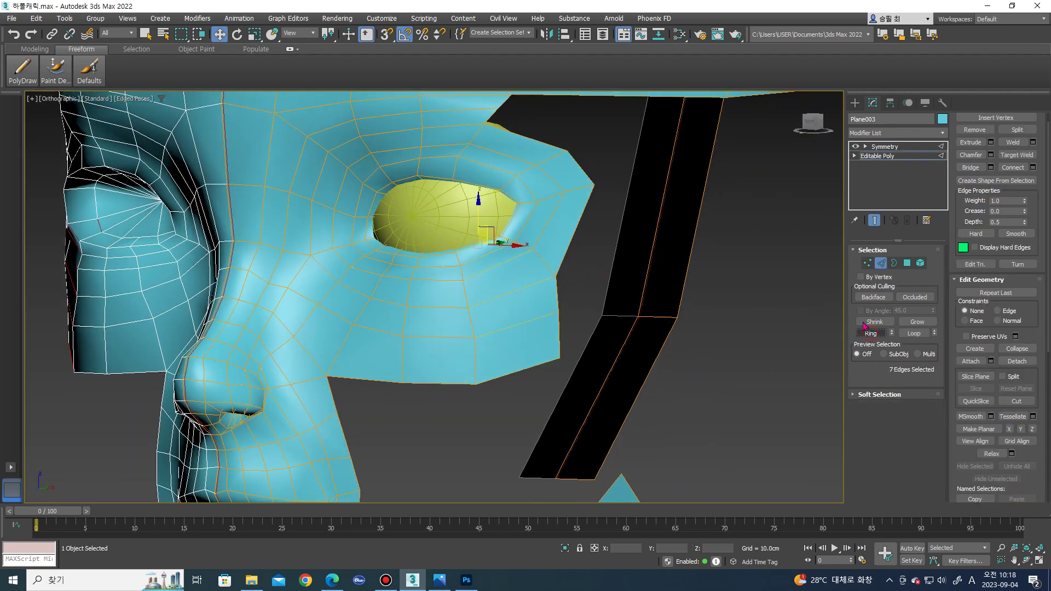
click(1033, 167)
click(440, 350)
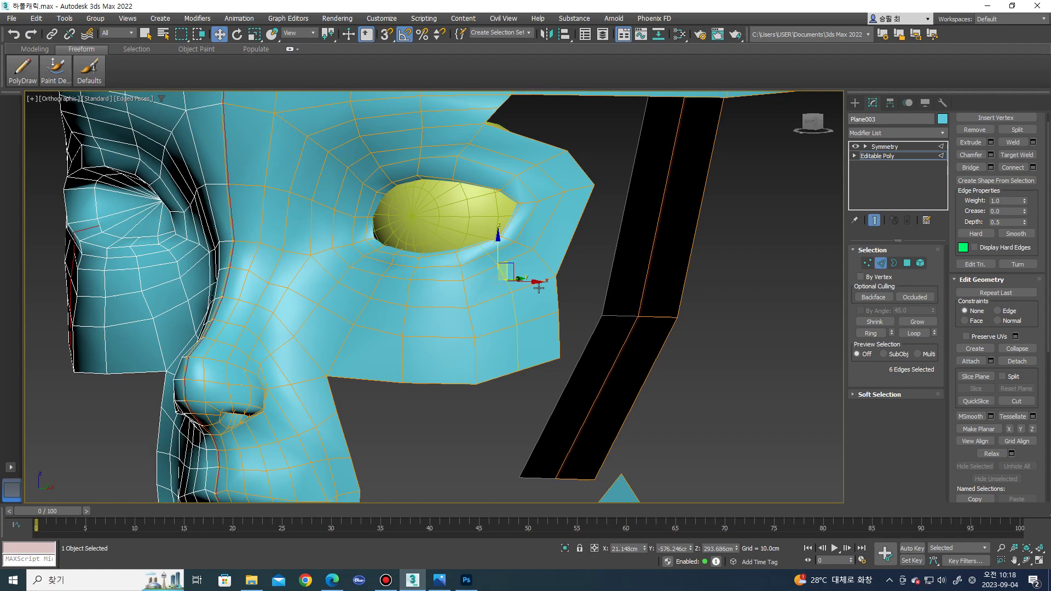
scroll(520, 237, up, 2)
scroll(521, 237, up, 1)
scroll(521, 236, up, 2)
alt+middle_drag(512, 236, 508, 232)
key(ctrl+z)
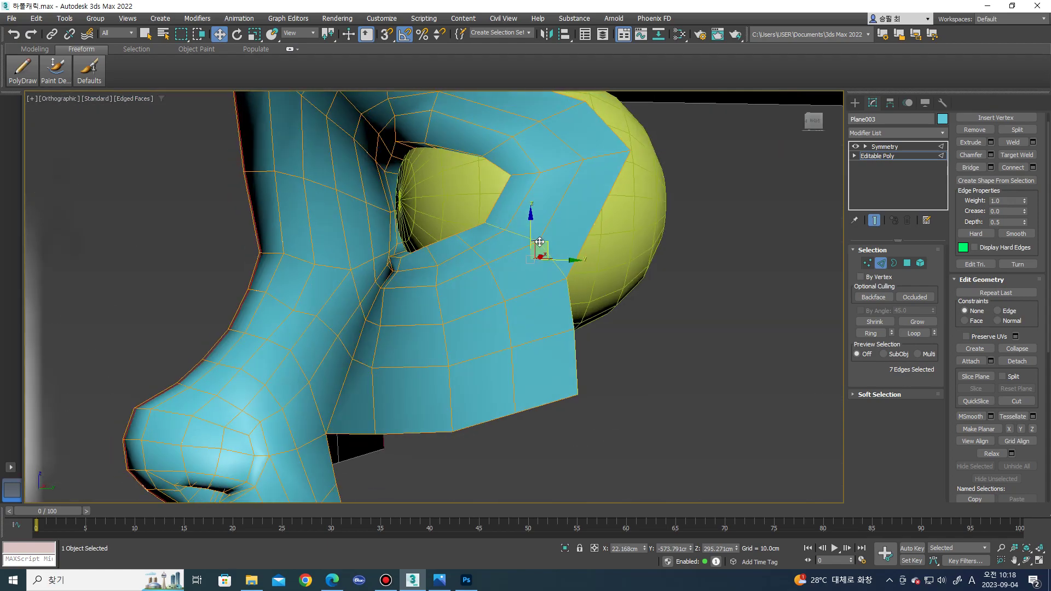
- Slide the new cheek edges below the eye to even out face spacing
key(shift+z)
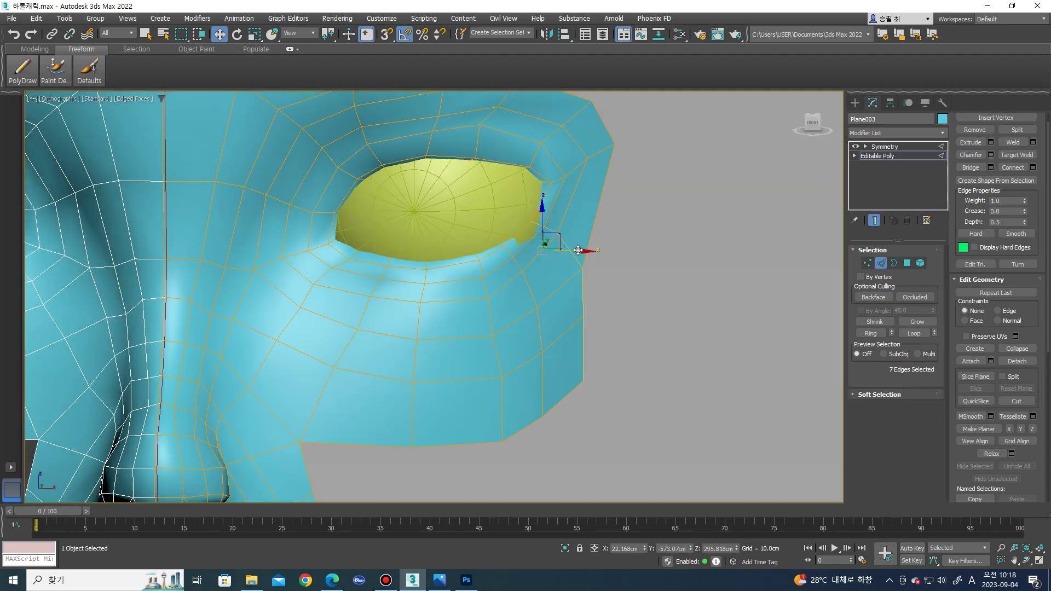
mouse_move(586, 249)
alt+middle_down()
mouse_move(509, 314)
mouse_move(539, 290)
alt+middle_up()
click(538, 288)
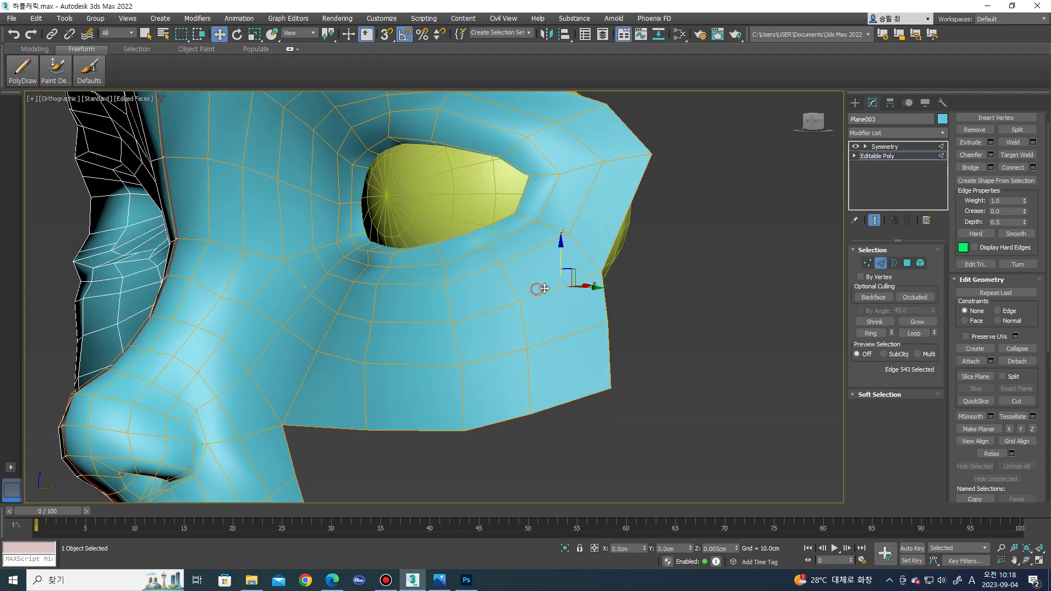
mouse_move(539, 288)
alt+middle_down()
mouse_move(605, 298)
mouse_move(547, 284)
alt+middle_up()
mouse_move(552, 284)
mouse_down()
mouse_move(536, 286)
mouse_move(552, 281)
mouse_up()
alt+middle_drag(552, 282, 540, 268)
drag(540, 268, 534, 270)
scroll(534, 268, up, 2)
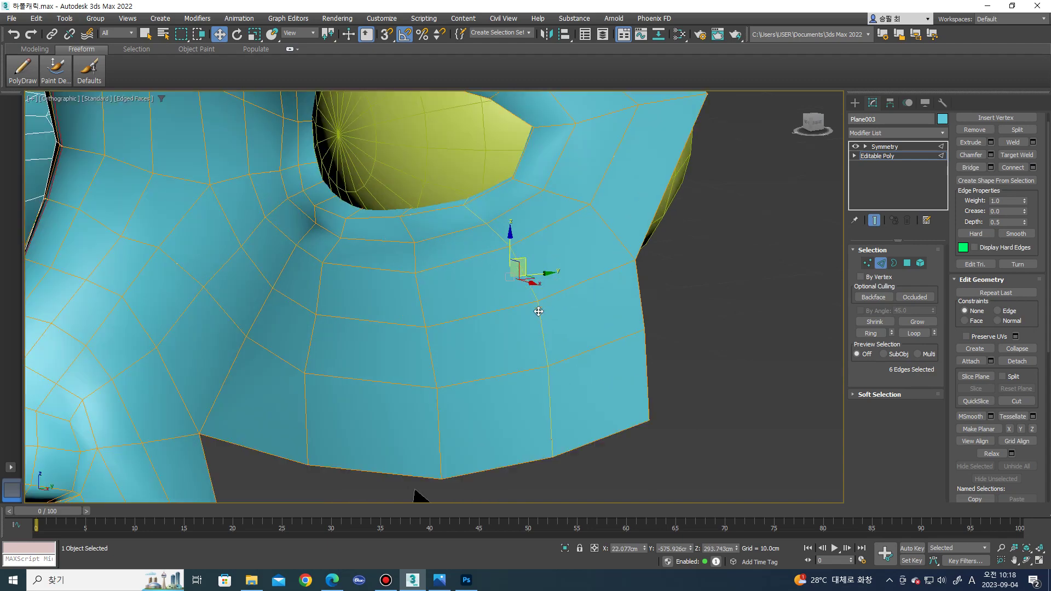
click(545, 315)
scroll(547, 315, down, 2)
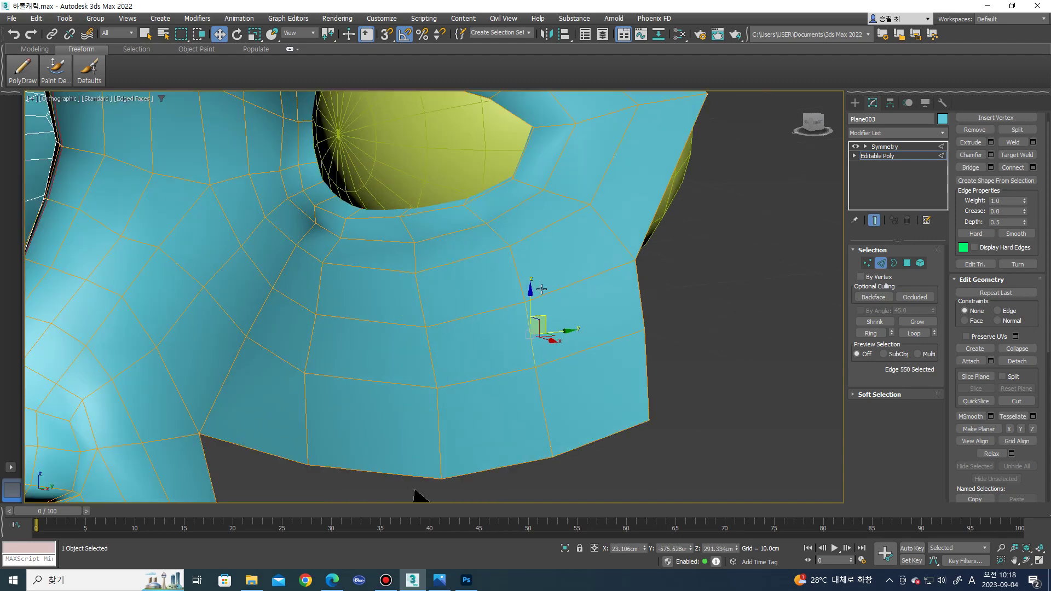
mouse_move(547, 315)
alt+middle_down()
mouse_move(605, 366)
mouse_move(624, 368)
alt+middle_up()
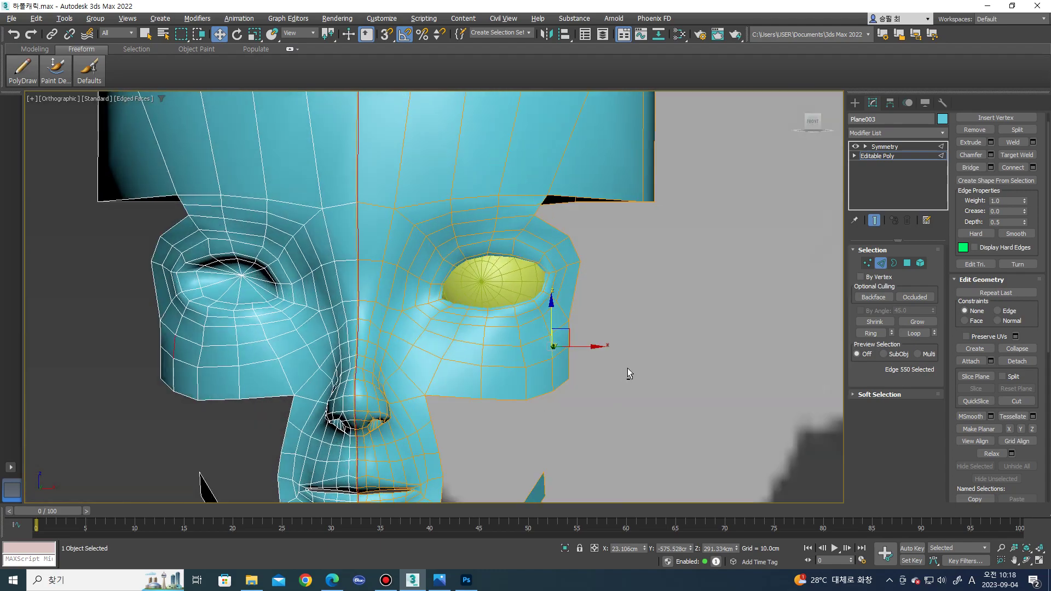
- In Front view, move the cheek vertex beside the nose up and inward
key(f)
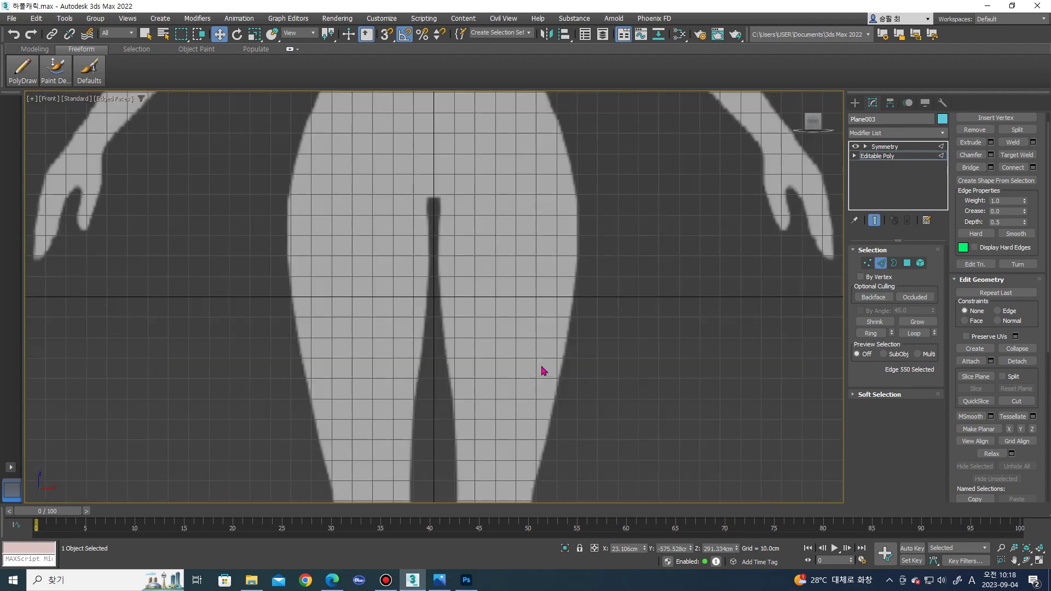
scroll(545, 371, down, 5)
scroll(469, 311, up, 3)
scroll(469, 310, up, 2)
scroll(469, 310, up, 2)
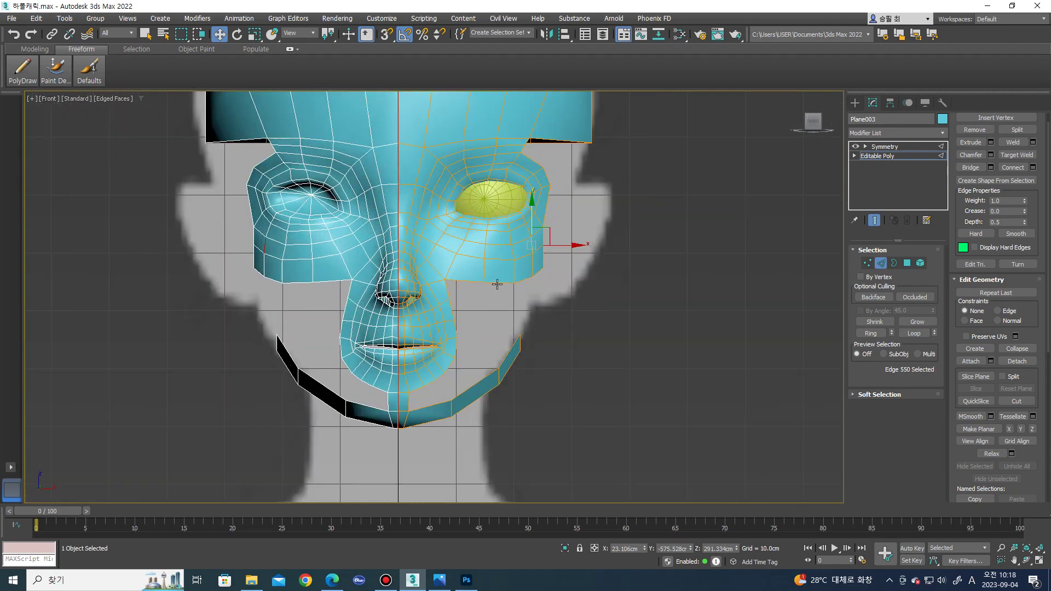
scroll(538, 313, up, 2)
scroll(423, 305, up, 2)
key(1)
scroll(429, 277, up, 3)
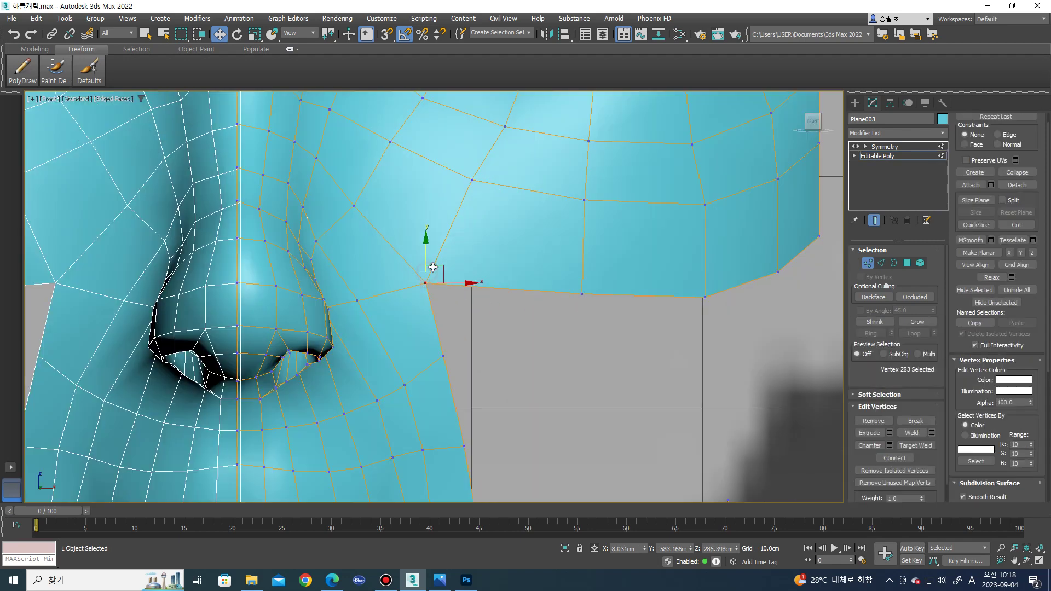
drag(444, 269, 436, 265)
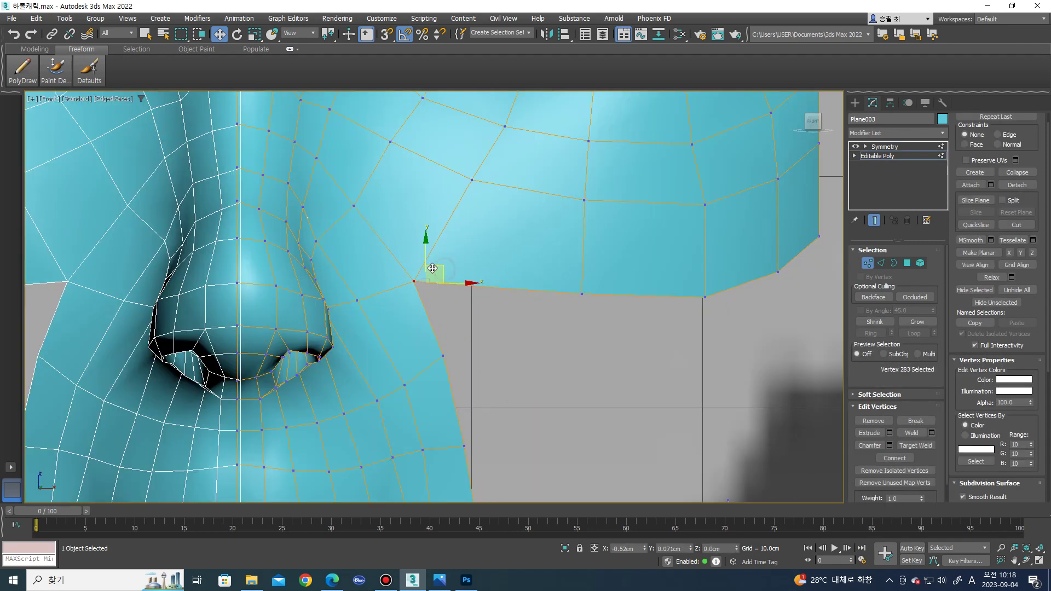
- Nudge another vertex beside the nose and orbit to check the cheek-nose blend
middle_drag(370, 213, 338, 289)
drag(284, 315, 289, 320)
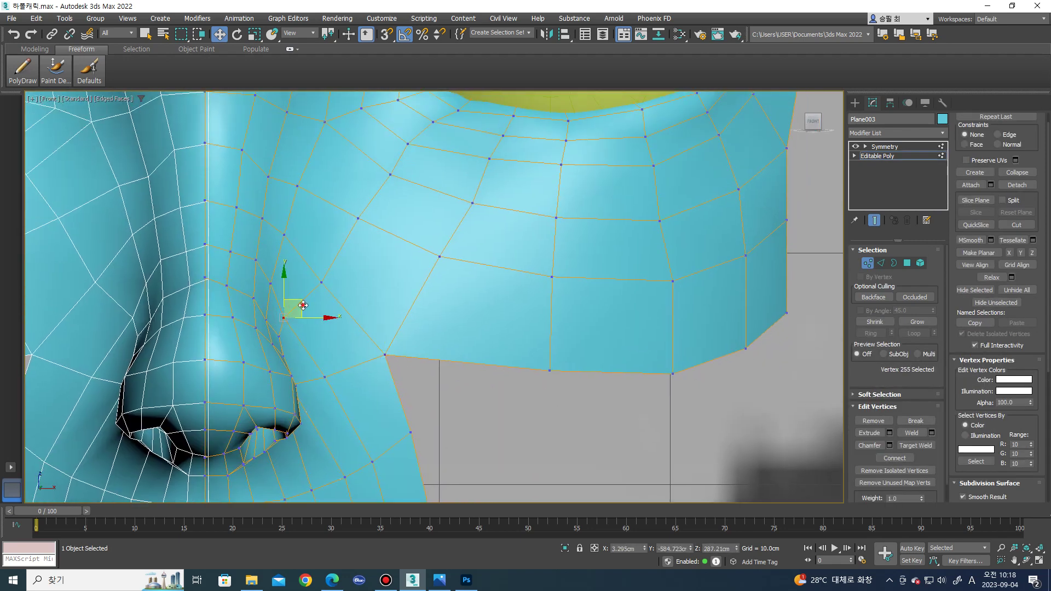
alt+middle_drag(314, 314, 300, 356)
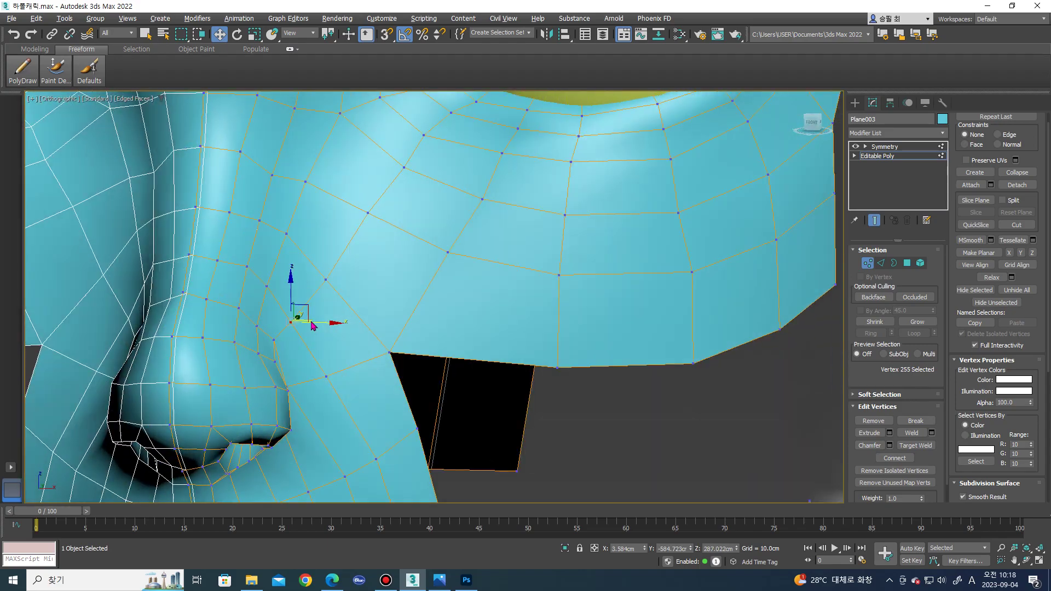
scroll(299, 356, down, 3)
mouse_move(300, 356)
alt+middle_down()
mouse_move(309, 330)
mouse_move(324, 328)
alt+middle_up()
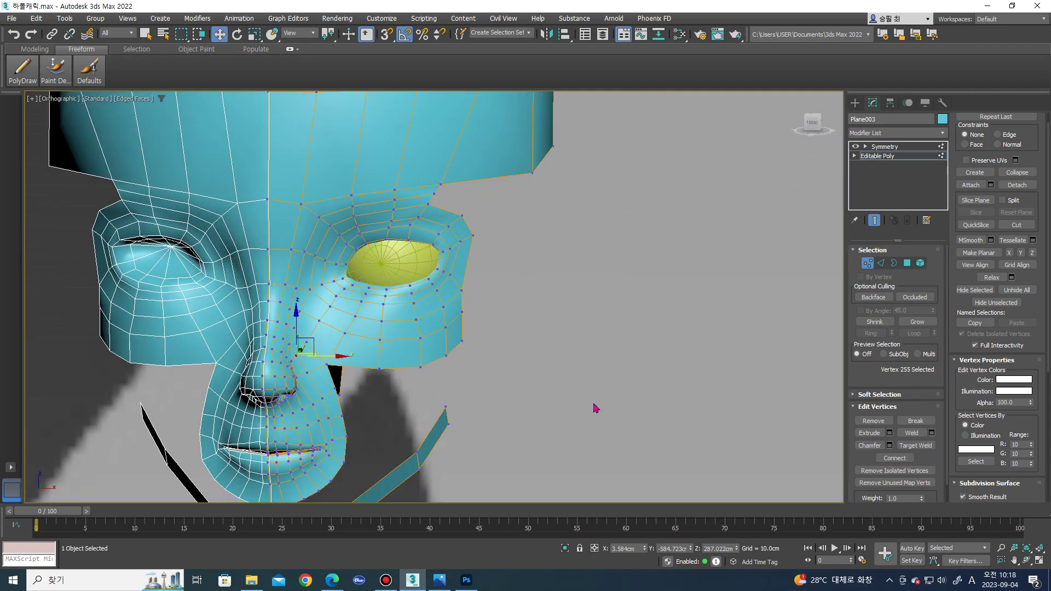